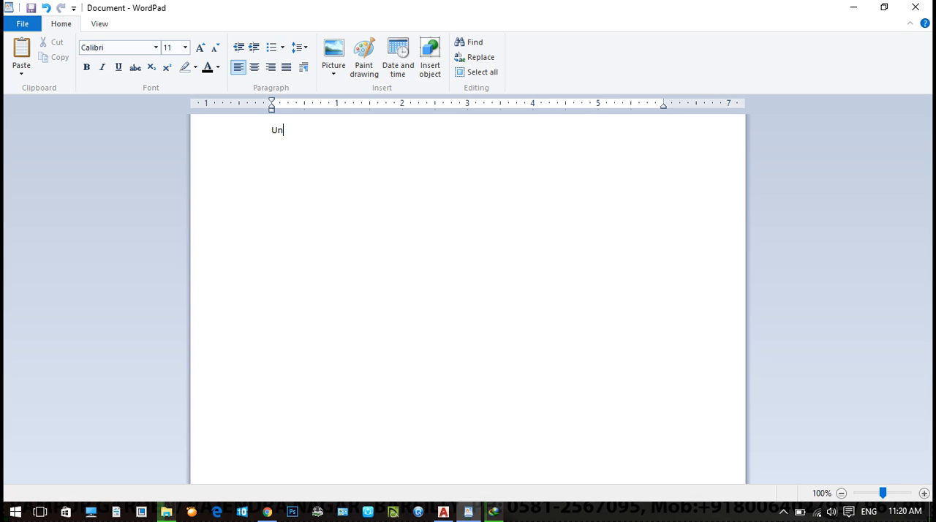
- Complete the heading "Units Setup :" and add the line "Un enter" beneath it
type("up :")
key("Return")
scroll(234, 142, "up", 14, "ctrl")
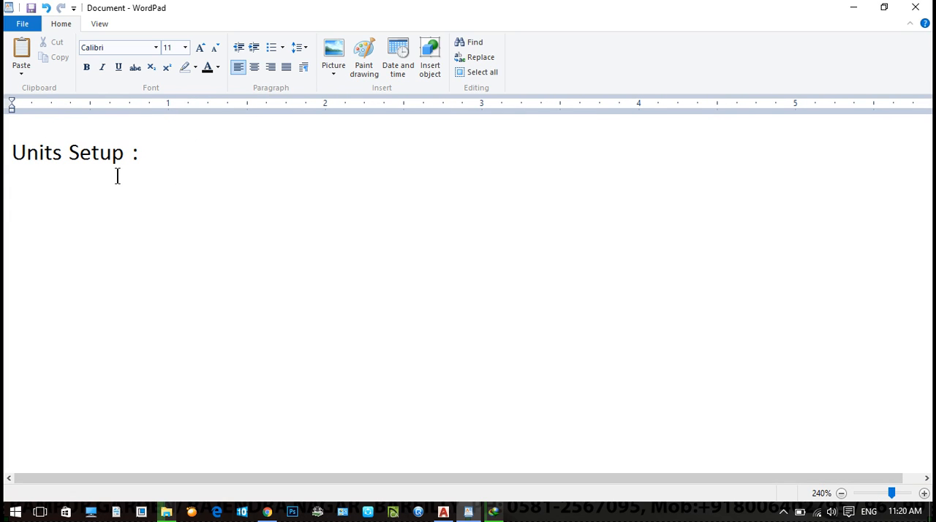
type("Un enter")
key("Return")
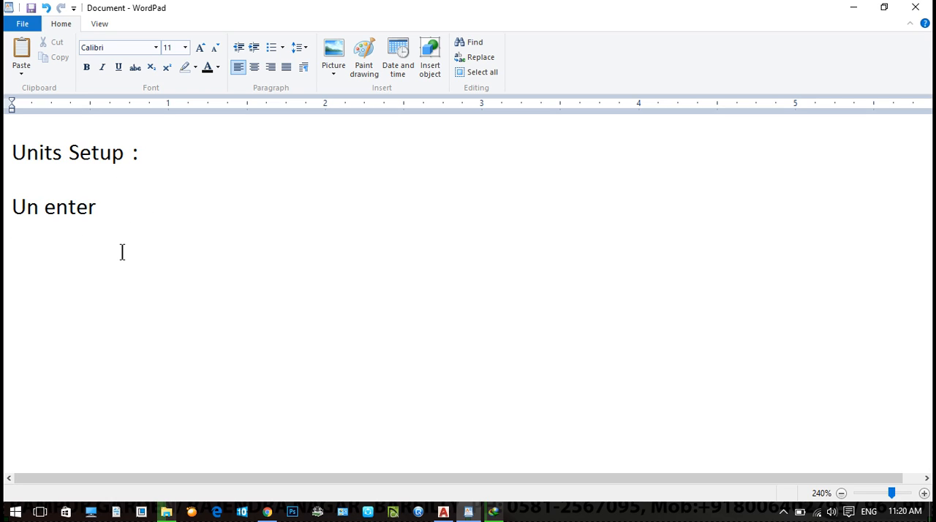
- Add a "Length unit" subheading below the "Un enter" line, separated by a blank line
key("Return")
type("Ln")
key("BackSpace")
type("ength uniy")
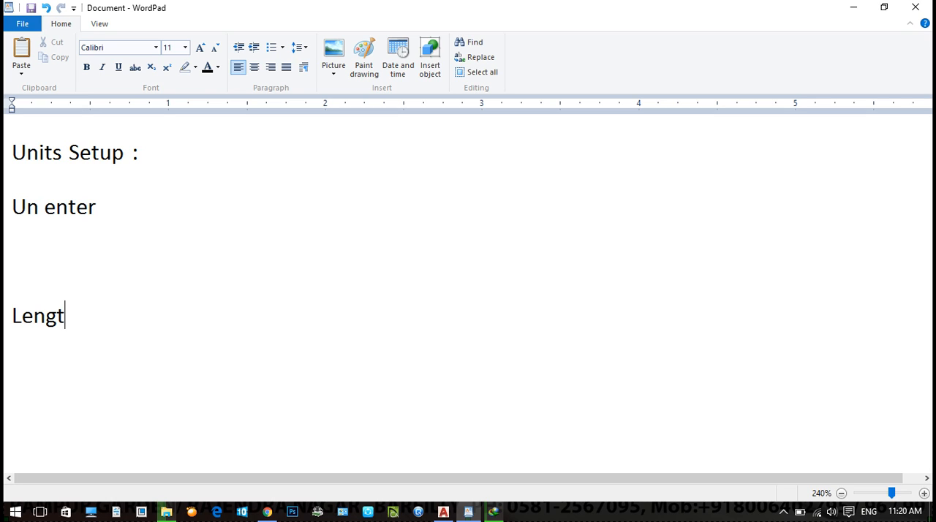
key("BackSpace")
key("BackSpace")
type("it")
key("BackSpace")
key("BackSpace")
key("BackSpace")
type("t")
key("Return")
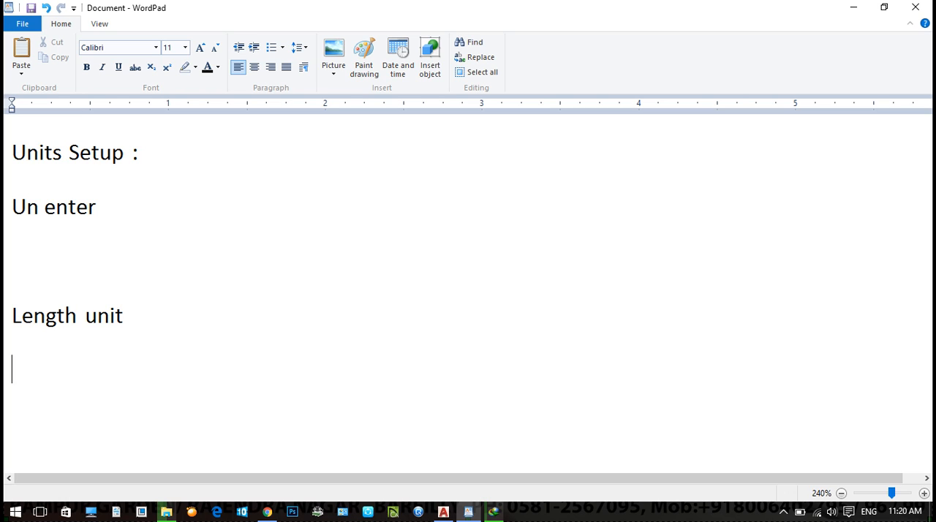
- List "Architecture", "Engineering" and "Fractional" on separate lines under the "Length unit" subheading
type("Architecture")
key("Return")
type("Engineer")
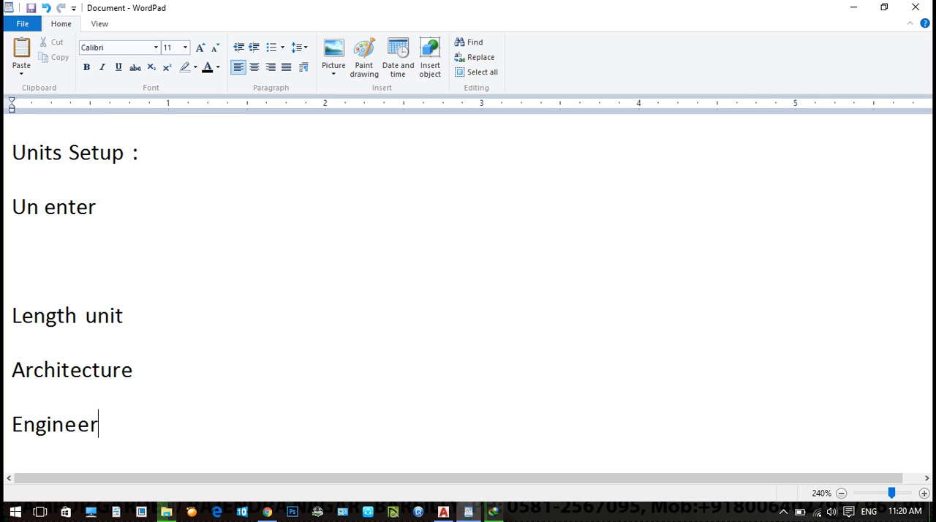
type("ing")
key("Return")
type("Fr")
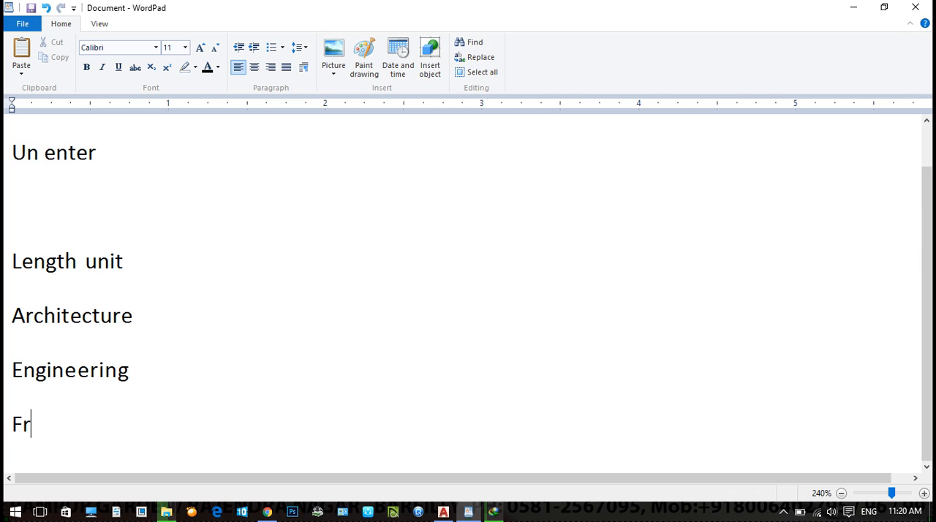
type("actional")
key("Return")
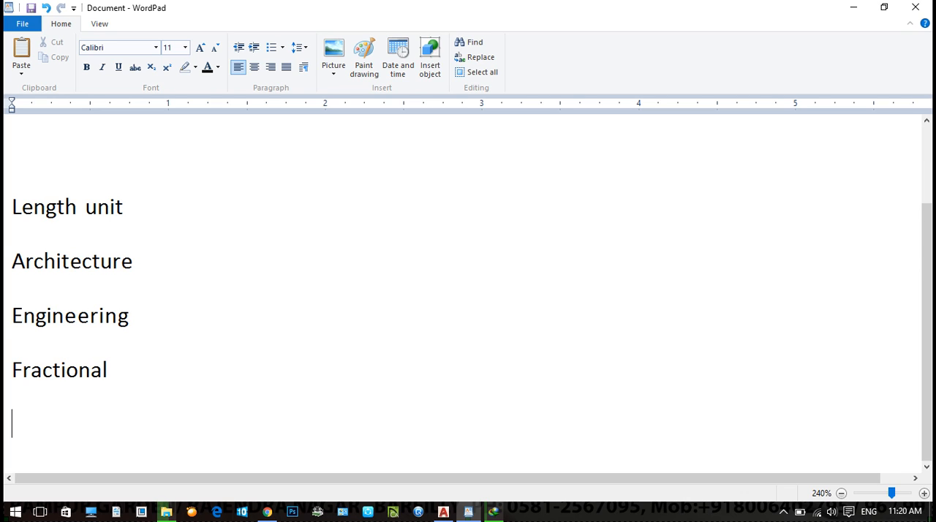
- Complete the length unit list with "Decimal" and "Scientific" on their own lines
type("Decimal")
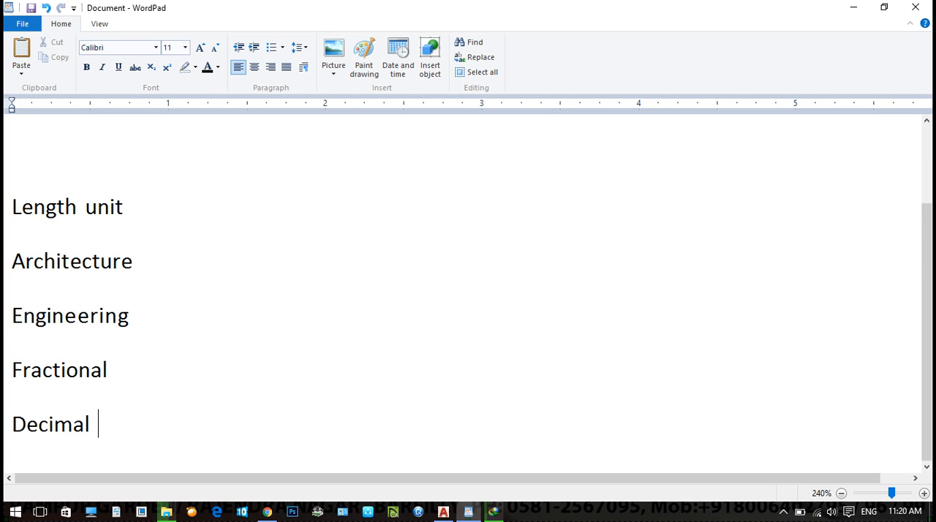
key("Return")
type("Scientific")
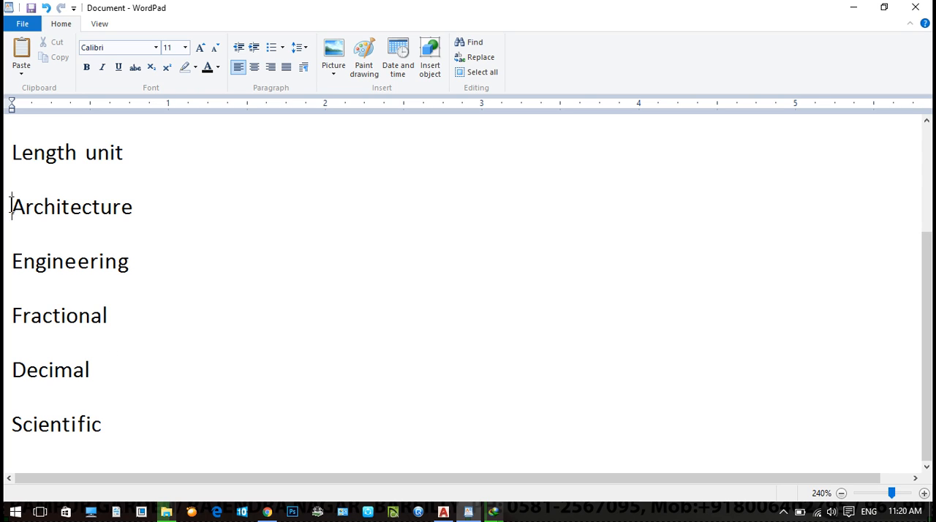
left_click(43, 272)
left_click(44, 331)
left_click(45, 370)
left_click(51, 443)
double_click(144, 210)
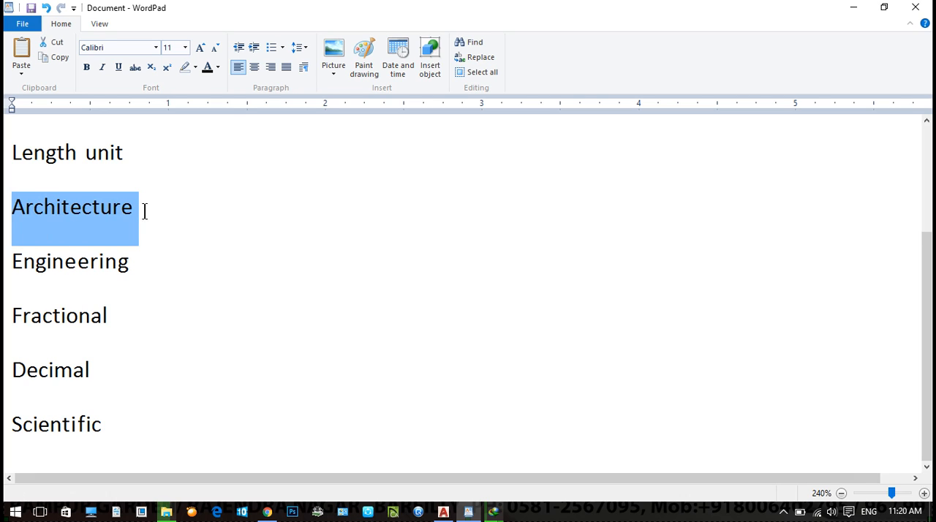
double_click(138, 272)
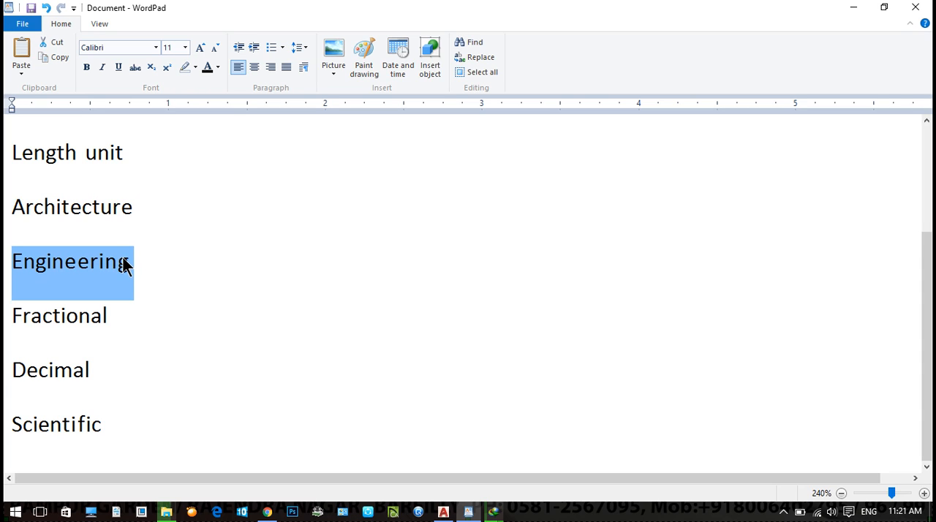
left_click(125, 320)
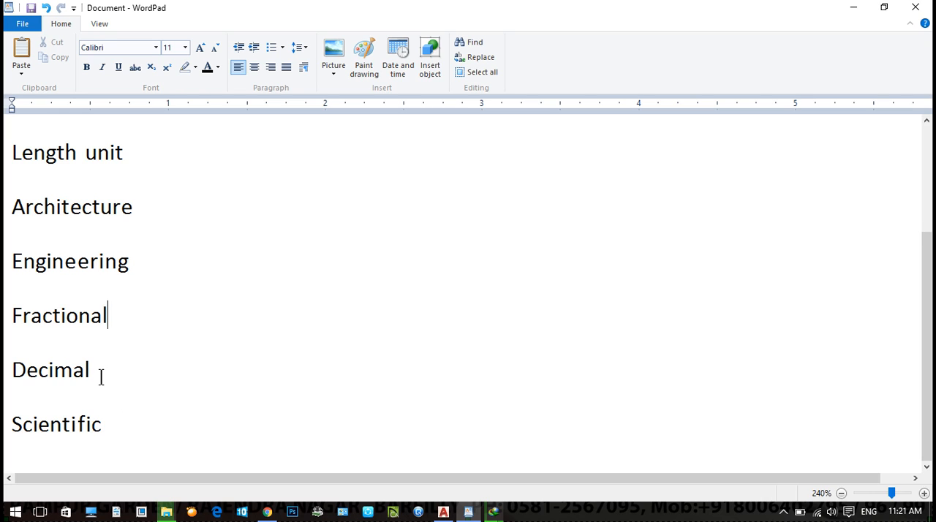
- Add empty lines after "Scientific" at the end of the notes
left_click(121, 418)
key("Return")
key("Return")
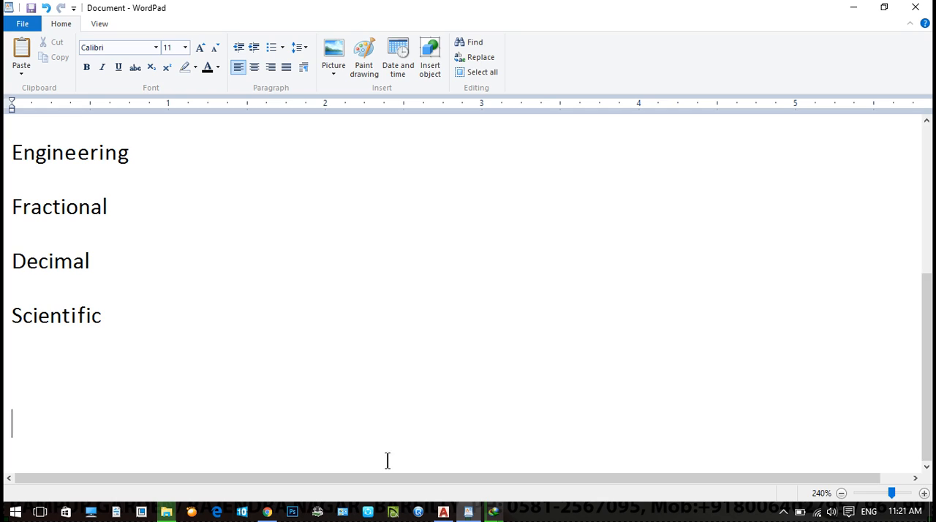
- Switch to AutoCAD and create a new drawing from a template
left_click(444, 512)
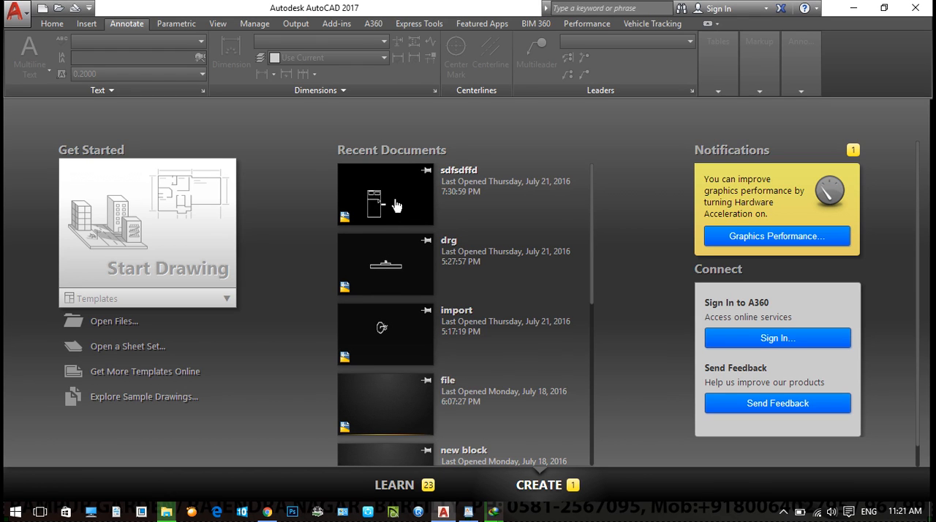
key("ctrl+n")
double_click(340, 183)
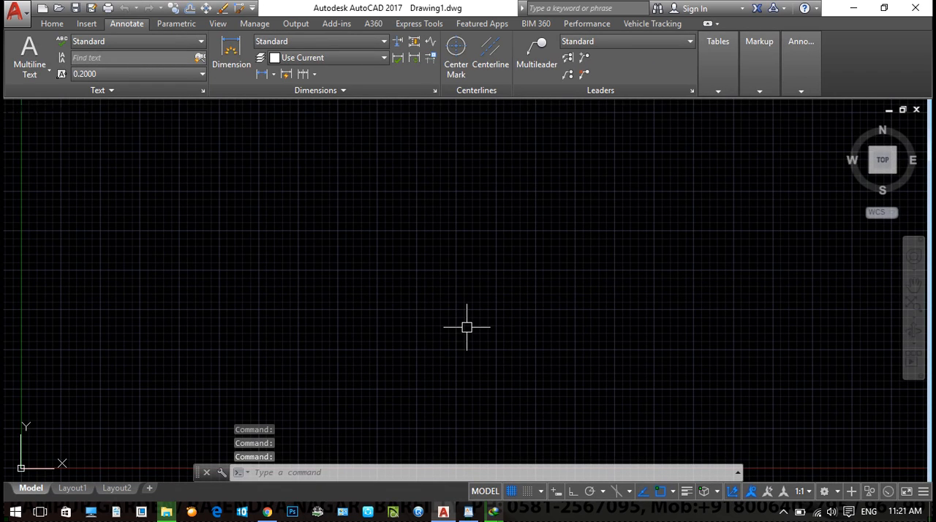
- Open the Drawing Units settings with the UN command and review the available length types
type("un")
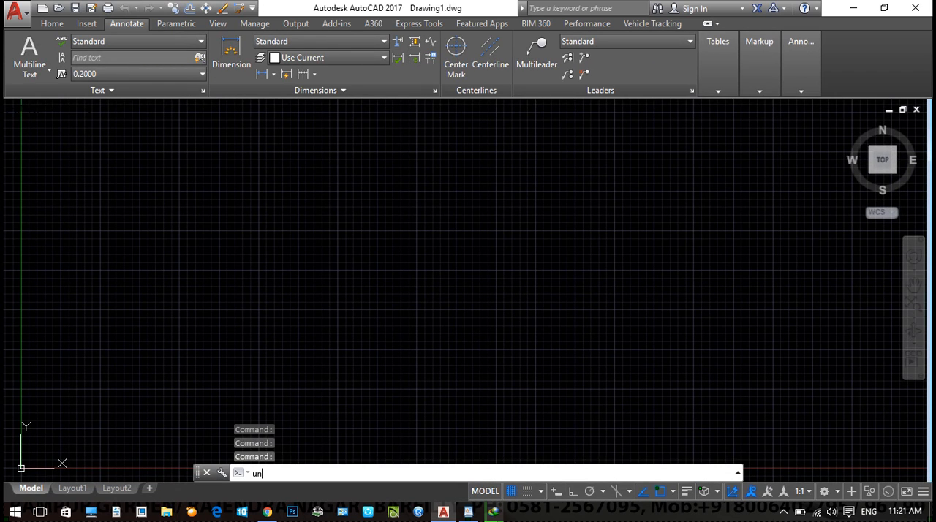
key("Return")
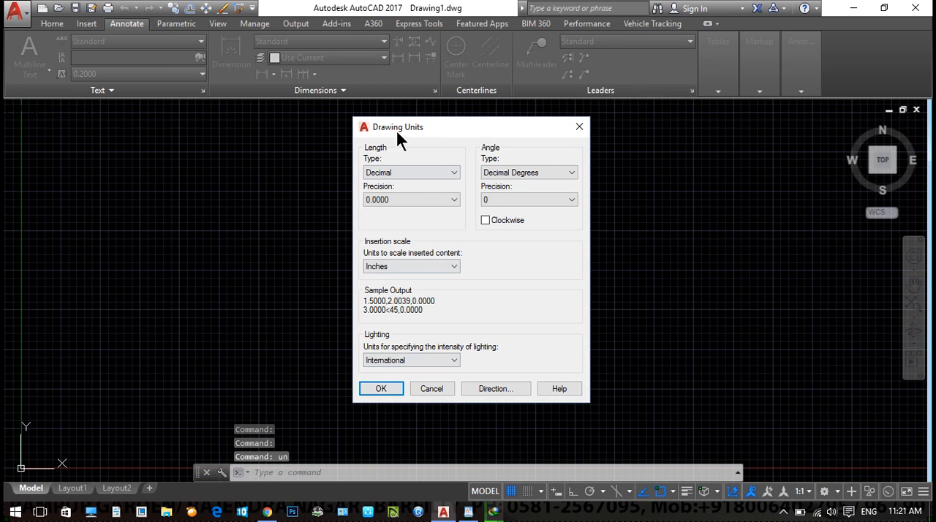
left_click_drag(418, 130, 302, 132)
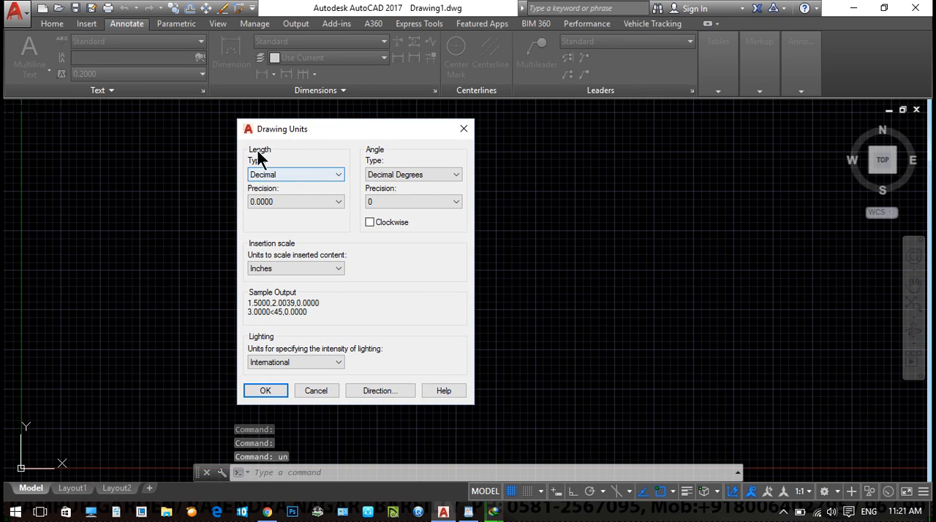
left_click(271, 174)
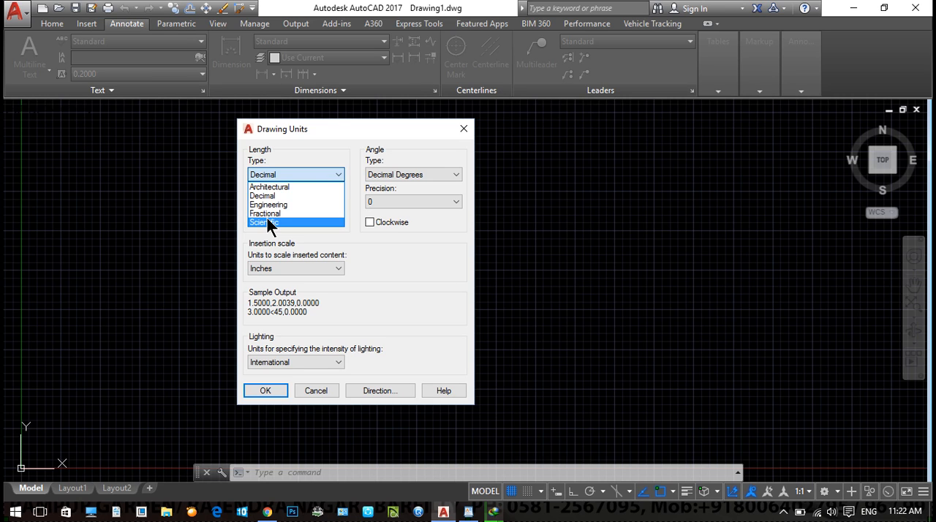
left_click(191, 233)
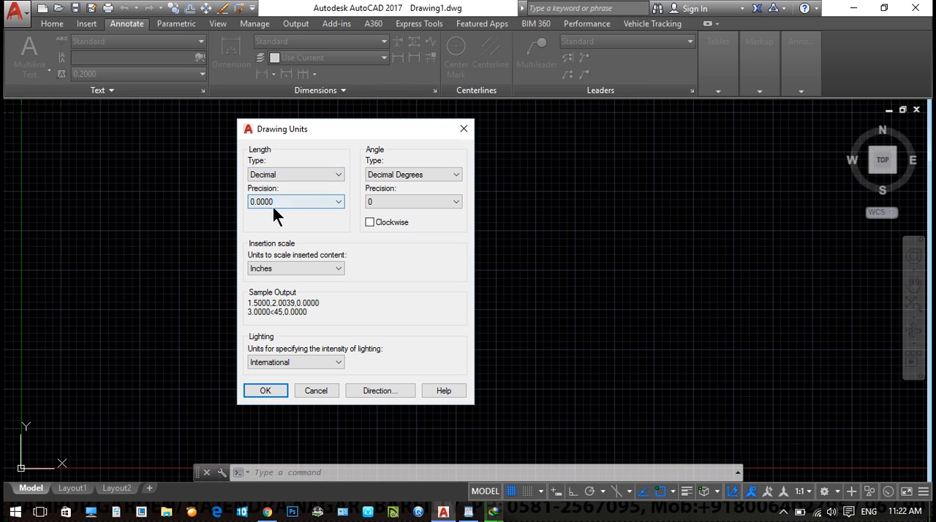
- Try the Architectural length type and look through its precision options
left_click(271, 174)
left_click(269, 183)
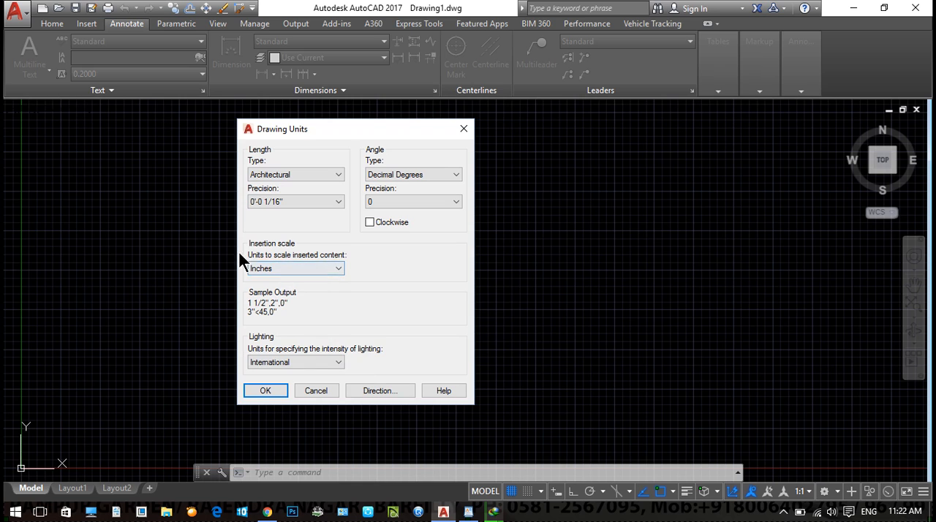
left_click(264, 203)
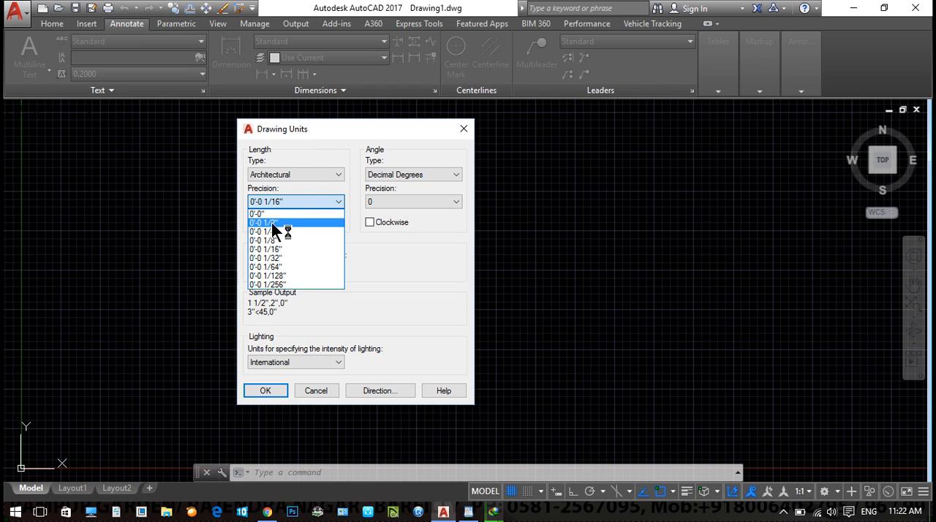
- Try the Engineering length type with a precision of 0'-0.0"
left_click(278, 181)
left_click(279, 204)
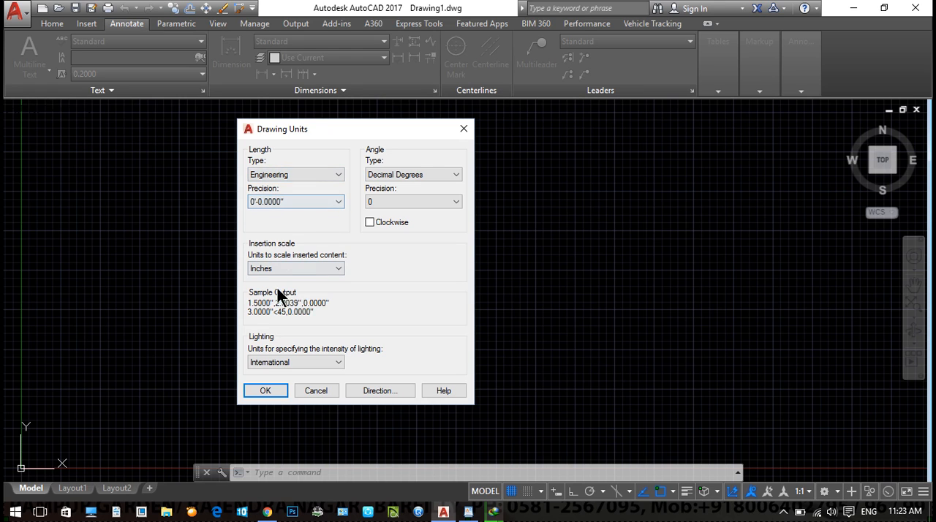
left_click(288, 202)
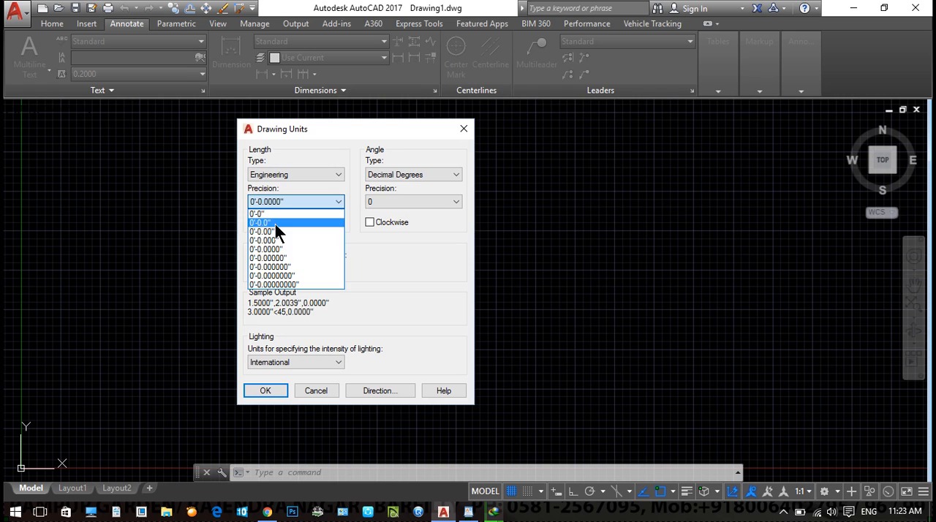
left_click(275, 224)
- Set the length type to Decimal with 0.00 precision and the insertion scale units to Meters
left_click(288, 175)
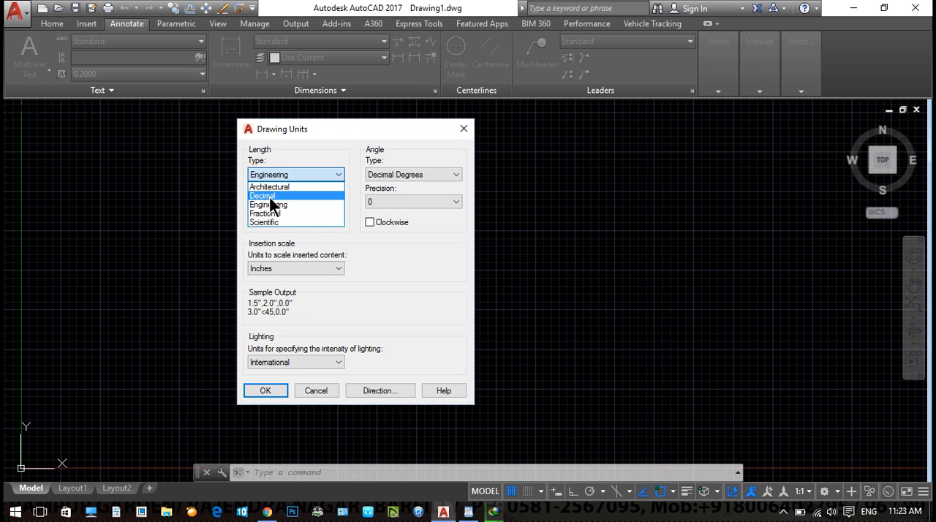
left_click(267, 196)
left_click(276, 271)
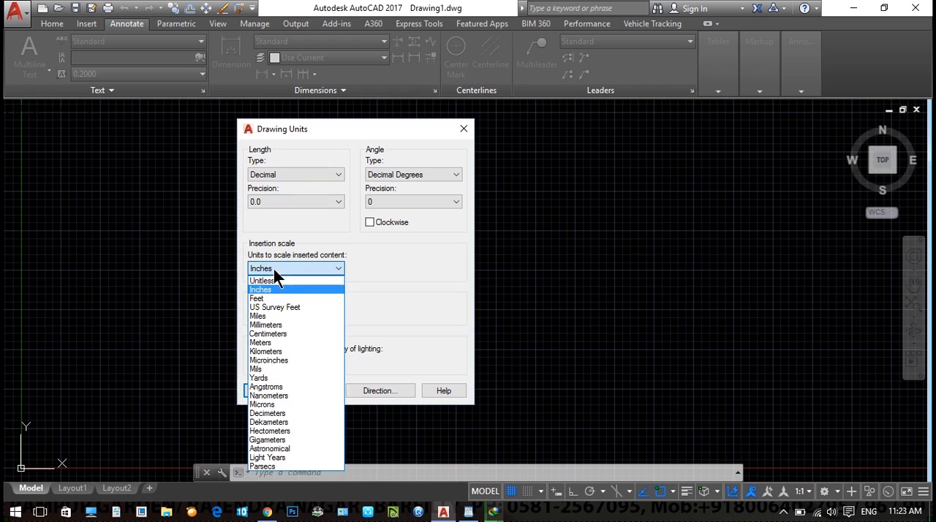
left_click(269, 343)
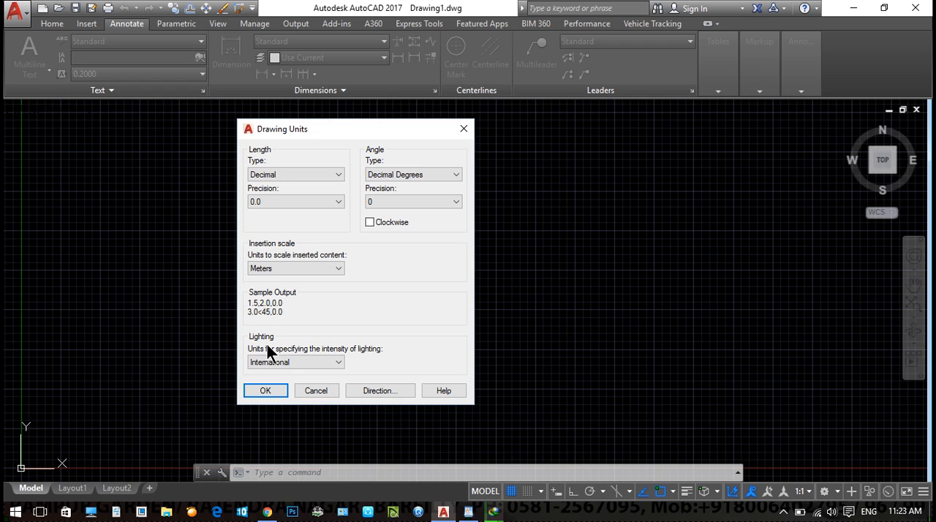
left_click(257, 203)
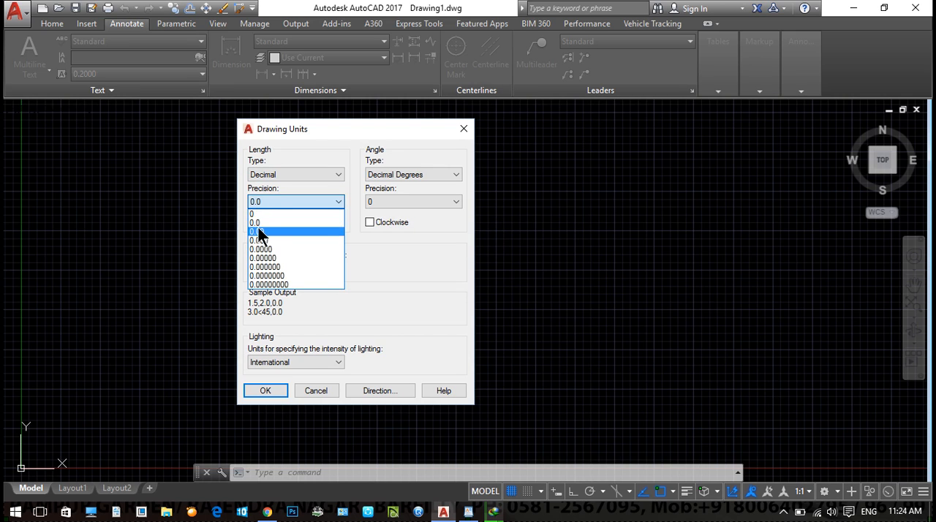
left_click(258, 227)
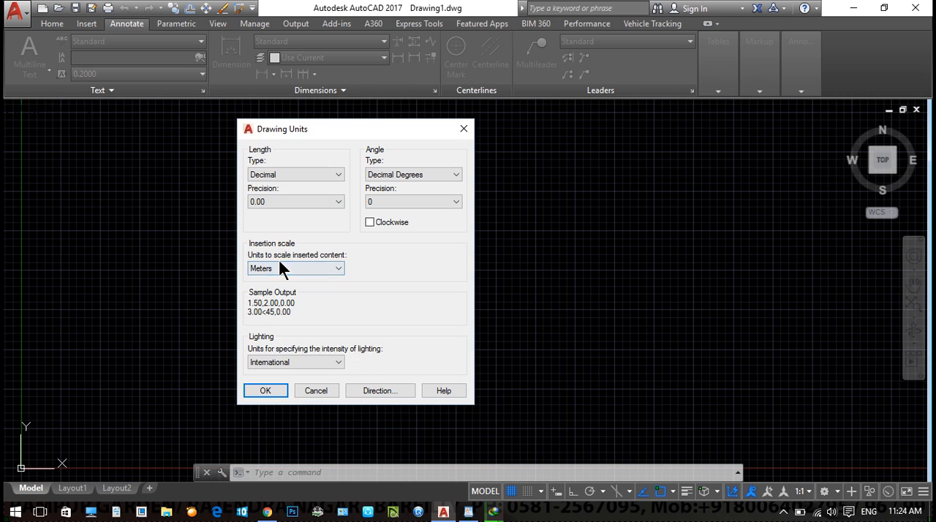
- Set the angle type to Decimal Degrees with a precision of 0, trying the Clockwise option and leaving it off
left_click_drag(399, 124, 338, 135)
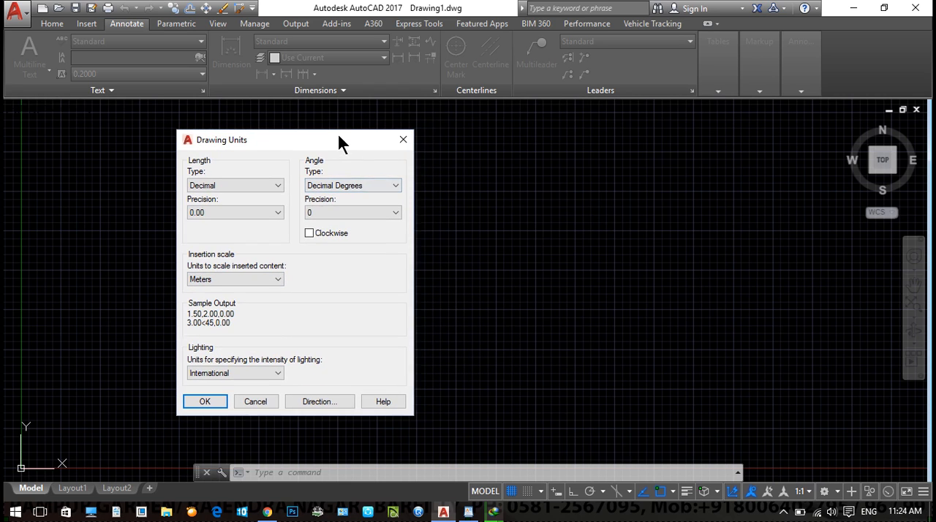
left_click(339, 187)
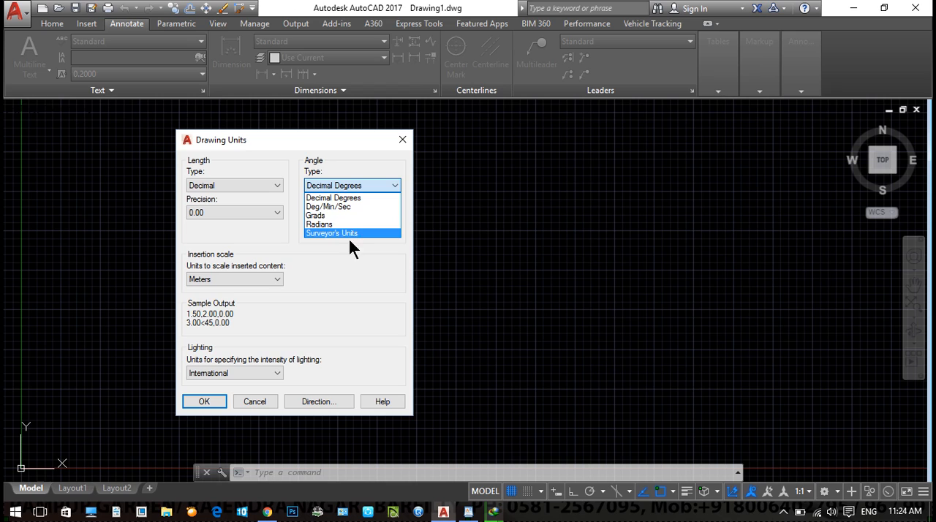
left_click(337, 199)
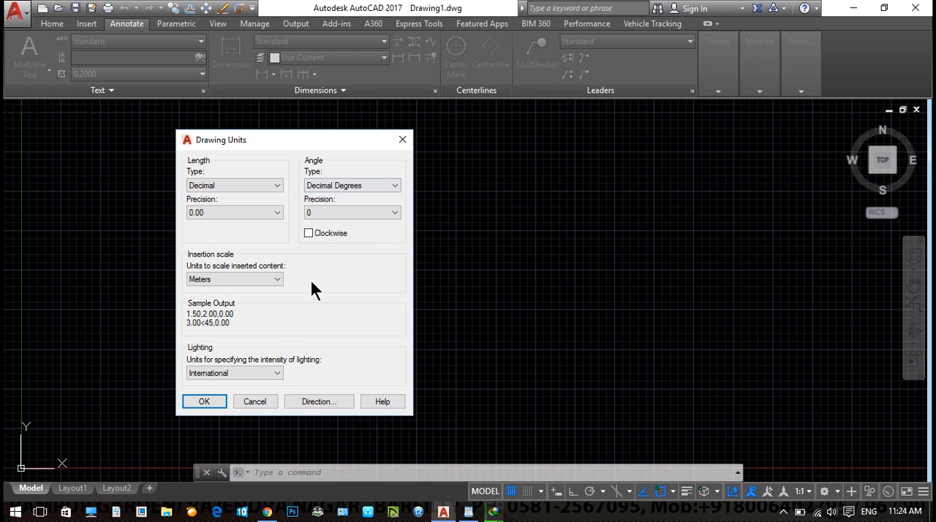
left_click(319, 213)
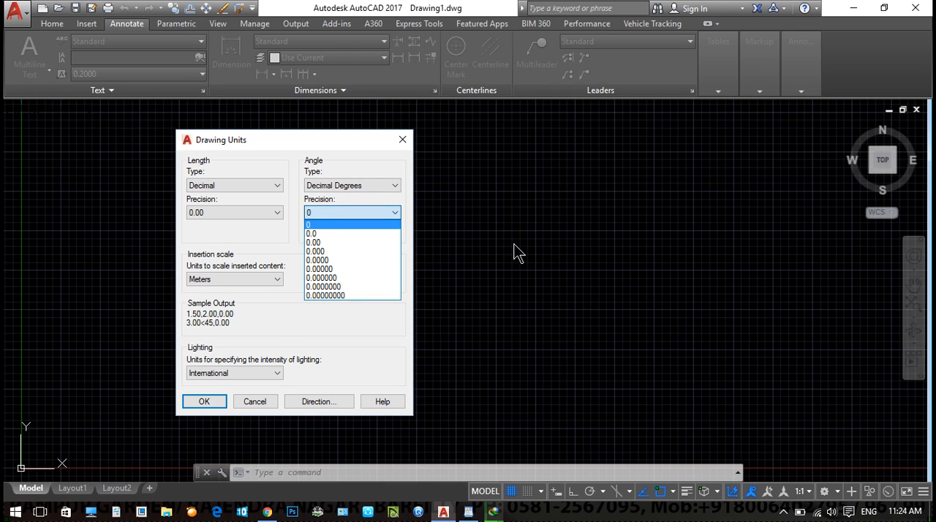
left_click(338, 212)
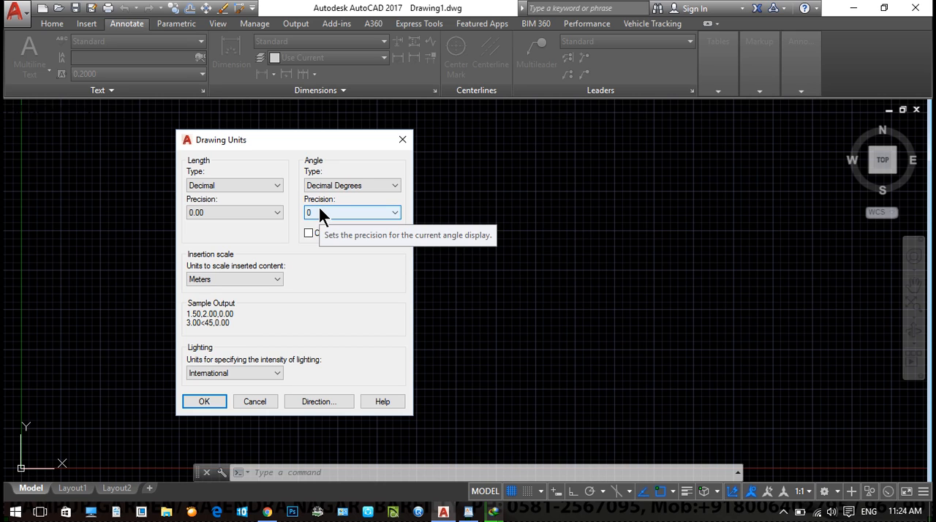
left_click(318, 204)
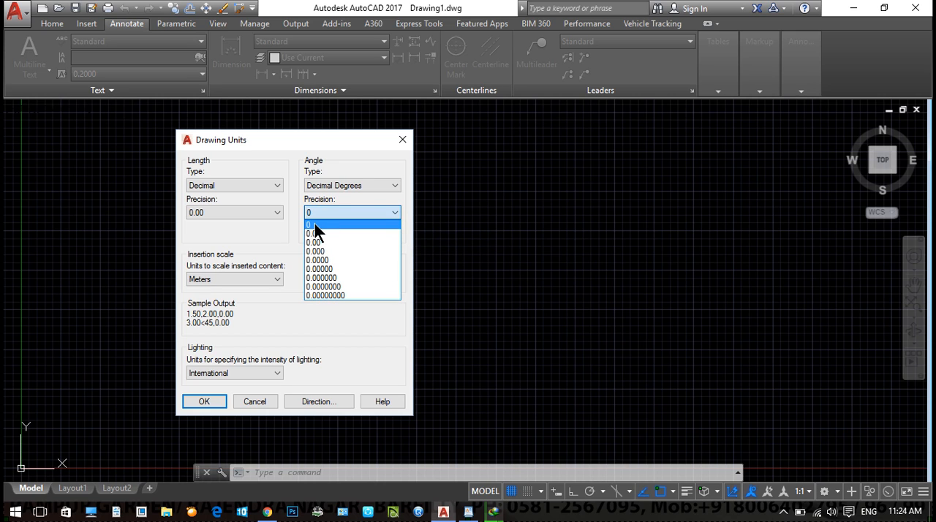
left_click(315, 223)
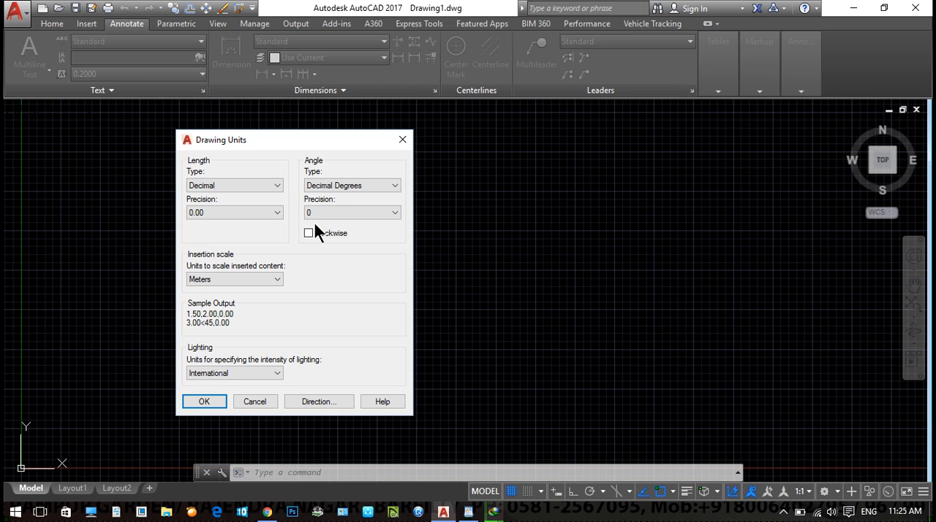
left_click(319, 234)
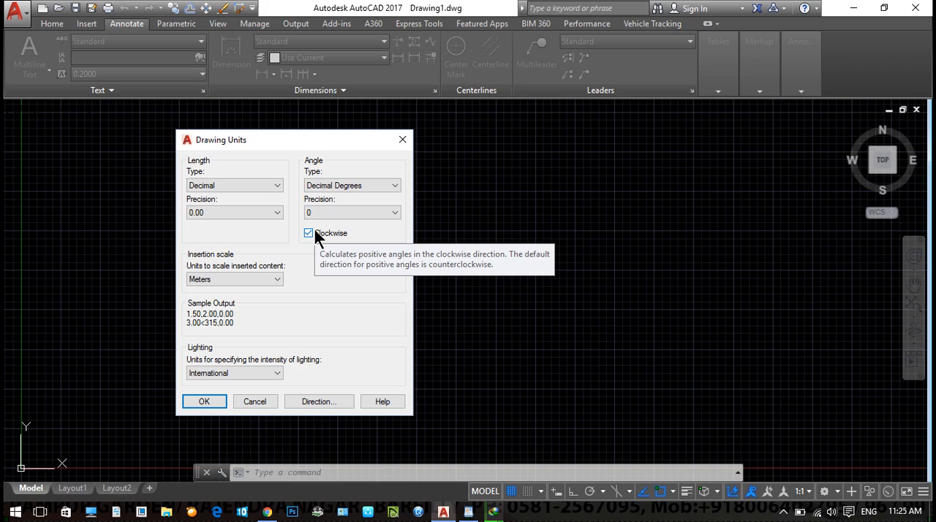
left_click(310, 233)
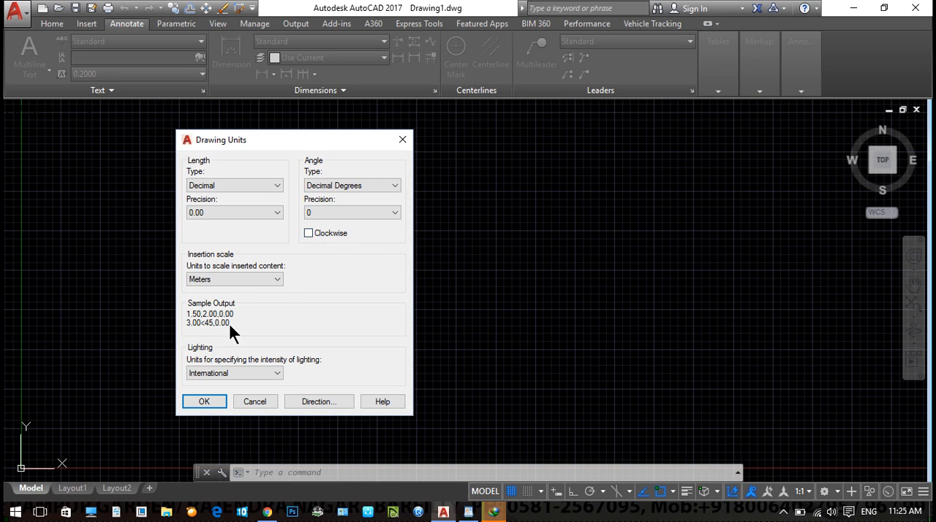
- Keep the lighting units at International, set the angle precision to 0.0 and accept the drawing units
left_click(214, 376)
left_click(213, 386)
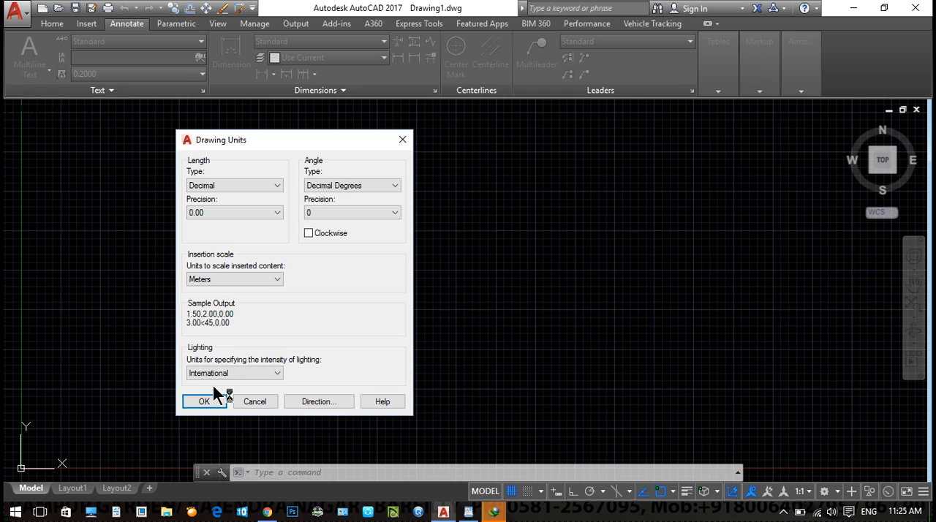
left_click(235, 373)
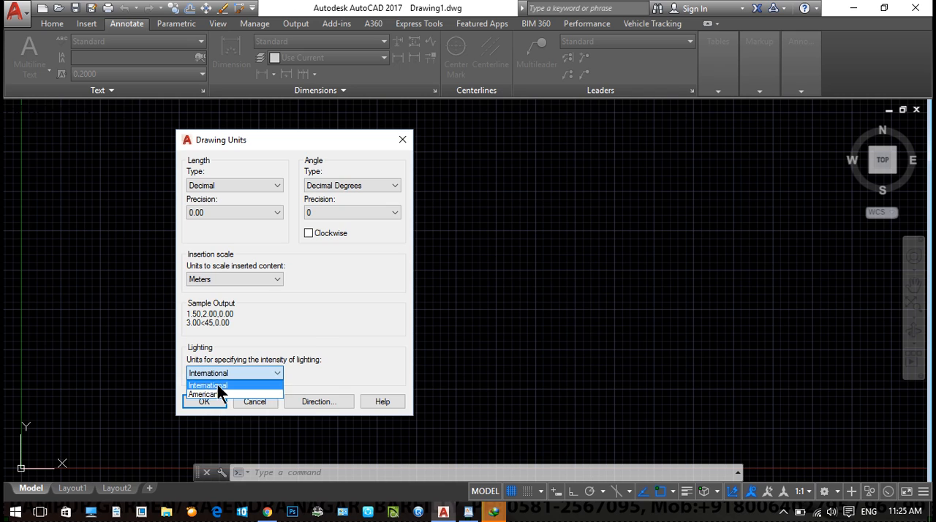
left_click(217, 386)
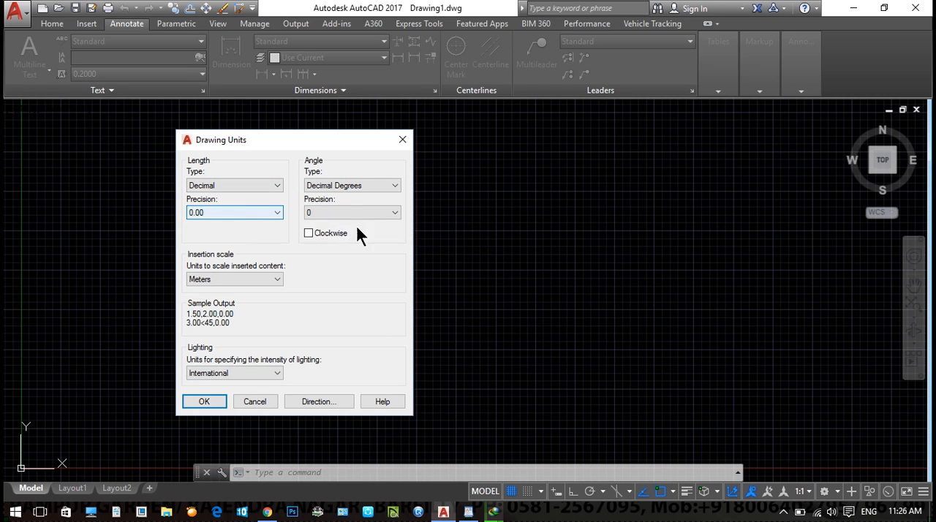
left_click(337, 211)
left_click(330, 231)
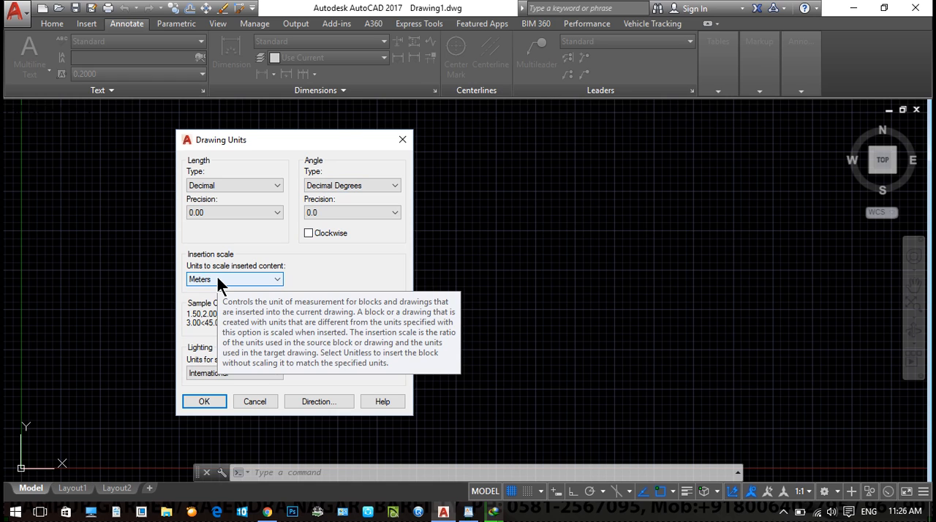
left_click(206, 402)
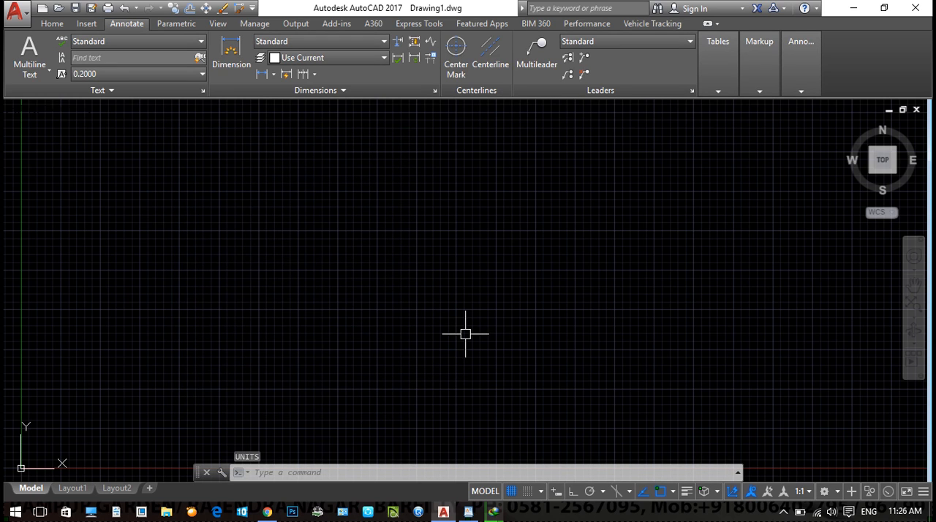
- Reopen the Drawing Units settings with the UN command to check them, and close them without changes
middle_click_drag(464, 328, 450, 307)
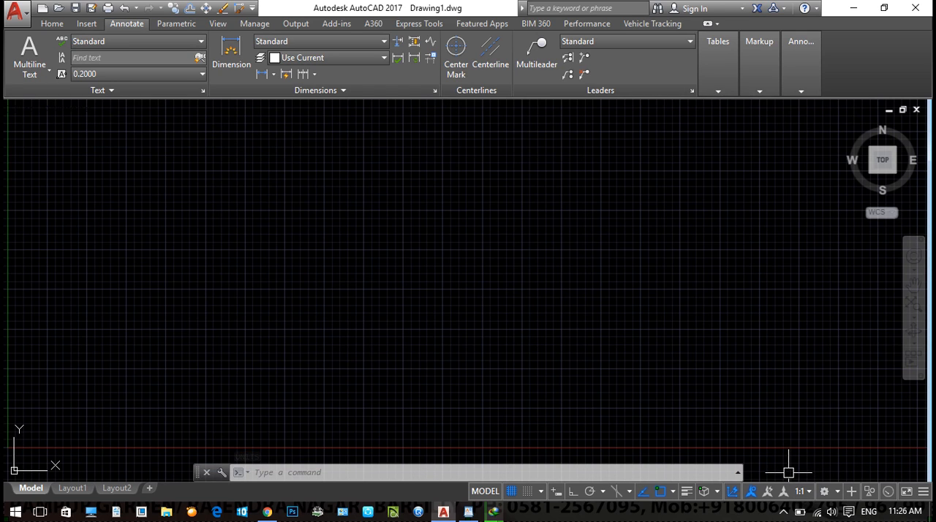
type("un")
key("Return")
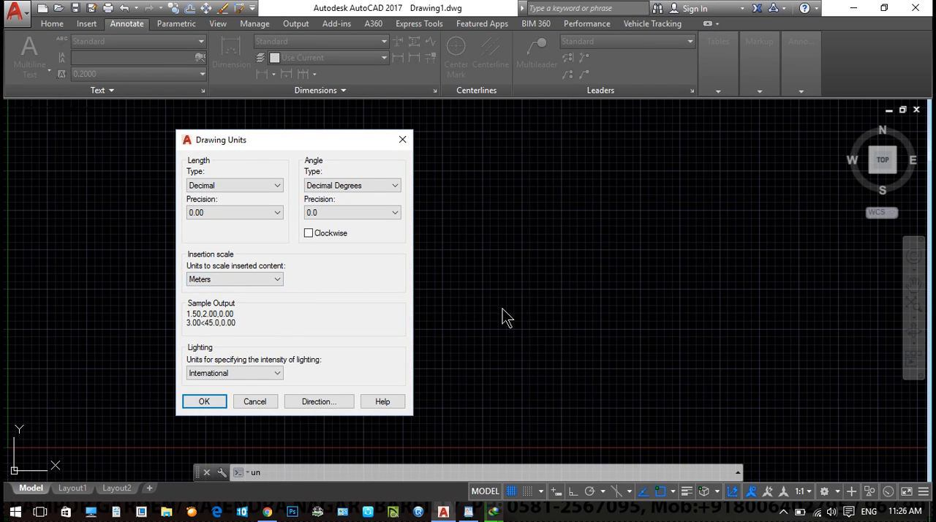
key("Escape")
- Draw a roughly horizontal test line 1 unit long in the empty drawing area
type("1")
key("Return")
left_click(291, 313)
type("1")
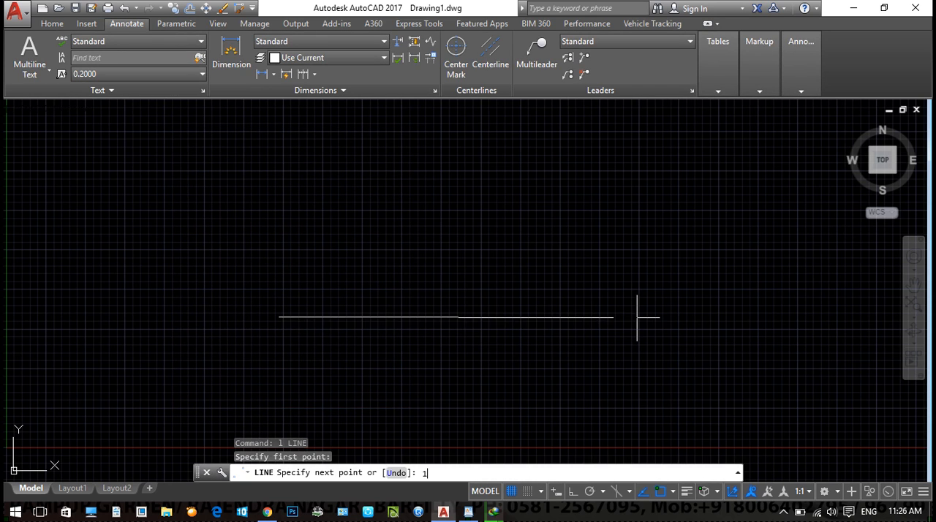
key("Return")
key("Escape")
- Select the short horizontal test line with a crossing window and erase it
scroll(211, 318, "up", 5)
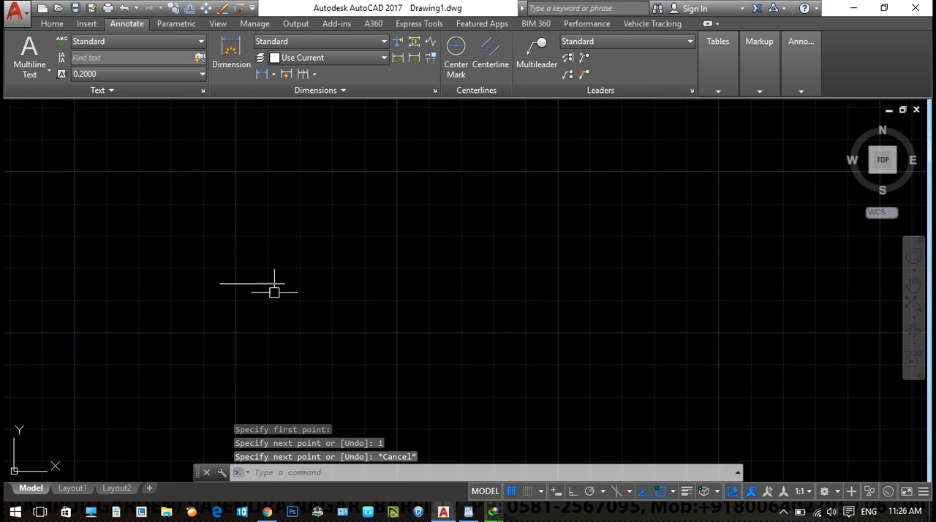
left_click(324, 305)
left_click(204, 251)
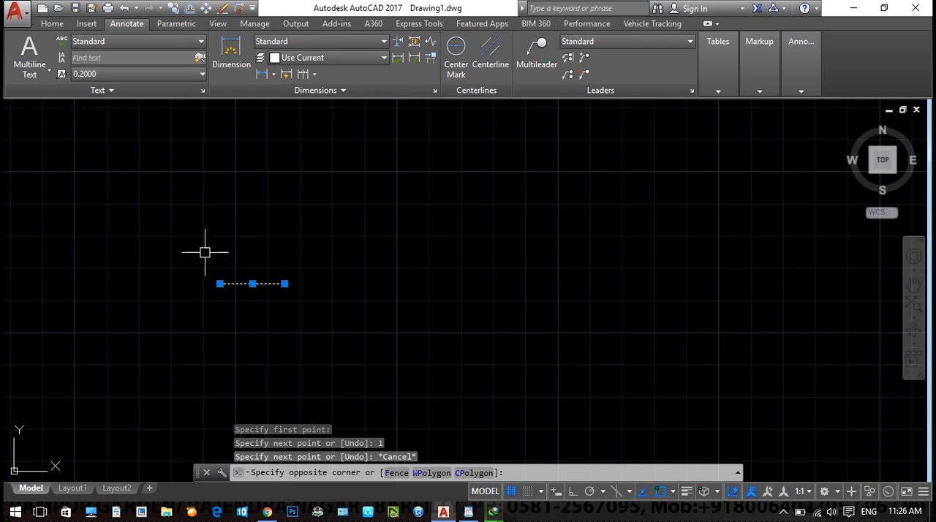
scroll(309, 272, "down", 3)
type("e")
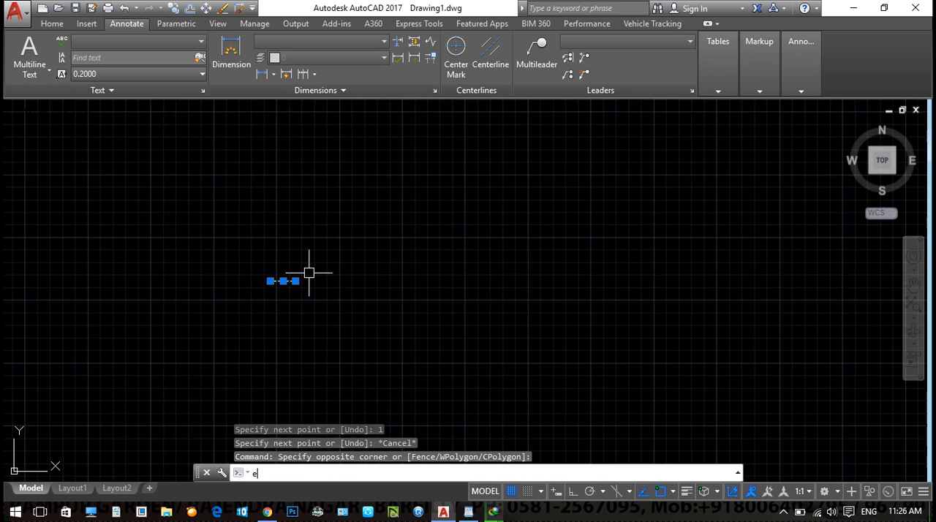
key("Return")
key("Escape")
left_click(332, 319)
left_click(216, 230)
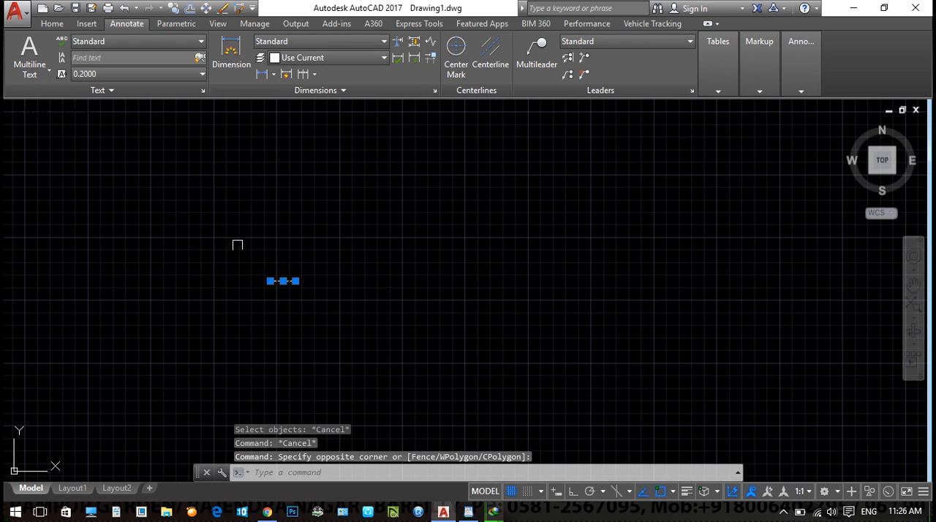
type("e")
key("Return")
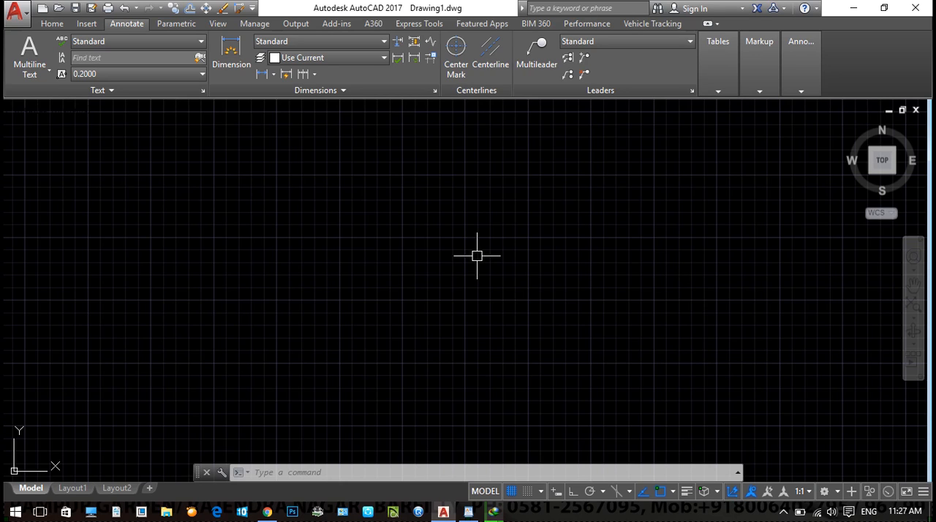
- Turn Ortho mode on and draw a vertical line 14 units long
type("l")
key("Return")
left_click(341, 410)
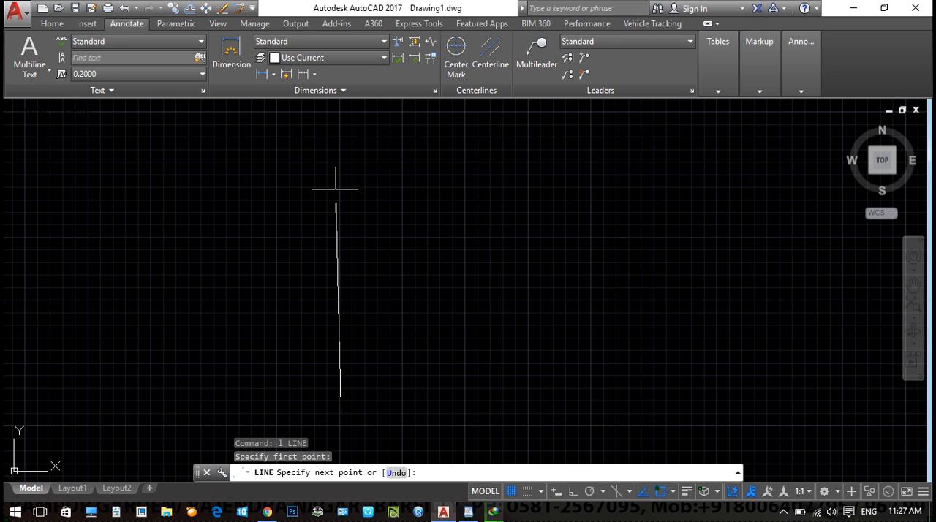
key("F8")
type("14")
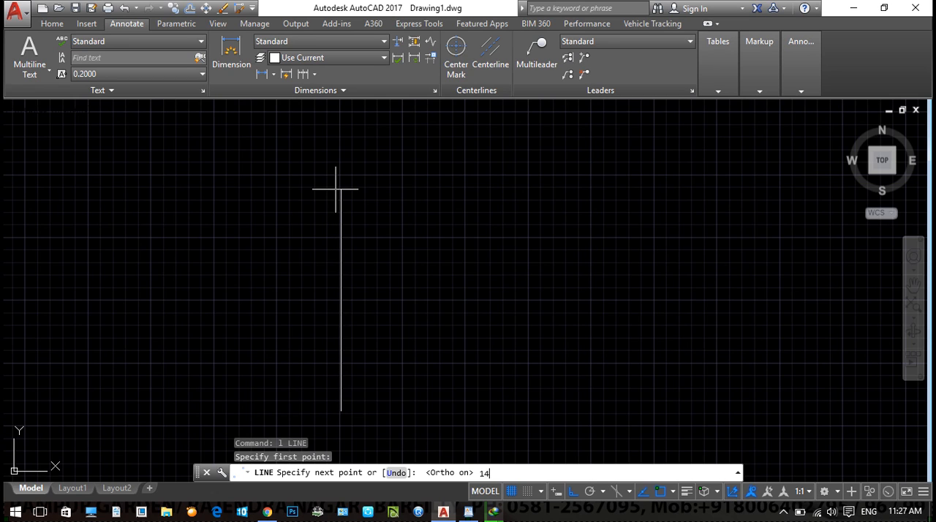
key("Return")
key("Escape")
scroll(453, 278, "down", 3)
scroll(307, 263, "up", 2)
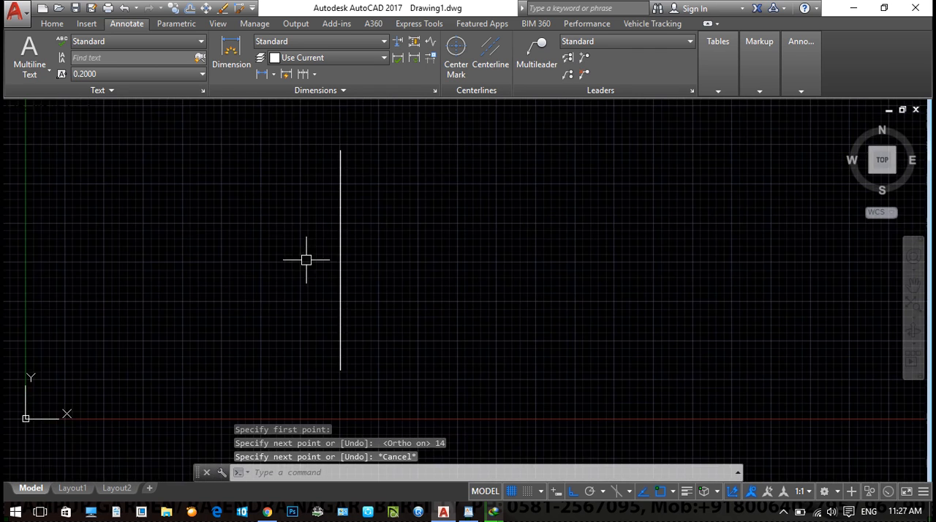
- Dimension the vertical line's length with a linear dimension placed on its left side
left_click(48, 24)
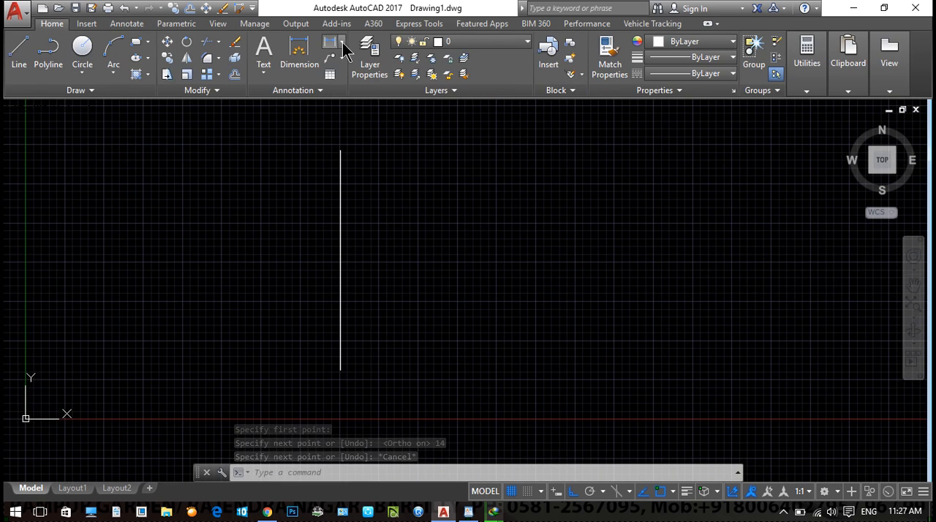
left_click(341, 43)
left_click(359, 63)
key("Return")
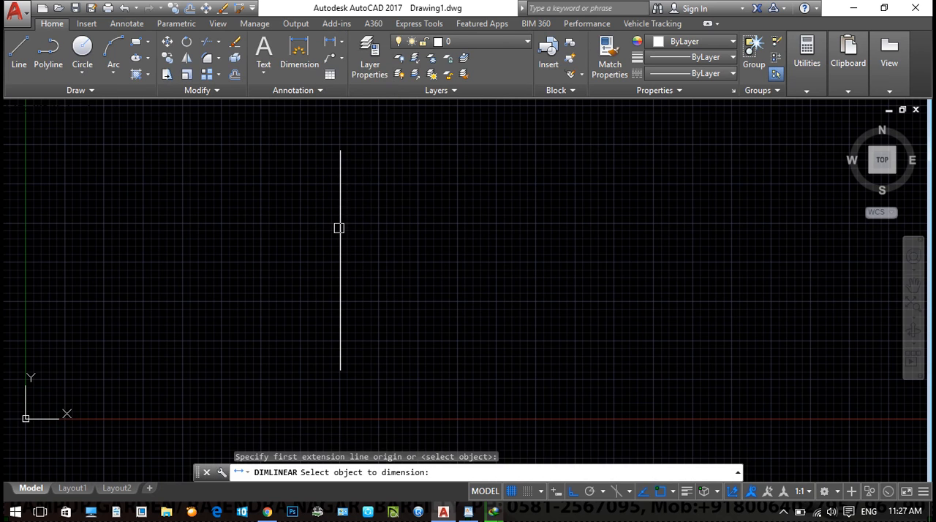
left_click(339, 228)
left_click(295, 264)
scroll(285, 271, "up", 5)
middle_click_drag(334, 256, 312, 286)
scroll(334, 264, "down", 1)
scroll(395, 259, "down", 4)
- Erase the linear dimension beside the vertical line
left_click(403, 261)
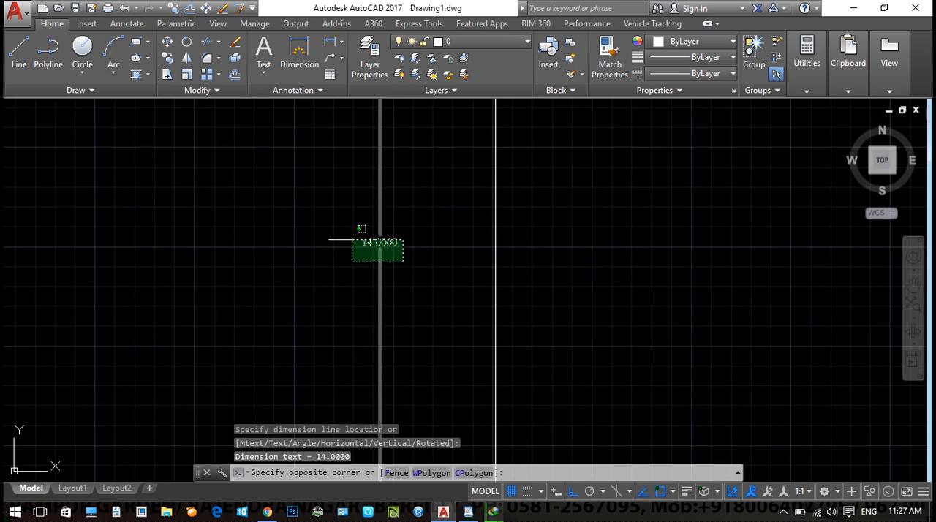
left_click(346, 239)
scroll(308, 256, "down", 6)
type("E")
key("Return")
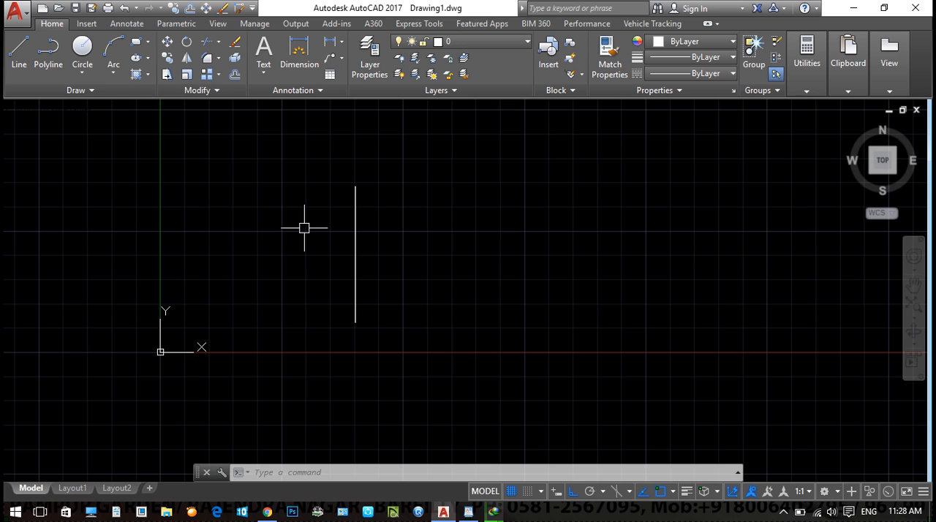
- Offset the vertical line 0.23 to its right to form a double wall line
type("o")
key("Return")
type(".23")
key("Return")
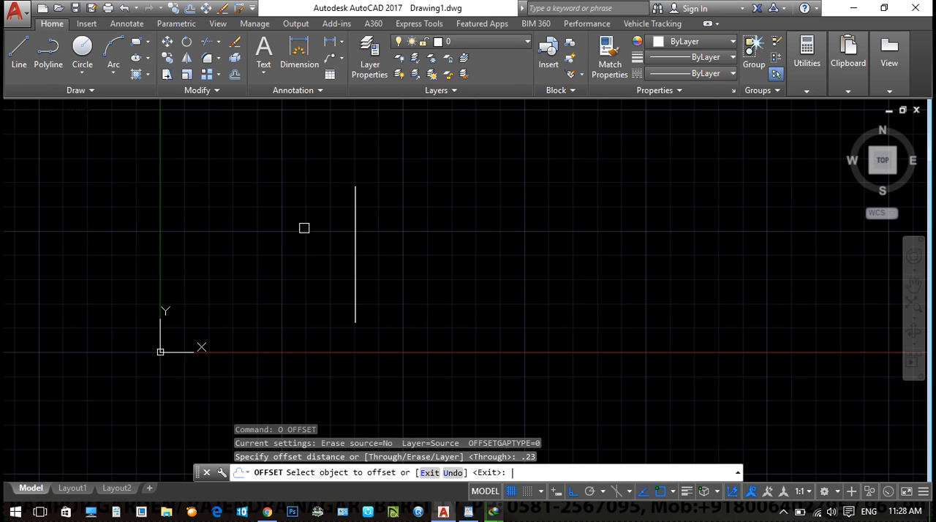
left_click(356, 212)
scroll(359, 215, "up", 2)
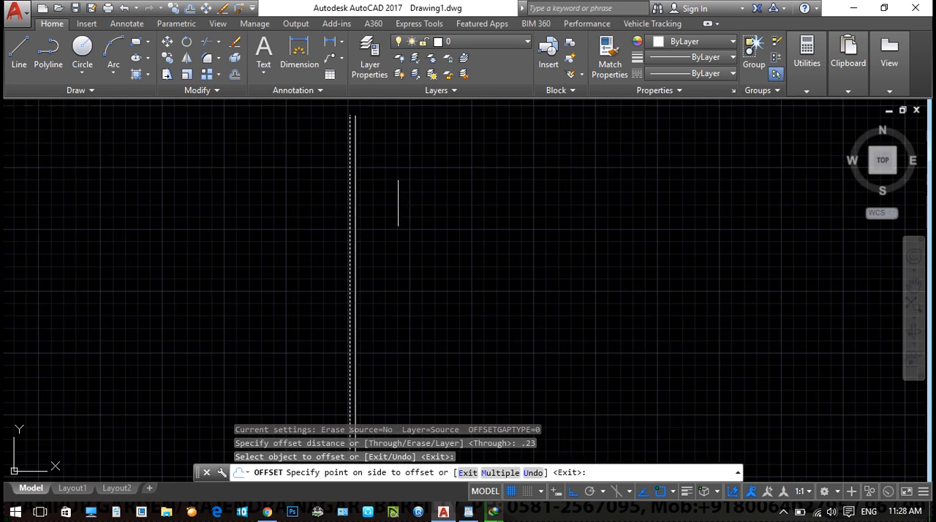
left_click(422, 235)
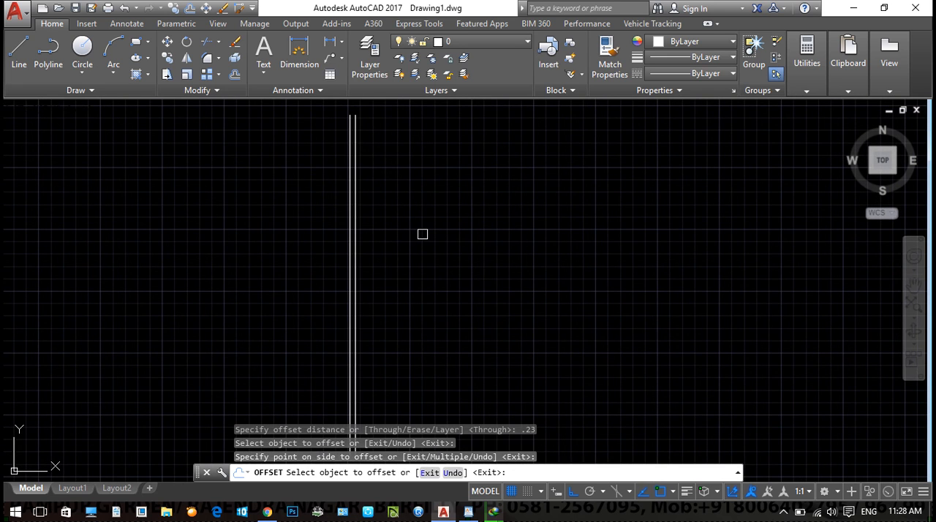
key("Escape")
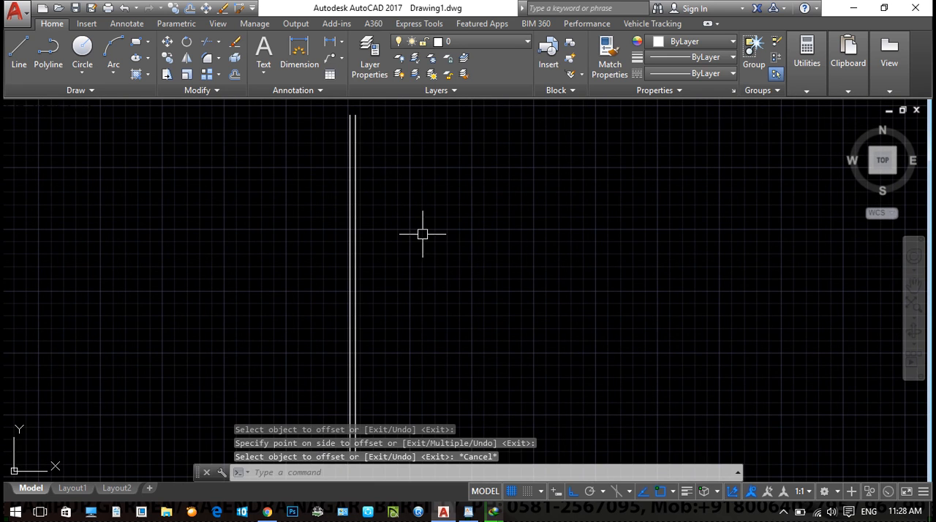
- Offset the inner line of the leftmost double wall 3.4 to the right
scroll(380, 173, "up", 2)
scroll(275, 202, "up", 1)
scroll(263, 307, "up", 2)
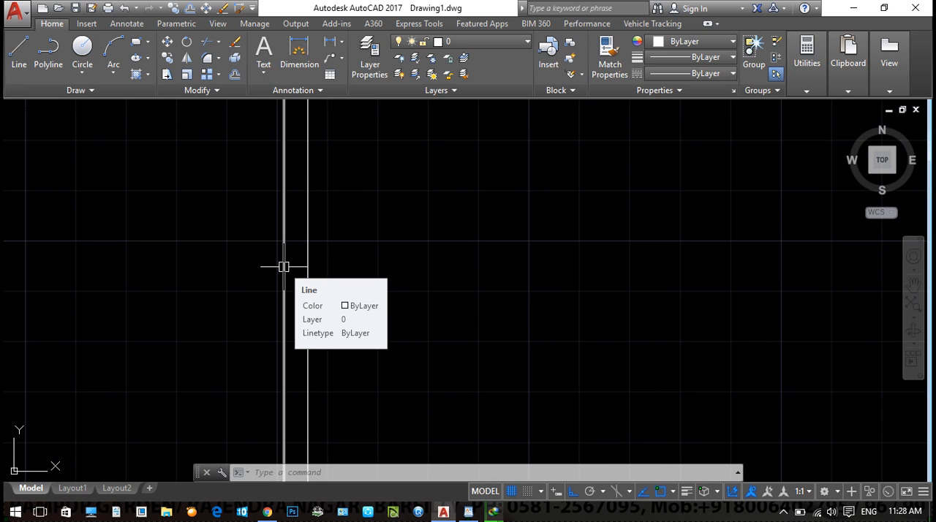
type("o")
key("Return")
type("3.4")
key("Return")
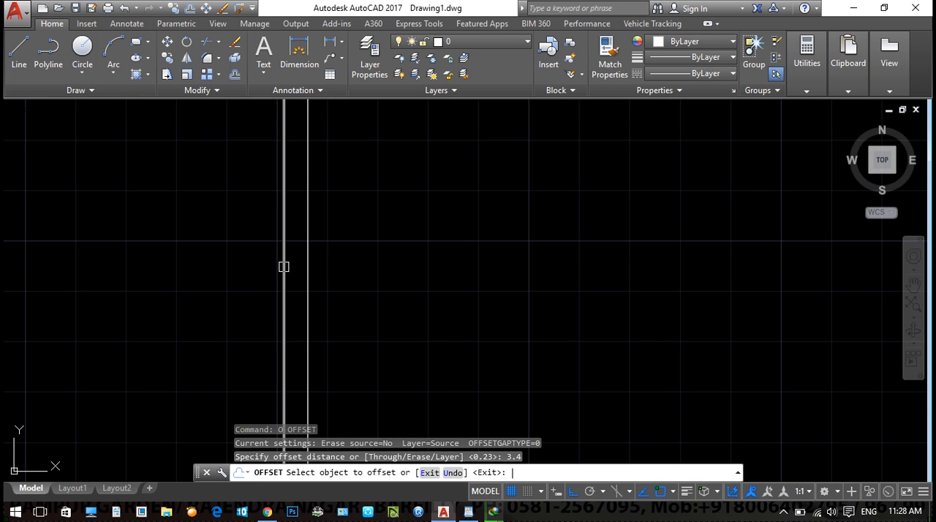
scroll(183, 307, "down", 5)
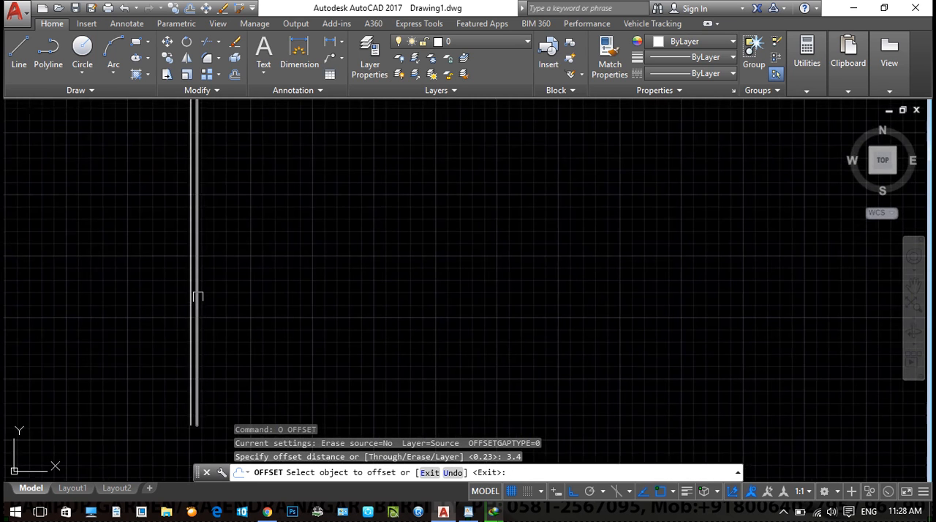
left_click(196, 301)
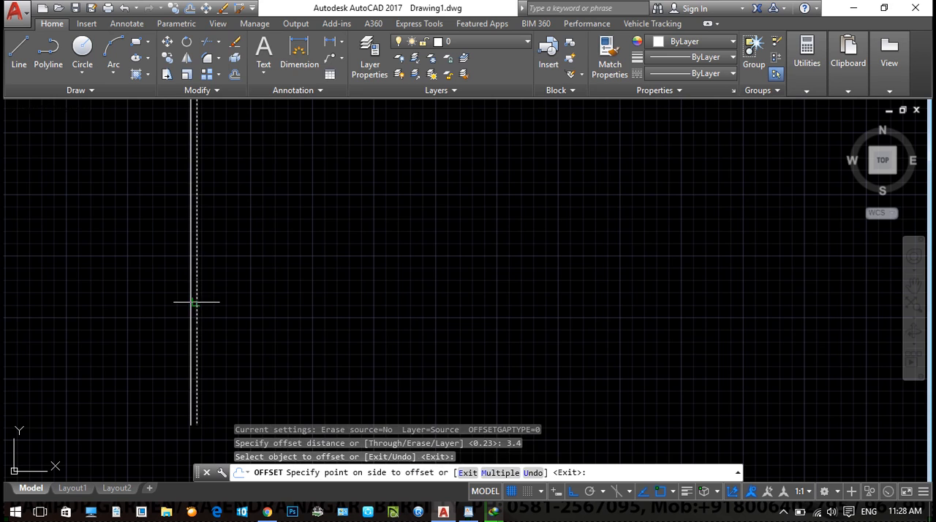
left_click(343, 293)
right_click(411, 276)
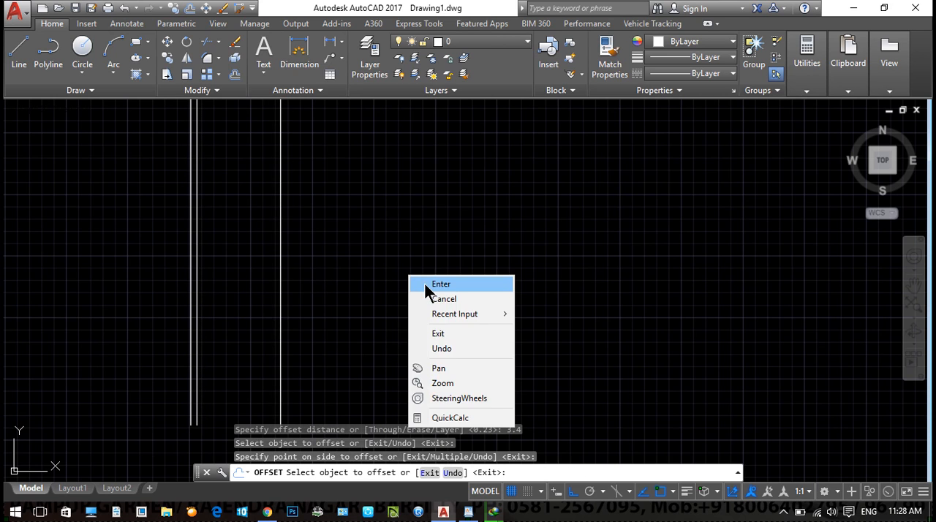
left_click(428, 285)
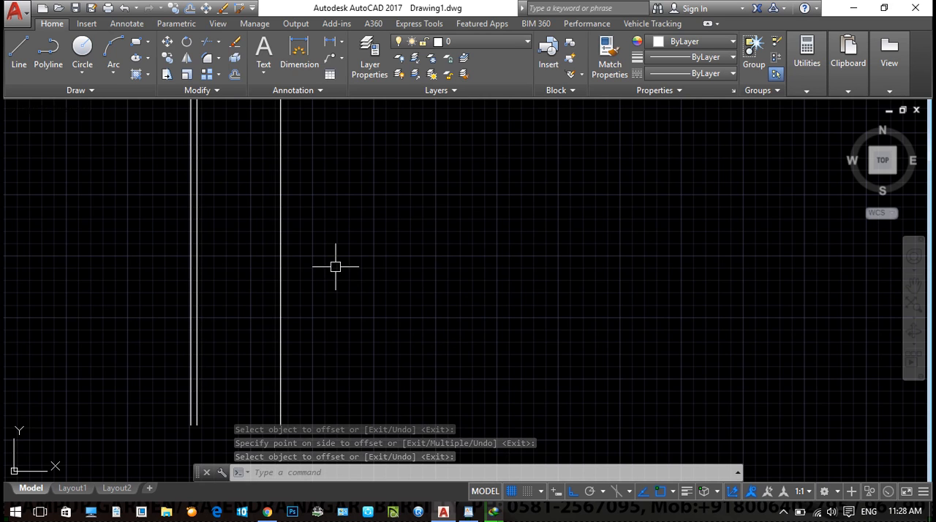
- Offset the newest vertical line 0.23 to the right to form the second double wall
type("o")
key("Return")
type(".23")
key("Return")
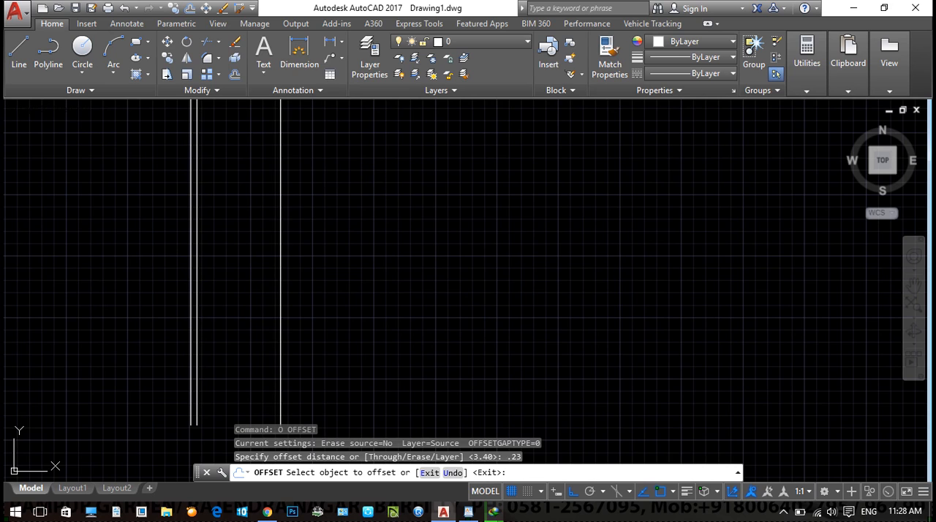
left_click(281, 251)
left_click(354, 251)
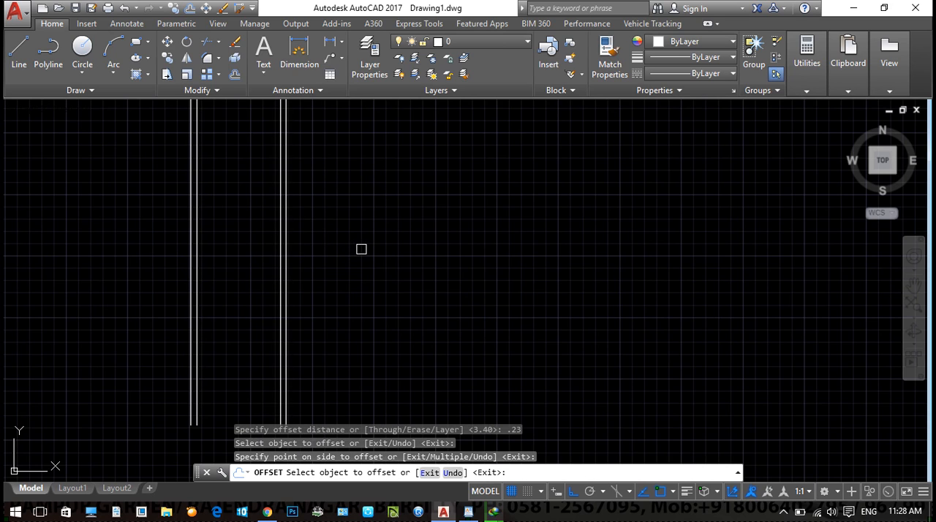
key("Escape")
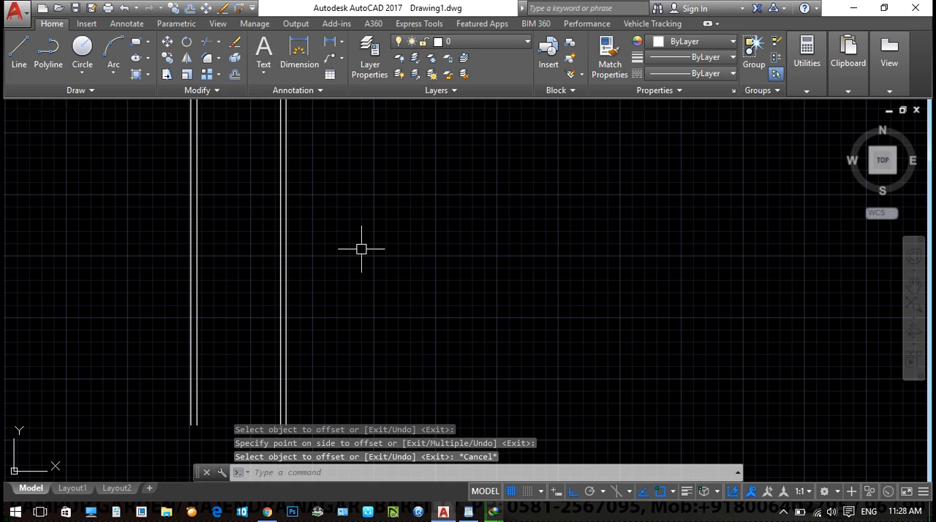
- Offset the right line of the second double wall 1.6 to the right
type("o")
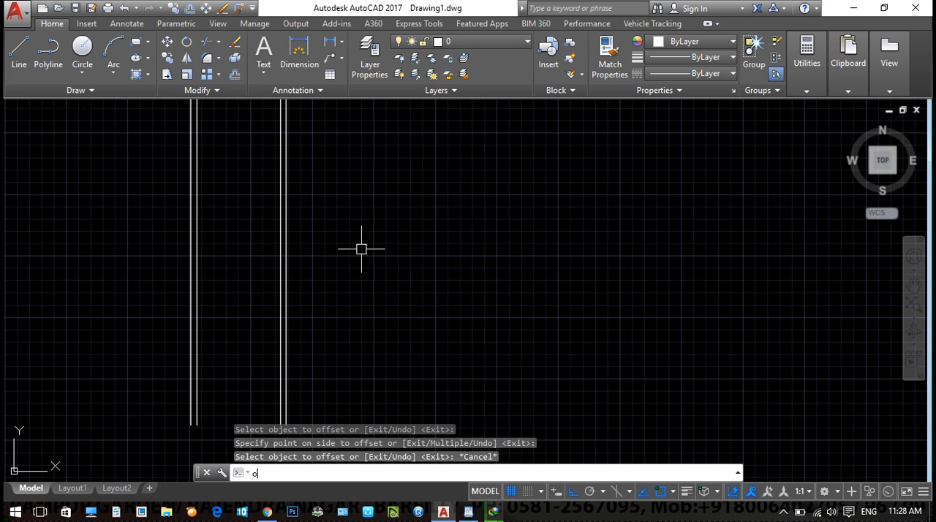
key("Return")
type("1.6")
key("Return")
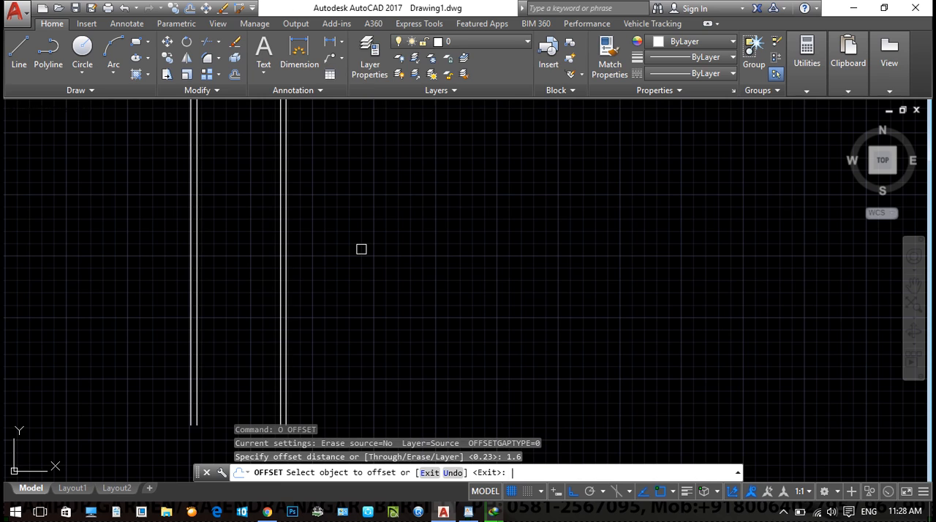
left_click(286, 393)
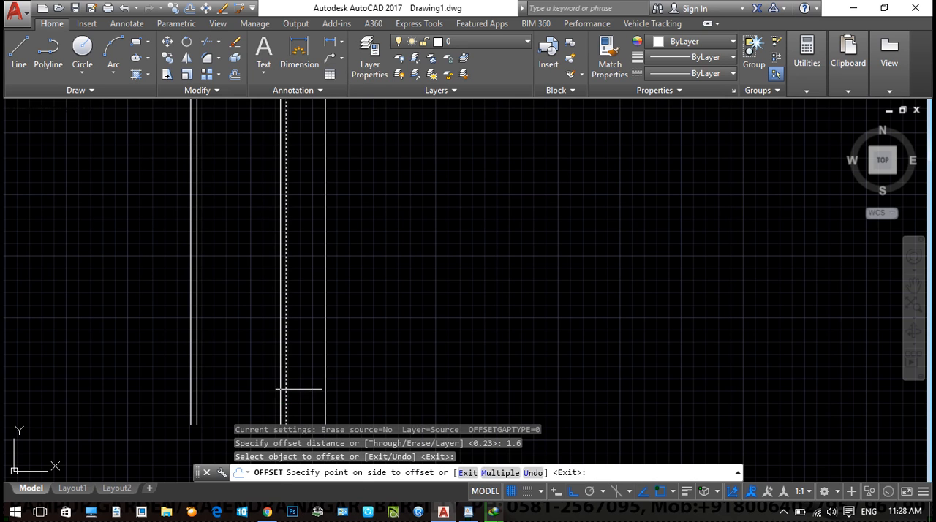
left_click(443, 374)
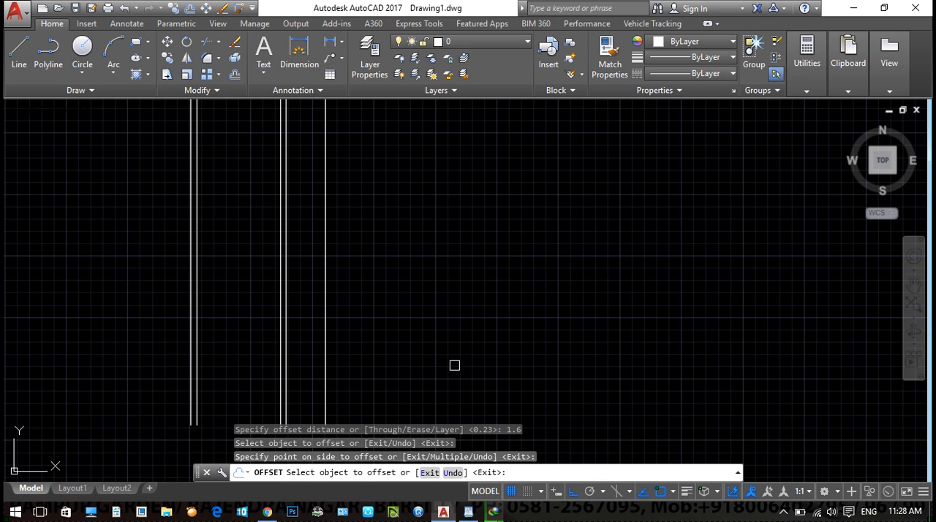
key("Escape")
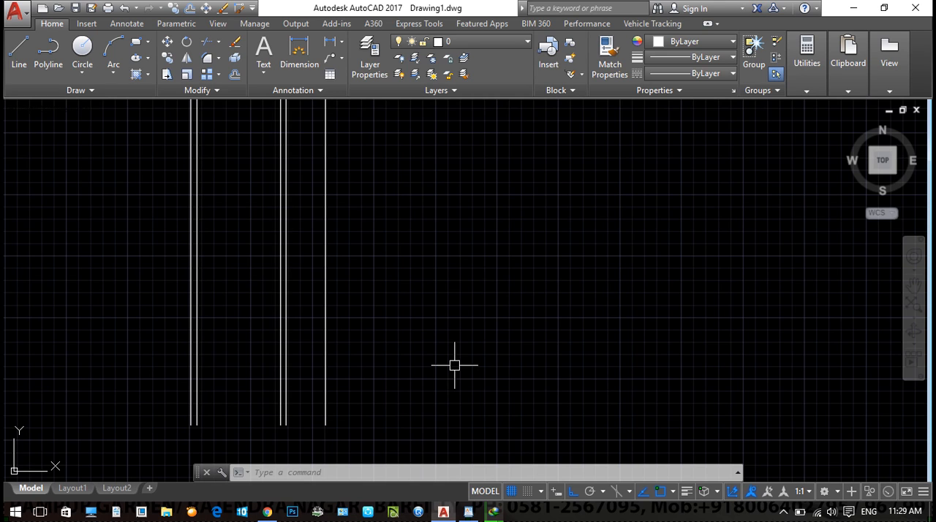
- Offset the rightmost vertical line 3.23 to the right
type("o")
key("Return")
type("3.23")
key("Return")
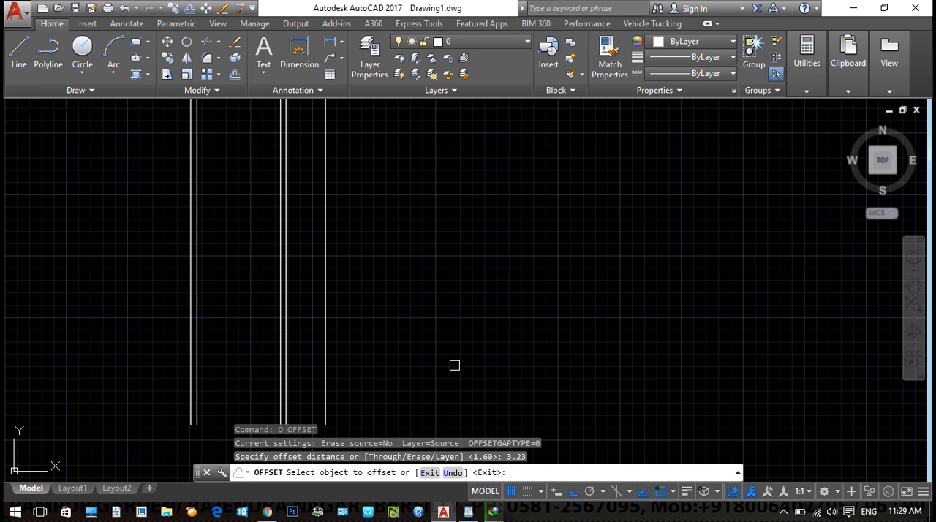
left_click(326, 356)
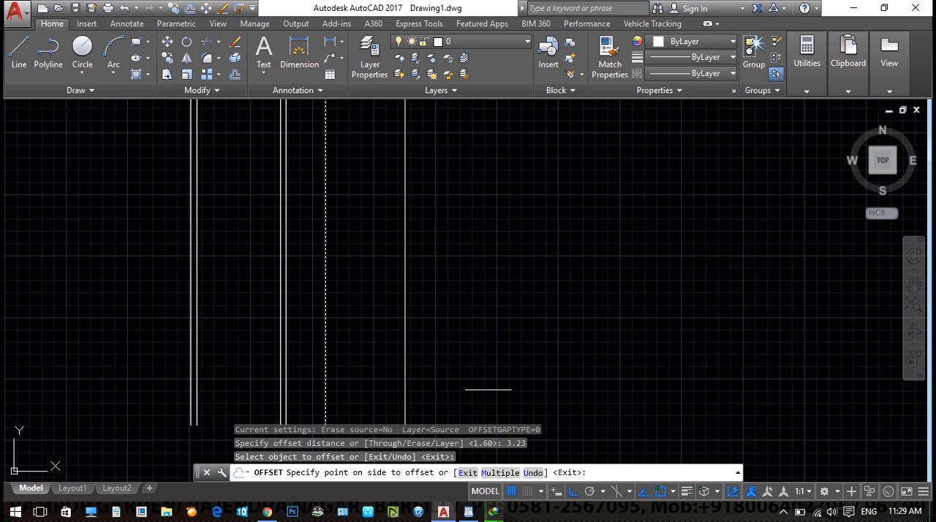
left_click(488, 389)
key("Escape")
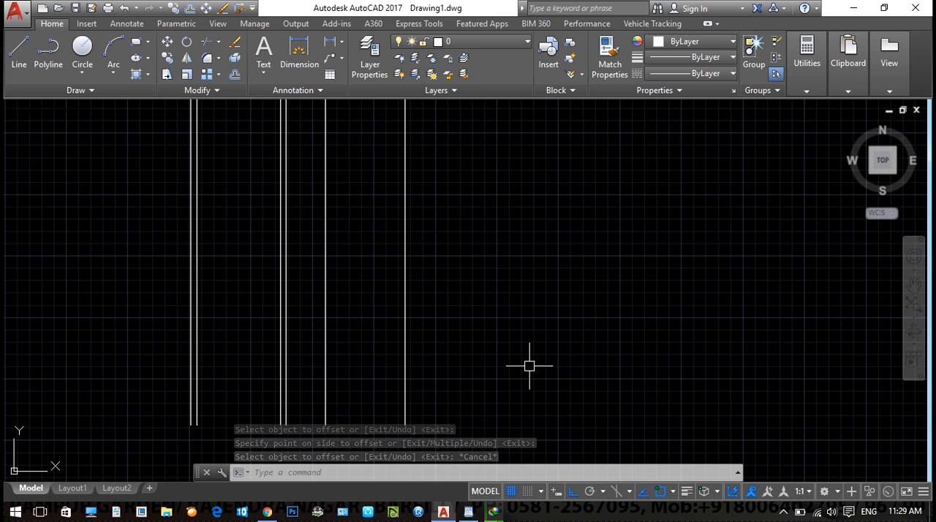
- Offset the rightmost vertical line 1.8 to the right
type("o")
key("Return")
type("1.8")
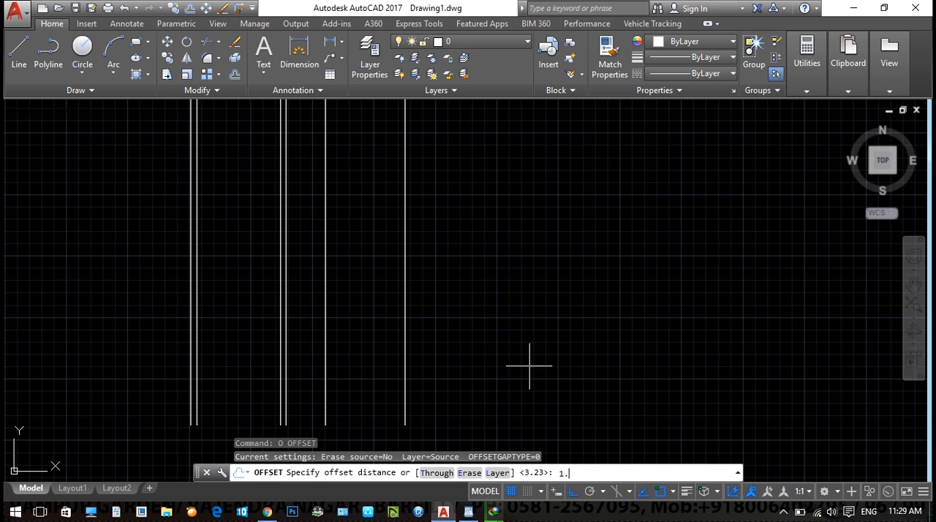
key("Return")
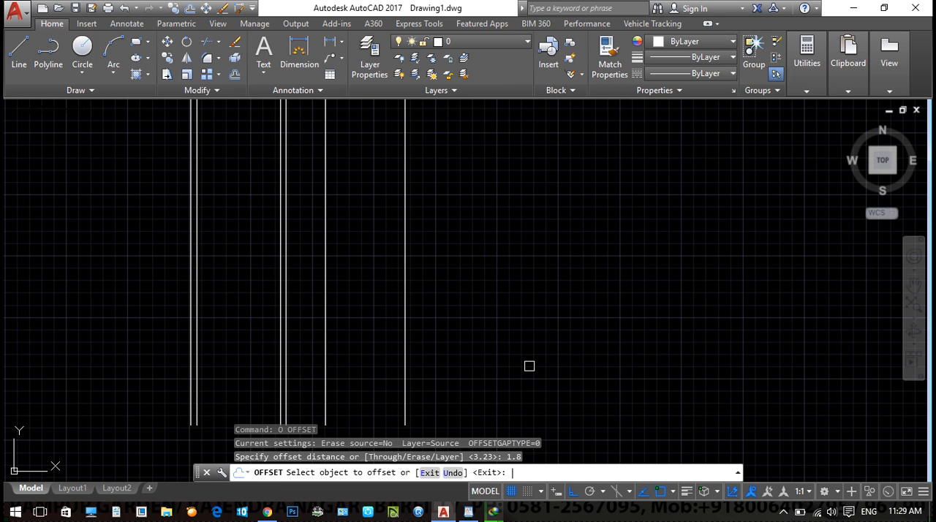
left_click(405, 182)
left_click(540, 211)
right_click(556, 168)
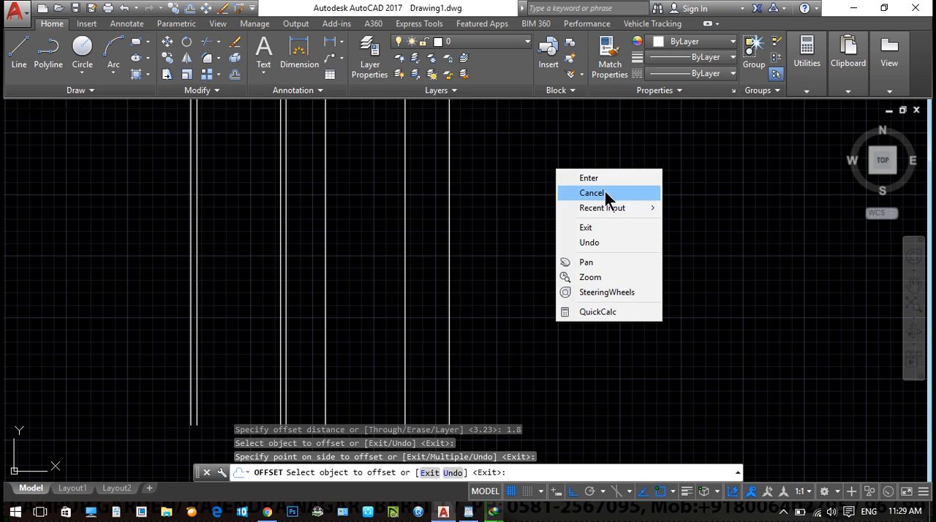
left_click(605, 192)
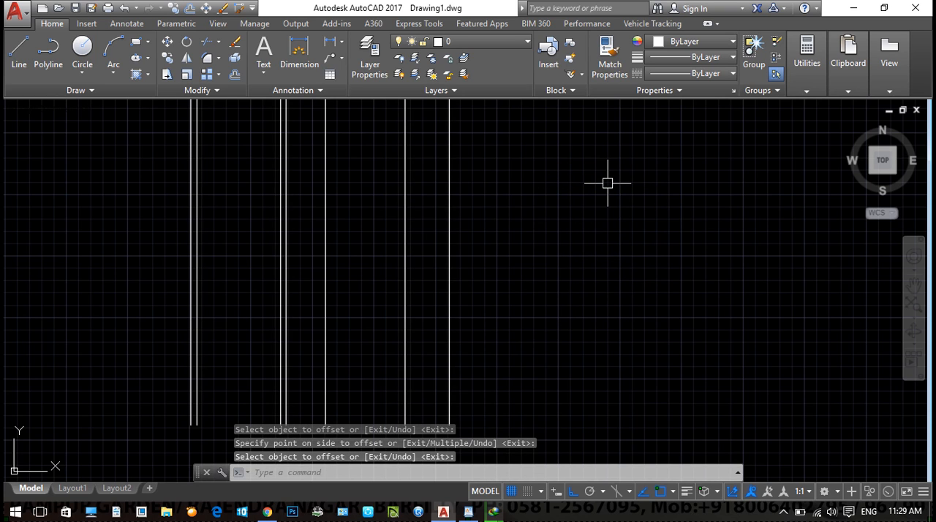
- Offset the rightmost vertical line 0.23 to its right to form the outer double wall
type("o")
key("Return")
type(".23")
key("Return")
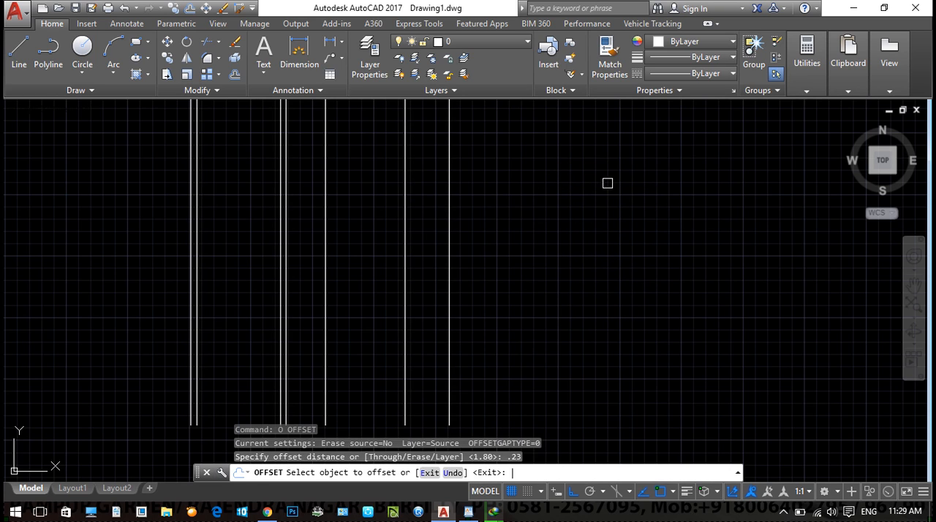
left_click(448, 212)
left_click(533, 206)
right_click(527, 196)
left_click(536, 204)
- Draw a horizontal line joining the upper ends of the leftmost and rightmost vertical lines
scroll(529, 204, "down", 2)
middle_click_drag(553, 234, 510, 257)
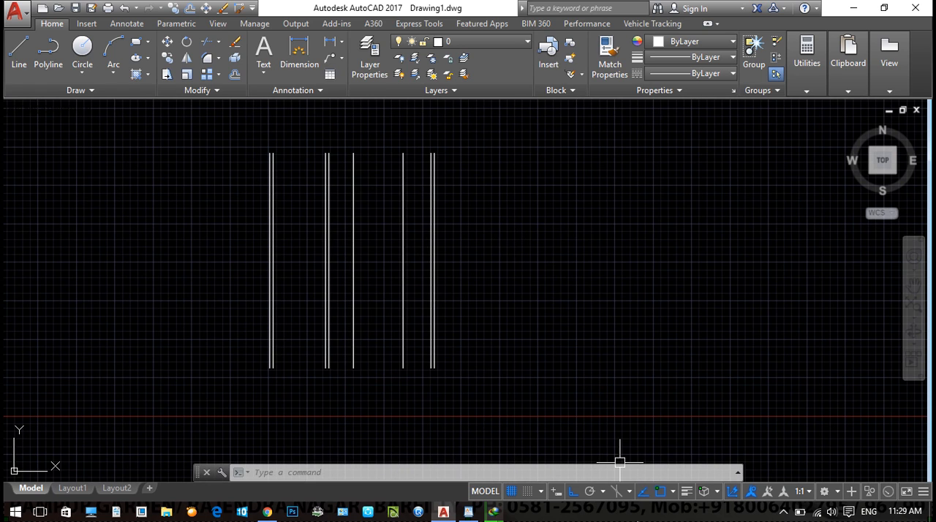
type("l")
key("Return")
scroll(320, 157, "up", 5)
middle_click_drag(320, 156, 244, 209)
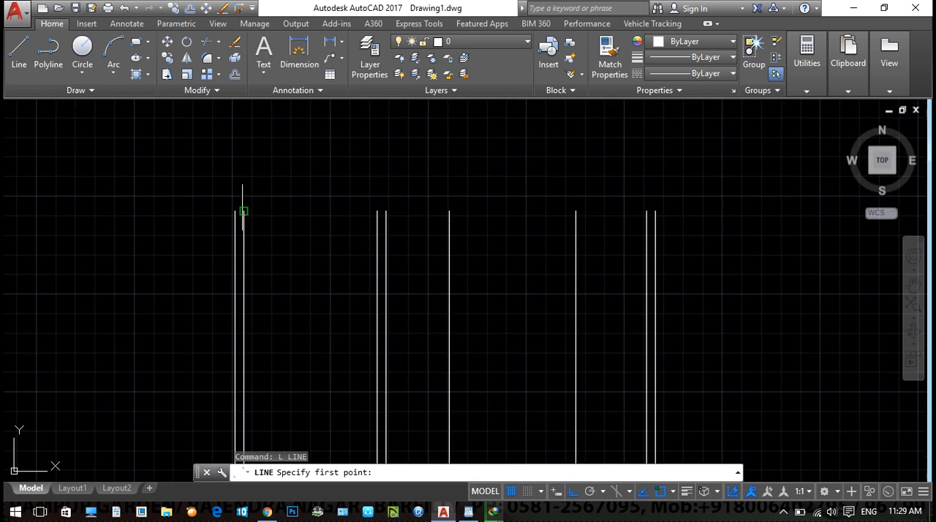
left_click(234, 211)
left_click(655, 211)
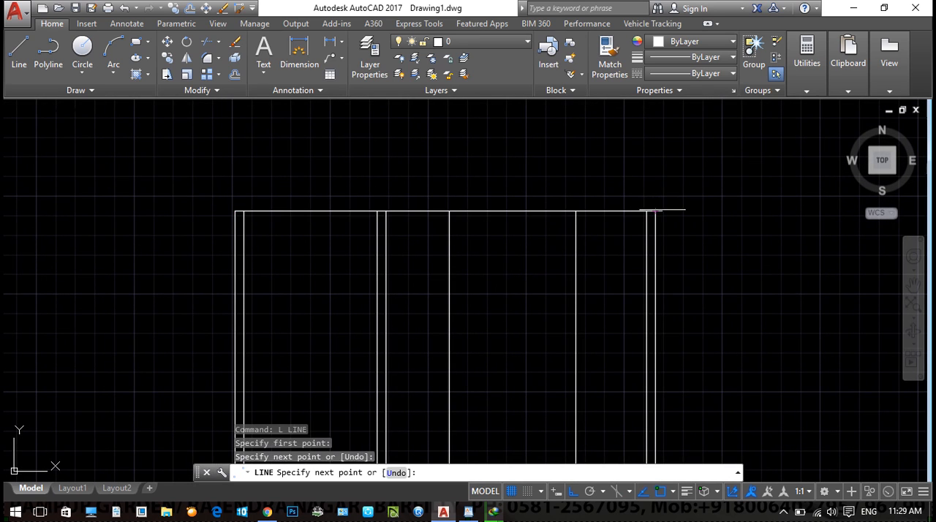
key("Escape")
- Offset the upper horizontal line 0.23 downward to form the top wall
type("o")
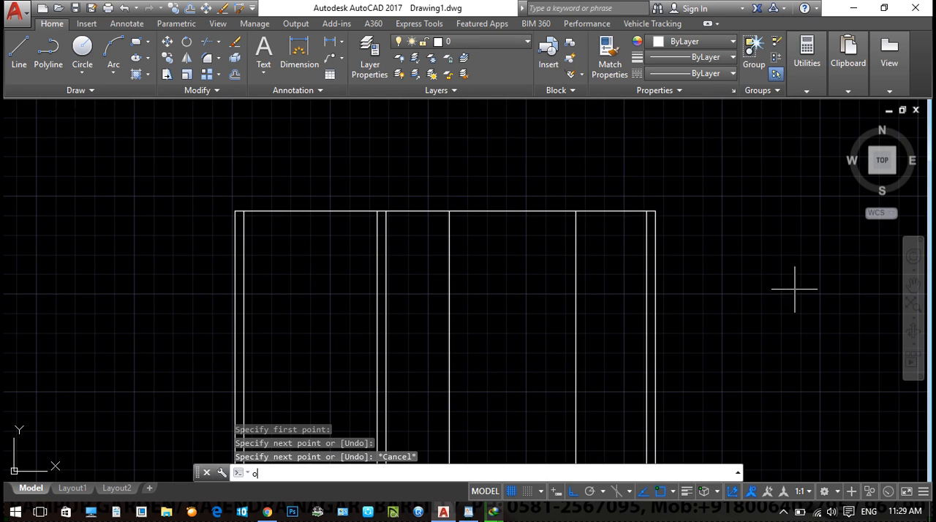
key("Return")
type(".23")
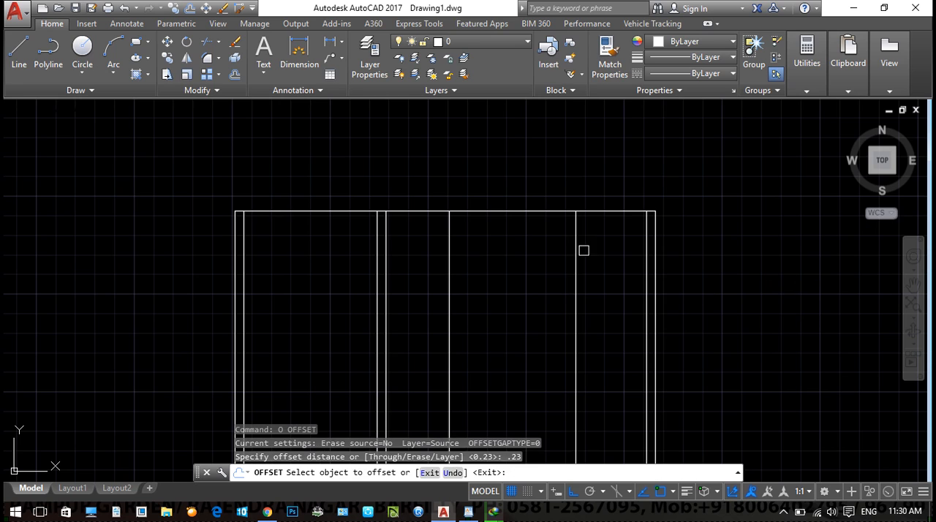
left_click(530, 212)
left_click(534, 288)
key("Escape")
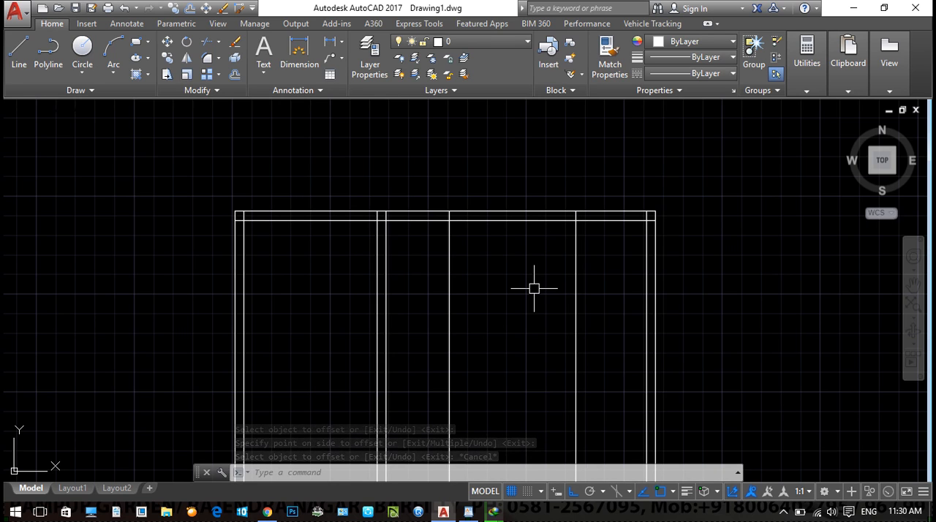
- Offset the lower line of the top wall 3.6 downward
type("o")
key("Return")
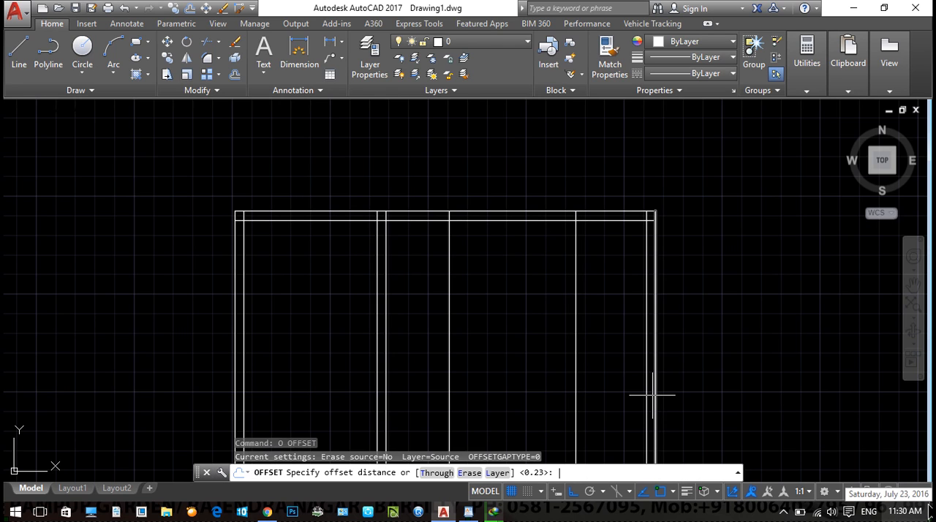
type("3.6")
key("Return")
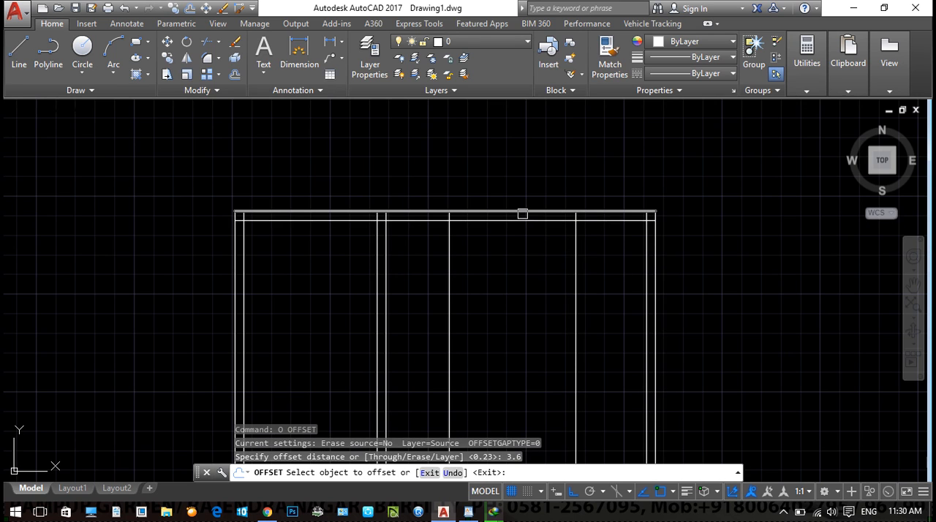
left_click(522, 218)
left_click(583, 355)
middle_click_drag(583, 355, 565, 298)
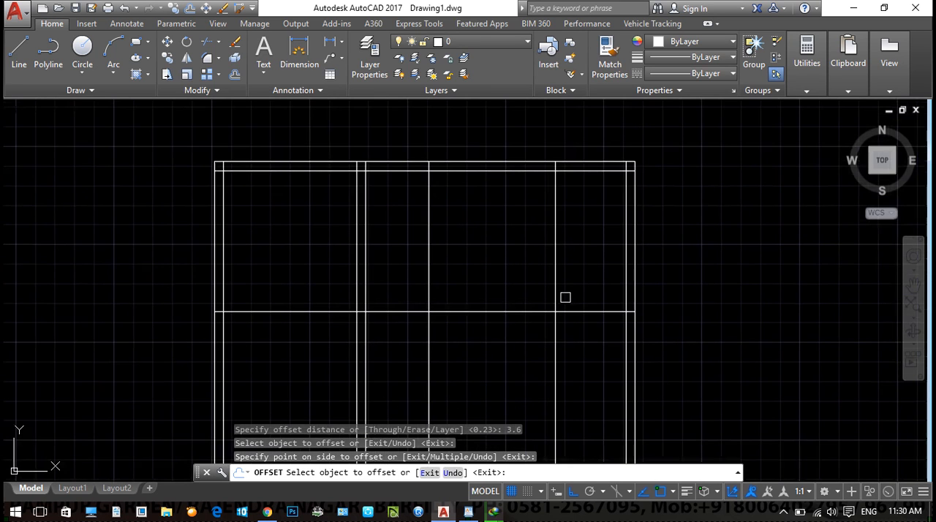
key("Escape")
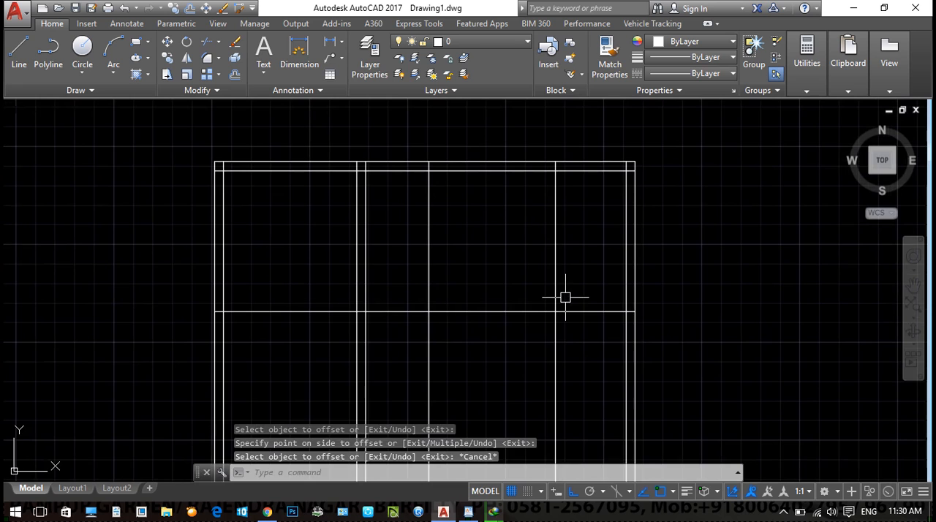
- Offset the lowest horizontal line 0.23 downward to form a horizontal interior wall
type("o")
key("Return")
type(".23")
key("Return")
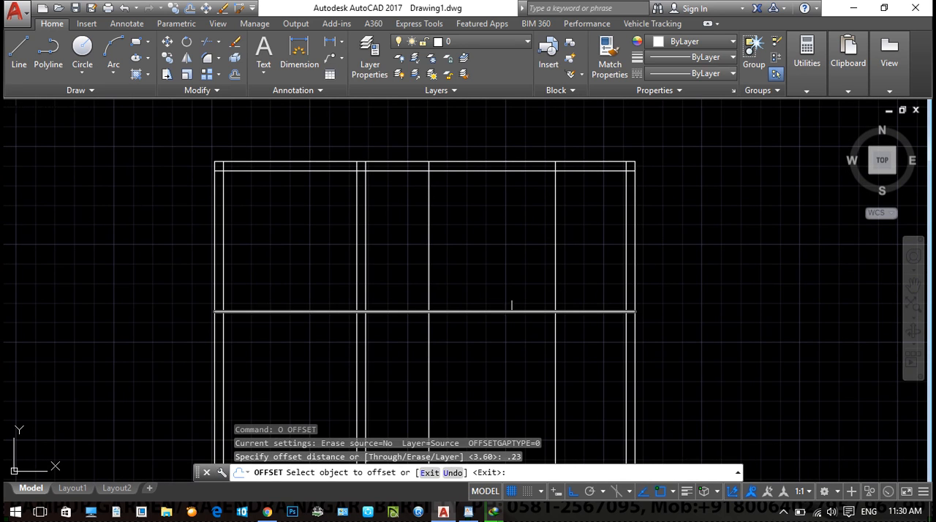
left_click(505, 311)
left_click(501, 338)
key("Escape")
- Offset the lower line of the horizontal interior wall 5.12 downward
middle_click_drag(556, 337, 559, 304)
key("Escape")
type("o")
key("Return")
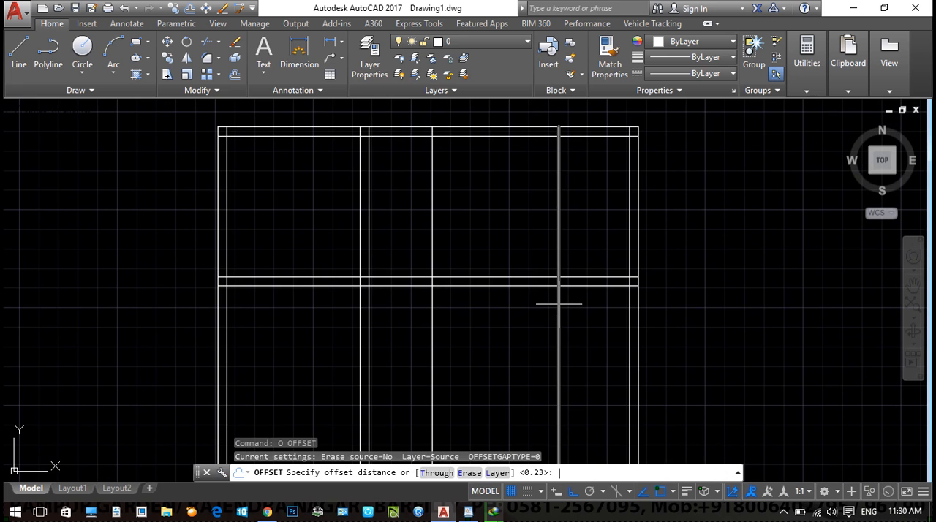
type("5.12")
key("Return")
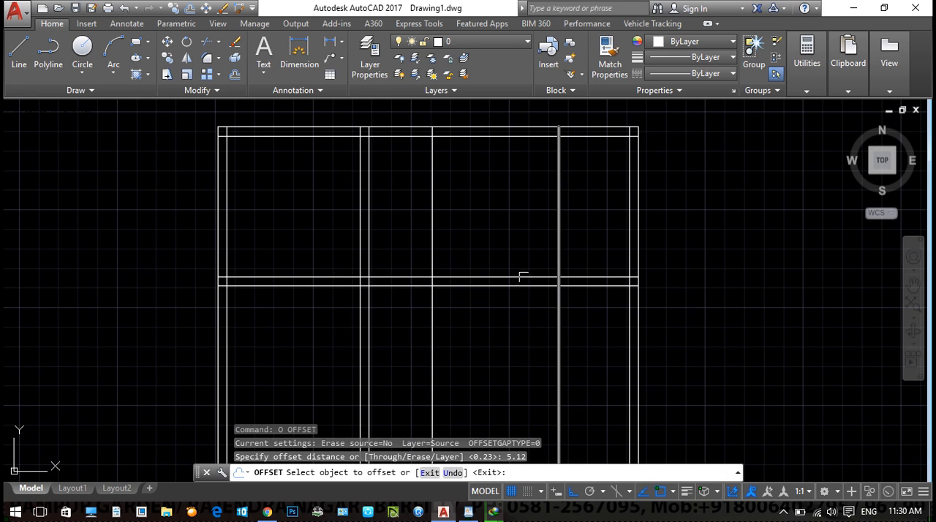
left_click(491, 284)
middle_click_drag(497, 299, 505, 225)
scroll(504, 224, "down", 4)
left_click(501, 247)
key("Escape")
- Offset the new lowest horizontal line 0.23 downward to form a second horizontal interior wall
type("o")
key("Return")
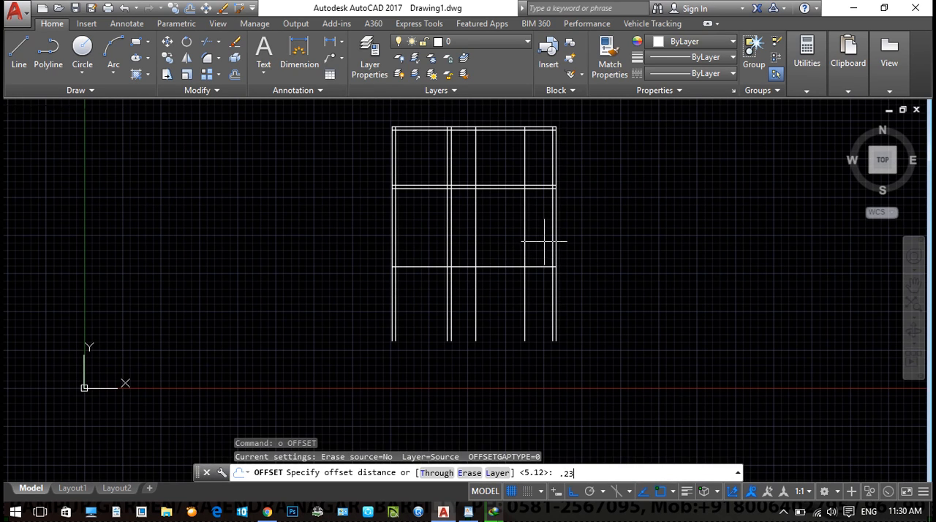
type(".23")
key("Return")
left_click(508, 268)
left_click(503, 316)
key("Escape")
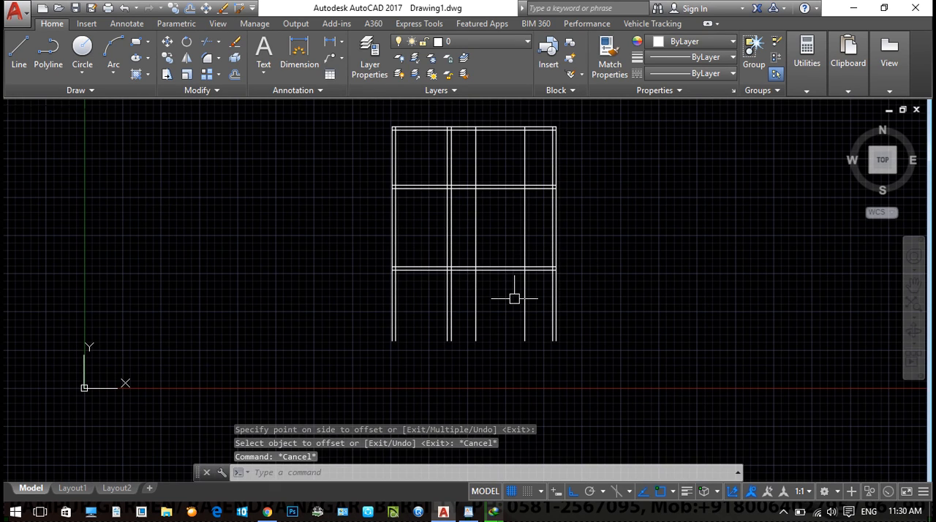
- Offset the lower line of the second horizontal interior wall 3.6 downward
type("o")
key("Return")
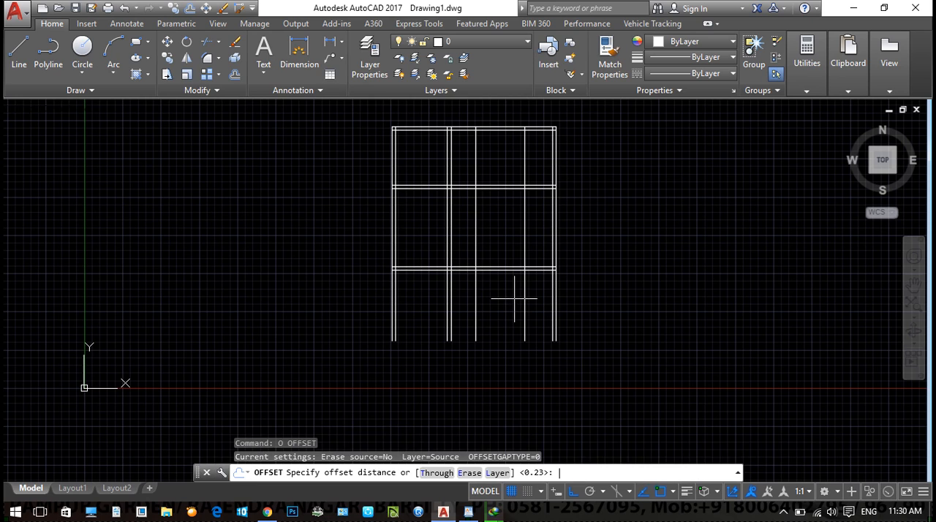
type("3.6")
key("Return")
scroll(468, 292, "up", 2)
left_click(478, 273)
left_click(488, 369)
key("Escape")
- Offset the bottommost horizontal line 0.23 downward to form the bottom wall
type("o")
key("Return")
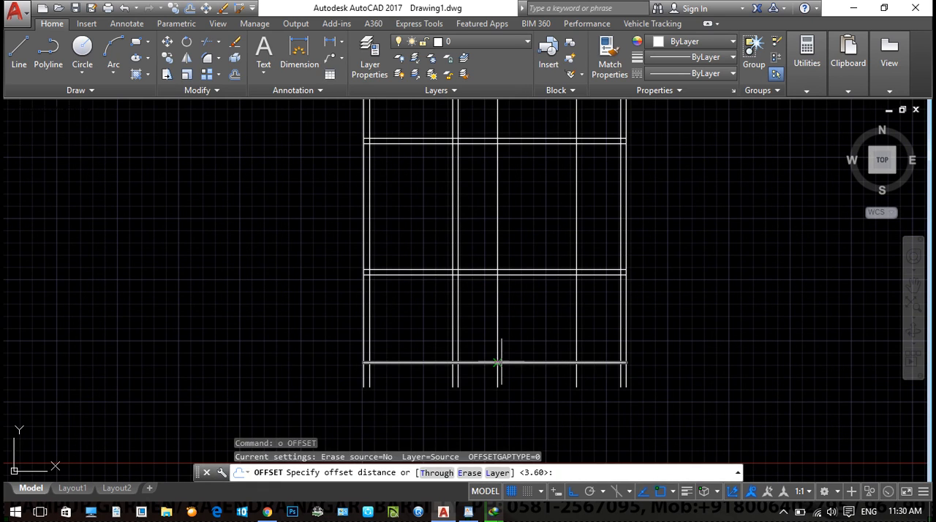
key("Return")
left_click(541, 365)
left_click(542, 375)
key("Escape")
- Trim all the vertical line ends that extend below the bottom wall
key("Escape")
middle_click_drag(697, 399, 608, 332)
scroll(399, 338, "up", 4)
key("Escape")
key("Escape")
type("tr")
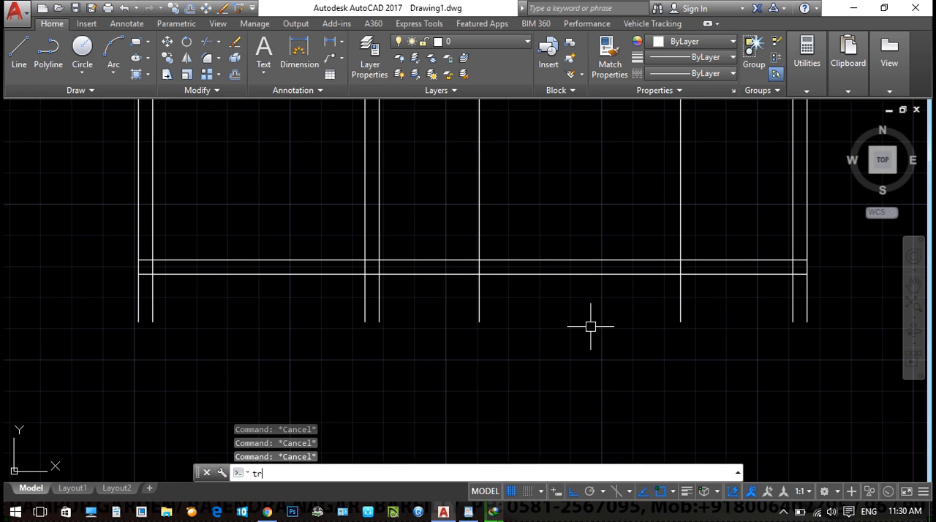
key("Return")
scroll(830, 368, "down", 2)
left_click(860, 390)
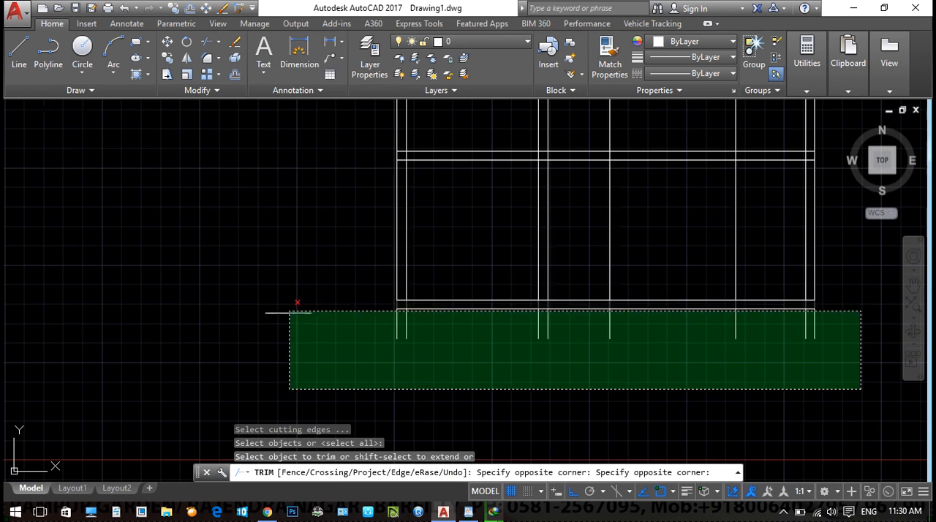
left_click(289, 317)
middle_click_drag(543, 350, 412, 355)
key("Escape")
- Trim the right outer wall between the two interior walls and cut the lower horizontal walls back to the fourth vertical line
middle_click_drag(591, 381, 473, 369)
scroll(474, 369, "down", 4)
middle_click_drag(552, 337, 512, 322)
scroll(454, 210, "up", 2)
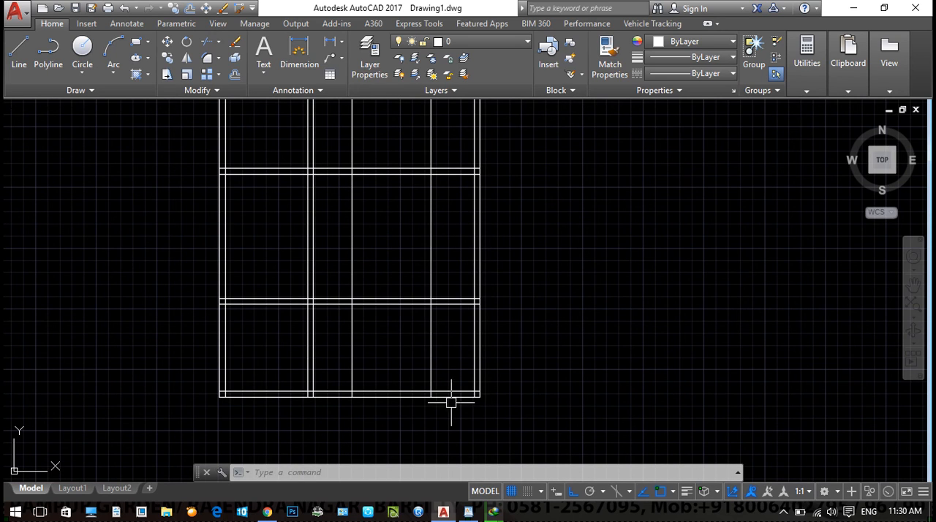
type("tr")
key("Return")
key("Return")
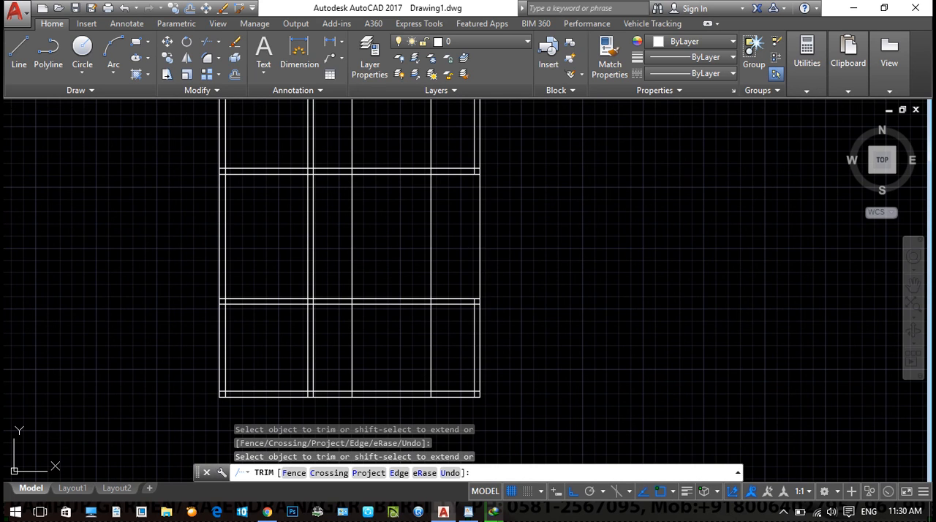
left_click(482, 207)
left_click(452, 297)
left_click(450, 305)
left_click(439, 393)
key("Escape")
- Erase the leftover pair of vertical wall lines at the lower right of the plan
left_click(535, 434)
left_click(454, 281)
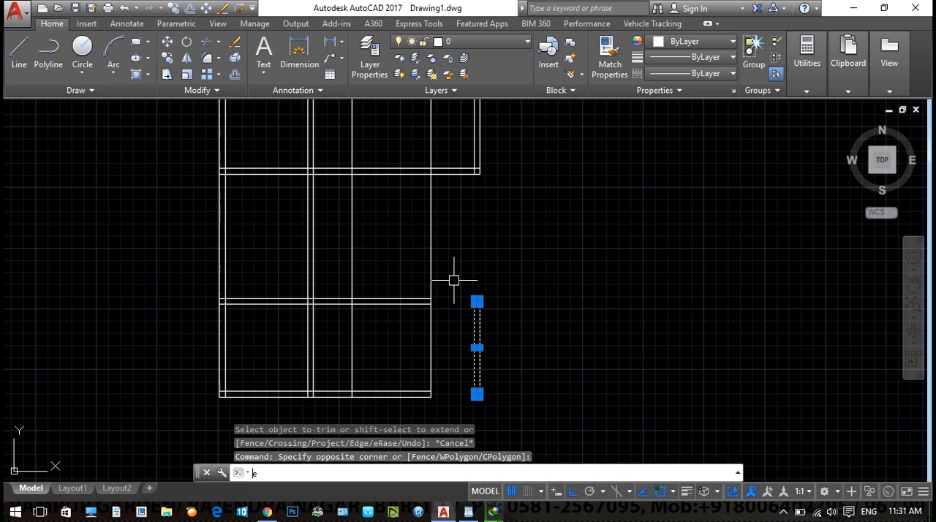
type("e")
key("Return")
scroll(476, 292, "down", 2)
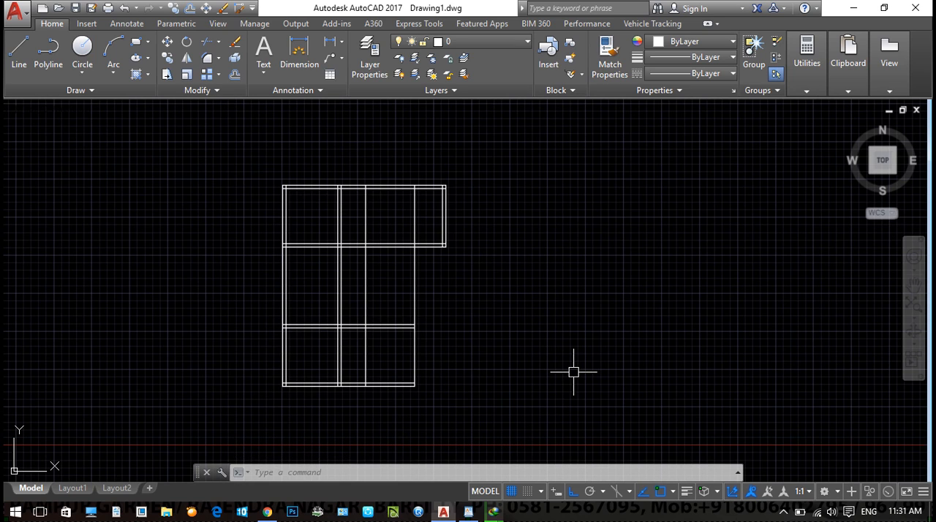
- Offset the lower rooms' right boundary line and the single middle vertical line 0.23 to the left to form walls
type("o")
key("Return")
type(".")
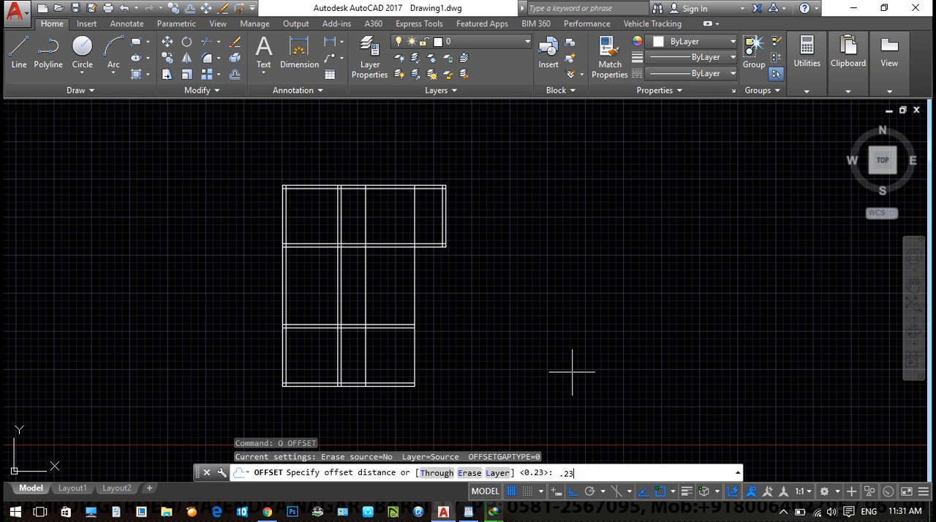
type("23")
key("Return")
scroll(297, 263, "up", 2)
left_click(484, 312)
left_click(457, 310)
middle_click_drag(435, 347, 450, 297)
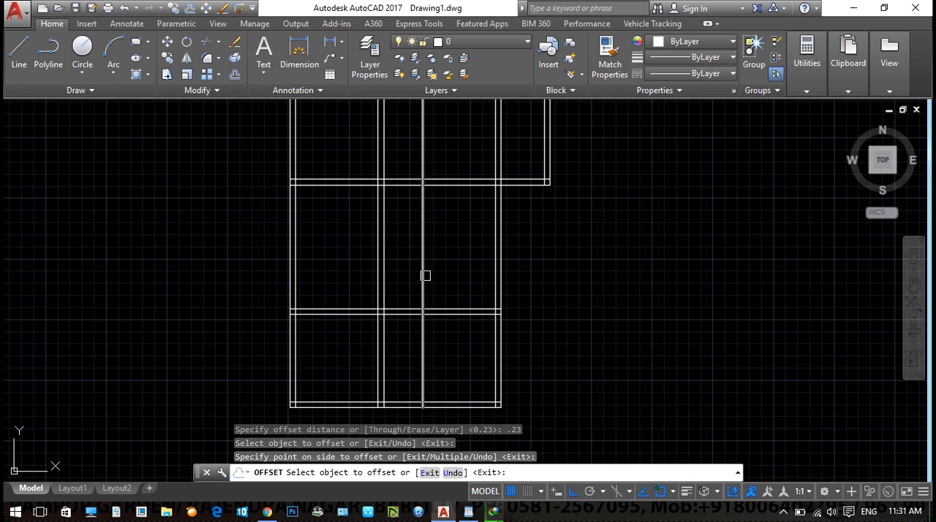
left_click(426, 275)
left_click(410, 278)
key("Escape")
- Trim both lines of the second vertical wall between the two horizontal interior walls
type("tr")
key("Return")
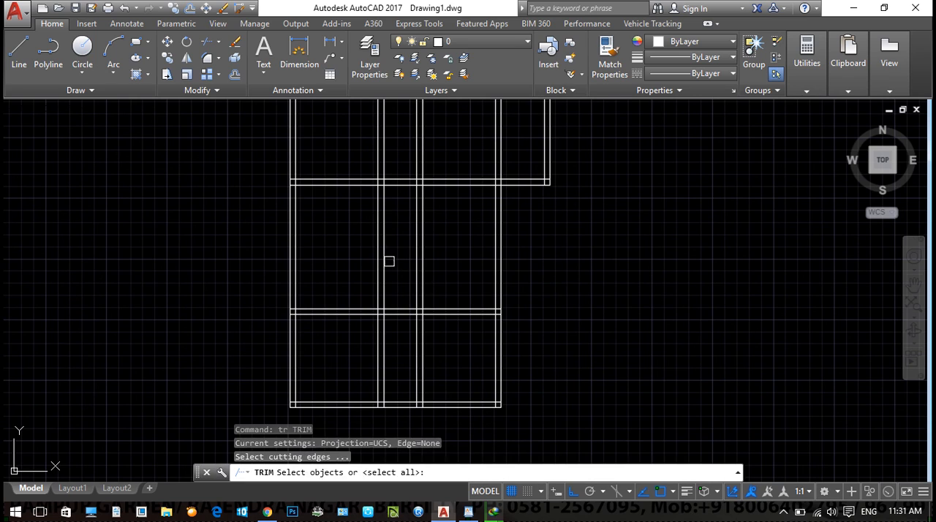
key("Return")
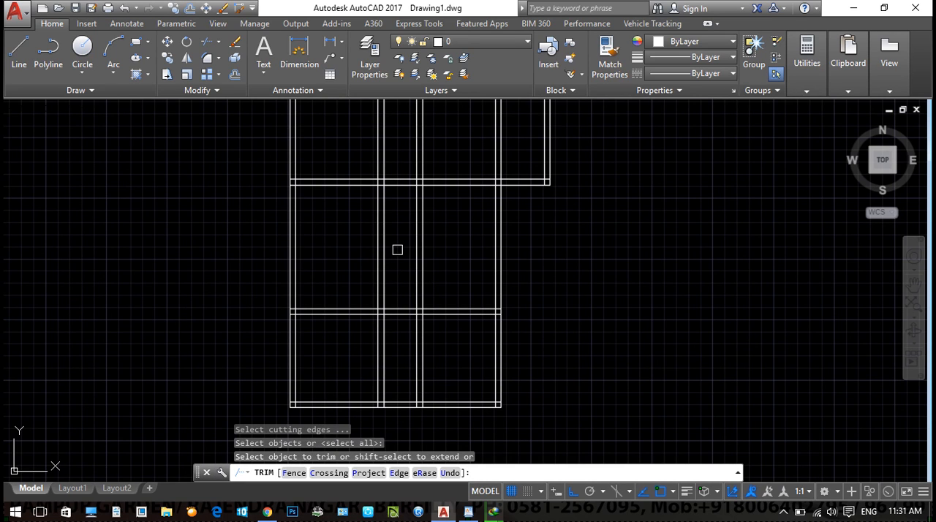
left_click(410, 237)
left_click(343, 261)
- Trim both lines of the third vertical wall out of the upper row of rooms
middle_click_drag(519, 268, 433, 295)
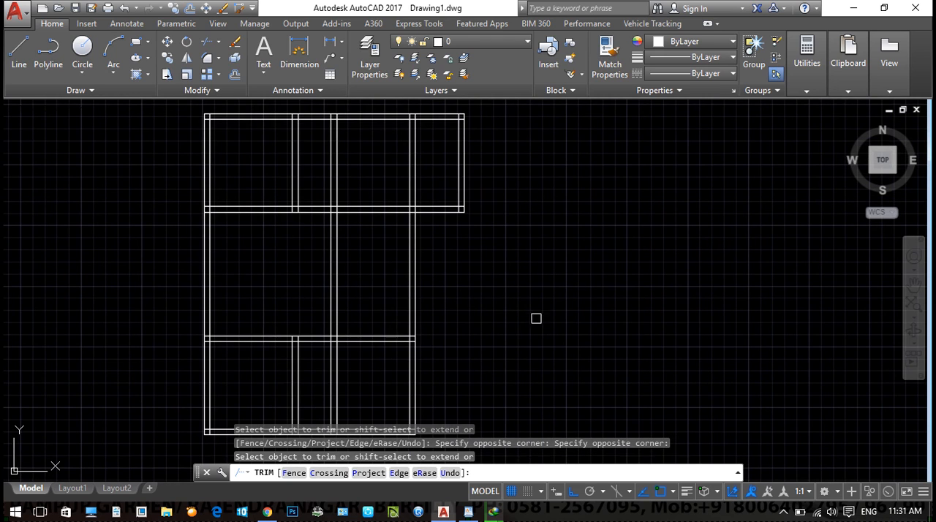
scroll(346, 167, "up", 2)
left_click(356, 162)
left_click(313, 199)
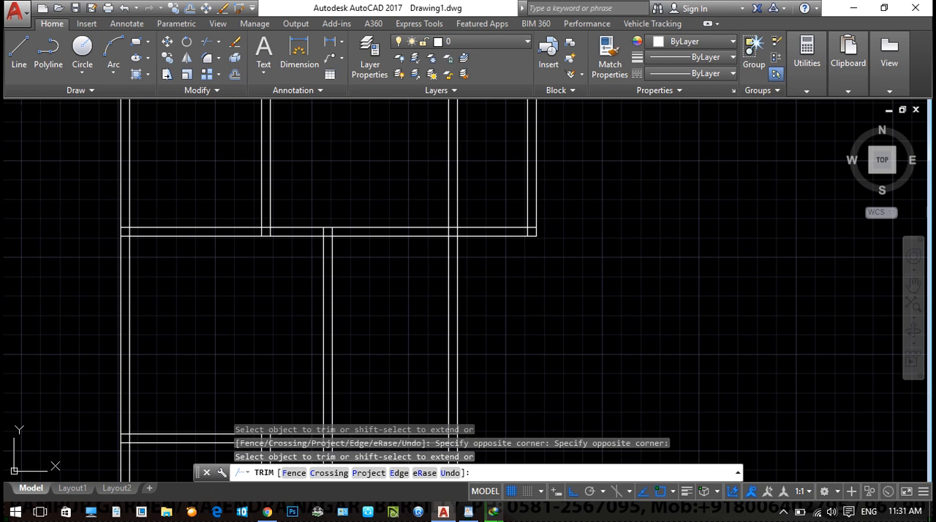
- Trim the inner lines of the third and right vertical walls and of the bottom wall in the lower right area
middle_click_drag(362, 132, 333, 198)
scroll(334, 198, "down", 2)
middle_click_drag(398, 399, 354, 262)
scroll(273, 293, "up", 2)
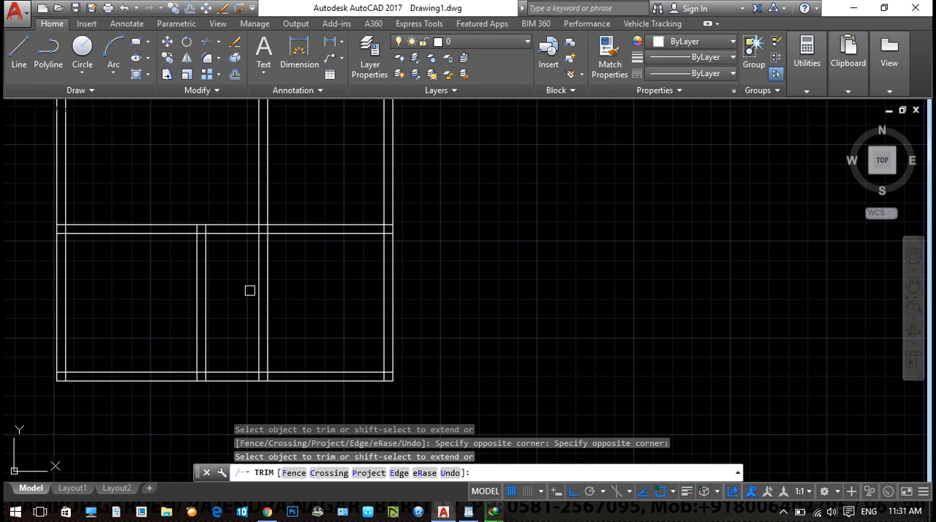
left_click(257, 290)
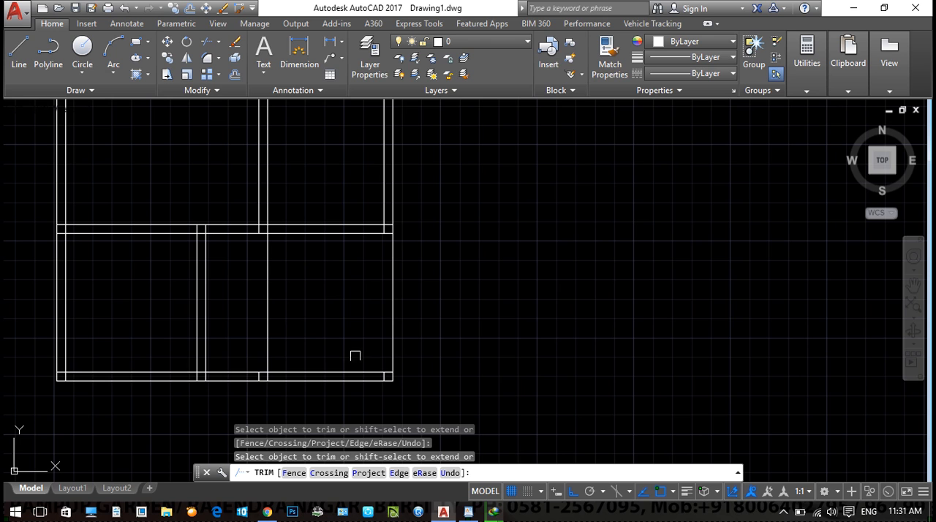
left_click(339, 373)
left_click(234, 373)
scroll(358, 329, "down", 2)
mouse_move(479, 314)
middle_mouse_down()
mouse_move(476, 401)
mouse_move(560, 337)
mouse_move(547, 359)
middle_mouse_up()
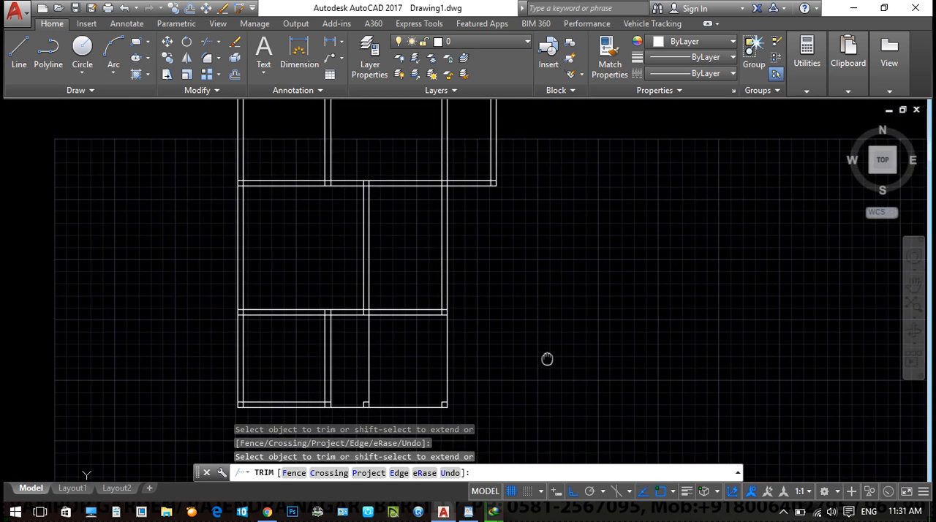
middle_click_drag(712, 397, 688, 426)
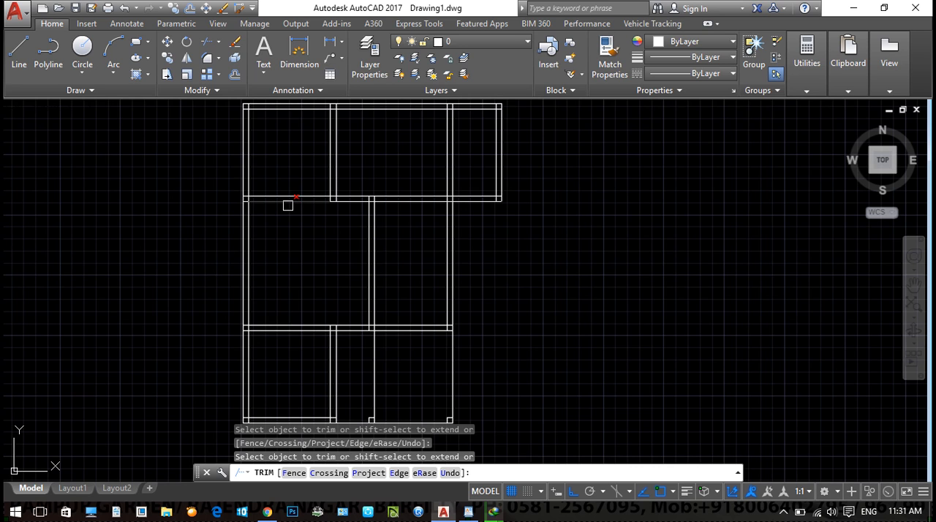
key("Escape")
- Offset the lower line of the upper horizontal interior wall 2 downward into the middle room
type("o")
key("Return")
type("2")
key("Return")
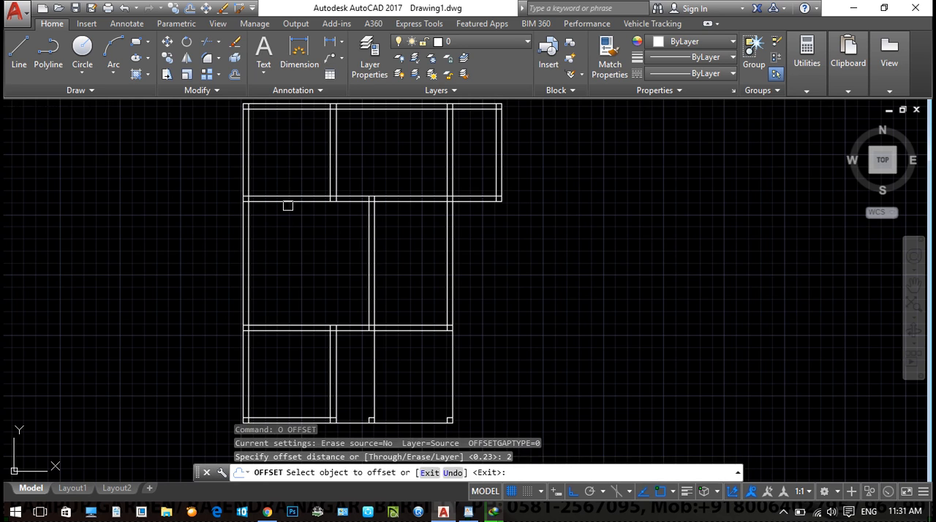
scroll(287, 205, "up", 2)
left_click(273, 201)
left_click(283, 276)
key("Escape")
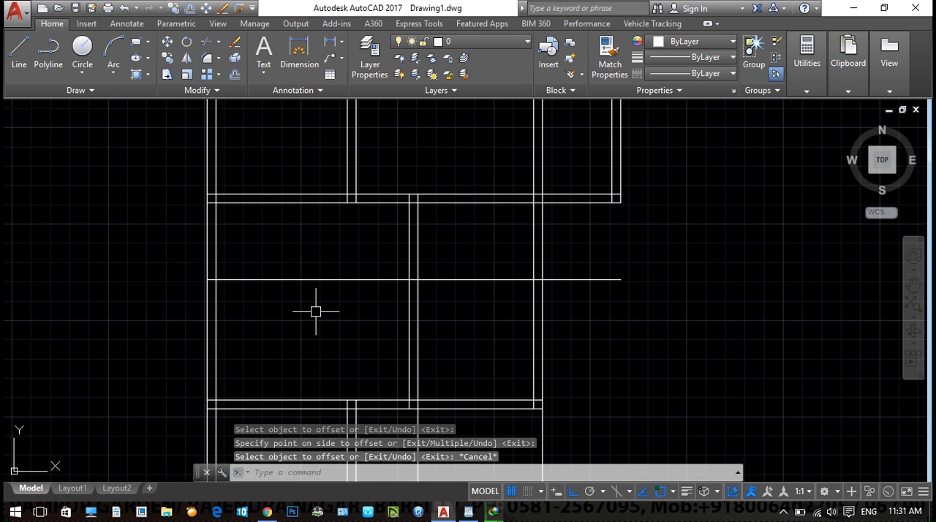
key("Escape")
- Draw a Start, End, Direction arc bulging left between the left wall's inner-line intersections with the interior wall and the offset line
left_click(113, 73)
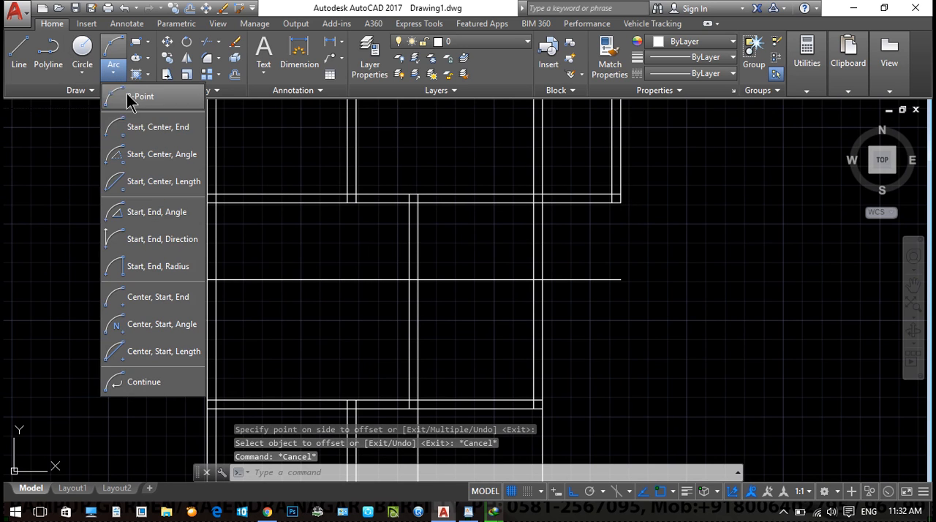
left_click(169, 240)
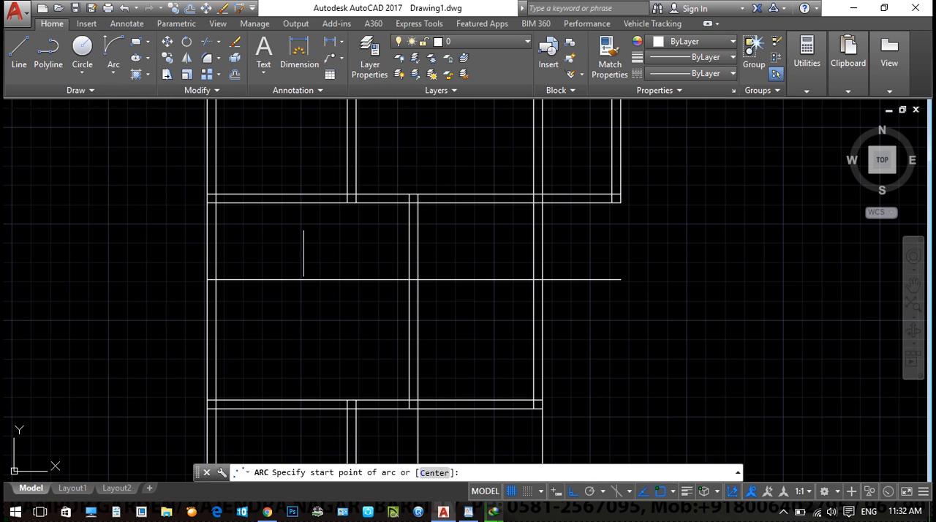
left_click(215, 201)
left_click(215, 278)
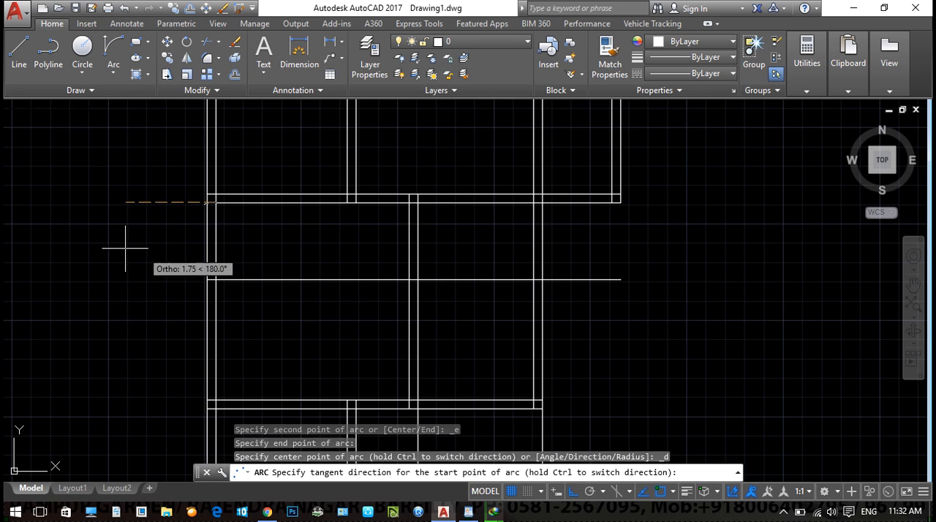
left_click(29, 236)
- Offset the arc 0.23 outward to form a curved wall
type("o")
key("Return")
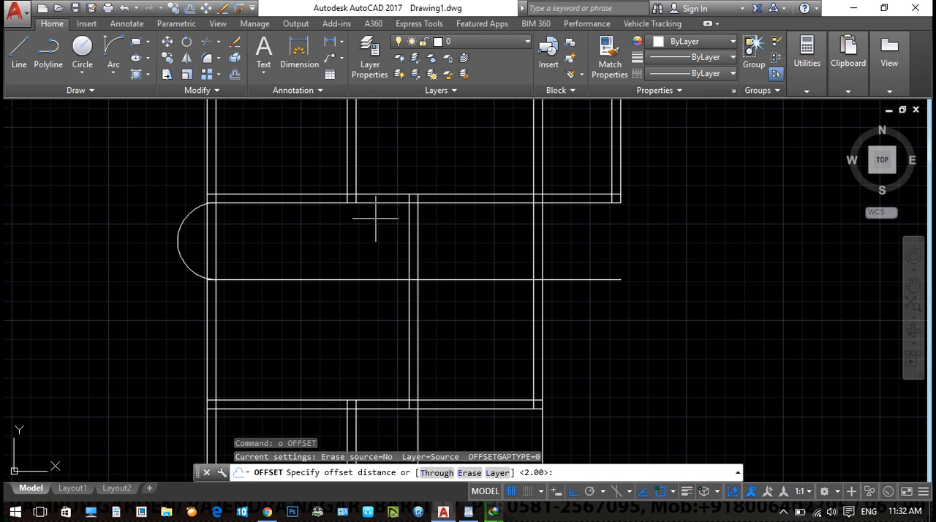
type(".23")
key("Return")
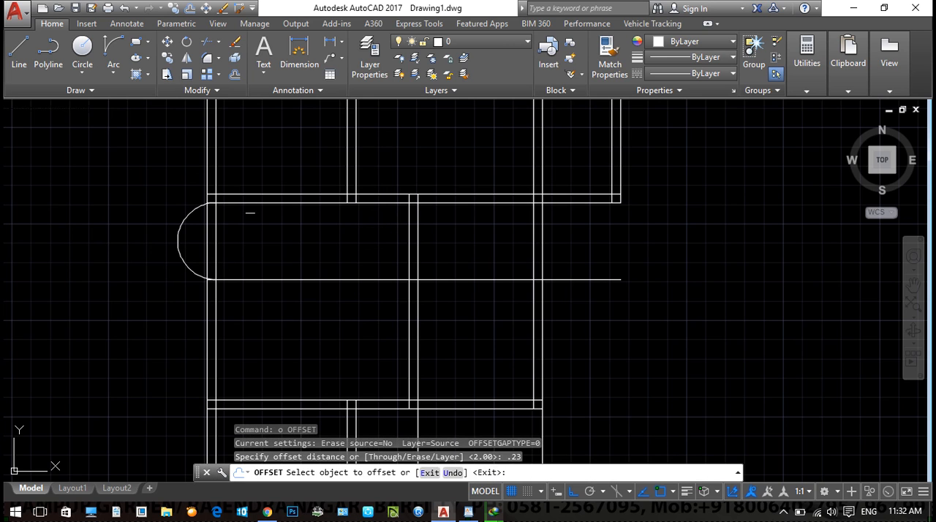
left_click(189, 211)
left_click(136, 198)
key("Escape")
key("Escape")
key("Escape")
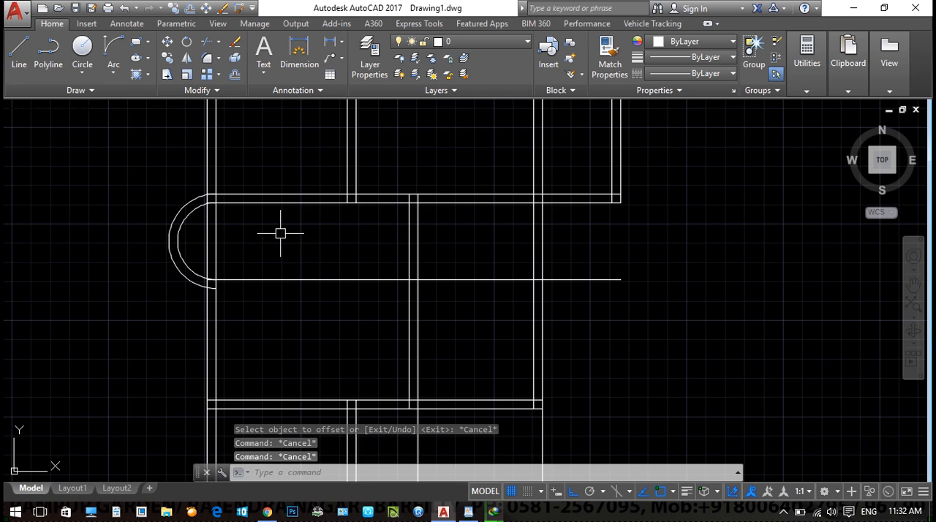
- Trim the overlapping line and arc ends where the curved wall's upper end meets the left wall
type("tr")
key("Return")
key("Return")
scroll(212, 193, "up", 10)
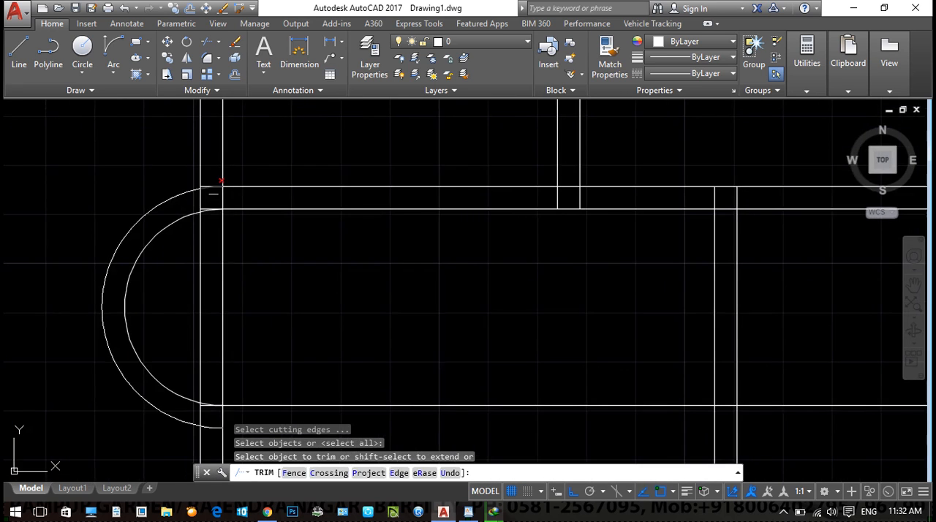
left_click(209, 163)
left_click(188, 200)
left_click(174, 207)
scroll(185, 230, "up", 4)
left_click(179, 246)
left_click(170, 259)
left_click(169, 260)
scroll(308, 168, "down", 5)
left_click(322, 170)
left_click(285, 176)
scroll(286, 187, "down", 5)
middle_click_drag(292, 270, 321, 135)
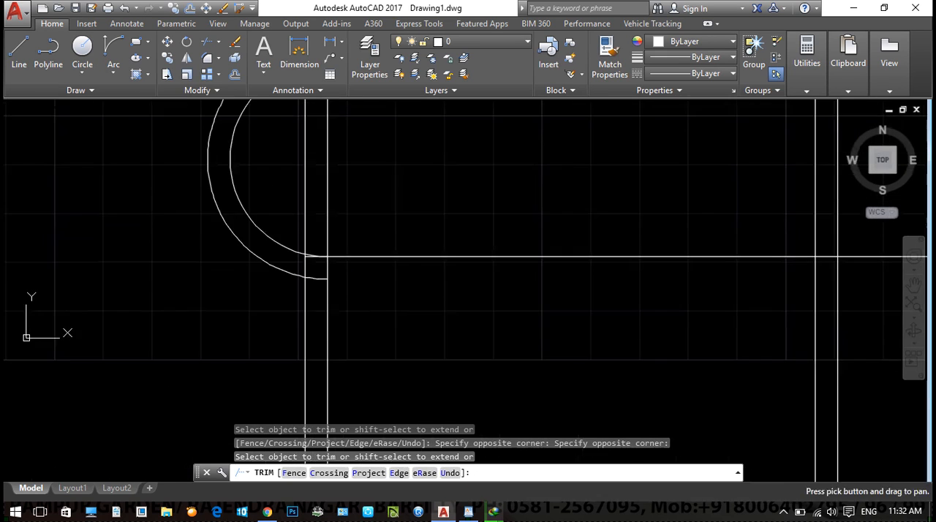
- Trim the outer arc's end and the left wall's outer line at the curved wall's lower junction
scroll(327, 267, "up", 5)
left_click(283, 279)
left_click(274, 295)
scroll(261, 260, "up", 3)
left_click(266, 253)
left_click(274, 240)
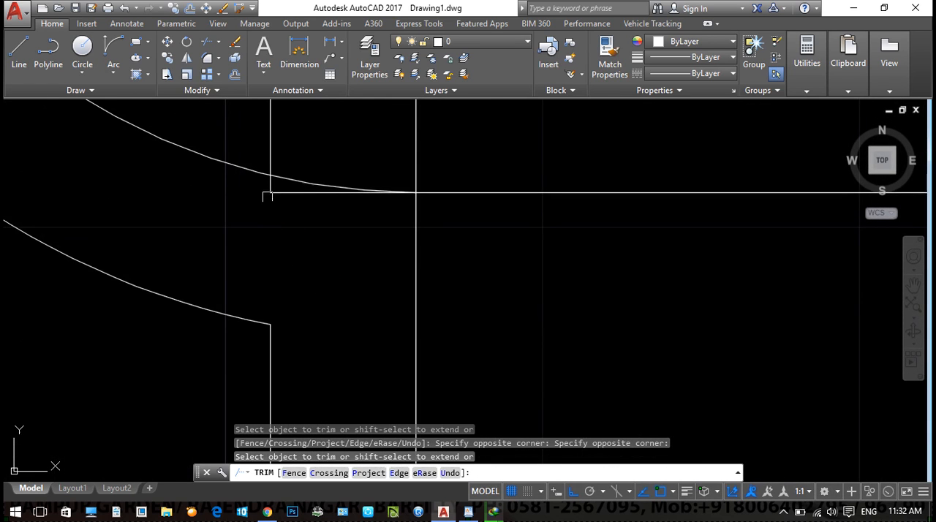
scroll(269, 196, "up", 3)
left_click(273, 179)
scroll(274, 196, "down", 4)
key("Escape")
- Trim the horizontal line's stub inside the left wall and the wall's inner line across the curved wall's opening
key("Escape")
type("tr")
key("Return")
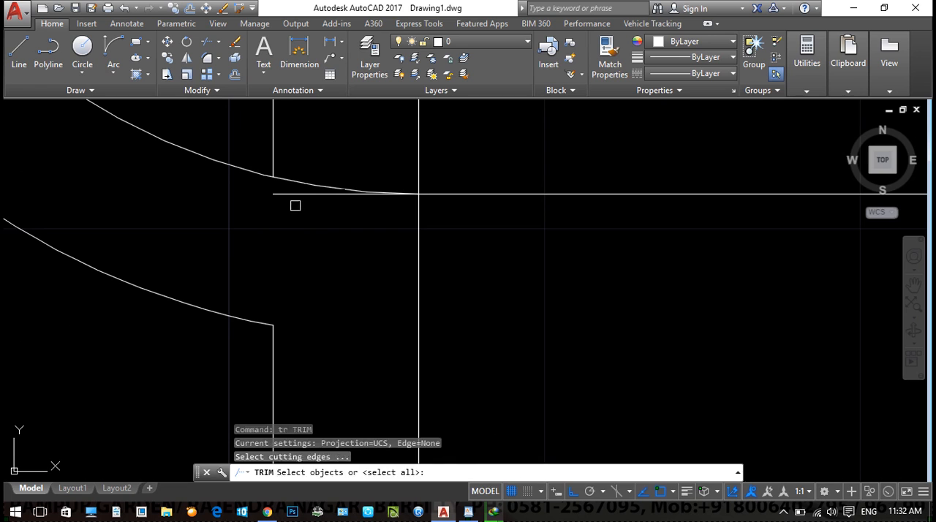
key("Return")
left_click(290, 196)
scroll(300, 349, "down", 3)
left_click(295, 249)
scroll(295, 243, "down", 1)
- Erase the leftover outer wall line segment across the curved wall's opening
key("Escape")
left_click(294, 220)
type("e")
key("Return")
scroll(336, 292, "down", 2)
middle_click_drag(407, 271, 314, 256)
key("Escape")
key("Escape")
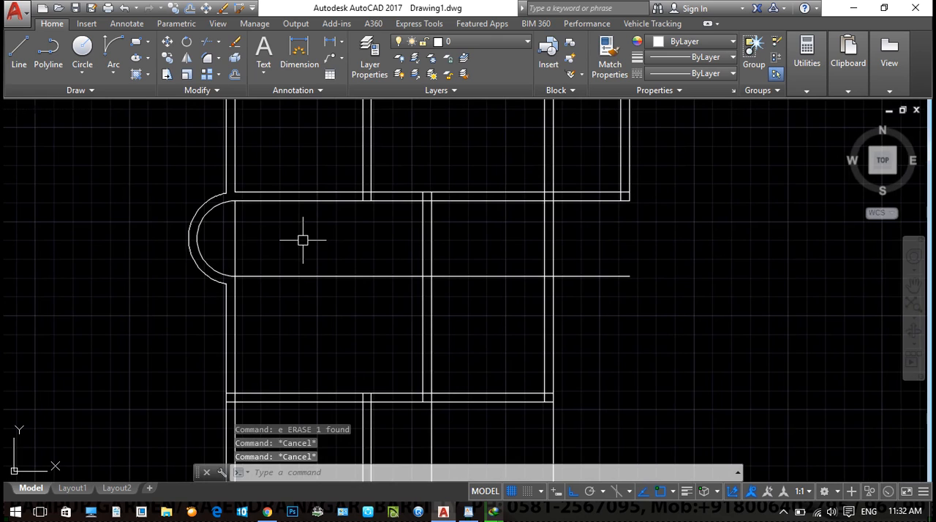
- Offset the left wall's inner line rightward eight times at 0.3 spacing to lay out stair treads beside the curved wall
type("o")
key("Return")
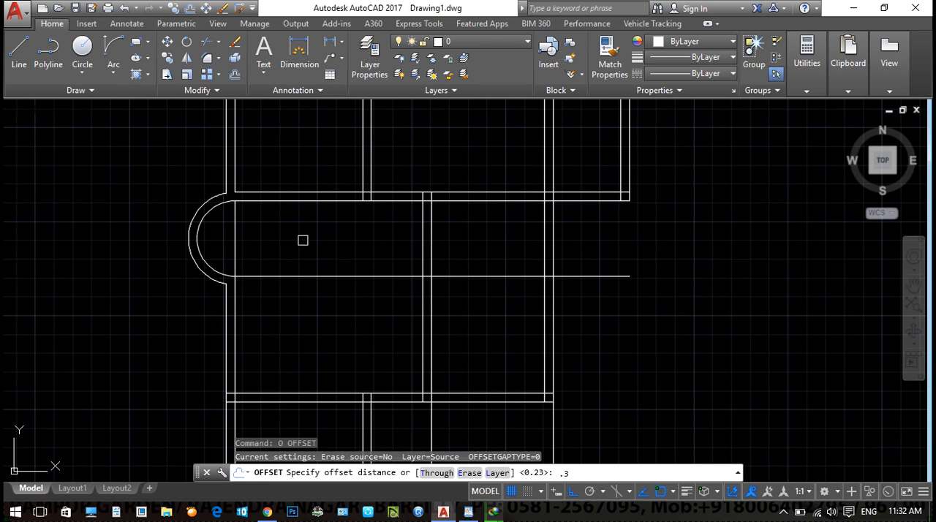
type(".3")
key("Return")
left_click(234, 230)
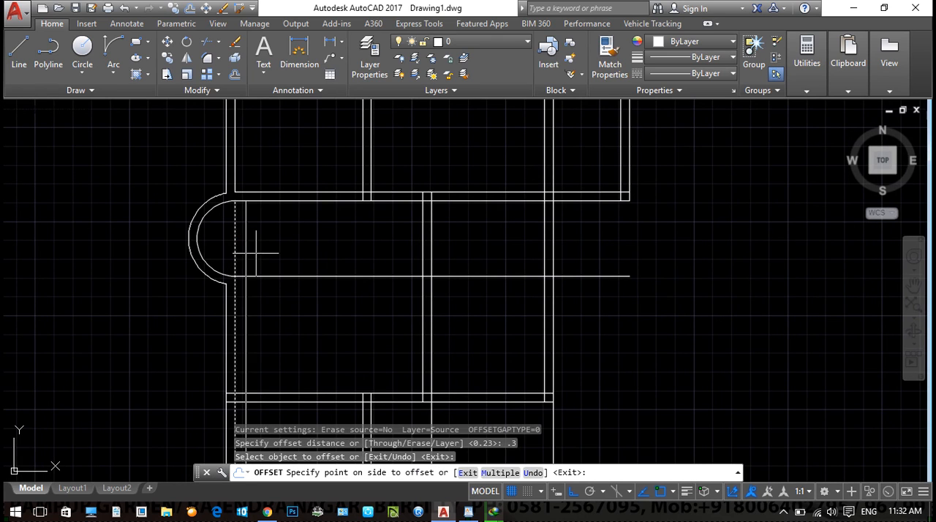
type("m")
key("Return")
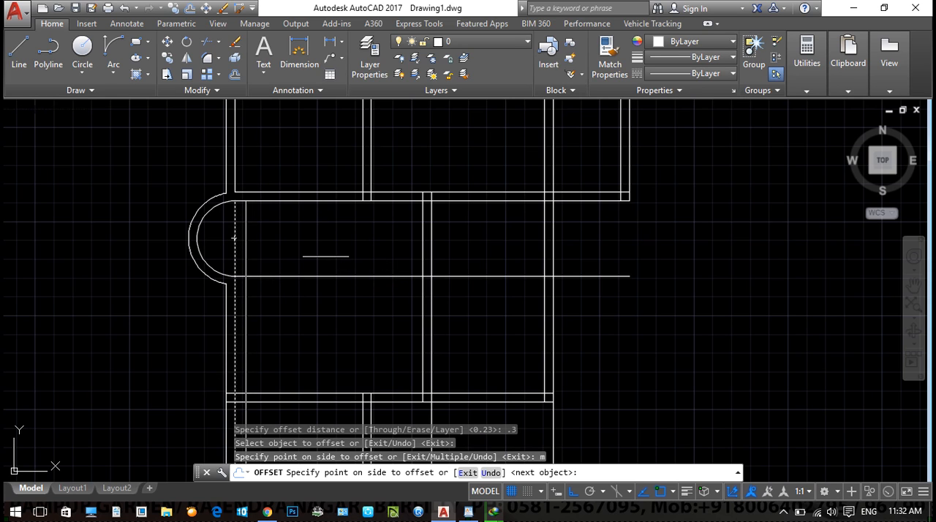
left_click(276, 244)
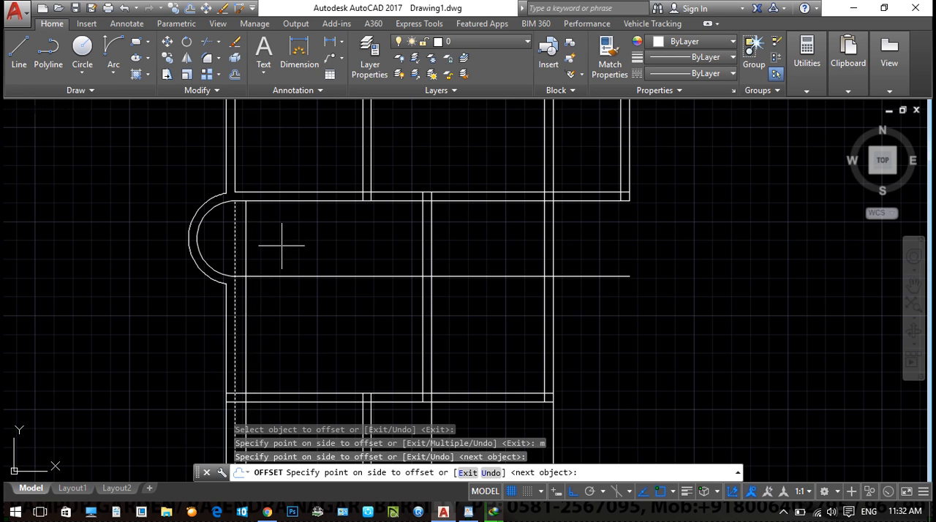
left_click(283, 248)
left_click(295, 249)
left_click(304, 252)
left_click(322, 256)
left_click(333, 258)
left_click(322, 259)
left_click(334, 261)
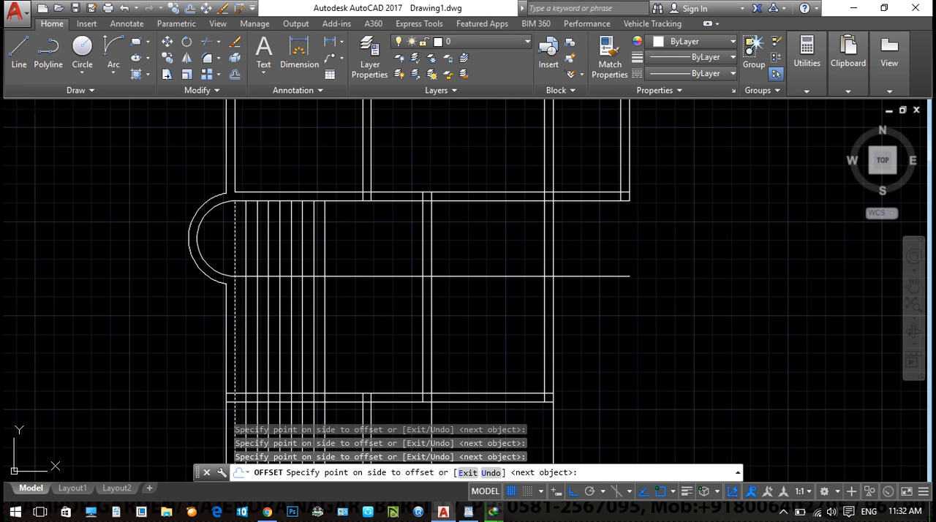
key("Escape")
- Trim the tread lines below the horizontal line that starts at the curved wall's lower end
type("tr")
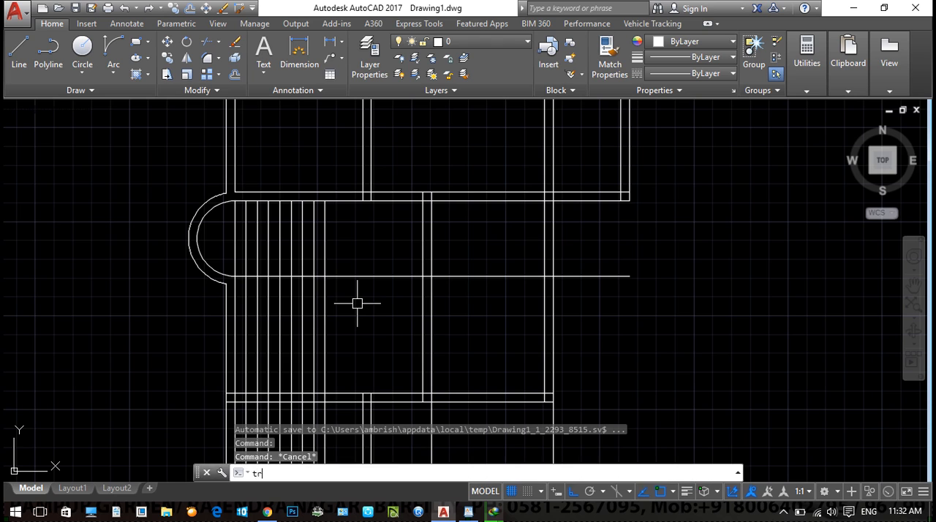
key("Return")
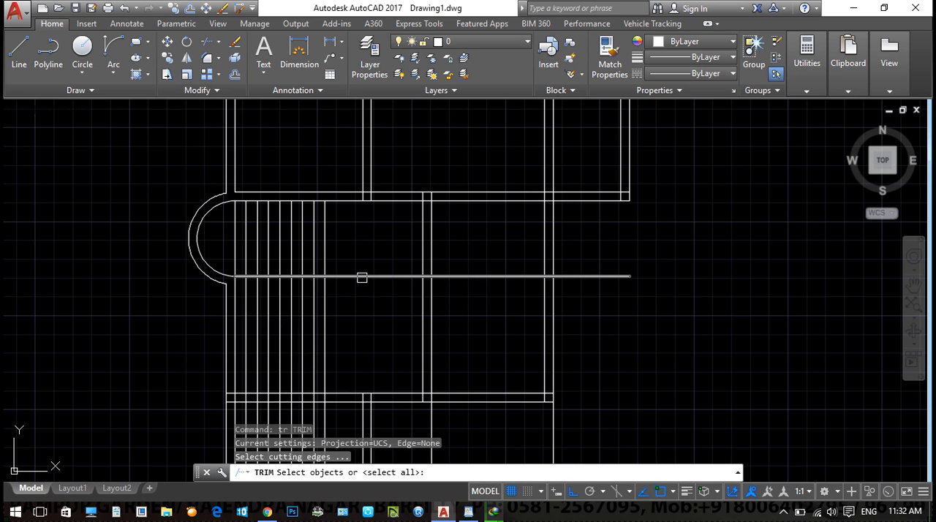
left_click(359, 277)
key("Return")
left_click(370, 318)
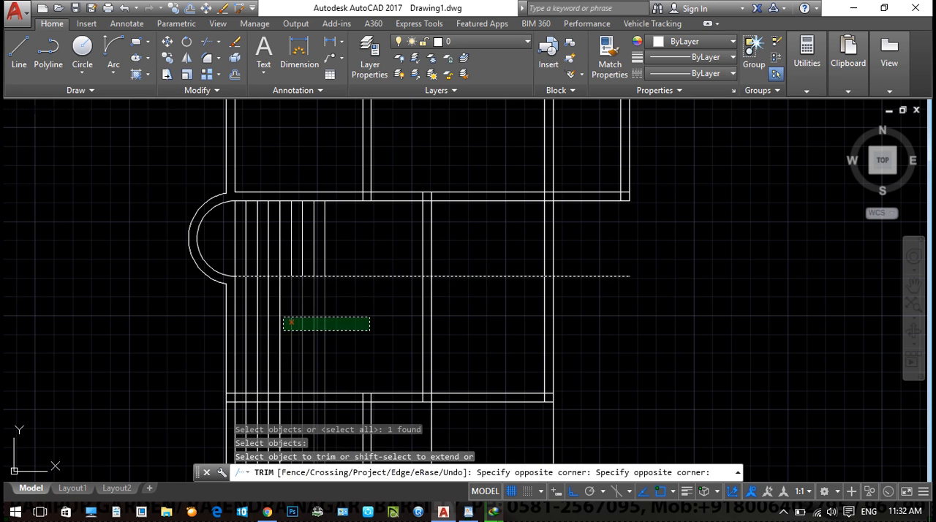
left_click(242, 338)
middle_click_drag(301, 306, 282, 278)
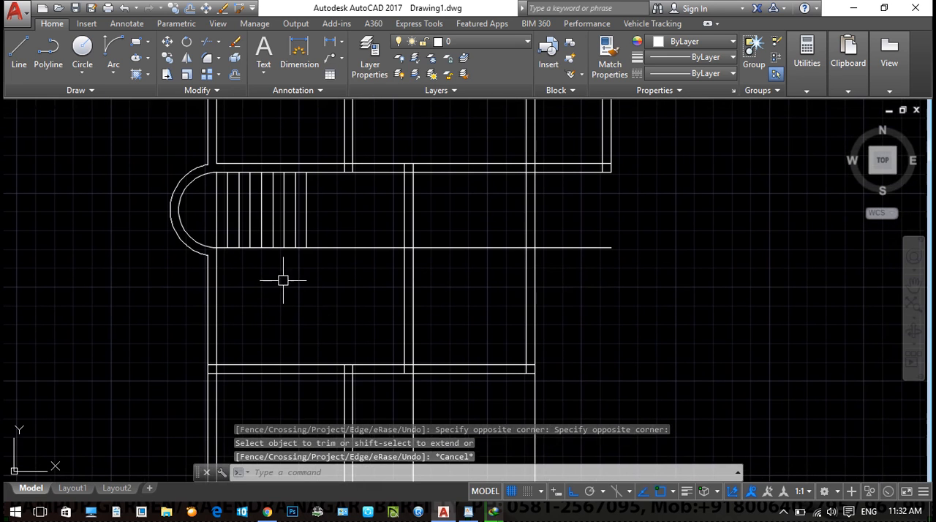
key("Escape")
key("Escape")
- Trim the stair's lower horizontal line between the last tread and the interior wall
type("tr")
key("Return")
key("Return")
left_click(358, 282)
left_click(364, 238)
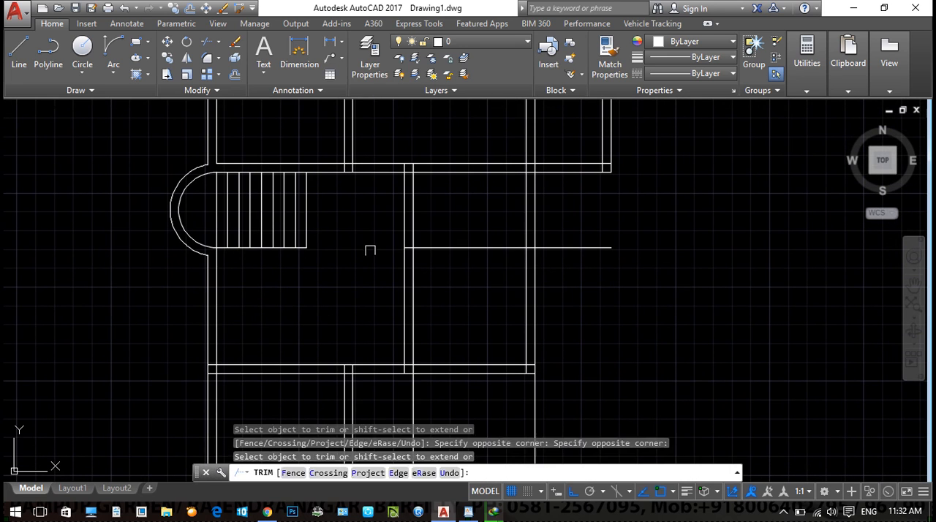
key("Escape")
- Erase the leftover piece of the stair's lower horizontal line crossing the room to the right
left_click(486, 271)
left_click(463, 205)
key("e")
key("Return")
key("Escape")
- Draw a horizontal line dividing the stair flights from the last tread's midpoint to the curved wall's opening
scroll(216, 226, "up", 2)
type("l")
key("Return")
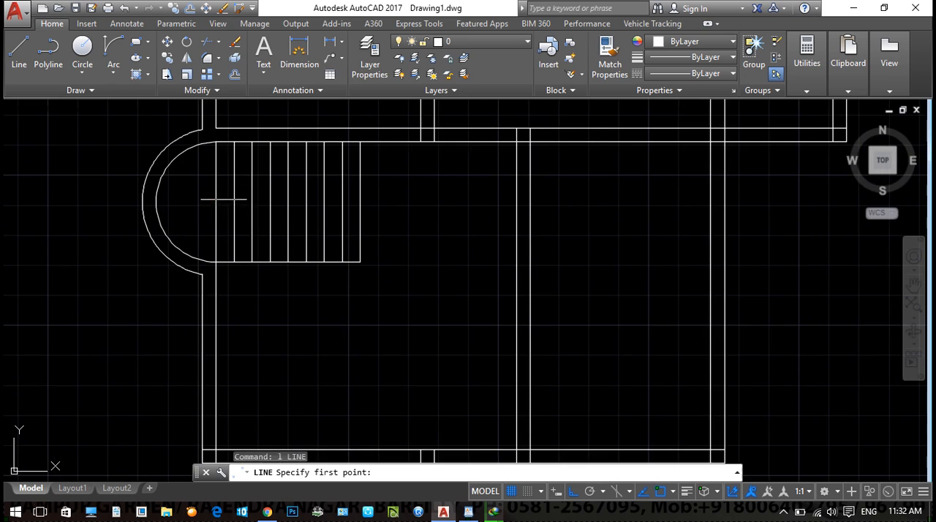
left_click(360, 202)
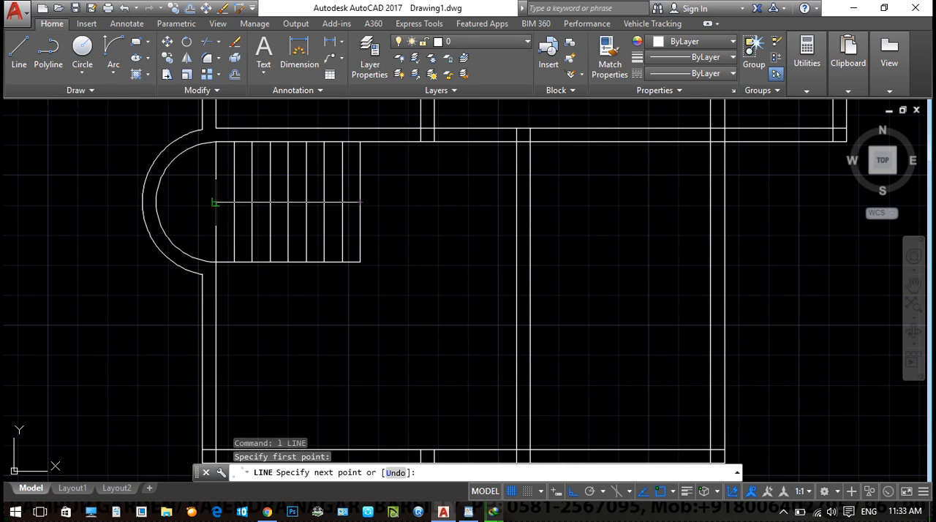
left_click(215, 202)
key("Escape")
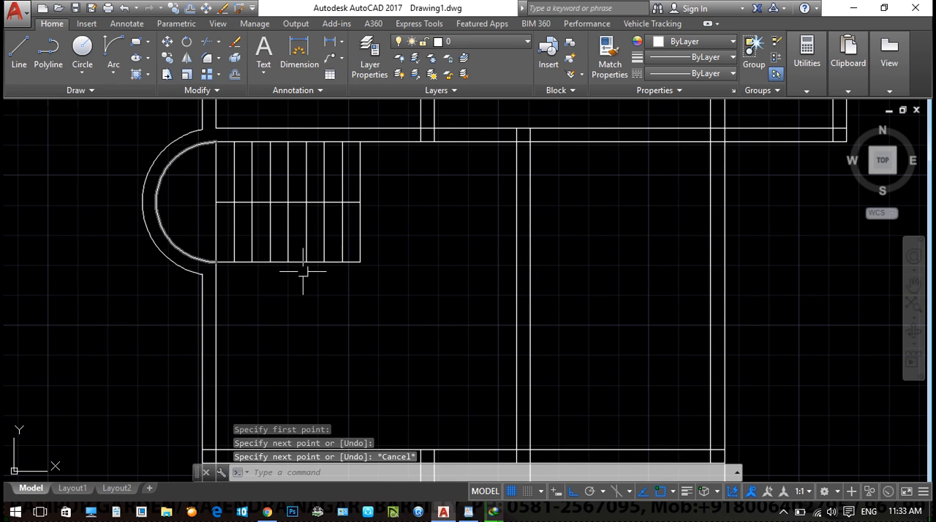
scroll(387, 259, "down", 7)
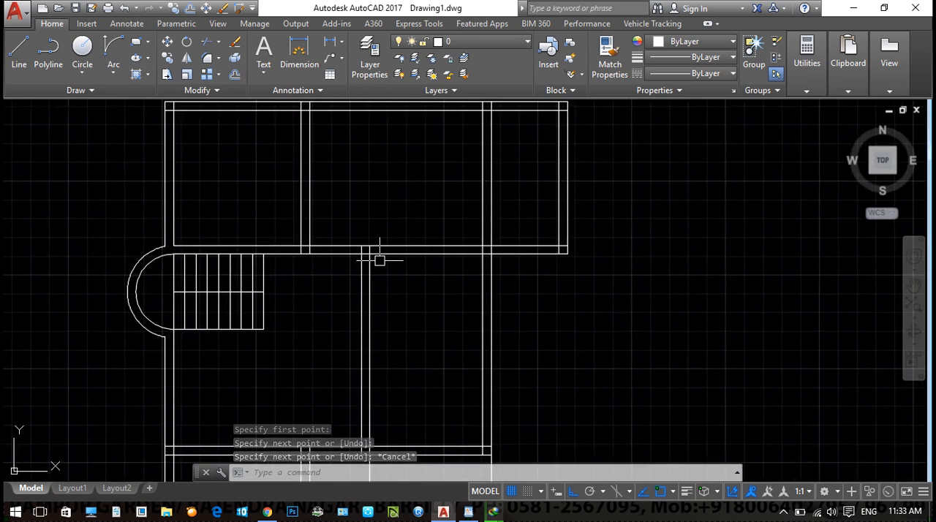
scroll(470, 294, "up", 3)
key("Escape")
scroll(310, 301, "up", 2)
scroll(386, 326, "down", 2)
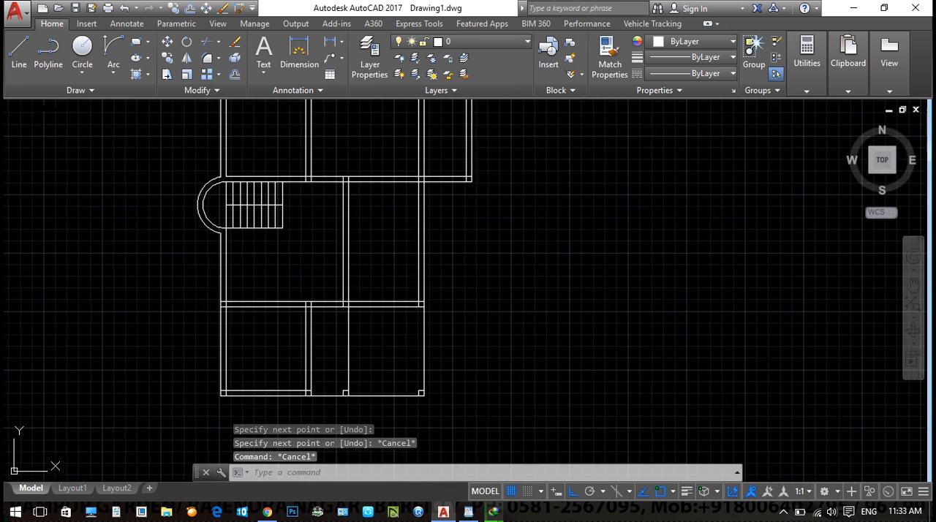
- Offset the right line of the upper interior double wall 1.6 to the right
middle_click_drag(381, 329, 346, 368)
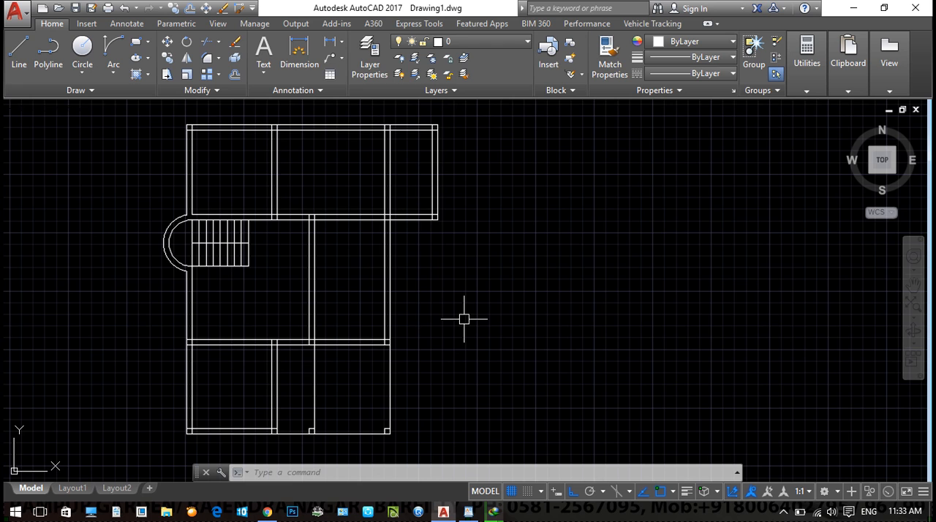
type("o")
key("Return")
type("1")
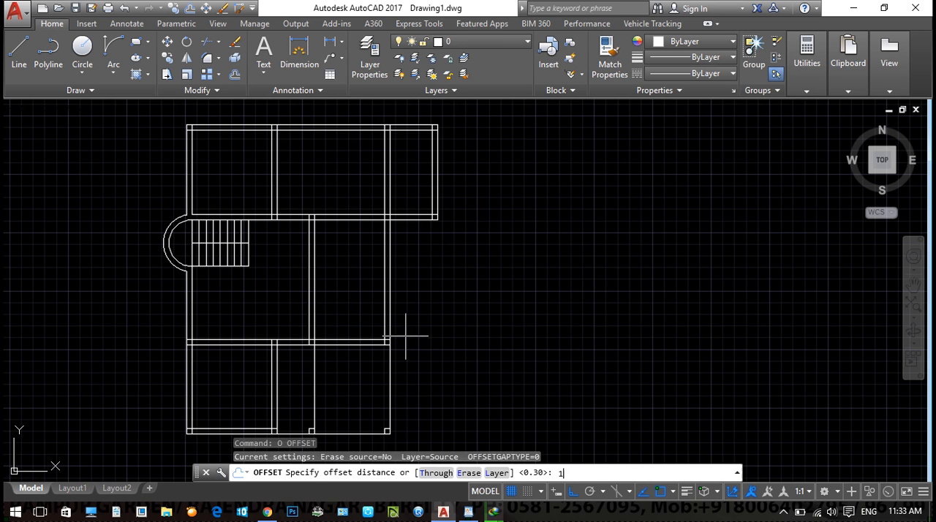
type(".6")
key("Return")
scroll(289, 233, "up", 2)
left_click(269, 167)
left_click(355, 166)
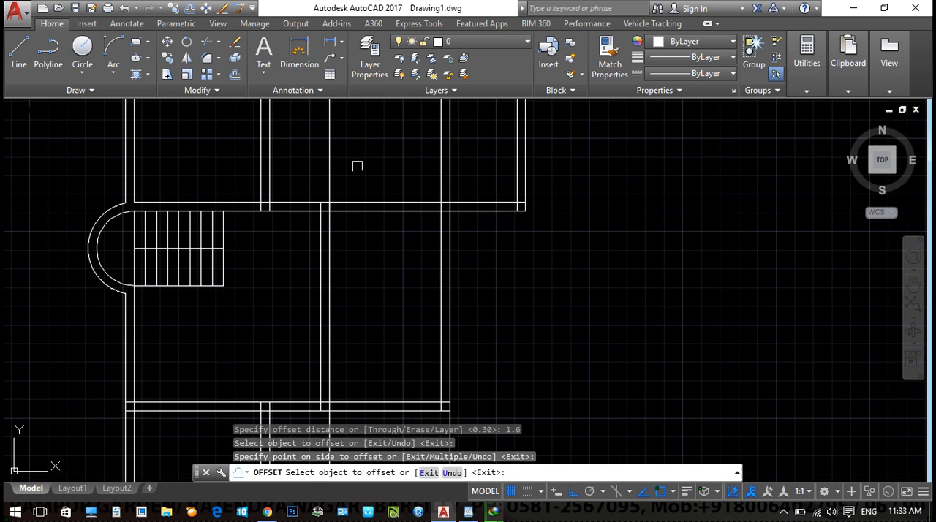
middle_click_drag(354, 169, 339, 315)
key("Escape")
- Offset the top wall's inner line 2.5 downward
type("o")
key("Return")
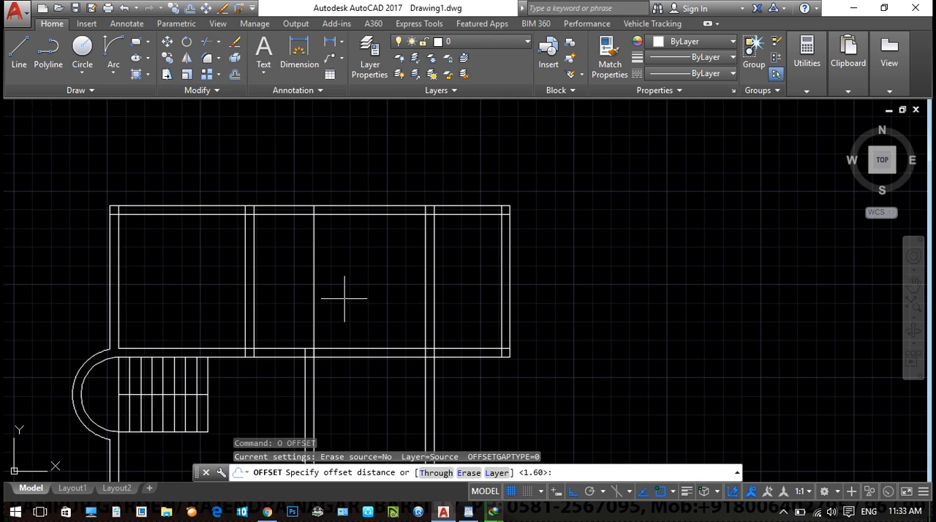
type("2.5")
key("Return")
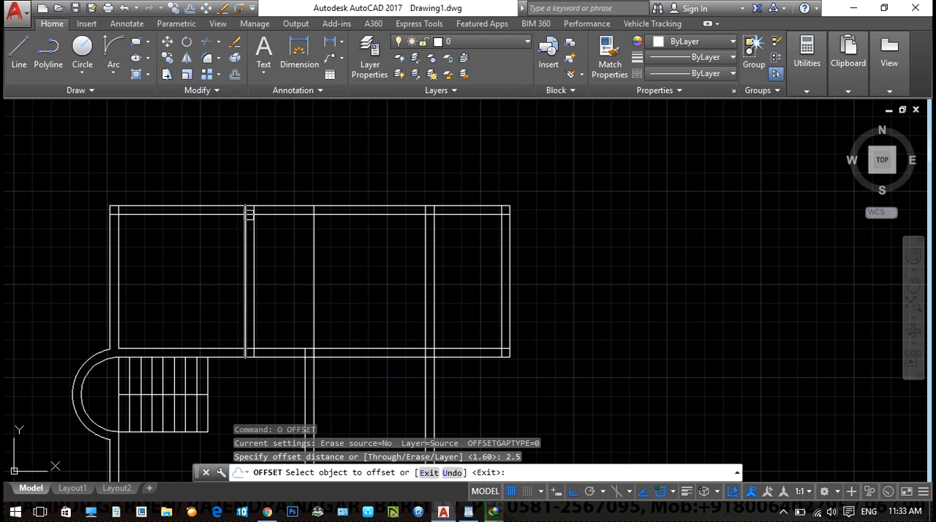
left_click(321, 215)
left_click(282, 269)
key("Escape")
key("Escape")
- Offset the new horizontal line 0.1 downward and the new vertical line 0.1 to the right for thin partitions
type("o")
key("Return")
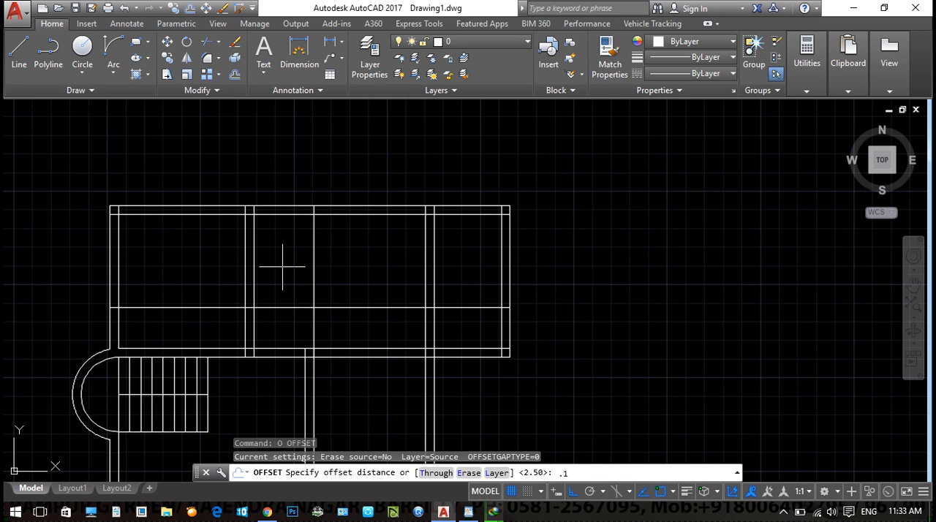
type(".1")
key("Return")
left_click(288, 309)
left_click(288, 322)
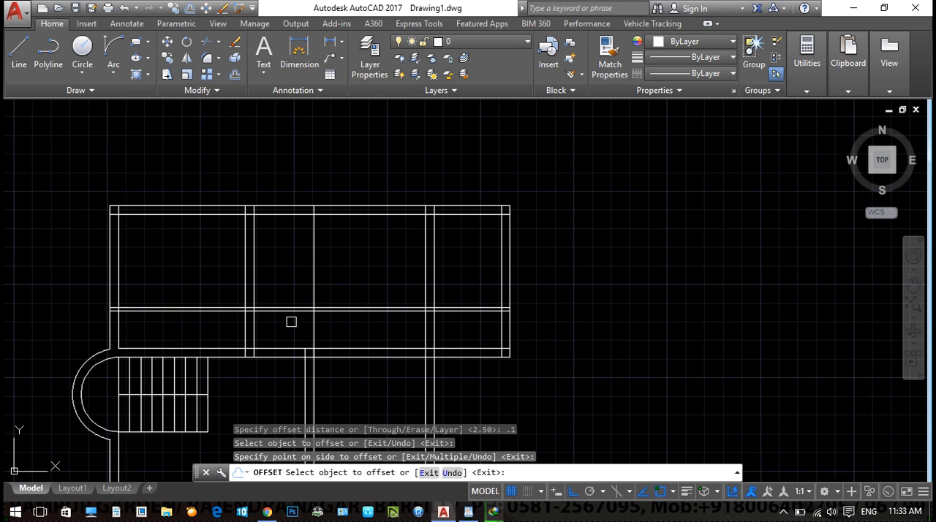
left_click(313, 279)
left_click(336, 298)
key("Escape")
key("Escape")
- Trim the thin partition's vertical lines below the horizontal pair and the horizontal lines beyond their right corner
type("tr")
key("Return")
key("Return")
scroll(314, 330, "up", 2)
left_click(354, 312)
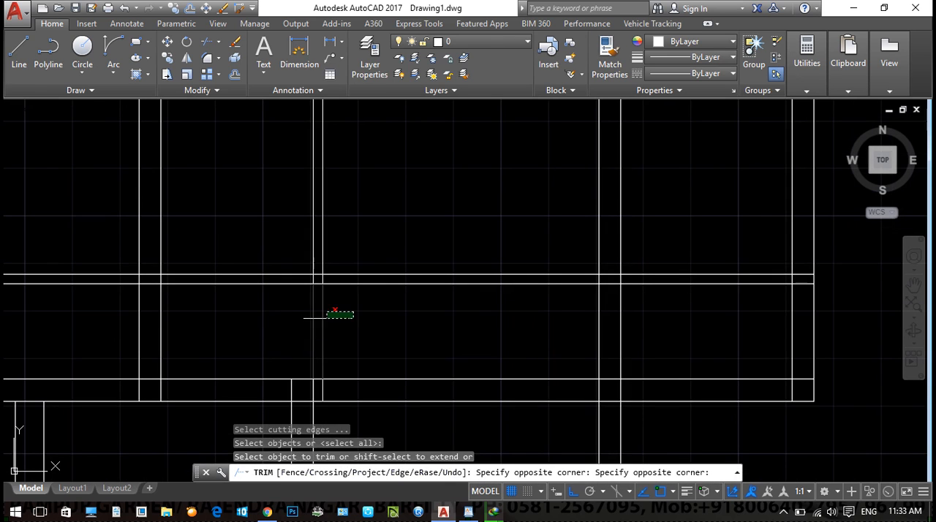
left_click(297, 324)
left_click(363, 309)
left_click(348, 256)
- Trim the thin partition's horizontal lines where they cross inside the upper interior double wall
scroll(158, 271, "up", 2)
middle_click_drag(157, 271, 284, 274)
left_click(279, 275)
left_click(269, 305)
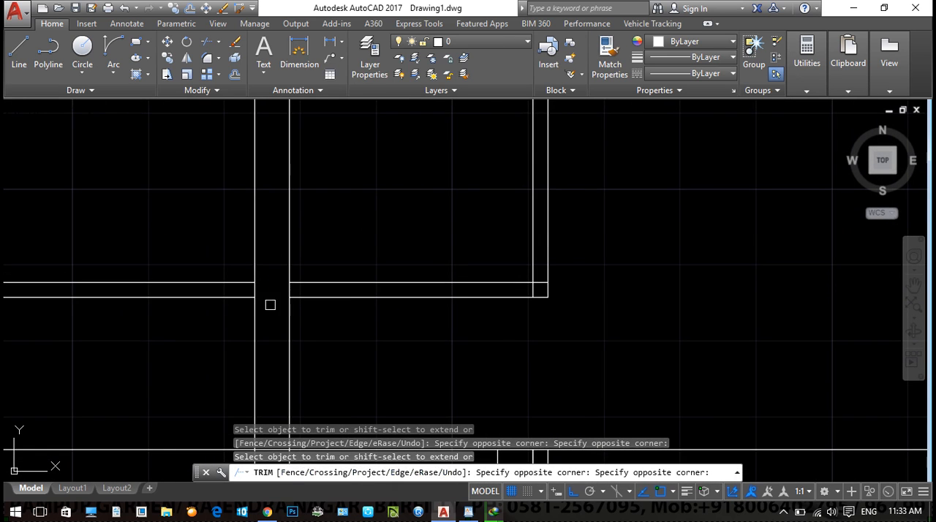
key("Escape")
- Erase the leftover horizontal partition lines on both sides of the small upper room
left_click(218, 324)
left_click(182, 261)
type("e")
scroll(487, 309, "down", 4)
left_click(634, 344)
left_click(591, 292)
type("e")
key("space")
- Erase the thin partition's leftover vertical stubs inside the horizontal wall above the middle interior wall
middle_click_drag(594, 294, 495, 291)
scroll(496, 358, "down", 2)
middle_click_drag(496, 358, 461, 222)
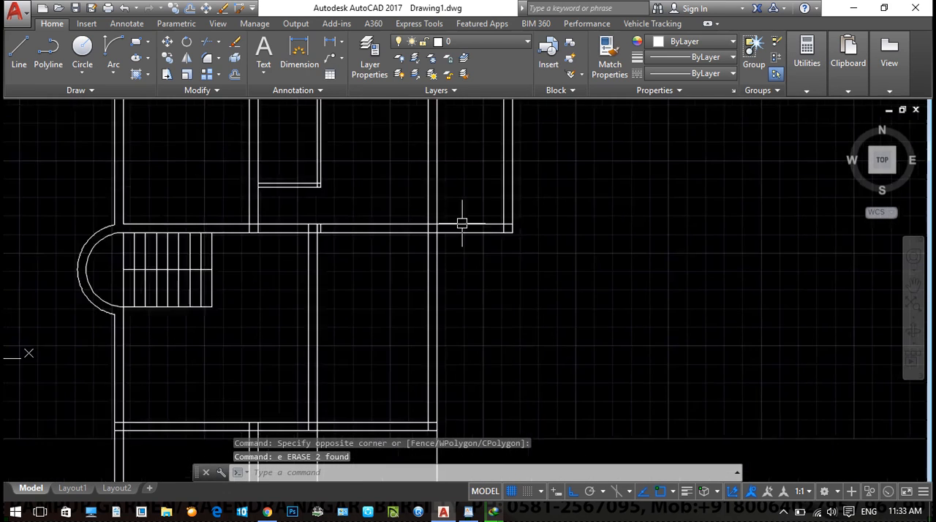
scroll(388, 290, "up", 2)
key("Escape")
key("Escape")
left_click(262, 170)
left_click(305, 209)
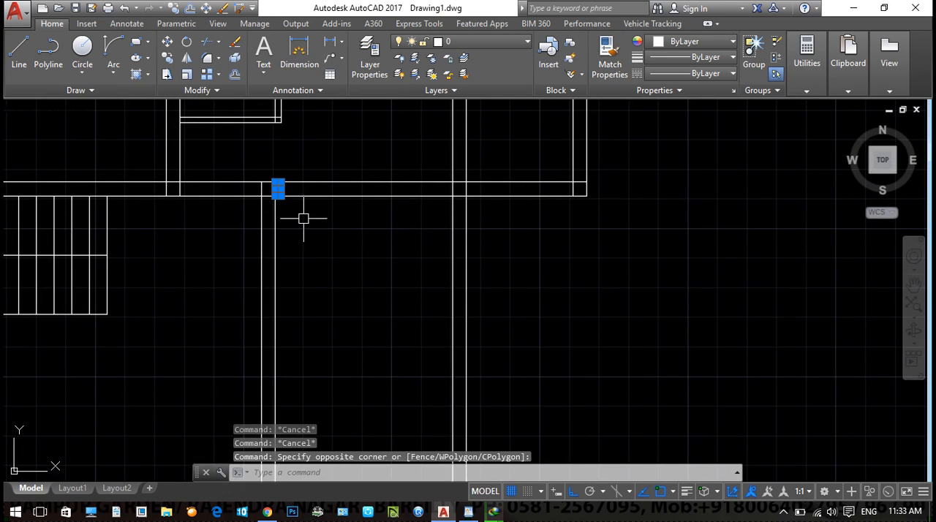
type("e")
key("space")
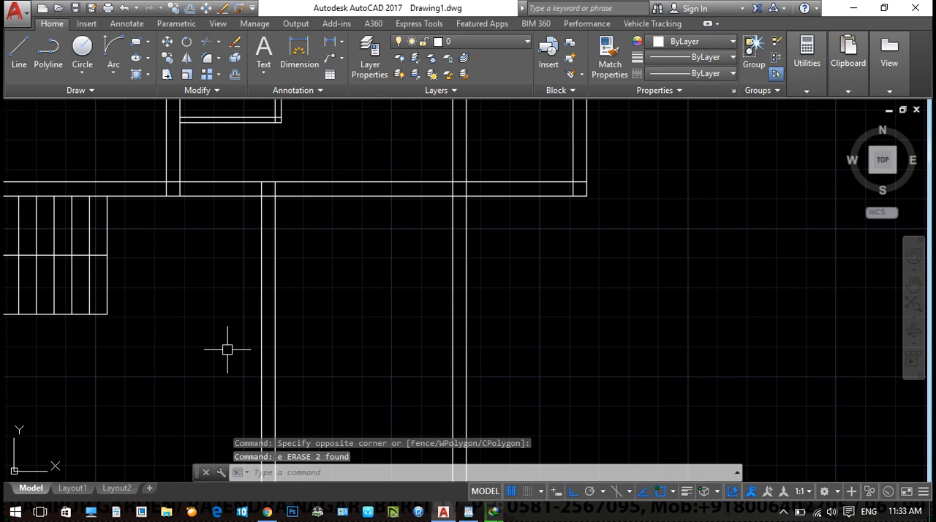
- Offset the inner line of the middle room's right wall 1.9 to the left
type("o")
key("space")
type("1.9")
key("space")
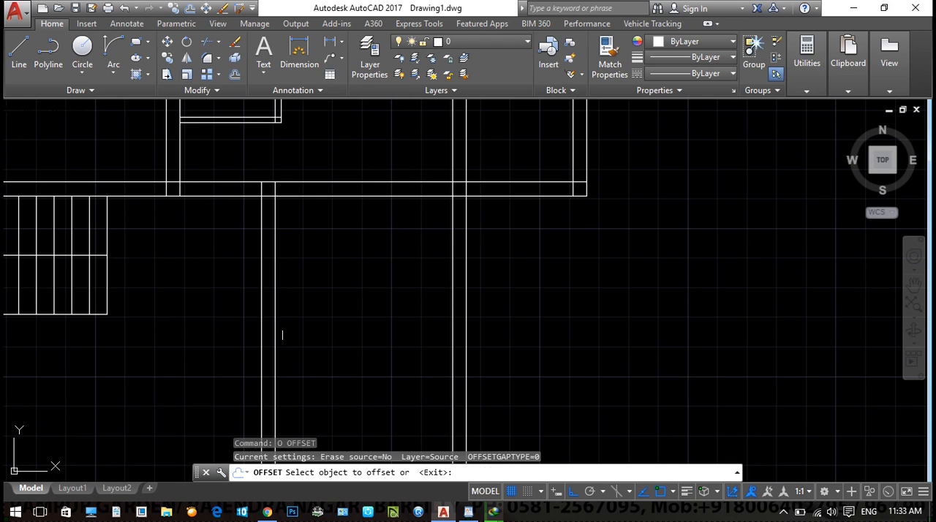
left_click(449, 272)
left_click(375, 293)
key("Escape")
- Offset the lower line of the horizontal wall above the middle room 1.5 downward
type("o")
key("space")
type("1.5")
key("space")
left_click(376, 198)
left_click(381, 235)
key("Escape")
key("Escape")
type("tr")
key("space")
key("space")
key("Escape")
- Offset the new horizontal line downward and the new vertical line to the left, matching the upper partition's thickness
type("o")
key("space")
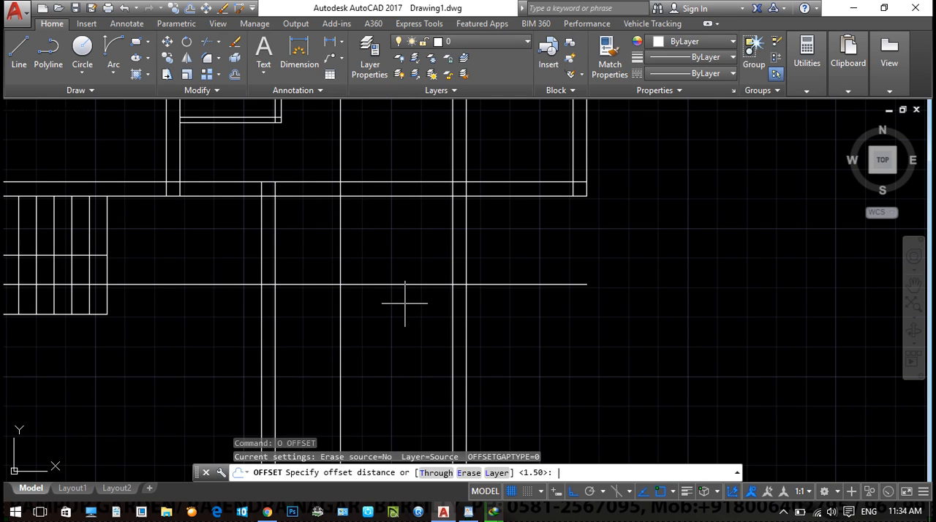
key("space")
left_click(407, 284)
left_click(407, 299)
left_click(339, 261)
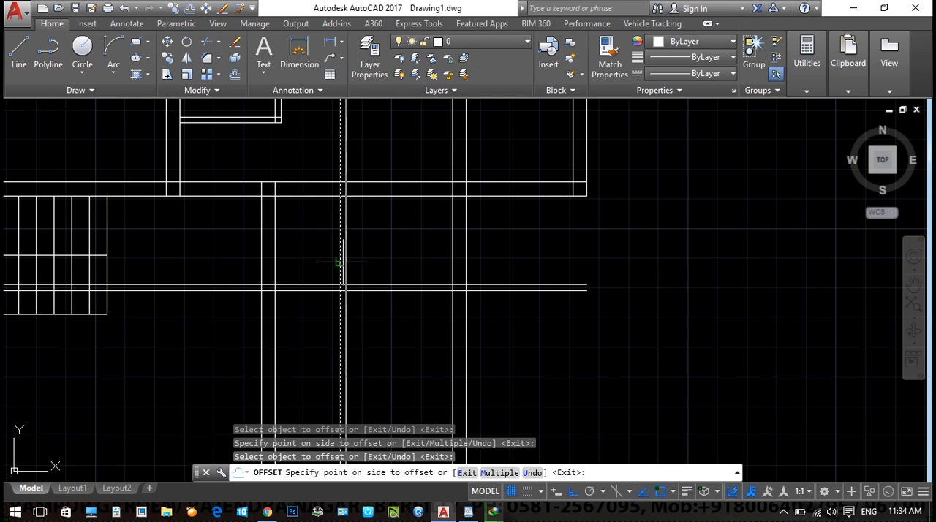
left_click(321, 279)
key("Escape")
key("Escape")
- Trim the middle room partition's vertical lines below the horizontal pair and the horizontal lines left of their corner
type("tr")
key("space")
key("space")
left_click(344, 314)
left_click(306, 325)
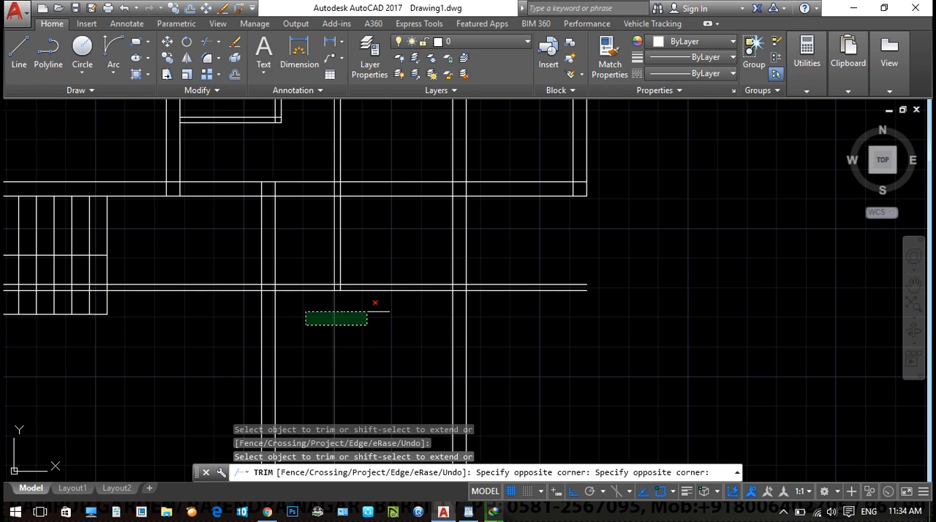
left_click(368, 312)
left_click(298, 297)
left_click(310, 267)
- Trim the middle room partition's vertical lines where they pass through the horizontal wall above
scroll(347, 190, "up", 2)
left_click(345, 186)
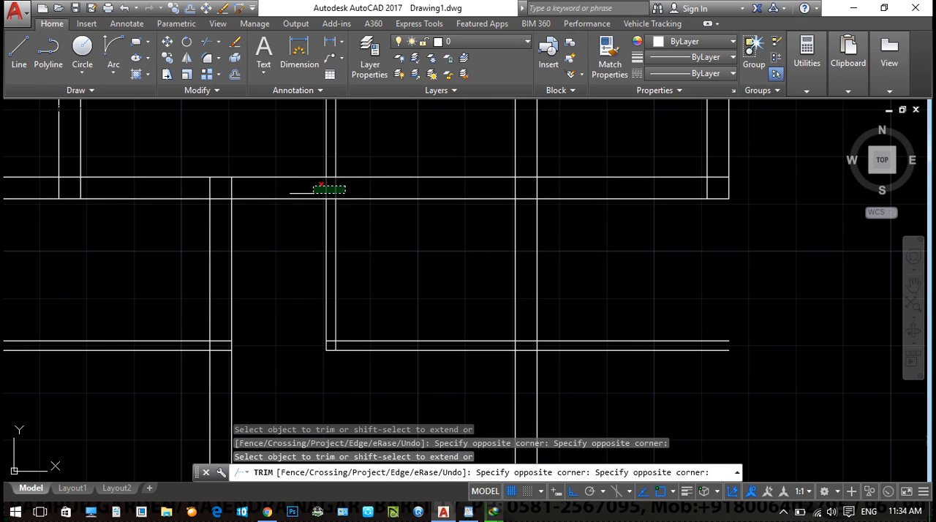
left_click(313, 193)
key("Escape")
- Trim the middle room partition's horizontal lines where they pass through the right vertical wall
left_click(703, 389)
left_click(637, 322)
key("Escape")
type("tr")
key("space")
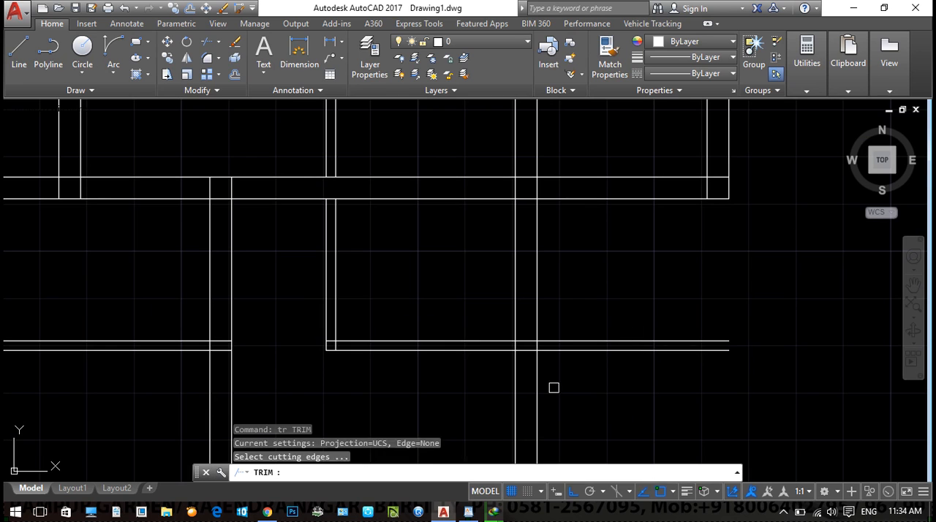
key("space")
left_click(528, 354)
left_click(523, 337)
left_click(549, 342)
key("Escape")
- Erase the two leftover partition line segments outside the right vertical wall
left_click(640, 383)
left_click(612, 315)
type("e")
left_click(384, 131)
key("Escape")
- Trim the overlapping inner wall lines at the plan's upper-left outer corner
scroll(384, 335, "down", 5)
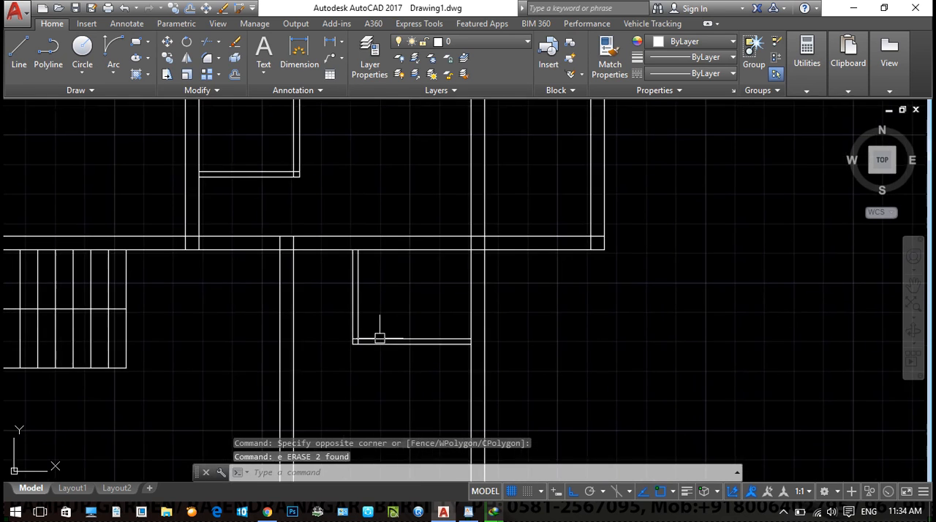
middle_click_drag(358, 286, 256, 248)
middle_click_drag(273, 288, 273, 332)
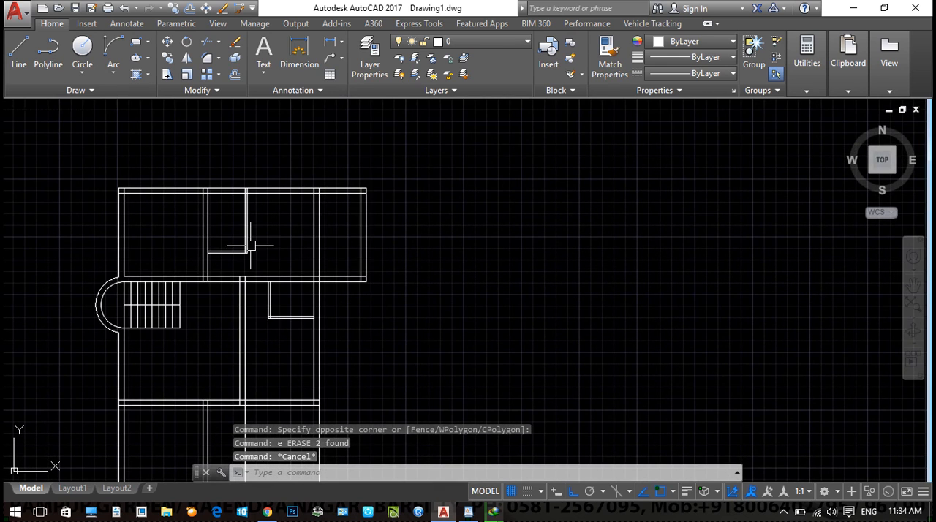
middle_click_drag(237, 250, 202, 181)
middle_click_drag(232, 287, 265, 351)
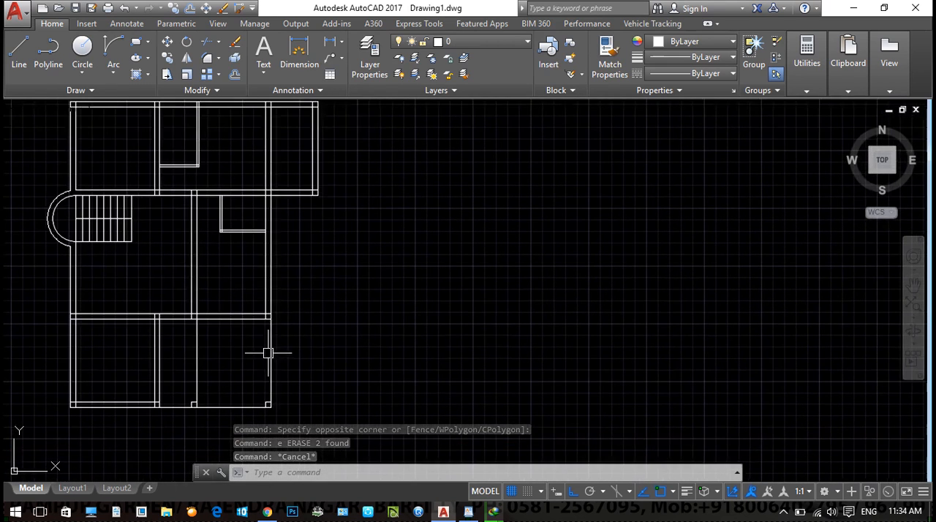
middle_click_drag(323, 327, 329, 375)
scroll(113, 147, "up", 2)
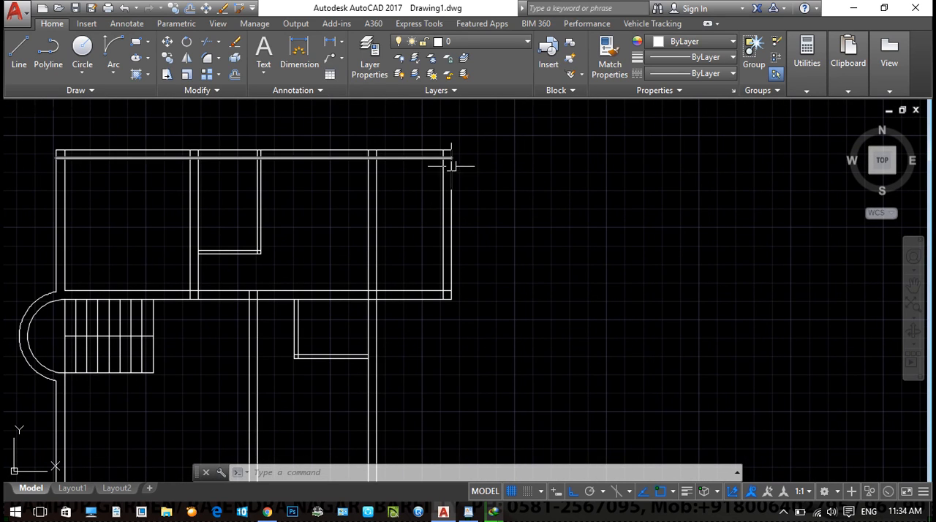
type("tr")
key("Return")
scroll(58, 155, "up", 4)
left_click(75, 246)
left_click(97, 219)
- Trim the lines inside the junction of the upper rooms' first dividing wall and the top wall
middle_click_drag(533, 241, 288, 211)
left_click(338, 192)
left_click(418, 196)
left_click(376, 212)
left_click(376, 212)
- Trim the upper partition's vertical lines inside the top wall and the wall's inner line between them
scroll(660, 190, "up", 2)
middle_click_drag(660, 190, 464, 209)
left_click(466, 208)
left_click(390, 215)
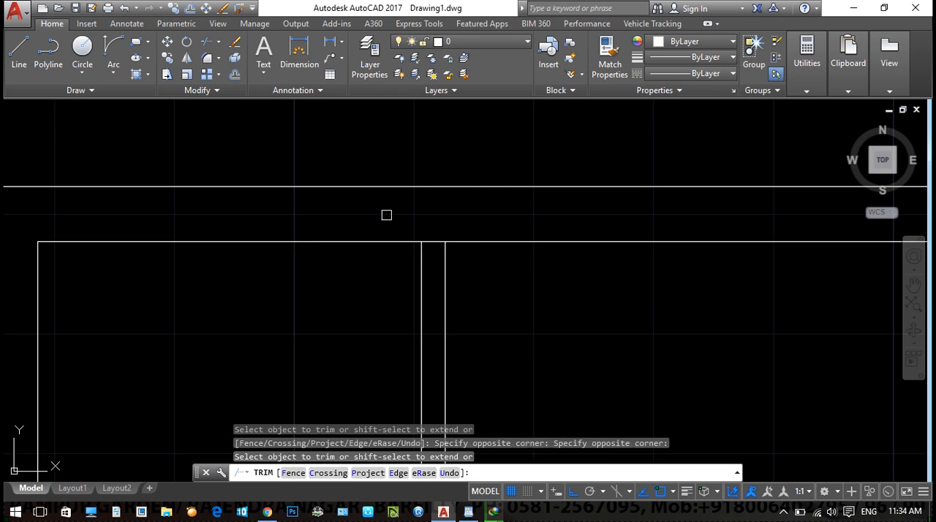
left_click(433, 241)
- Trim the overlapping lines at the lower corner of the upper partition
scroll(475, 257, "down", 2)
middle_click_drag(474, 329, 401, 161)
scroll(373, 293, "up", 4)
left_click(472, 218)
left_click(450, 250)
left_click(451, 250)
left_click(417, 262)
- Trim the overlapping lines where the upper partition's horizontal part meets the vertical dividing wall
scroll(376, 263, "down", 2)
middle_click_drag(335, 268, 424, 263)
middle_click_drag(128, 268, 242, 274)
left_click(180, 250)
left_click(148, 234)
- Trim the overlapping wall lines at the outer corner of the upper-right room
scroll(303, 256, "down", 3)
middle_click_drag(612, 278, 333, 223)
scroll(409, 332, "up", 5)
left_click(475, 289)
left_click(468, 294)
left_click(466, 295)
left_click(431, 315)
left_click(492, 257)
left_click(483, 282)
- Trim the lines inside the crossing of the right vertical wall and the horizontal wall below the upper rooms
scroll(483, 286, "down", 4)
middle_click_drag(210, 307, 380, 275)
scroll(381, 269, "up", 4)
left_click(414, 251)
left_click(248, 269)
left_click(312, 200)
left_click(307, 257)
left_click(312, 279)
left_click(307, 330)
- Trim the right vertical wall's inner line between the middle room partition's two horizontal lines
scroll(326, 327, "down", 4)
middle_click_drag(285, 447, 371, 279)
scroll(371, 279, "up", 4)
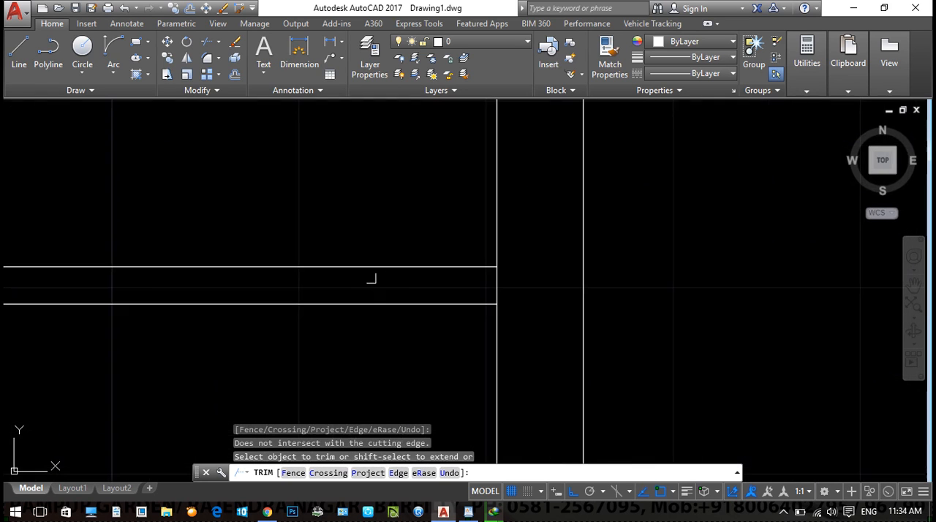
left_click(514, 283)
left_click(464, 291)
- Trim the overlapping lines at the lower-left corner of the middle room partition
scroll(463, 291, "down", 4)
scroll(266, 289, "up", 5)
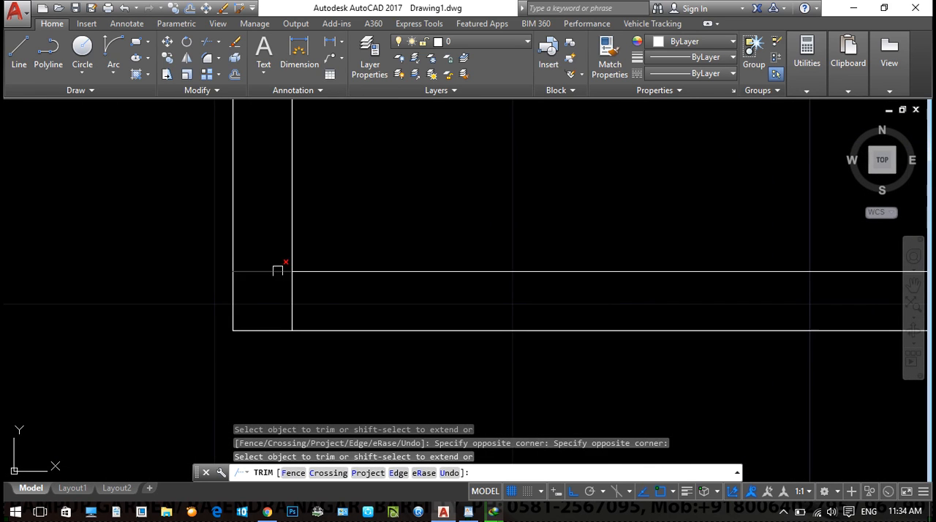
left_click(278, 270)
left_click(302, 297)
left_click(284, 301)
- Trim the horizontal wall's lower line between the middle room partition's two vertical lines
scroll(307, 262, "down", 4)
middle_click_drag(331, 121, 304, 271)
scroll(305, 271, "up", 2)
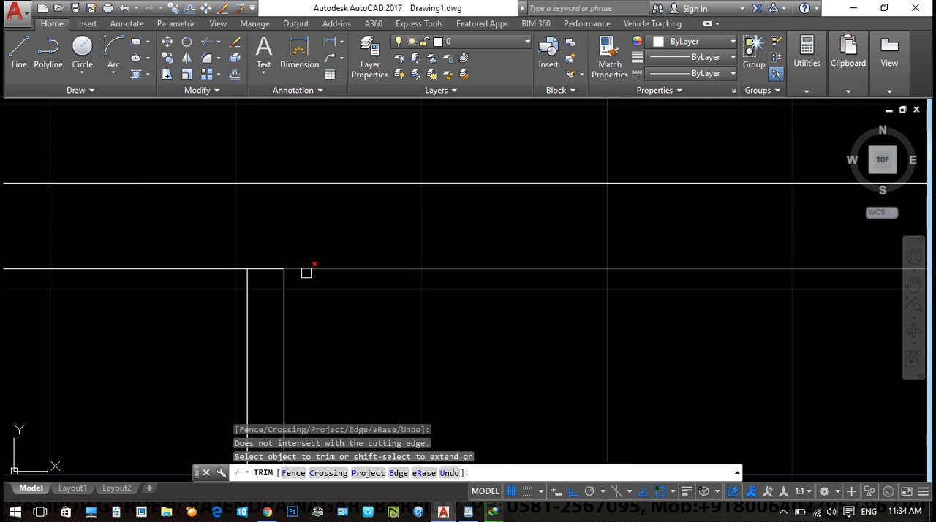
left_click(266, 269)
- Trim the lines where the middle rooms' dividing wall meets the horizontal wall above it
scroll(266, 268, "down", 3)
middle_click_drag(155, 283, 320, 285)
scroll(343, 268, "up", 2)
left_click(356, 253)
left_click(219, 254)
left_click(296, 276)
- Trim the lines where the upper rooms' dividing wall meets the horizontal wall below it
scroll(273, 250, "down", 4)
middle_click_drag(155, 252, 268, 263)
scroll(269, 264, "up", 2)
left_click(288, 249)
left_click(186, 249)
left_click(245, 241)
- Trim the lines where the middle rooms' dividing wall meets the horizontal wall above the lower area
scroll(264, 253, "down", 4)
middle_click_drag(291, 308, 273, 245)
middle_click_drag(312, 384, 307, 202)
scroll(307, 201, "up", 4)
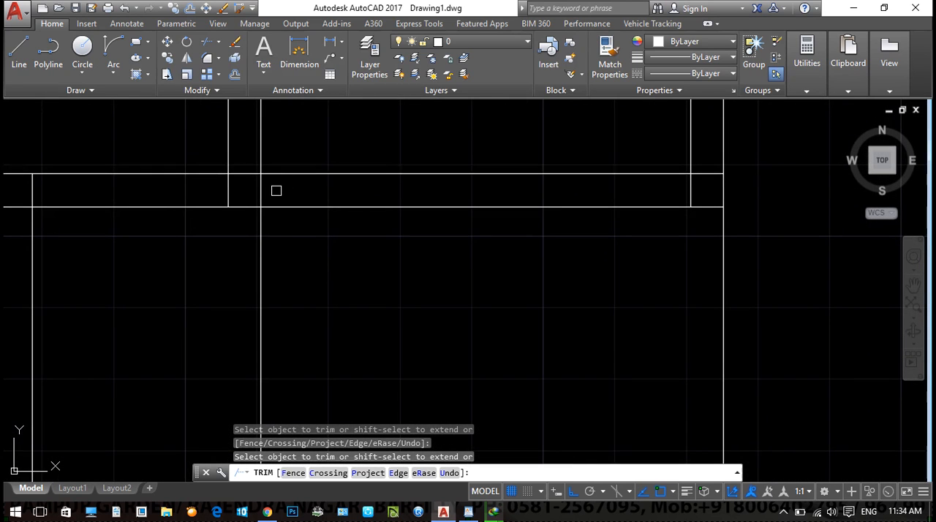
left_click(276, 190)
left_click(193, 191)
left_click(247, 171)
left_click(252, 167)
left_click(255, 190)
- Trim the overlapping lines where the lower horizontal wall meets the right outer wall
middle_click_drag(721, 255, 520, 248)
scroll(516, 238, "up", 2)
left_click(463, 156)
left_click(488, 152)
left_click(509, 113)
left_click(490, 153)
- Trim the lines where the lower-left room's right wall meets the horizontal wall above it
scroll(489, 157, "down", 4)
middle_click_drag(248, 207, 435, 249)
scroll(406, 201, "up", 4)
left_click(459, 192)
left_click(359, 193)
left_click(415, 219)
left_click(416, 242)
left_click(415, 211)
- Trim the overlapping lines where the lower horizontal wall meets the left outer wall
scroll(446, 236, "down", 4)
scroll(242, 229, "up", 4)
left_click(200, 169)
left_click(214, 214)
left_click(221, 224)
left_click(207, 249)
left_click(250, 222)
left_click(230, 222)
- Trim the overlapping wall lines at the lower-left outer corner of the plan
scroll(283, 225, "down", 5)
middle_click_drag(267, 318, 255, 125)
scroll(265, 175, "up", 5)
left_click(211, 404)
left_click(227, 403)
left_click(215, 424)
left_click(231, 425)
middle_click_drag(215, 424, 135, 262)
scroll(149, 244, "up", 2)
left_click(167, 272)
left_click(137, 289)
- Trim the overlapping lines at the lower-right corner of the lower-left room and finish trimming
middle_click_drag(534, 288, 129, 280)
middle_click_drag(865, 228, 438, 257)
scroll(475, 277, "down", 5)
left_click(479, 294)
left_click(513, 290)
left_click(519, 270)
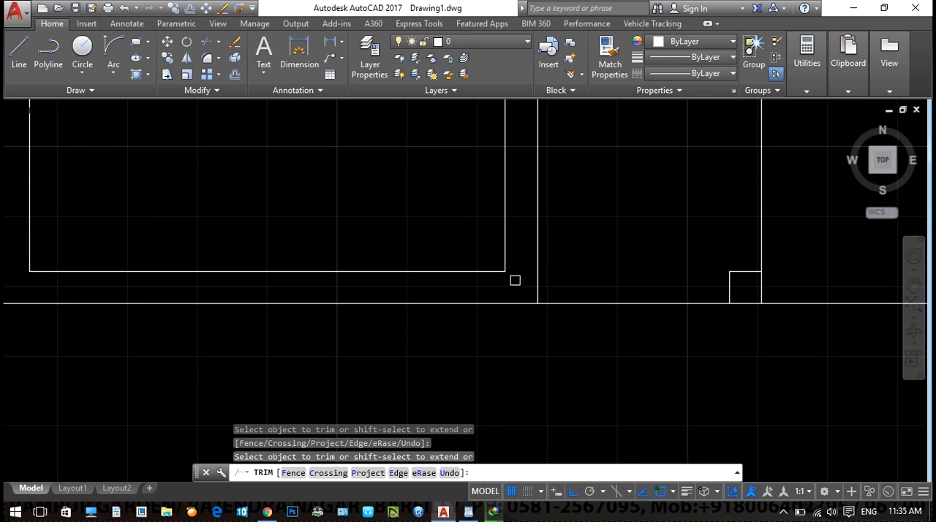
scroll(515, 280, "down", 7)
left_click(515, 280)
middle_click_drag(357, 184, 345, 270)
middle_click_drag(552, 258, 389, 108)
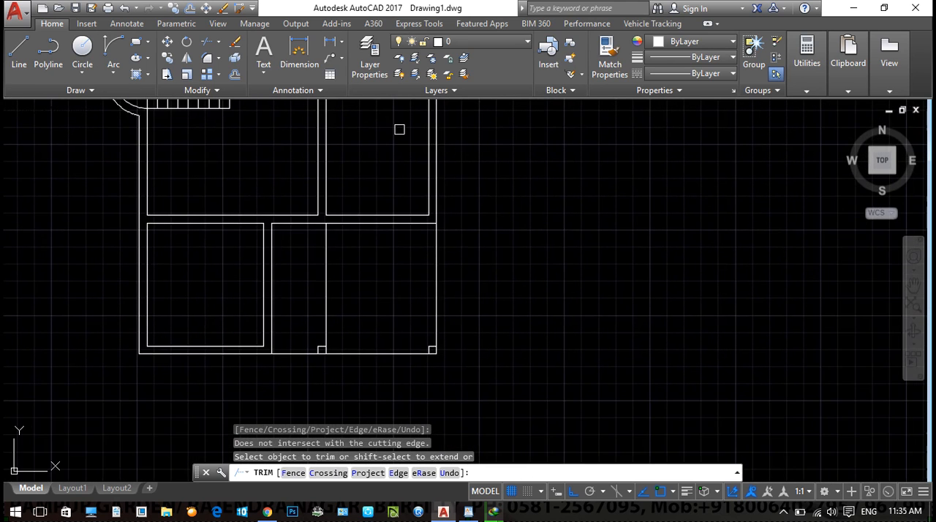
key("Escape")
key("Escape")
- Draw two crossing diagonal lines inside the small column square at the foot of the lower middle partition line
middle_click_drag(564, 267, 572, 256)
type("l")
key("Return")
scroll(326, 404, "up", 6)
left_click(324, 126)
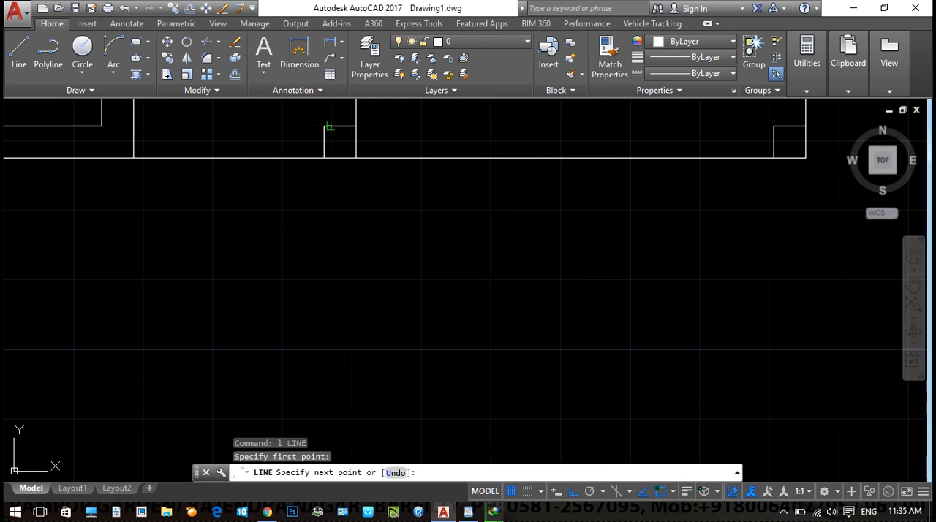
left_click(356, 158)
key("Return")
key("Return")
left_click(356, 127)
key("Return")
key("Return")
left_click(357, 126)
left_click(324, 157)
key("Return")
- Draw two crossing diagonal lines inside the small column square at the plan's lower-right corner
middle_click_drag(580, 229, 445, 309)
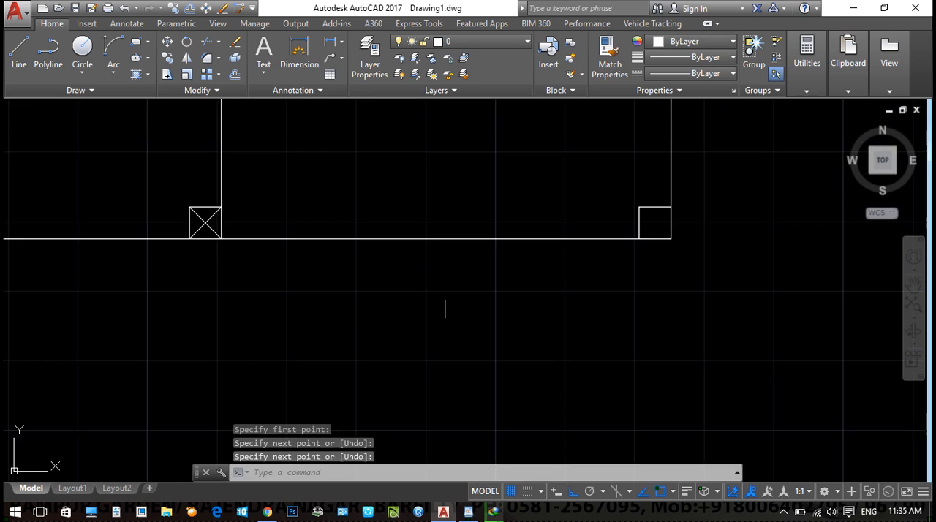
key("Return")
left_click(639, 207)
left_click(670, 236)
key("Return")
key("Return")
left_click(670, 207)
left_click(639, 239)
key("Escape")
- Look over the whole floor plan, from the upper rooms down to the crossed columns at the front
scroll(586, 269, "down", 4)
middle_click_drag(586, 269, 570, 313)
scroll(570, 313, "down", 4)
middle_click_drag(622, 233, 462, 321)
key("Escape")
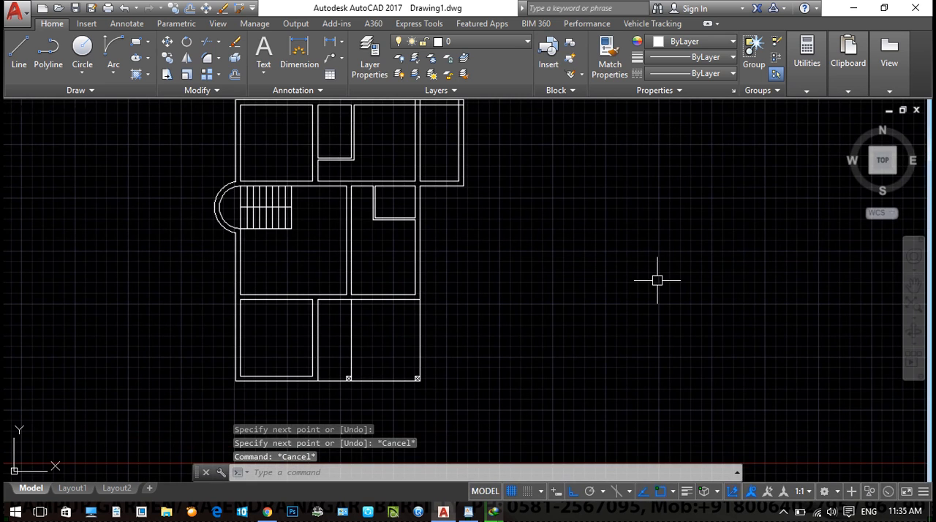
scroll(622, 267, "down", 2)
scroll(578, 256, "down", 2)
scroll(502, 292, "up", 4)
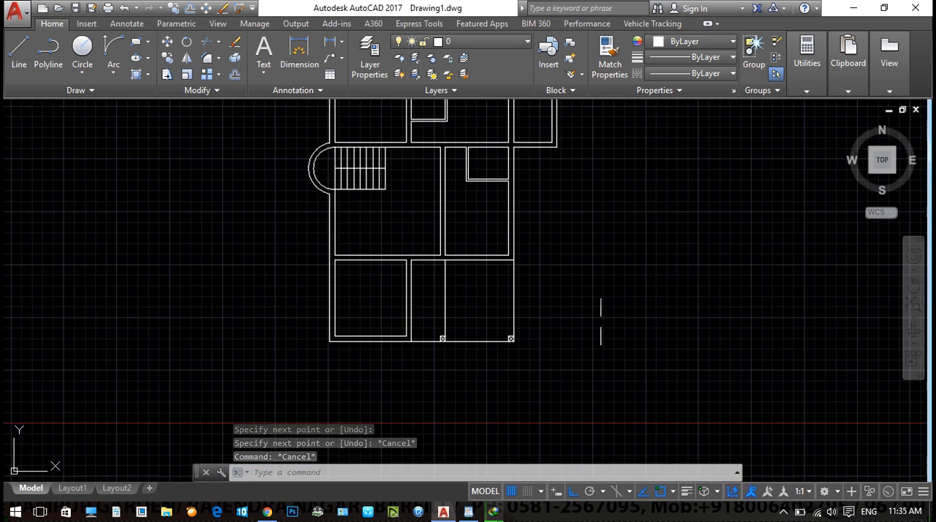
middle_click_drag(602, 318, 522, 367)
middle_click_drag(566, 298, 575, 212)
scroll(419, 399, "down", 2)
middle_click_drag(420, 399, 379, 404)
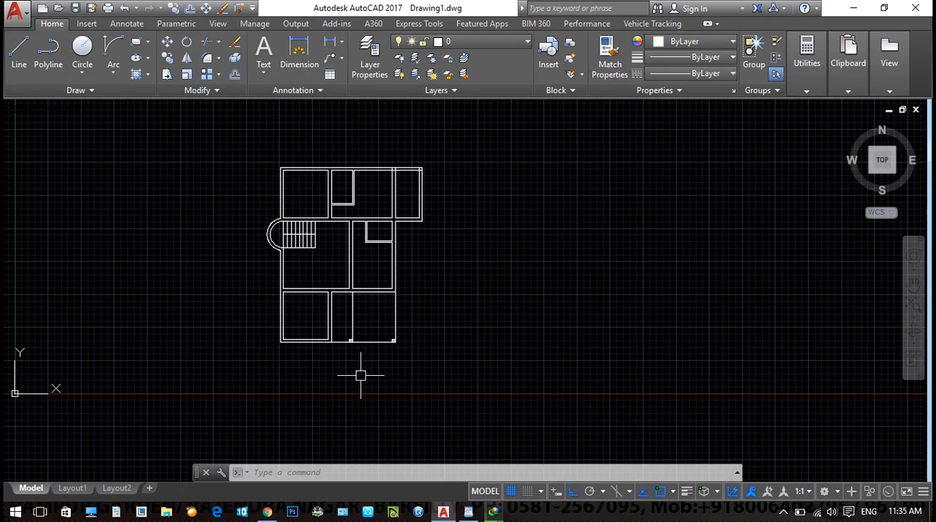
middle_click_drag(416, 379, 405, 363)
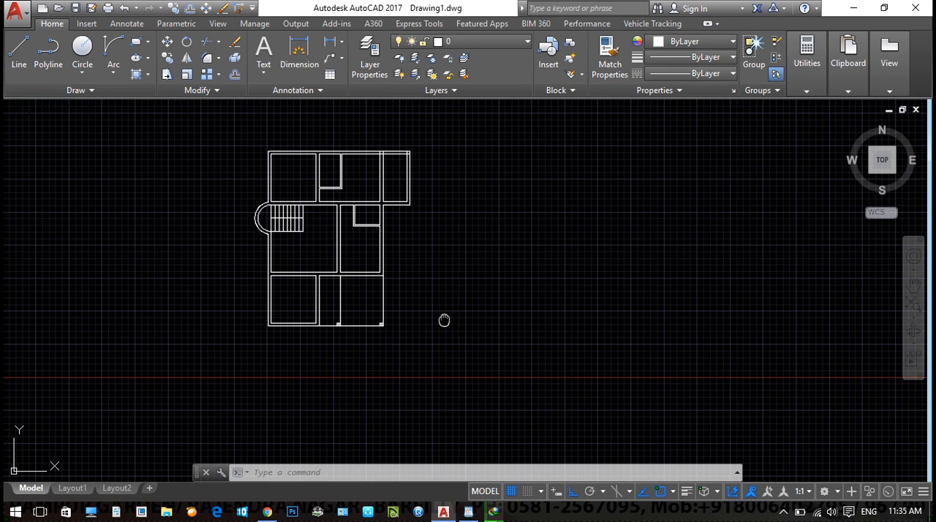
middle_click_drag(444, 320, 435, 310)
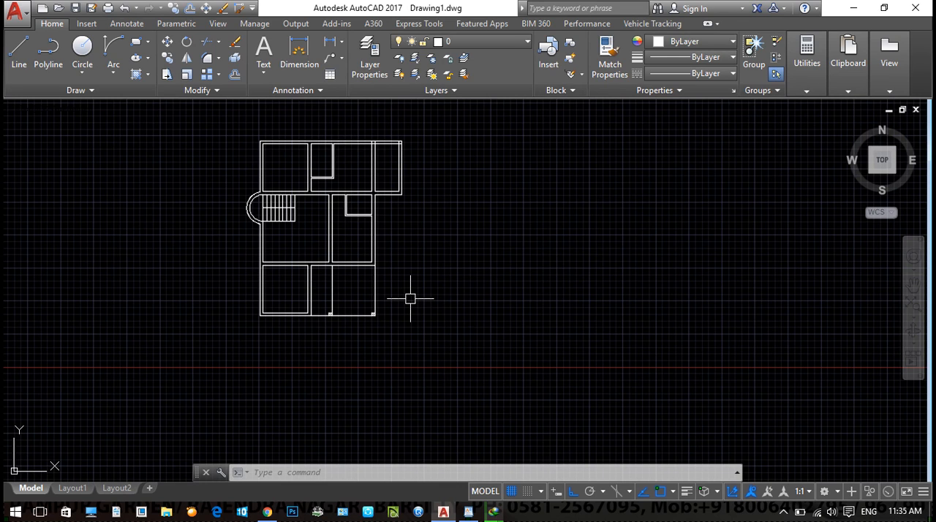
middle_click_drag(372, 334, 378, 274)
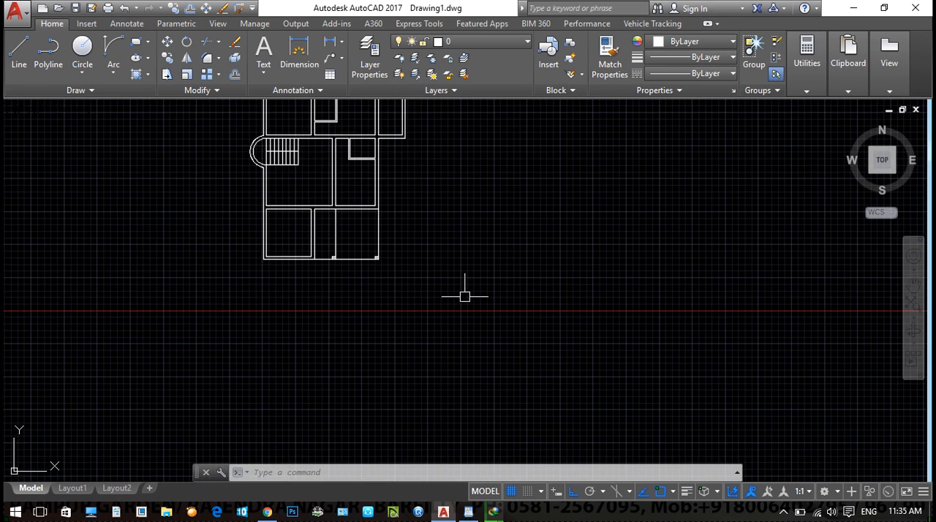
- Open Paint in a maximized window and enlarge the canvas to 539 × 323 px
key("super")
type("pa")
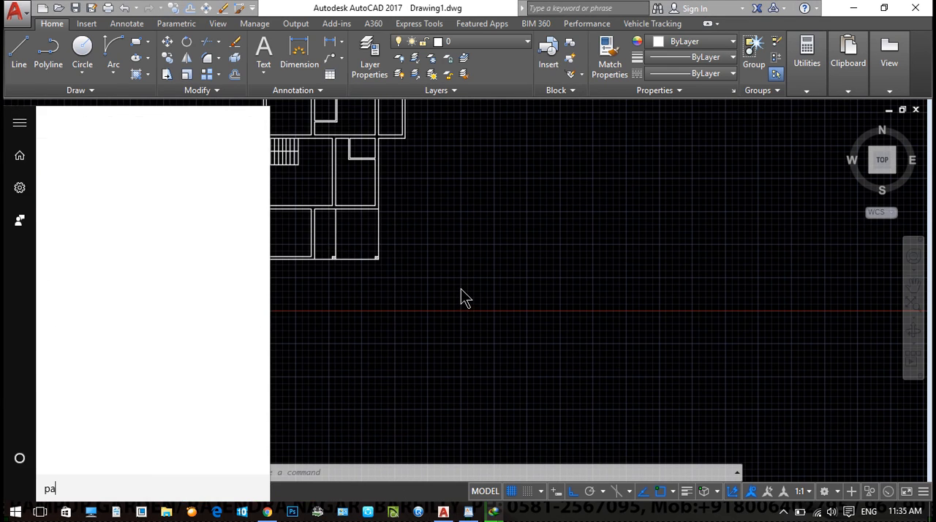
type("int")
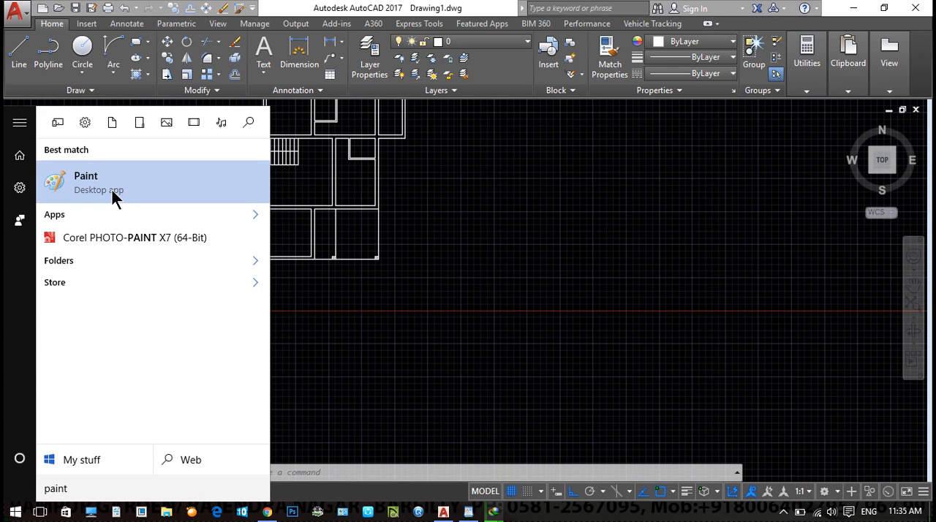
left_click(111, 190)
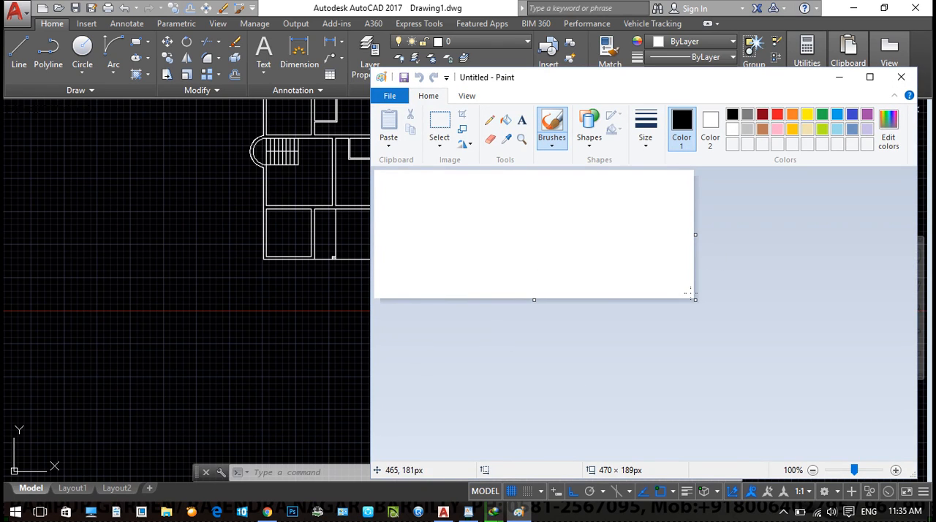
left_click_drag(696, 299, 742, 391)
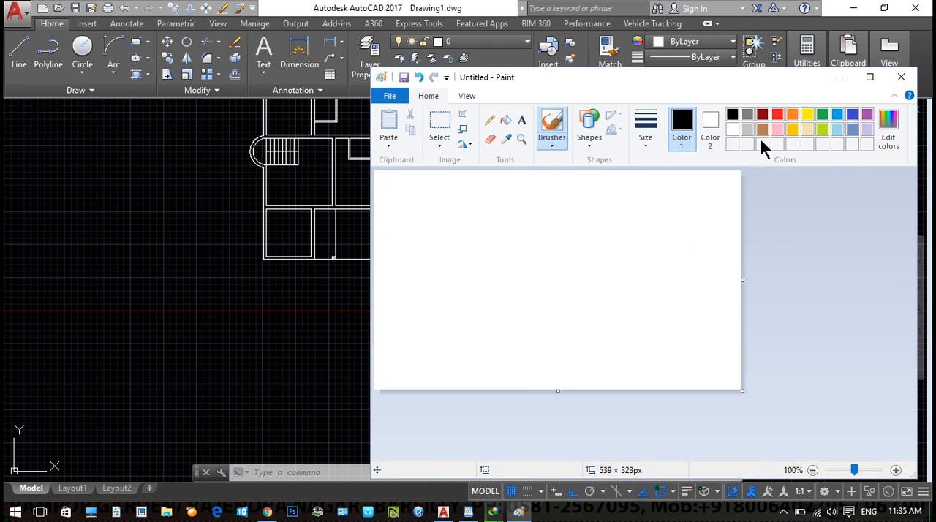
left_click(870, 78)
key("ctrl+z")
- Draw two long parallel horizontal lines near the bottom of the canvas with the Line shape
left_click(263, 44)
left_click_drag(25, 291, 311, 296)
left_click(446, 321)
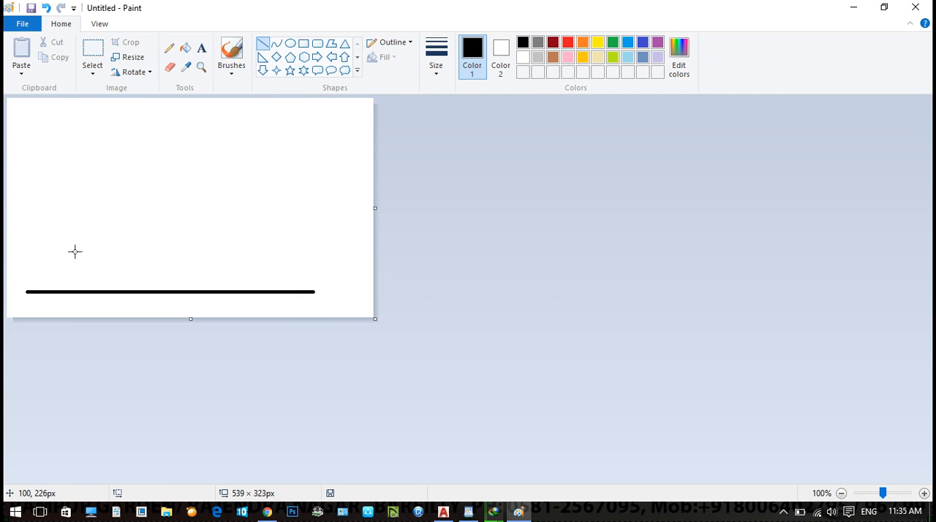
left_click_drag(29, 272, 272, 271)
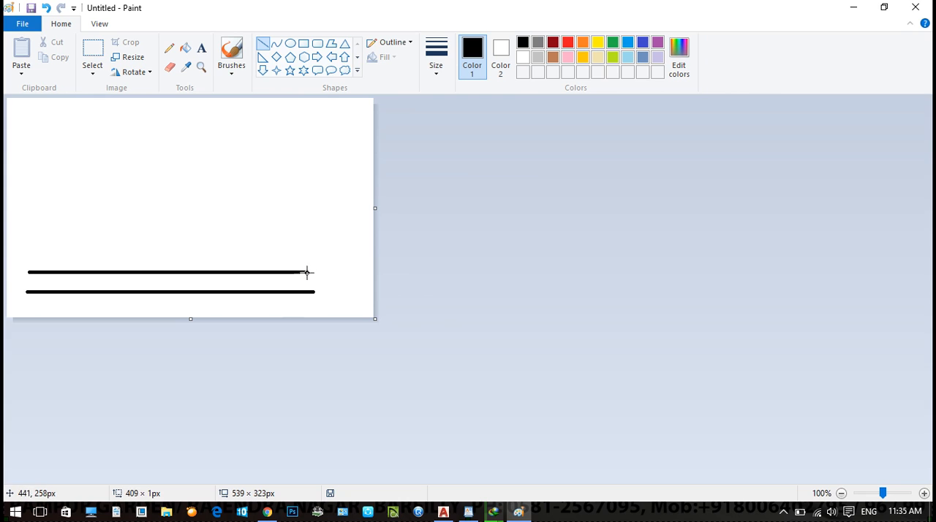
- Add three long horizontal lines and a short one above, and hand-write the level heights 0, .5, 3.5, 3.65, 4.65 and 6.65
left_click_drag(40, 164, 278, 156)
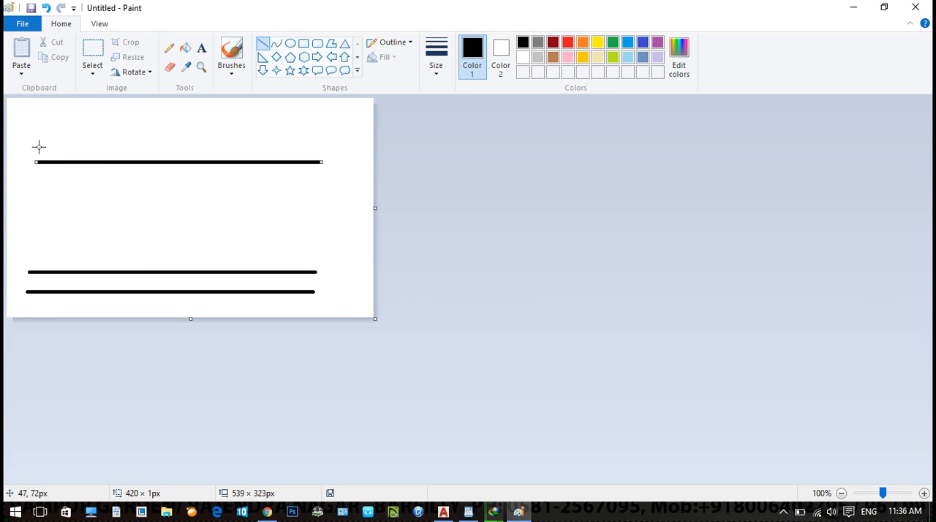
left_click_drag(37, 151, 295, 151)
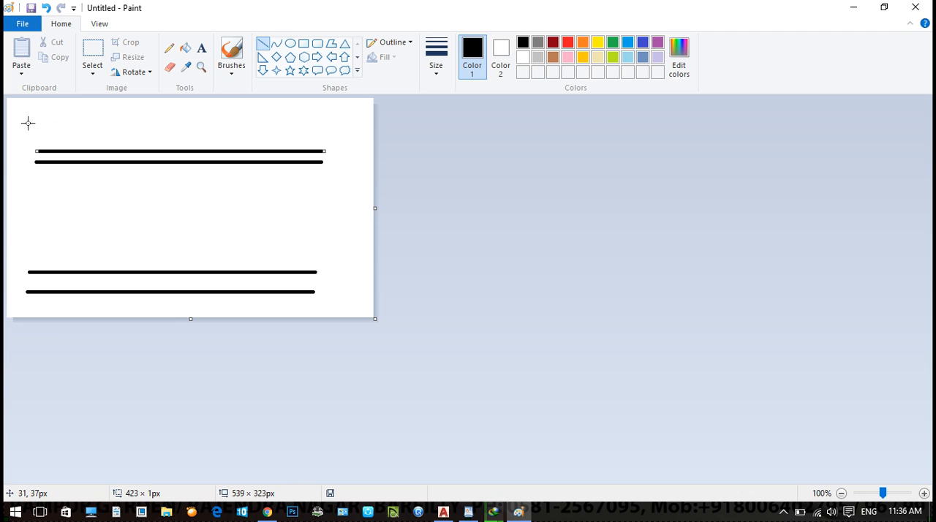
left_click_drag(37, 117, 325, 116)
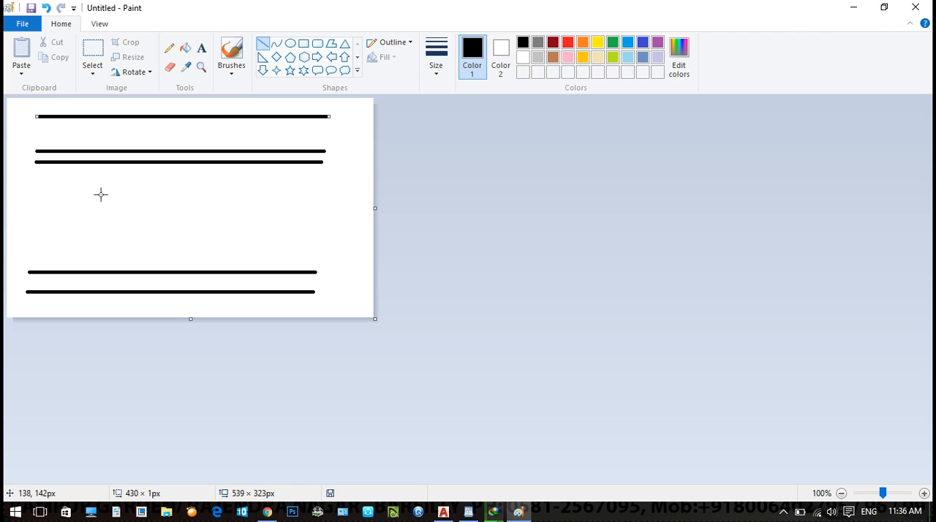
left_click_drag(44, 101, 140, 101)
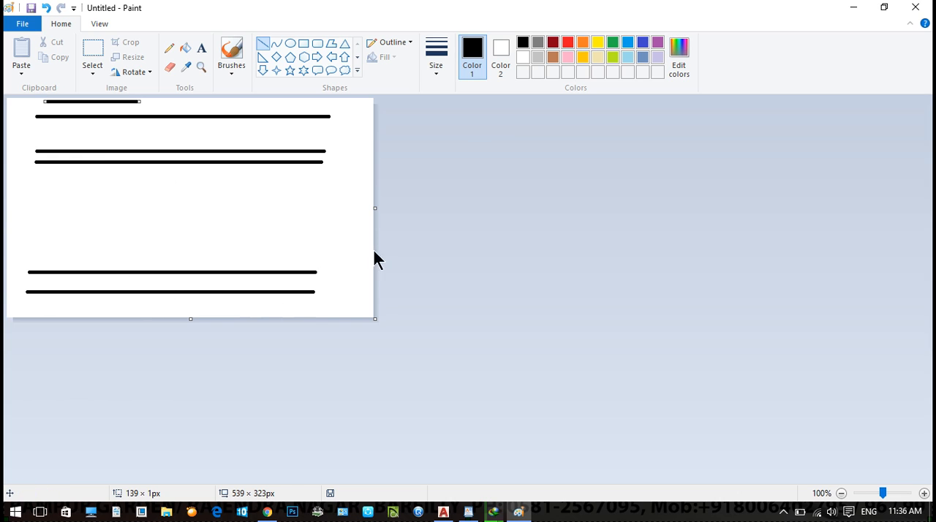
left_click(231, 55)
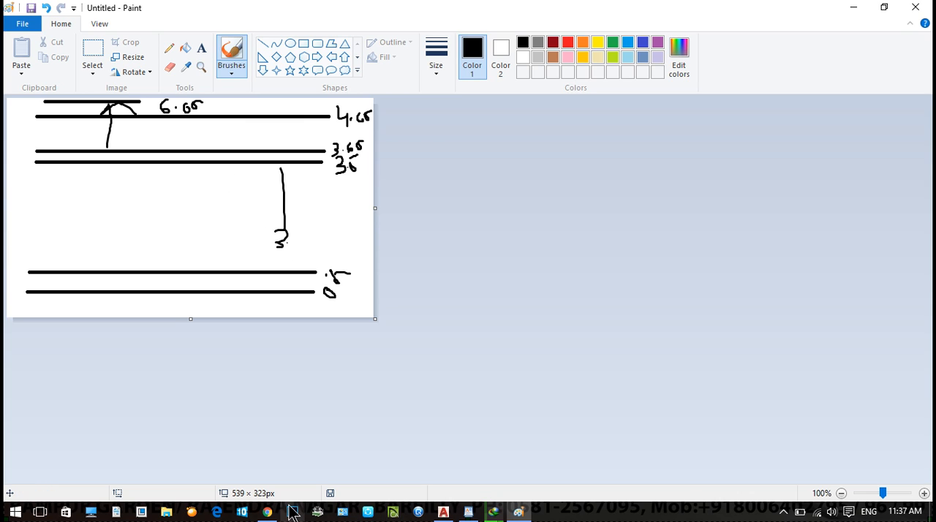
- Switch back to AutoCAD and create a new multiline style named elevation
left_click(443, 511)
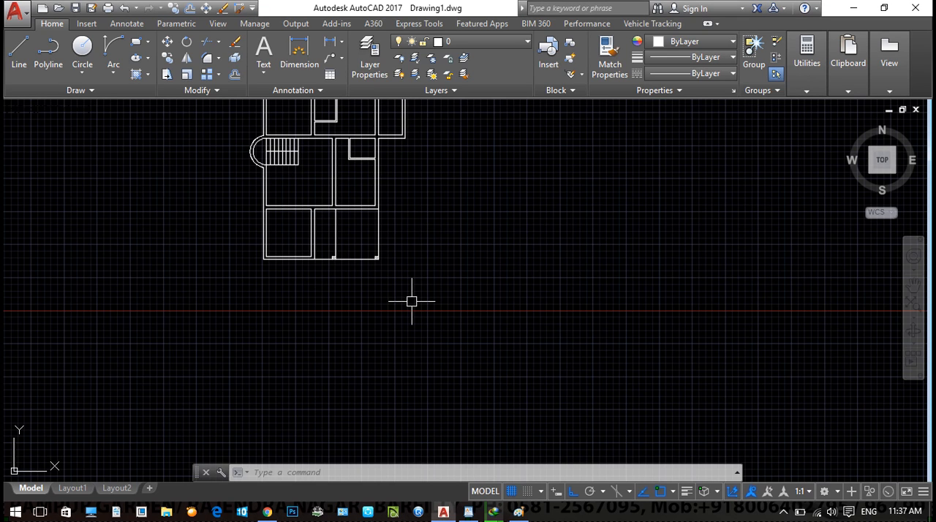
type("mlsty")
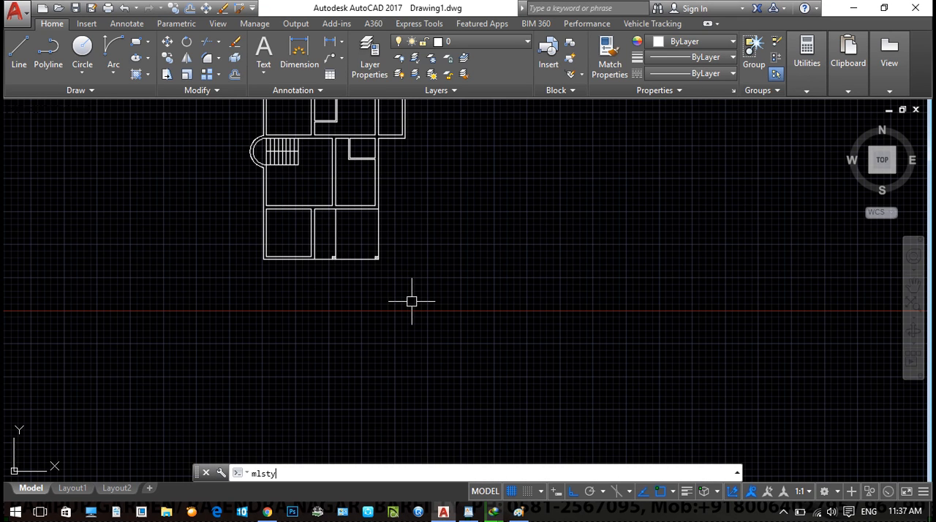
type("le")
key("Return")
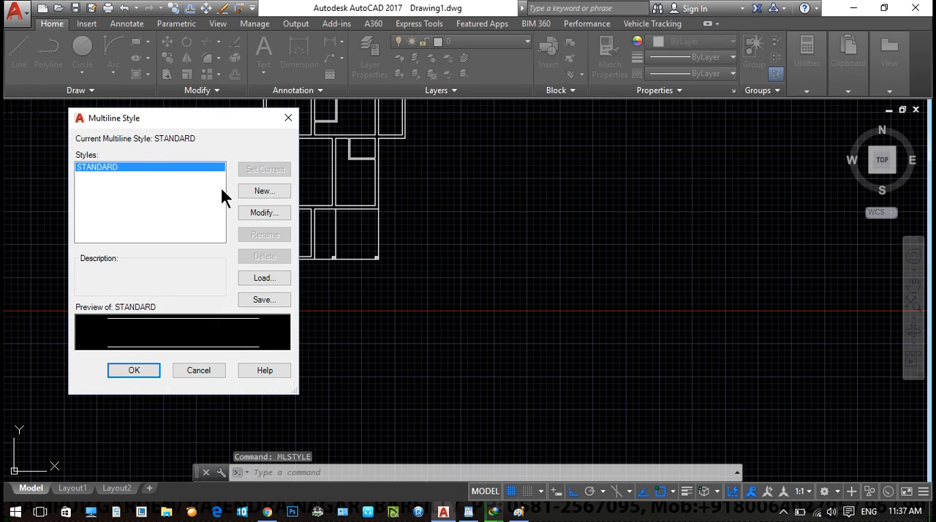
left_click(261, 192)
type("elevation")
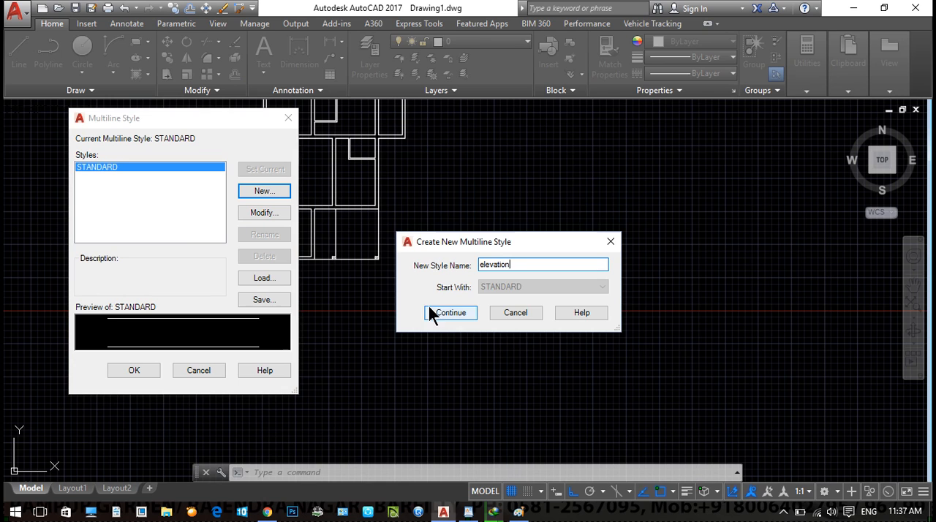
left_click(454, 315)
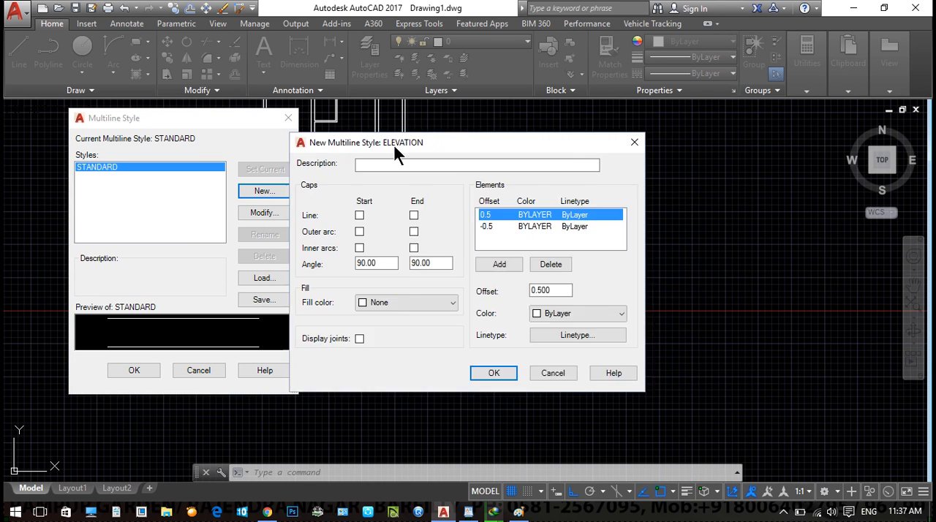
left_click_drag(393, 144, 122, 139)
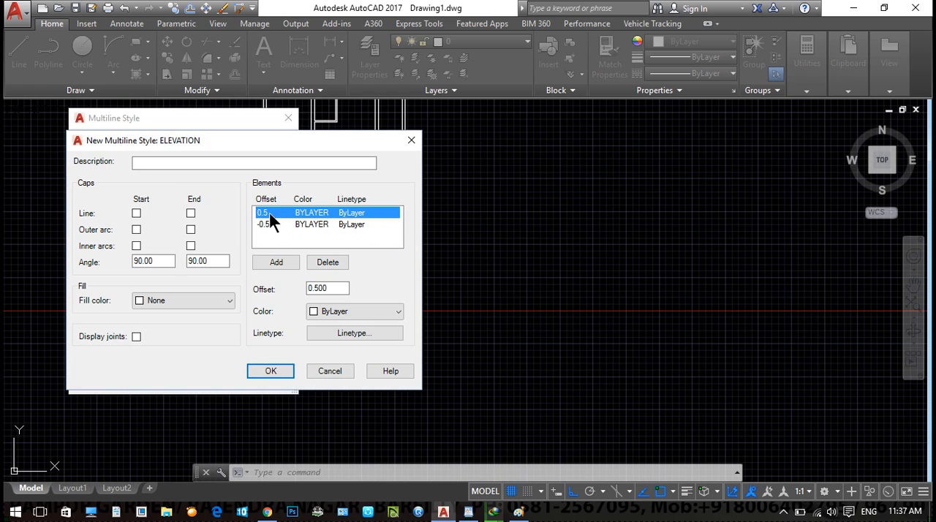
- Set the offset of the elevation style's -0.5 element to 0
left_click(265, 224)
left_click(339, 287)
left_click_drag(339, 287, 272, 285)
type("0")
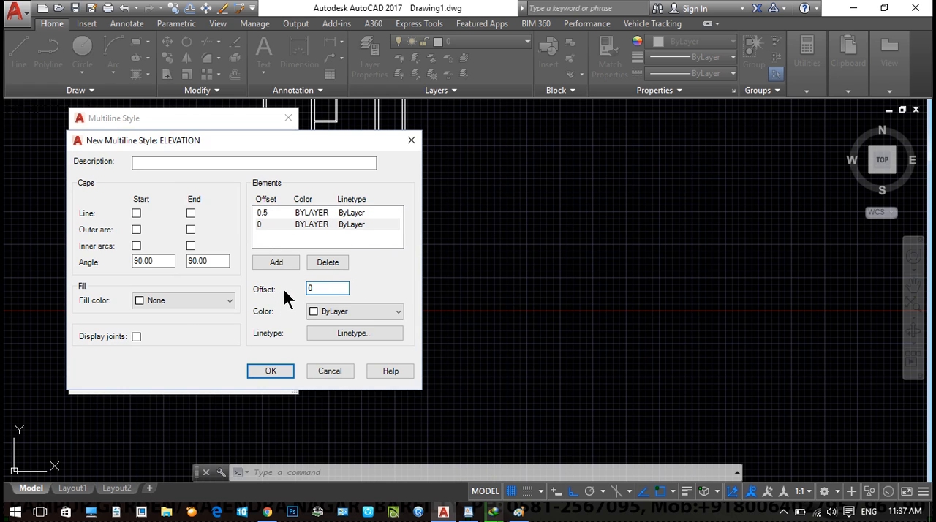
- Add two elements to the elevation style with offsets 3.5 and 3.65
left_click(267, 212)
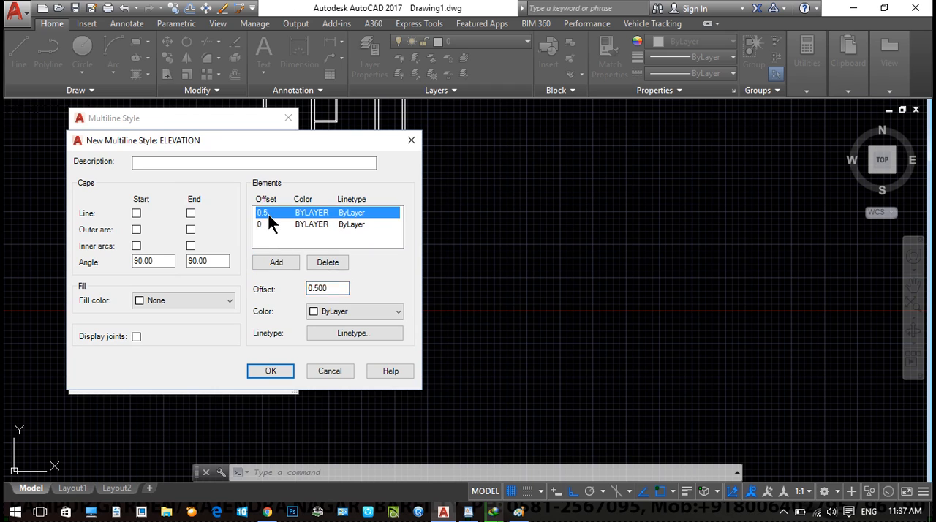
left_click(278, 263)
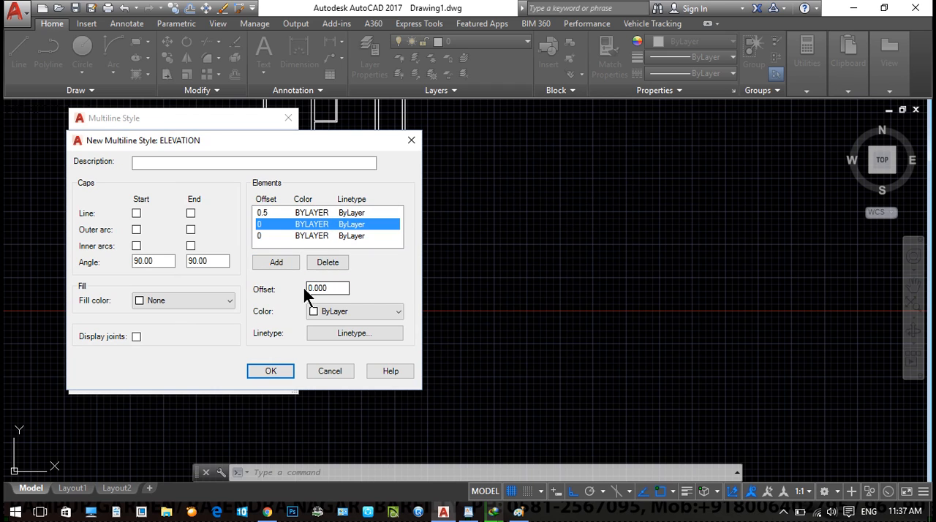
left_click_drag(324, 285, 290, 290)
type("3.5")
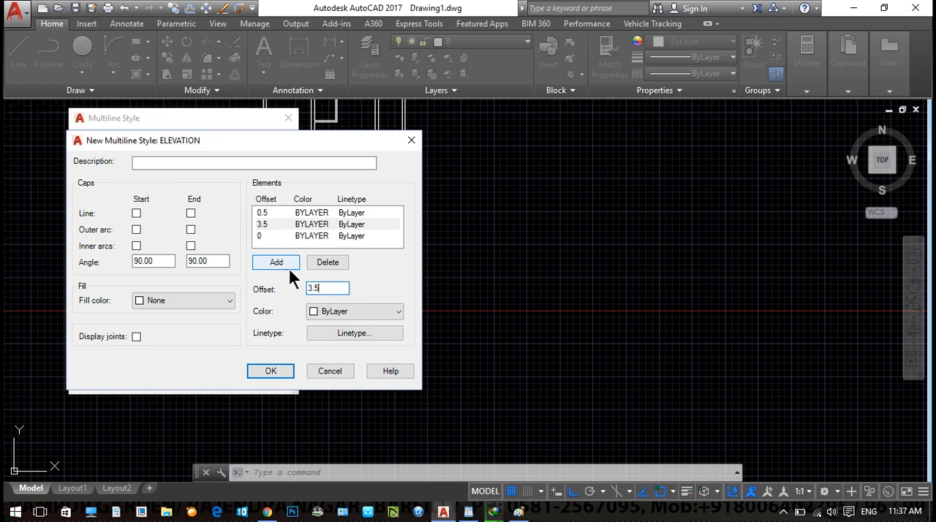
left_click(277, 263)
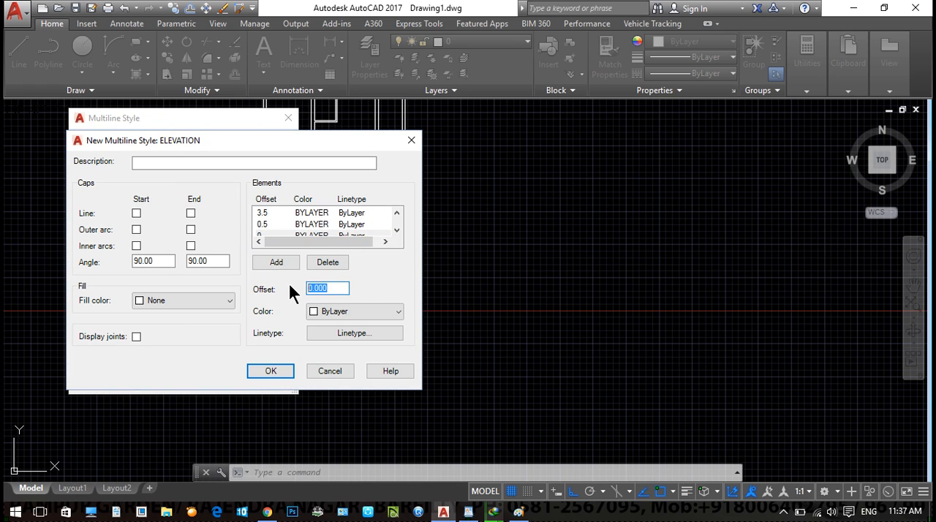
type("3.65")
- Add elements with offsets 4.65 and 6.65 to the elevation style and accept the multiline style settings
left_click(281, 264)
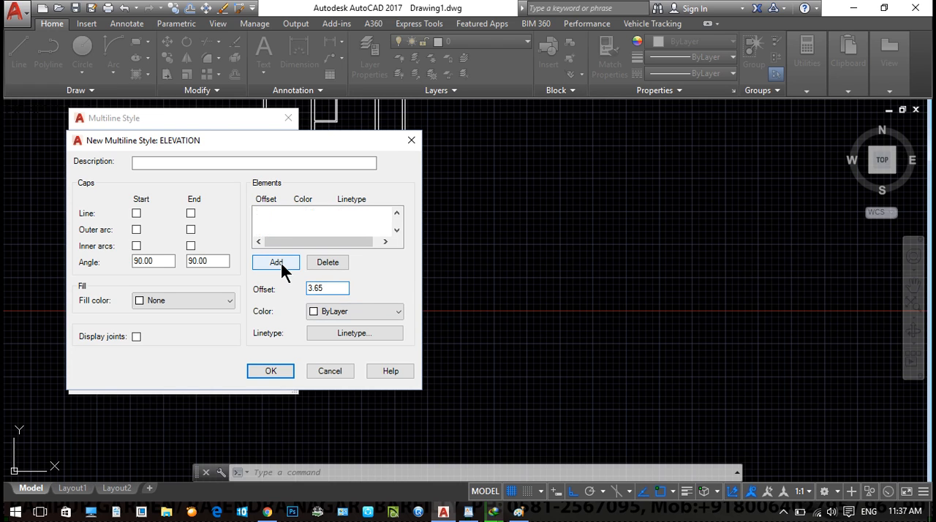
type("6")
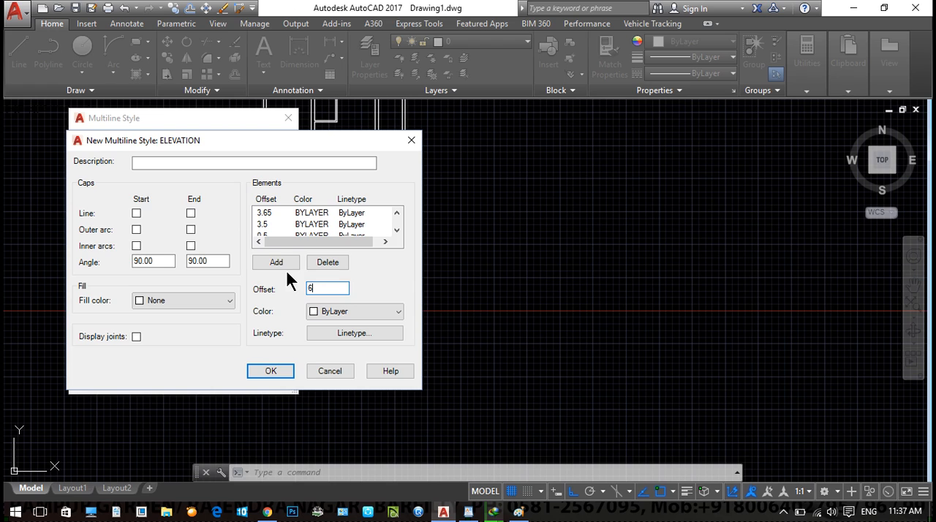
key("BackSpace")
type("4.65")
left_click(274, 262)
type("6.65")
left_click(280, 372)
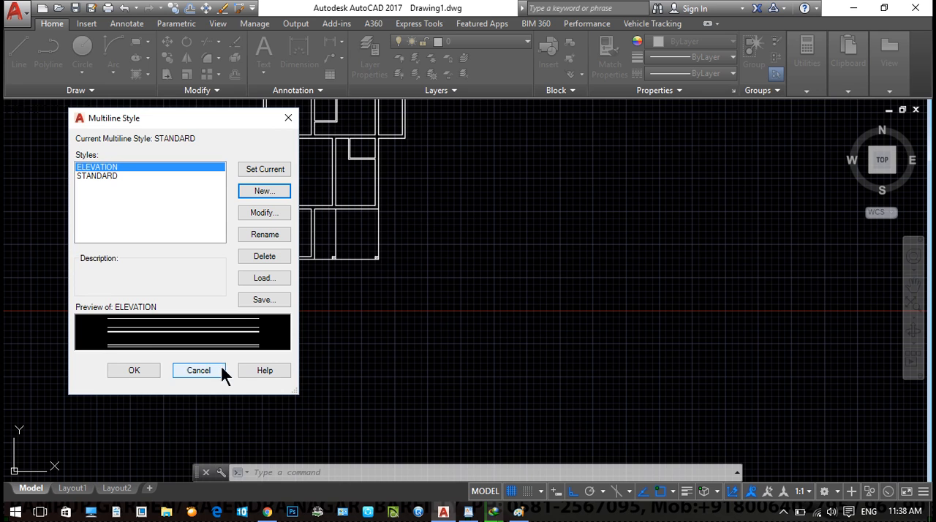
left_click(149, 373)
scroll(424, 343, "down", 2)
middle_click_drag(311, 411, 360, 273)
type("ml")
key("Return")
left_click(178, 373)
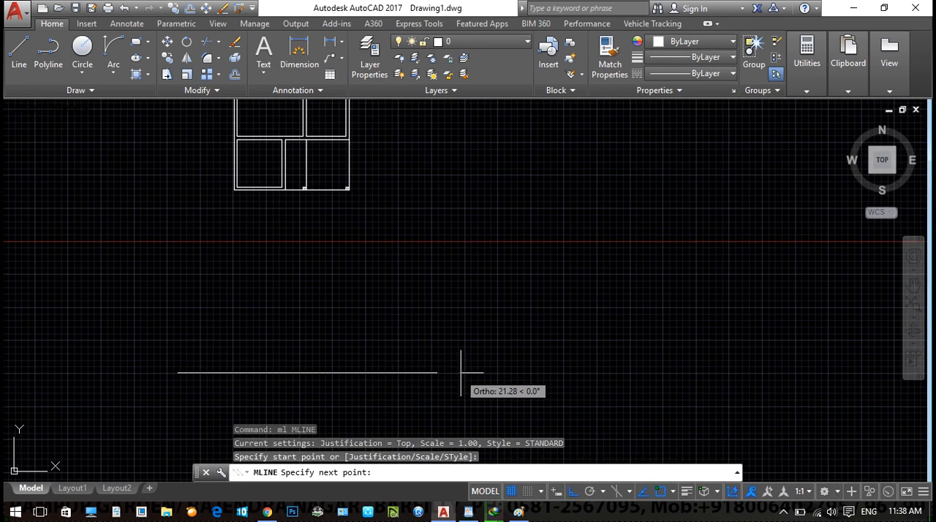
key("Escape")
key("Escape")
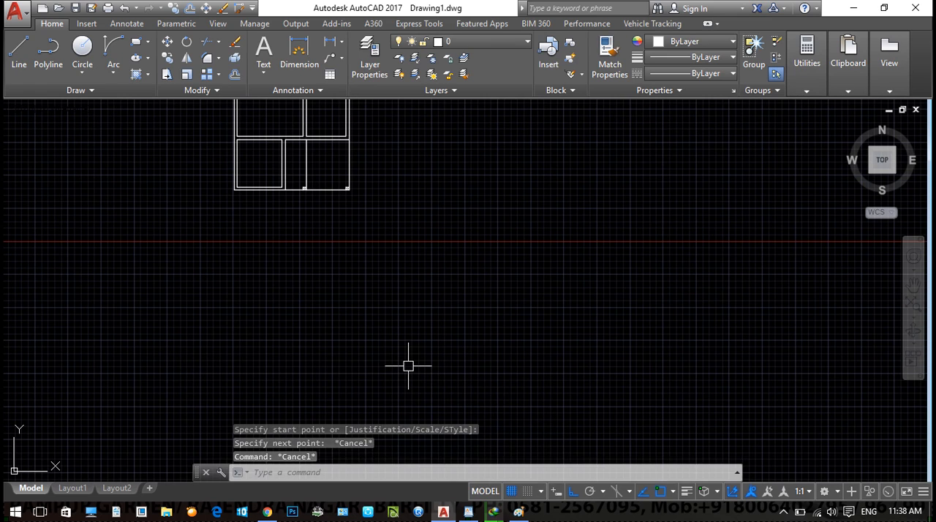
- Draw a horizontal multiline in the elevation style below the floor plan, extending past both sides of the plan
type("ml")
key("Return")
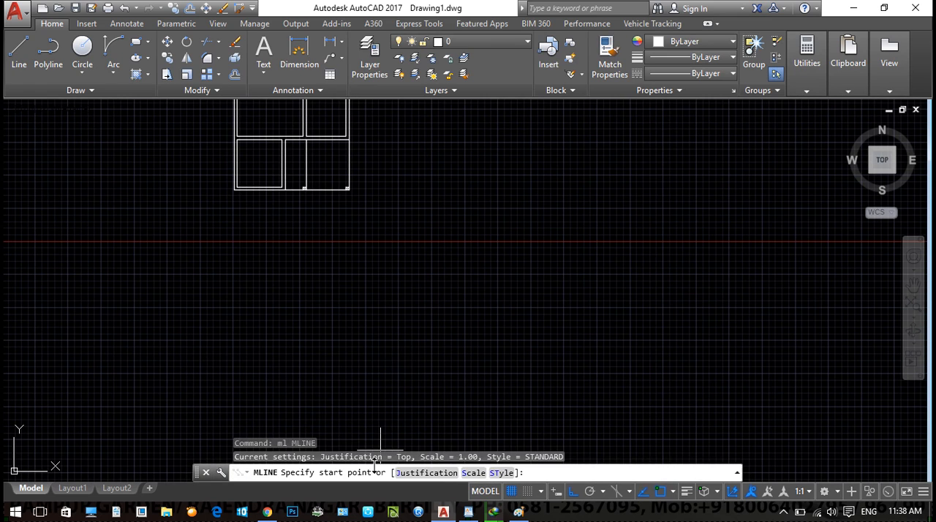
left_click(502, 474)
type("elevation")
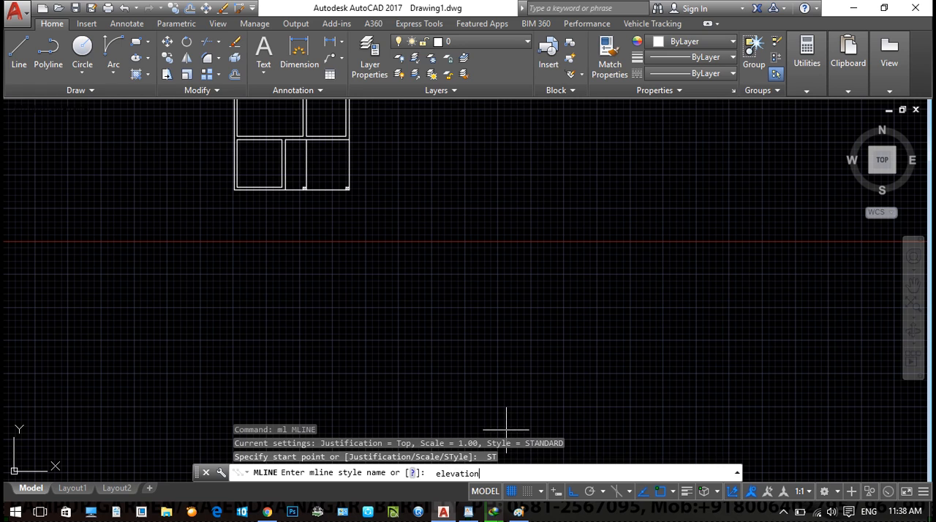
key("Return")
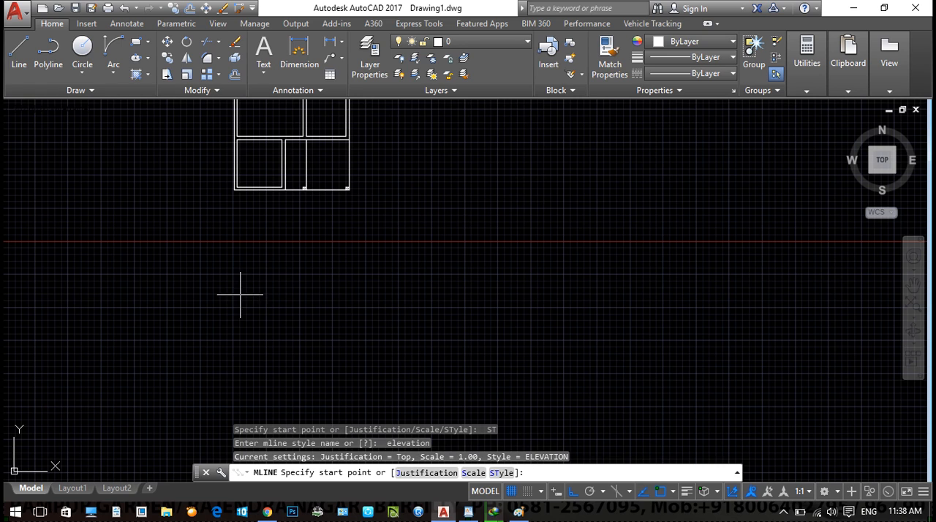
left_click(195, 348)
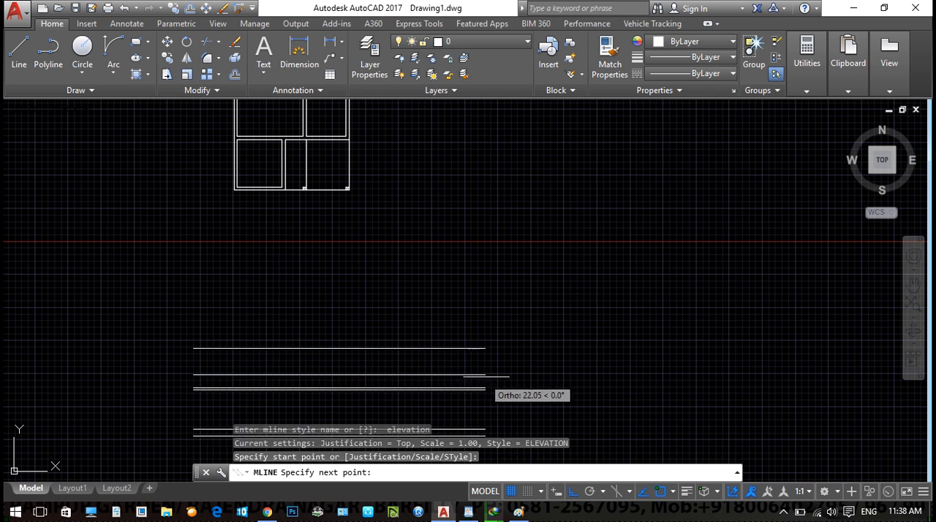
left_click(512, 376)
key("Escape")
scroll(340, 315, "down", 4)
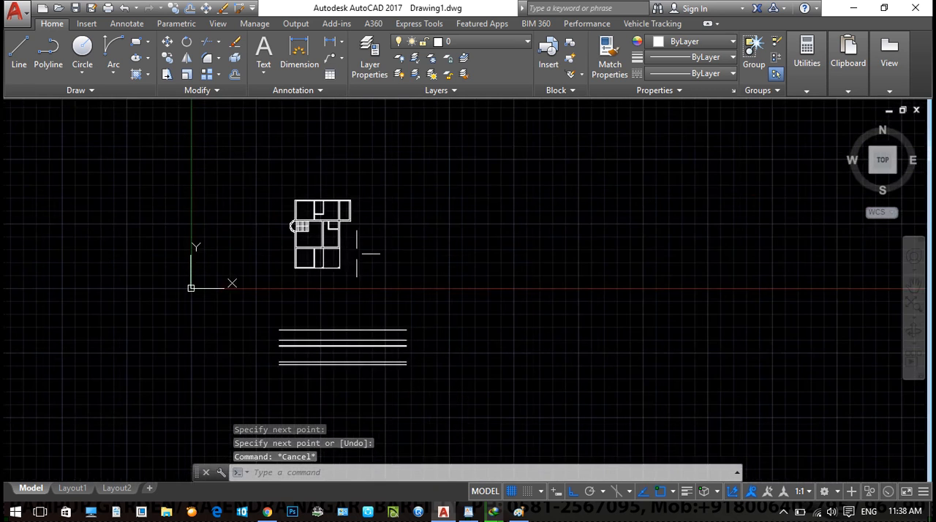
- Place vertical construction lines through the front wall's left corner, the partition end and the two front columns' right corners
type("xl")
key("Return")
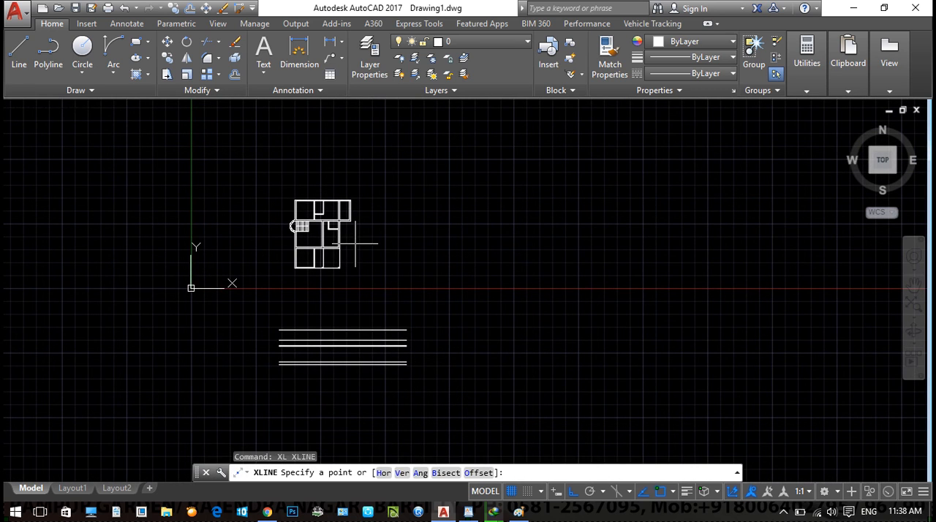
type("v")
key("Return")
scroll(230, 203, "up", 6)
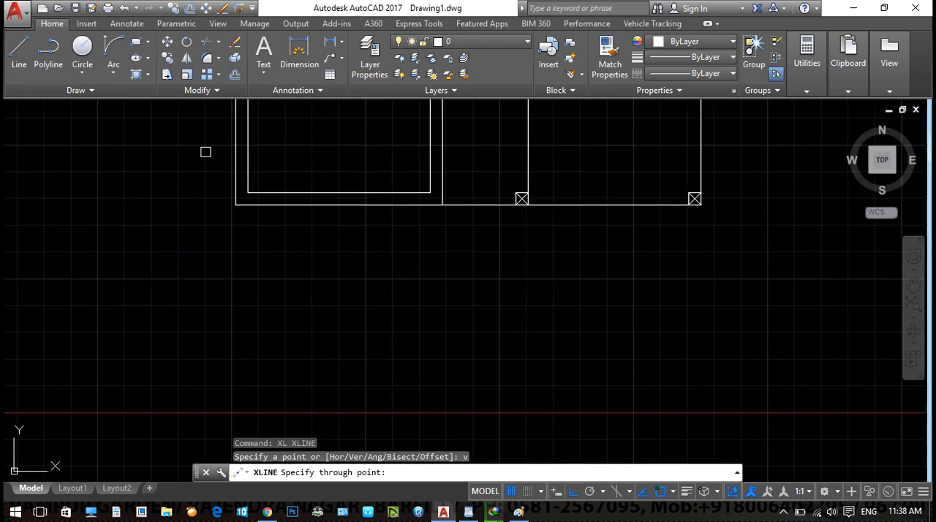
left_click(235, 204)
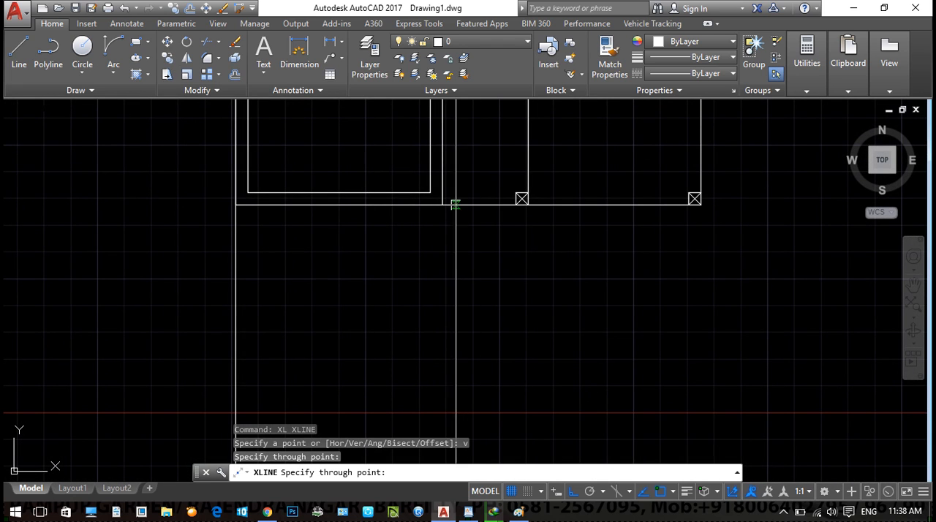
left_click(442, 205)
left_click(524, 204)
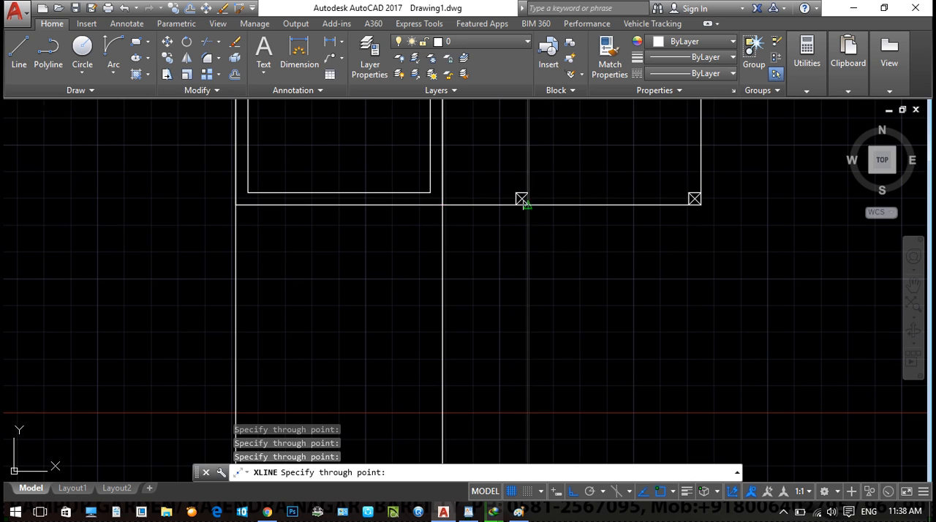
left_click(699, 204)
- Add vertical construction lines through the plan's outermost right corner and the outer edge of the curved staircase wall
scroll(453, 322, "down", 4)
scroll(539, 242, "up", 3)
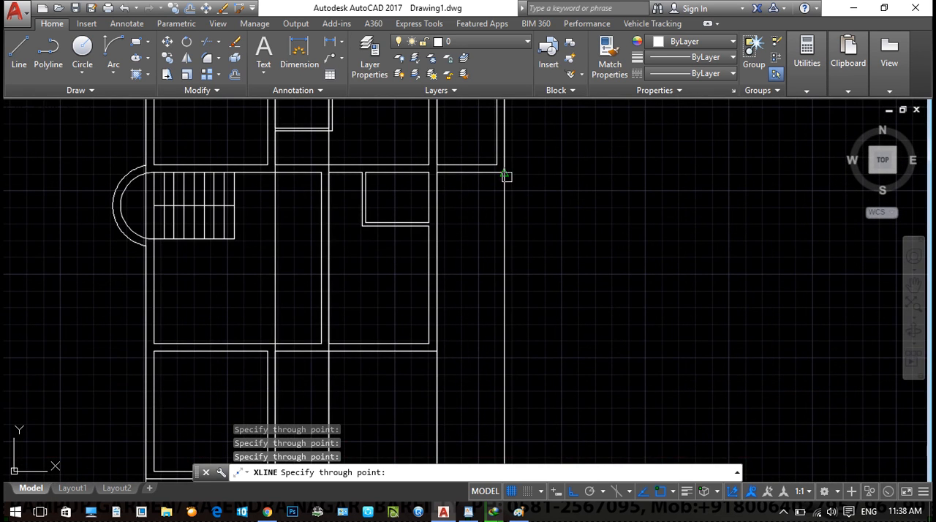
left_click(113, 205)
key("Escape")
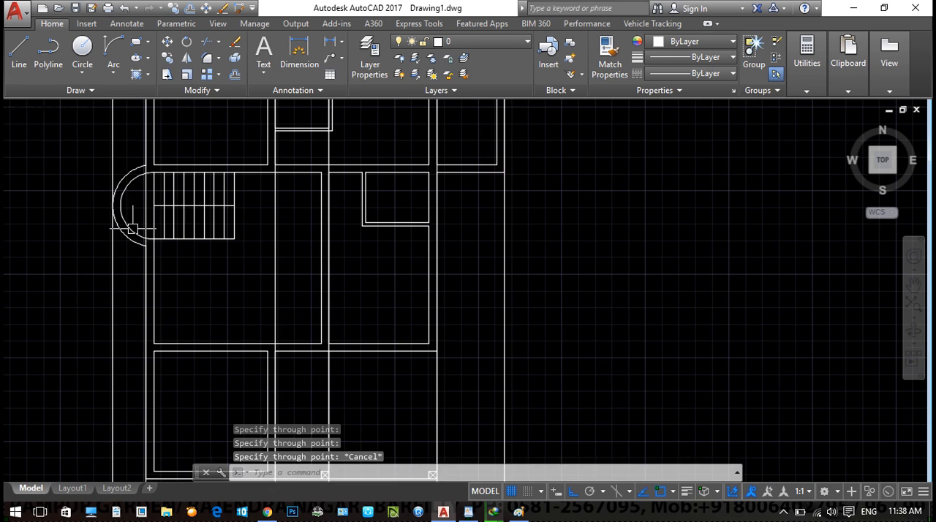
- Try to trim the construction lines and the multiline's overhanging ends to the elevation's rectangular outline
scroll(133, 229, "down", 4)
middle_click_drag(246, 413, 221, 240)
middle_click_drag(188, 341, 206, 307)
key("Escape")
key("Escape")
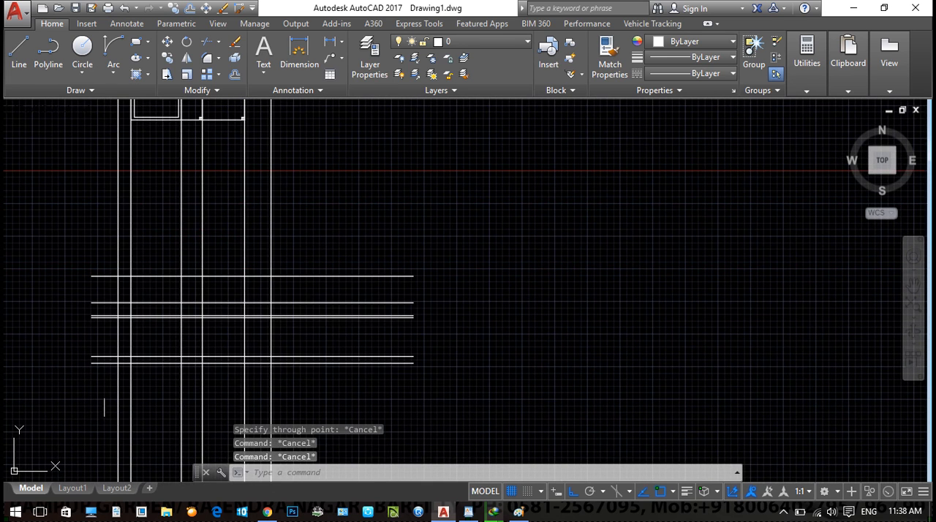
type("tr")
key("Return")
key("Return")
left_click(349, 387)
left_click(339, 268)
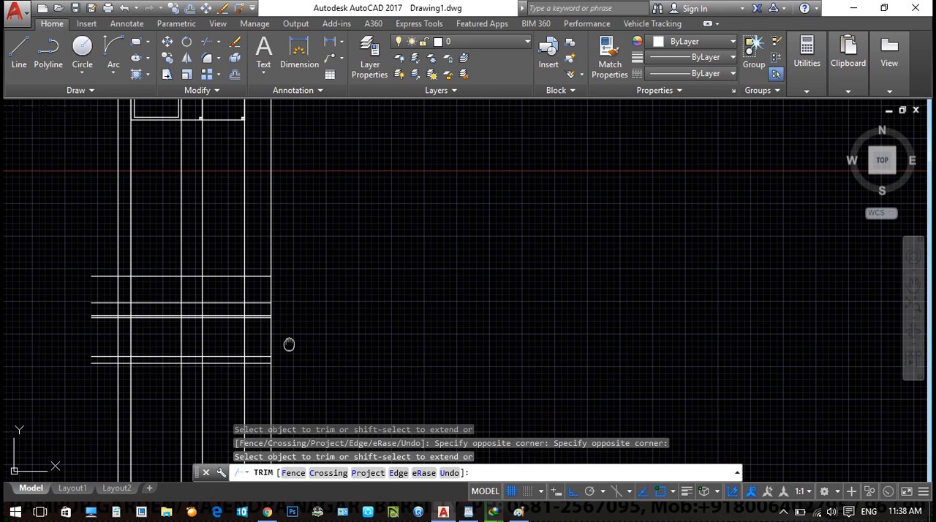
middle_click_drag(288, 345, 310, 292)
left_click(86, 207)
left_click(150, 380)
left_click(90, 395)
left_click(430, 333)
left_click(394, 212)
left_click(137, 196)
middle_click_drag(275, 179, 283, 288)
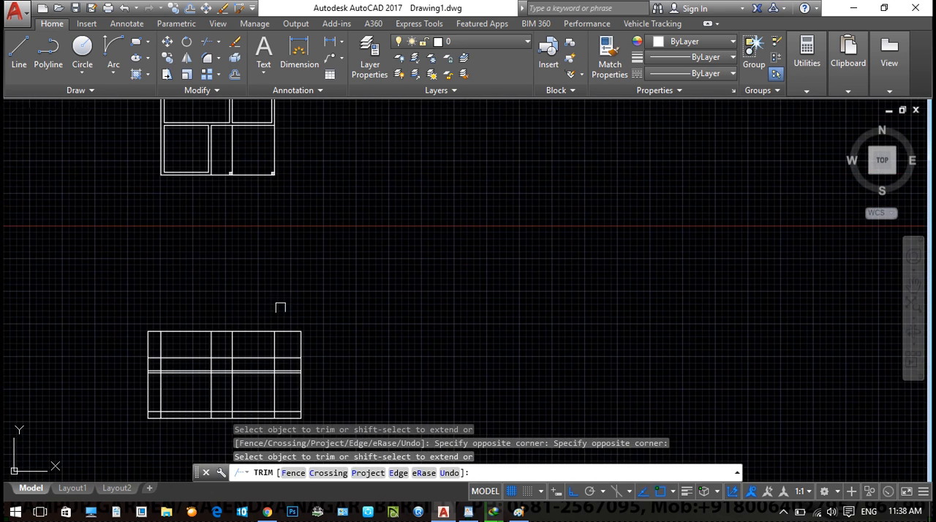
- Try trimming single bays of the multiline inside the elevation grid and undo all the trims
scroll(194, 341, "up", 4)
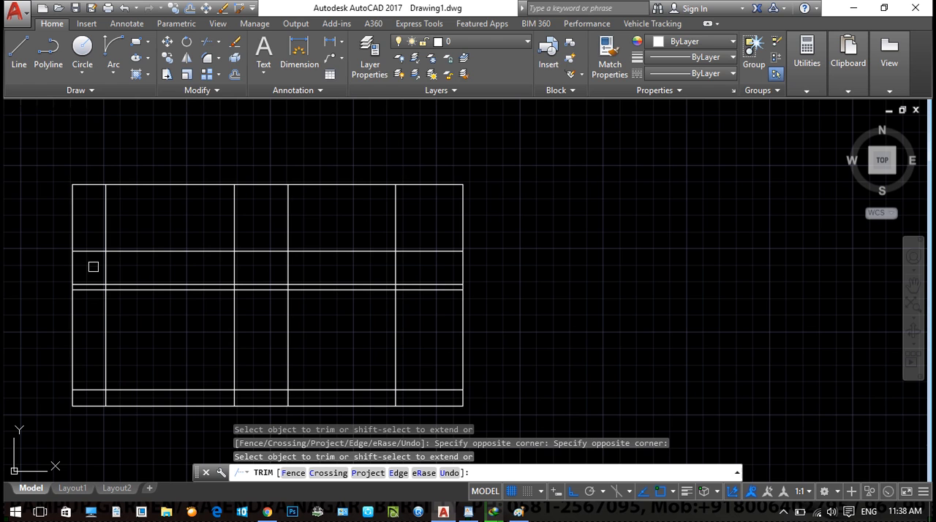
scroll(230, 267, "down", 3)
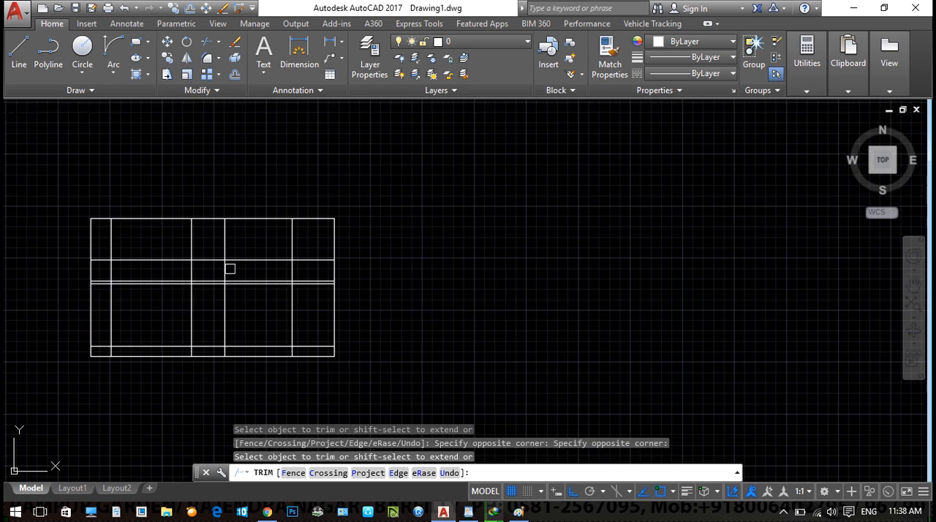
middle_click_drag(230, 268, 229, 410)
middle_click_drag(233, 238, 227, 383)
left_click(202, 132)
middle_click_drag(203, 290, 204, 35)
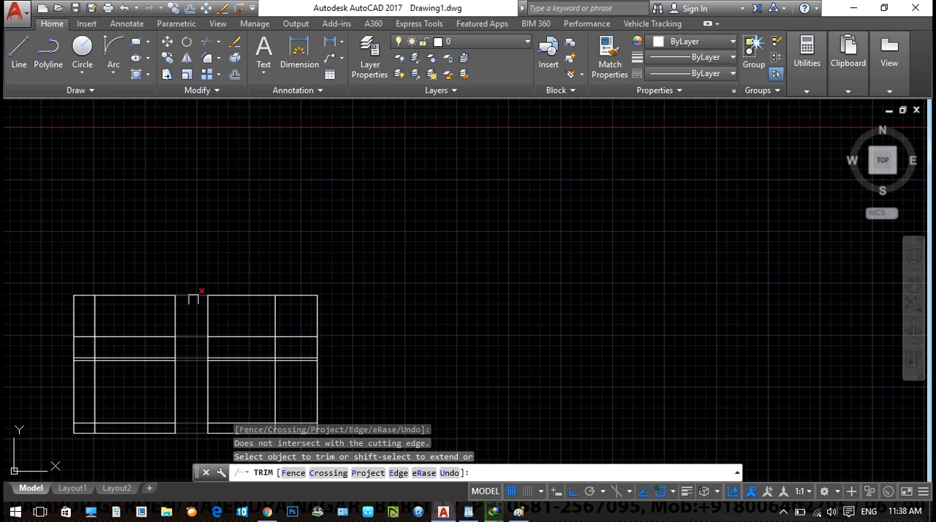
left_click(303, 295)
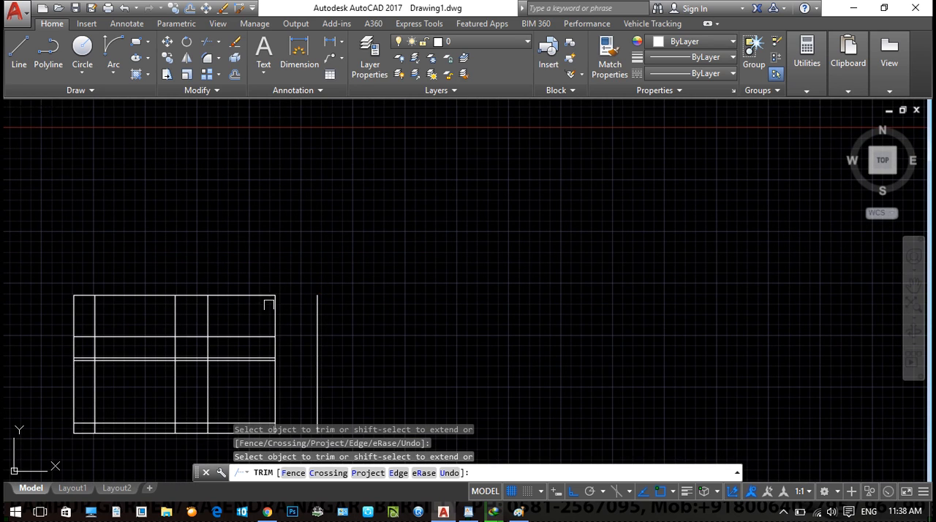
middle_click_drag(290, 341, 302, 239)
left_click(270, 322)
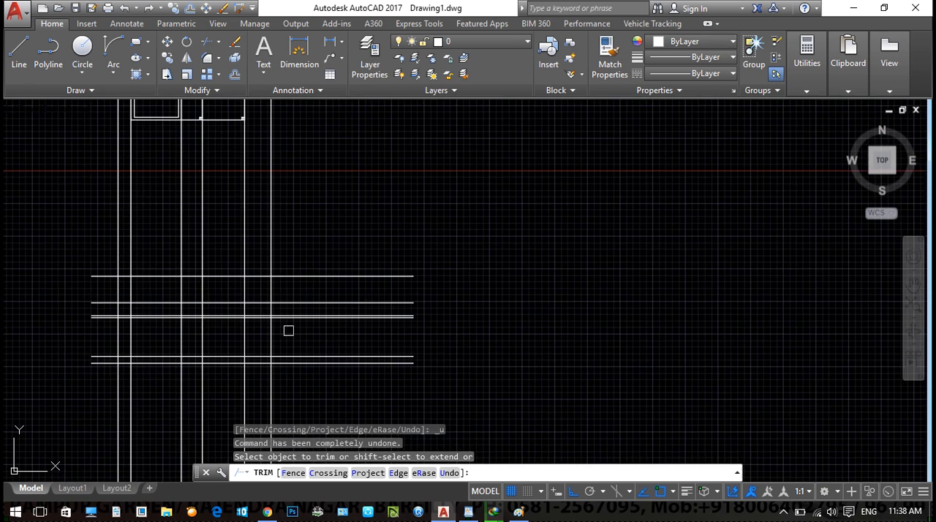
key("Escape")
key("Escape")
- Trim the vertical construction lines above the elevation's top level line
type("tr")
key("Return")
key("Return")
left_click(292, 245)
left_click(6, 205)
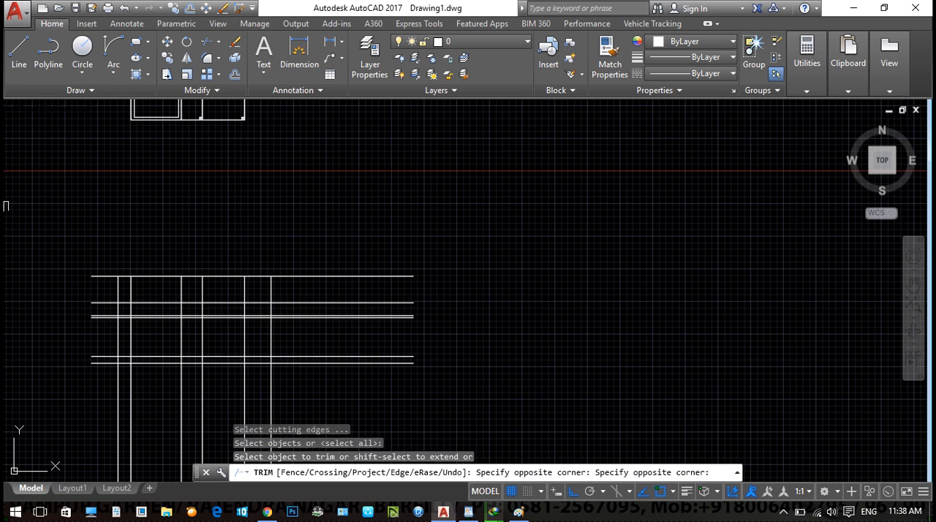
- Trim the construction lines below the base level and the multiline ends beyond the outermost vertical lines
middle_click_drag(303, 406, 313, 317)
left_click(313, 315)
left_click(82, 326)
left_click(366, 302)
left_click(346, 180)
left_click(70, 143)
left_click(123, 336)
key("Escape")
key("Escape")
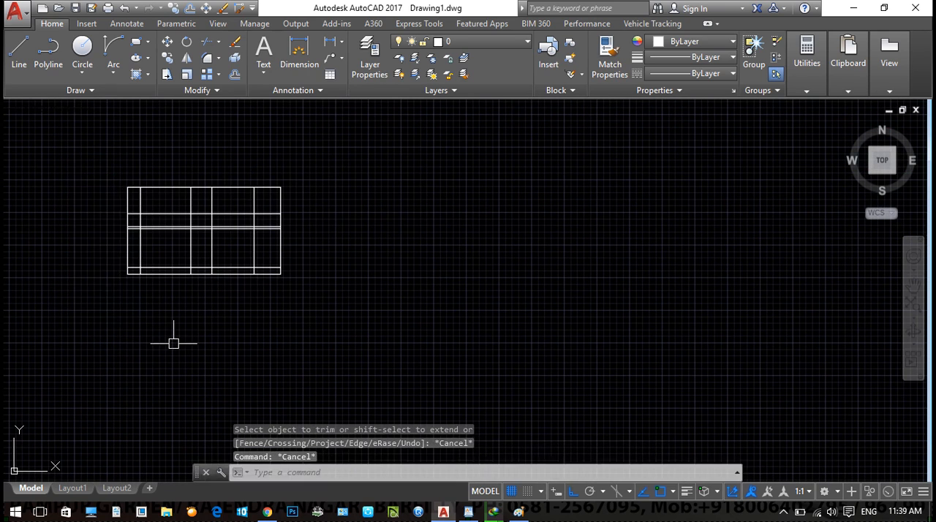
- Explode the elevation multiline into separate level lines
left_click(237, 228)
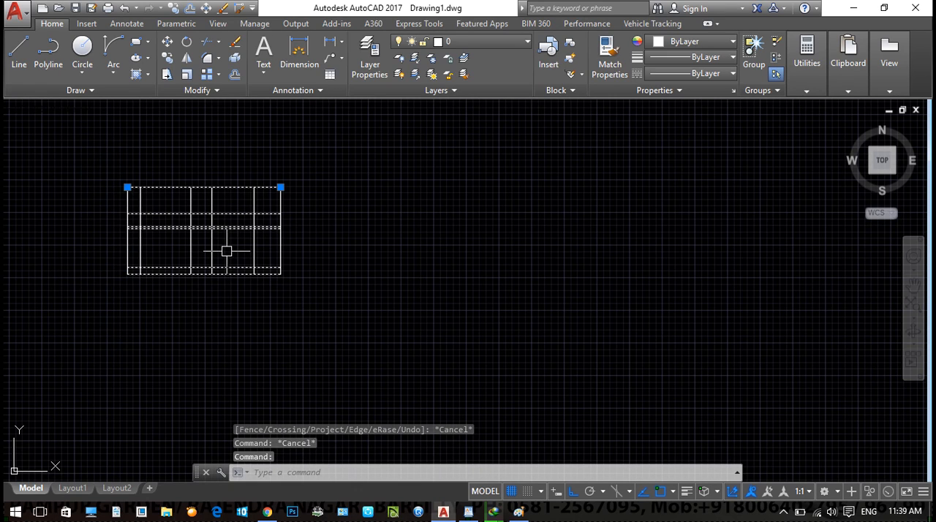
type("x")
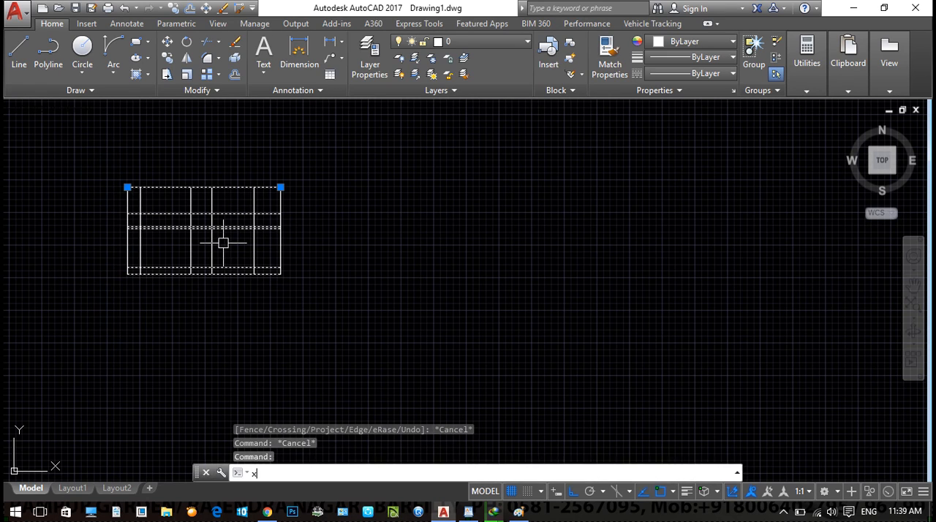
key("Return")
scroll(265, 193, "up", 2)
left_click(267, 183)
key("Escape")
left_click(271, 224)
key("Escape")
- Trim away the elevation's uppermost storey to the right of the third vertical line
type("tr")
key("Return")
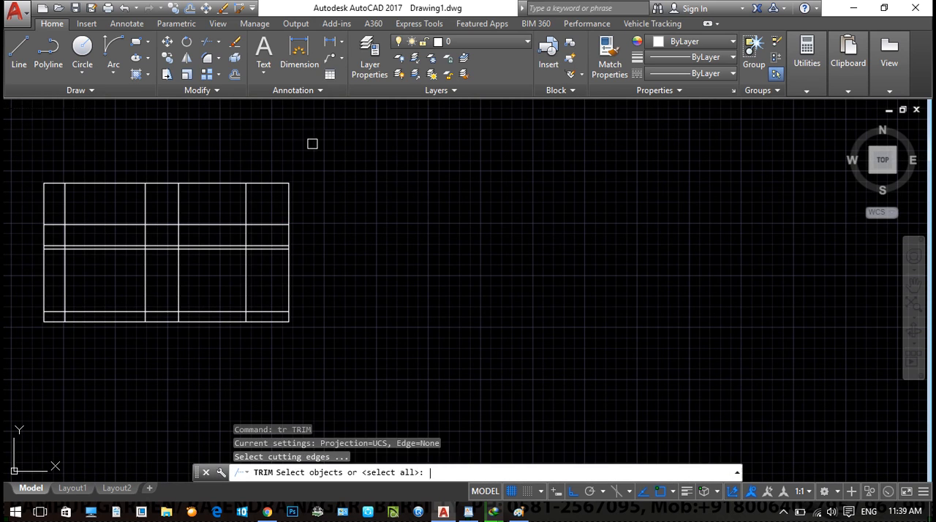
key("Return")
left_click(349, 146)
left_click(166, 210)
- Try to trim vertical segments in the elevation's left bays and undo the trim
scroll(259, 234, "up", 2)
left_click(261, 230)
left_click(111, 228)
middle_click_drag(200, 225, 292, 227)
key("ctrl+z")
- Trim the inner verticals in the parapet band's left part and the upper level lines crossing the staircase bay
scroll(255, 238, "down", 2)
middle_click_drag(129, 233, 264, 241)
scroll(264, 240, "up", 4)
left_click(327, 233)
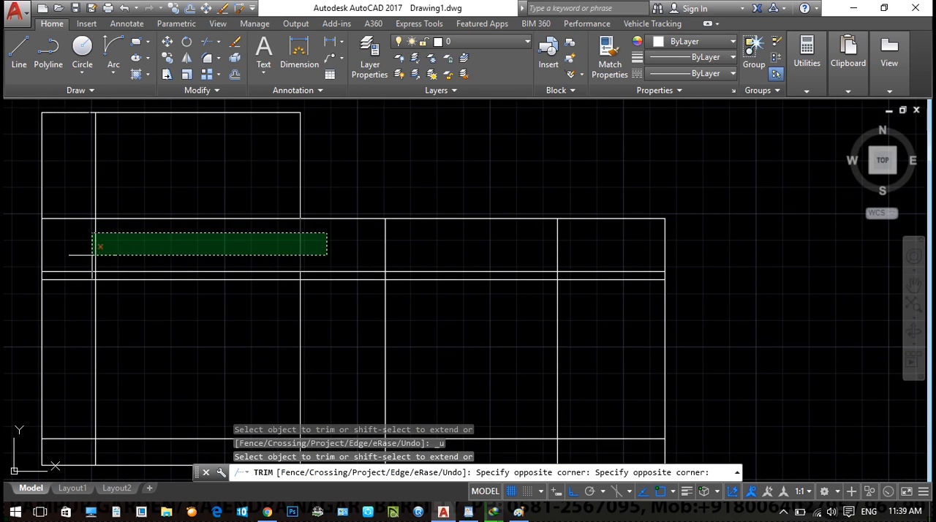
left_click(121, 250)
left_click(67, 203)
left_click(67, 305)
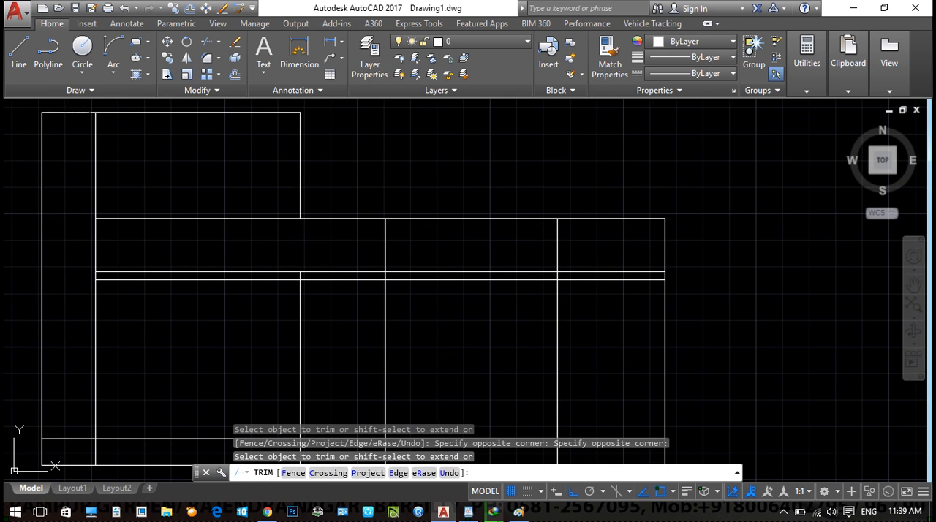
scroll(237, 250, "down", 2)
middle_click_drag(378, 328, 303, 319)
key("Escape")
key("Escape")
- Compare the floor plan's front walls, columns and staircase with the elevation below it
middle_click_drag(446, 366, 449, 345)
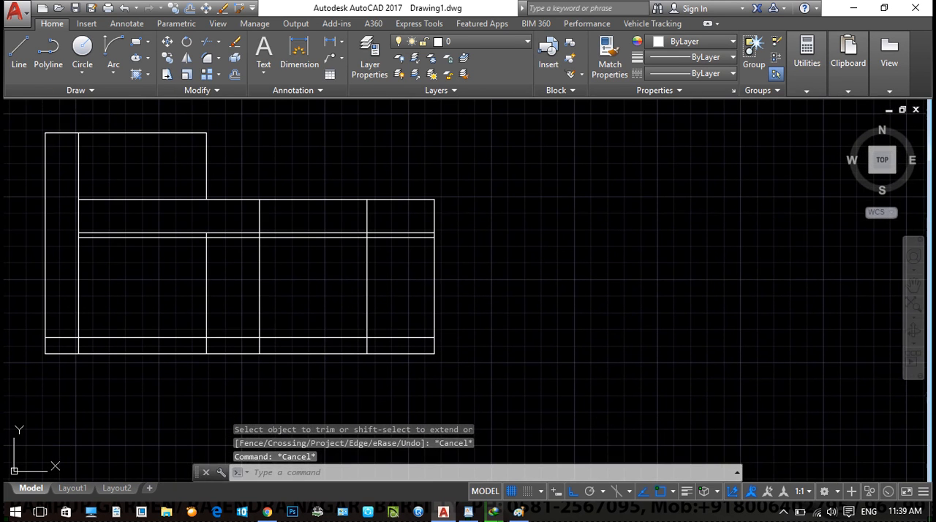
middle_click_drag(363, 327, 364, 361)
middle_click_drag(156, 320, 240, 320)
scroll(275, 175, "down", 2)
middle_click_drag(275, 172, 266, 365)
middle_click_drag(233, 198, 237, 460)
middle_click_drag(207, 390, 183, 182)
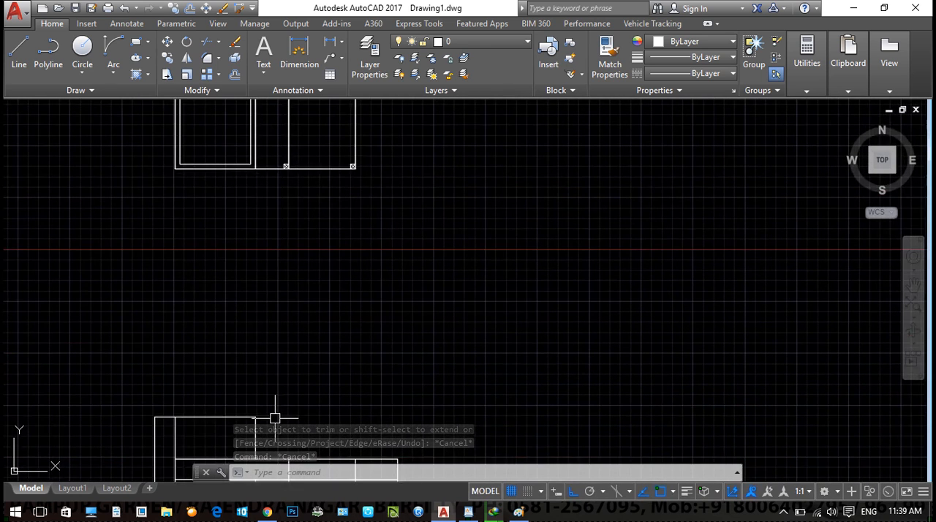
middle_click_drag(139, 380, 126, 250)
middle_click_drag(307, 348, 234, 473)
middle_click_drag(136, 196, 130, 309)
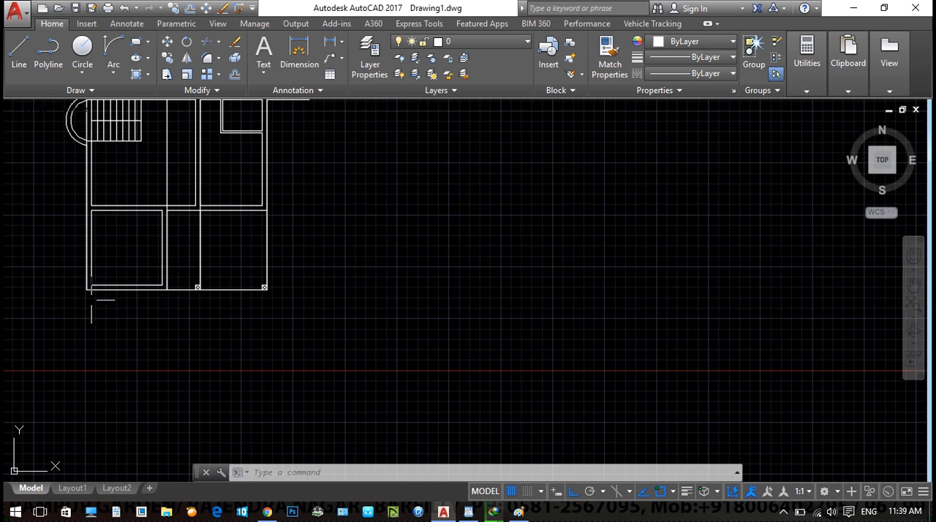
middle_click_drag(296, 346, 242, 44)
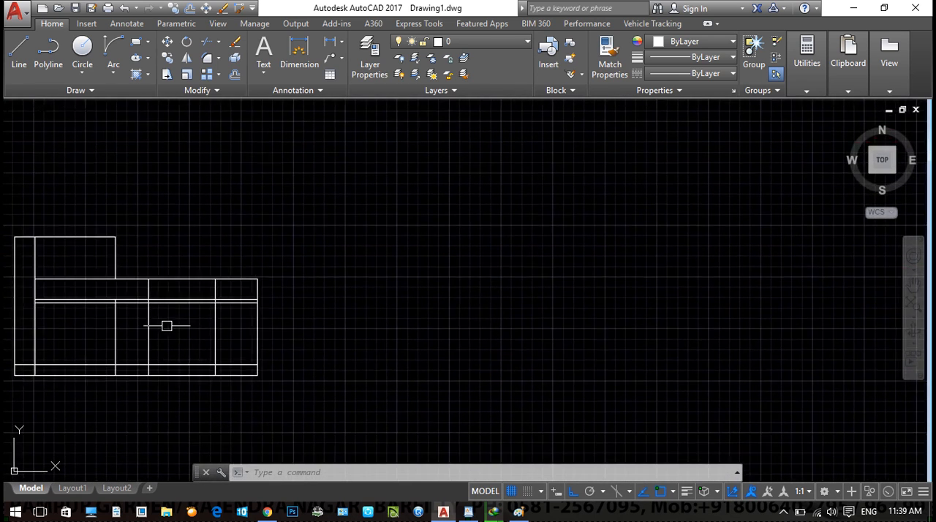
- Draw a small step at the parapet's upper-right corner, running 0.01 outward and then 0.01 upward
scroll(166, 323, "up", 2)
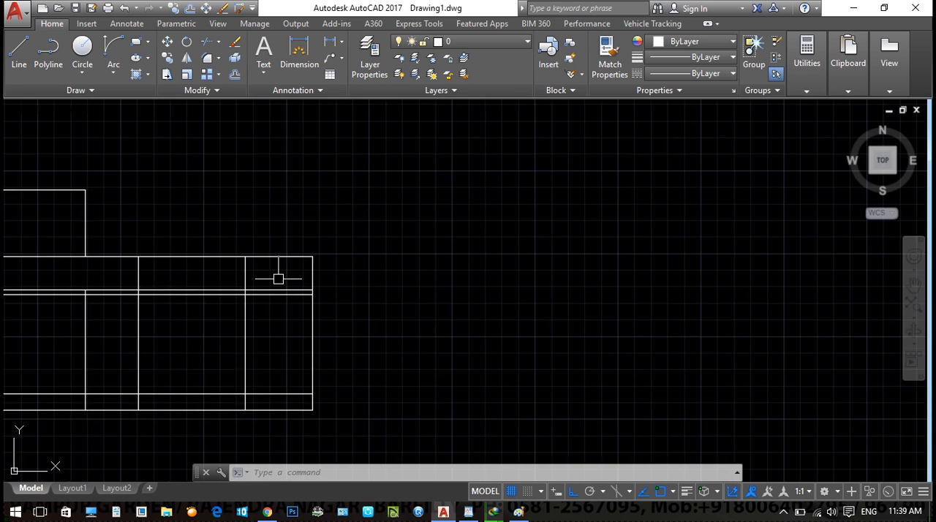
scroll(290, 275, "up", 8)
middle_click_drag(324, 274, 300, 365)
type("l")
key("Return")
scroll(422, 261, "up", 4)
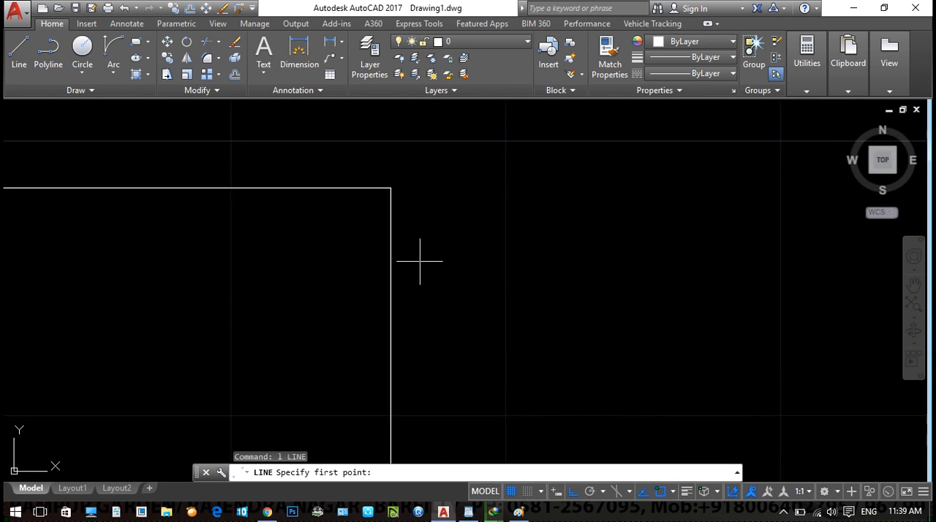
left_click(371, 257)
type(".1")
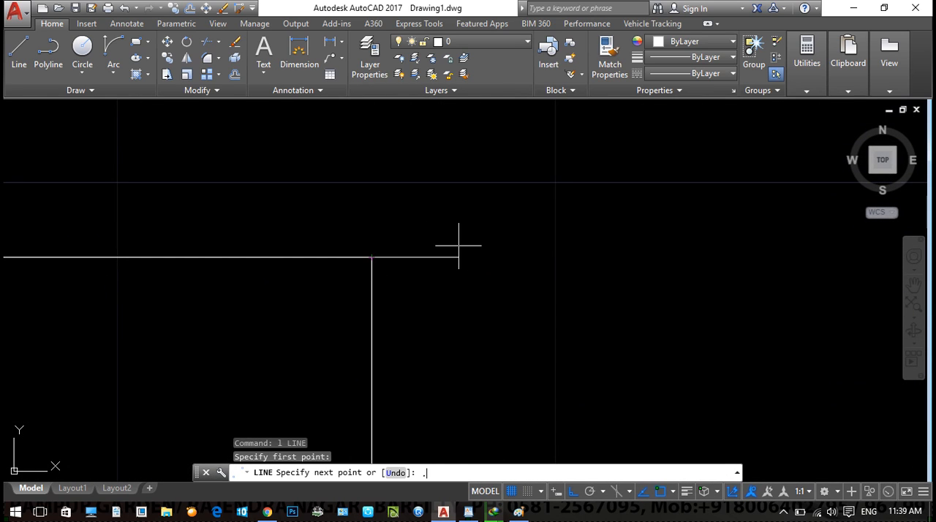
key("Return")
key("ctrl+z")
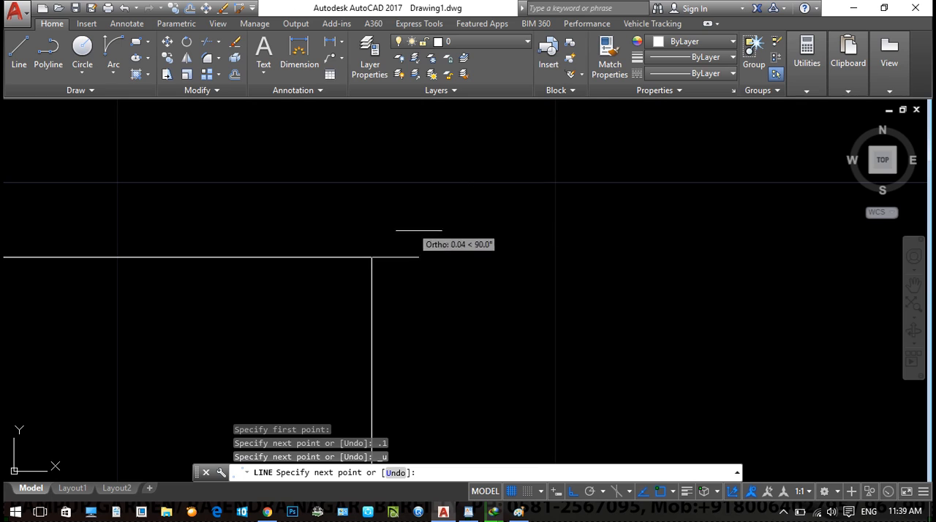
type(".01")
key("Return")
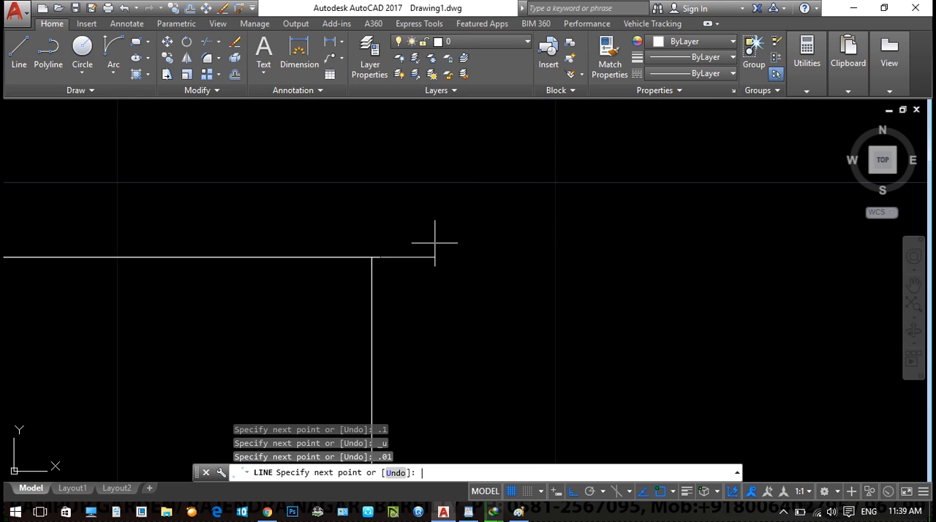
type(".01")
key("Return")
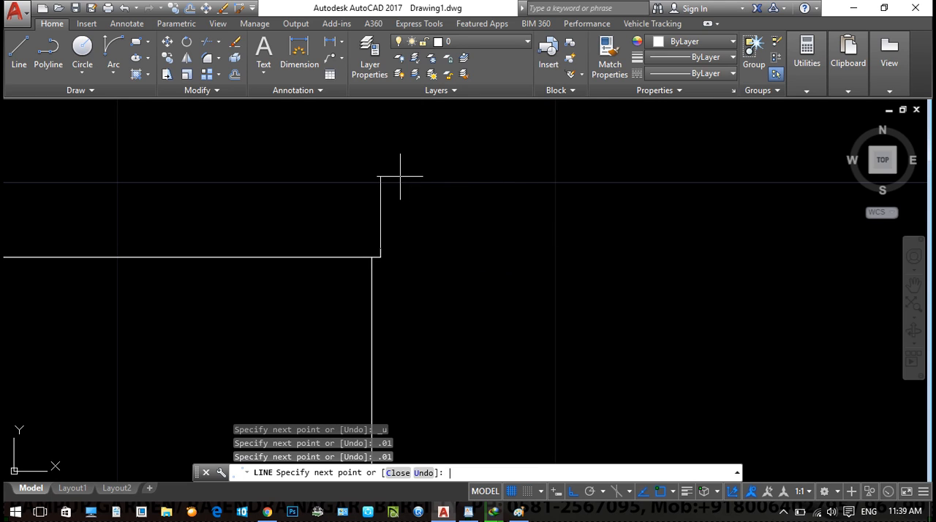
key("Escape")
- Copy the small step diagonally up and outward end to end to build a five-step cornice profile
scroll(366, 242, "up", 3)
left_click(362, 219)
left_click(465, 293)
type("co")
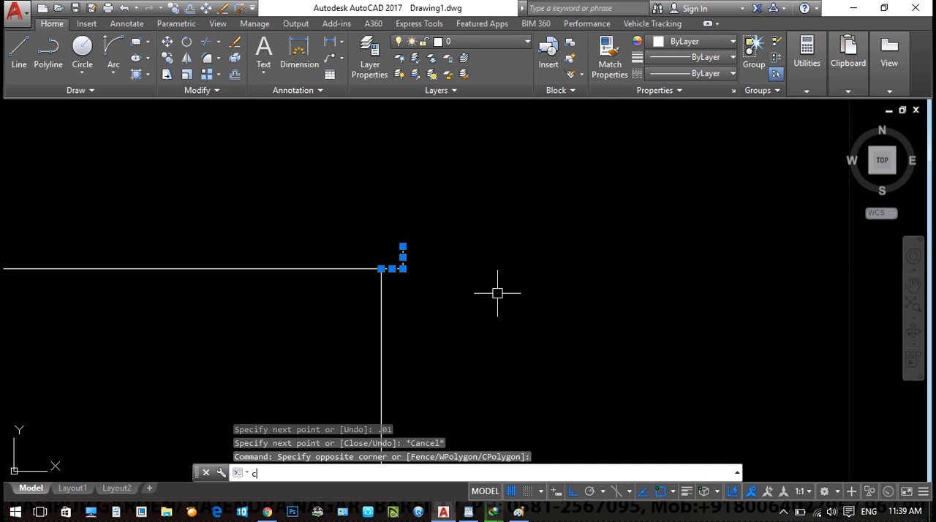
key("Return")
left_click(381, 268)
left_click(403, 247)
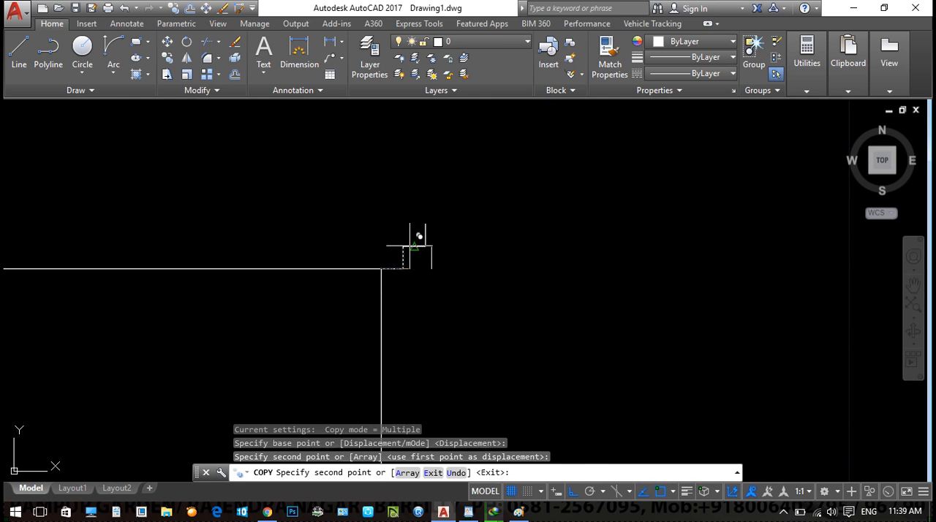
left_click(425, 225)
left_click(470, 179)
key("Escape")
- Copy the stepped profile from the parapet's right corner to the tops of the two inner verticals
scroll(514, 253, "down", 4)
left_click(387, 300)
left_click(622, 161)
scroll(585, 212, "down", 2)
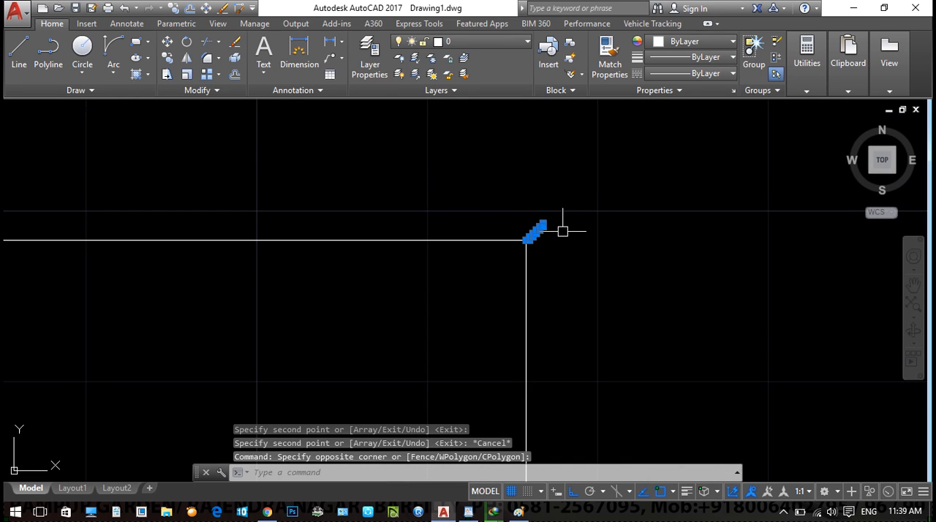
type("co")
key("Return")
scroll(504, 241, "up", 4)
left_click(578, 232)
scroll(450, 271, "down", 5)
middle_click_drag(88, 272, 577, 268)
scroll(553, 268, "up", 3)
left_click(486, 263)
scroll(428, 293, "down", 3)
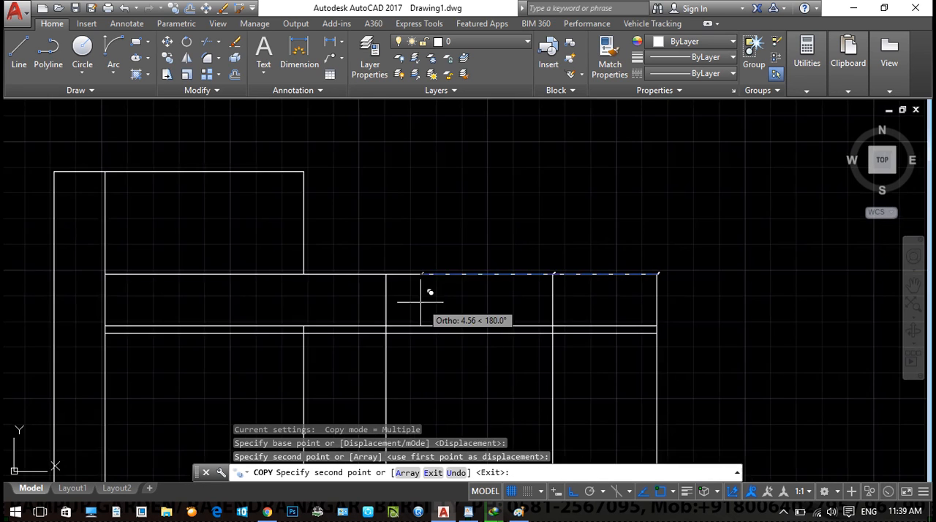
scroll(526, 244, "up", 3)
key("Escape")
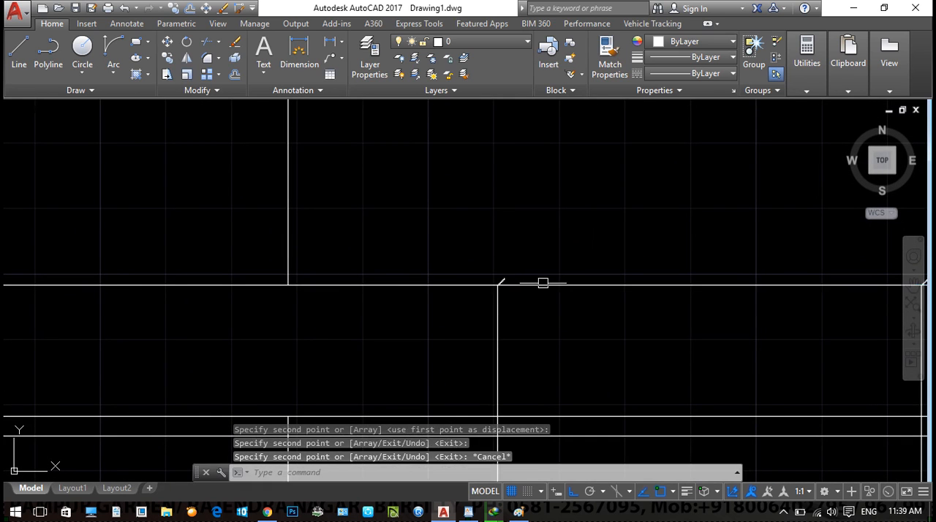
- Mirror the stepped profile at the left inner vertical to create a reversed copy, keeping the original
left_click(382, 240)
left_click(599, 334)
scroll(606, 351, "down", 2)
type("mi")
key("Return")
scroll(474, 318, "up", 2)
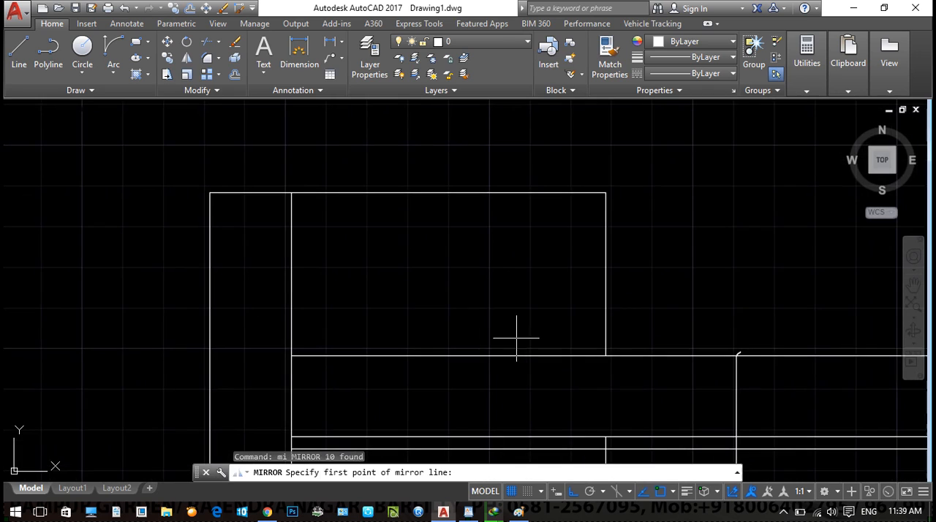
key("Return")
scroll(291, 325, "up", 4)
- Move the mirrored stepped profile so its lower end meets the left end of the parapet's top line
left_click(152, 368)
left_click(202, 405)
middle_click_drag(225, 391, 293, 307)
scroll(307, 319, "up", 4)
type("m")
key("Return")
scroll(180, 332, "up", 2)
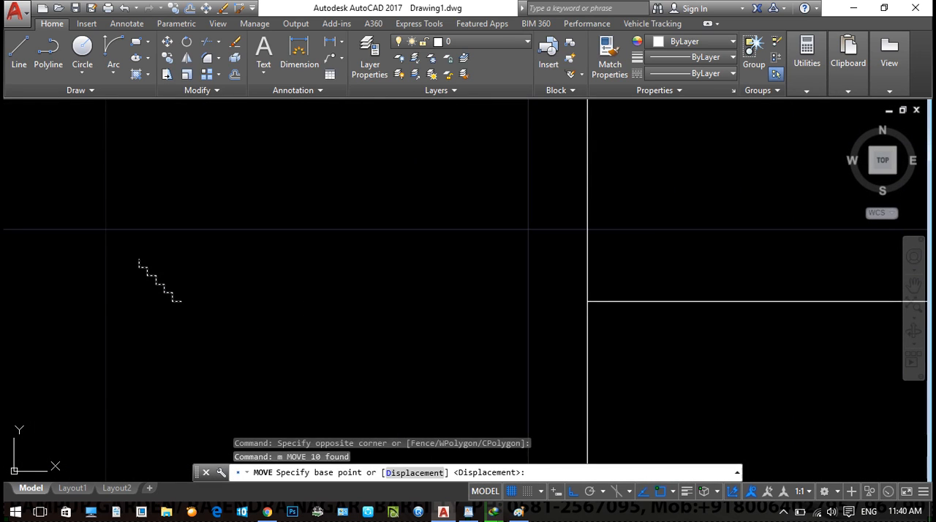
left_click(180, 313)
left_click(436, 313)
key("Escape")
key("Escape")
- Offset the parapet's top line upward five times at 0.01 spacing
middle_click_drag(746, 362, 521, 364)
key("BackSpace")
type("o")
key("Return")
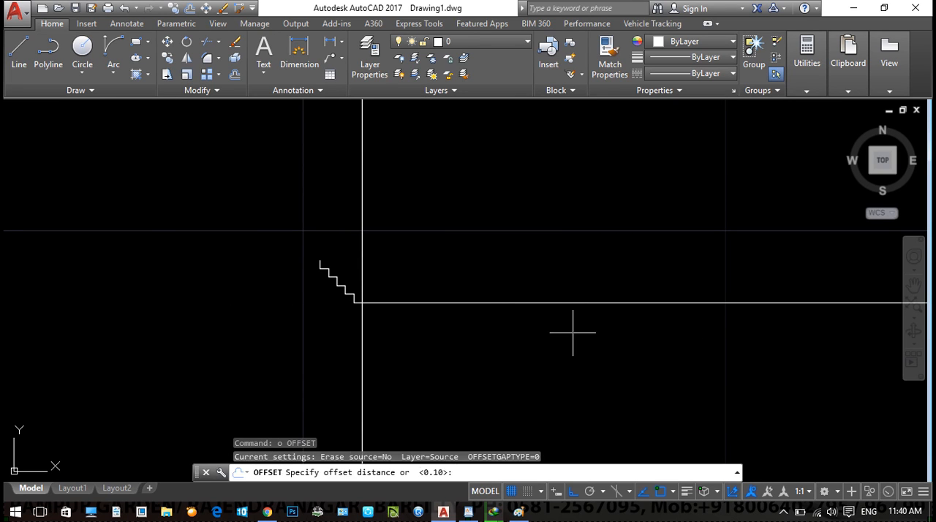
type(".05")
key("Return")
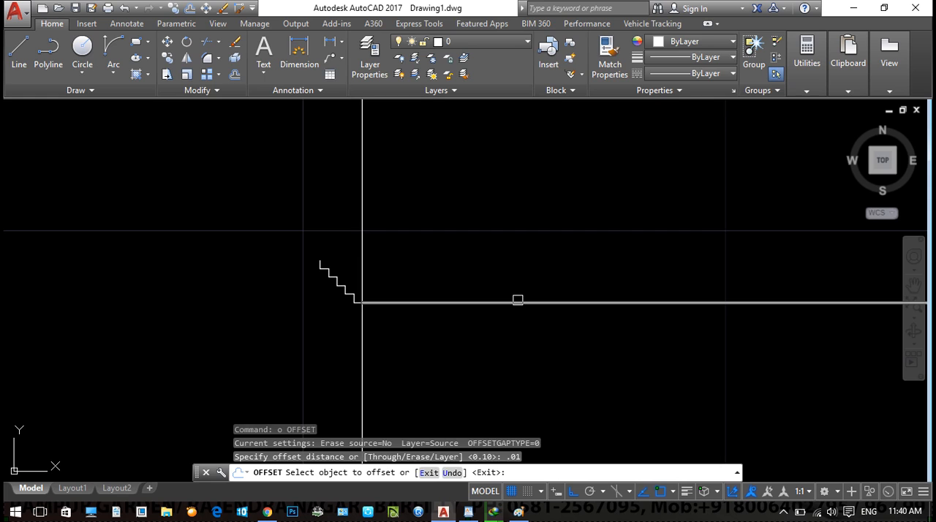
left_click(517, 302)
left_click(479, 279)
left_click(480, 294)
left_click(481, 270)
left_click(482, 286)
left_click(482, 261)
left_click(483, 277)
left_click(483, 265)
left_click(483, 269)
left_click(482, 263)
key("Escape")
key("Escape")
- Extend the offset cornice lines leftward to meet the mirrored stepped profile
type("ex")
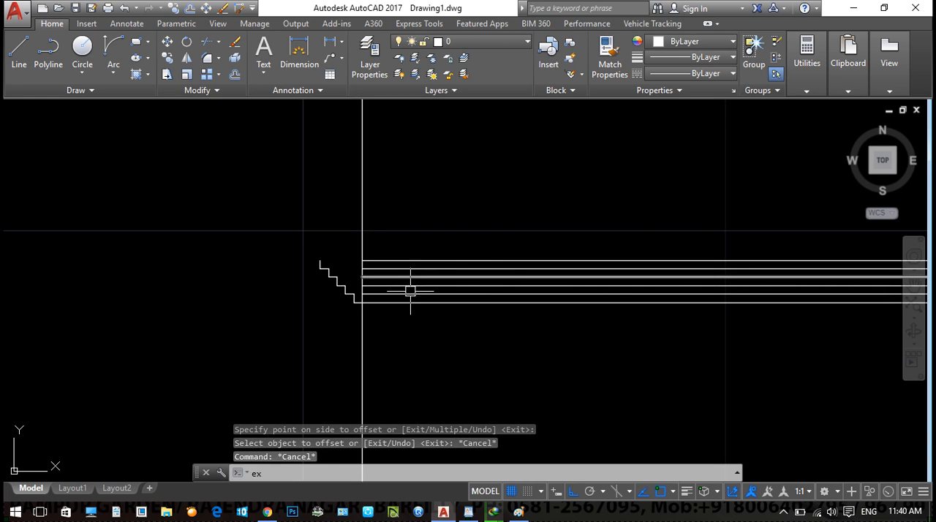
key("Return")
key("Return")
scroll(409, 291, "up", 4)
left_click(427, 210)
left_click(373, 317)
left_click(366, 207)
left_click(366, 208)
left_click(365, 218)
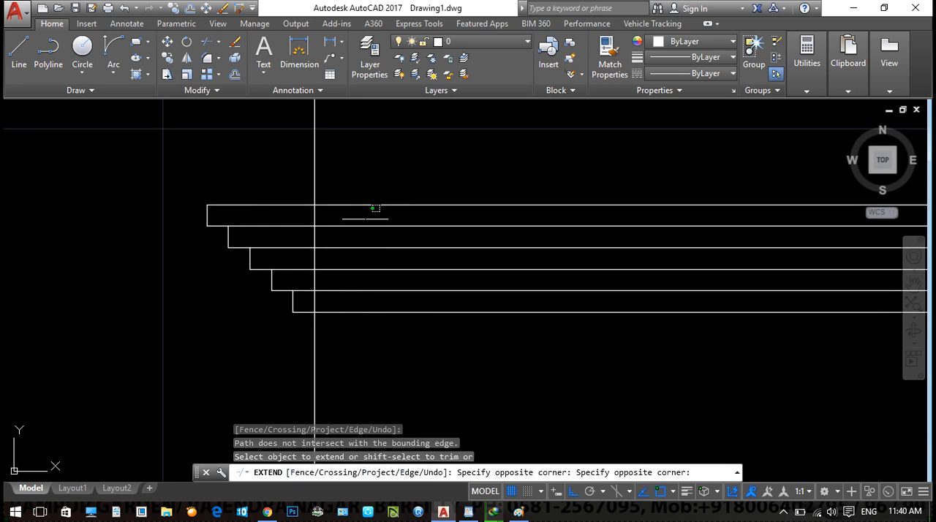
left_click(366, 198)
- Trim the vertical line segments crossing the stepped cornice band at its left end
left_click(314, 211)
left_click(313, 213, "shift")
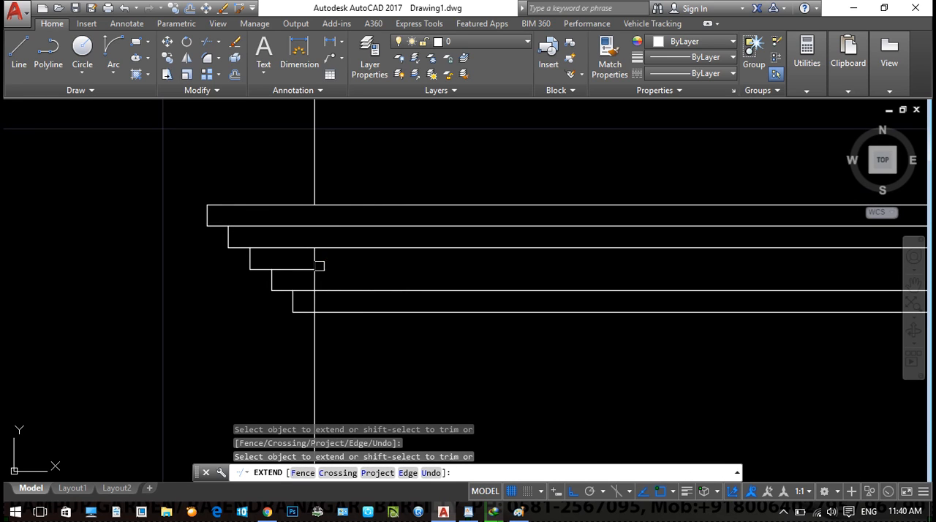
type("z")
key("Return")
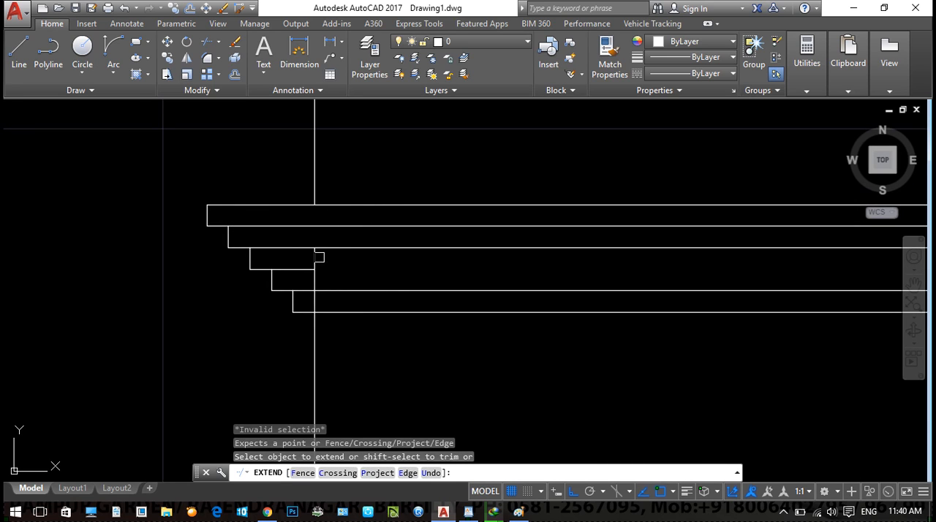
left_click(314, 255)
left_click(318, 306, "shift")
scroll(384, 310, "down", 10)
scroll(470, 319, "up", 4)
left_click(720, 247)
- Extend the offset cornice lines to the stepped profile at the parapet's right end
scroll(720, 246, "down", 3)
middle_click_drag(636, 294, 269, 276)
scroll(269, 276, "up", 6)
middle_click_drag(629, 338, 397, 259)
mouse_move(591, 282)
middle_mouse_down()
mouse_move(257, 270)
mouse_move(193, 284)
middle_mouse_up()
scroll(193, 284, "down", 10)
scroll(273, 292, "up", 4)
middle_click_drag(273, 292, 60, 302)
middle_click_drag(526, 305, 125, 300)
scroll(512, 285, "down", 4)
scroll(529, 276, "up", 10)
key("Escape")
type("ex")
key("Return")
key("Return")
left_click(493, 215)
left_click(457, 353)
scroll(590, 285, "down", 5)
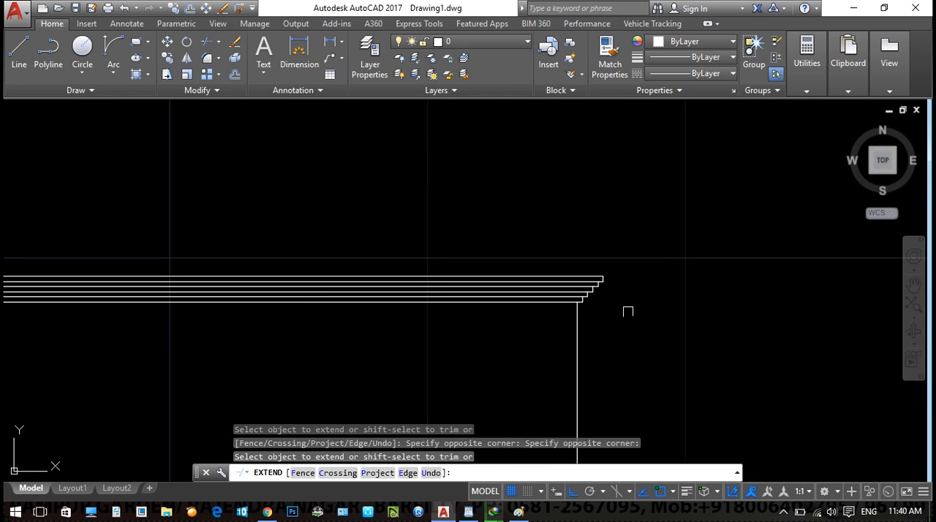
key("Escape")
- Examine the stepped cornice band and its profiles along the length of the parapet
scroll(582, 329, "down", 4)
middle_click_drag(375, 370, 505, 266)
scroll(505, 266, "down", 3)
scroll(368, 264, "up", 4)
middle_click_drag(314, 284, 354, 303)
scroll(364, 232, "up", 8)
middle_click_drag(58, 283, 202, 334)
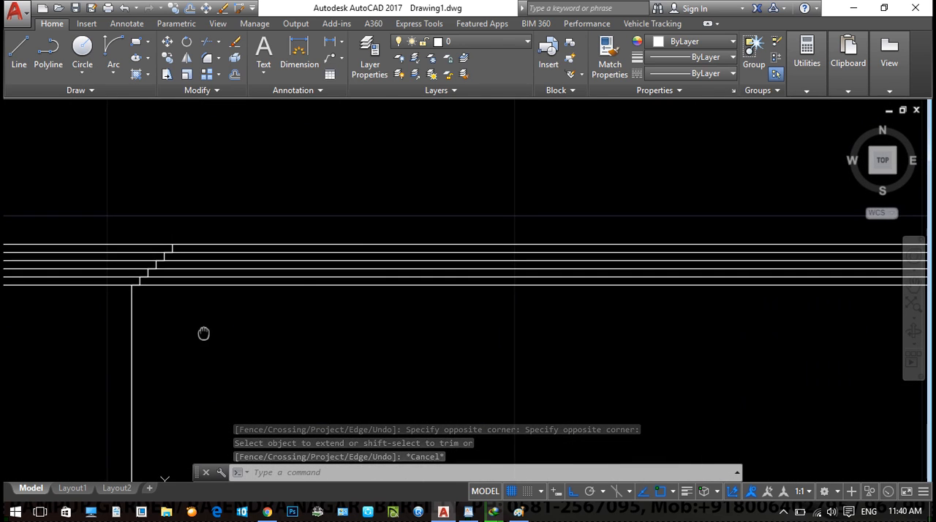
scroll(613, 297, "down", 6)
middle_click_drag(444, 354, 143, 329)
scroll(518, 290, "up", 4)
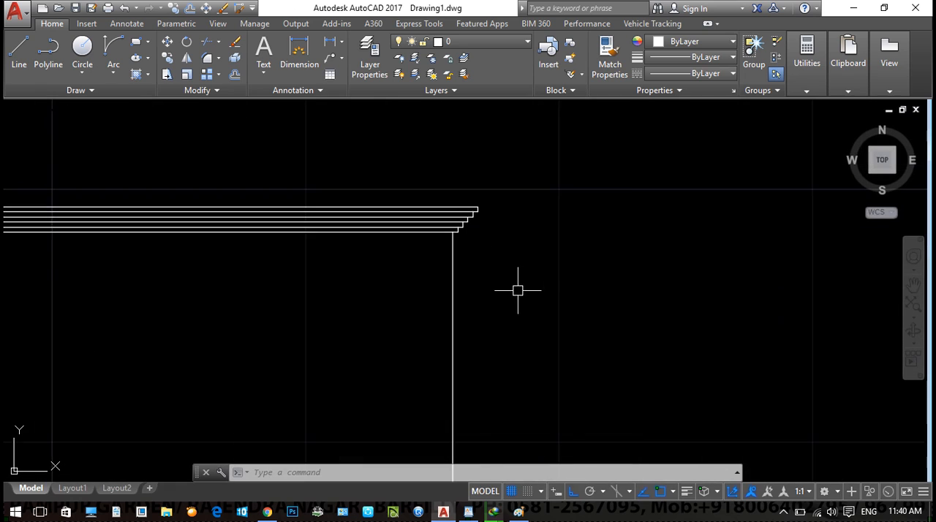
- Draw a three-sided panel about 0.7 deep below the cornice in the parapet's right bay
scroll(474, 293, "down", 2)
middle_click_drag(474, 294, 479, 203)
key("Escape")
key("Escape")
type("l")
key("Return")
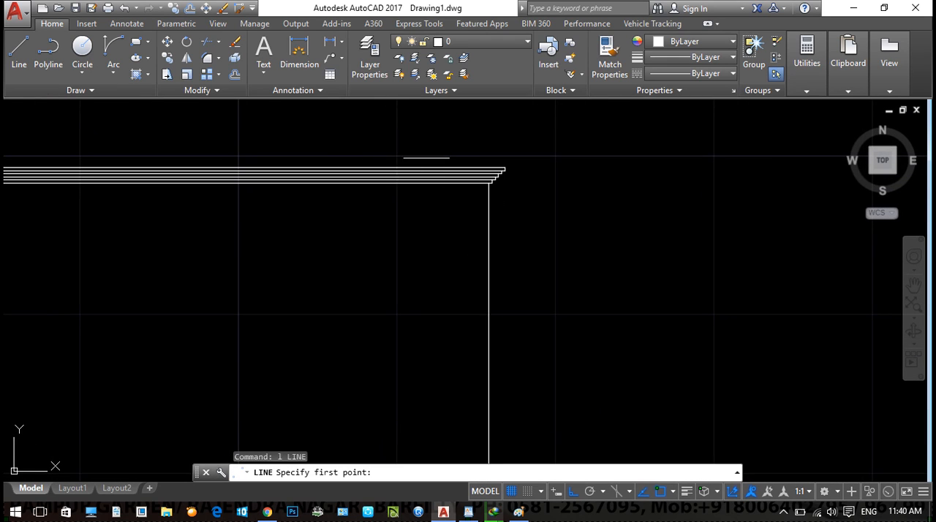
left_click(400, 184)
middle_click_drag(402, 293, 429, 176)
scroll(422, 206, "down", 2)
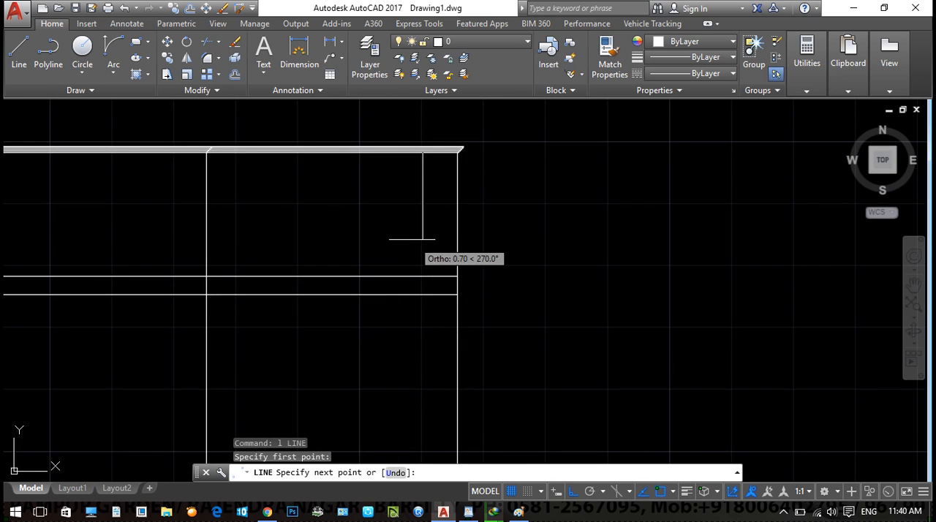
left_click(423, 244)
left_click(213, 243)
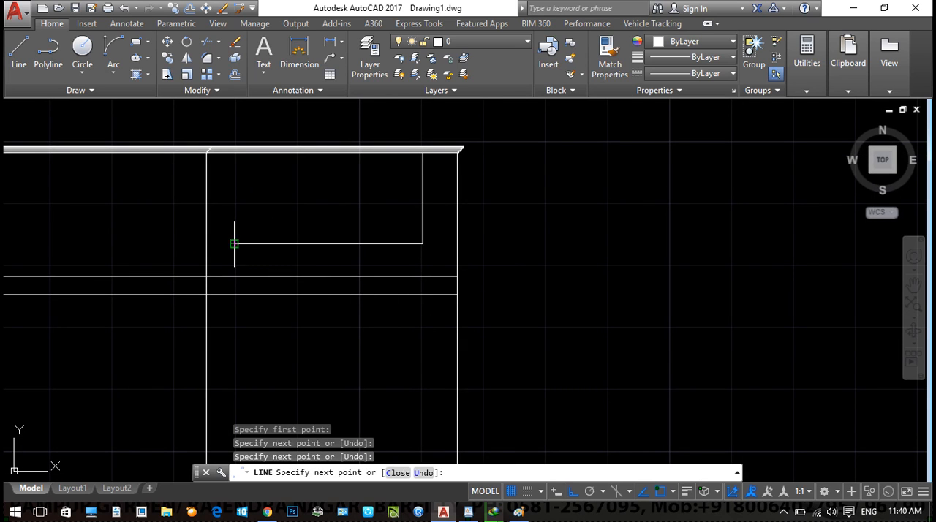
scroll(212, 168, "up", 2)
left_click(242, 125)
key("Escape")
- Copy the stepped profile from the right bay's left vertical to the new panel's upper-left corner
middle_click_drag(224, 168, 291, 263)
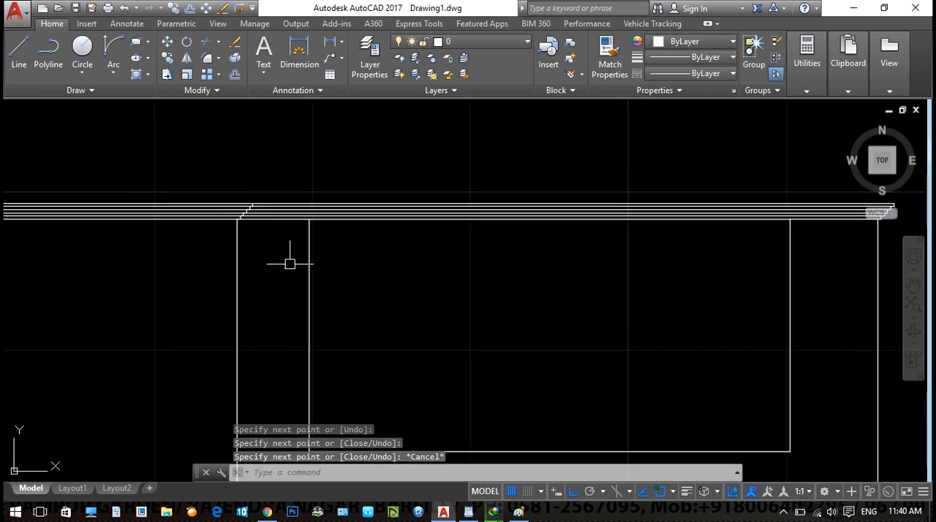
scroll(242, 201, "up", 2)
left_click(156, 178)
left_click(308, 261)
type("co")
key("Return")
scroll(229, 239, "up", 2)
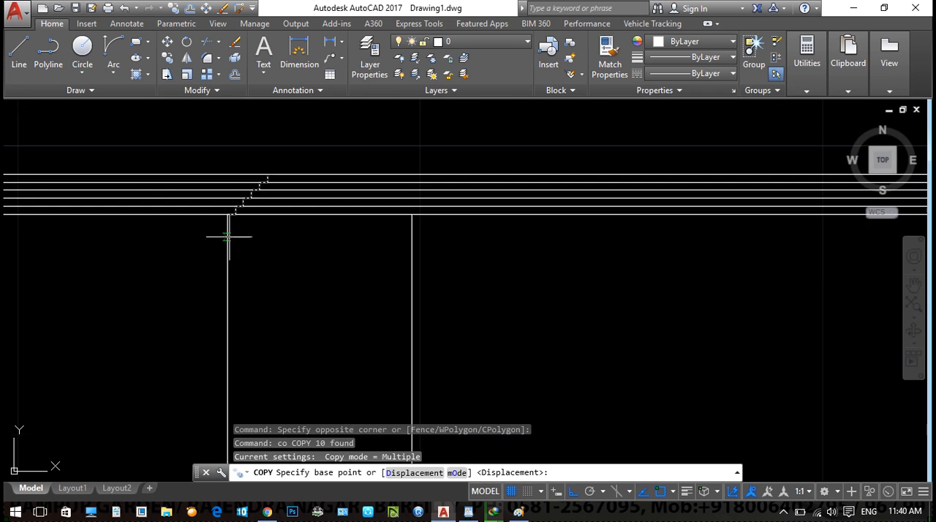
left_click(227, 218)
left_click(413, 210)
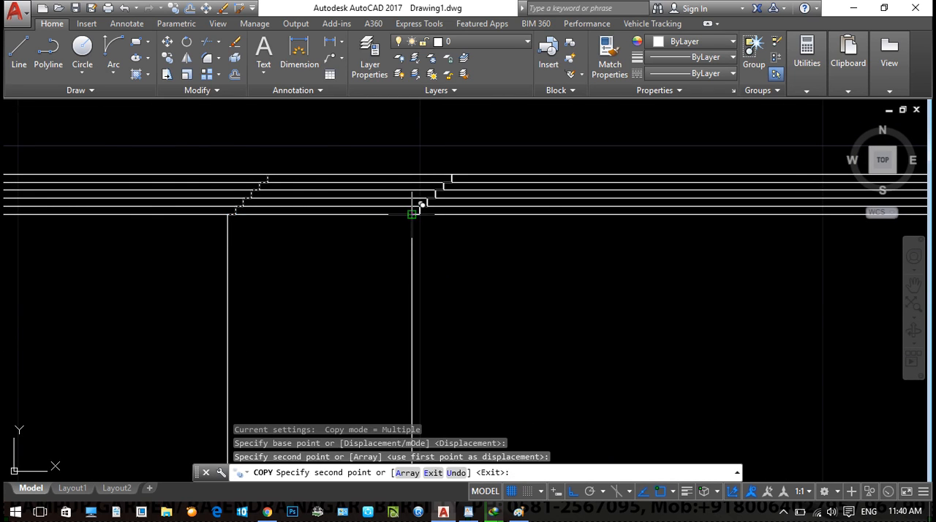
key("Escape")
key("Escape")
key("Escape")
type("tr")
key("Return")
- Mirror the stepped profile about the right-bay panel's vertical centreline to its upper-right corner, keeping the original
key("Return")
scroll(545, 271, "down", 4)
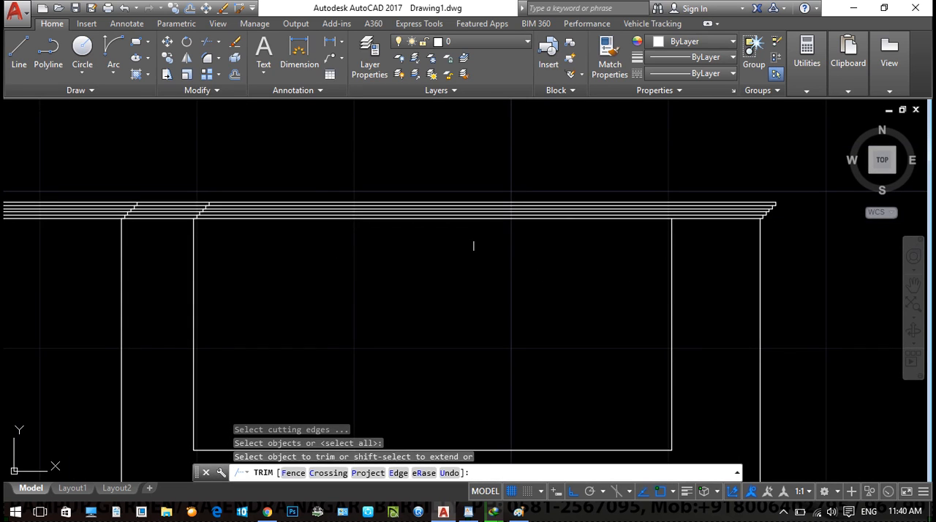
key("Escape")
key("Escape")
left_click(176, 168)
left_click(237, 268)
type("mi")
key("Return")
middle_click_drag(349, 272, 358, 182)
left_click(441, 360)
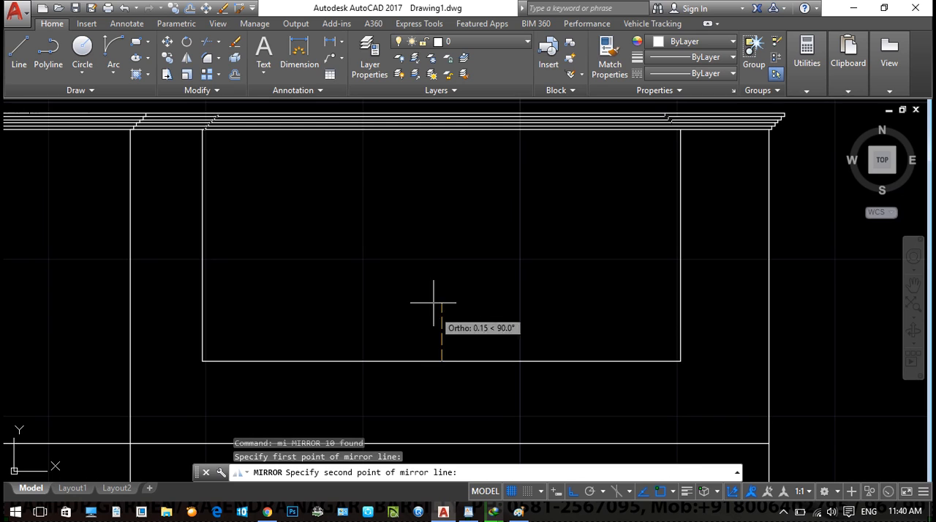
left_click(437, 296)
key("Return")
key("Escape")
- Trim away the cornice lines between the two mirrored stepped profiles above the right bay's panel
mouse_move(487, 230)
middle_mouse_down()
mouse_move(464, 278)
mouse_move(460, 219)
mouse_move(351, 246)
middle_mouse_up()
type("tr")
key("Return")
key("Return")
left_click(479, 249)
left_click(443, 140)
key("Escape")
- Draw a three-sided panel about 0.7 deep below the cornice in the bay just left of the right bay
key("Escape")
scroll(457, 225, "down", 4)
key("Escape")
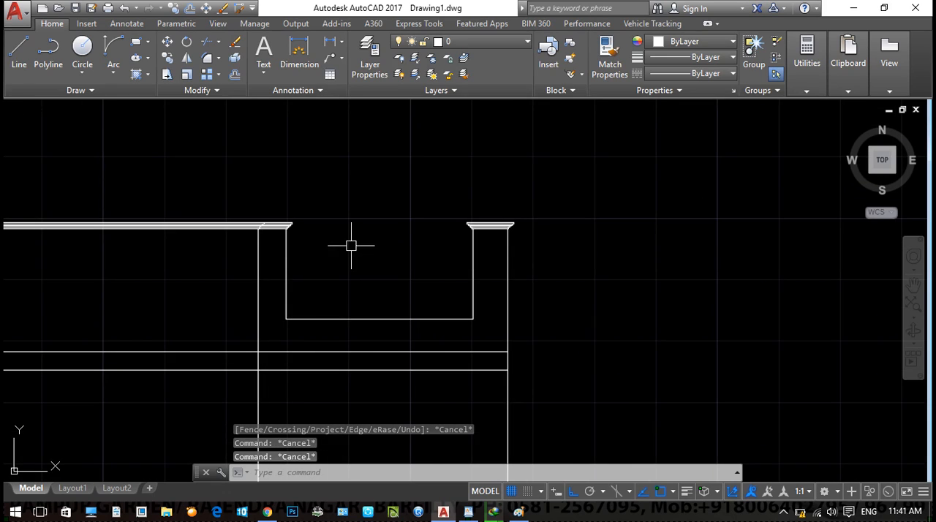
middle_click_drag(353, 246, 340, 247)
scroll(351, 246, "up", 2)
scroll(451, 244, "down", 2)
middle_click_drag(451, 244, 508, 238)
scroll(446, 232, "down", 2)
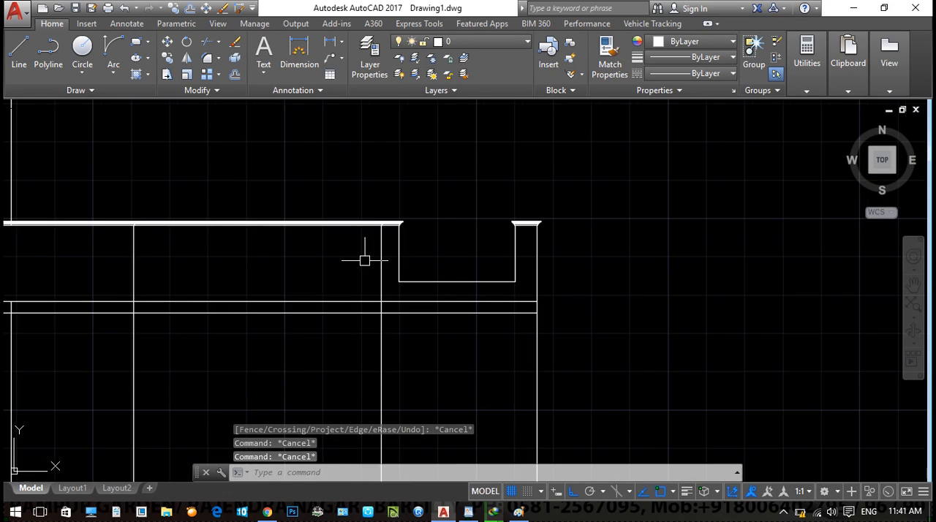
middle_click_drag(347, 263, 438, 237)
key("Escape")
type("l")
key("Return")
scroll(253, 201, "up", 4)
middle_click_drag(283, 230, 265, 173)
scroll(597, 193, "down", 2)
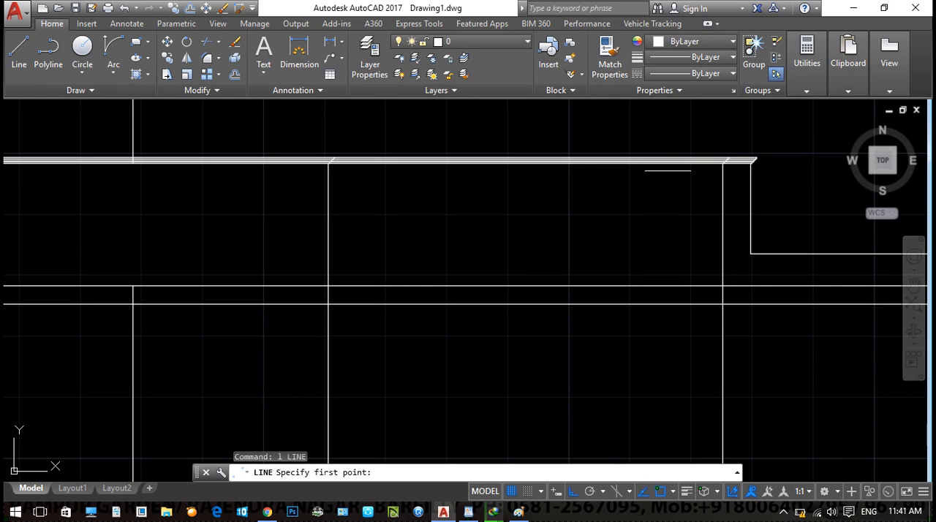
left_click(650, 163)
left_click(652, 252)
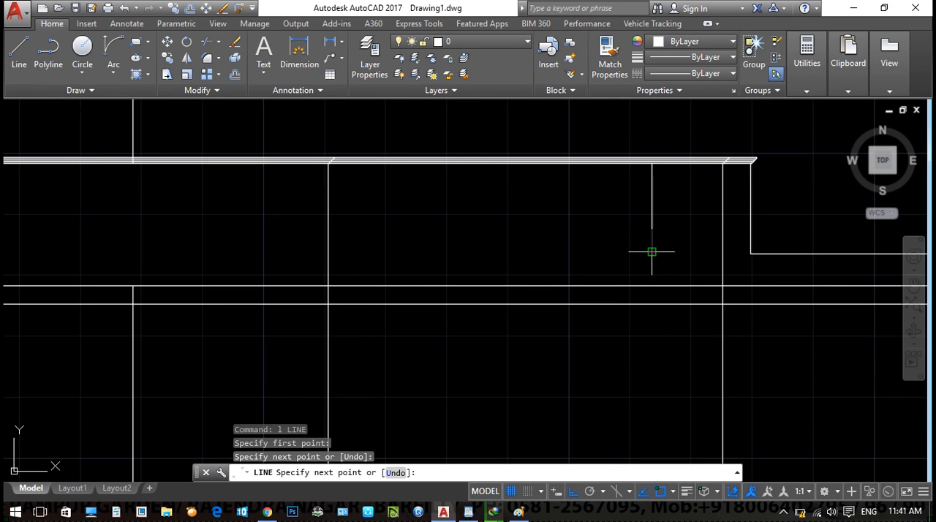
left_click(406, 251)
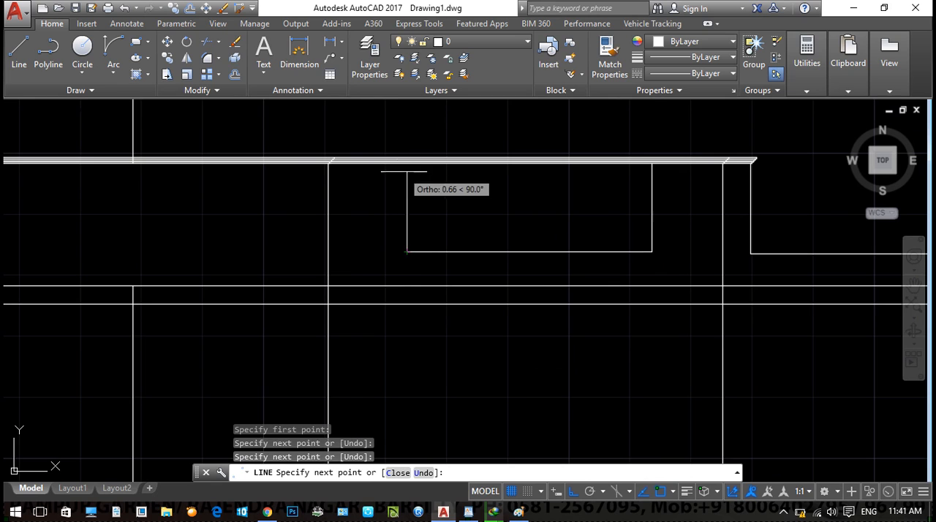
left_click(407, 163)
key("Escape")
- Copy the stepped profile from this second bay's left vertical to the upper-left corner of its panel
scroll(403, 168, "up", 4)
left_click(179, 106)
left_click(316, 212)
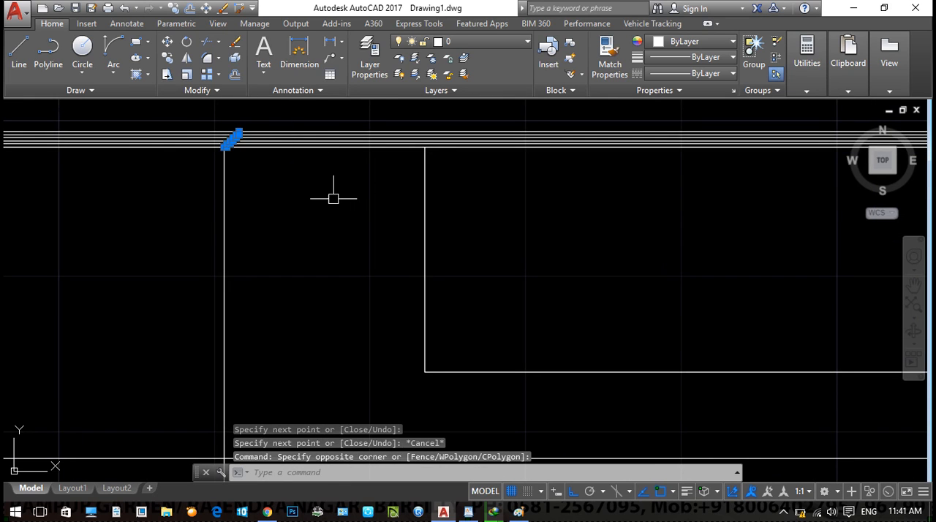
type("co")
key("Return")
scroll(247, 139, "up", 4)
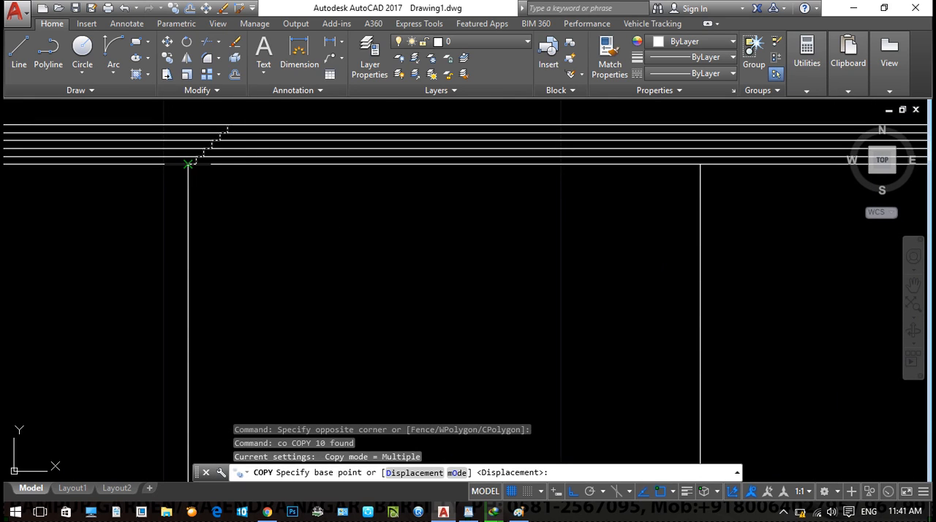
left_click(188, 164)
scroll(577, 152, "up", 2)
middle_click_drag(772, 173, 515, 168)
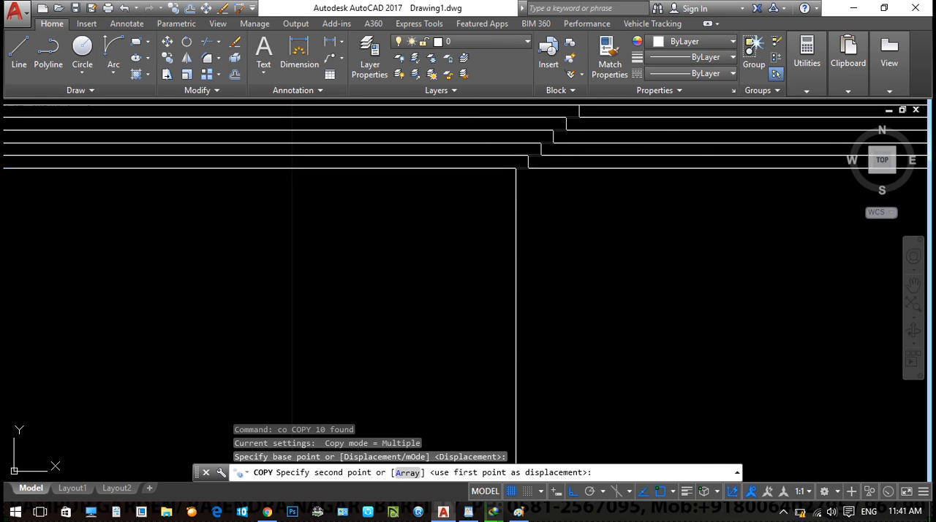
left_click(515, 168)
key("Escape")
- Copy the mirrored stepped profile found at the upper-right corner of the right bay's panel
scroll(779, 200, "down", 4)
middle_click_drag(863, 255, 264, 265)
middle_click_drag(841, 242, 373, 234)
scroll(374, 234, "down", 4)
middle_click_drag(689, 226, 384, 258)
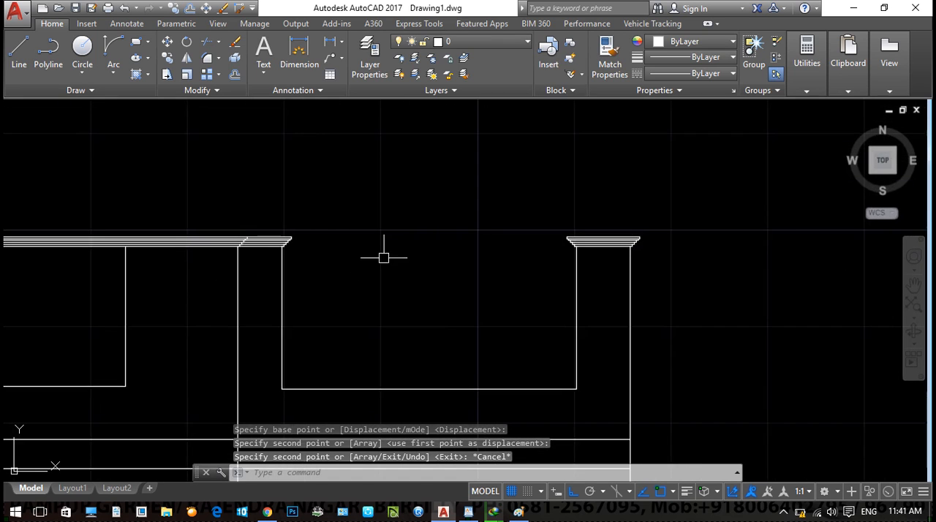
scroll(384, 257, "up", 2)
left_click(658, 203)
left_click(746, 265)
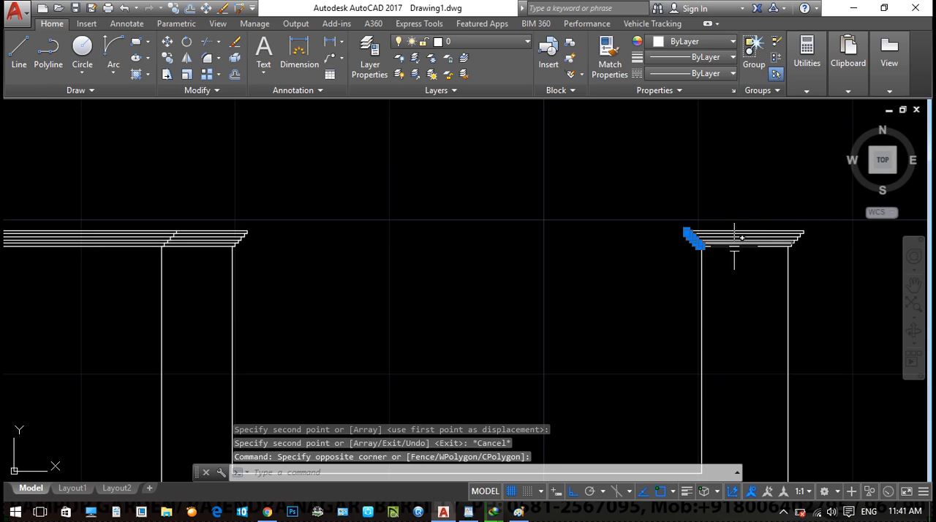
type("cco")
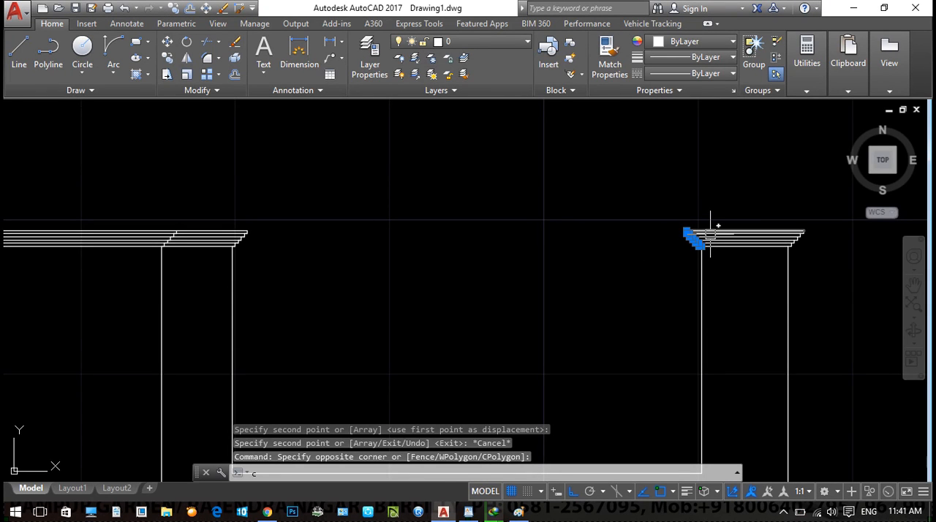
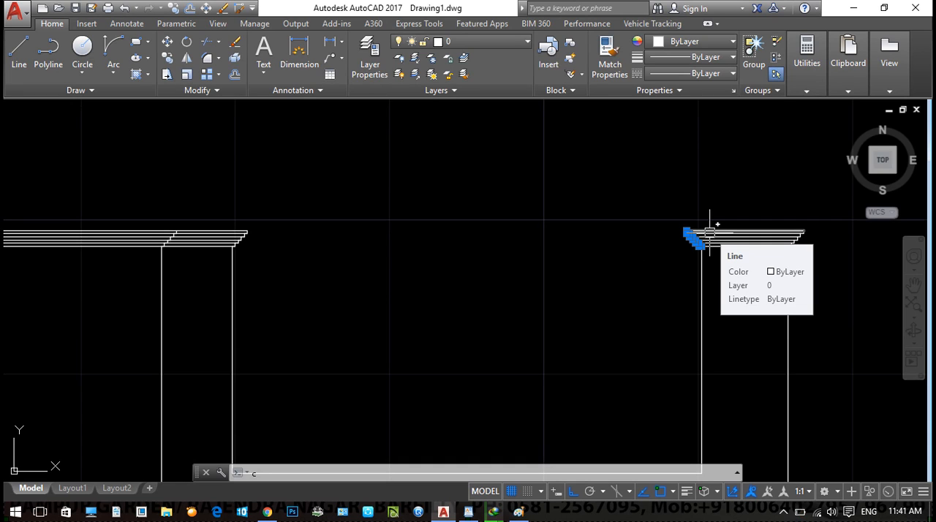
- Copy the mirrored stepped profile from the right bay's panel corner to the upper-right corner of the second bay's panel
type("co")
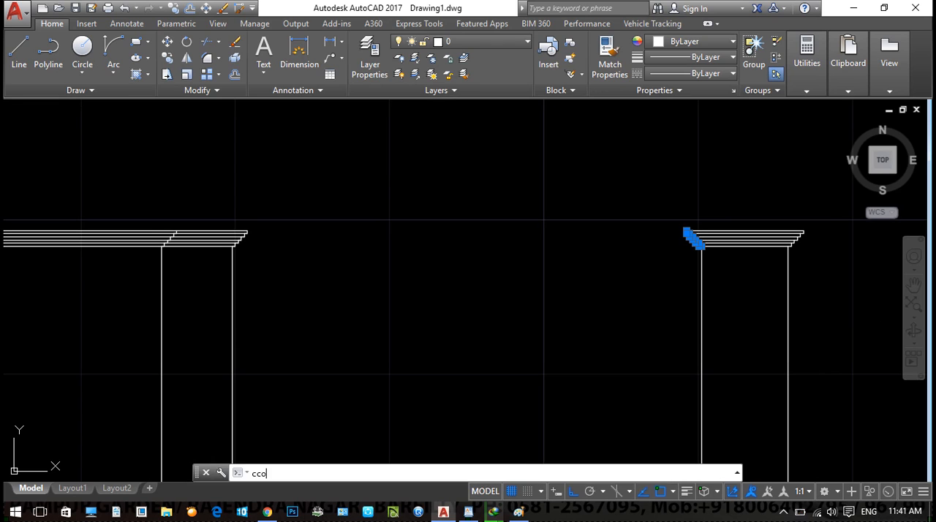
key("Return")
type("co")
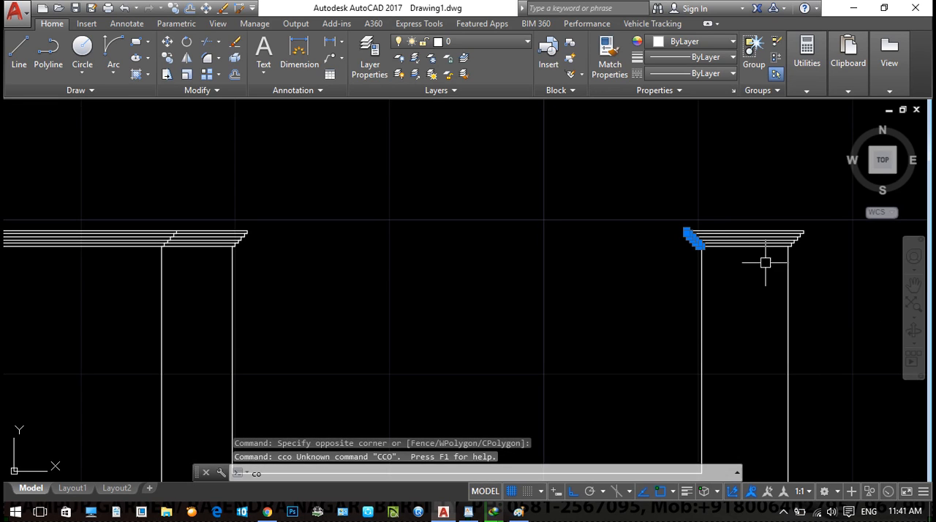
key("Return")
scroll(775, 267, "up", 6)
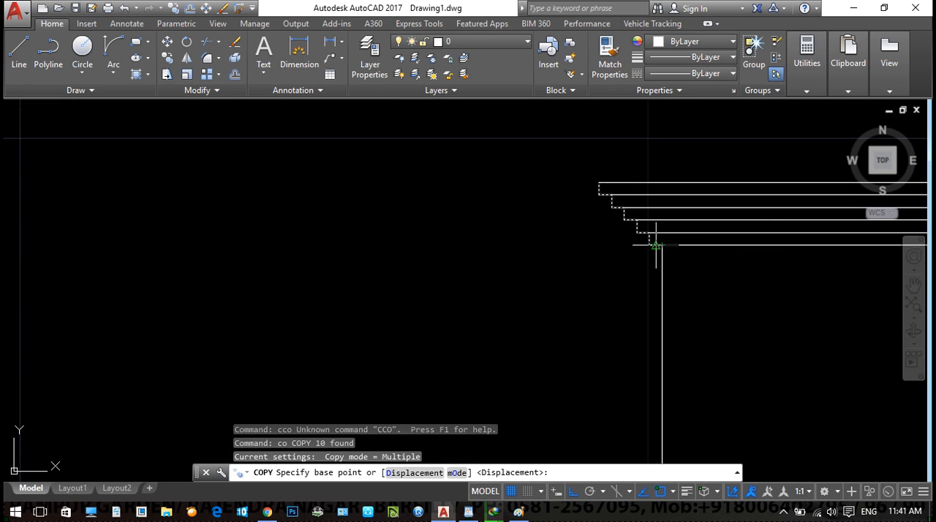
left_click(662, 245)
scroll(476, 257, "down", 5)
middle_click_drag(409, 261, 841, 289)
scroll(351, 300, "up", 5)
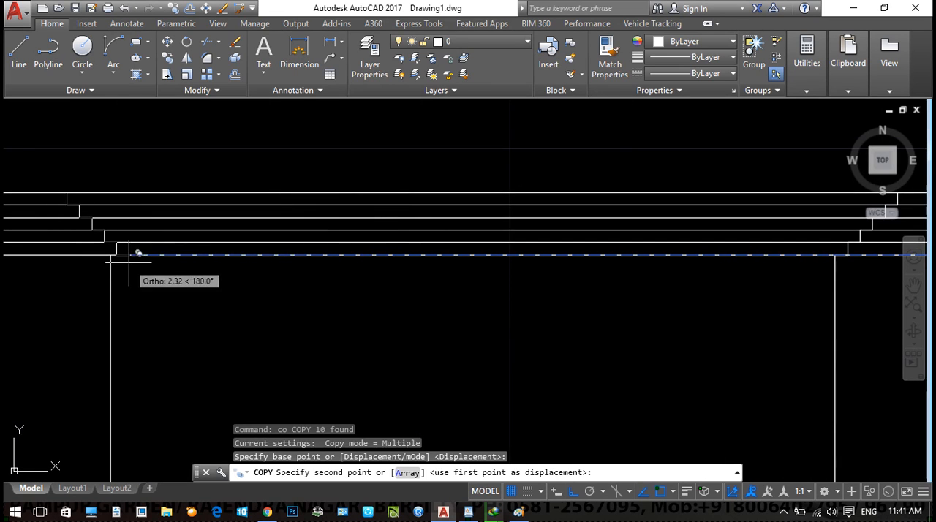
left_click(109, 249)
scroll(305, 324, "down", 5)
key("Escape")
scroll(485, 298, "up", 4)
- Trim away the cornice lines between the two stepped profiles above the second bay's panel
type("t")
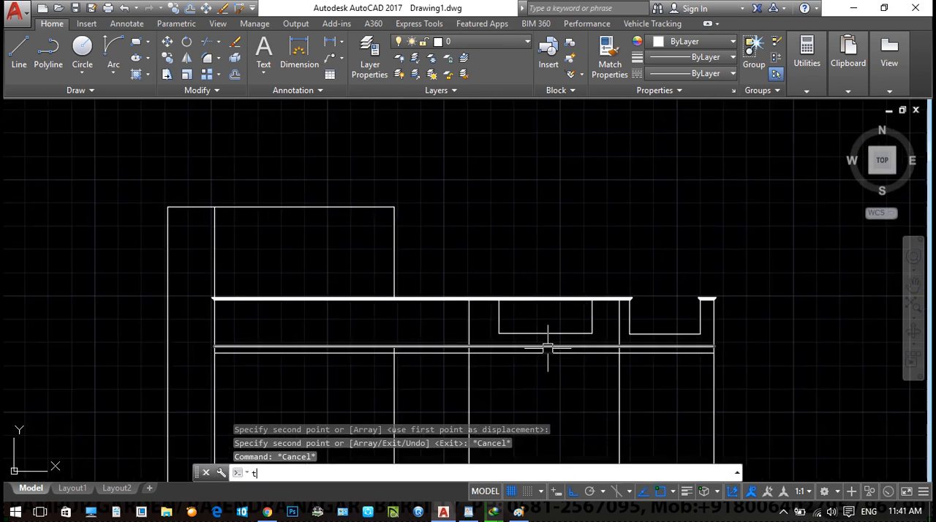
type("r")
key("Return")
key("Return")
left_click(563, 324)
left_click(539, 269)
scroll(534, 301, "up", 4)
key("Escape")
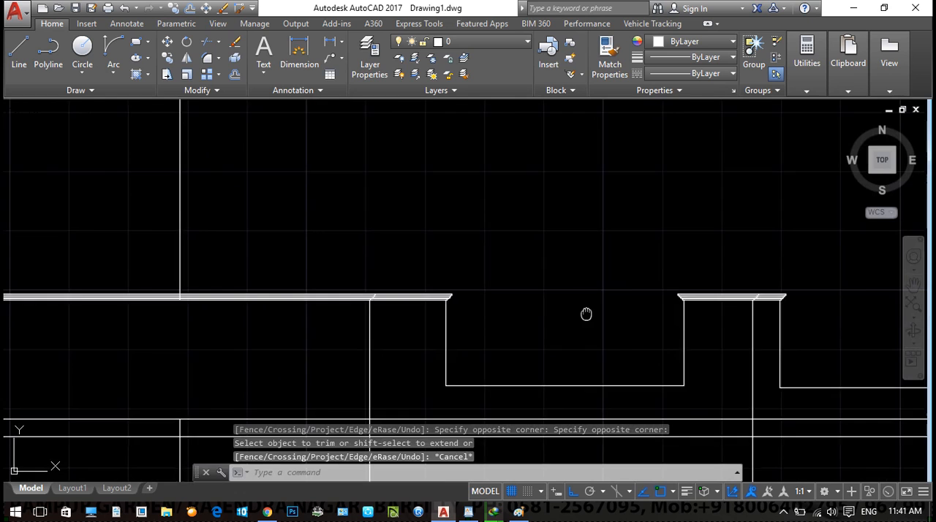
- Examine the trimmed cornice ends around both openings and the elevation as a whole
middle_click_drag(586, 315, 398, 293)
scroll(397, 275, "up", 4)
middle_click_drag(526, 283, 330, 194)
scroll(359, 238, "down", 2)
middle_click_drag(367, 284, 464, 254)
scroll(428, 263, "down", 4)
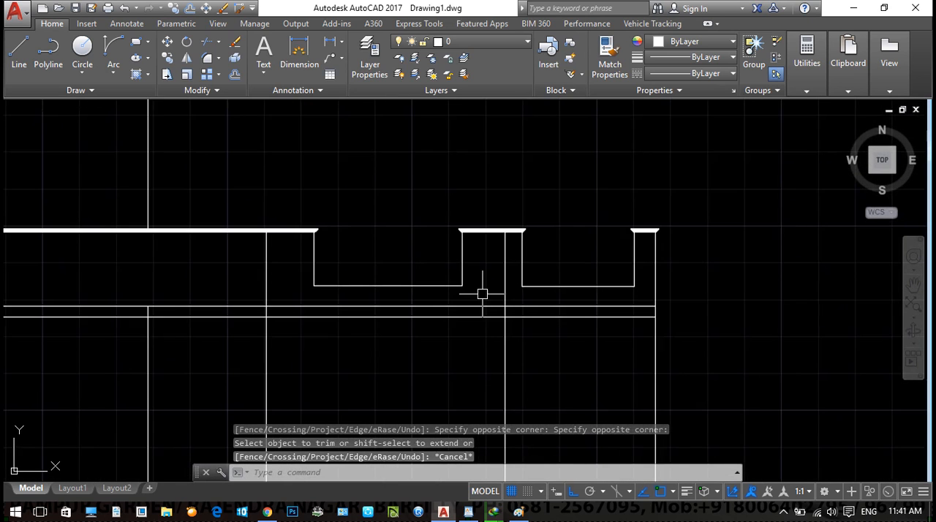
scroll(482, 294, "down", 2)
key("Escape")
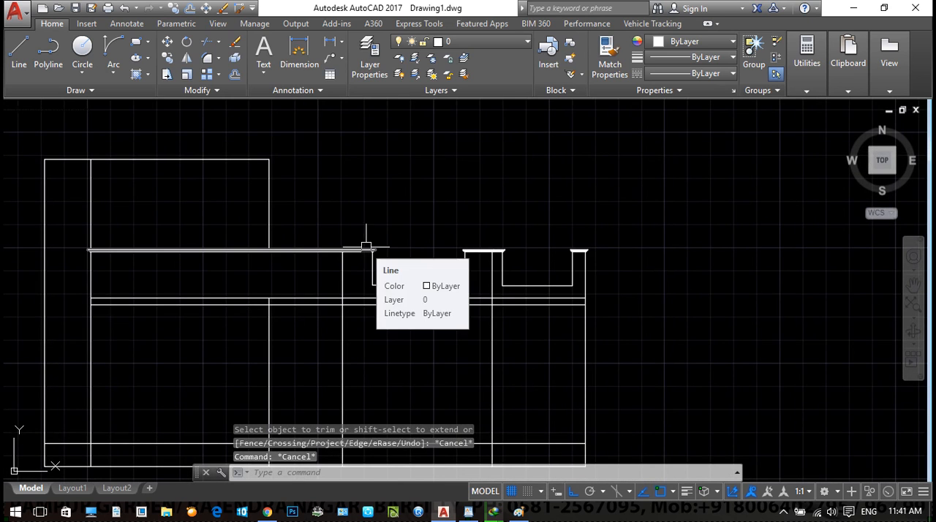
scroll(369, 256, "down", 3)
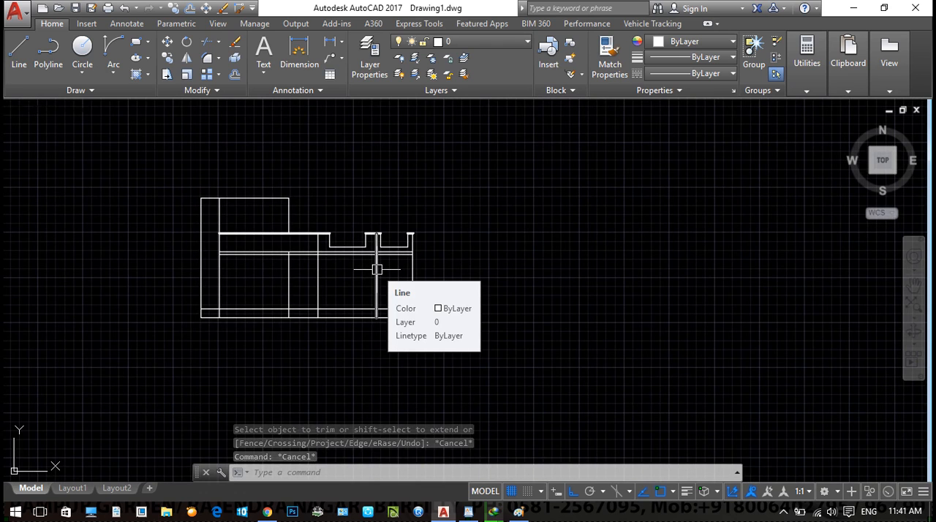
scroll(281, 264, "up", 2)
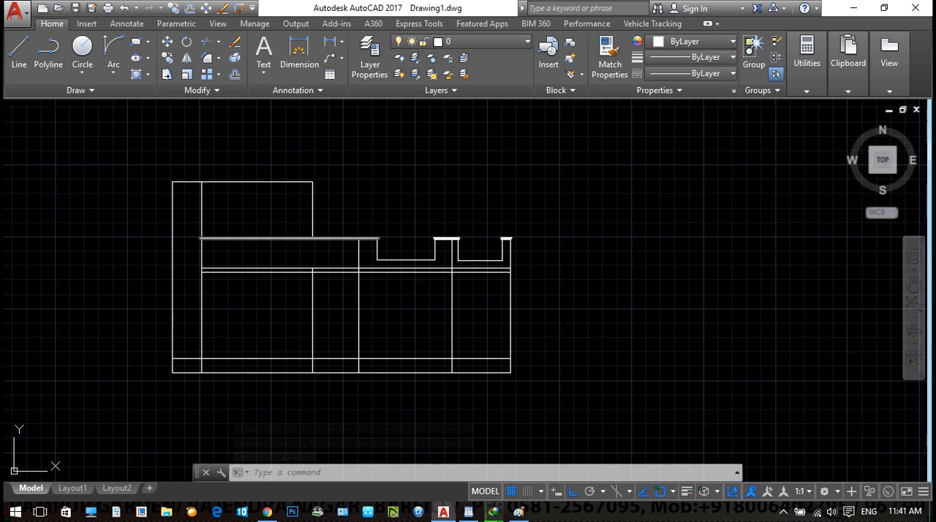
scroll(428, 274, "up", 5)
mouse_move(429, 273)
middle_mouse_down()
mouse_move(69, 274)
mouse_move(372, 283)
middle_mouse_up()
key("Escape")
key("Escape")
key("Escape")
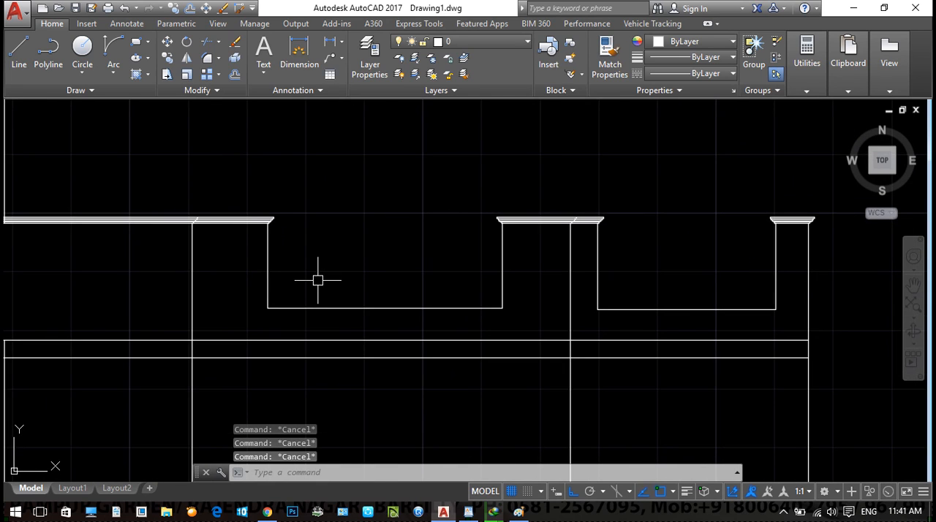
- Draw a thin horizontal rectangle as a top rail across the second bay's opening, slightly below the cornice
type("rec")
key("Return")
scroll(316, 275, "up", 2)
key("Escape")
type("rec")
key("Return")
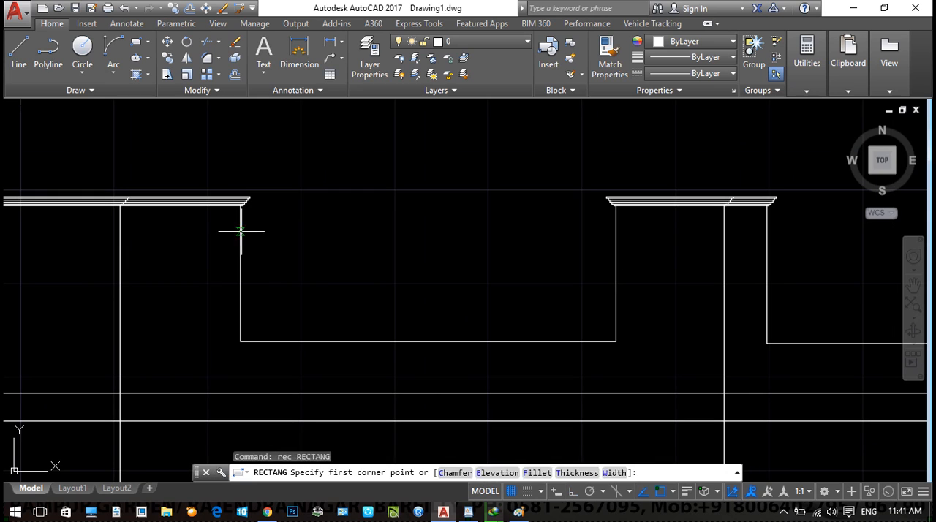
left_click(240, 232)
left_click(615, 241)
middle_click_drag(307, 302, 388, 283)
- Draw a narrow upright rectangle as a baluster from the rail's underside to the opening's base, near its left end
key("Return")
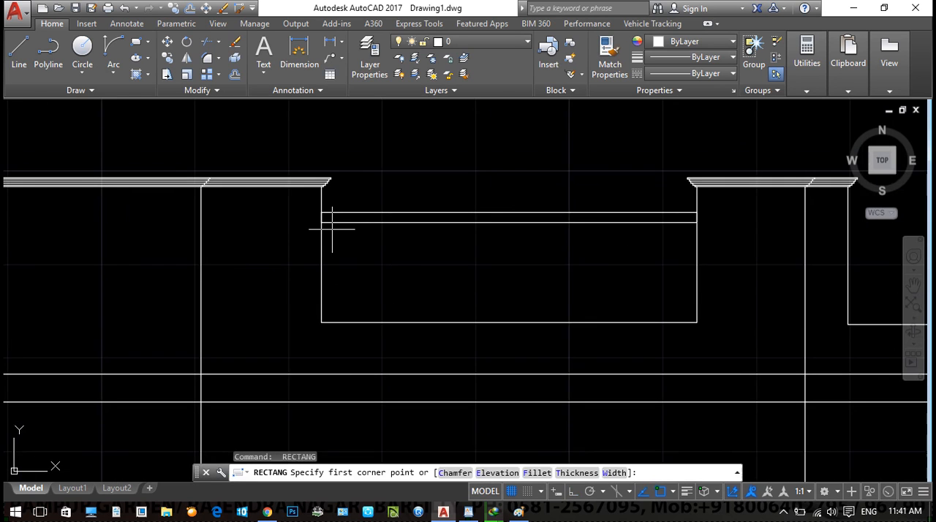
left_click(347, 223)
left_click(357, 322)
- Copy the baluster as an array of 5 evenly spaced items along the rail
left_click(374, 282)
left_click(335, 299)
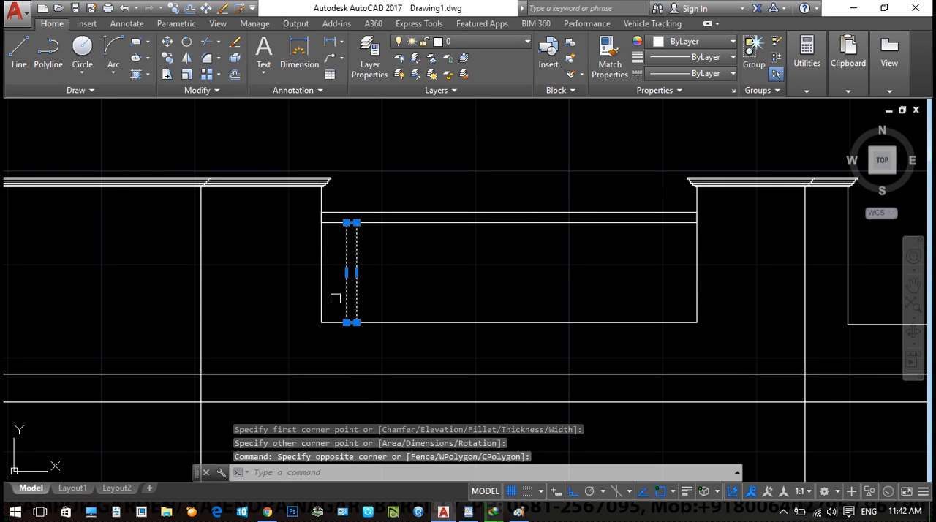
type("co")
key("Return")
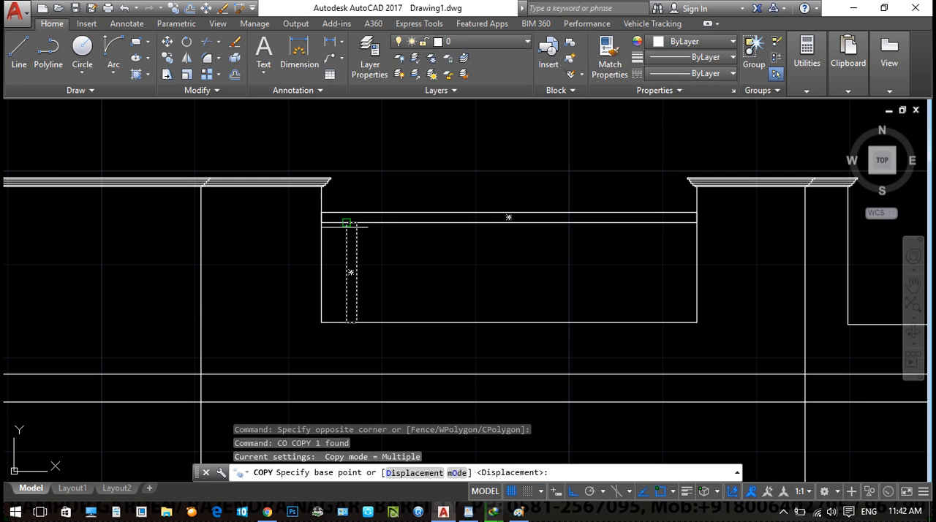
left_click(347, 223)
type("a")
key("Return")
type("5")
key("Return")
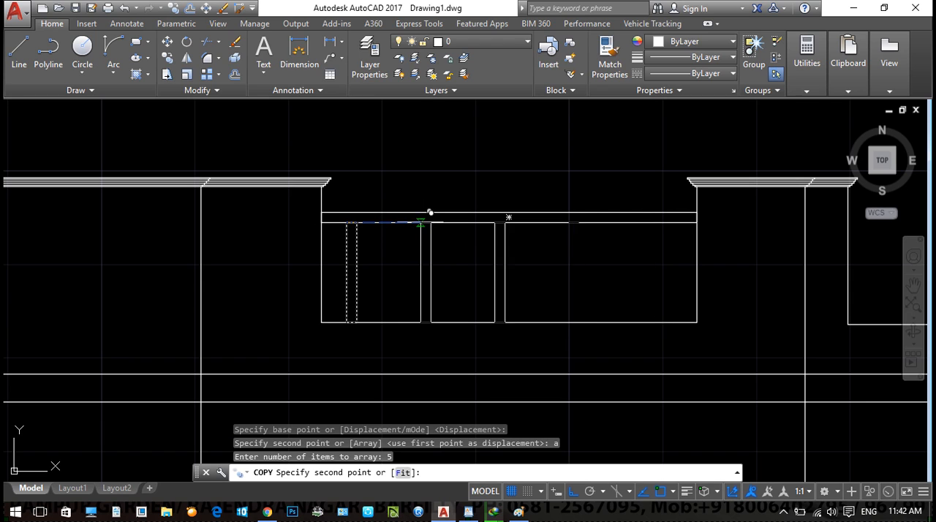
left_click(425, 222)
key("Escape")
scroll(482, 257, "down", 4)
scroll(612, 264, "up", 2)
key("Escape")
- Erase the four long vertical projection lines extending upward from the floor plan
middle_click_drag(457, 276, 175, 303)
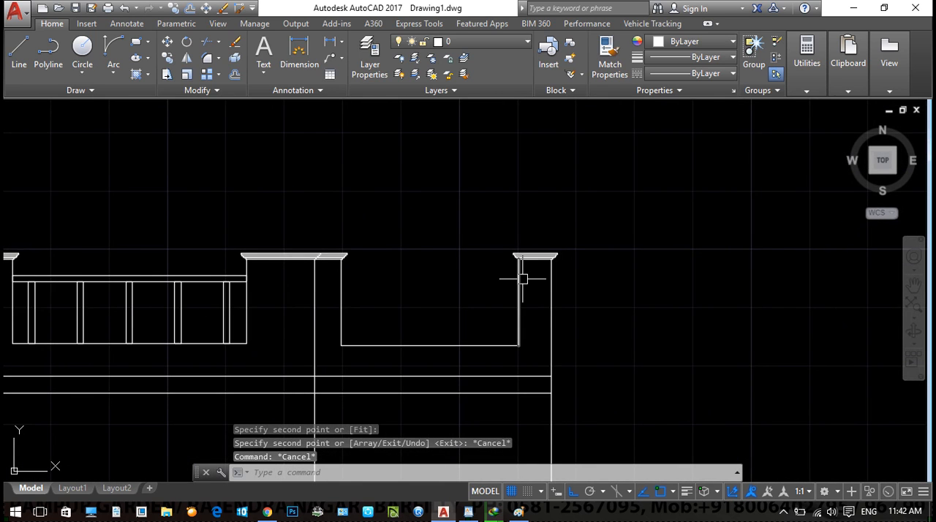
key("Escape")
scroll(495, 286, "down", 6)
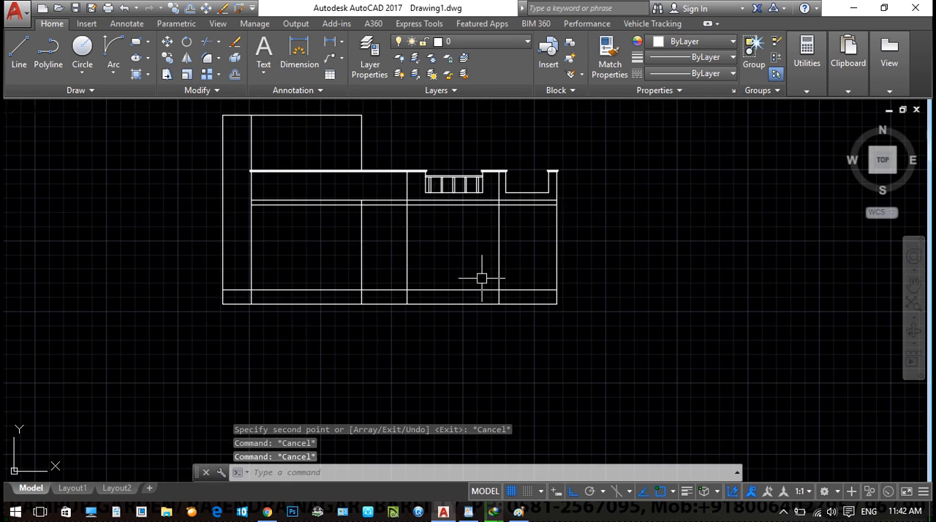
scroll(407, 286, "down", 2)
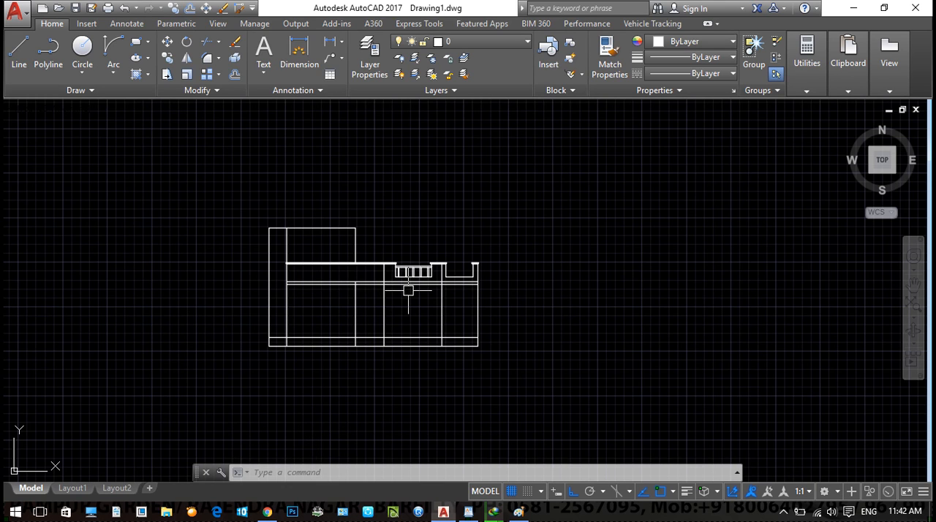
scroll(439, 278, "down", 4)
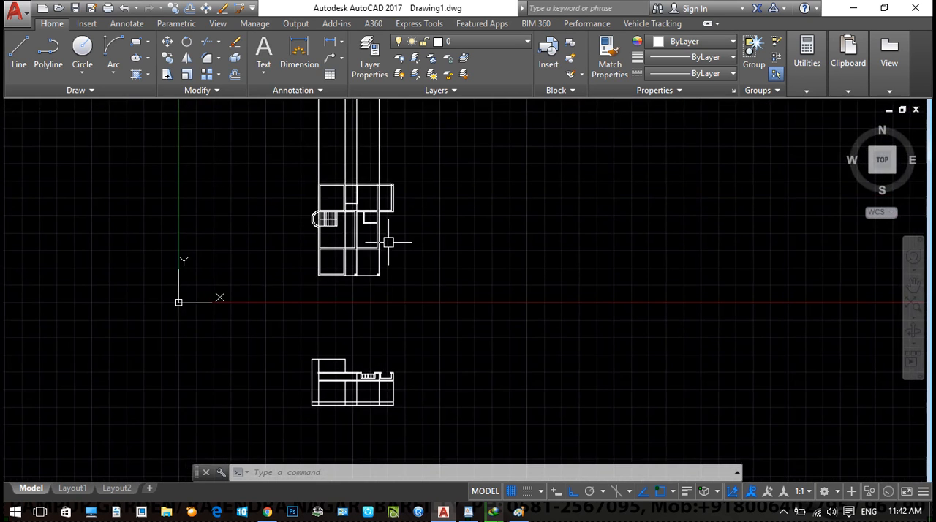
middle_click_drag(434, 199, 429, 255)
left_click(409, 196)
left_click(222, 204)
type("E")
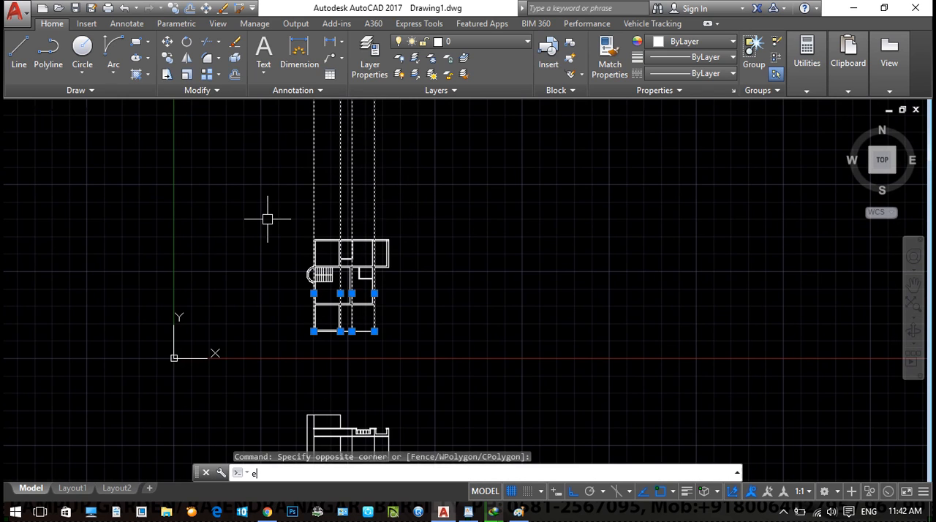
key("Return")
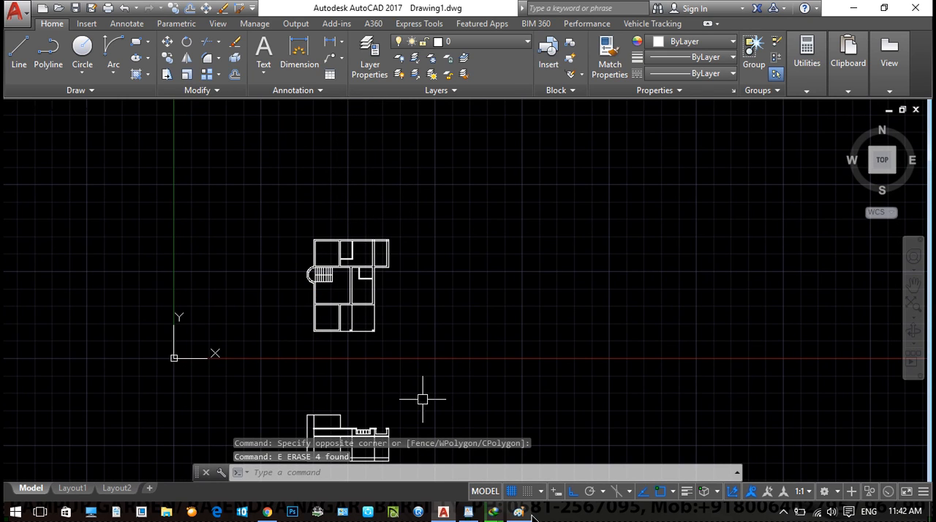
- Switch to Paint, start a blank picture without saving the old sketch, and enlarge the canvas to 607 × 562 px
left_click(523, 512)
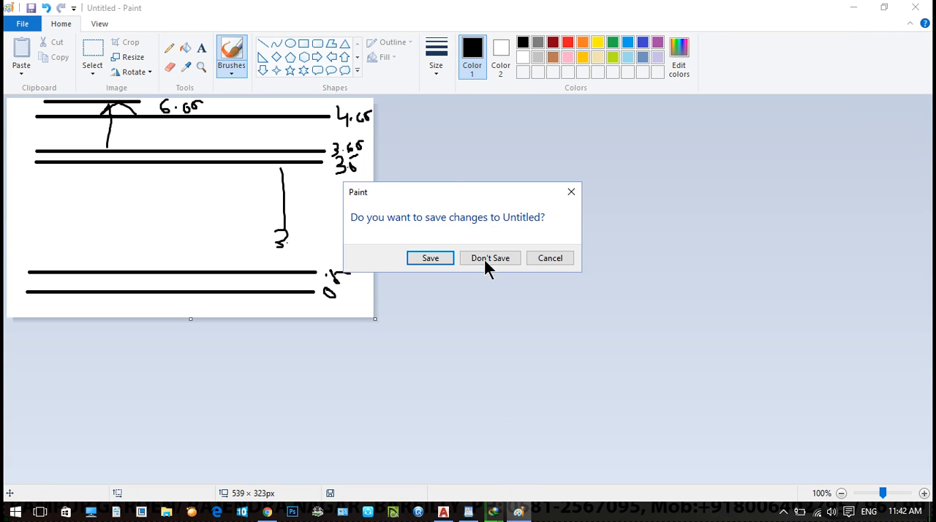
left_click(485, 259)
left_click_drag(375, 319, 422, 481)
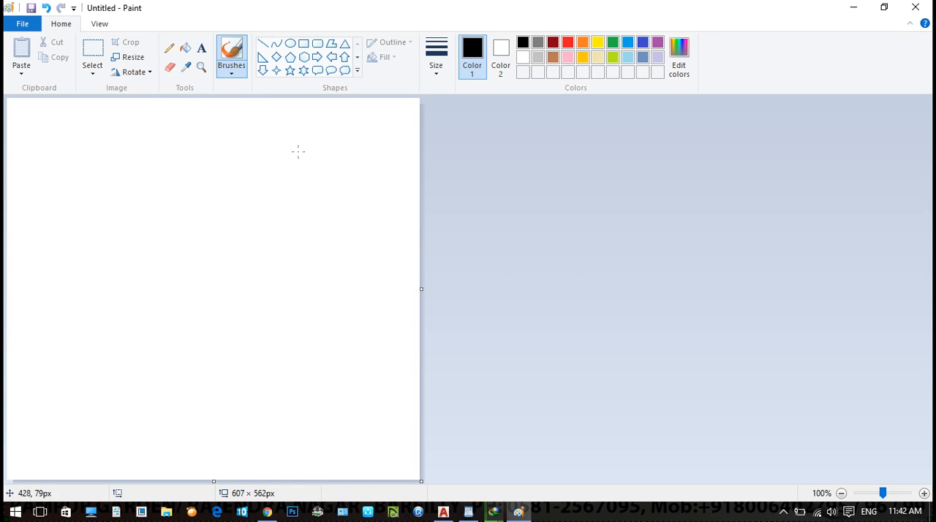
- Draw two parallel horizontal lines about 380 px long near the canvas's lower edge with the Line shape
left_click(264, 44)
left_click_drag(74, 464, 330, 465)
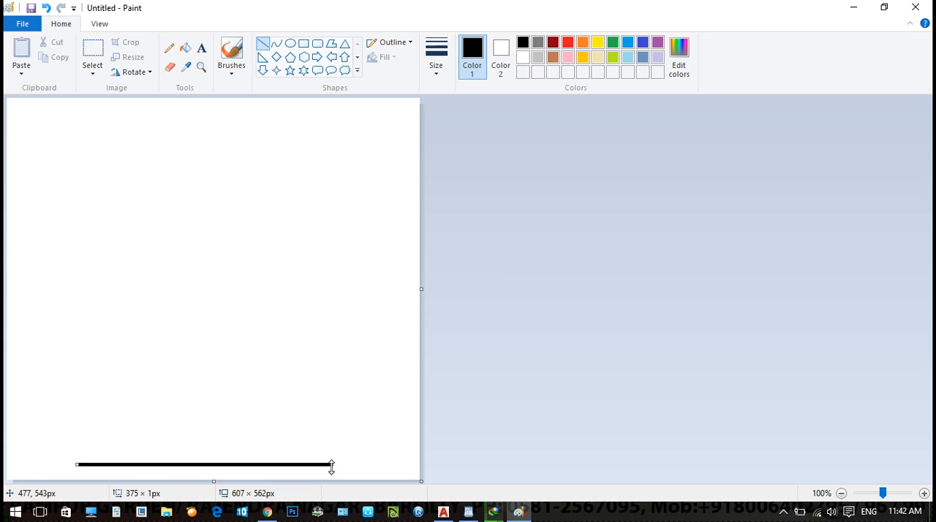
left_click_drag(76, 452, 370, 470, "shift")
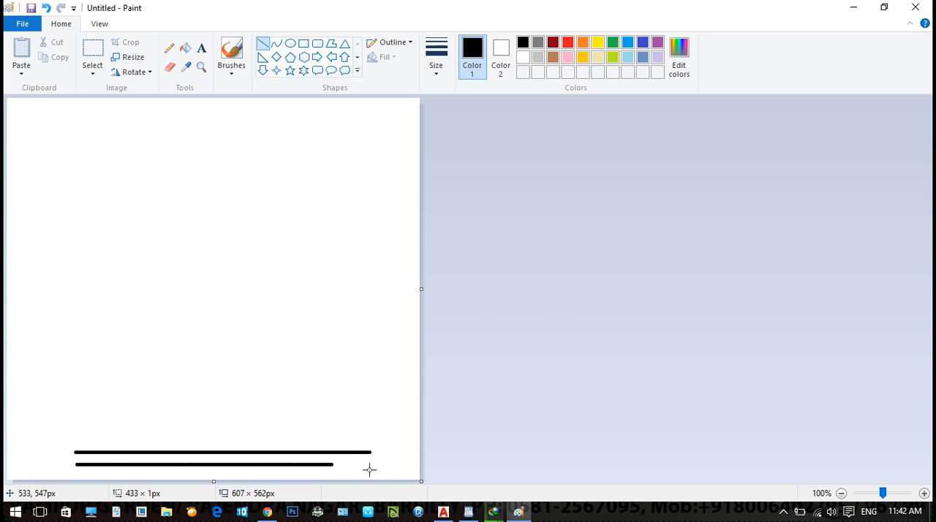
left_click_drag(95, 360, 326, 371, "shift")
left_click_drag(87, 350, 127, 346)
key("ctrl+z")
- Draw a close pair of horizontal lines about 389 px long above the bottom pair, plus a single line slightly higher
left_click_drag(75, 359, 315, 355, "shift")
left_click_drag(78, 352, 288, 346, "shift")
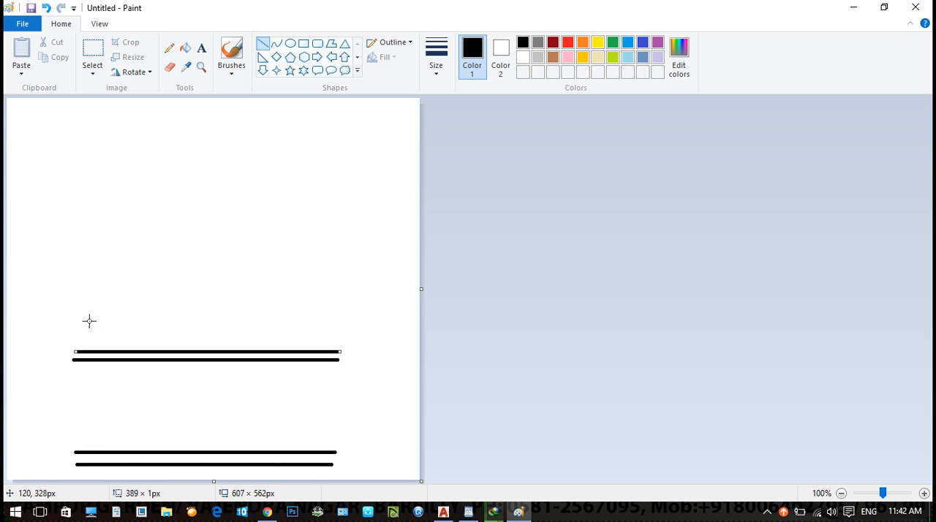
left_click_drag(83, 322, 325, 315, "shift")
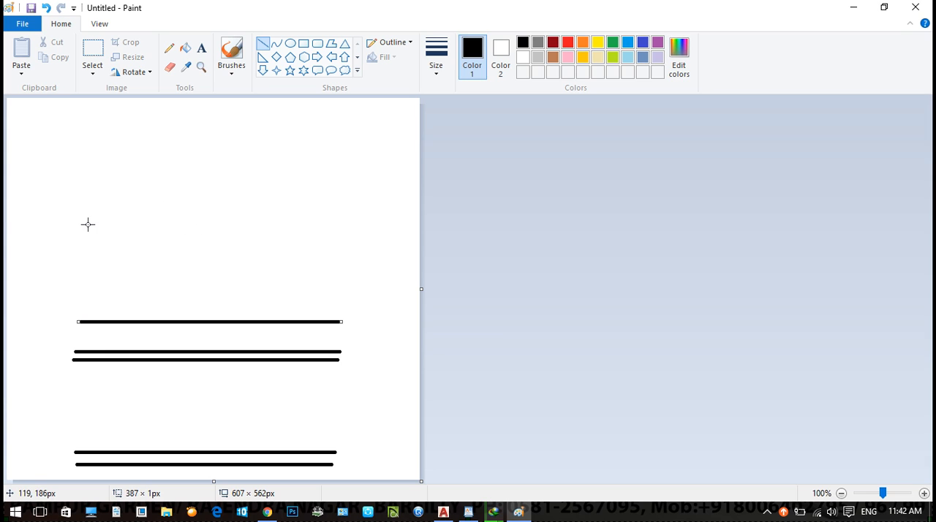
- Draw another close pair of horizontal lines about 384 px long further up, plus two widely spaced single lines above it
left_click_drag(86, 244, 257, 242, "shift")
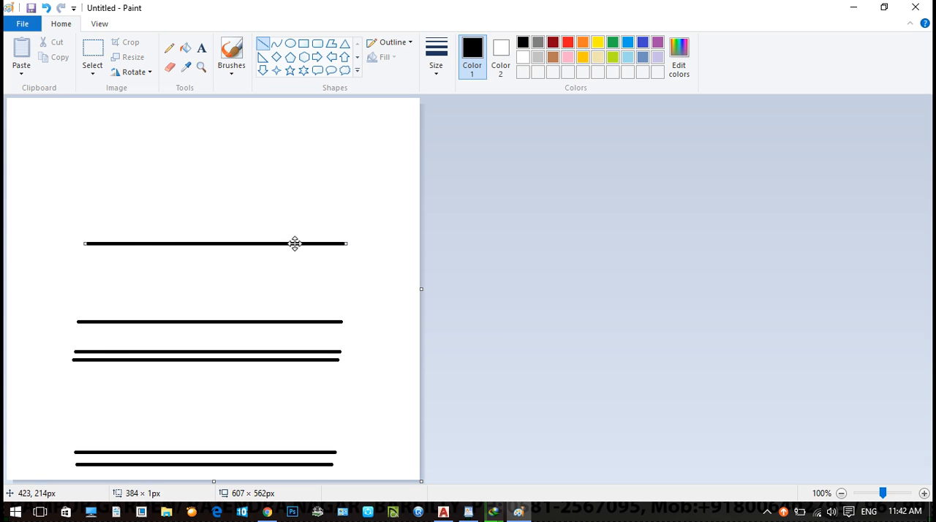
left_click_drag(84, 238, 282, 229, "shift")
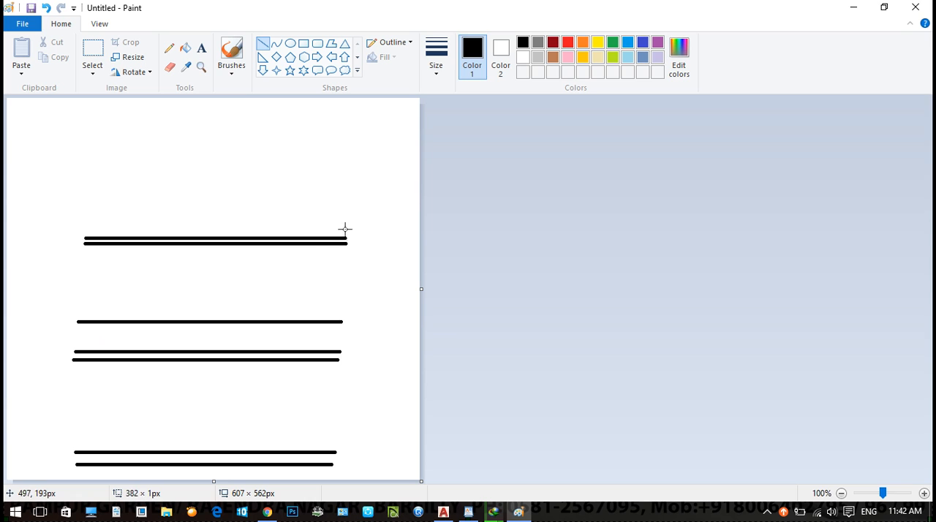
left_click_drag(90, 192, 288, 192)
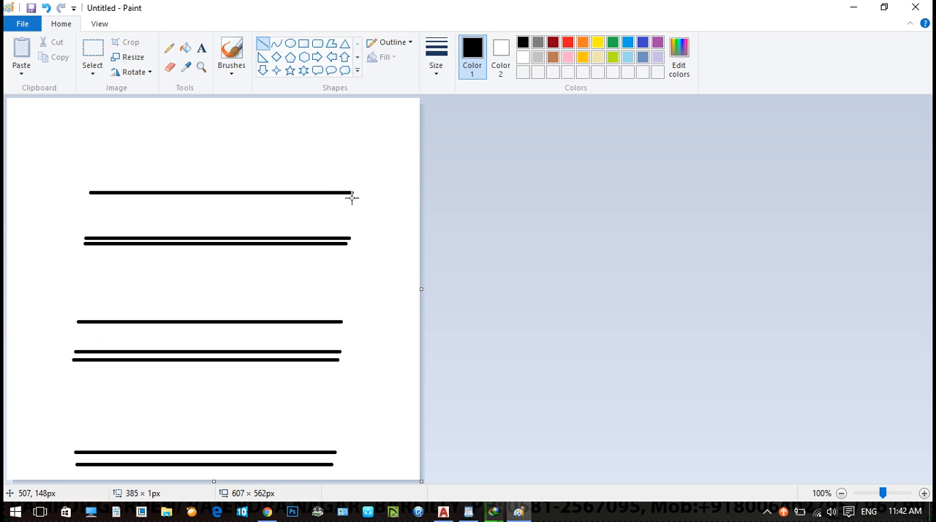
left_click_drag(103, 126, 330, 126, "shift")
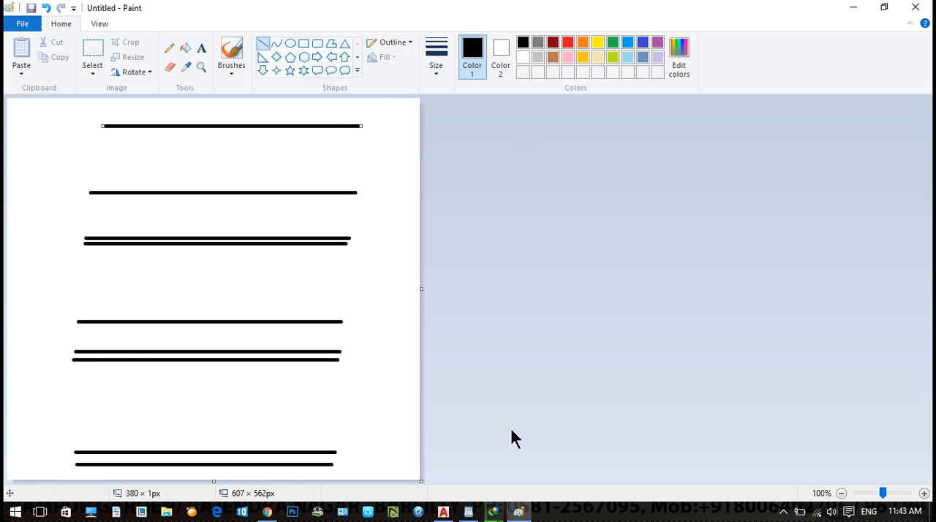
- Switch to AutoCAD and add a linear dimension below the floor plan for the lower-left room's outer width
left_click(443, 511)
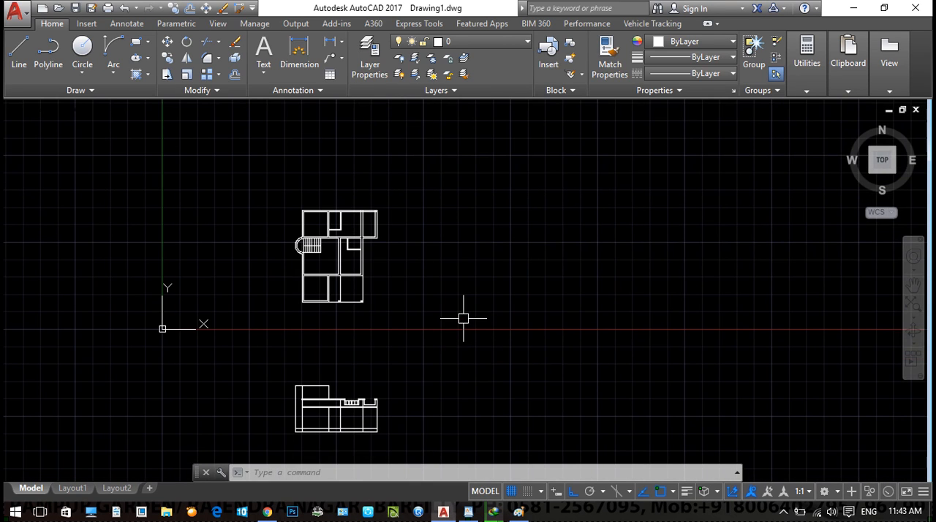
scroll(362, 376, "up", 6)
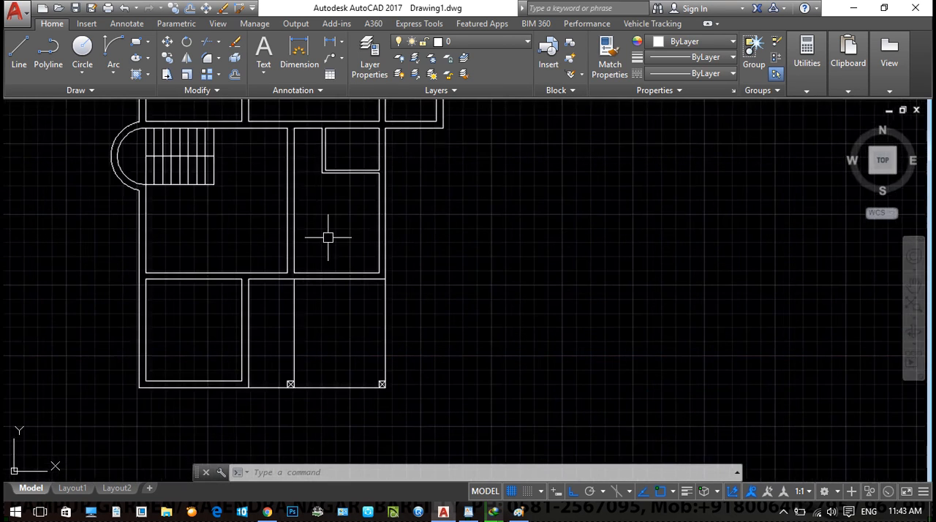
type("dli")
key("Return")
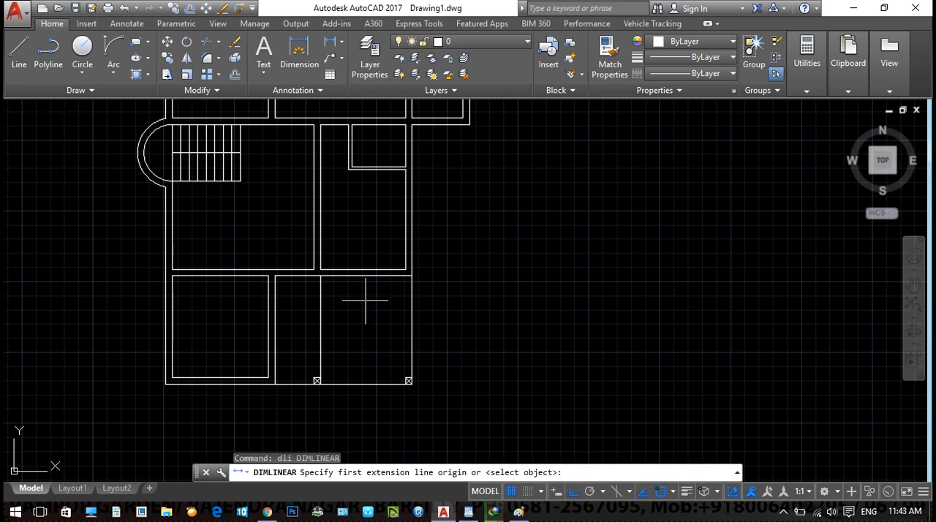
scroll(248, 349, "up", 2)
left_click(209, 311)
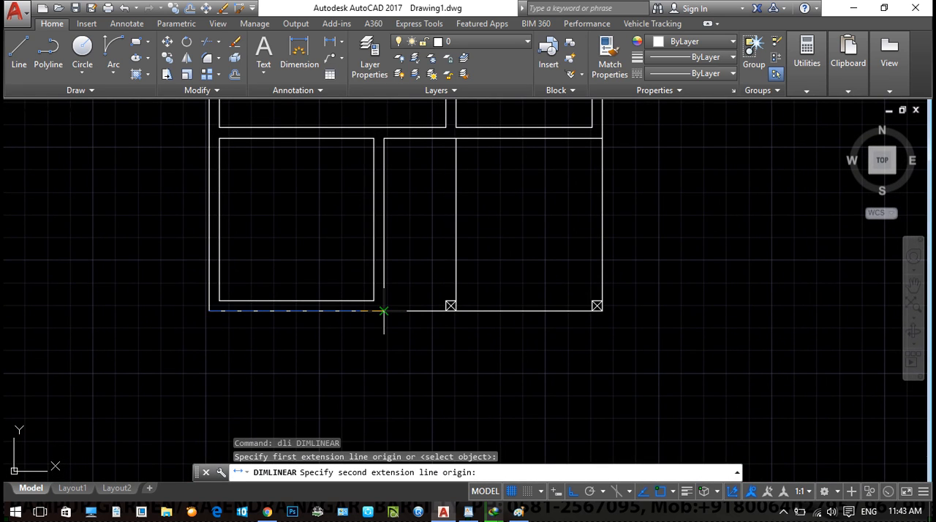
left_click(383, 310)
scroll(363, 332, "up", 2)
left_click(363, 335)
middle_click_drag(205, 278, 226, 356)
- Add a linear dimension inside the lower-left room between the inner faces of its side walls
key("Return")
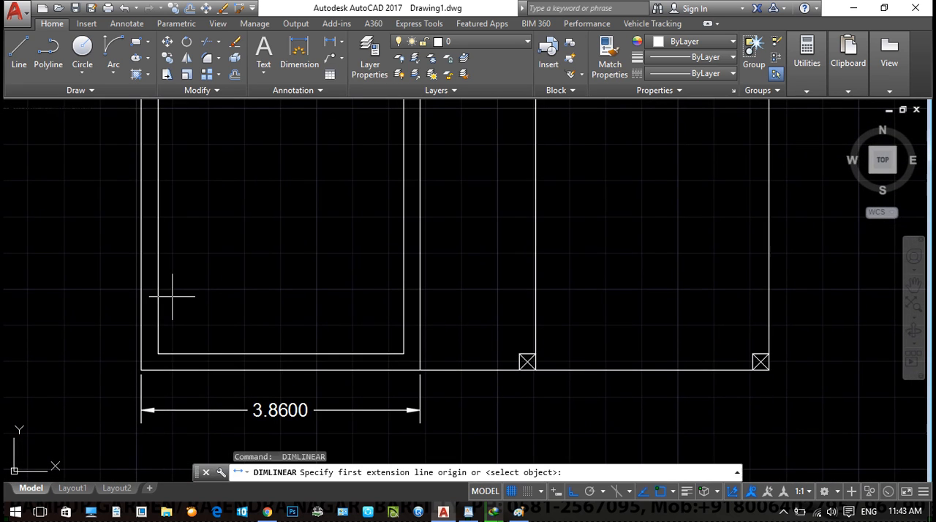
left_click(160, 300)
left_click(401, 303)
left_click(334, 272)
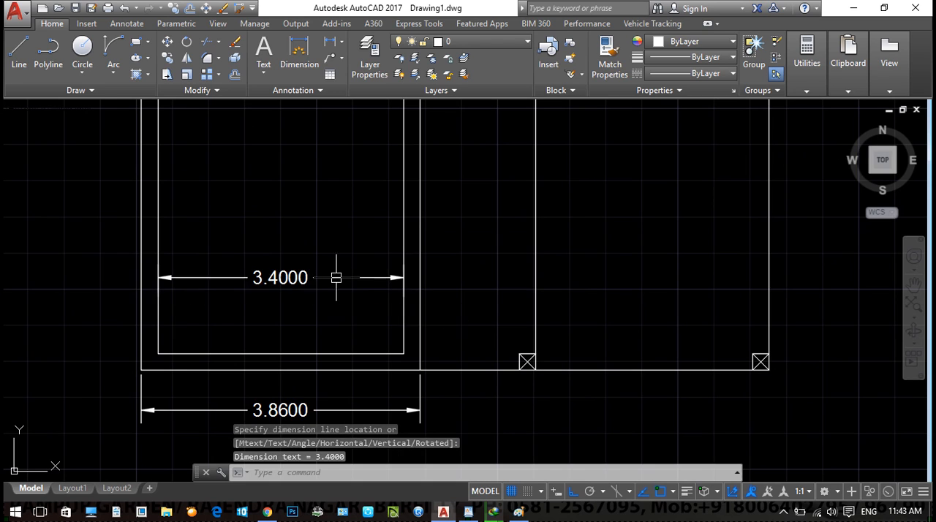
key("Escape")
scroll(265, 296, "up", 3)
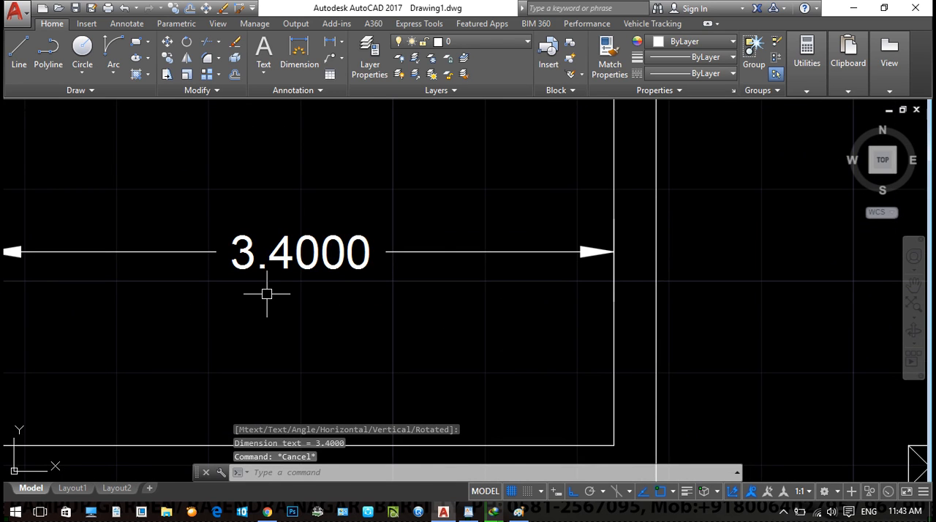
scroll(277, 297, "down", 2)
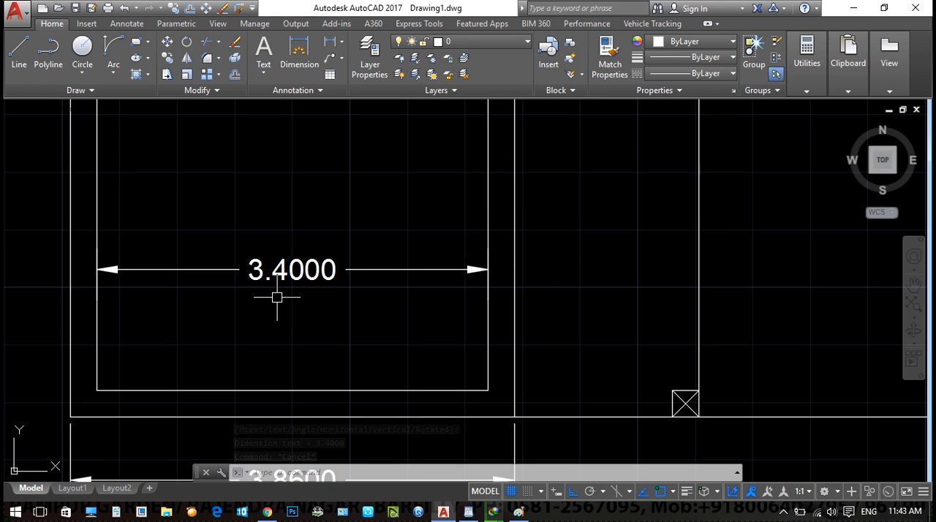
- Set the measurement scale factor of the Standard dimension style to 1000
type("d")
key("Return")
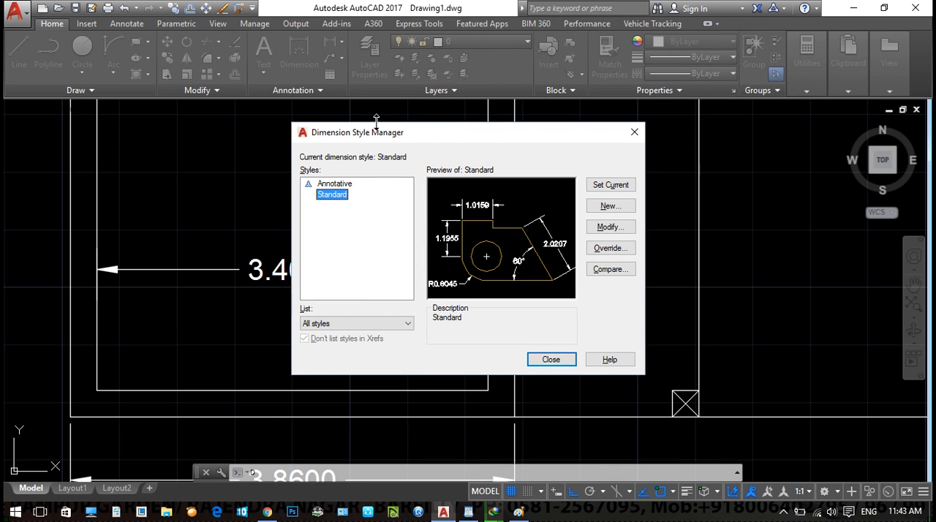
left_click(618, 228)
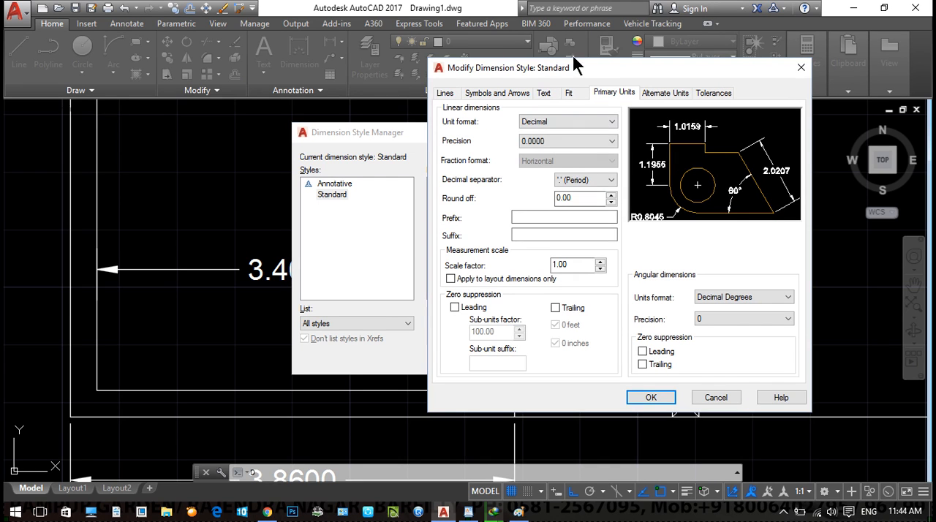
left_click_drag(541, 70, 303, 103)
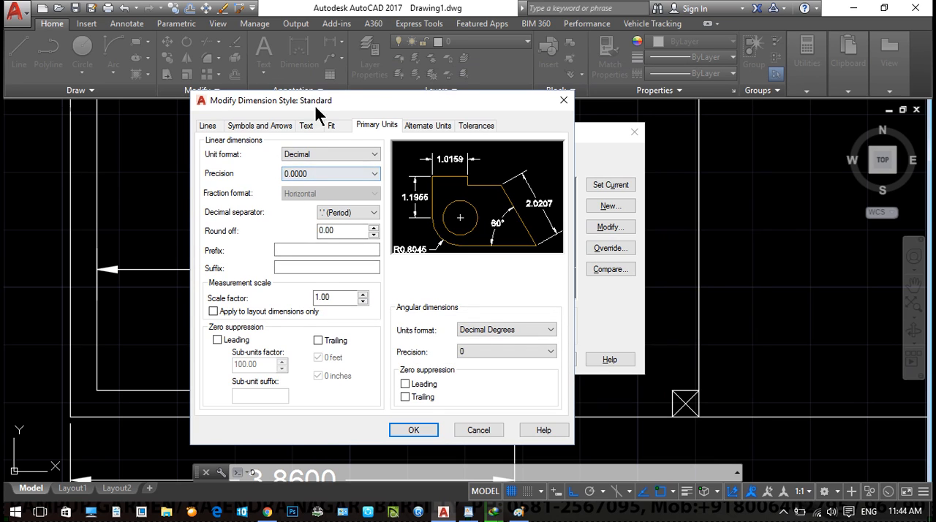
left_click_drag(313, 102, 500, 130)
double_click(520, 326)
type("1")
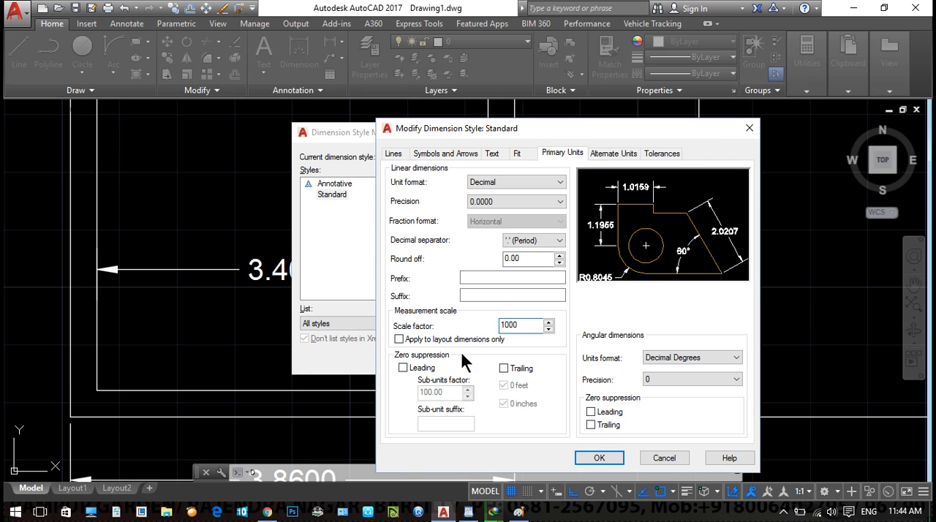
left_click(599, 458)
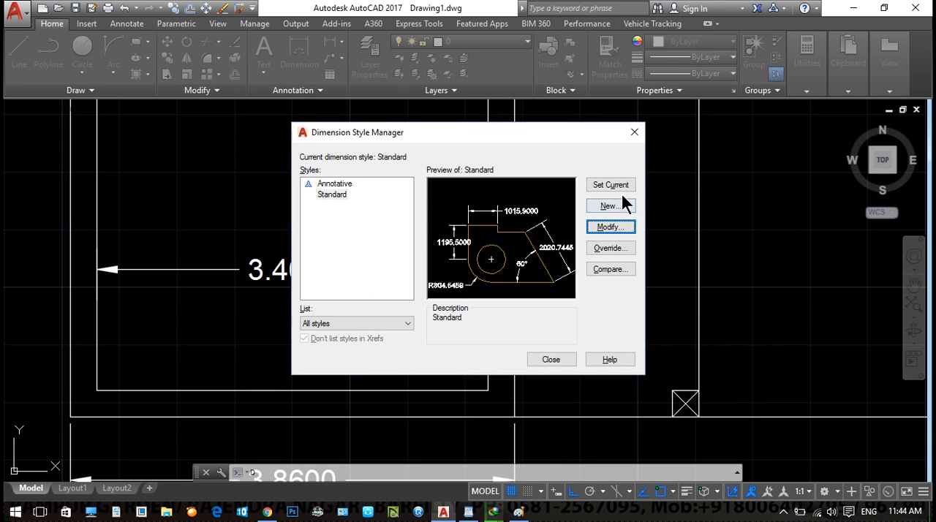
left_click(558, 363)
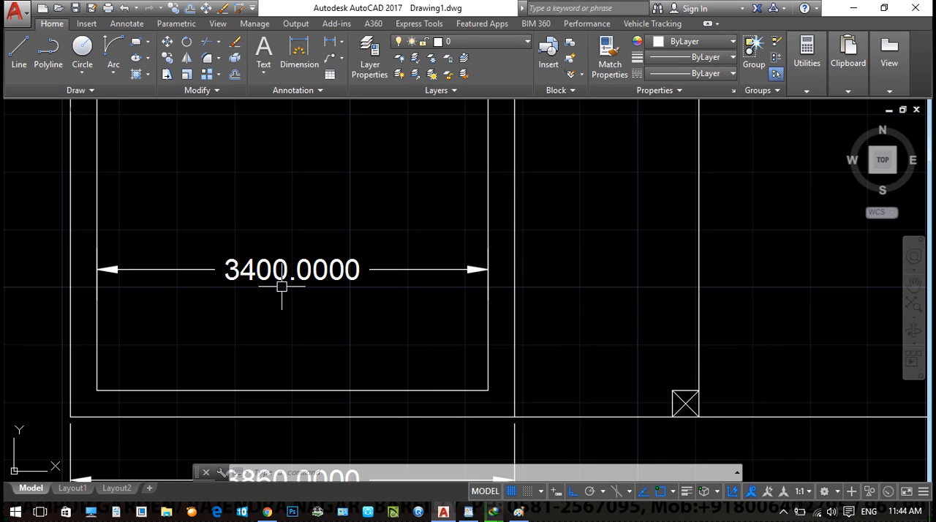
- Undo the last scale factor change of the Standard dimension style
key("ctrl+z")
type("d")
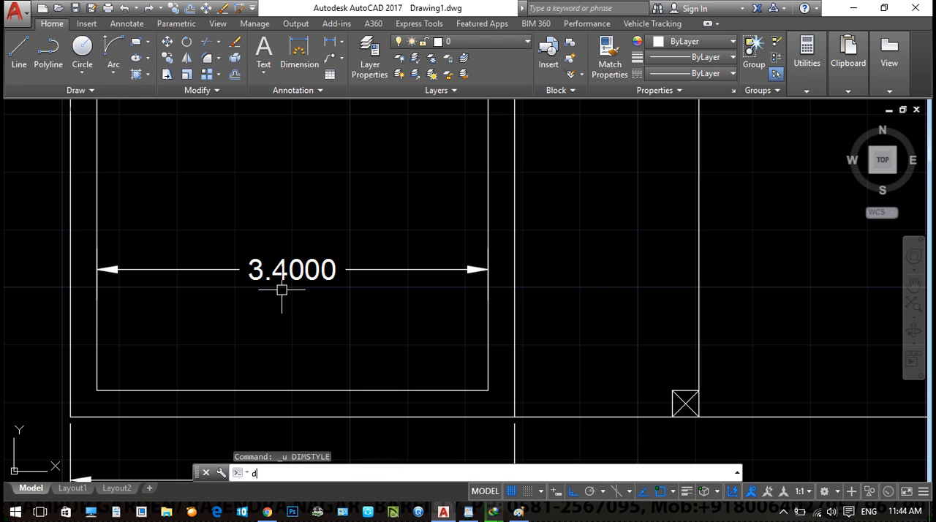
key("Return")
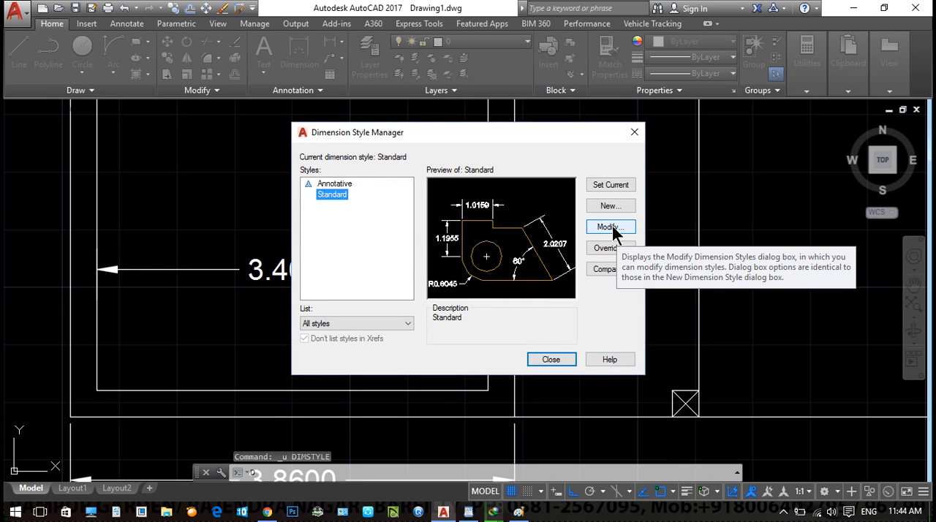
key("Escape")
key("Escape")
key("Escape")
scroll(332, 268, "down", 4)
scroll(332, 257, "up", 2)
scroll(353, 294, "up", 3)
middle_click_drag(295, 311, 352, 320)
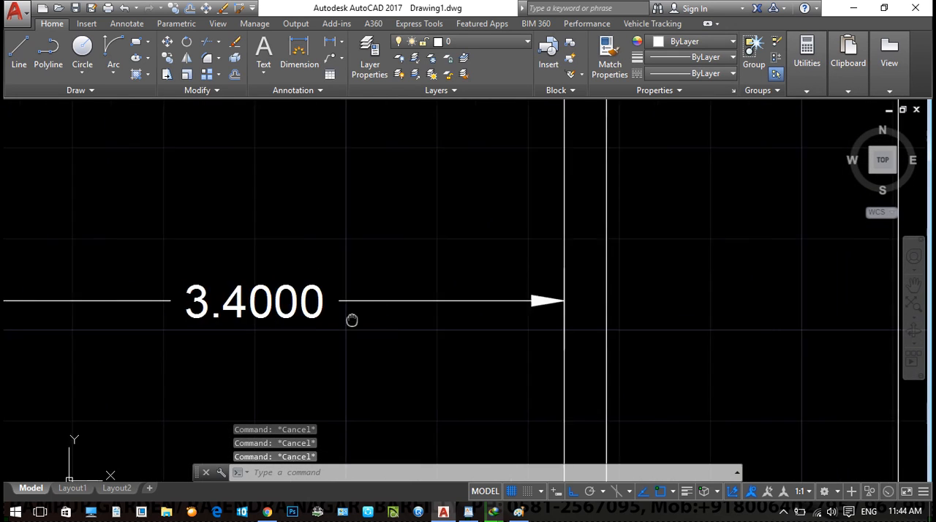
scroll(352, 319, "down", 3)
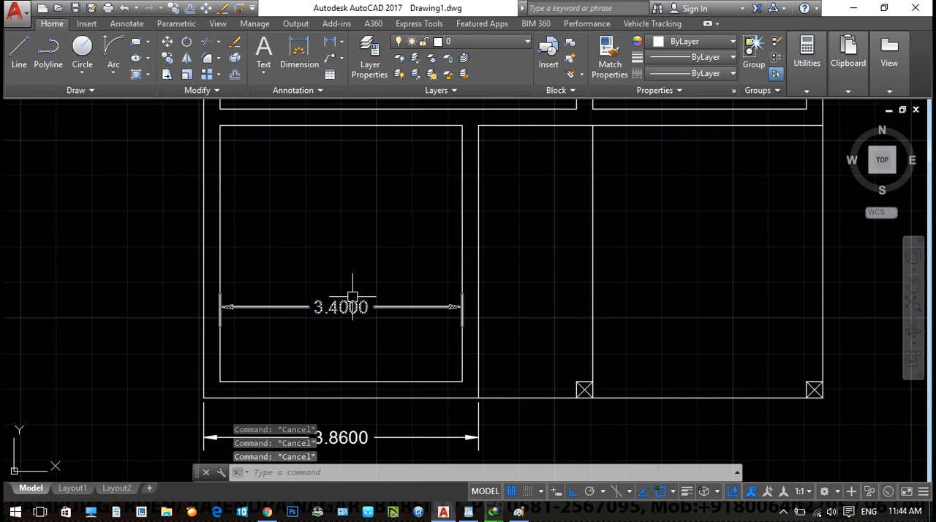
- Change the Standard dimension style's linear unit format to Engineering
type("d")
key("Return")
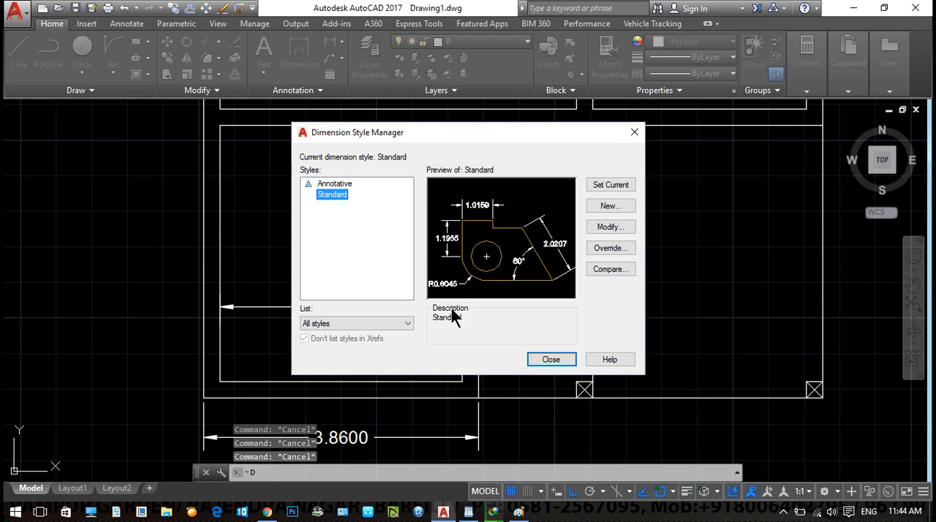
left_click(605, 227)
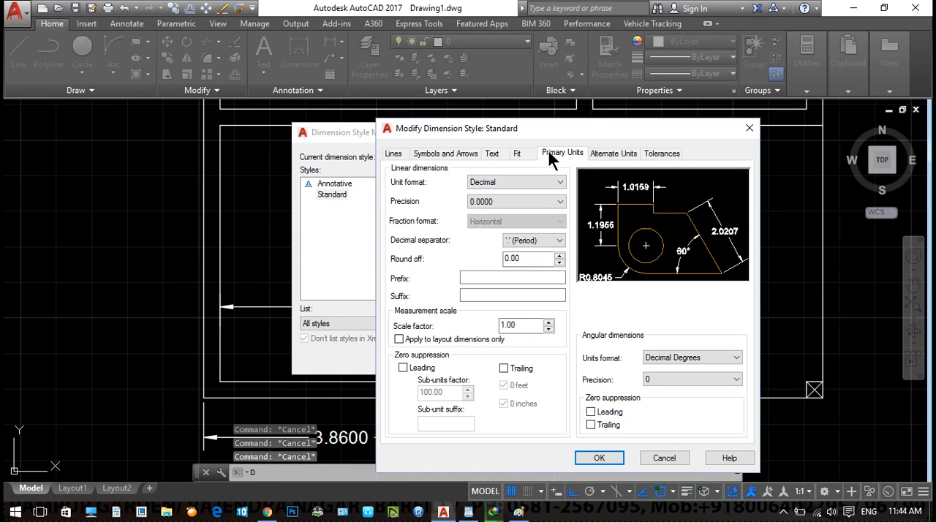
left_click(516, 182)
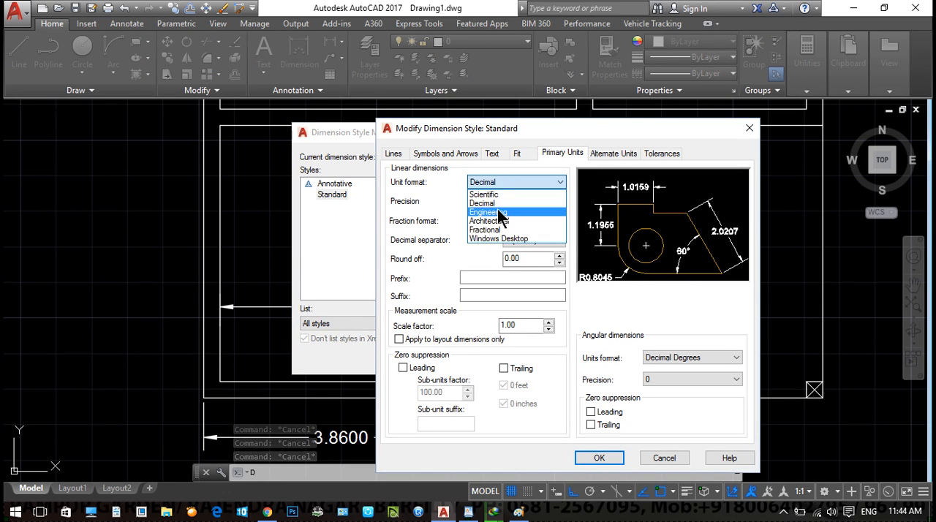
left_click(503, 211)
left_click(599, 458)
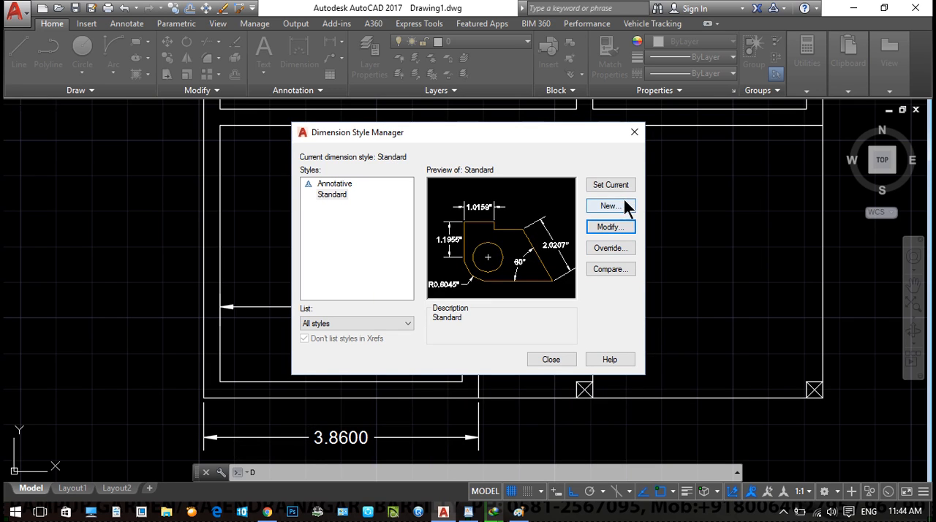
left_click(552, 359)
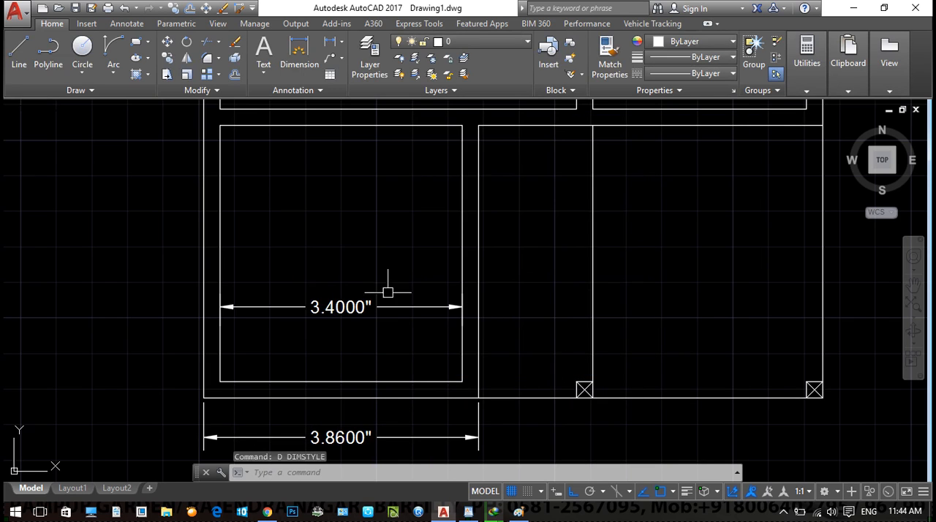
scroll(329, 355, "up", 5)
middle_click_drag(328, 355, 366, 314)
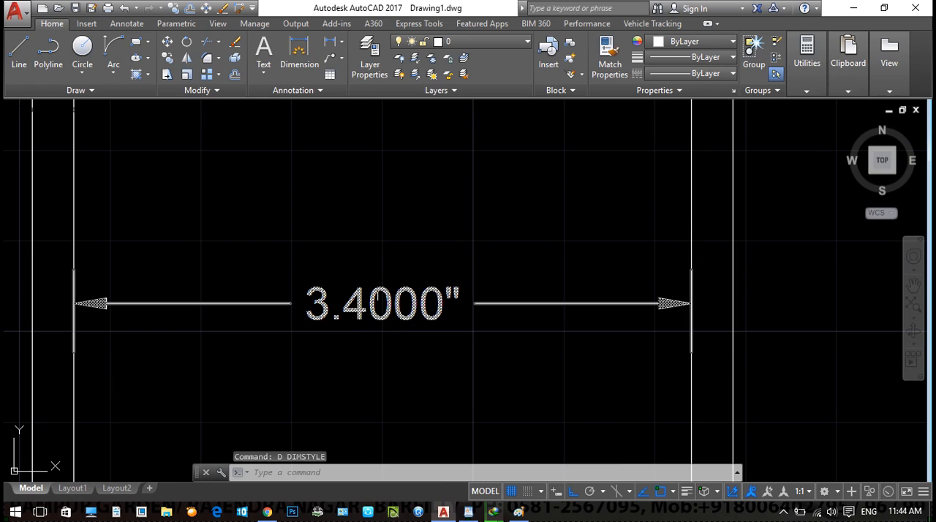
mouse_move(381, 295)
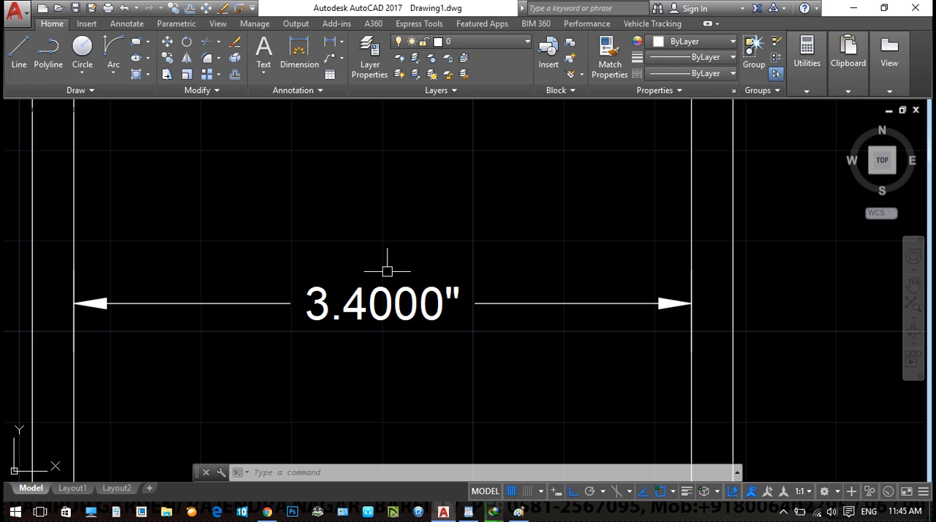
- Convert a length of 1 from Meters to Inches with QuickCalc's units conversion, then close the calculator
key("ctrl+8")
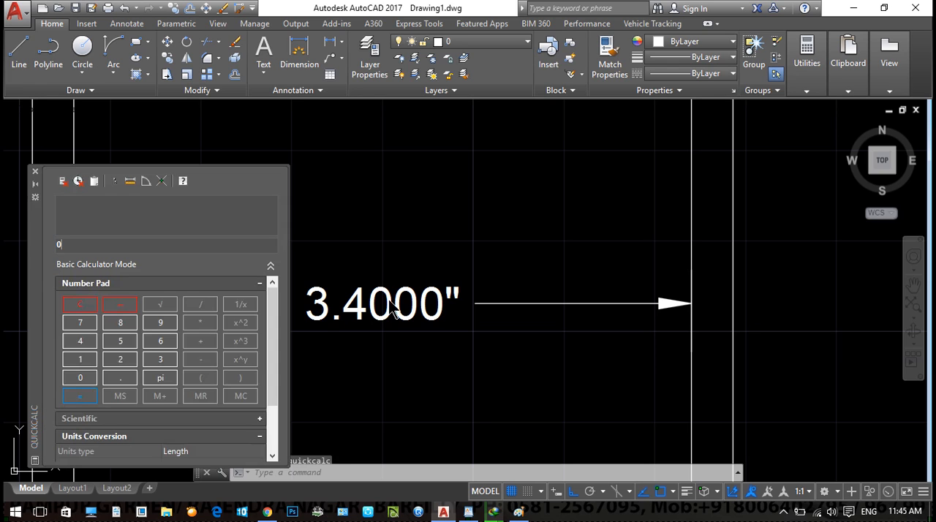
scroll(284, 338, "down", 3)
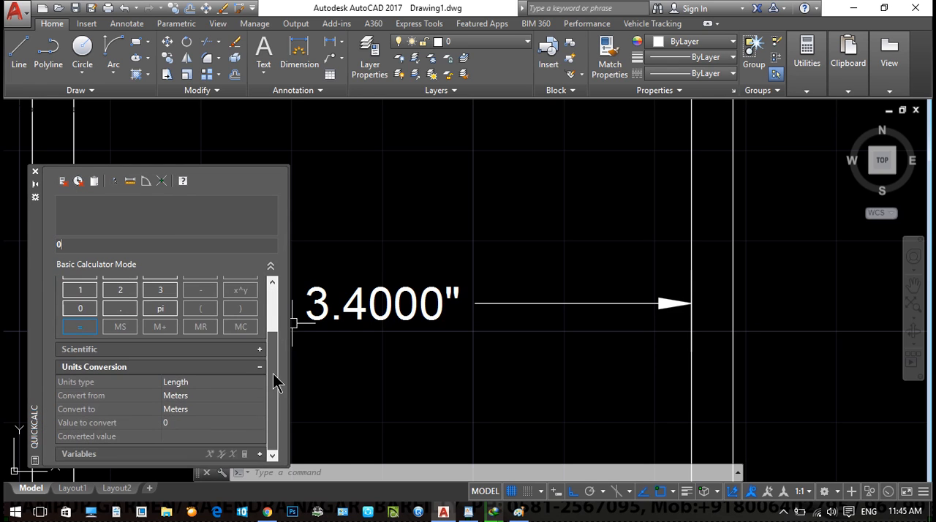
left_click(205, 396)
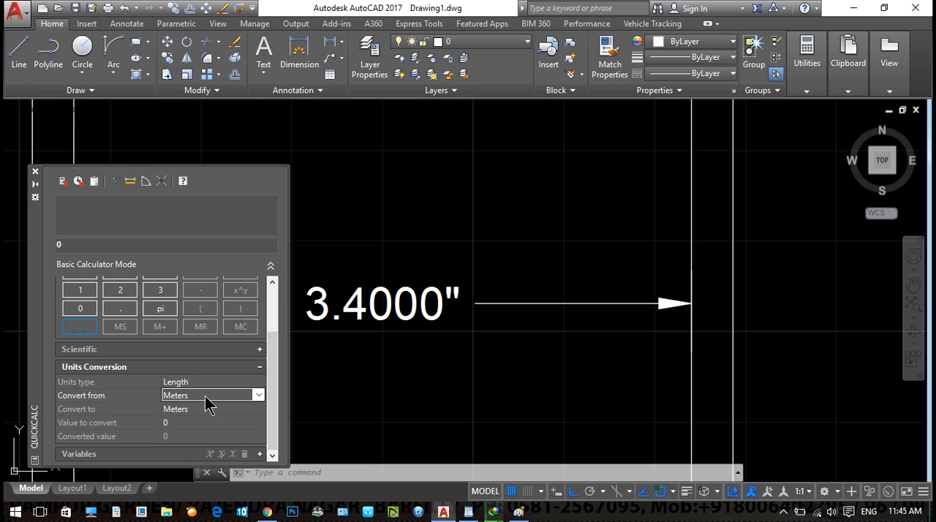
left_click(205, 397)
left_click(299, 384)
left_click(192, 410)
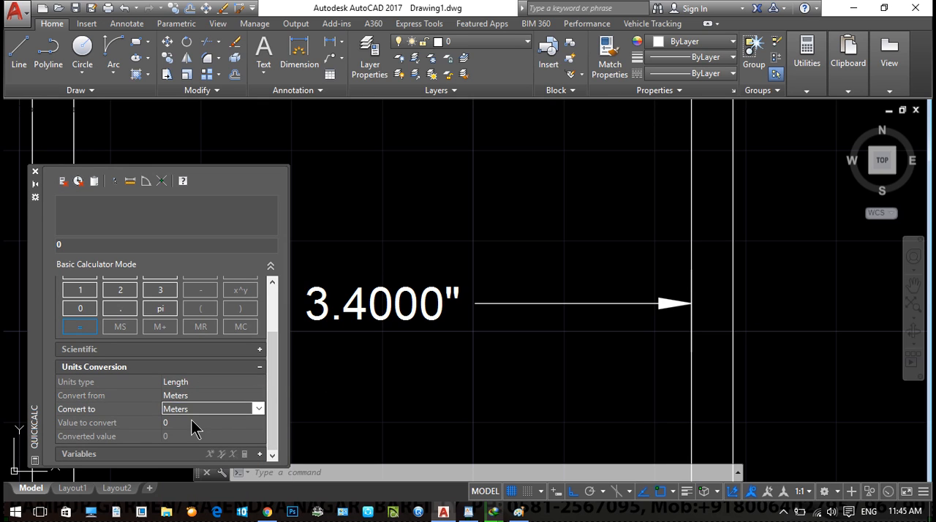
left_click(192, 409)
left_click(179, 321)
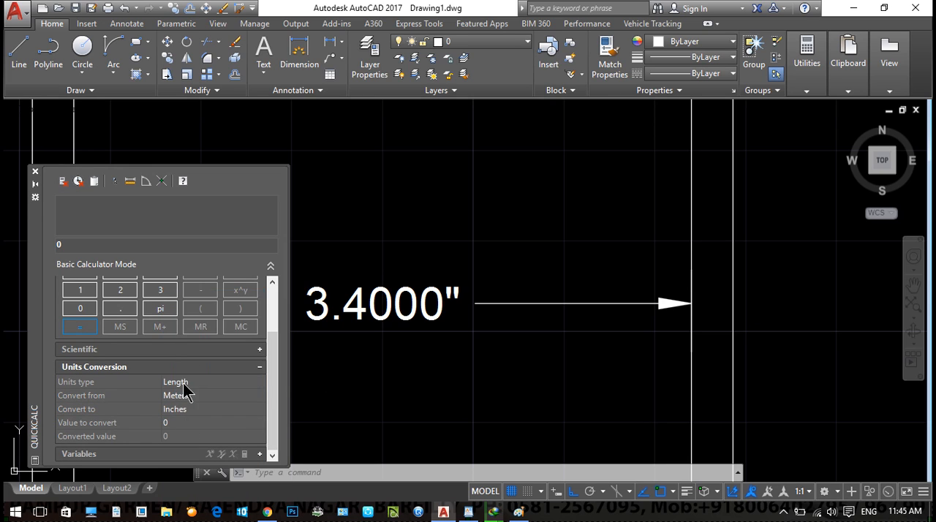
left_click(202, 422)
type("1")
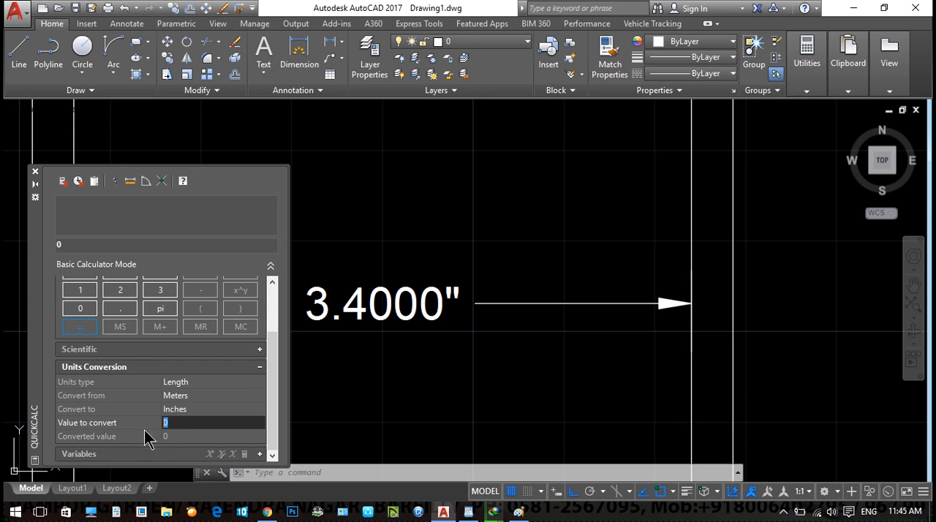
key("Return")
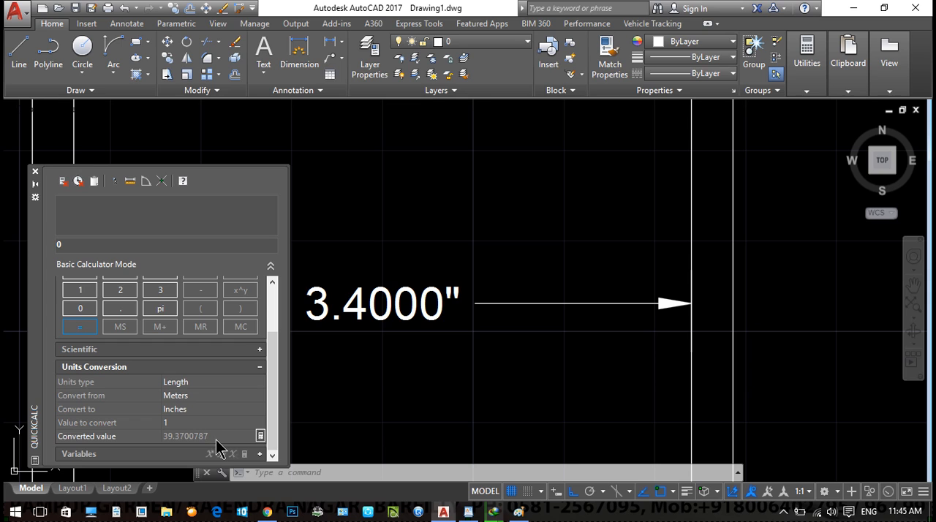
left_click(34, 171)
- Set the Standard dimension style's measurement scale factor to 39.37 and make the style current
type("d")
key("Return")
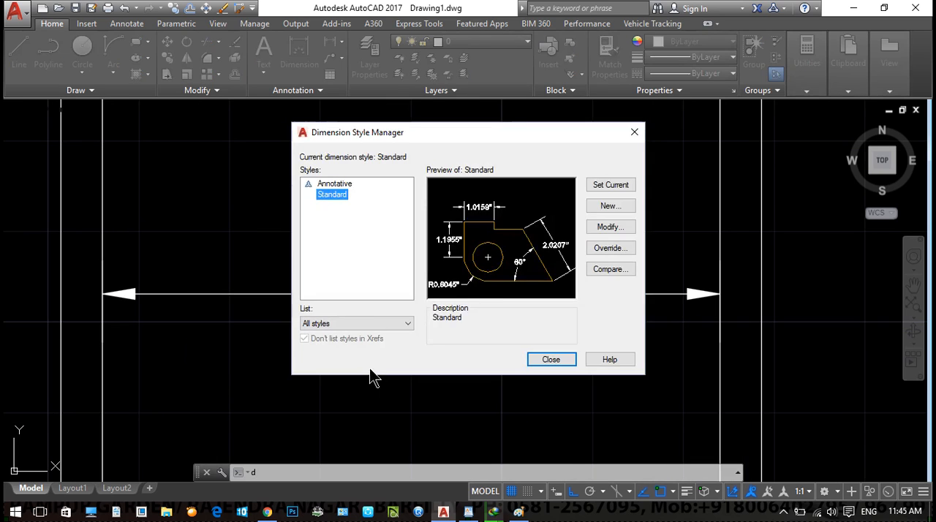
left_click(604, 222)
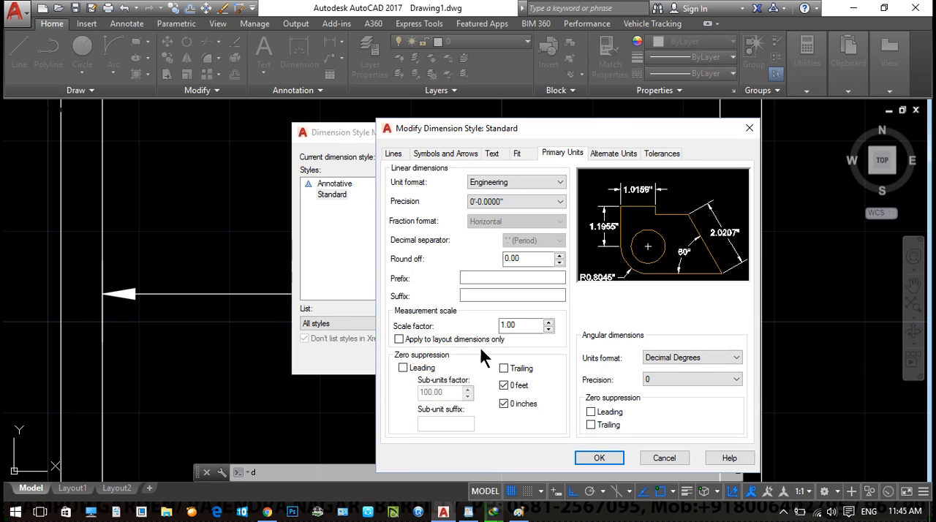
left_click_drag(518, 327, 463, 323)
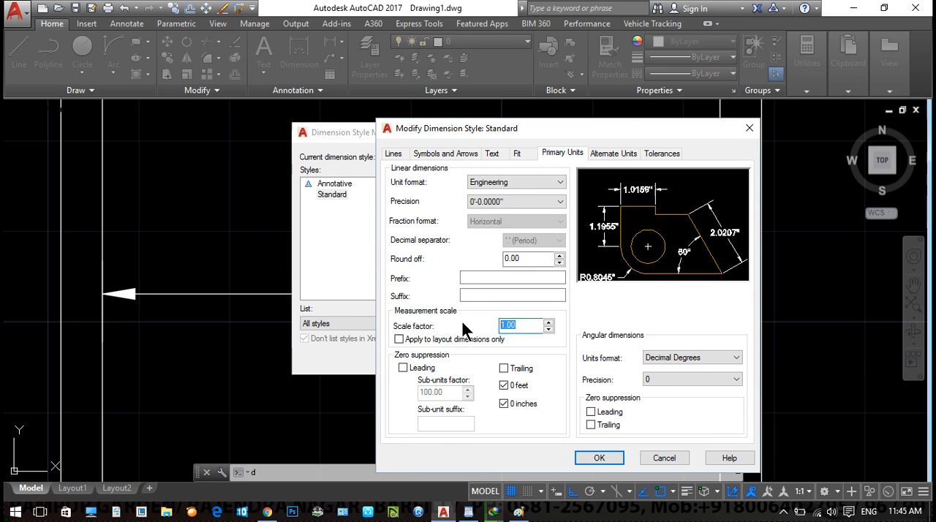
type("39.37")
left_click(601, 459)
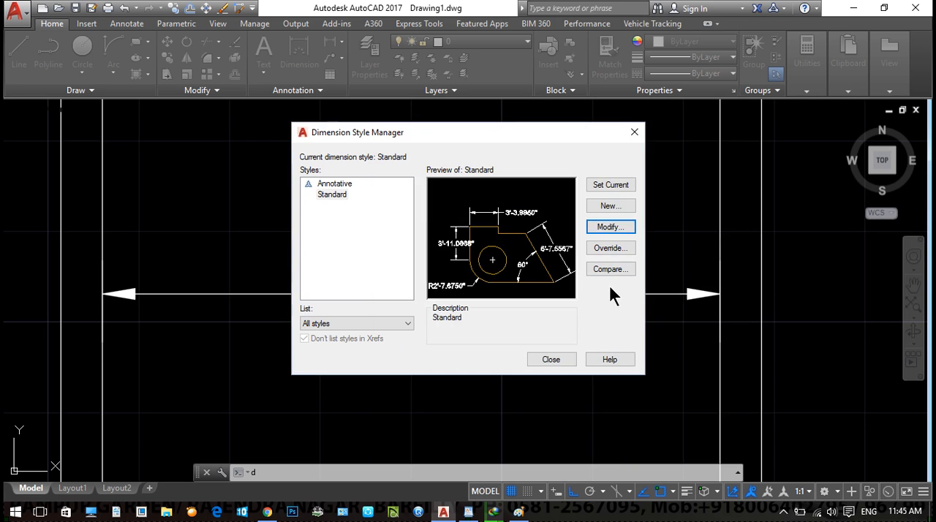
left_click(611, 188)
left_click(545, 362)
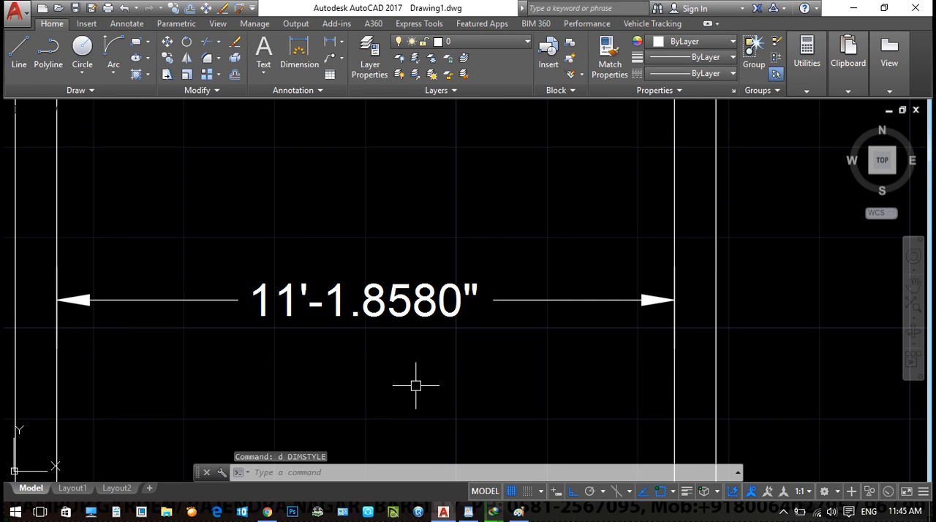
- Convert a length of 3.4 from Meters to Inches and to Feet with QuickCalc's units conversion, and close the calculator
type("quickcalc")
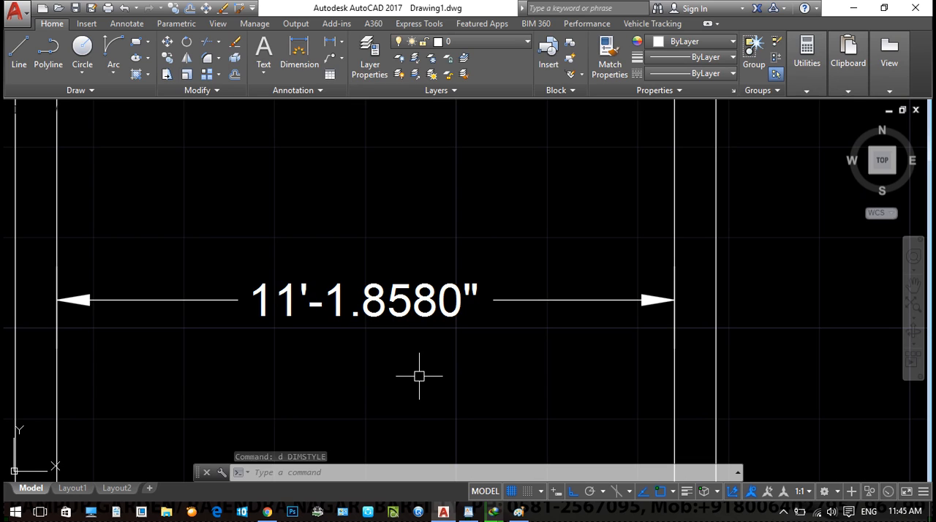
key("Return")
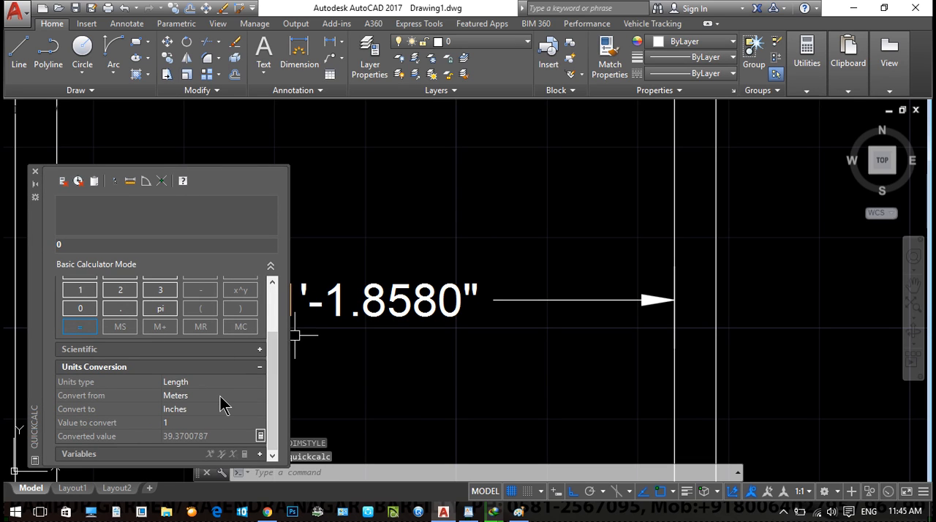
left_click(209, 423)
type("0")
key("BackSpace")
type("3.4")
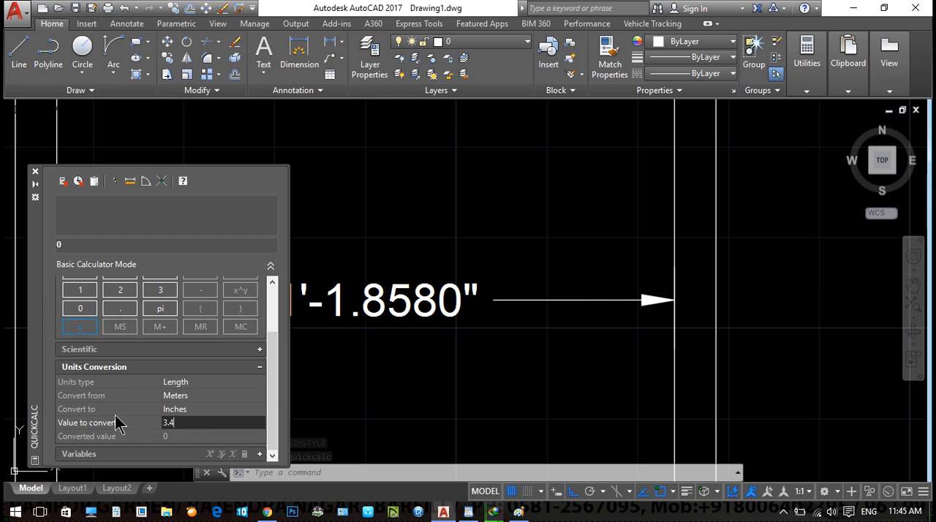
left_click(188, 438)
left_click(219, 409)
left_click(259, 409)
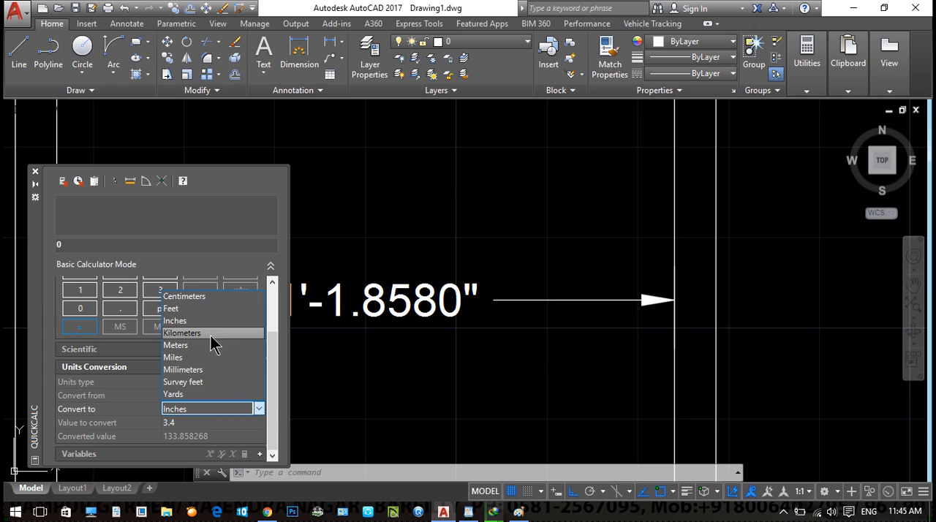
left_click(195, 309)
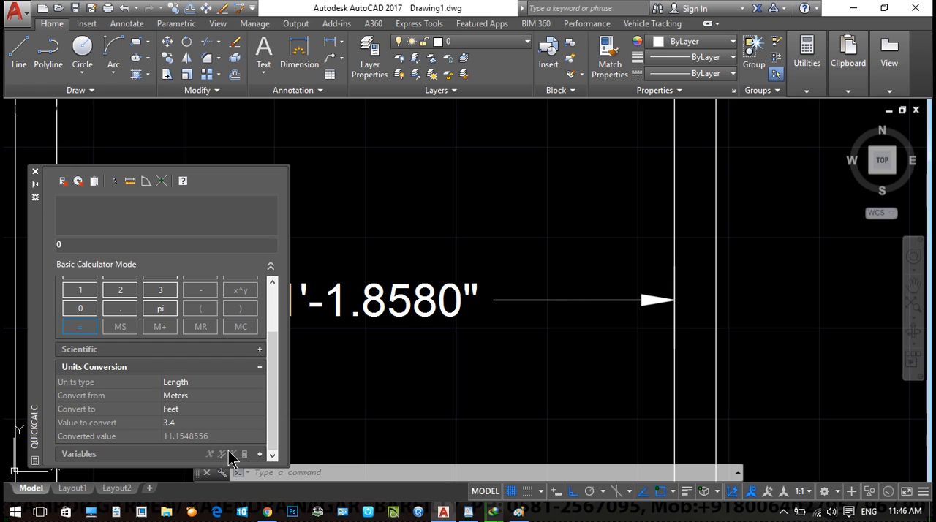
left_click(35, 173)
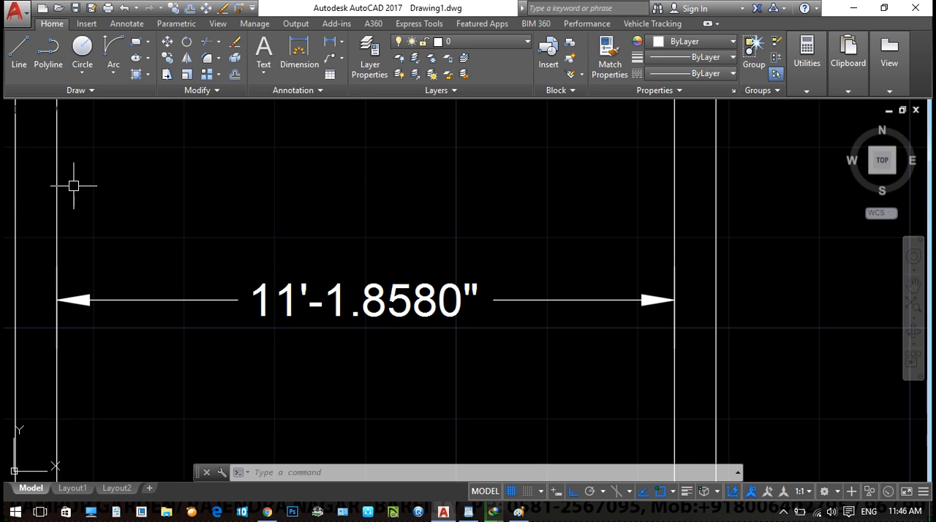
- Erase the horizontal dimension inside the lower-left room of the floor plan
scroll(317, 247, "down", 5)
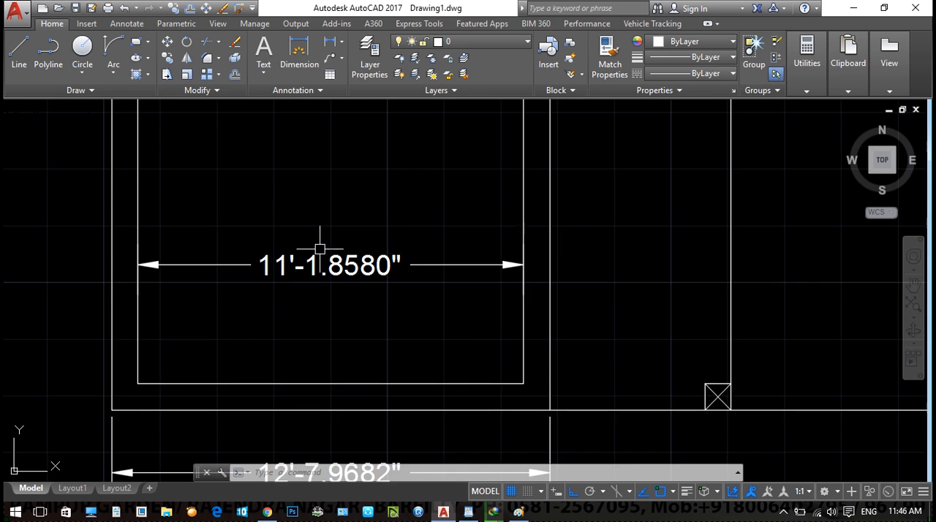
left_click(305, 276)
scroll(324, 291, "down", 3)
key("Escape")
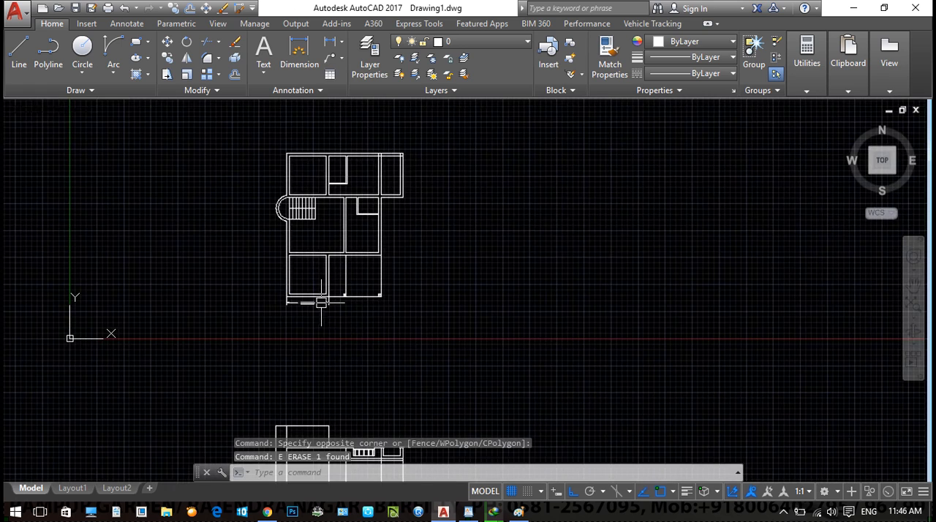
- Switch to the WordPad notes and add the line "how to create template" a few lines below "Scientific"
left_click(468, 511)
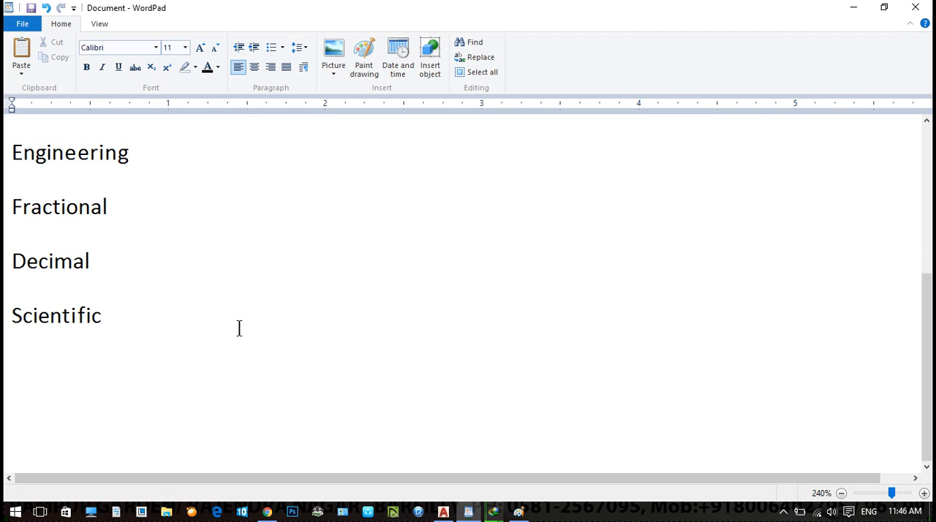
key("Return")
key("Return")
key("Return")
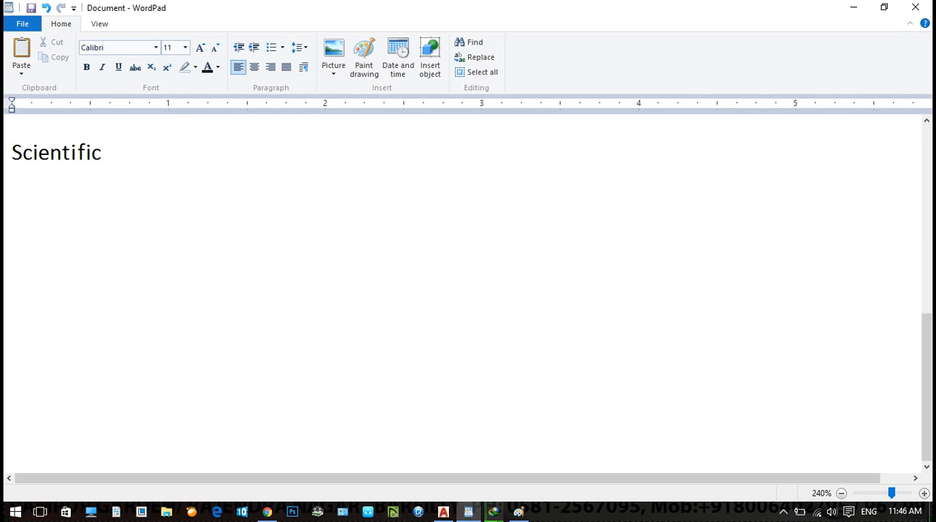
type("Template ")
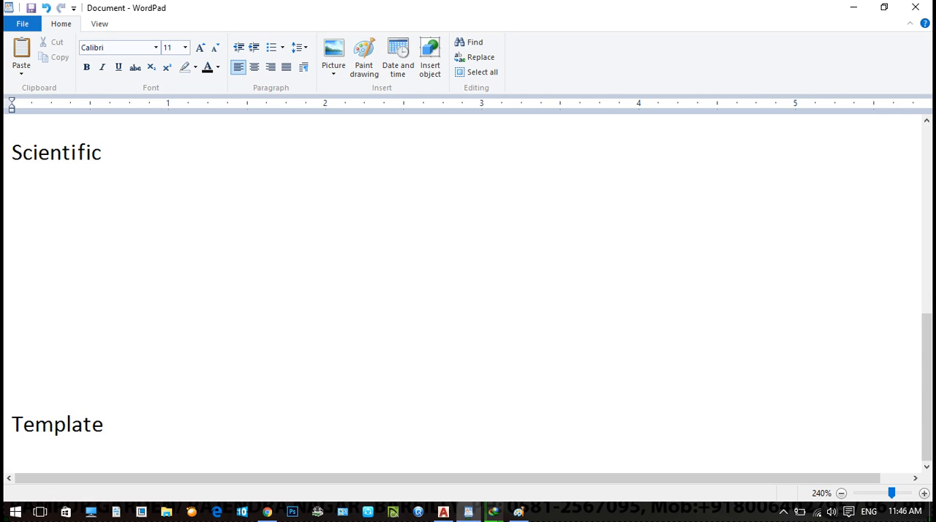
type("how to create ")
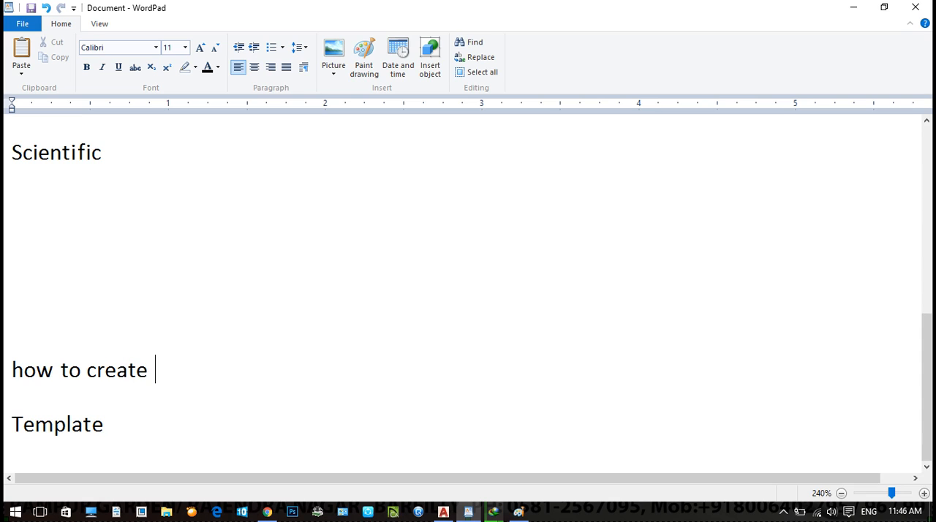
type("template")
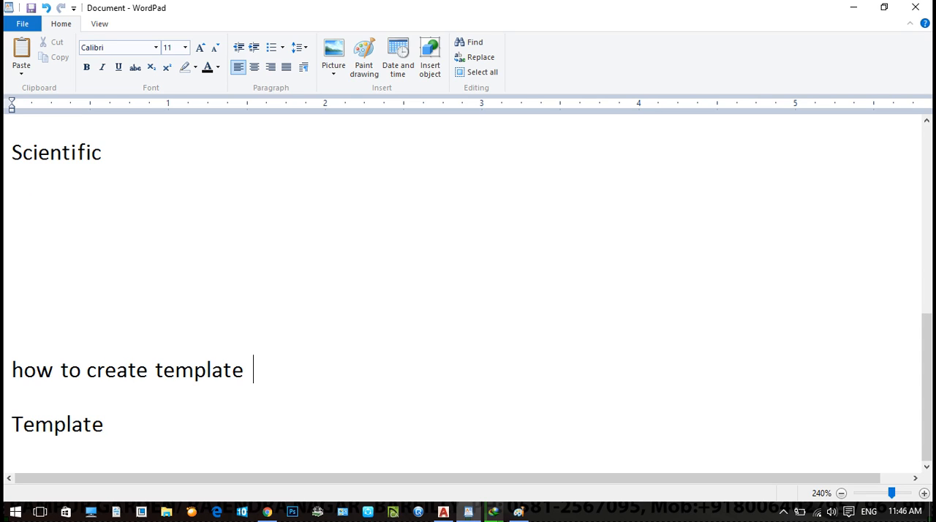
key("BackSpace")
key("BackSpace")
key("BackSpace")
key("BackSpace")
key("BackSpace")
key("BackSpace")
key("BackSpace")
key("BackSpace")
key("BackSpace")
key("Return")
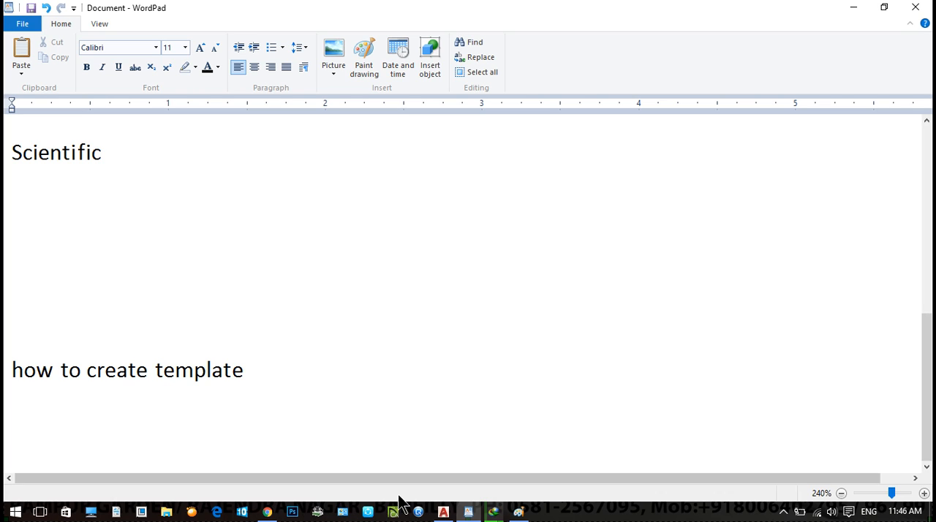
- Switch to AutoCAD, create a new drawing from the acad.dwt template, and check its drawing units
left_click(443, 511)
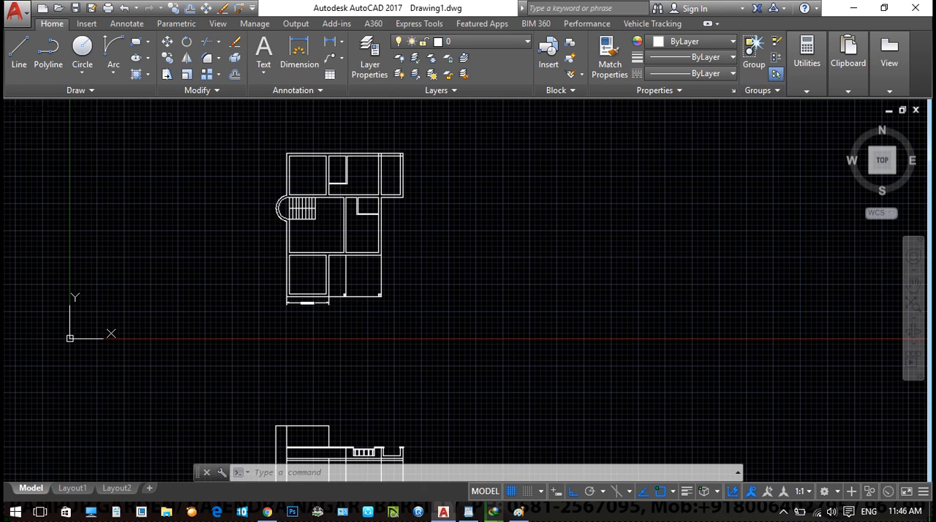
key("ctrl+n")
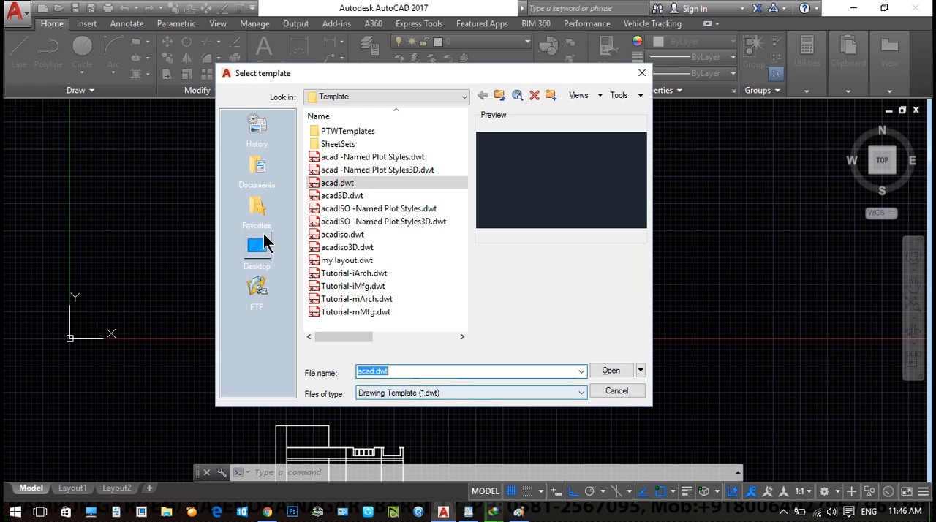
double_click(345, 186)
type("Un")
key("Return")
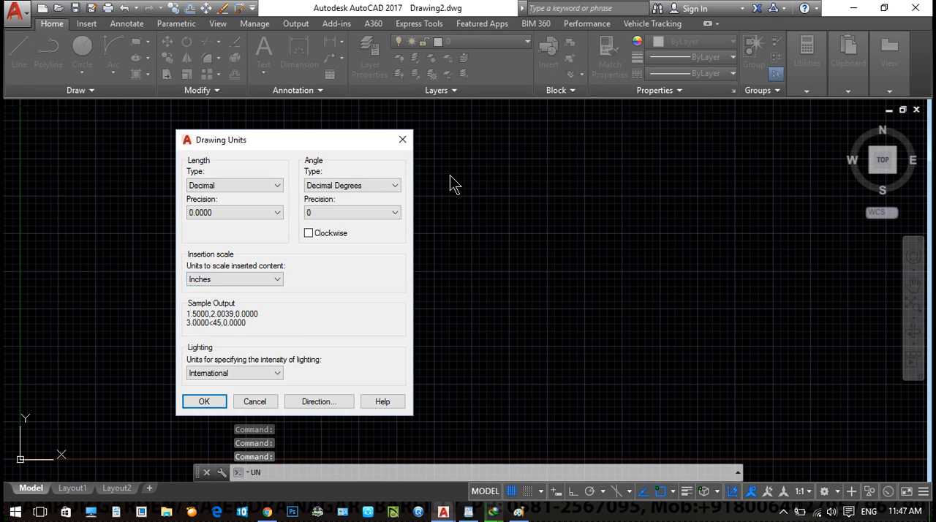
key("Return")
- Draw a nearly horizontal line 10 units long in the new drawing
type("l")
key("Return")
left_click(224, 256)
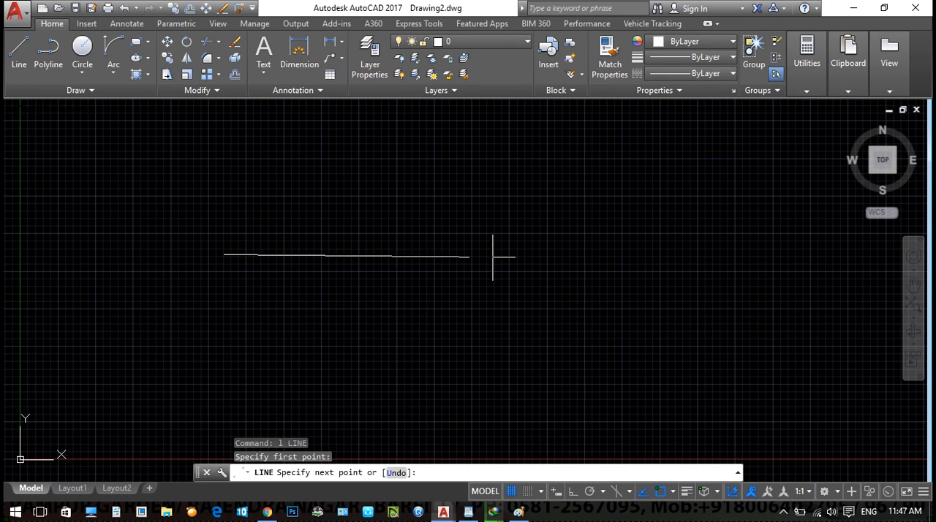
type("10")
key("Return")
key("Escape")
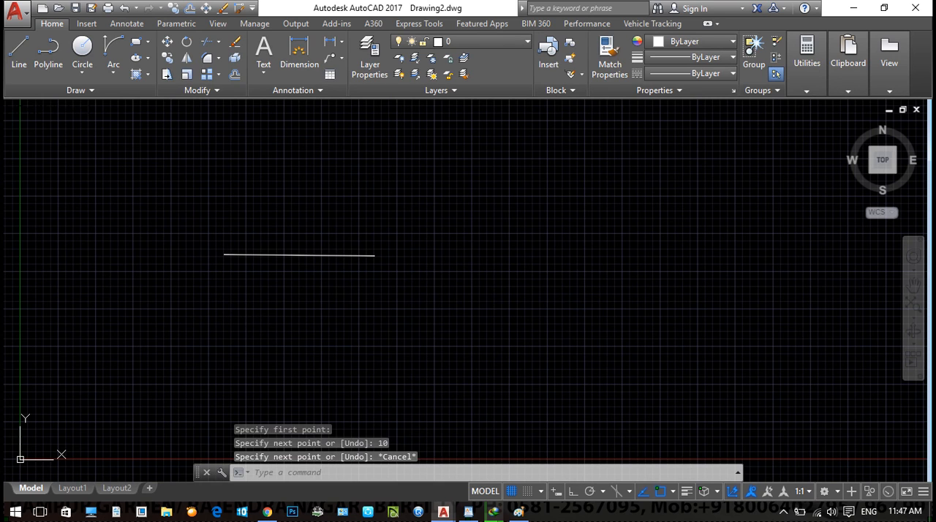
- Create another new drawing from the acadiso.dwt template and draw a short horizontal line in it
key("ctrl+n")
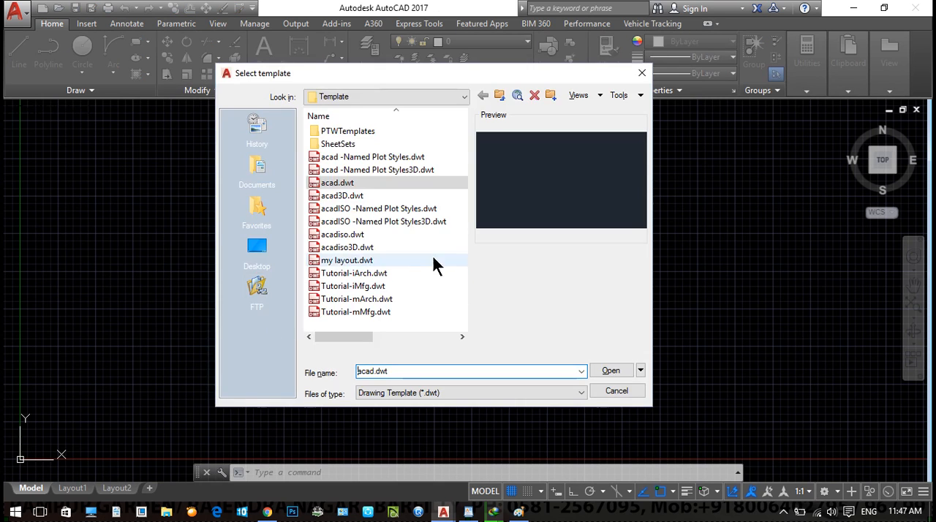
left_click(350, 237)
left_click(611, 371)
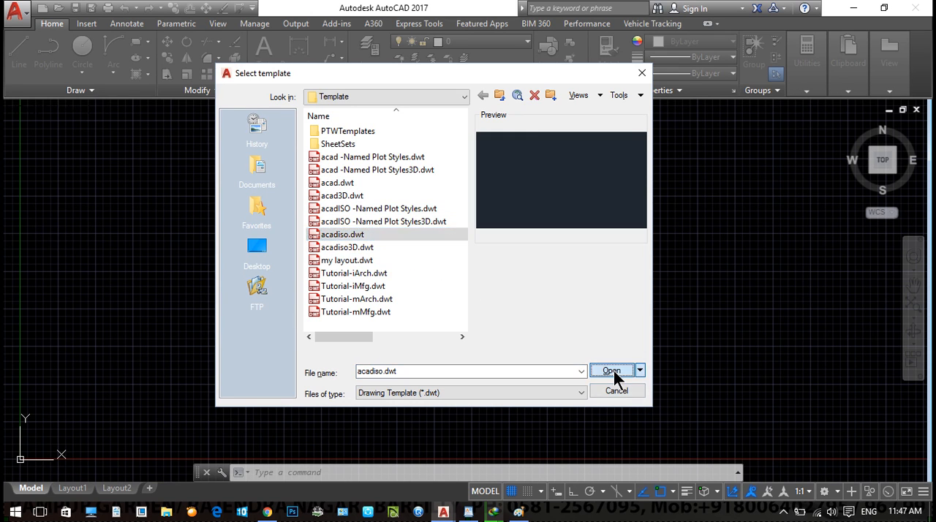
key("Return")
left_click(258, 290)
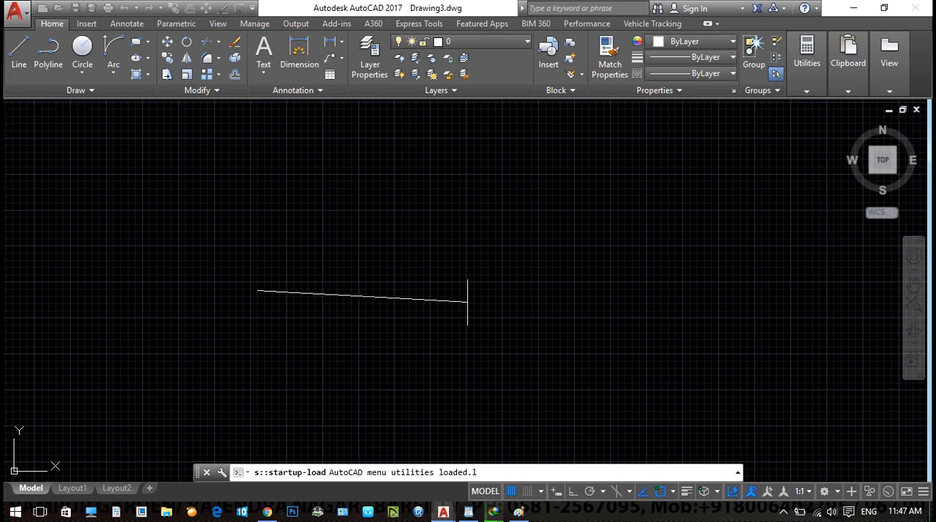
key("Escape")
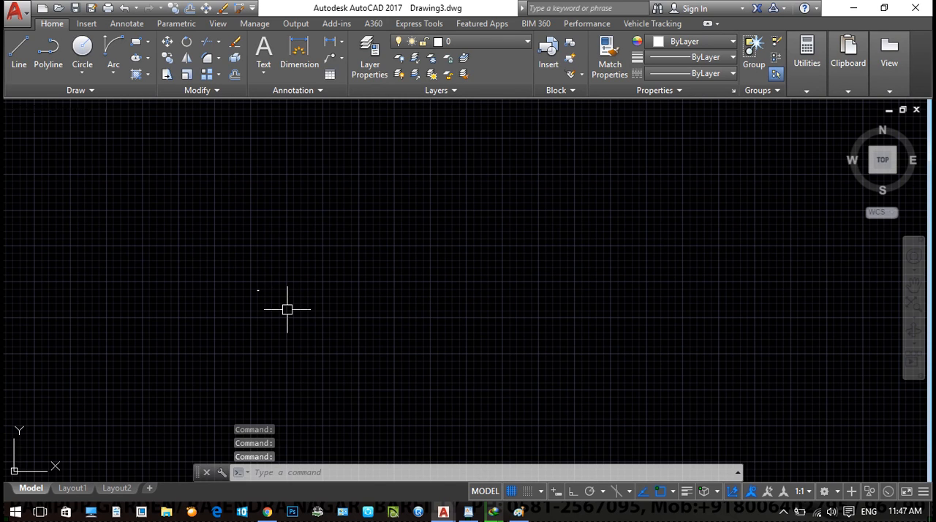
- Check the length type, precision and insertion scale in the acadiso-based drawing's units settings
type("un")
key("Return")
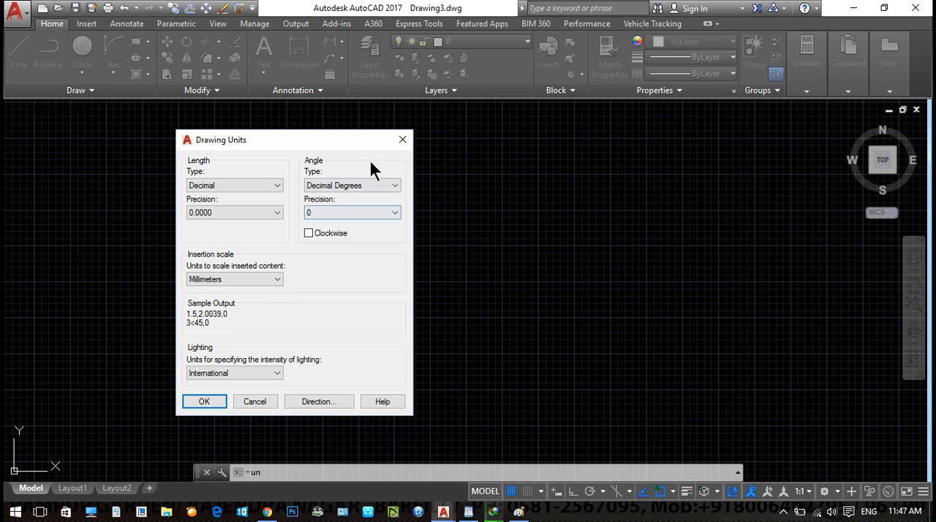
left_click(403, 140)
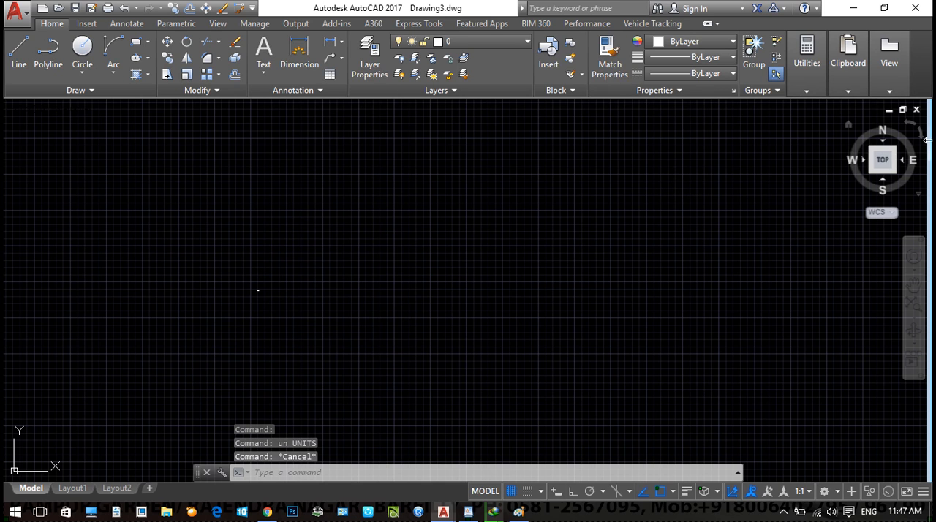
- Close the acadiso-based drawing without saving, keeping the acad-based drawing open
left_click(915, 111)
left_click(502, 286)
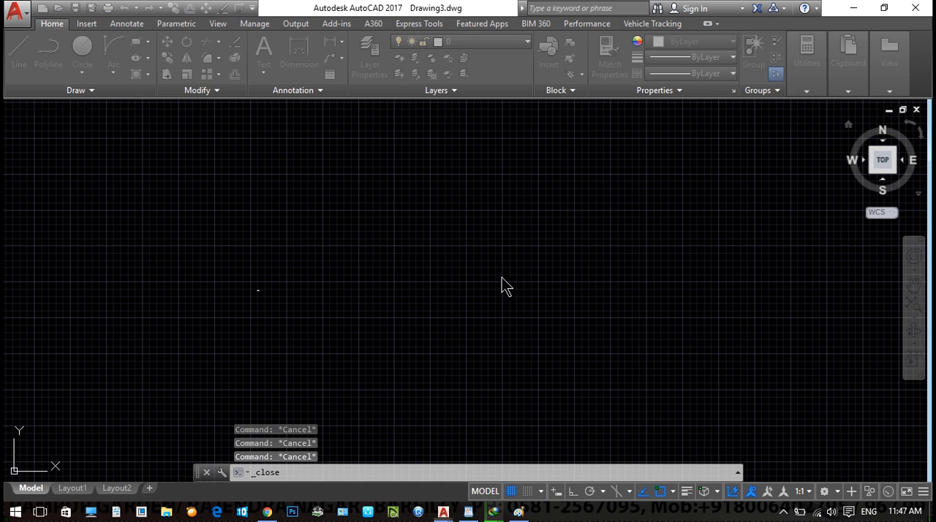
left_click(917, 110)
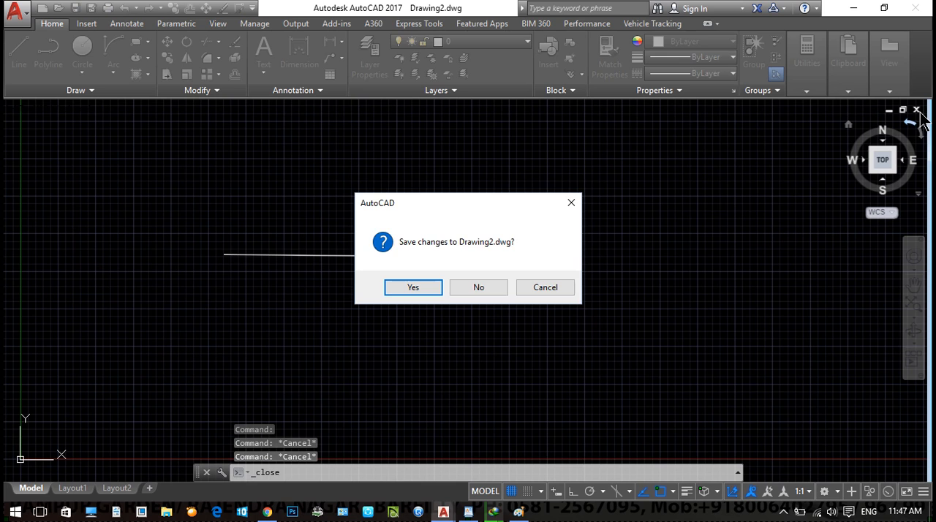
key("Escape")
- Check which multiline styles the acad-based drawing contains using MLSTYLE
type("m")
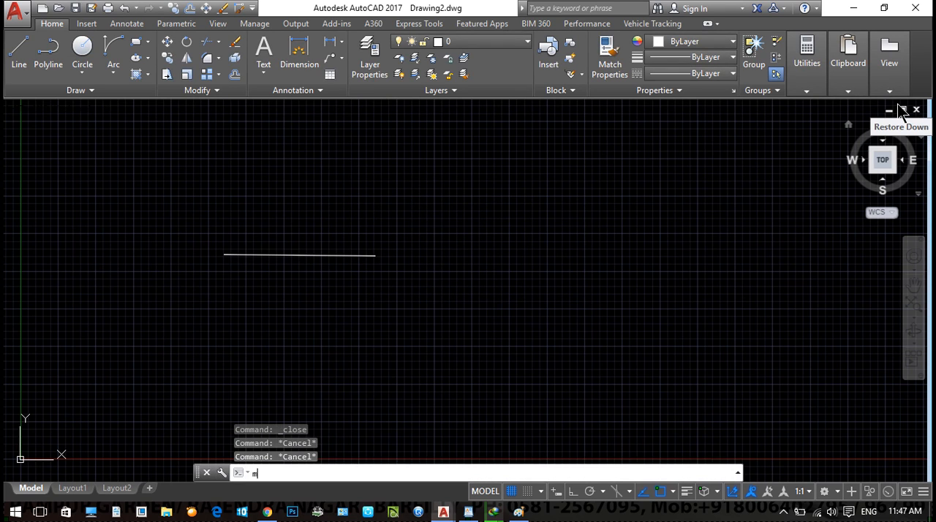
type("LSty")
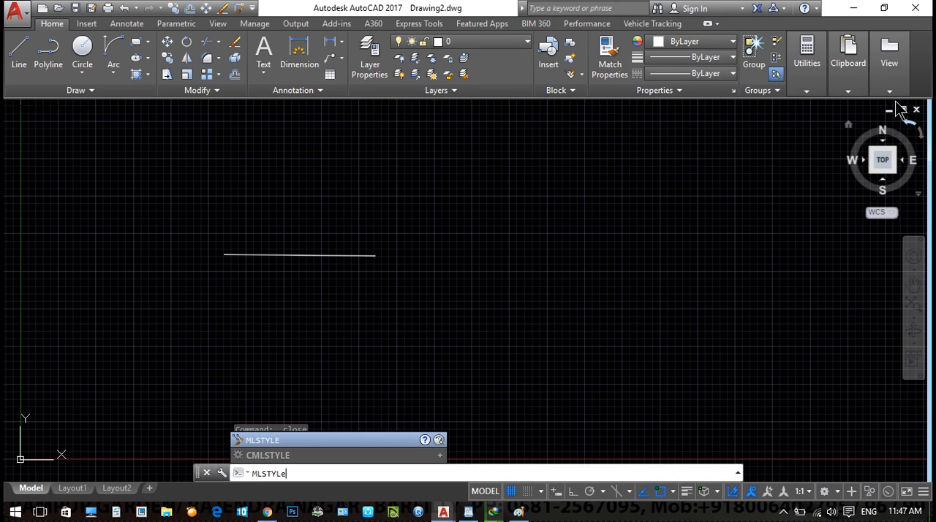
key("Return")
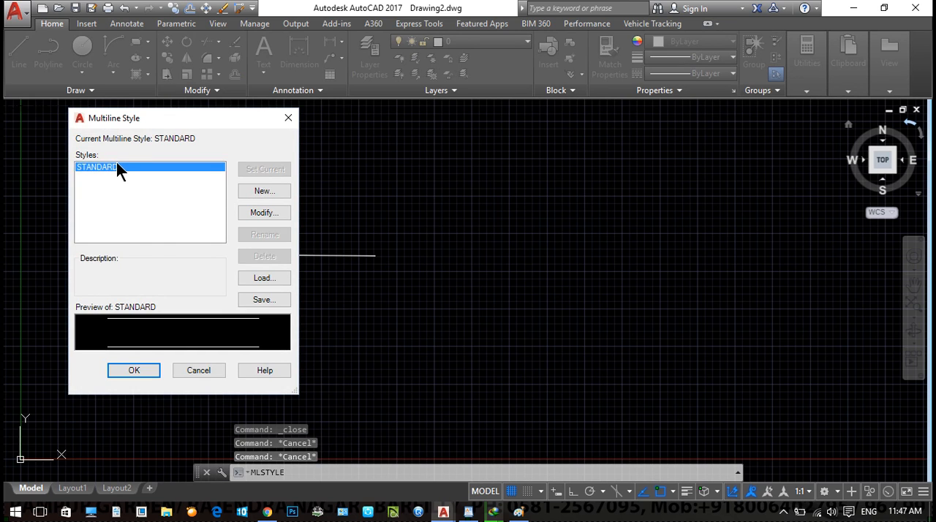
key("Escape")
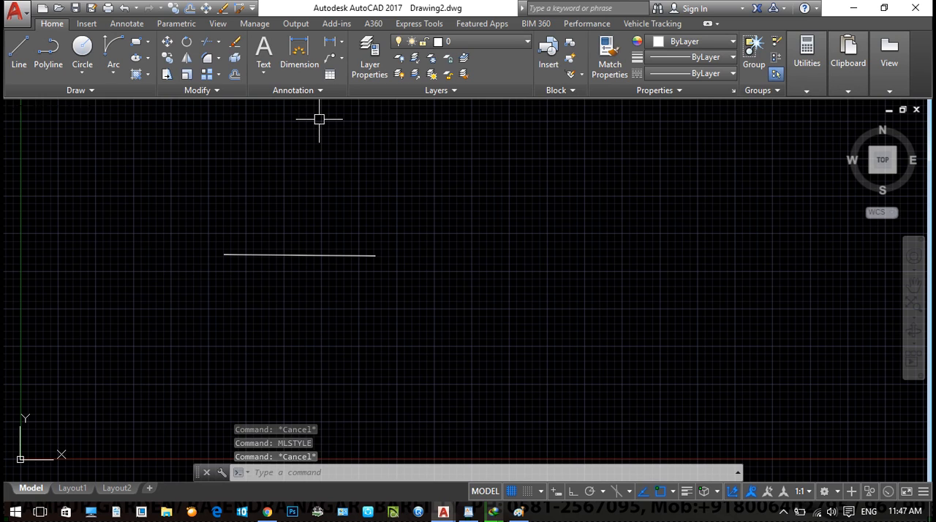
key("Escape")
- Erase the nearly horizontal line from the acad-based drawing
left_click(450, 283)
left_click(275, 187)
type("e")
key("Return")
key("Escape")
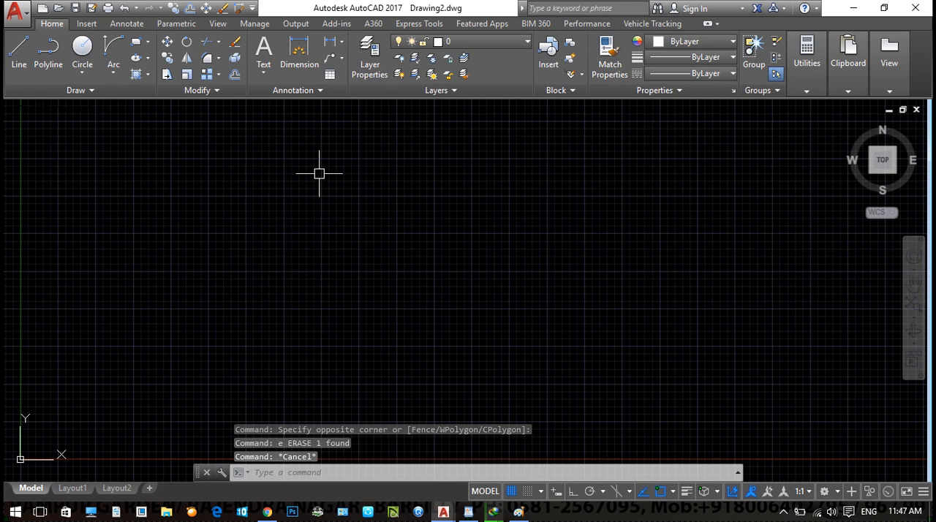
key("Escape")
key("Escape")
scroll(543, 307, "down", 5)
middle_click_drag(549, 278, 236, 360)
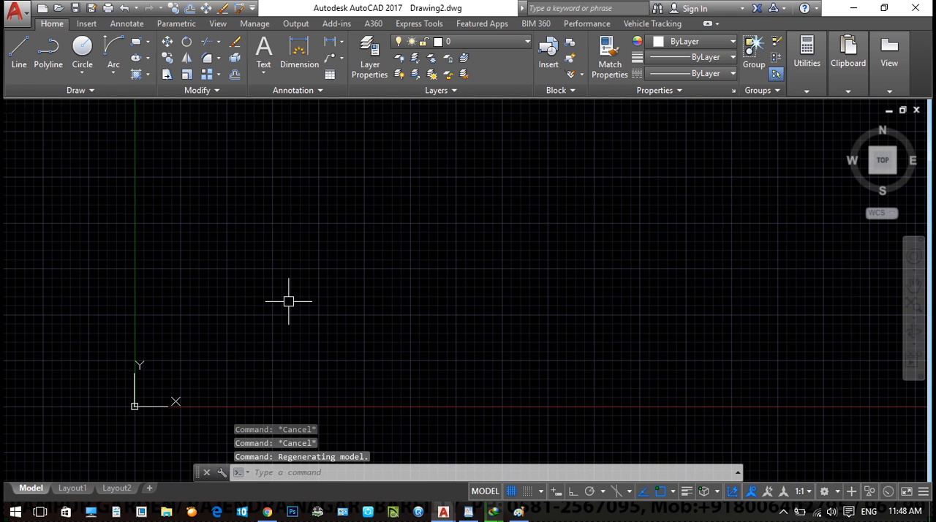
- Create another new drawing from a template and set its insertion scale units to Meters
key("ctrl+n")
double_click(338, 184)
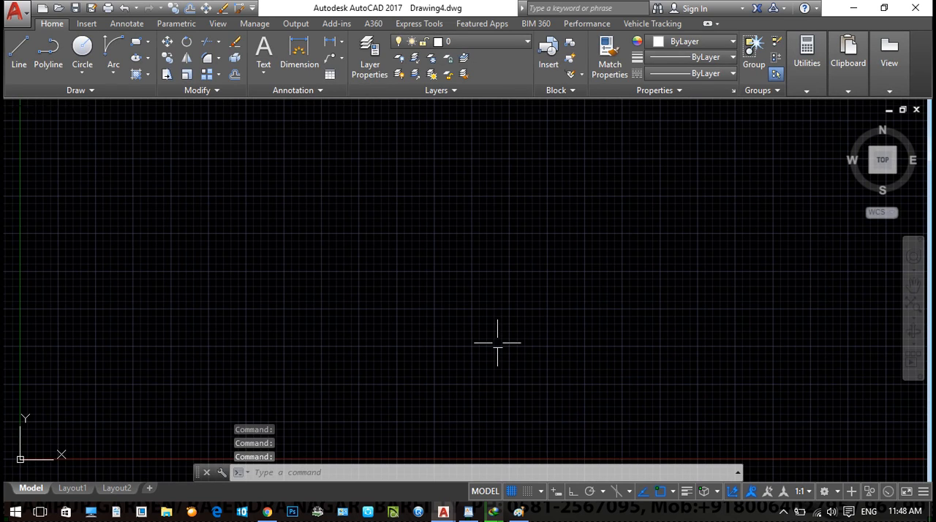
type("u")
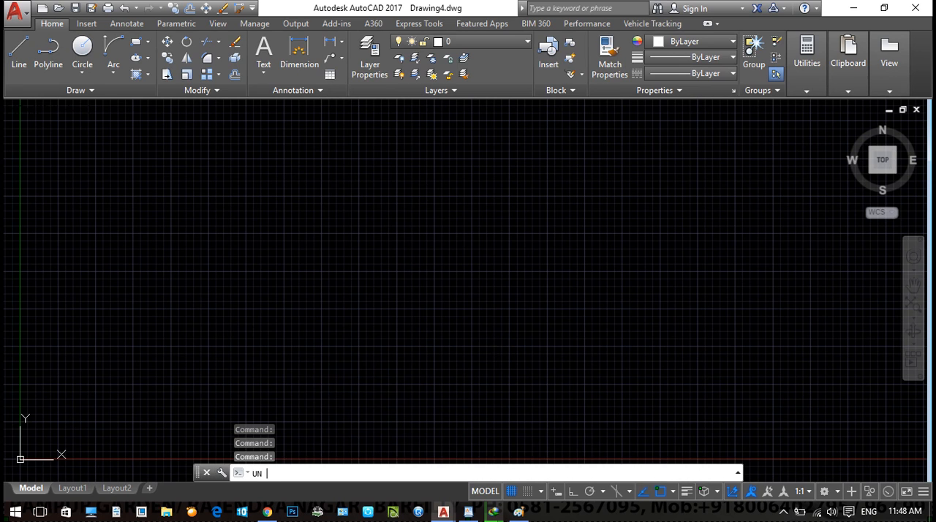
key("Return")
left_click(229, 279)
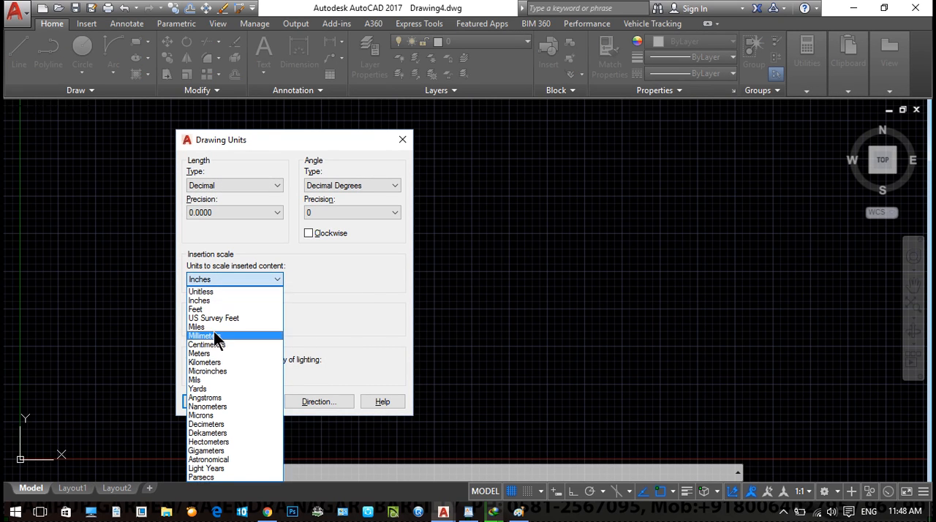
left_click(207, 356)
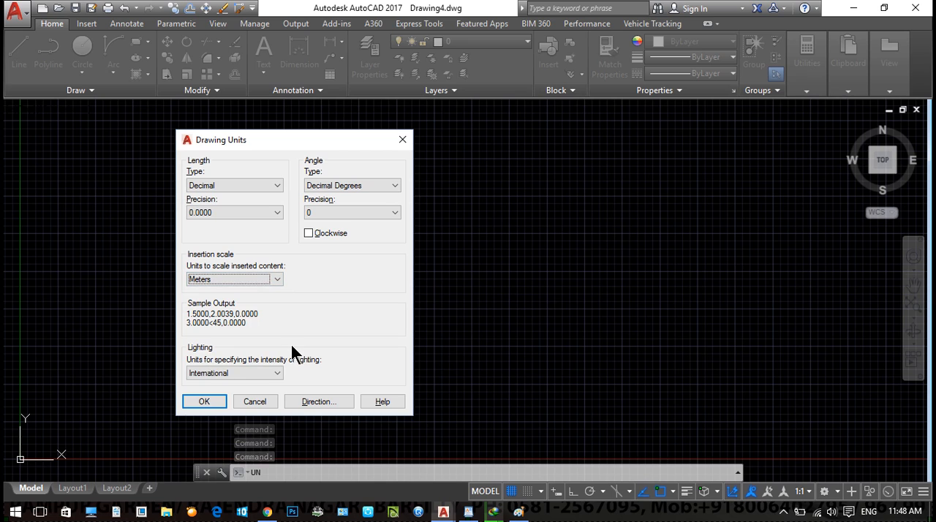
- Set the drawing's length units to Decimal with 0.00 precision and the angle precision to 0.0, and apply the units
left_click(218, 185)
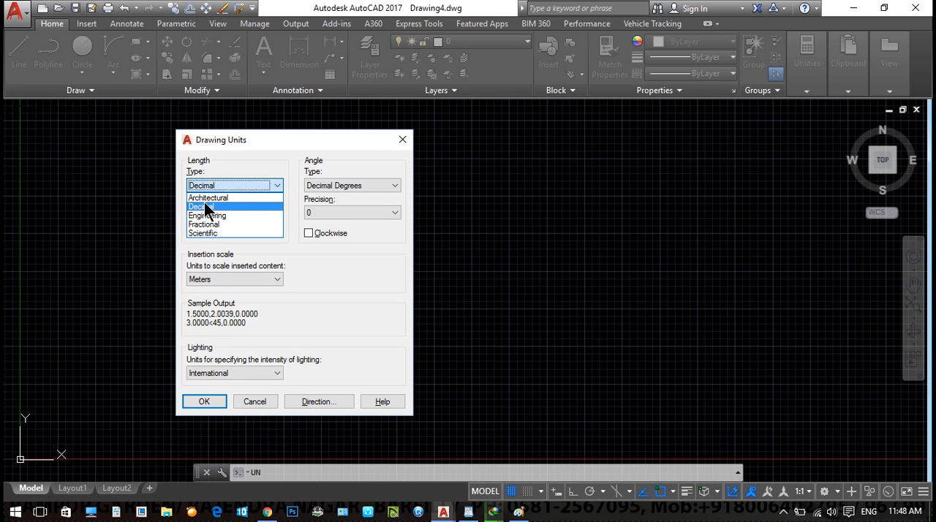
left_click(209, 204)
left_click(201, 213)
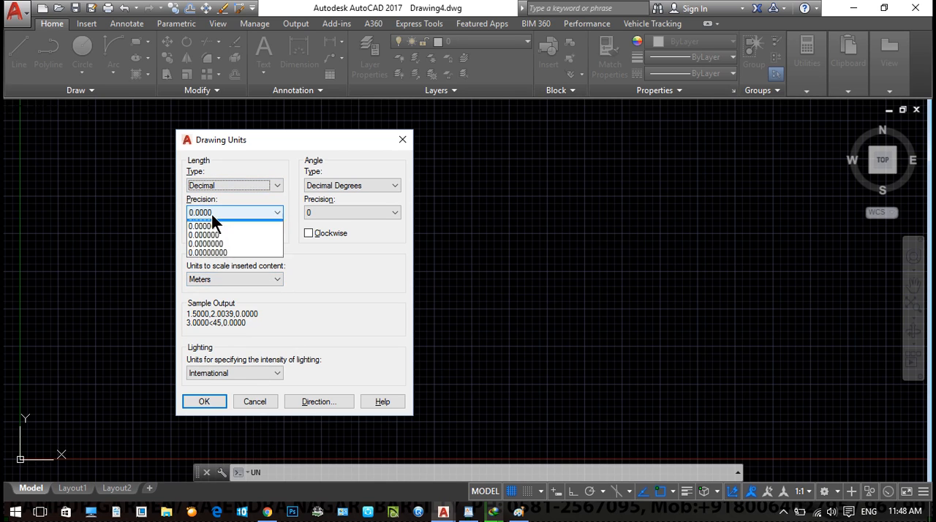
left_click(209, 242)
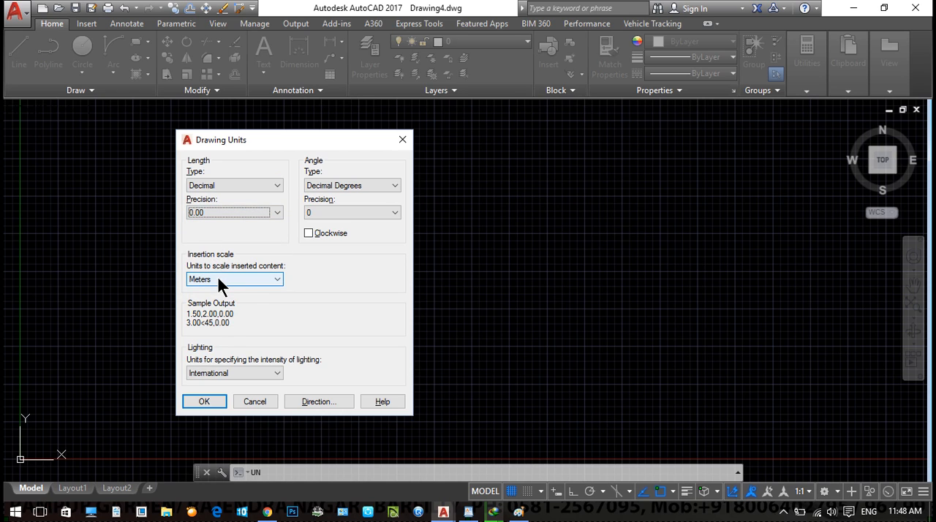
left_click(336, 213)
left_click(331, 227)
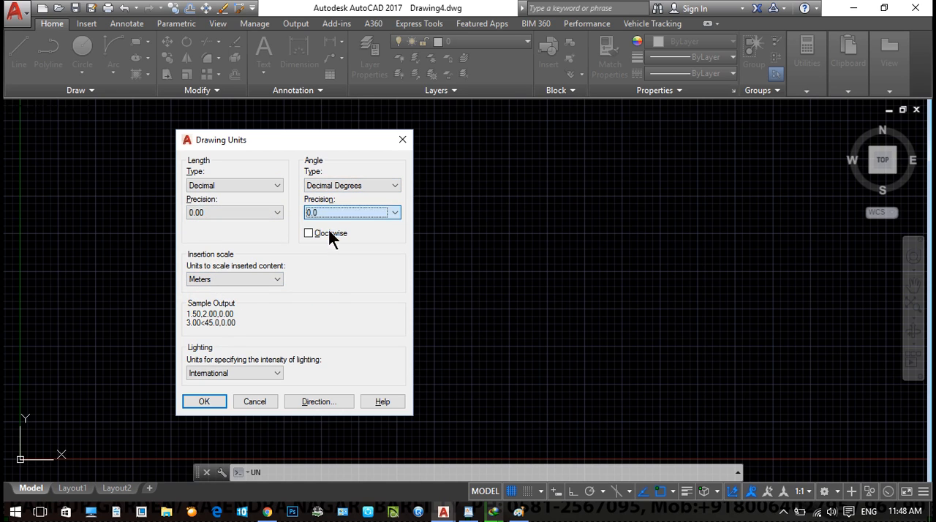
left_click(206, 402)
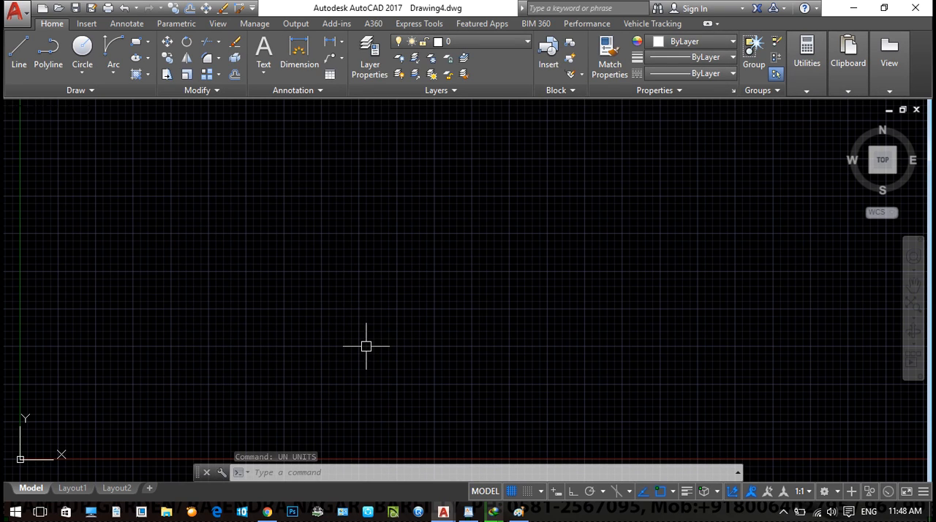
- Modify the Standard dimension style's primary units to 0.00 precision with the suffix m
type("d")
key("Return")
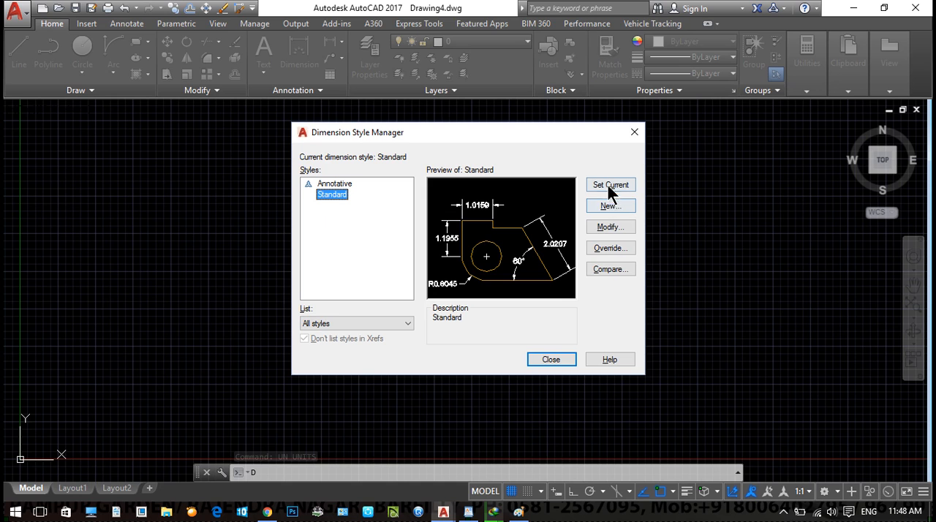
left_click(606, 227)
left_click_drag(485, 121, 393, 125)
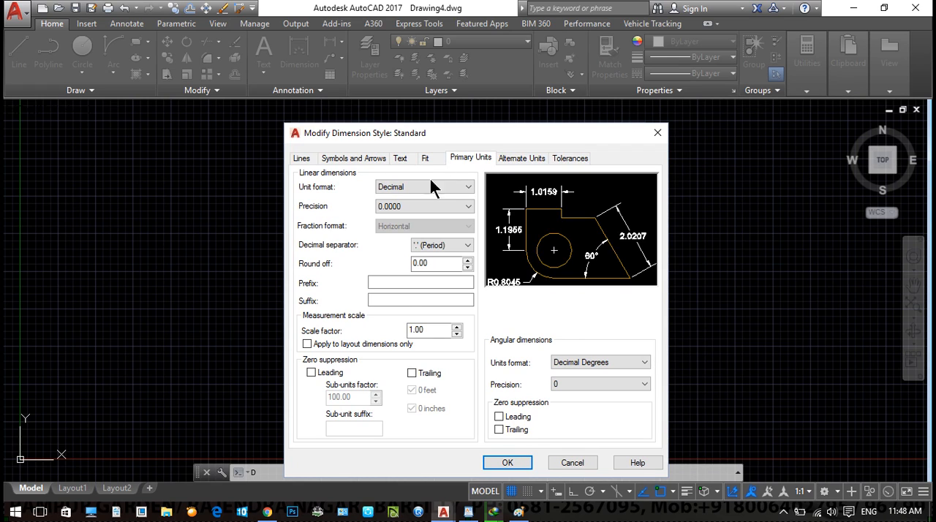
left_click(406, 202)
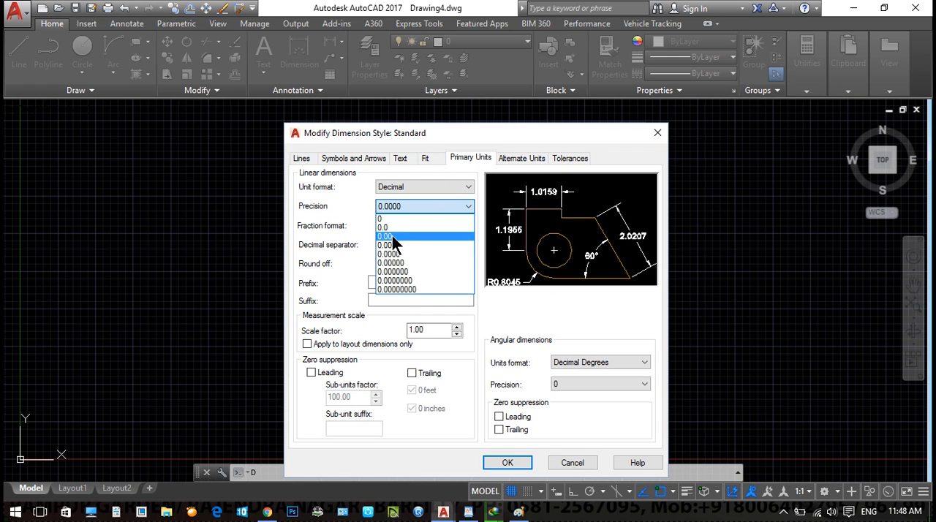
left_click(392, 236)
left_click(395, 301)
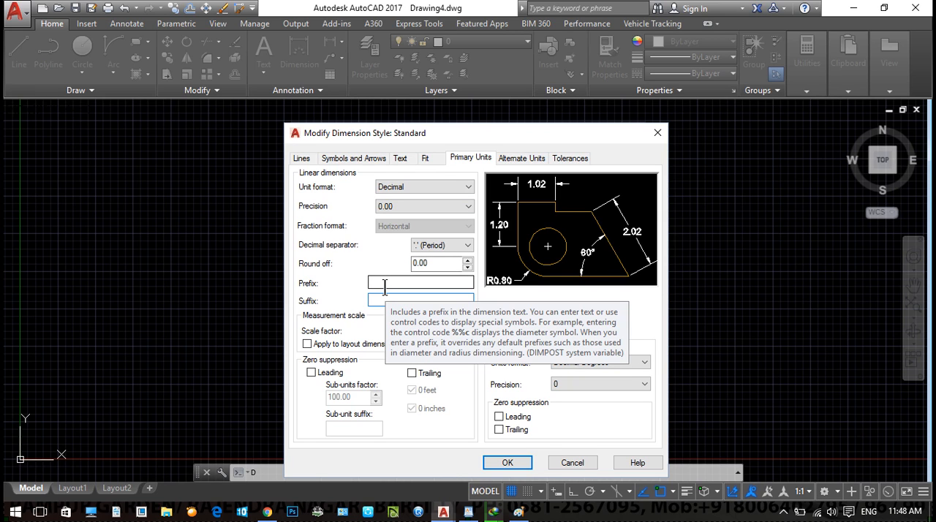
type("m")
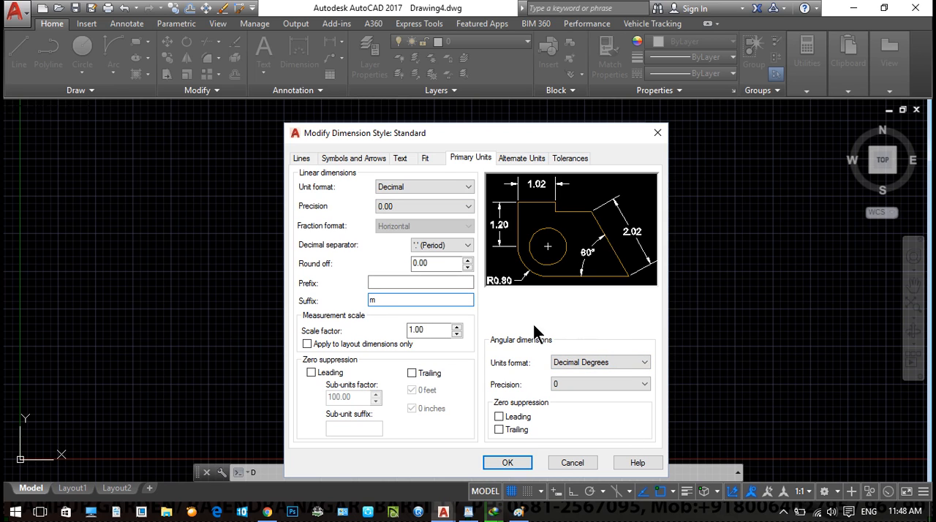
- Display alternate units in the Standard dimension style, using Engineering format, precision 0'-0.00" and multiplier 39.37
left_click(530, 160)
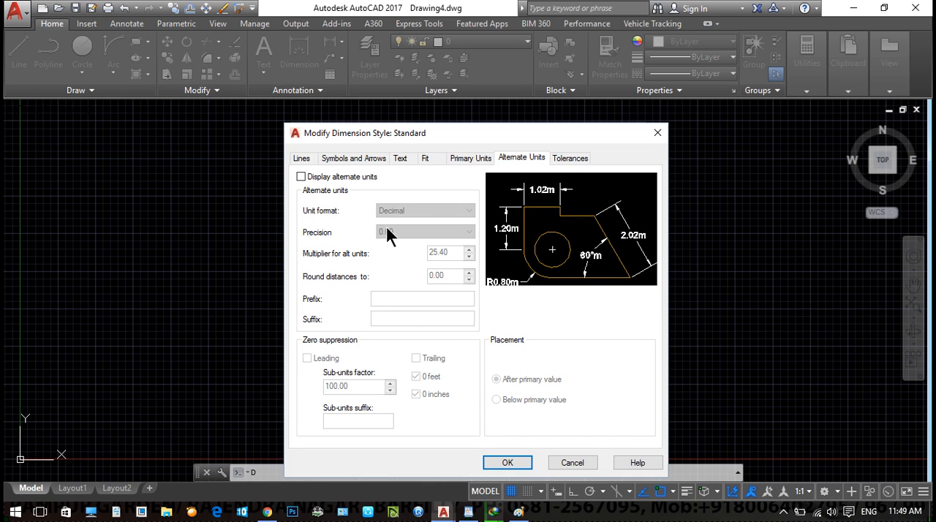
left_click(330, 177)
left_click(403, 210)
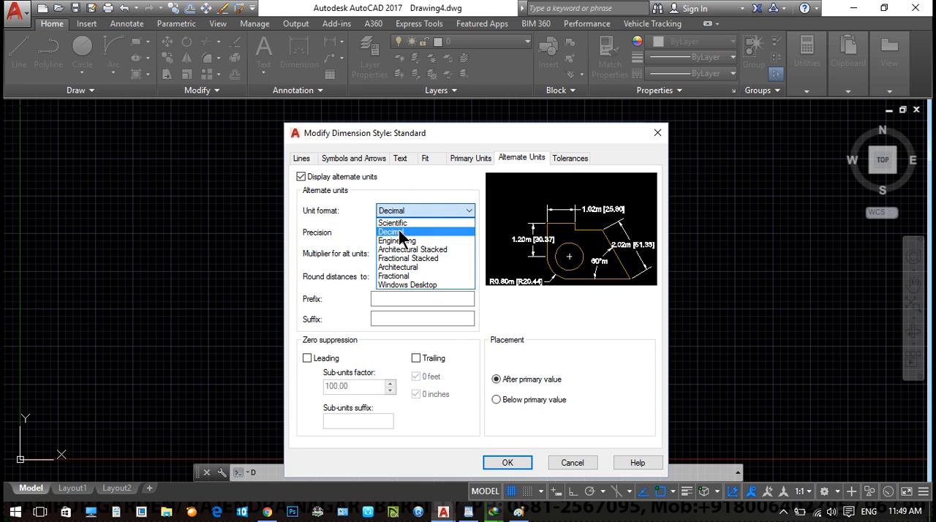
left_click(400, 239)
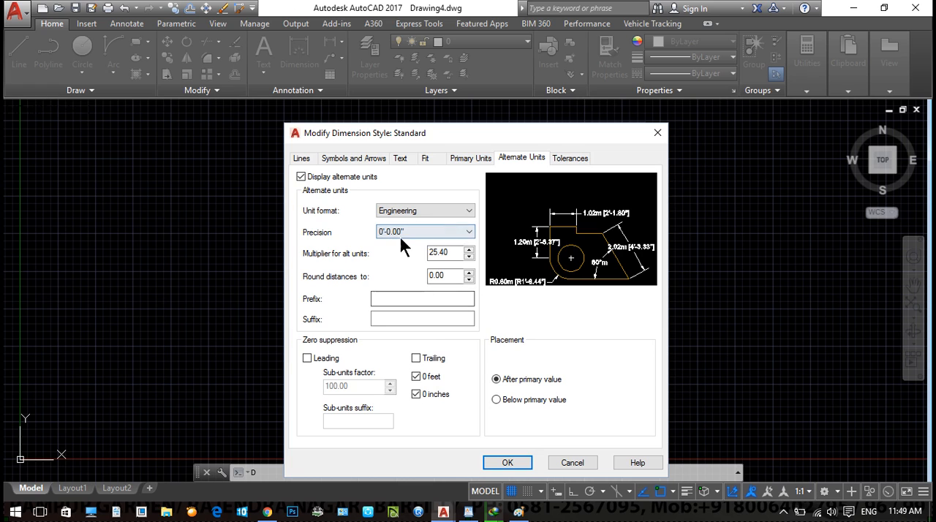
left_click(406, 232)
left_click(407, 232)
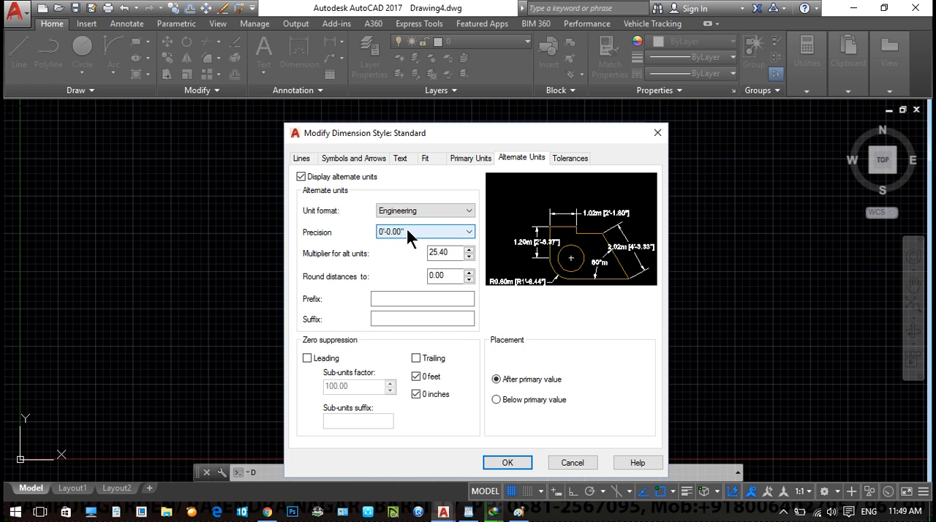
left_click_drag(449, 256, 420, 257)
type("39.")
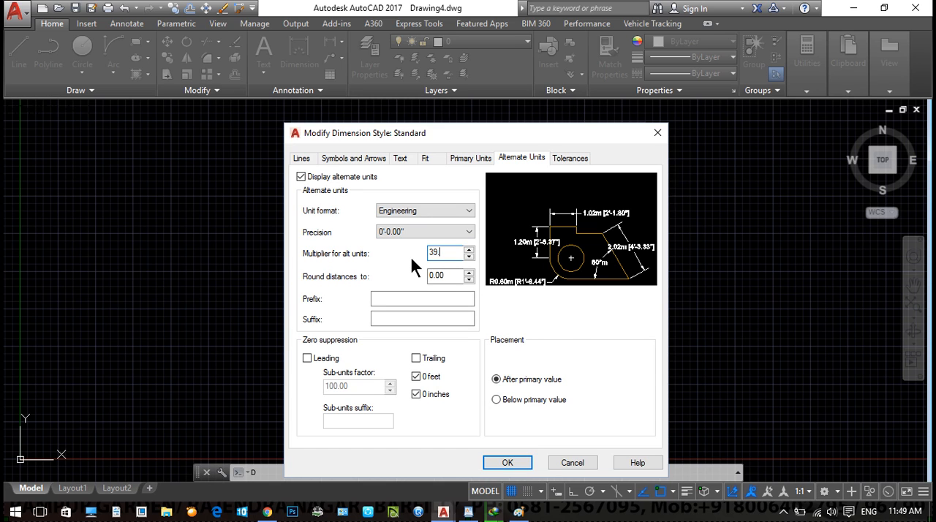
type("37")
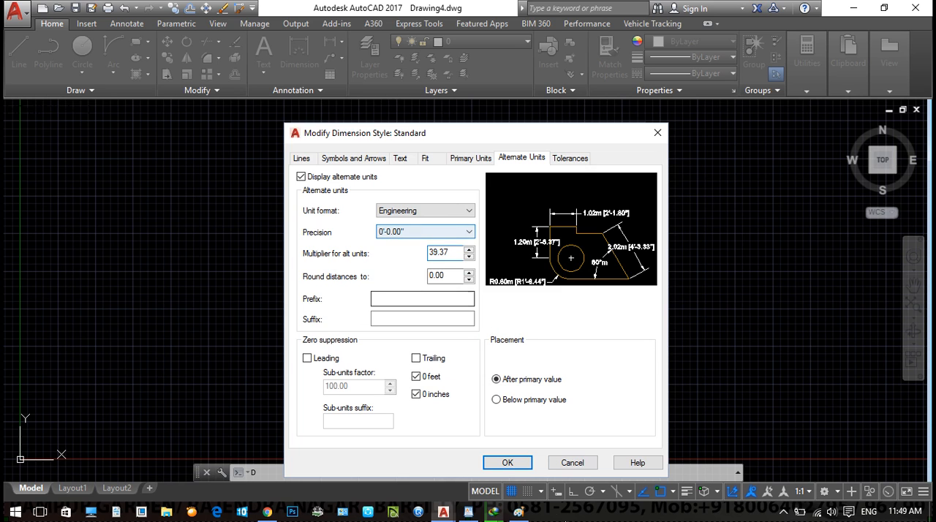
left_click(507, 463)
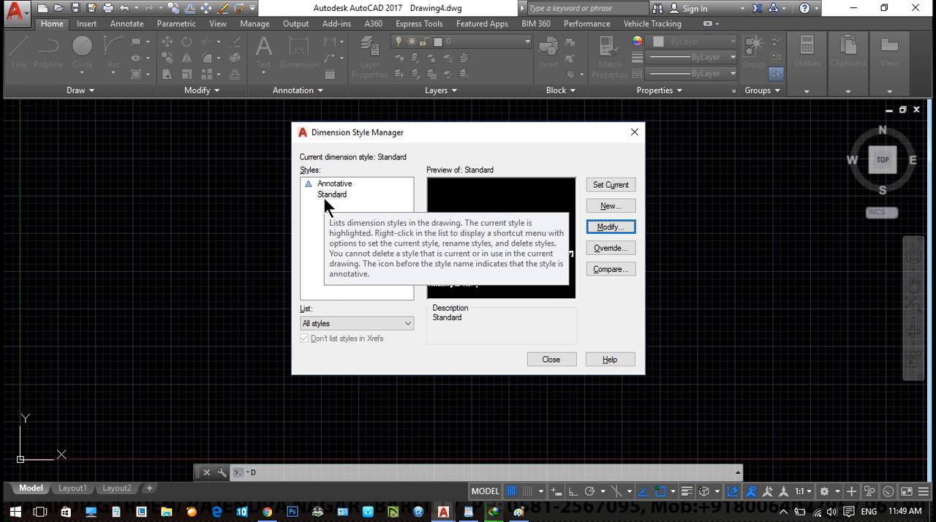
- Create a new dimension style named mm based on Standard for all dimensions
left_click(601, 207)
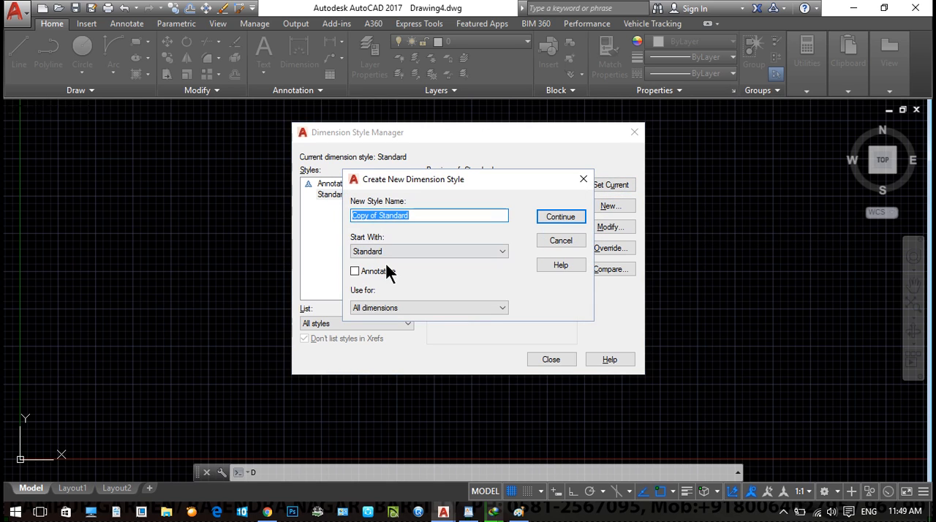
type("mm")
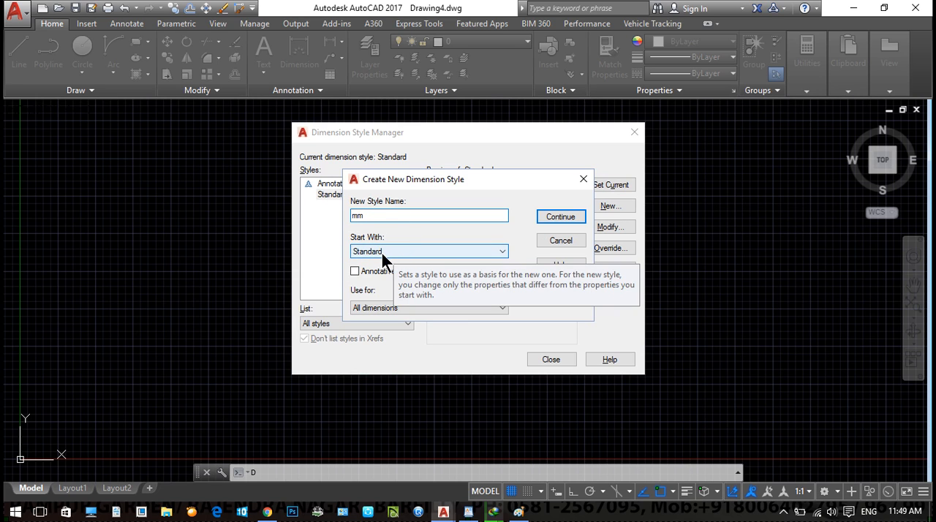
left_click(560, 217)
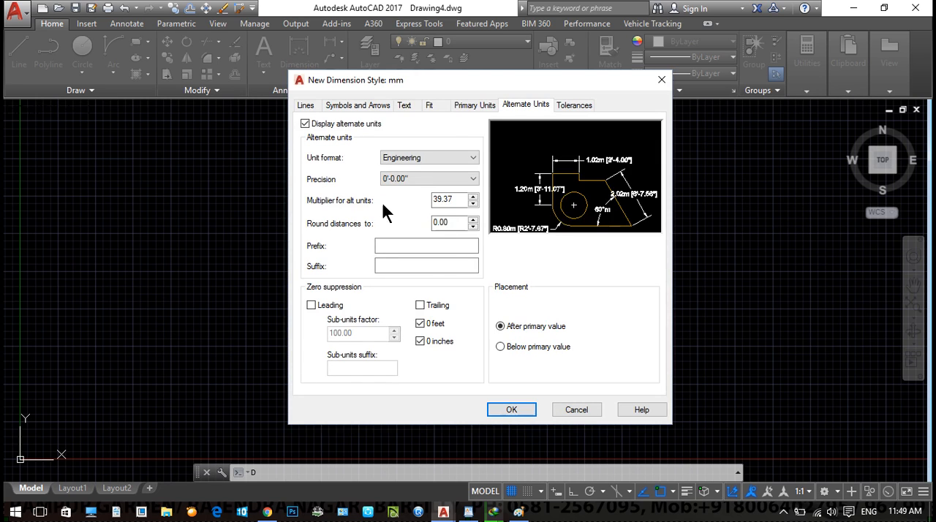
- Set the mm dimension style's primary units to scale factor 1000, suffix mm and precision 0
left_click(475, 104)
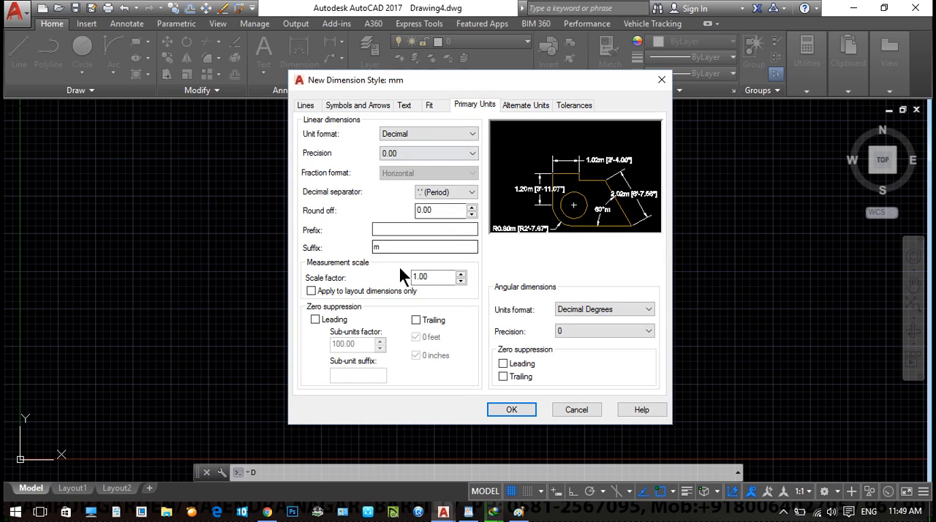
left_click_drag(435, 277, 400, 282)
type("1000")
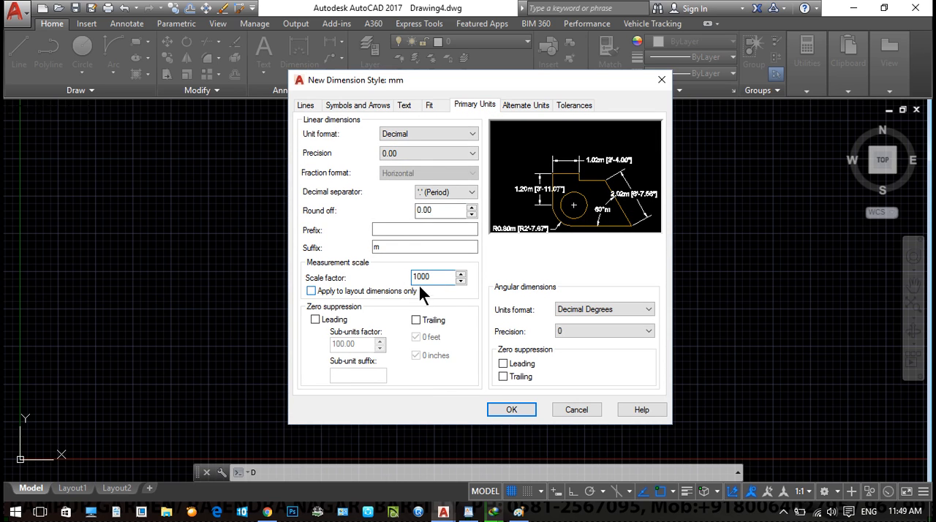
left_click(394, 248)
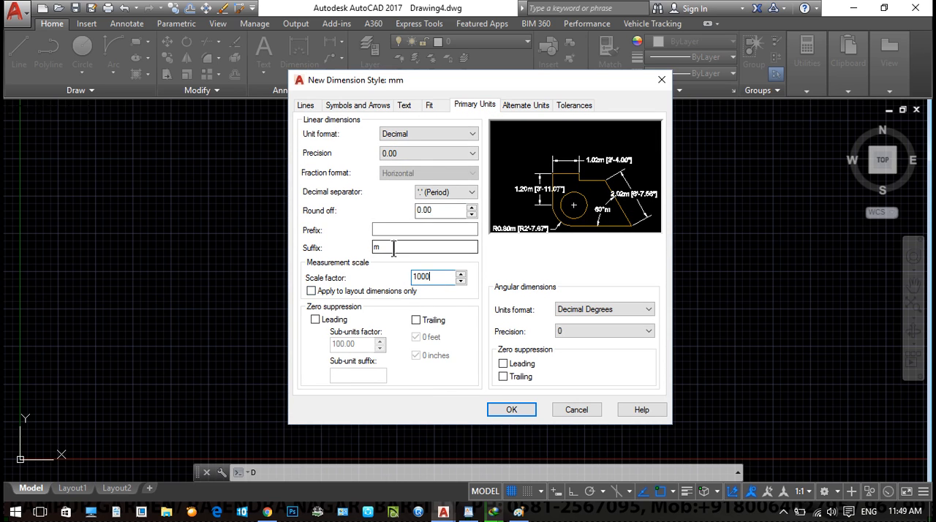
type("mm")
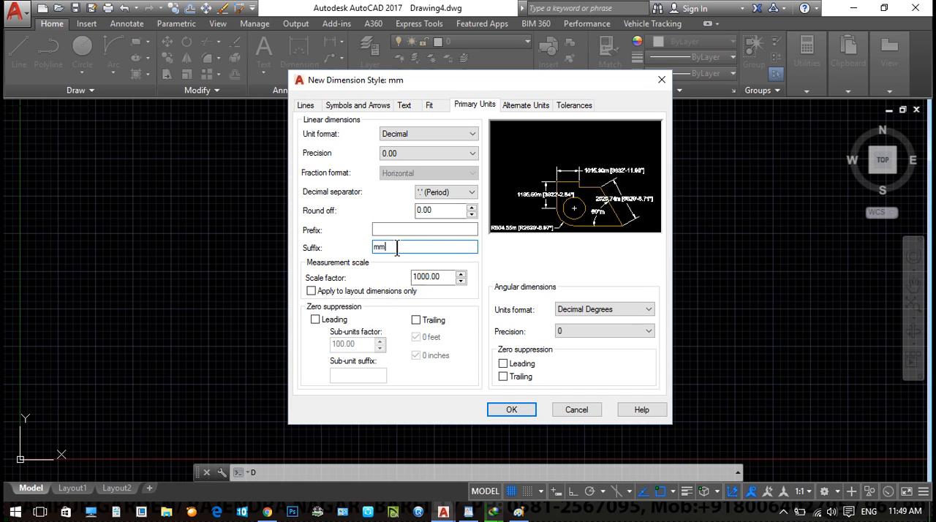
left_click(403, 156)
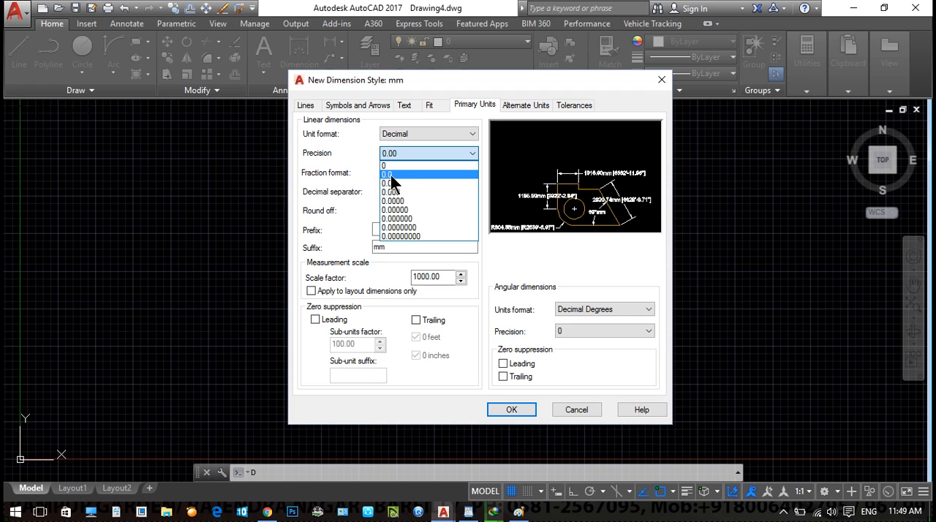
left_click(388, 166)
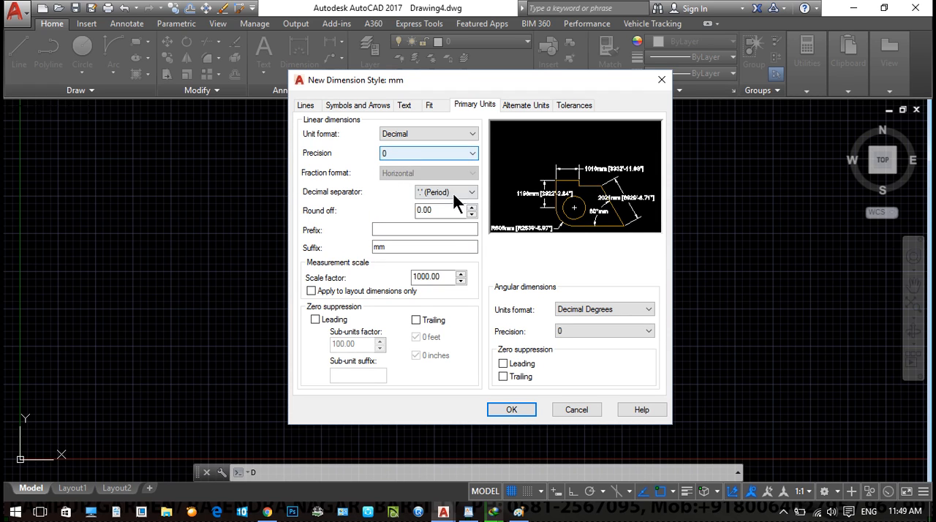
- Set the mm style's alternate units multiplier to 0.03937, save the style and close the Dimension Style Manager
left_click(524, 107)
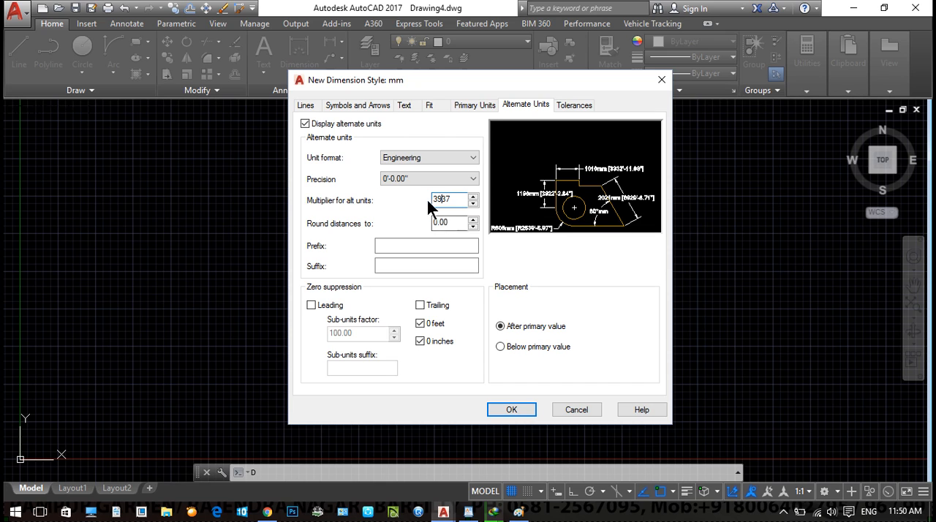
key("Home")
type(".0")
left_click(514, 408)
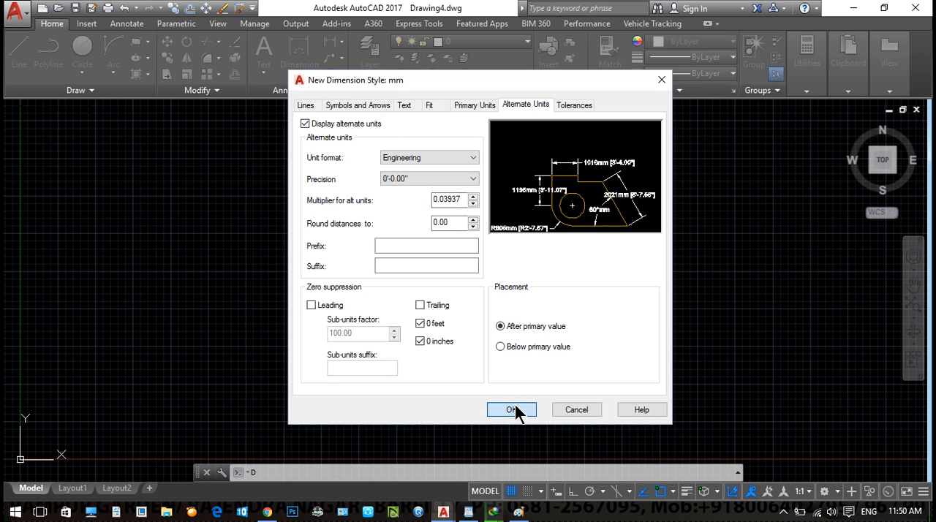
left_click(515, 408)
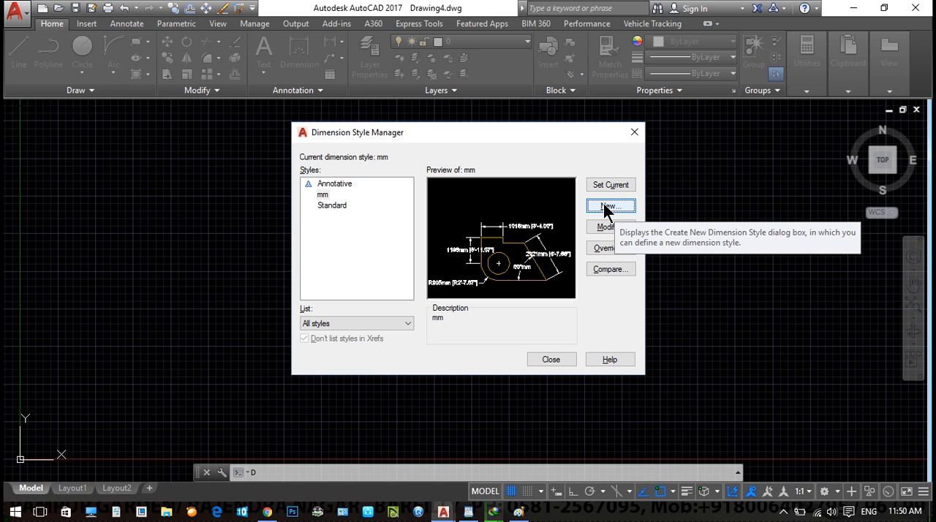
left_click(550, 359)
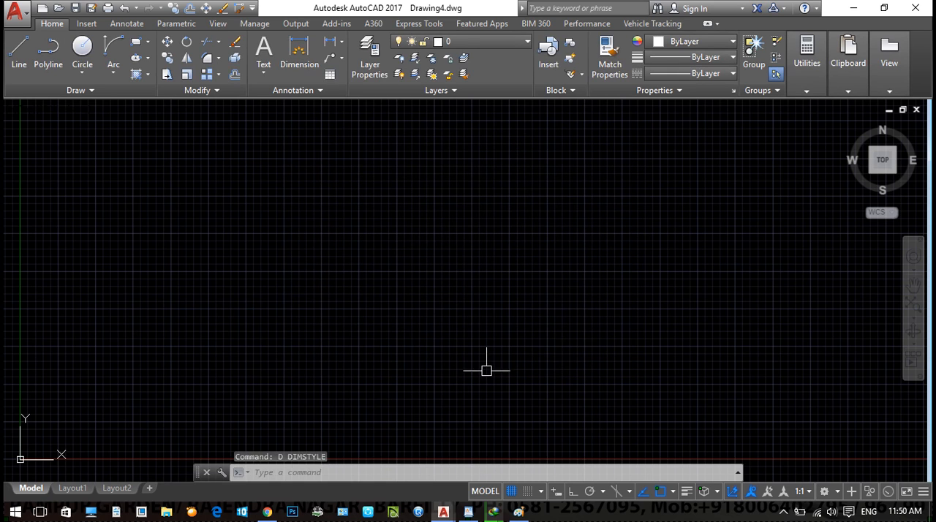
- Create a new multiline style named 230mm based on STANDARD
key("Escape")
type("mlstyle")
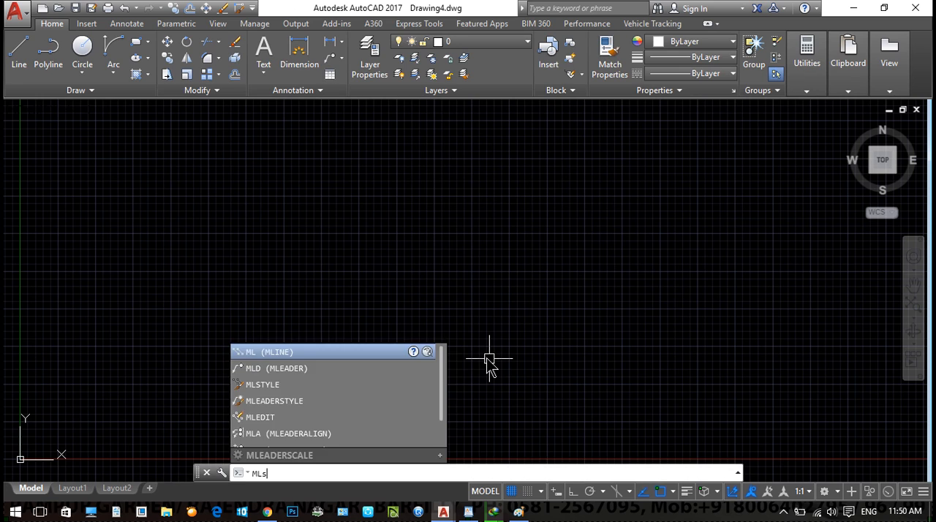
key("Return")
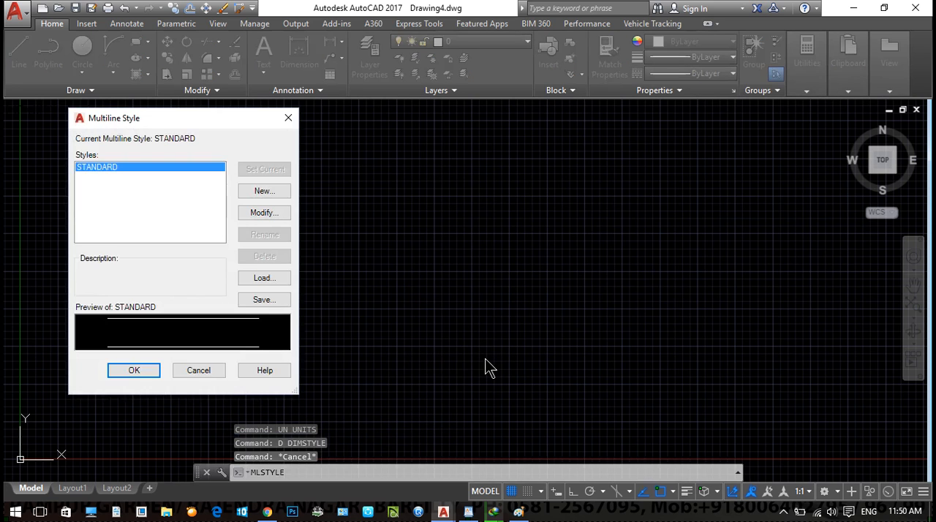
left_click(266, 193)
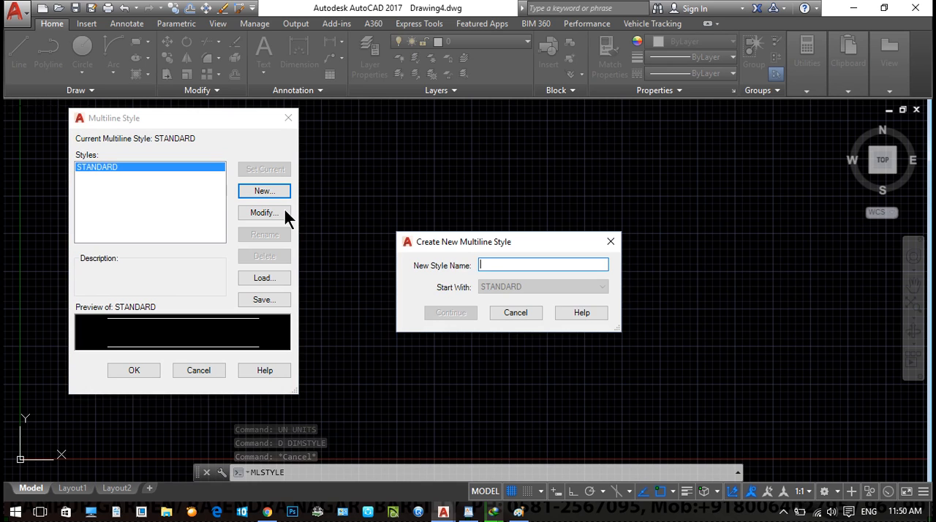
type("2")
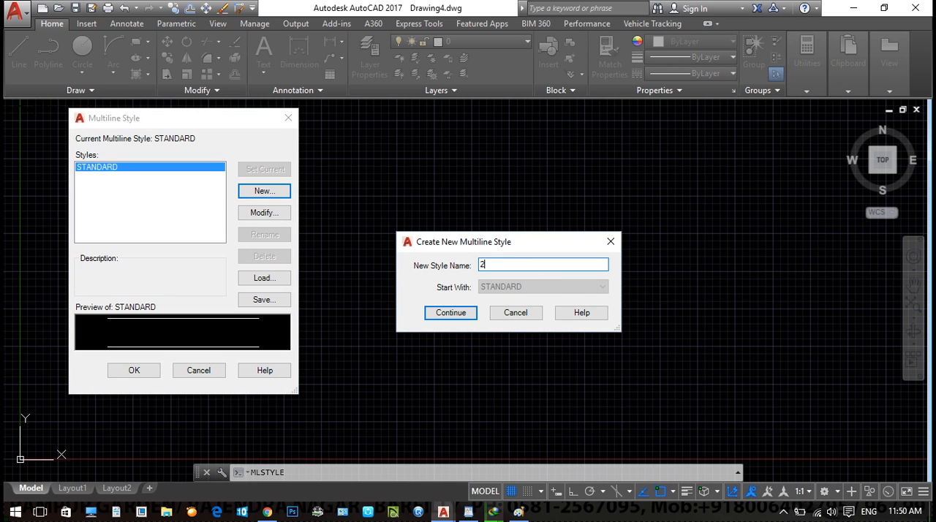
type("30mm")
left_click(461, 314)
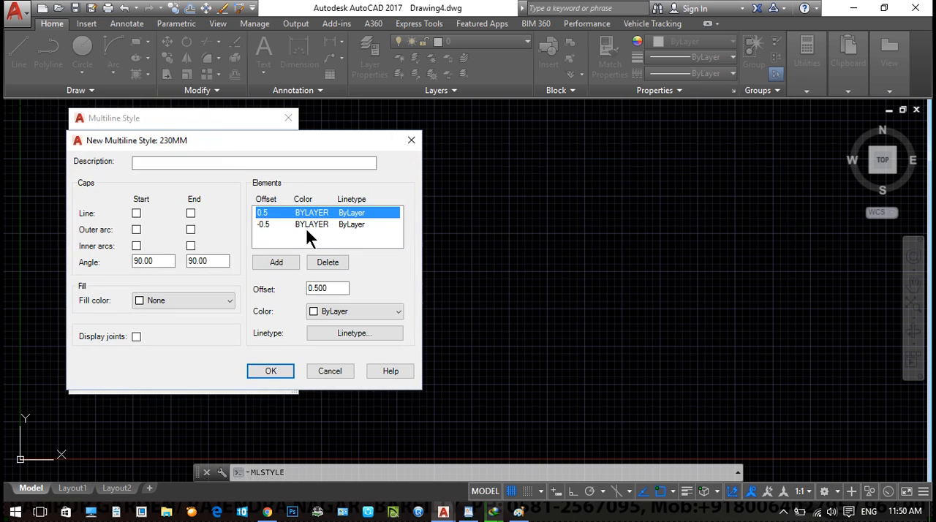
- Set the 230MM multiline style's element offsets to 0.115 and -0.115, and save the style
left_click(337, 285)
type(".115")
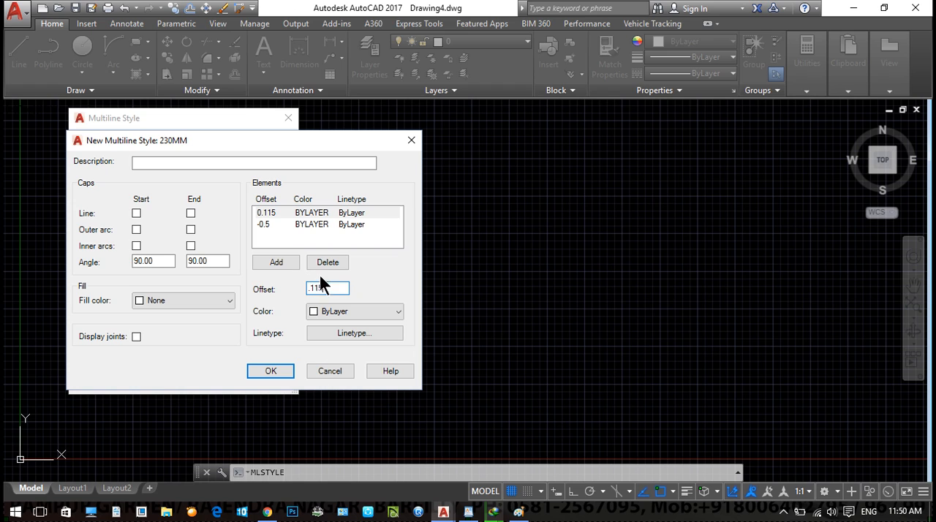
left_click(271, 227)
left_click(298, 288)
type("-.115")
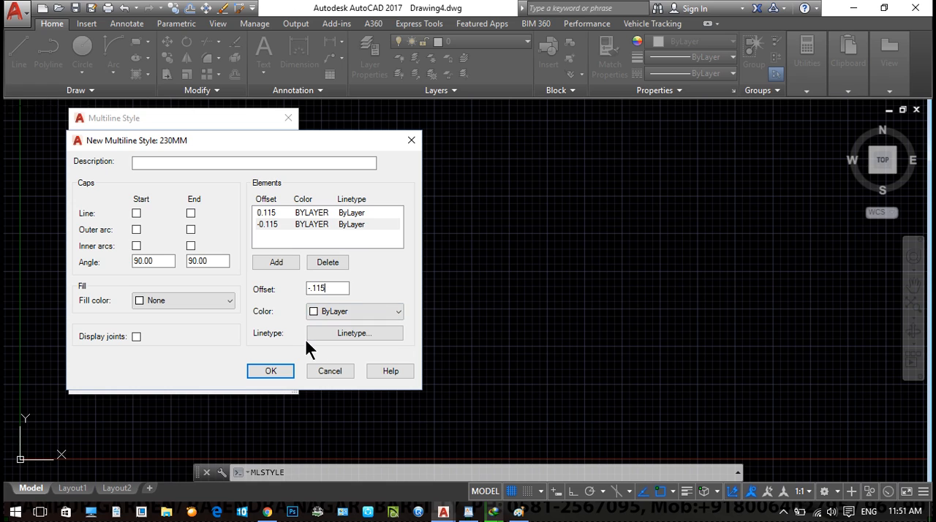
left_click(272, 372)
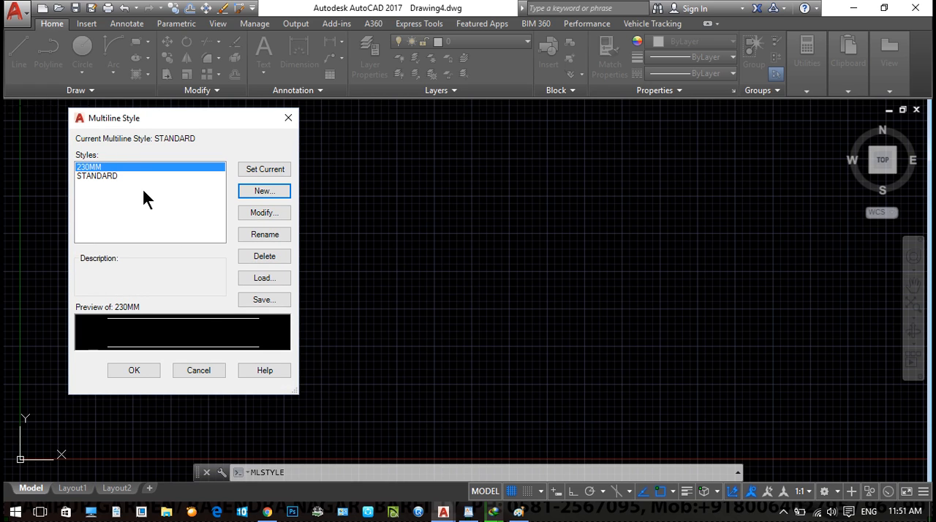
- Create a new multiline style named 115m starting from 230MM
left_click(264, 189)
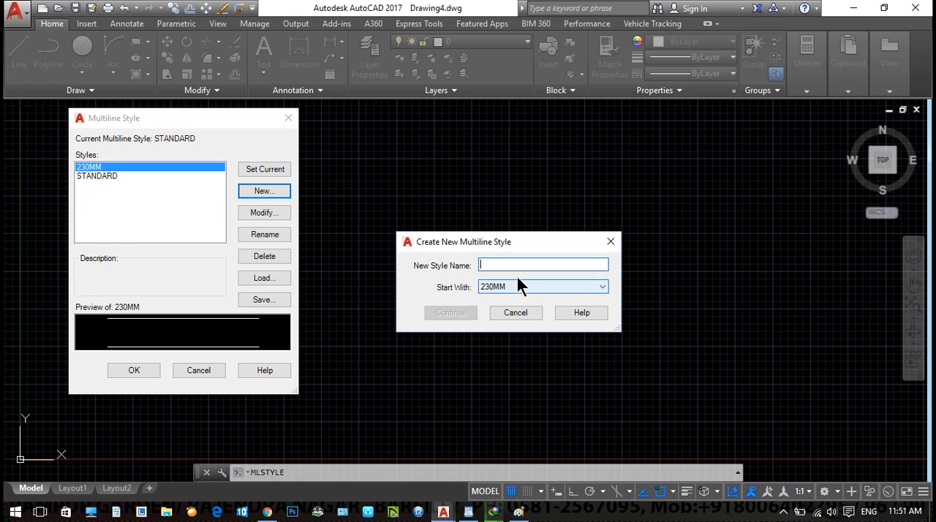
type("115")
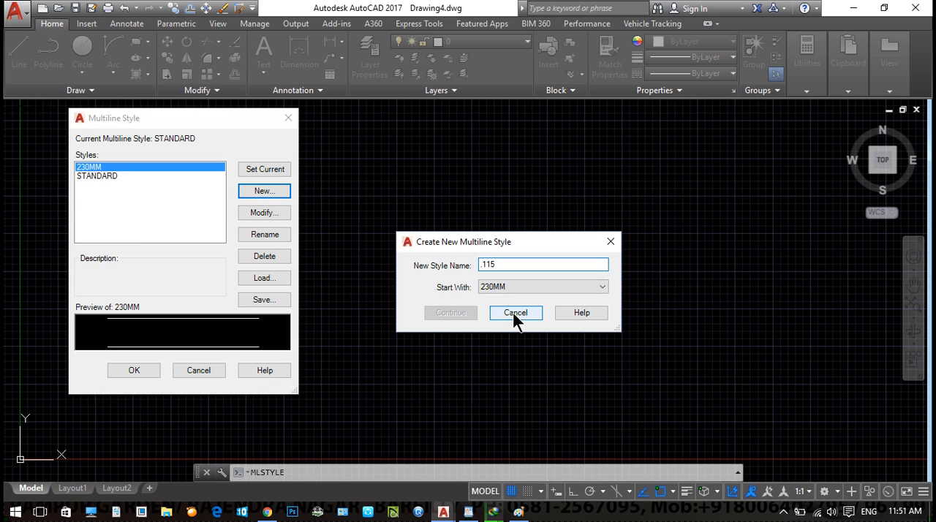
type("m")
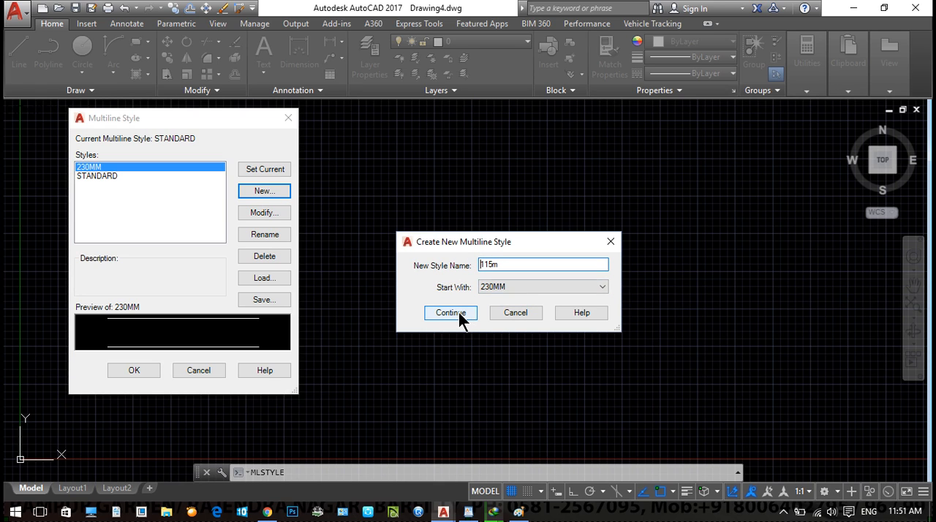
left_click(450, 313)
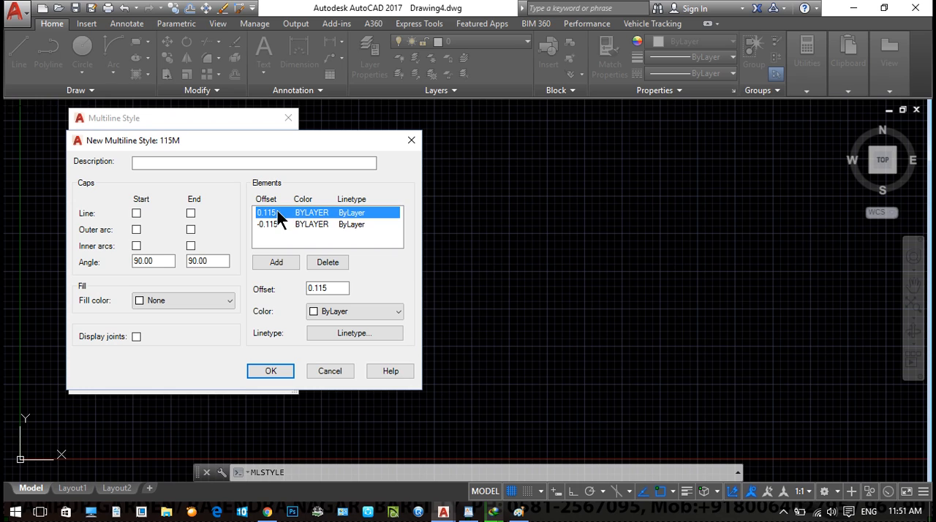
- Set the 115M multiline style's element offsets to 0.0575 and -0.0575, and save the style
double_click(315, 288)
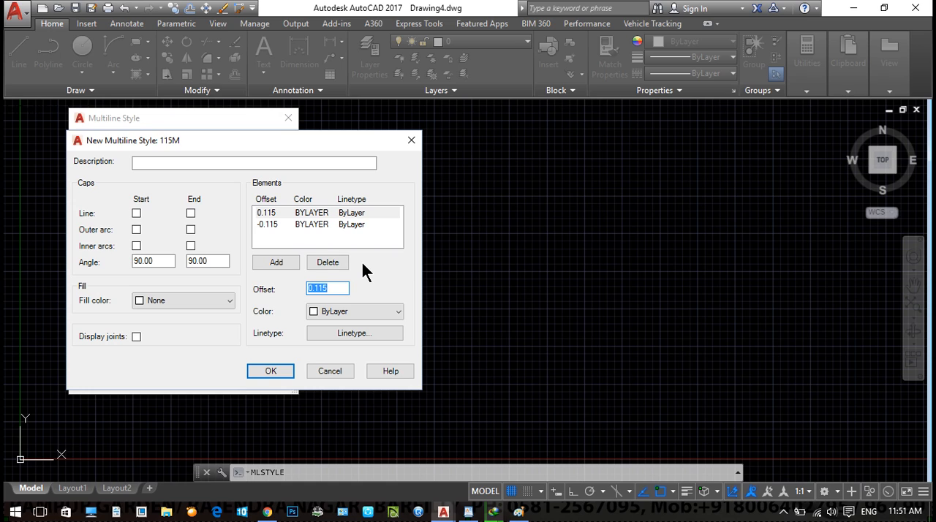
type(".")
type("57")
key("BackSpace")
key("BackSpace")
type("0575")
left_click(270, 224)
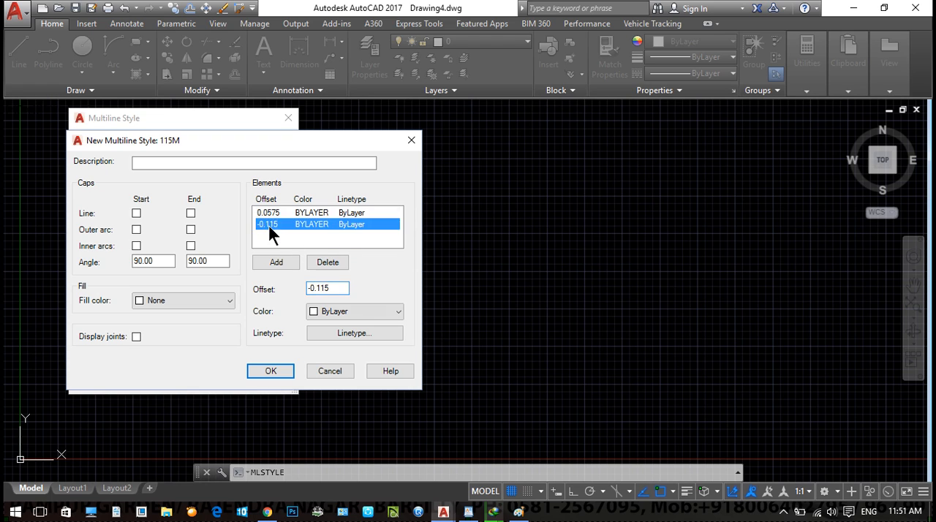
left_click_drag(334, 285, 282, 290)
key("BackSpace")
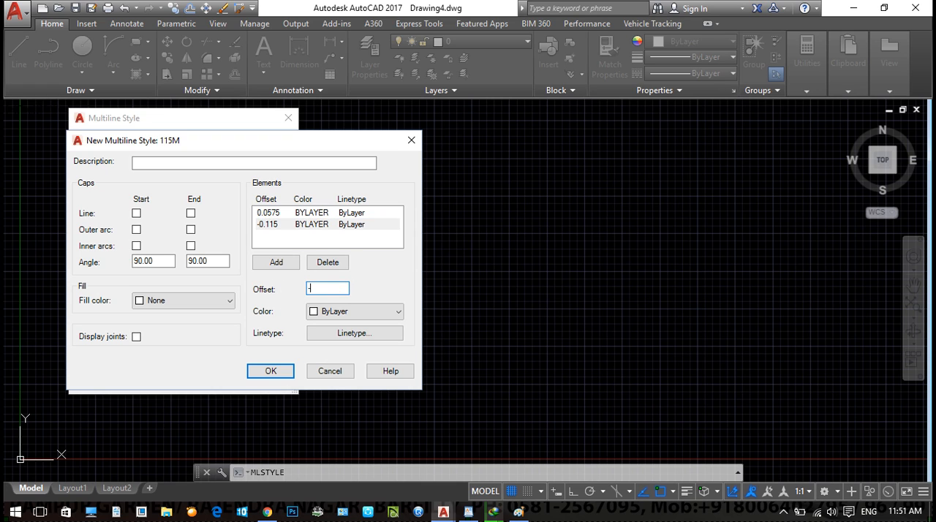
type("-.0575")
left_click(270, 370)
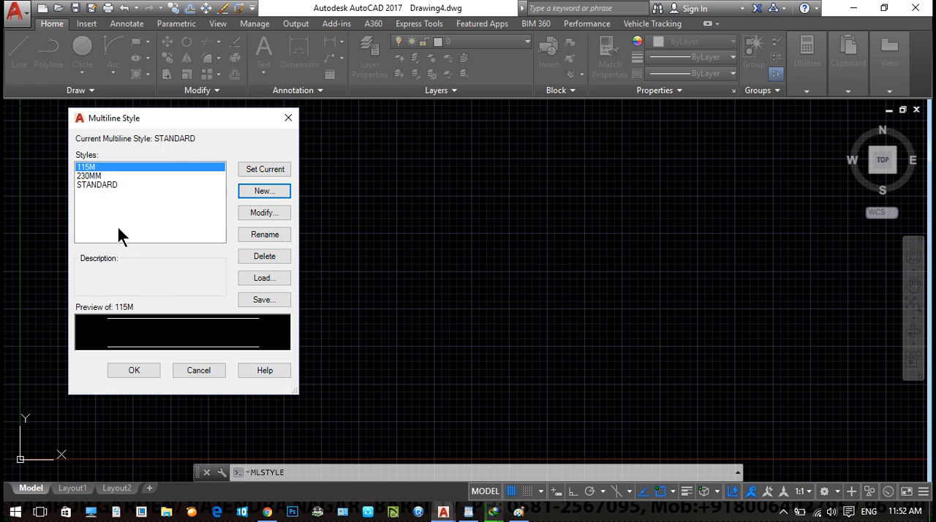
- Create a new multiline style named 1s starting from STANDARD
left_click(272, 192)
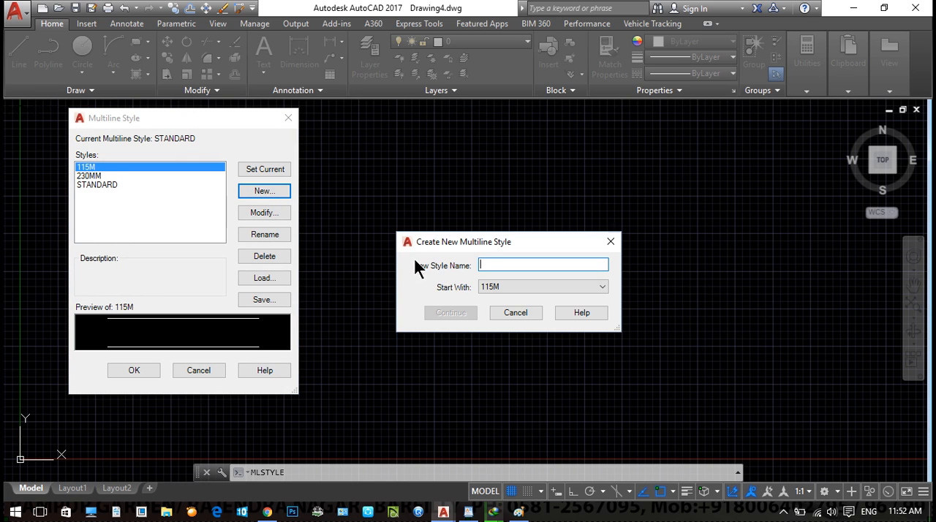
left_click(496, 286)
left_click(505, 320)
left_click(489, 266)
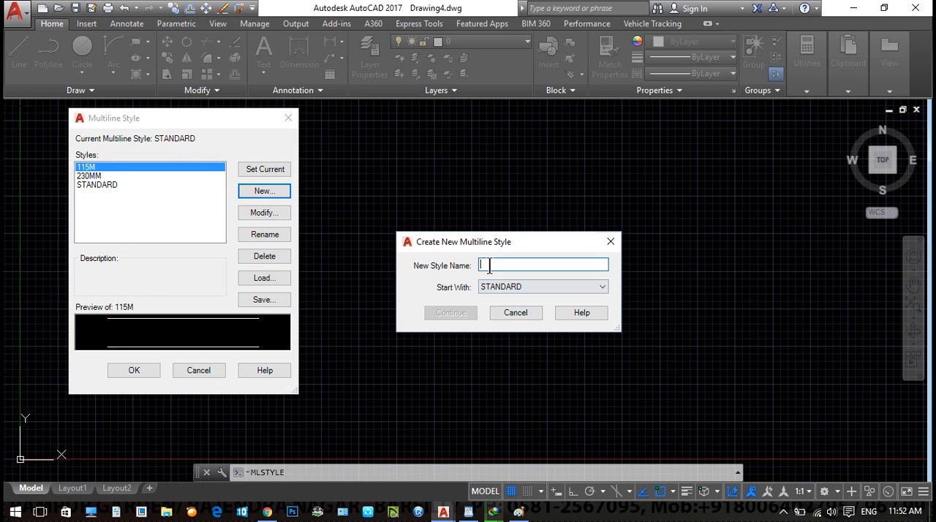
type("1s")
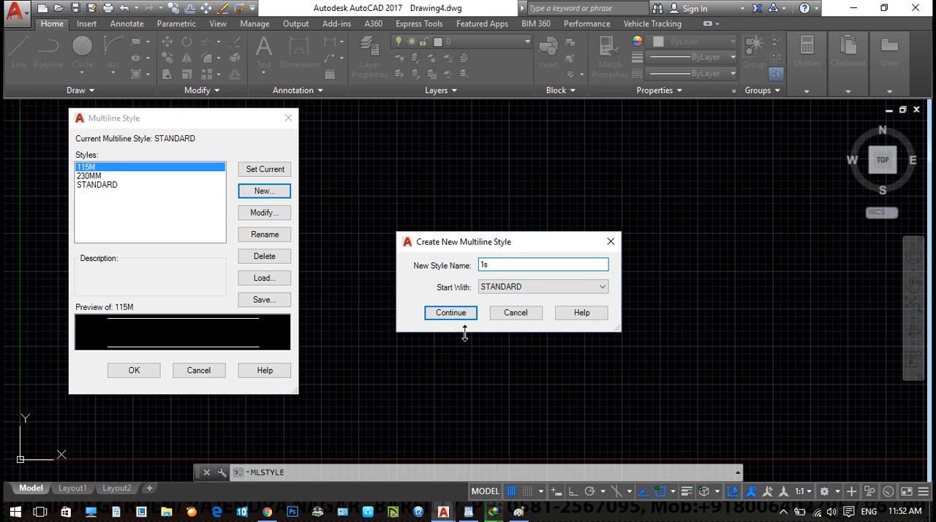
left_click(451, 315)
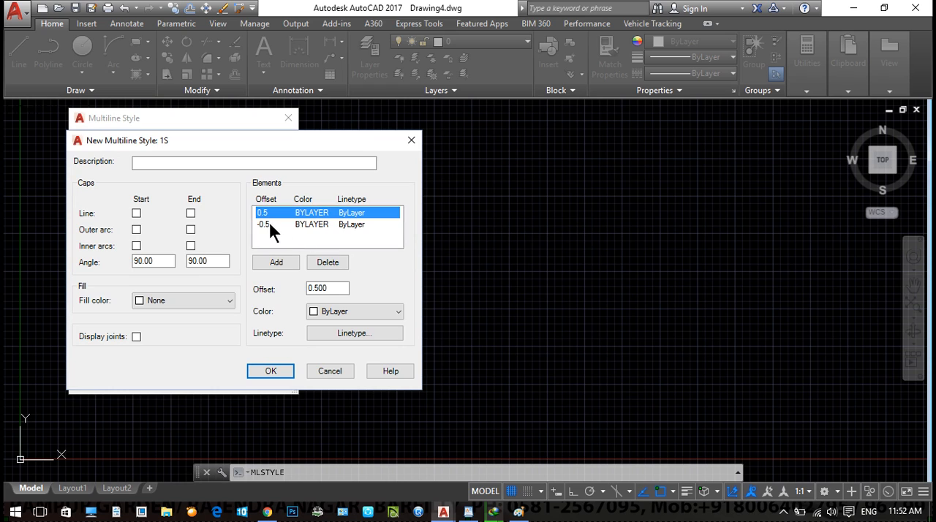
- Set the 1S multiline style's -0.5 element to offset 0, and add elements at offsets 3.5 and 3.65
left_click(265, 225)
left_click_drag(343, 288, 302, 289)
type("0")
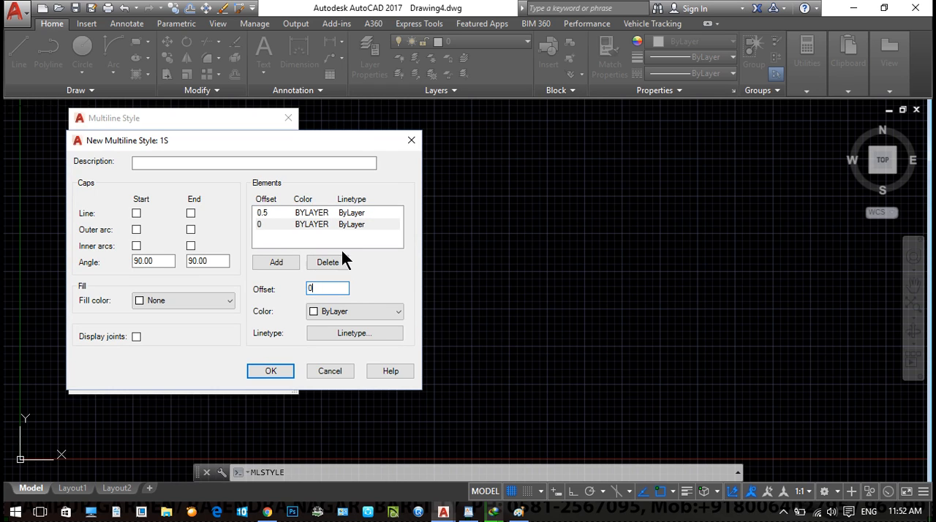
left_click(266, 212)
left_click(276, 261)
type("3.5")
left_click(282, 262)
left_click_drag(331, 286, 293, 280)
type("3.65")
- Add elements at offsets 4.65 and 6.65 to the 1S multiline style, and save the style
left_click(277, 263)
left_click_drag(341, 287, 293, 292)
type("4.65")
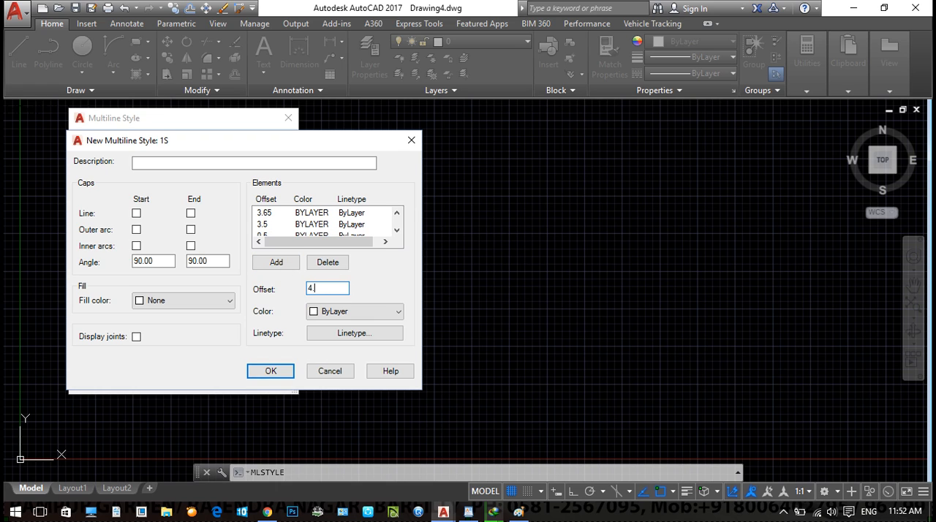
left_click(278, 263)
left_click_drag(341, 288, 289, 291)
type("6.65")
left_click(274, 213)
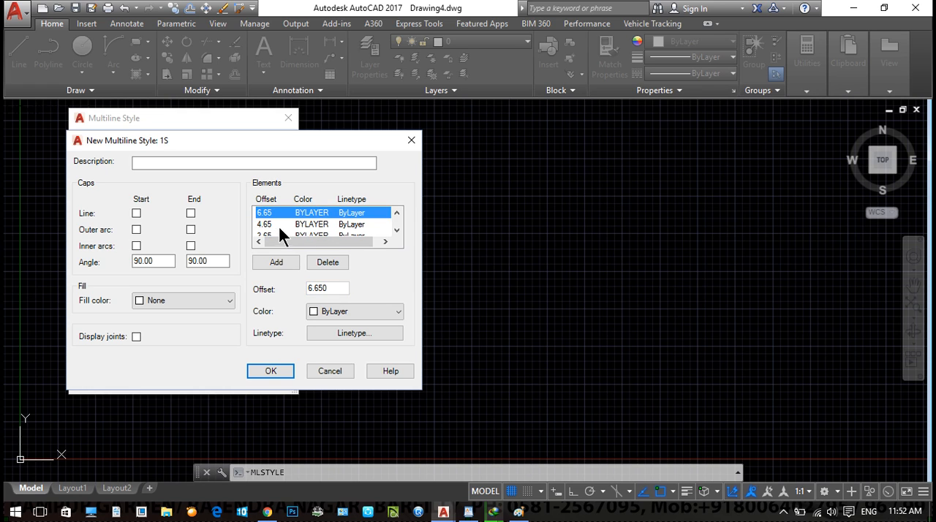
left_click(270, 371)
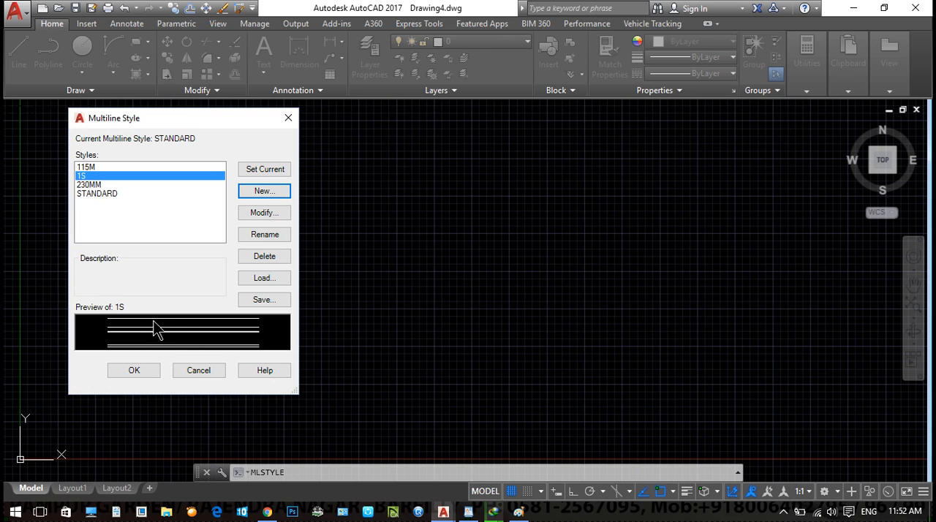
- Create a new multiline style named 2S starting from 1S
left_click(266, 190)
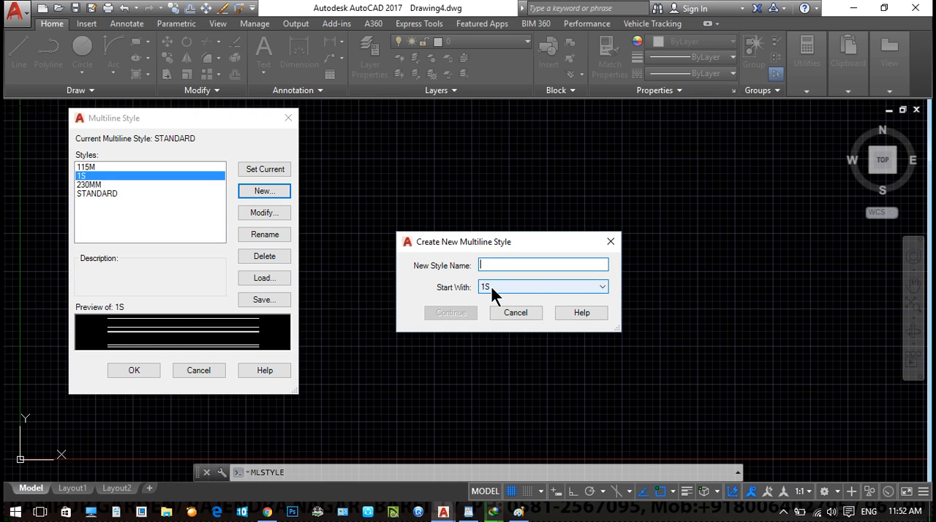
type("24")
left_click(461, 313)
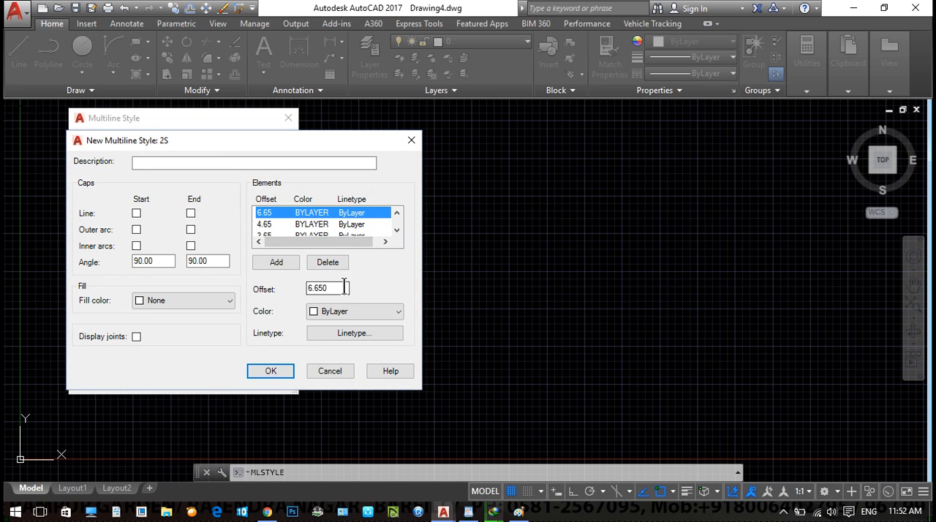
- Add elements at offsets 6.8 and 7.8 to the 2S multiline style
left_click(294, 264)
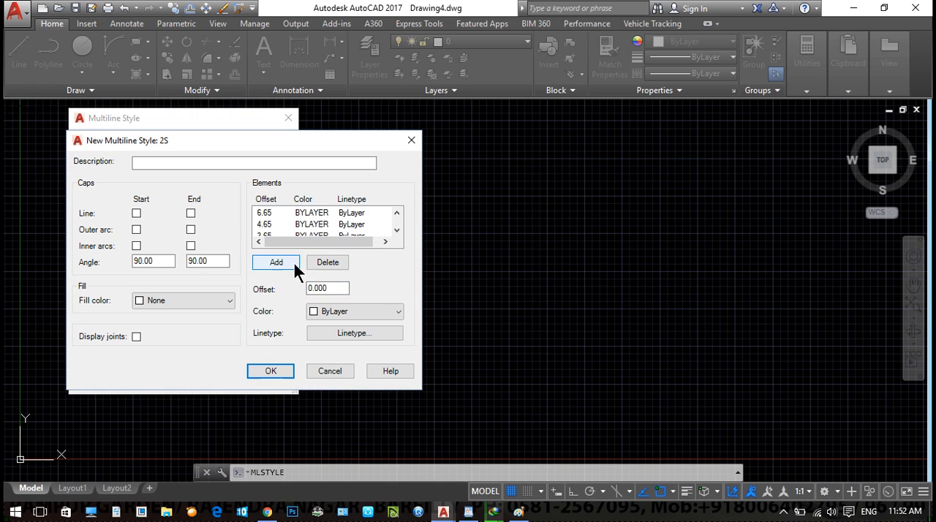
left_click_drag(337, 287, 294, 288)
type("6.8")
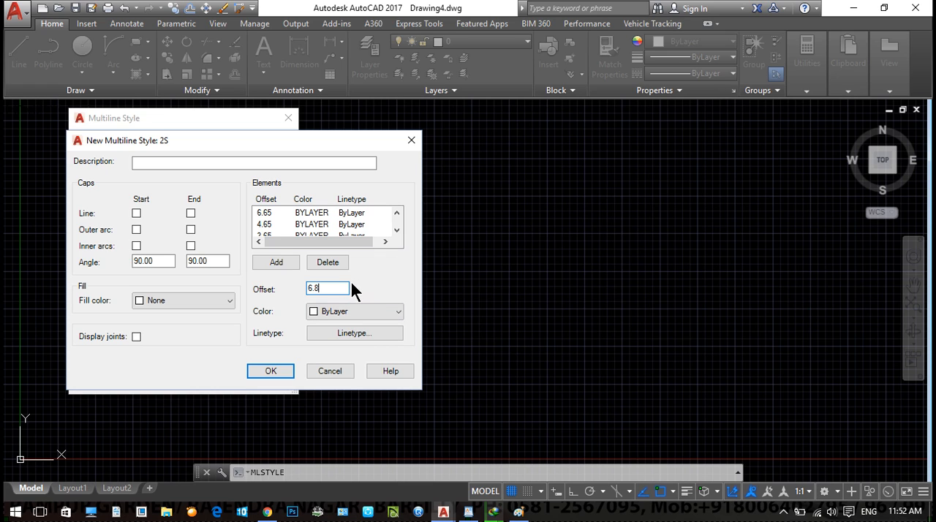
left_click(282, 262)
left_click_drag(342, 289, 304, 291)
type("7.8")
- Add an element at offset 9.8 to the 2S multiline style, then save the style and finish managing multiline styles
left_click(282, 262)
left_click_drag(345, 288, 290, 287)
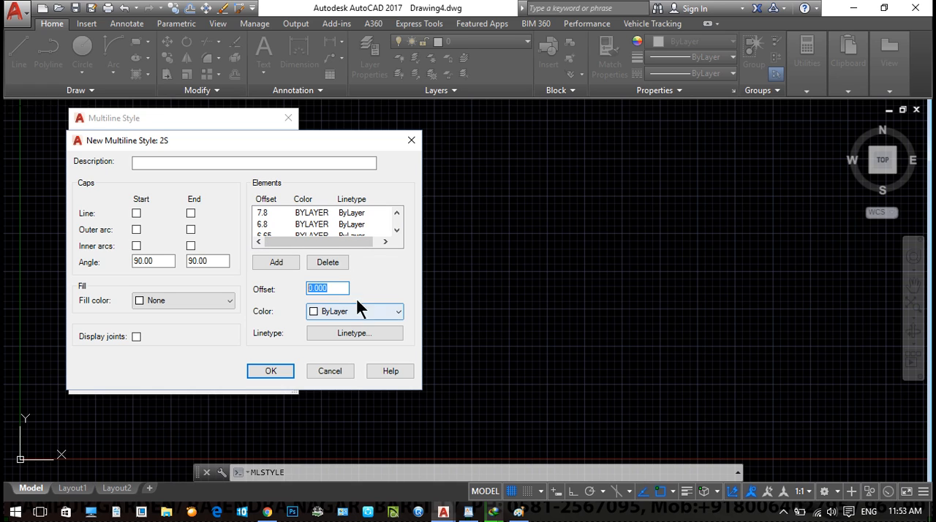
type("9.8")
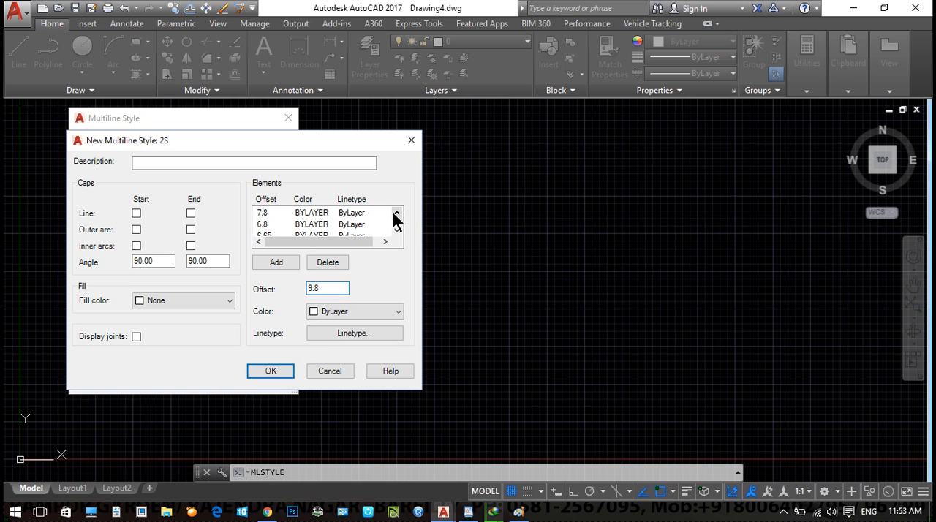
left_click(277, 263)
left_click(397, 229)
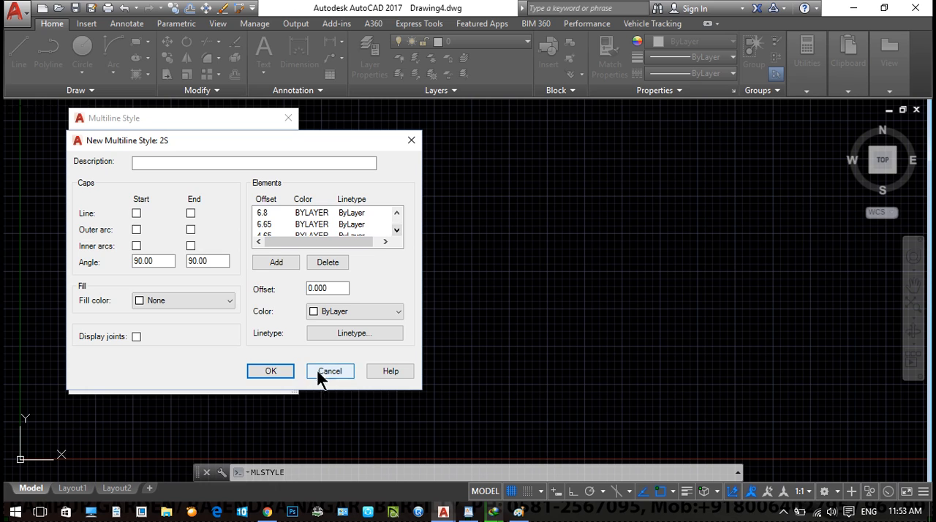
left_click(330, 370)
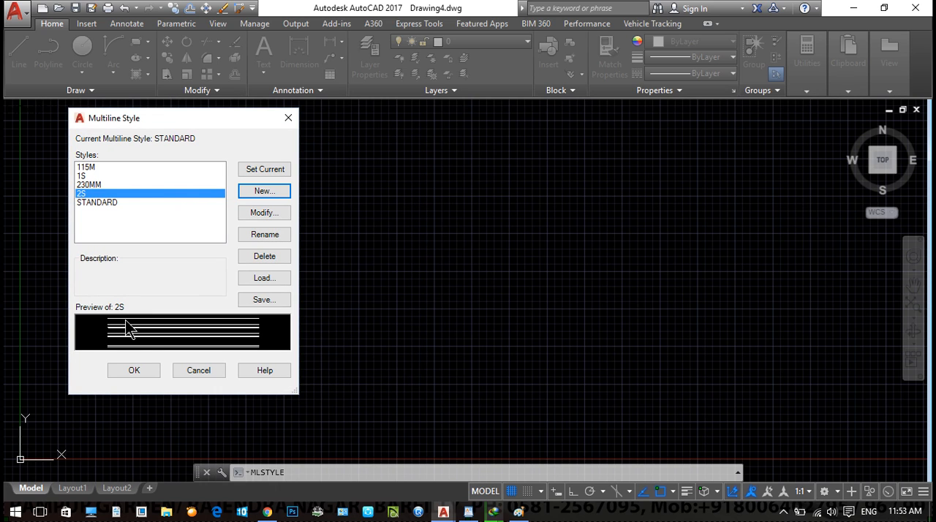
left_click(145, 368)
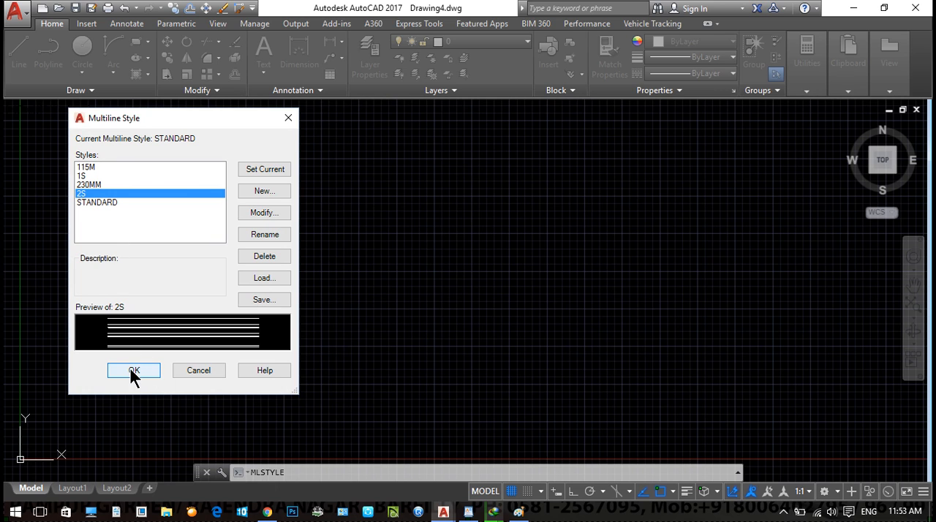
left_click(132, 371)
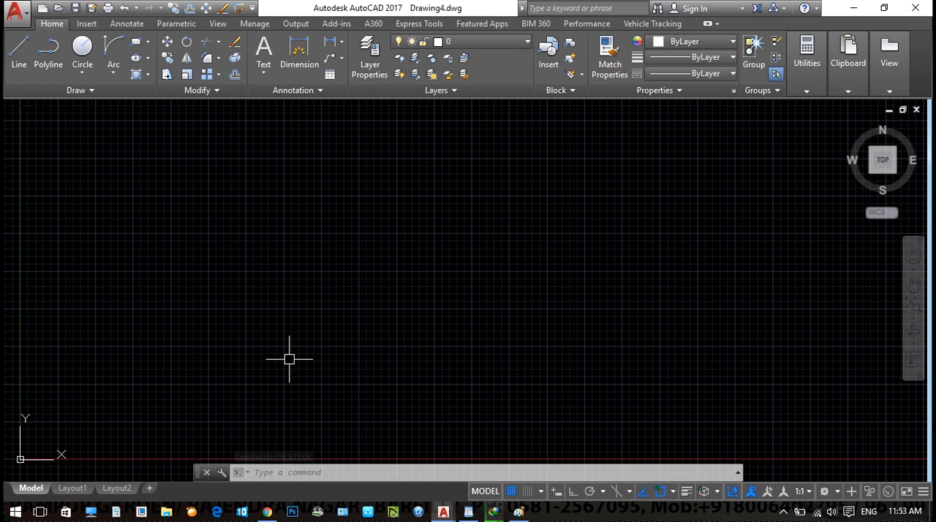
- Save the drawing as an AutoCAD Drawing Template (*.dwt) named my template
key("ctrl+shift+s")
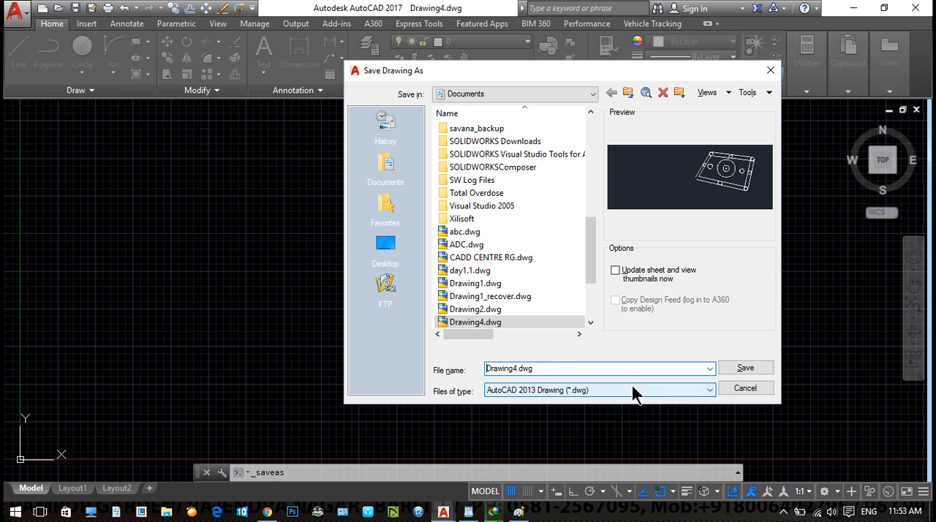
left_click(567, 390)
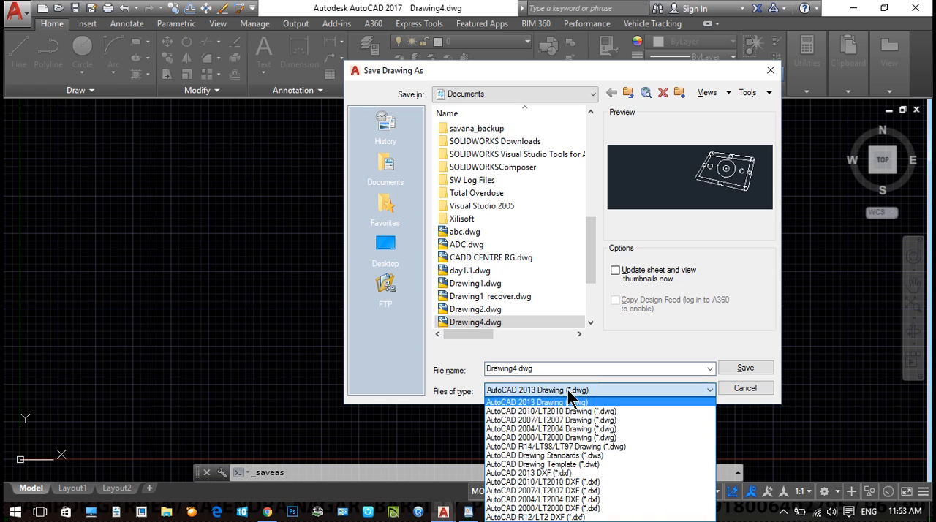
left_click(586, 465)
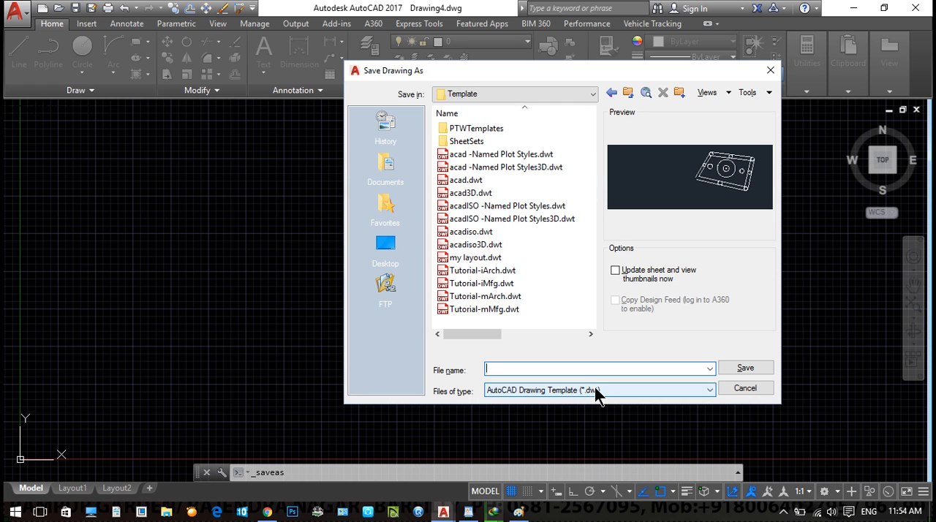
left_click(511, 367)
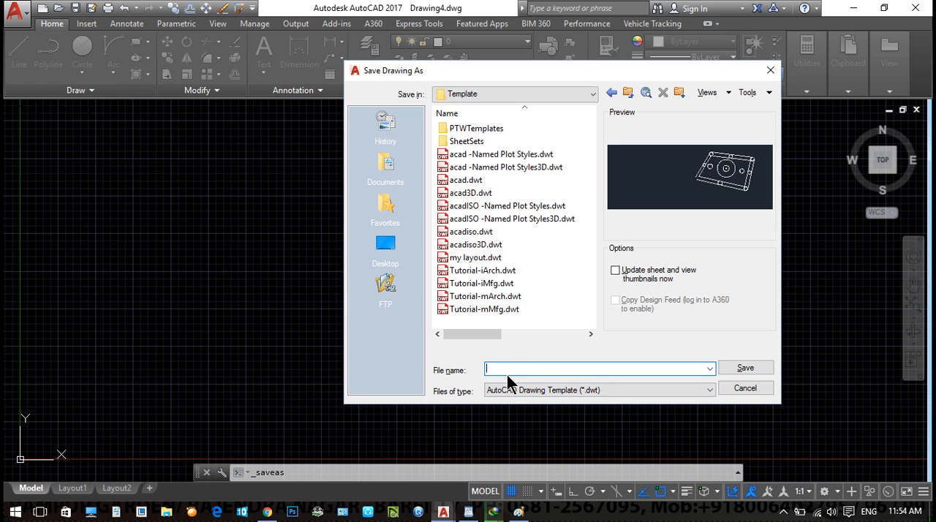
type("my template")
key("Return")
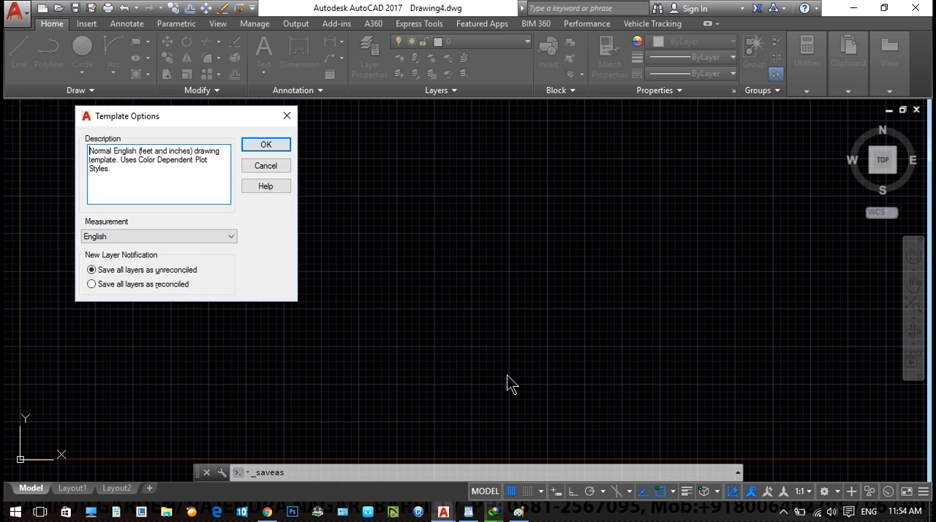
- Set the template's measurement to Metric and accept the template options
left_click(120, 236)
left_click(125, 254)
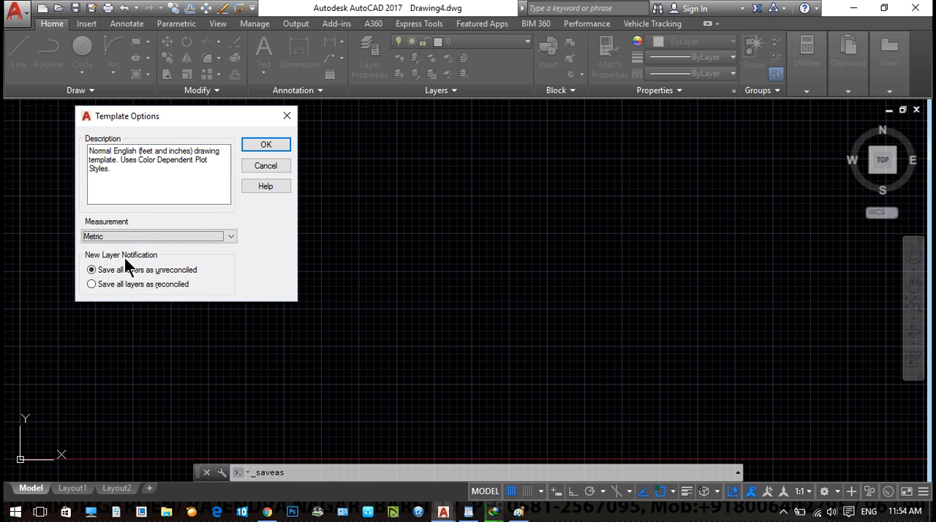
left_click(266, 146)
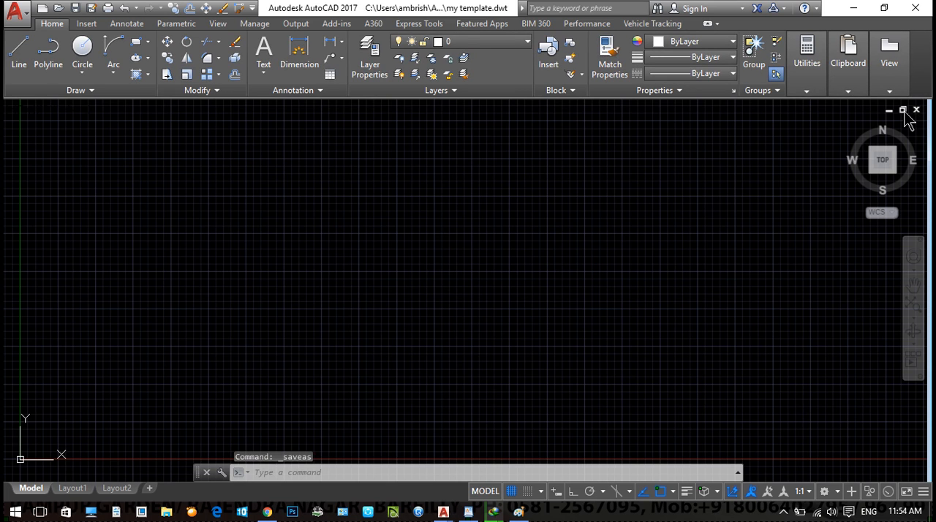
- Close the saved template and close Drawing2.dwg without saving its changes
left_click(915, 109)
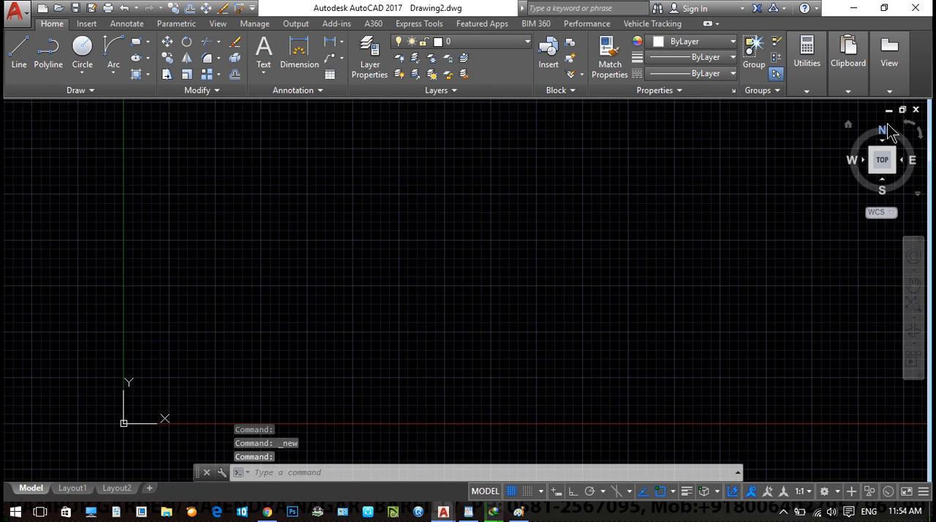
left_click(916, 109)
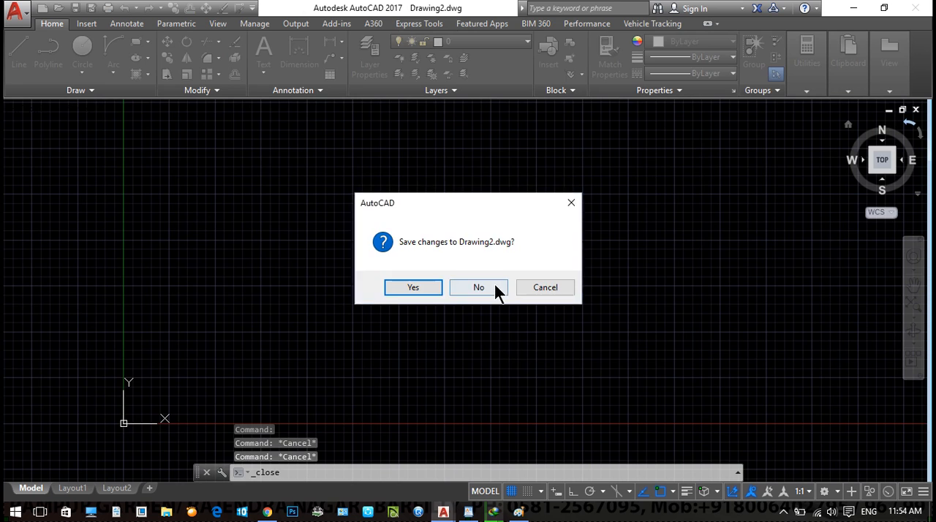
left_click(495, 287)
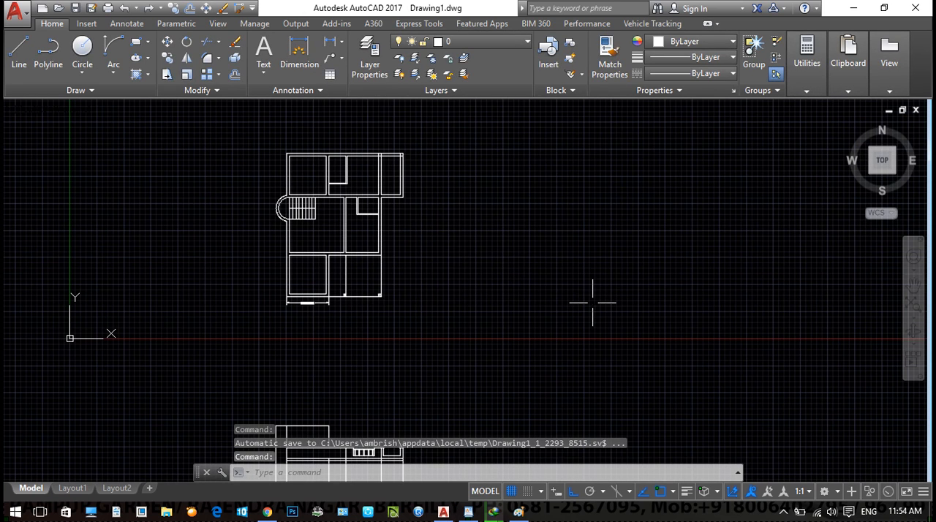
- Start a new drawing based on my template.dwt
key("ctrl+n")
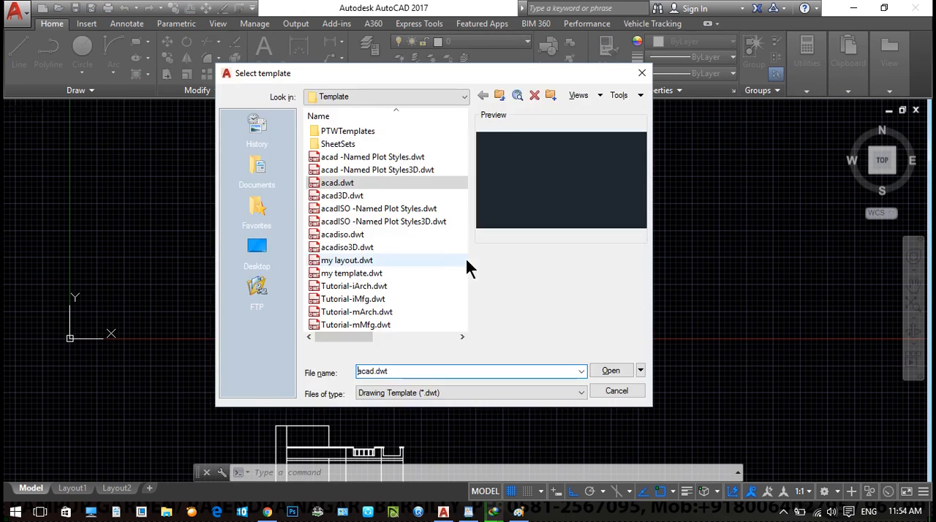
left_click(345, 261)
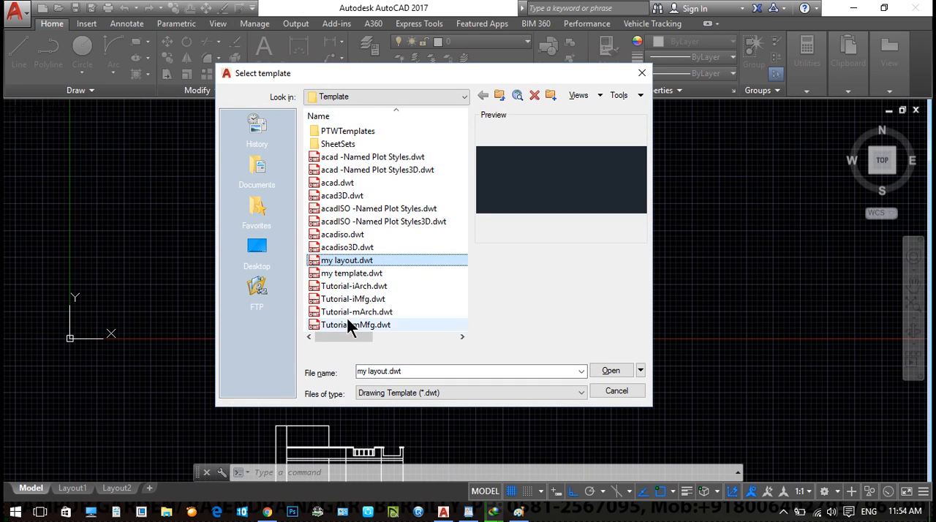
left_click(358, 276)
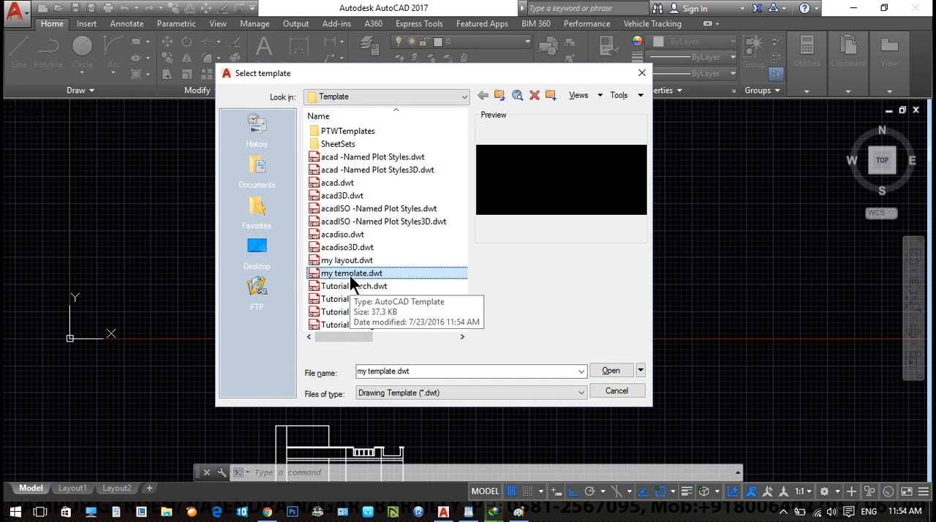
left_click(616, 373)
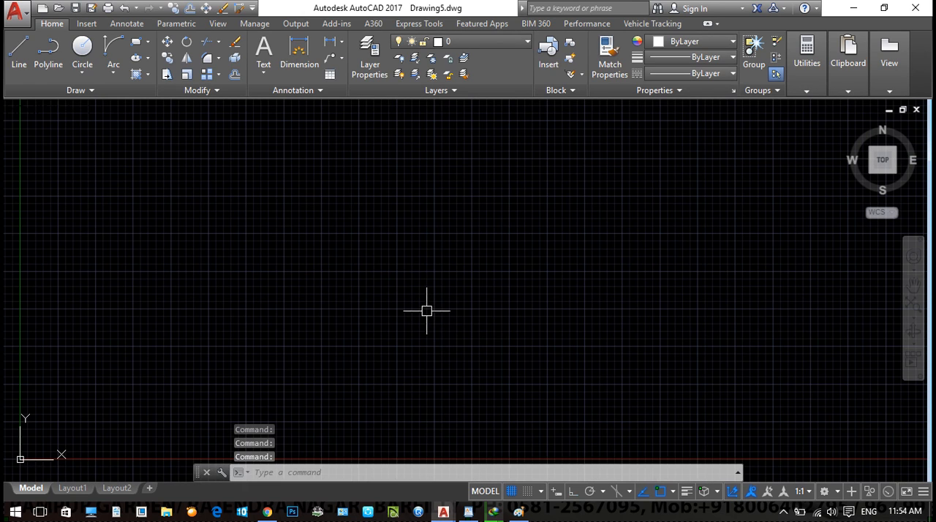
- Draw a horizontal line 10 units long in the empty drawing with Ortho on
type("l")
key("Return")
left_click(165, 296)
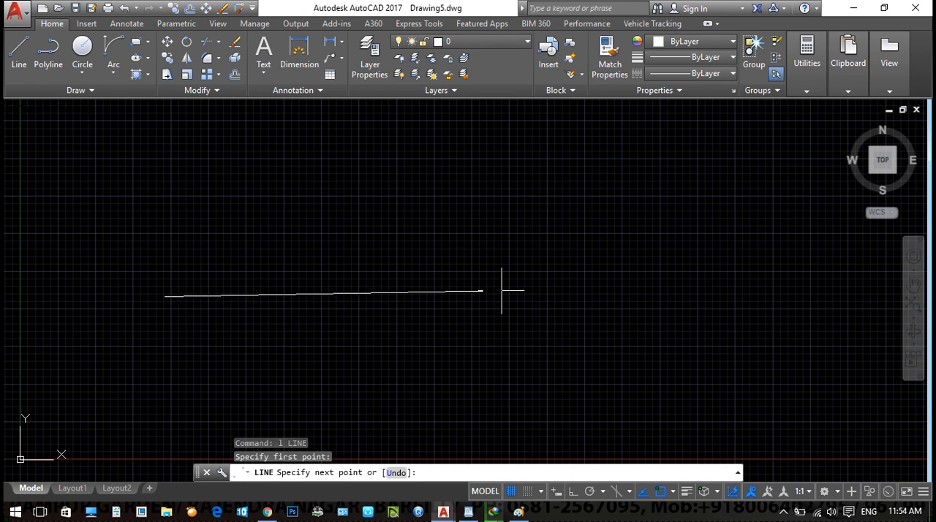
key("F8")
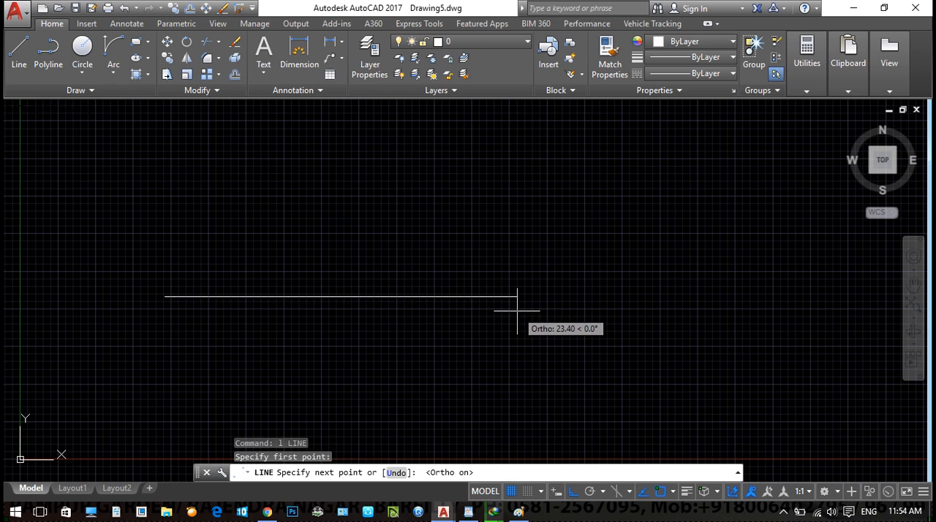
type("10")
key("Return")
key("Escape")
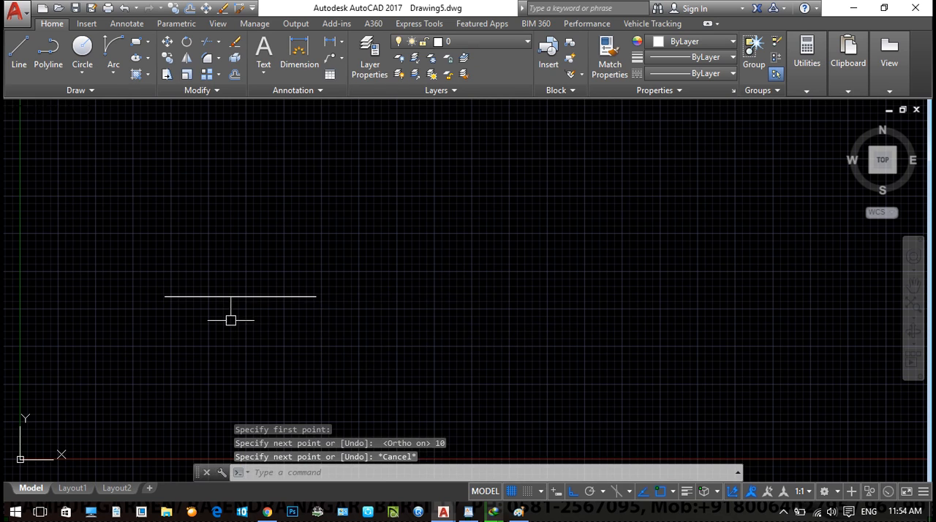
- Add a linear dimension below the horizontal line and inspect its text up close
scroll(231, 320, "up", 2)
type("dli")
key("Return")
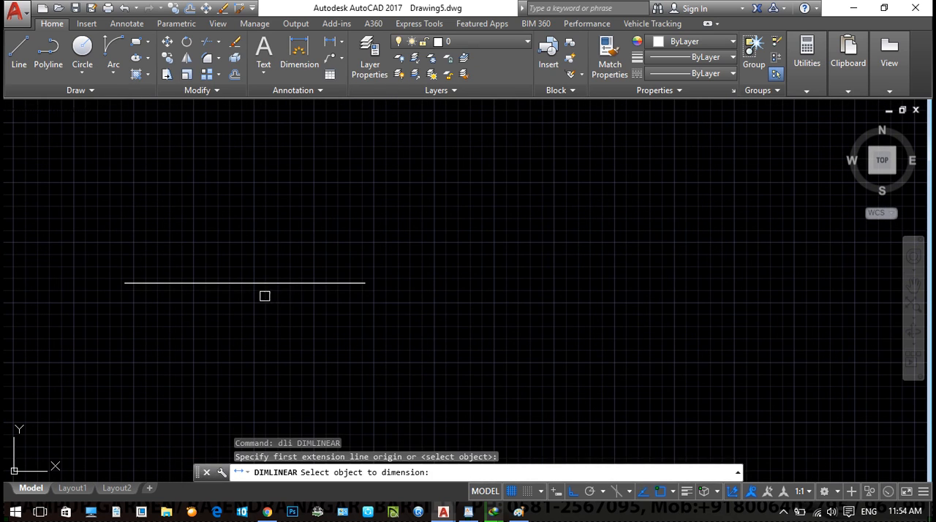
left_click(264, 283)
left_click(255, 310)
scroll(270, 327, "up", 5)
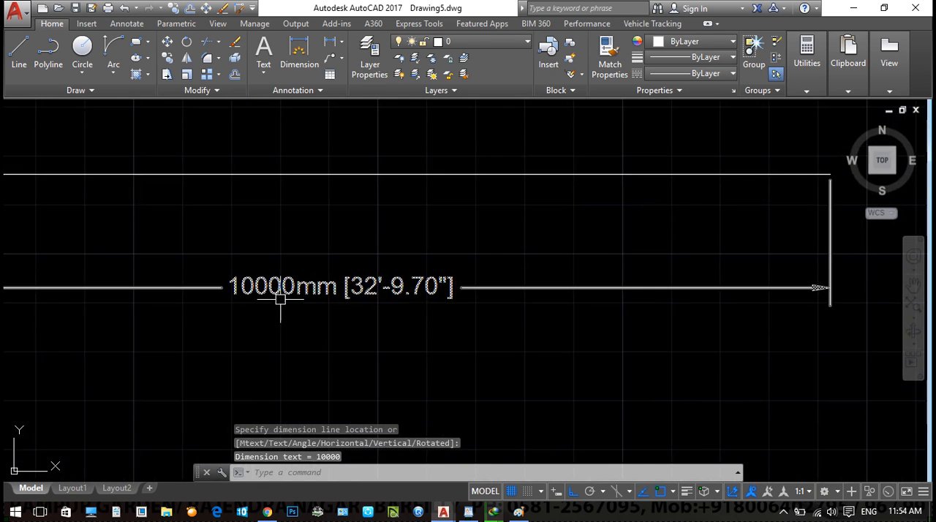
scroll(372, 324, "down", 2)
scroll(421, 302, "down", 1)
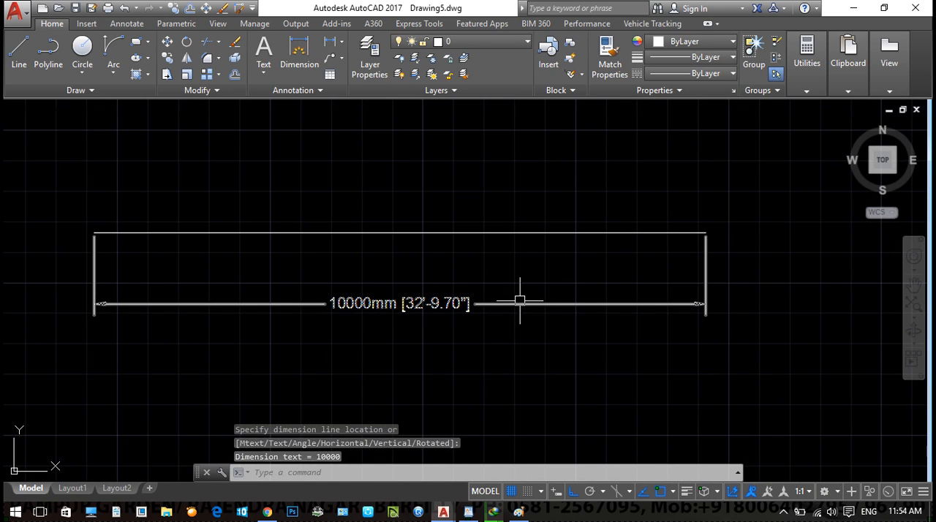
scroll(303, 303, "up", 2)
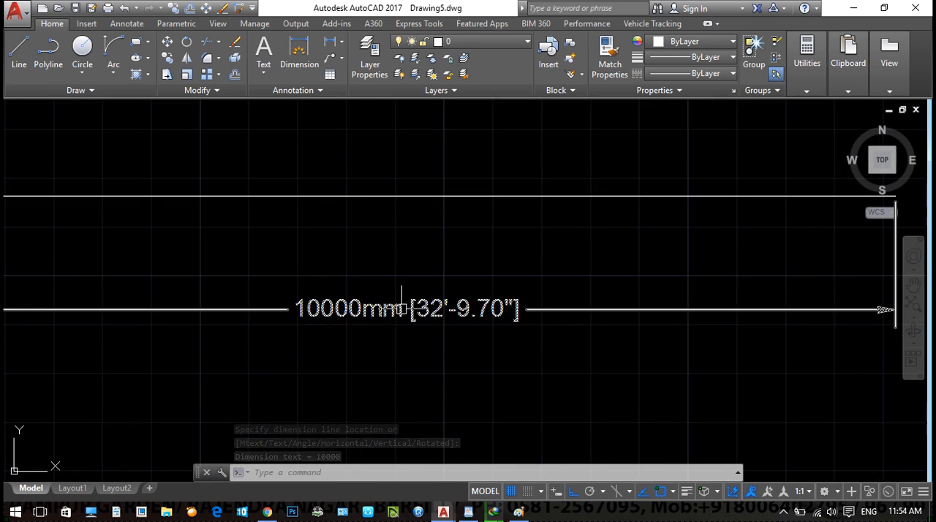
middle_click_drag(403, 312, 371, 313)
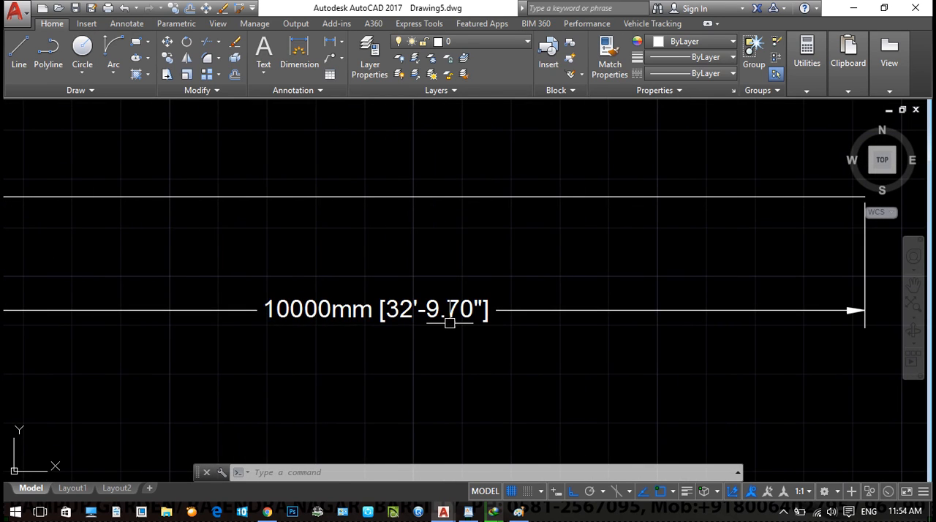
scroll(449, 322, "down", 3)
- Change the dimension below the horizontal line to the Standard dimension style and view its text
left_click(415, 319)
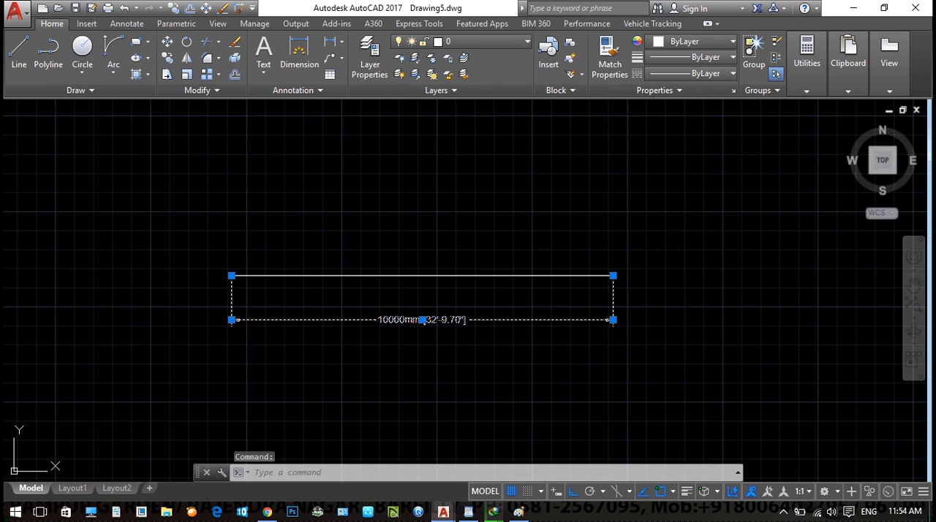
left_click(131, 27)
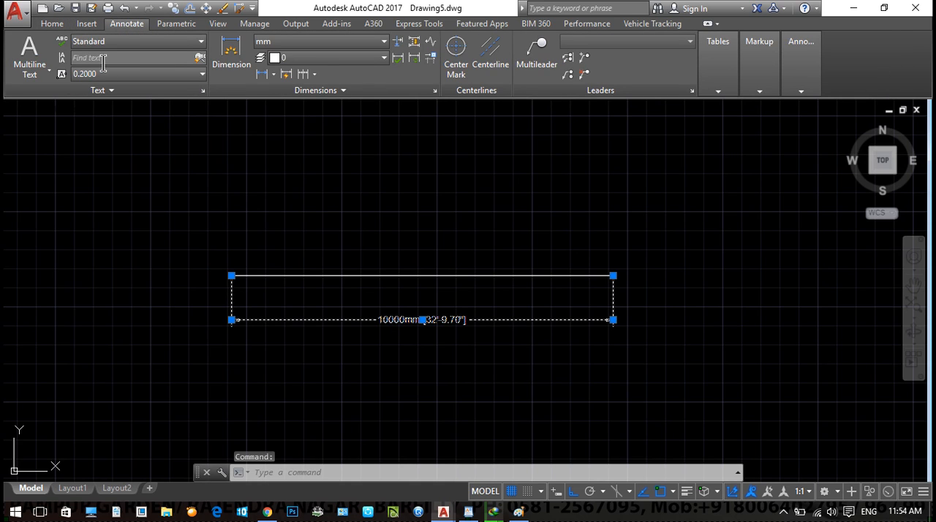
left_click(312, 44)
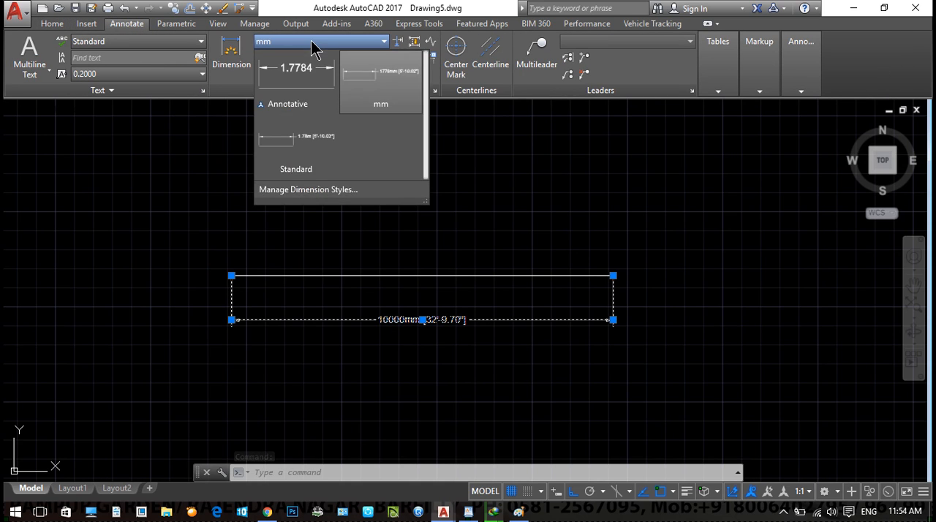
left_click(288, 149)
scroll(435, 351, "up", 2)
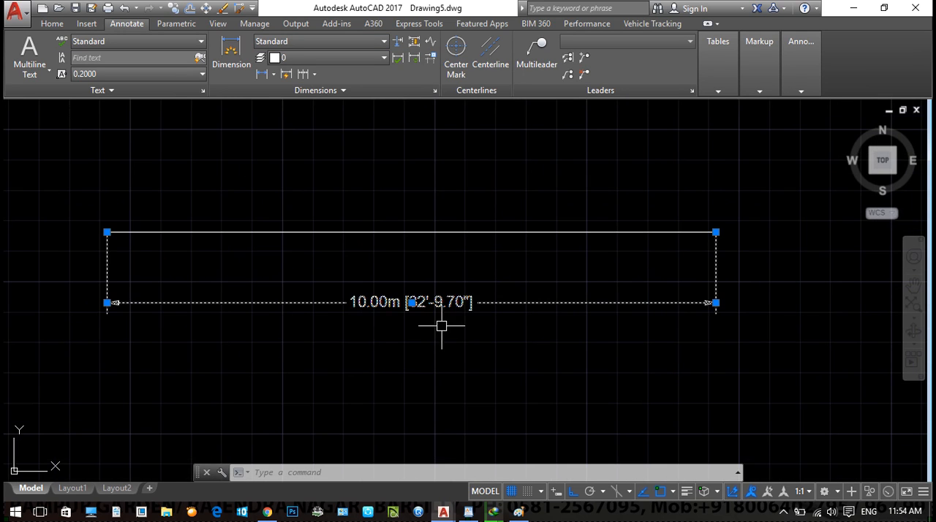
key("Escape")
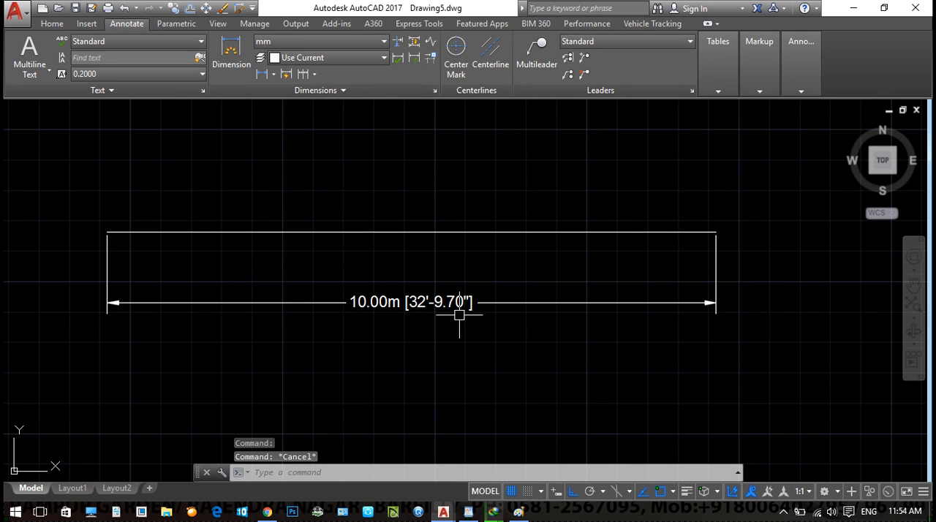
scroll(458, 311, "down", 2)
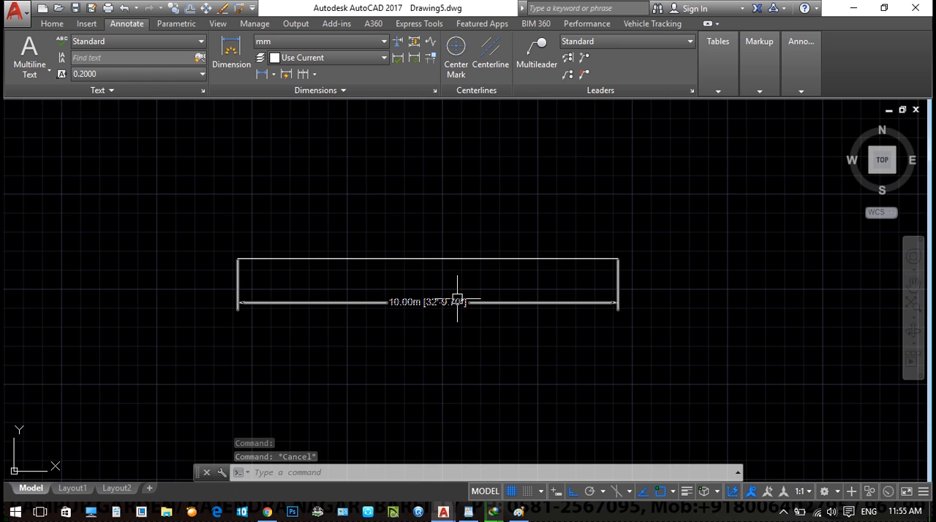
- Erase the horizontal line together with its linear dimension
scroll(459, 303, "down", 3)
left_click(531, 343)
left_click(399, 257)
scroll(367, 234, "down", 2)
type("e")
key("Return")
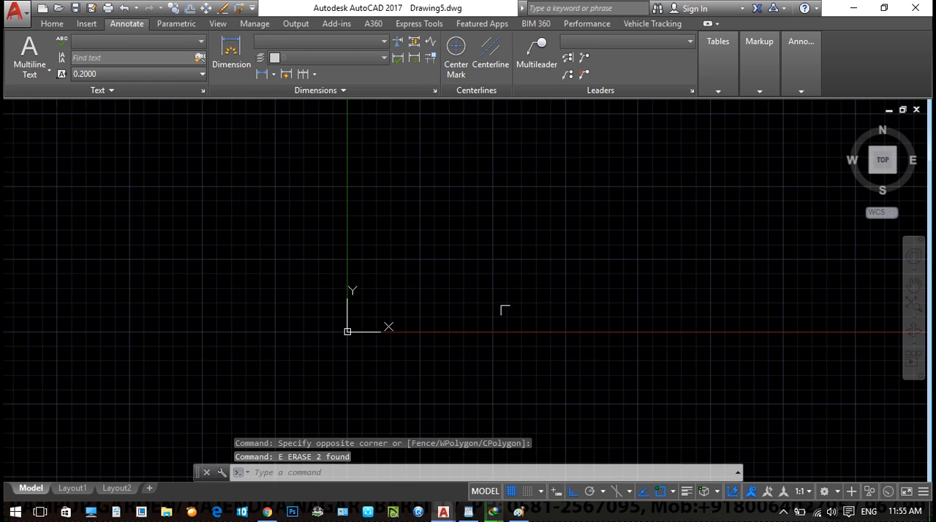
- Start a line outline in the empty drawing with segments 4 units down and 4 units right
key("Escape")
key("Escape")
type("l")
key("Return")
scroll(421, 234, "up", 2)
left_click(383, 155)
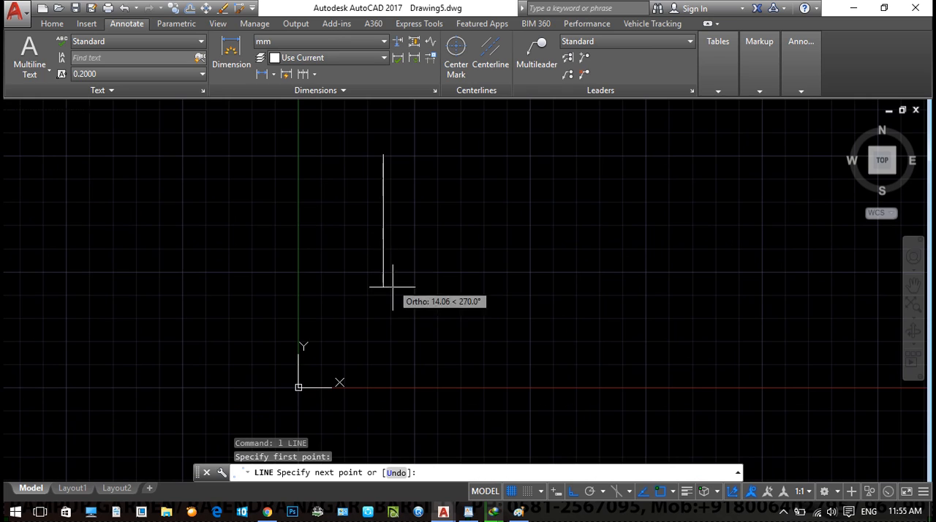
type("4")
key("Return")
type("4")
key("Return")
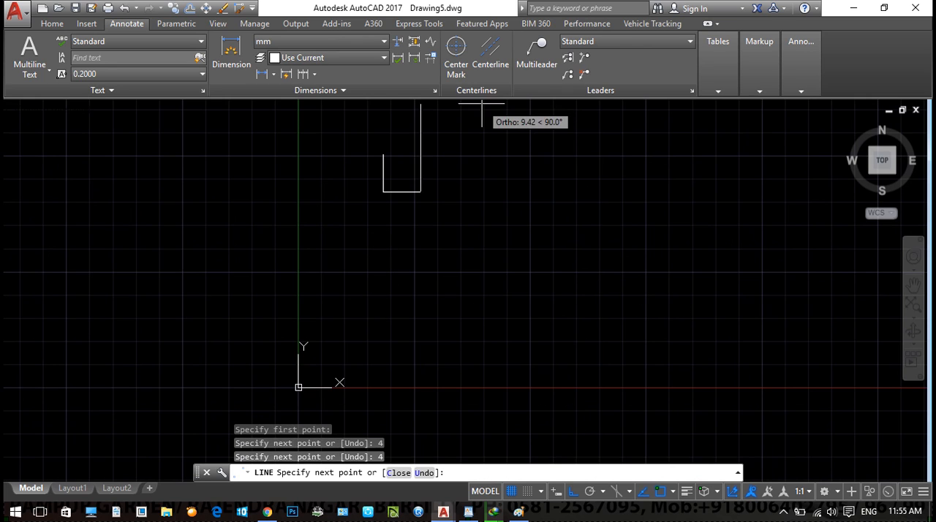
- Continue the outline 2 units up, 2 units right and 2 units up, closing it back to its start point
type("2")
key("Return")
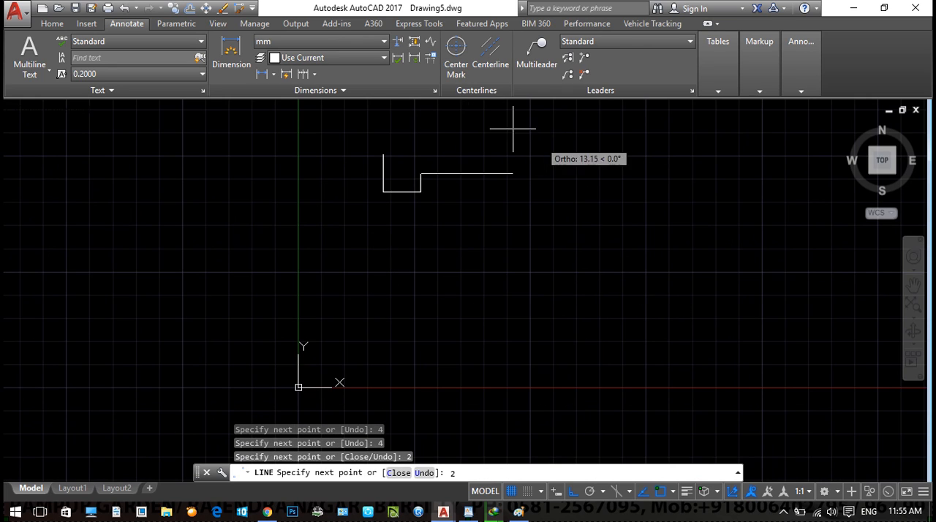
type("2")
key("Return")
type("2")
key("Return")
type("c")
key("Return")
scroll(382, 149, "up", 2)
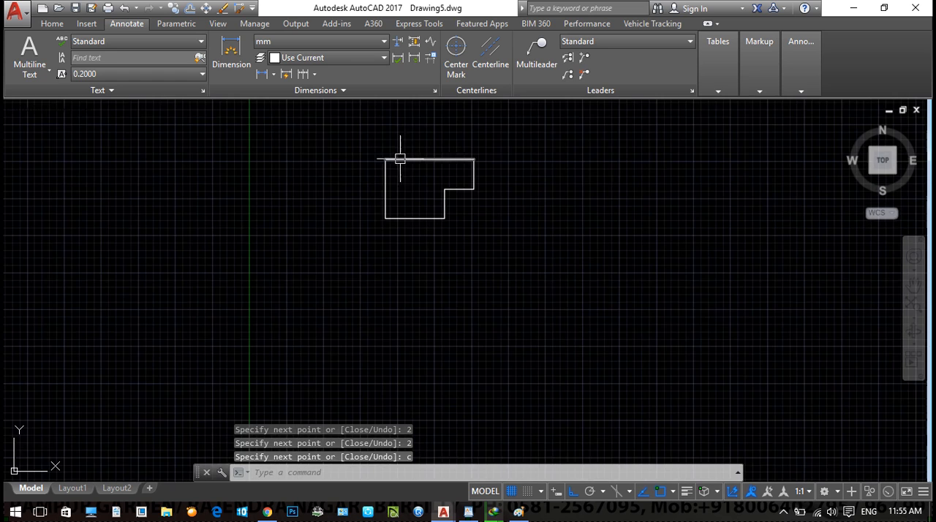
key("Escape")
key("Escape")
- Trace the outline clockwise from its upper-right corner with a closed multiline in the 230mm style at scale 1.00
middle_click_drag(505, 286, 501, 326)
type("ml")
key("Return")
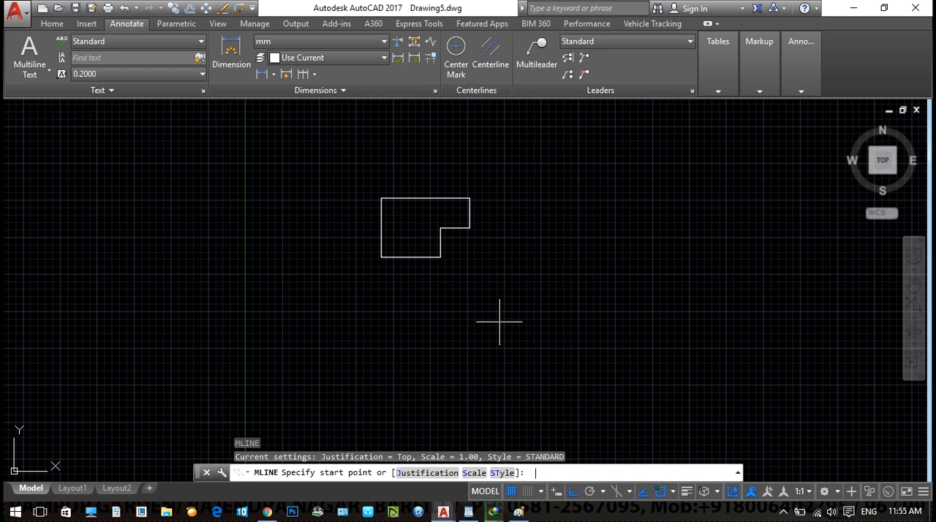
left_click(511, 473)
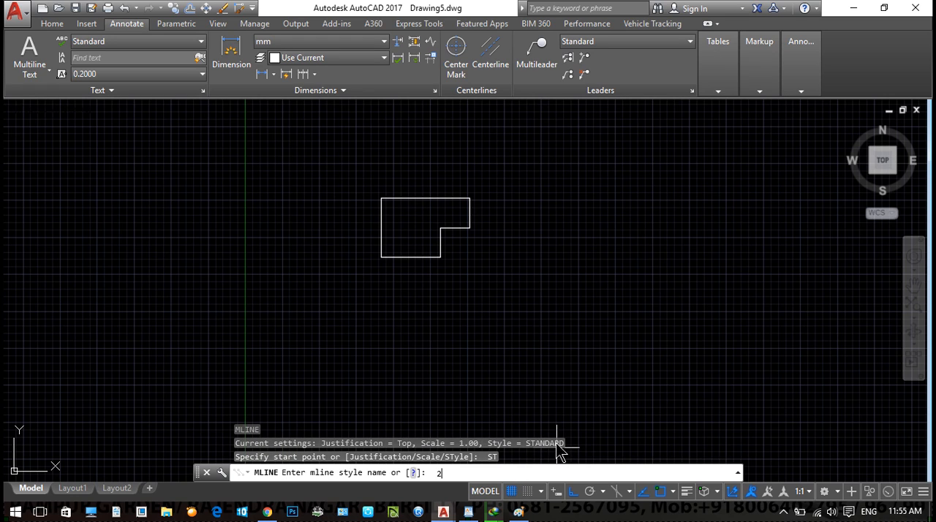
type("230mm")
key("Return")
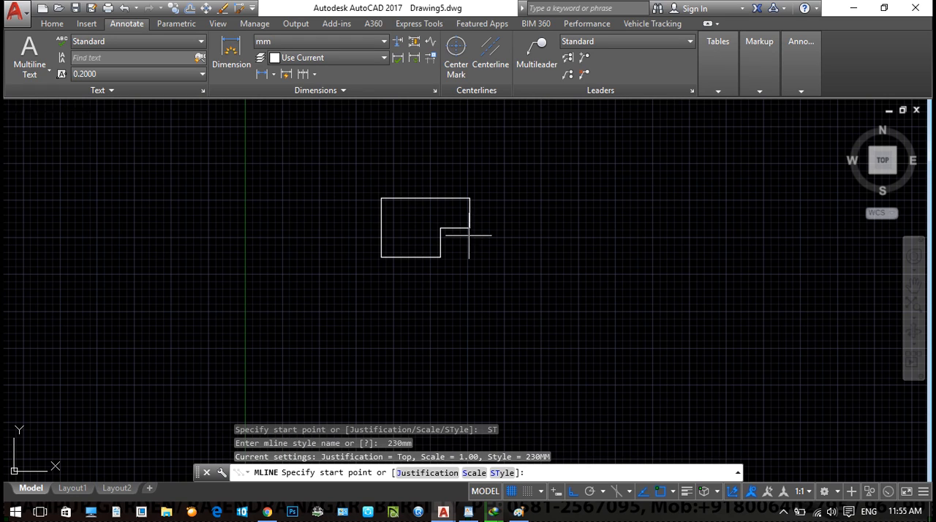
middle_click_drag(518, 290, 517, 298)
scroll(486, 218, "up", 4)
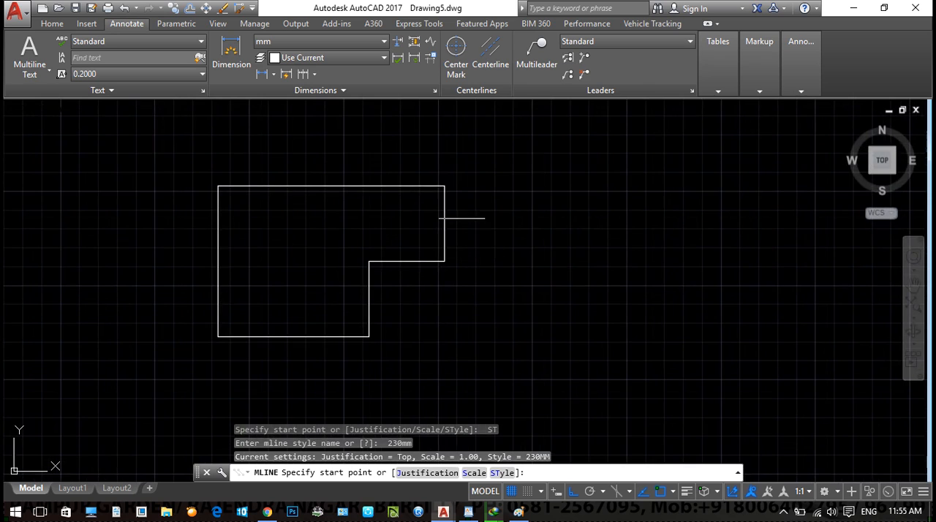
left_click(441, 186)
left_click(444, 260)
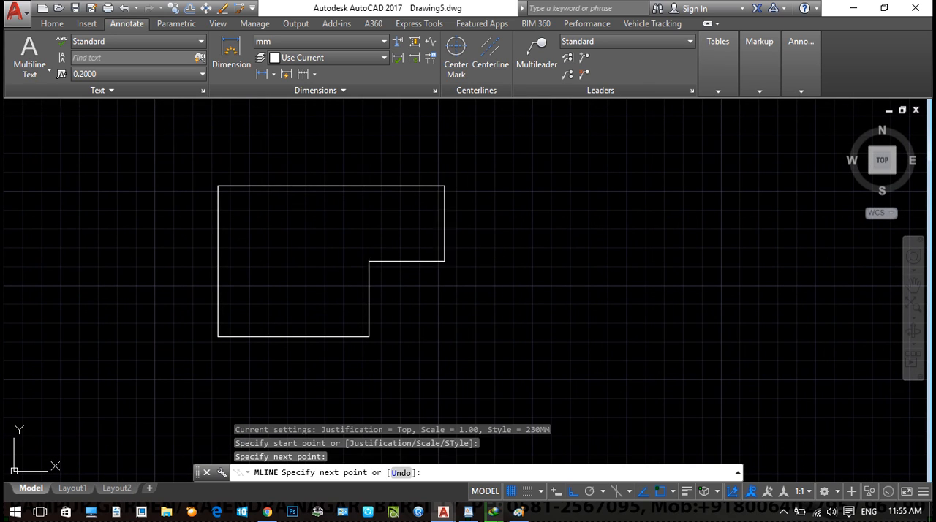
left_click(369, 261)
left_click(368, 336)
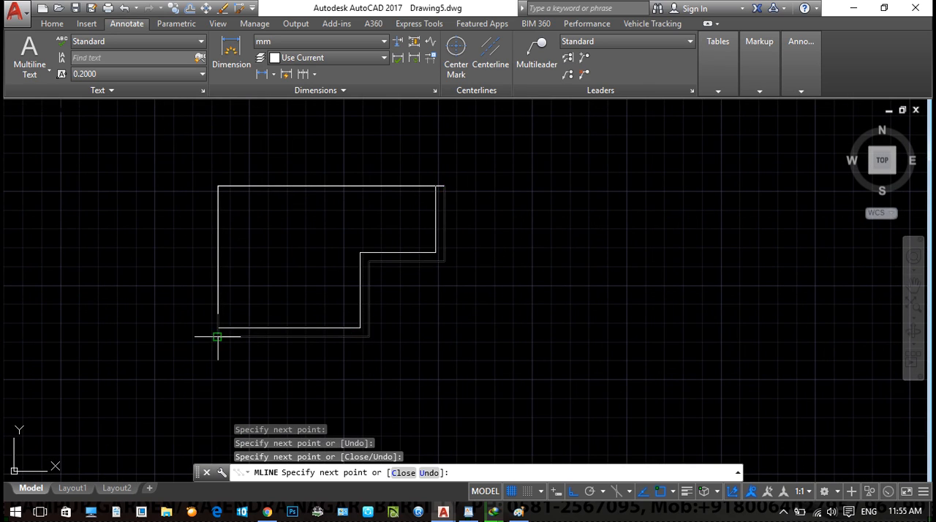
left_click(217, 336)
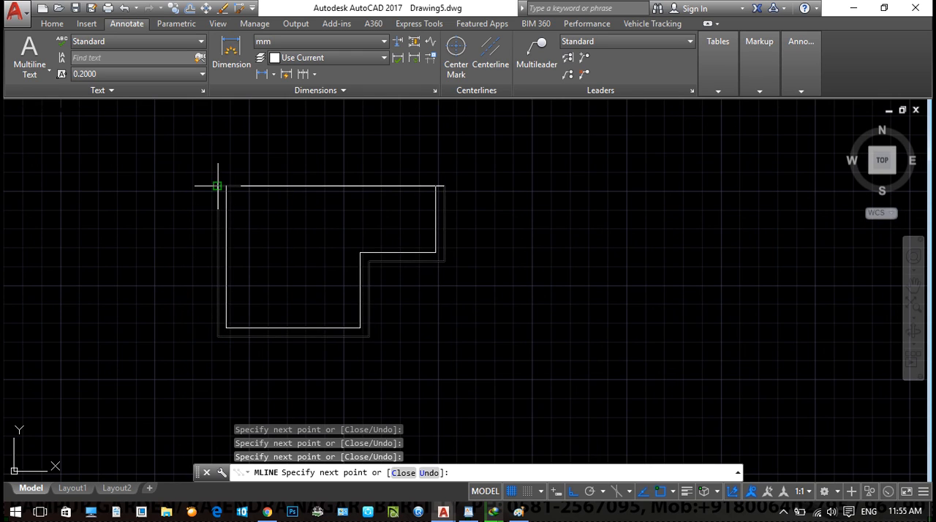
type("c")
key("Return")
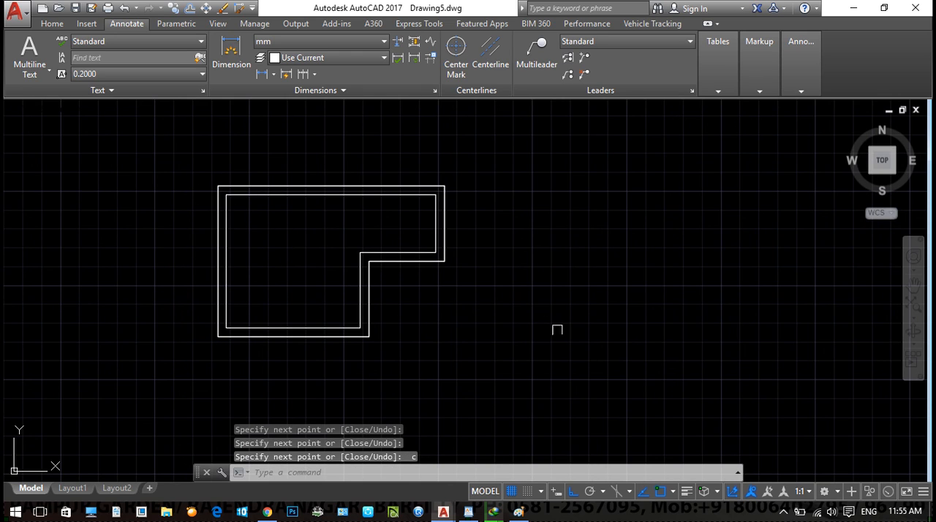
- Try to set the style of a new multiline to 115mm
key("Return")
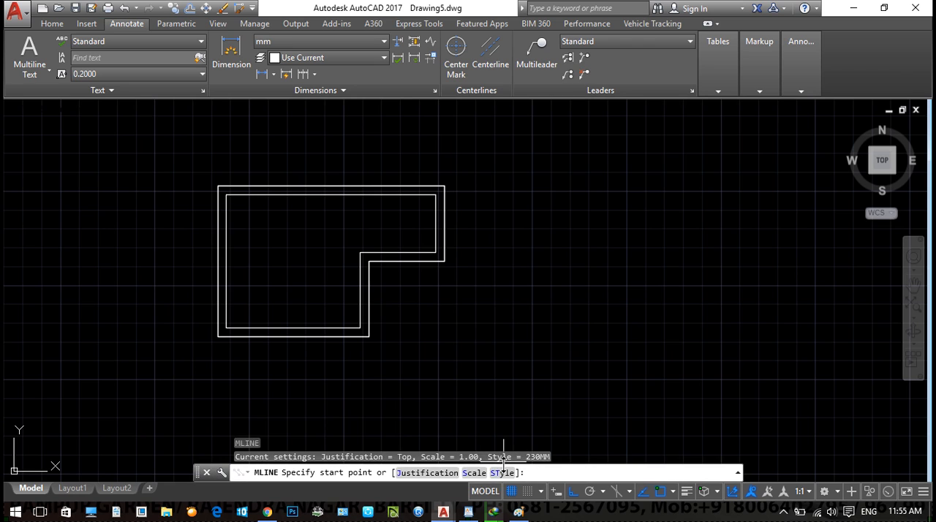
left_click(503, 473)
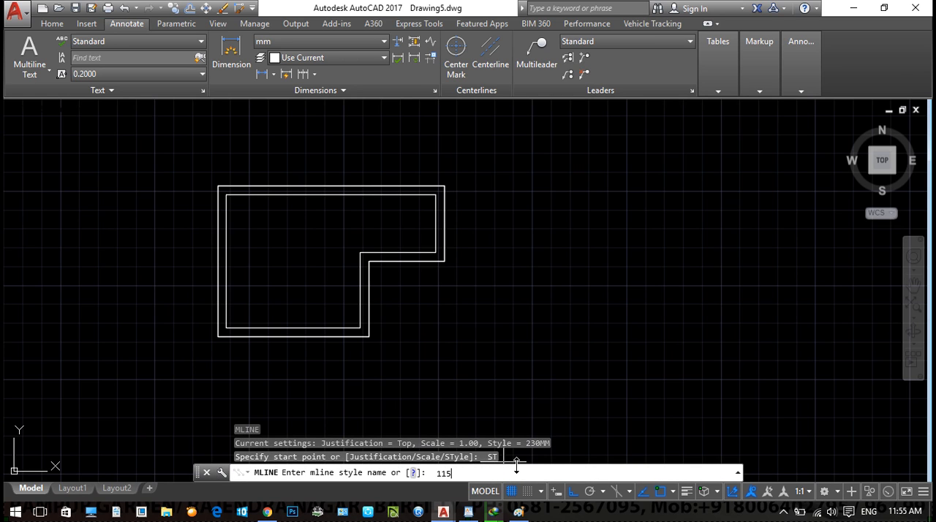
type("115mm")
key("Return")
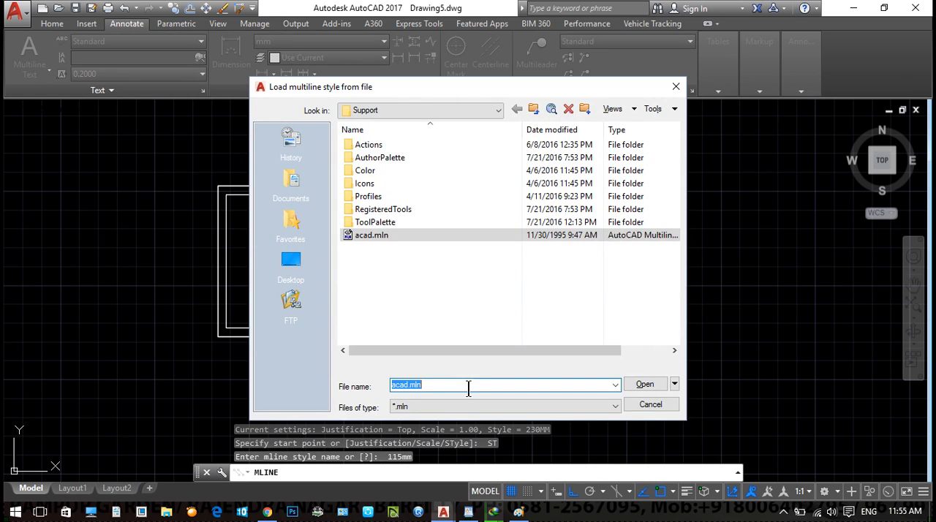
key("Escape")
- Draw a vertical partition in the 115m multiline style from the inner corner of the notch up to the top wall
type("ml")
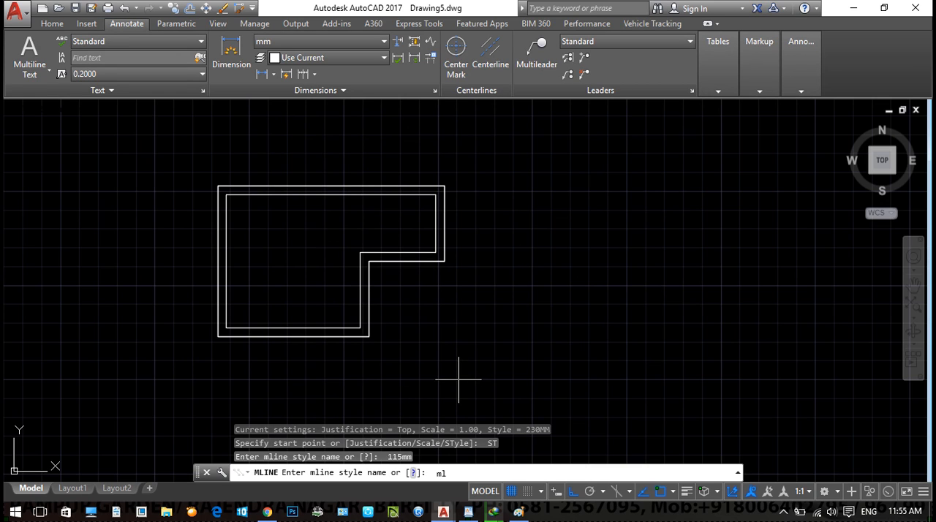
key("Return")
left_click(505, 472)
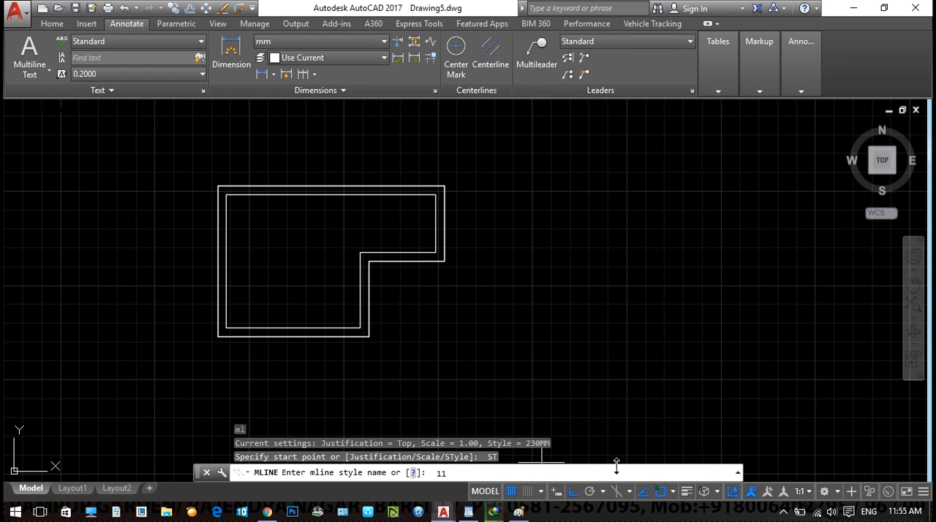
type("115m")
key("Return")
scroll(337, 286, "up", 2)
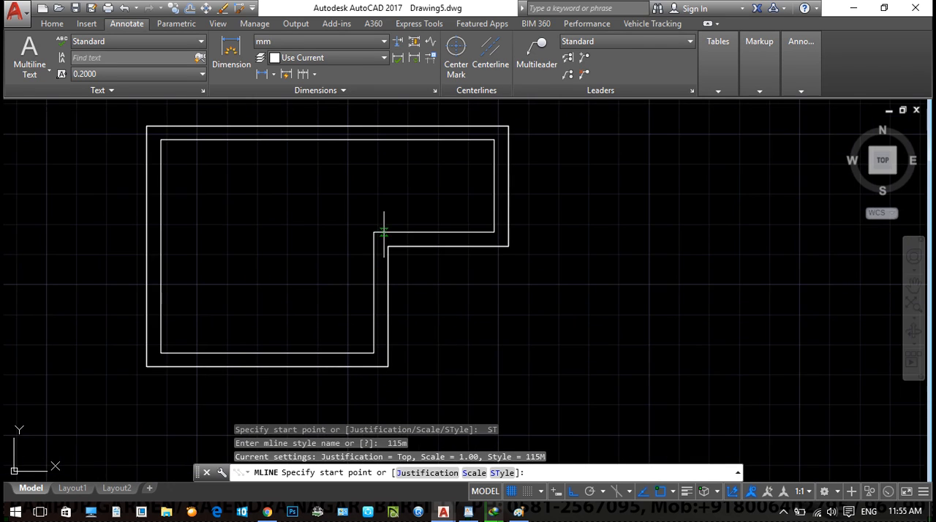
left_click(373, 232)
left_click(373, 139)
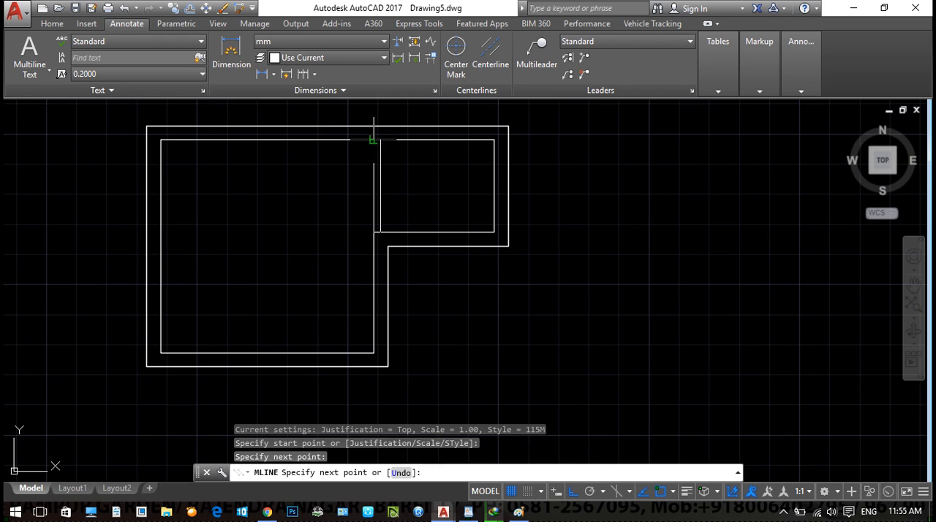
key("Return")
- Draw an L-shaped partition from the top wall down and across to the left wall, enclosing an upper-left room
middle_click_drag(288, 132, 310, 139)
key("Return")
left_click(290, 147)
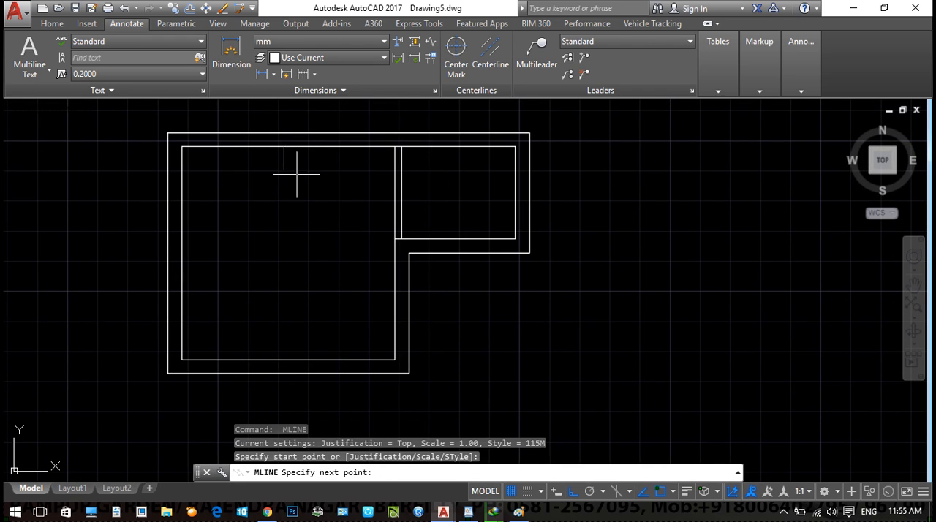
left_click(289, 243)
left_click(184, 244)
key("Escape")
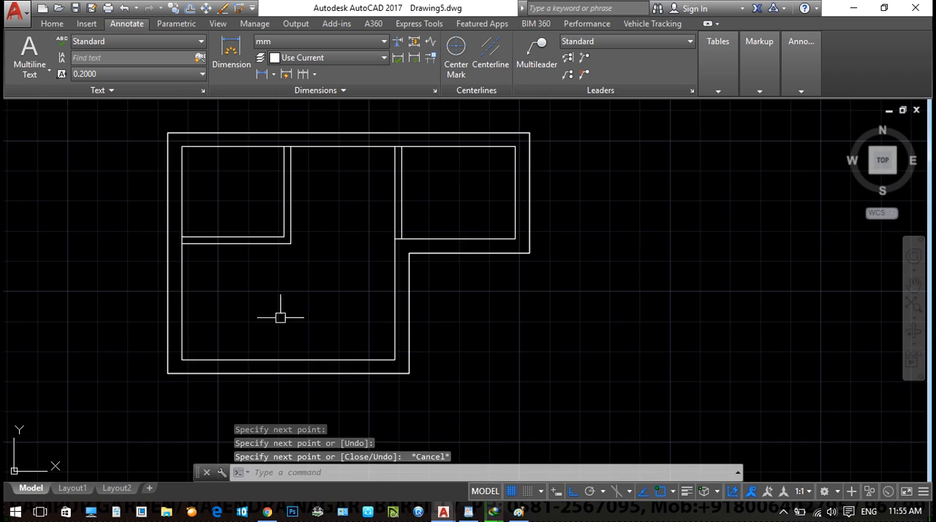
- Draw a vertical partition from the underside of the upper-left room down to the bottom wall
middle_click_drag(278, 314, 310, 264)
key("Return")
left_click(287, 194)
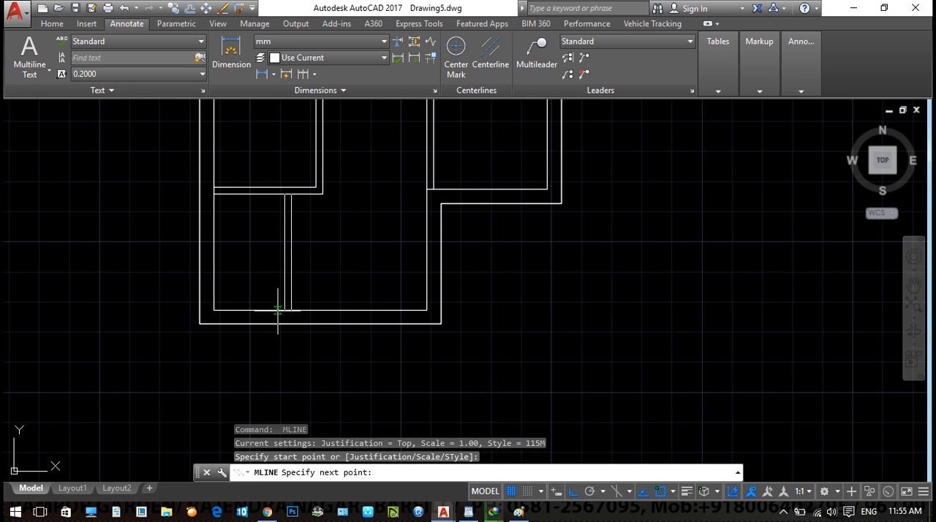
left_click(287, 310)
key("Escape")
- Project vertical construction lines through the plan's lower-left corner, the lower wall's right corner and the right wing's outer corner
scroll(493, 324, "down", 1)
mouse_move(597, 355)
middle_mouse_down()
mouse_move(518, 347)
mouse_move(529, 294)
middle_mouse_up()
key("Escape")
key("Escape")
type("xl")
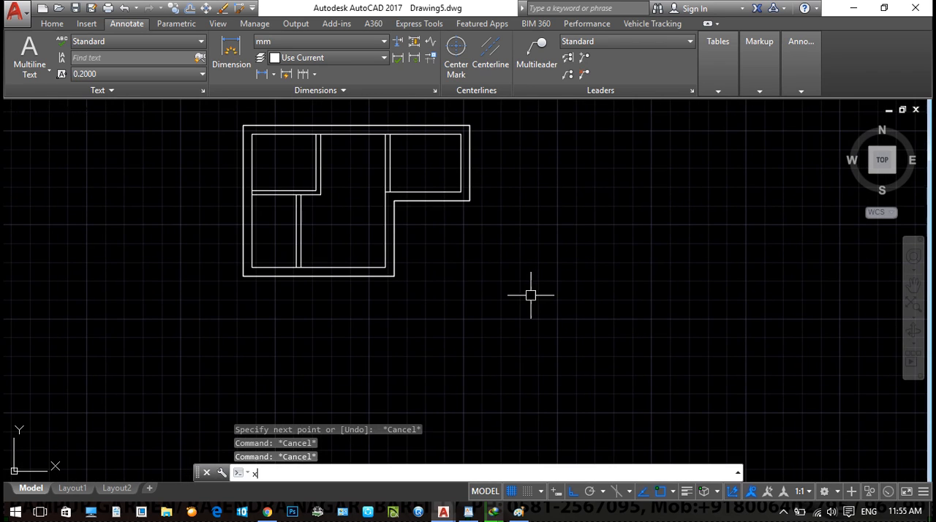
key("Return")
type("v")
key("Return")
left_click(243, 276)
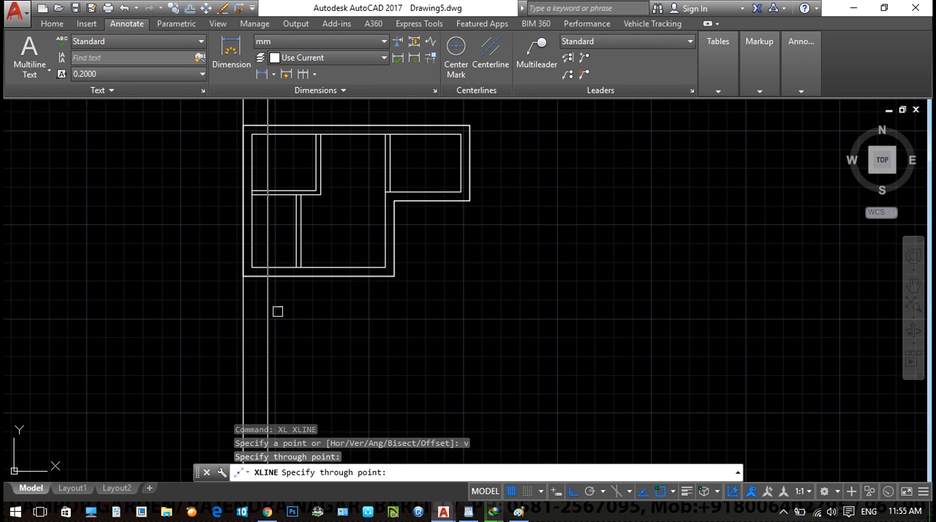
left_click(394, 276)
left_click(470, 199)
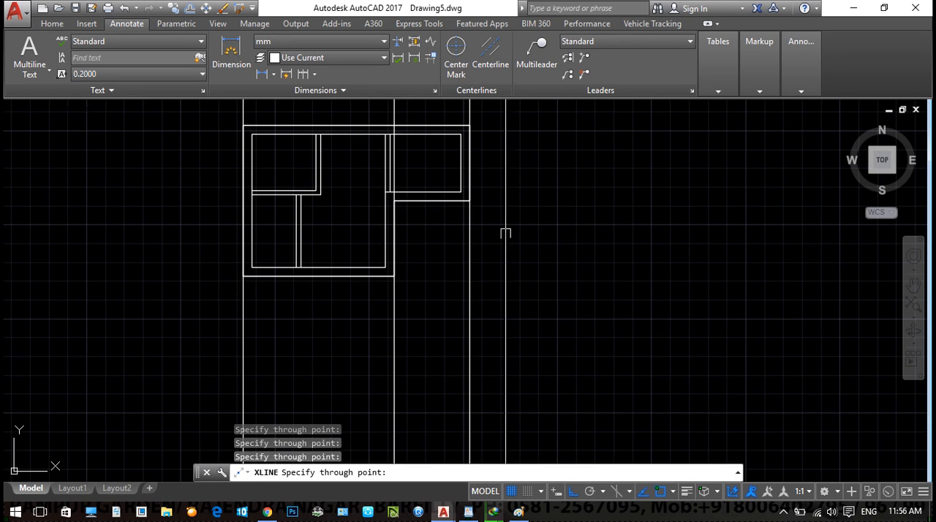
key("Escape")
- Draw a horizontal multiline in the 1S style below the plan, spanning the leftmost to the rightmost projection line
scroll(565, 283, "down", 2)
middle_click_drag(604, 331, 595, 311)
type("ml")
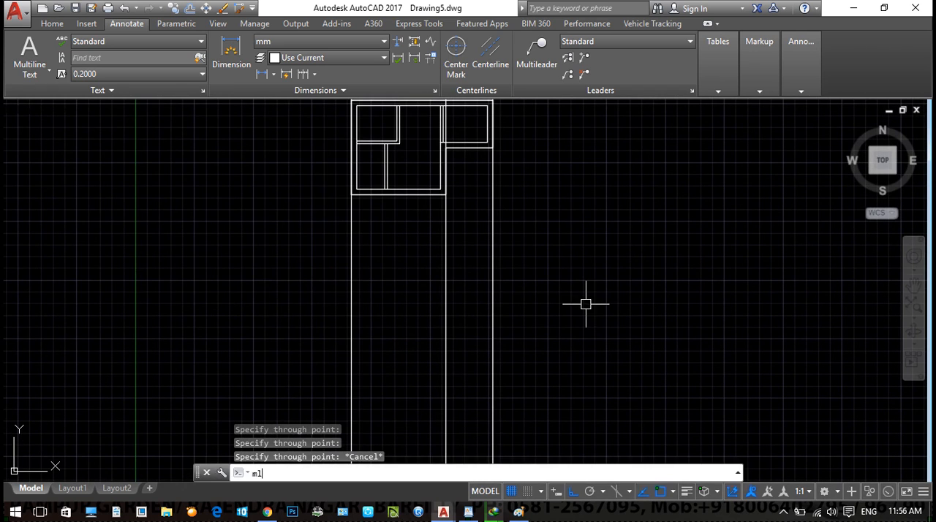
key("Return")
left_click(503, 472)
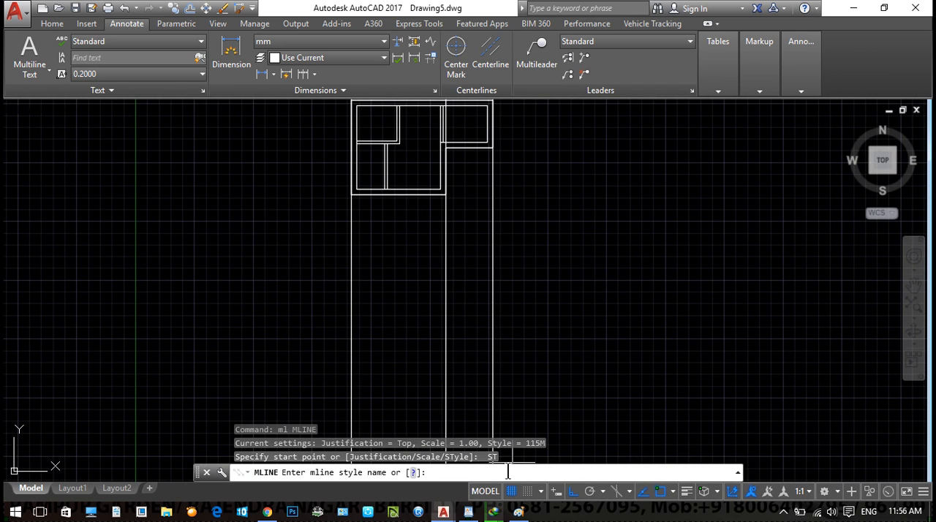
key("Return")
middle_click_drag(346, 391, 353, 309)
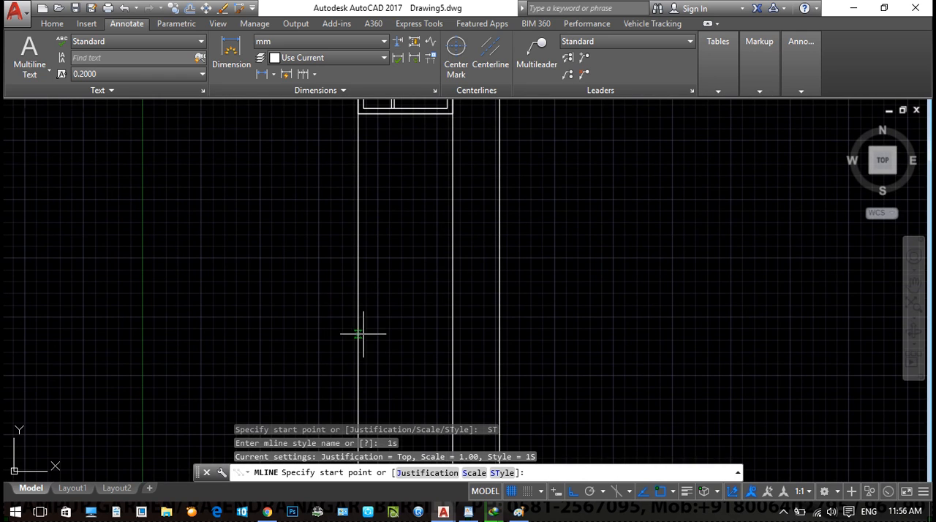
left_click(357, 342)
left_click(499, 342)
key("Return")
middle_click_drag(576, 409, 603, 225)
key("Escape")
scroll(604, 226, "up", 2)
scroll(546, 291, "down", 2)
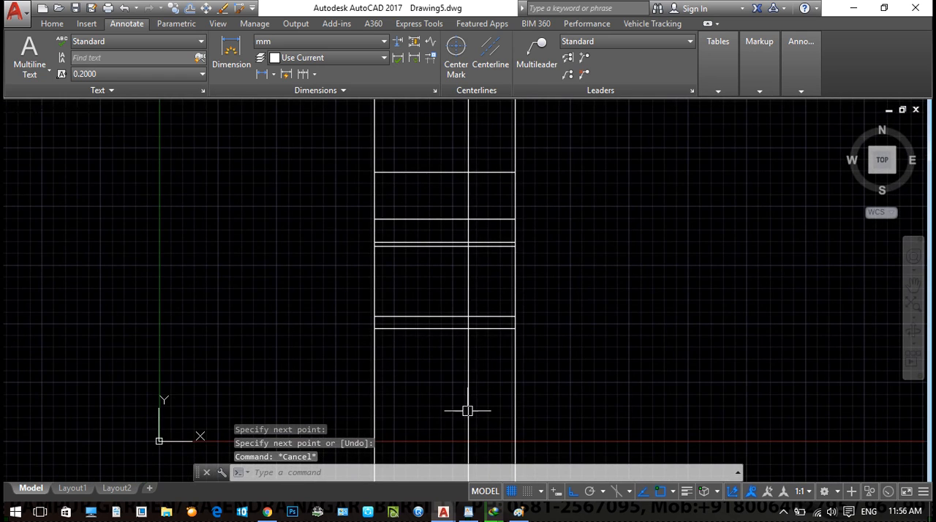
key("Escape")
key("Escape")
- Draw a second horizontal multiline in the 2S style between the outer projection lines, well below the single-storey elevation
middle_click_drag(471, 403, 464, 339)
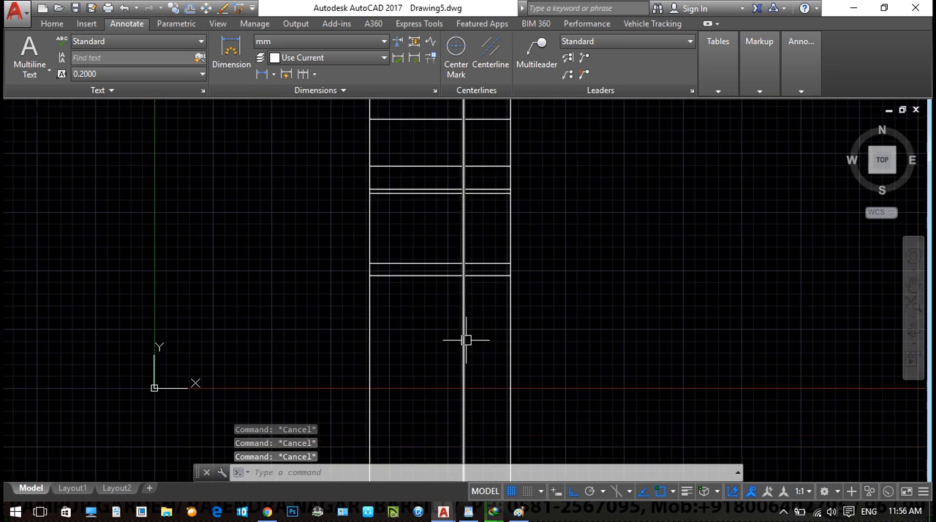
scroll(445, 349, "down", 2)
type("ml")
key("Return")
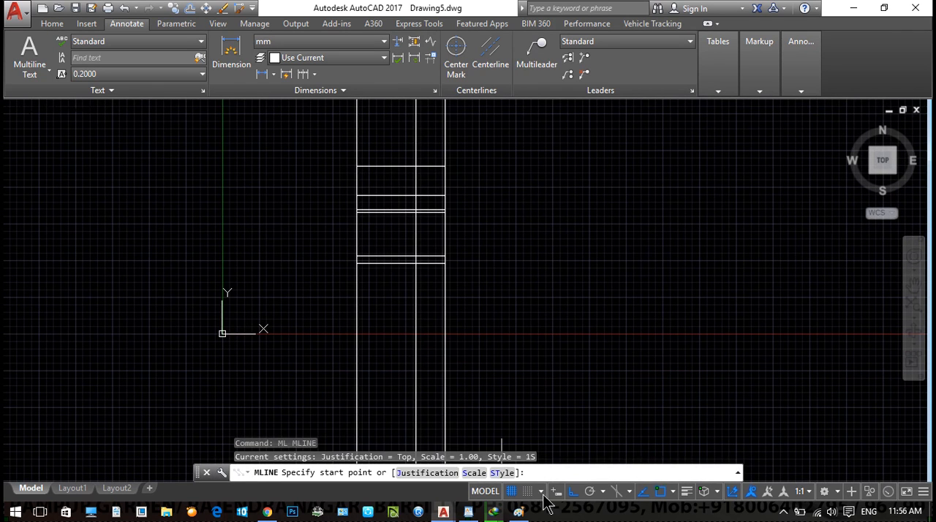
left_click(503, 473)
type("2s")
key("Return")
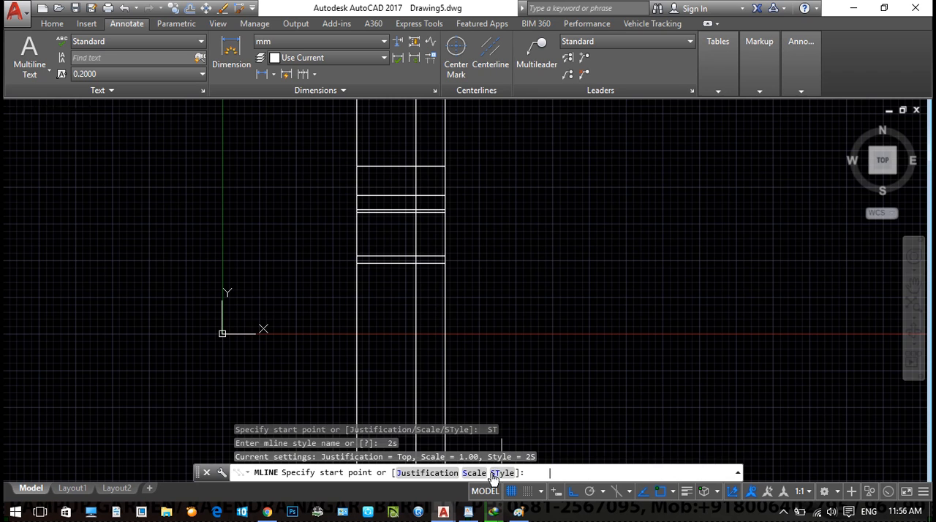
middle_click_drag(443, 432, 403, 272)
left_click(378, 380)
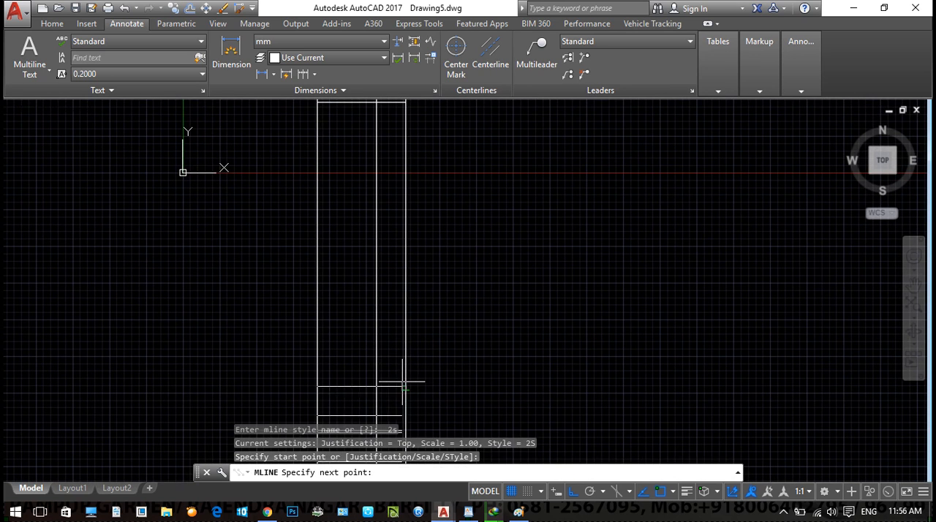
left_click(405, 384)
key("Return")
middle_click_drag(449, 418, 460, 256)
scroll(460, 259, "down", 2)
key("Escape")
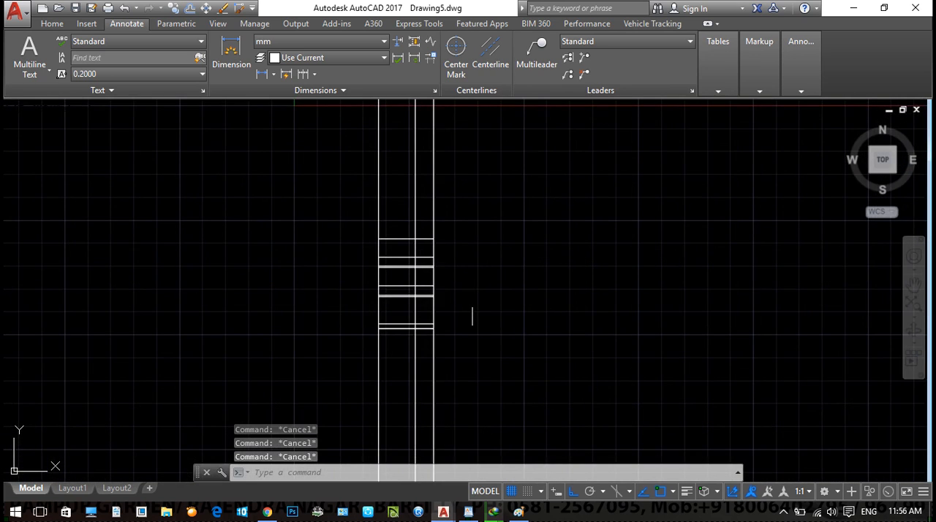
- Trim the projection lines between the plan and the upper elevation, between the two elevations, and below the lower elevation
type("tr")
key("Return")
middle_click_drag(468, 209, 462, 304)
left_click(471, 277)
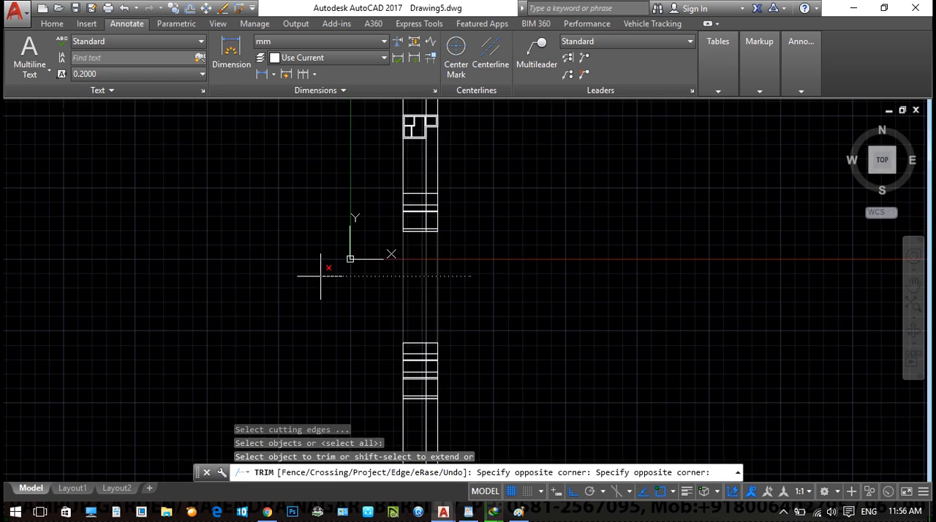
left_click(324, 266)
left_click(457, 265)
left_click(363, 293)
left_click(459, 166)
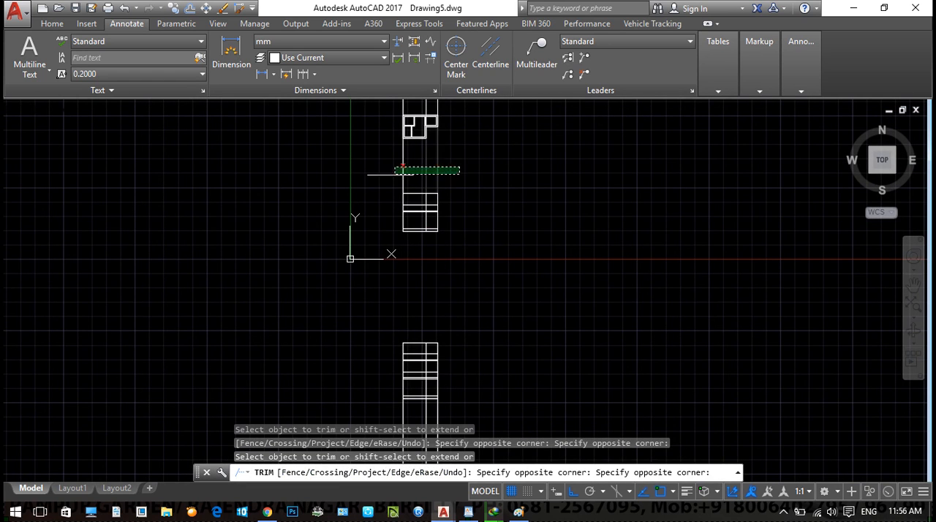
left_click(393, 175)
middle_click_drag(532, 244, 540, 167)
left_click(472, 357)
left_click(396, 371)
middle_click_drag(506, 254, 515, 393)
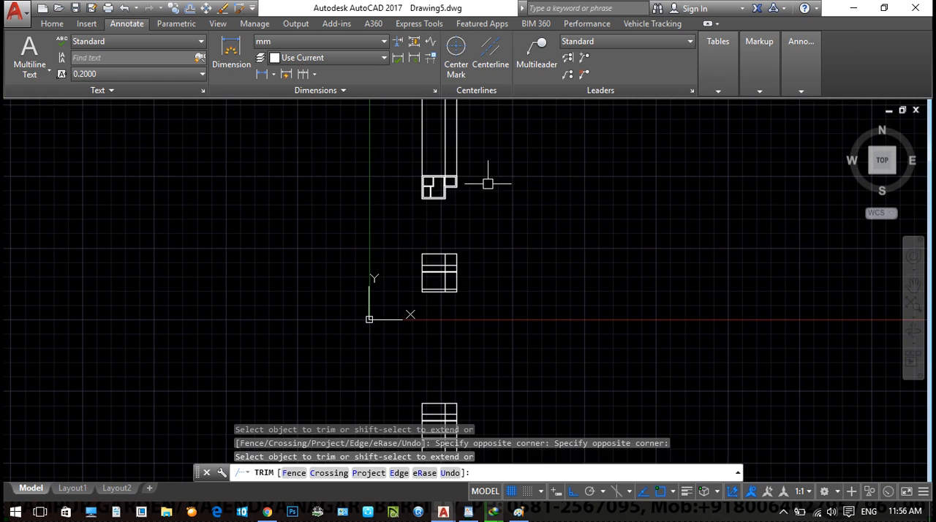
key("Escape")
- Erase the leftover projection lines above the floor plan
left_click(490, 136)
left_click(349, 147)
key("e")
key("Return")
- Examine the trimmed floor plan and the single-storey and two-storey elevations below it
scroll(451, 270, "up", 10)
mouse_move(420, 286)
middle_mouse_down()
mouse_move(447, 271)
mouse_move(467, 187)
middle_mouse_up()
scroll(585, 320, "down", 2)
middle_click_drag(585, 319, 544, 158)
middle_click_drag(490, 307, 506, 142)
scroll(480, 341, "down", 6)
middle_click_drag(481, 459, 507, 334)
scroll(508, 308, "up", 4)
middle_click_drag(601, 305, 589, 250)
middle_click_drag(608, 373, 577, 306)
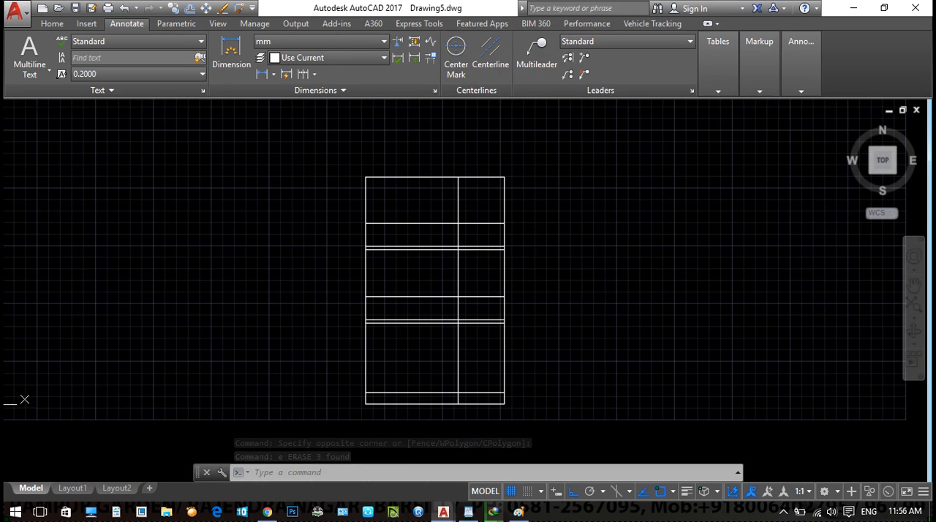
scroll(575, 273, "down", 2)
middle_click_drag(575, 271, 554, 293)
- Add a vertical linear dimension for the top storey's height beside the two-storey elevation's right edge
type("d")
key("Escape")
key("Escape")
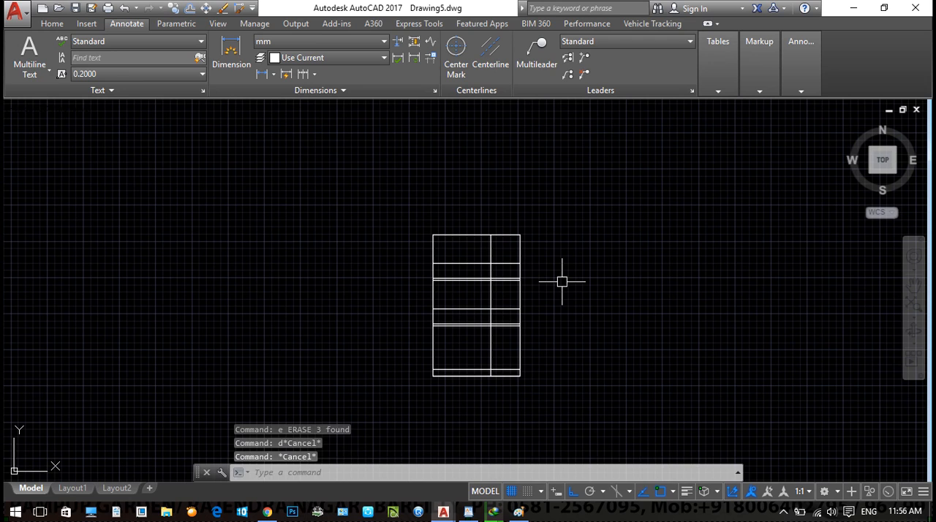
key("Escape")
type("dl")
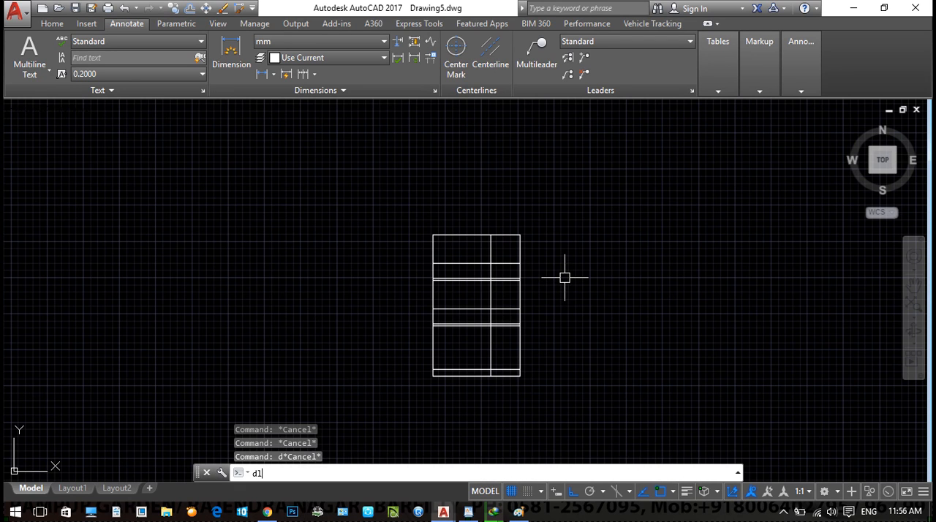
type("i")
key("Return")
scroll(534, 249, "up", 2)
scroll(521, 282, "up", 4)
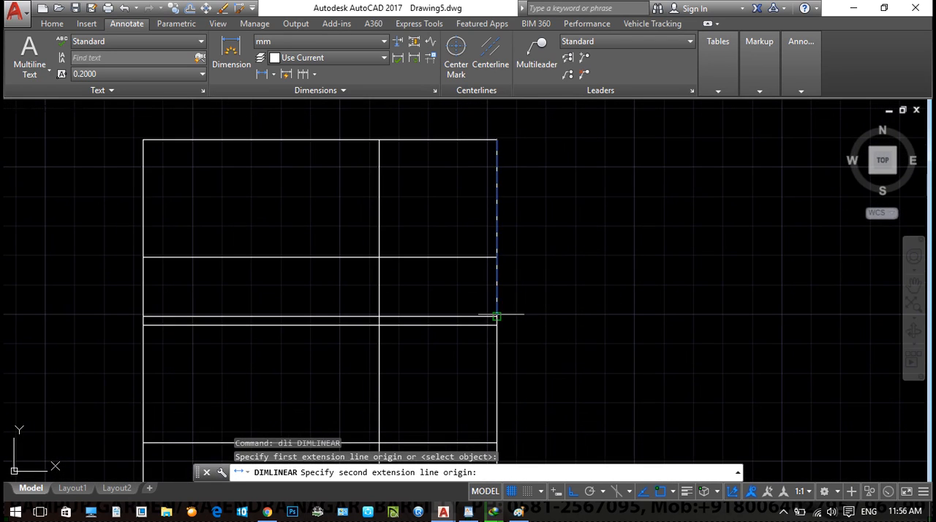
left_click(495, 313)
scroll(556, 286, "up", 2)
left_click(598, 275)
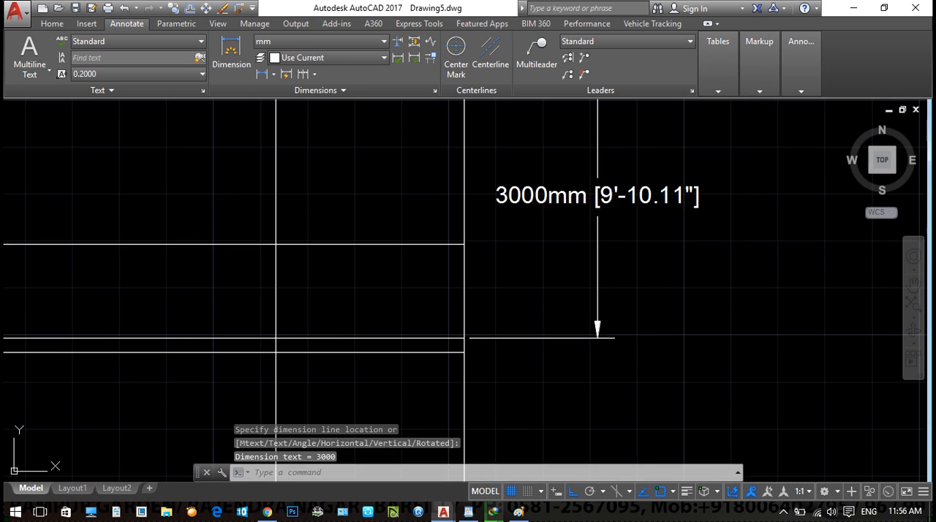
- Add a linear dimension for the thickness of the slab below the top storey, beside the elevation's right edge
scroll(606, 267, "down", 2)
key("Return")
scroll(526, 219, "up", 2)
left_click(526, 220)
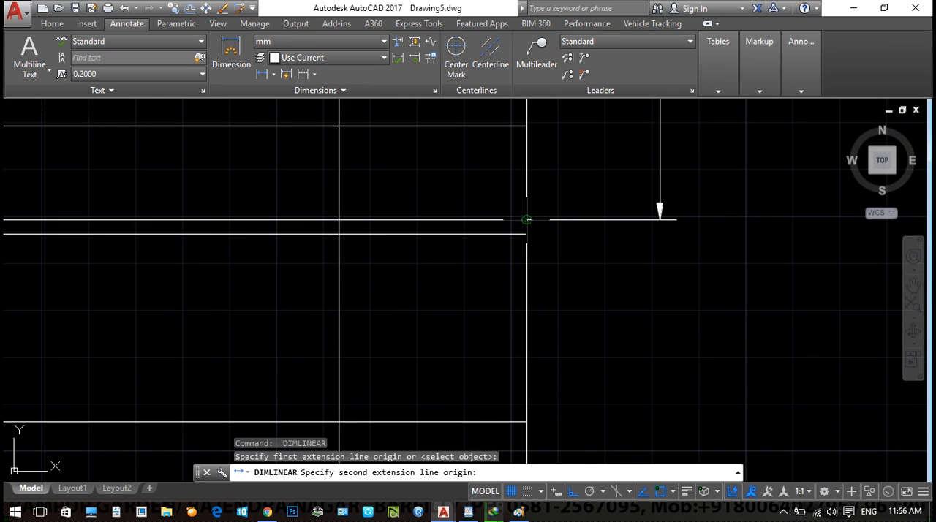
left_click(526, 234)
scroll(636, 235, "down", 2)
left_click(679, 253)
scroll(638, 293, "up", 2)
- Add a linear dimension for the height of the base band at the two-storey elevation's lower-right corner
middle_click_drag(638, 293, 604, 257)
scroll(604, 258, "down", 2)
middle_click_drag(624, 461, 584, 269)
scroll(584, 268, "up", 2)
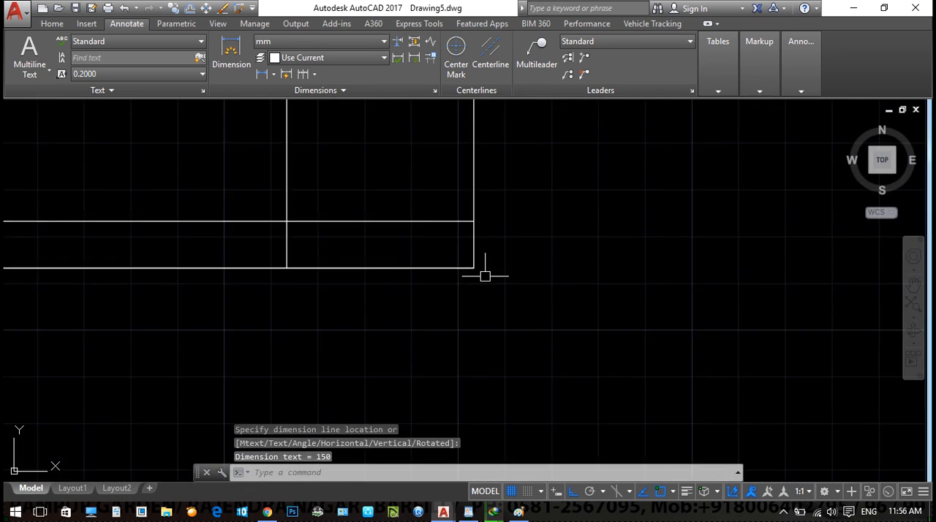
scroll(484, 268, "up", 2)
key("Return")
left_click(465, 261)
left_click(465, 188)
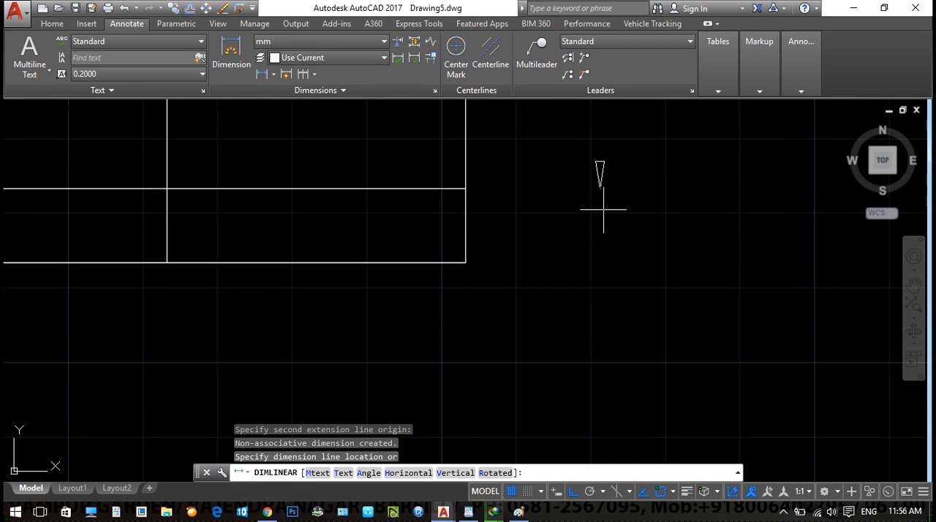
left_click(651, 234)
middle_click_drag(619, 268, 583, 326)
scroll(574, 323, "down", 2)
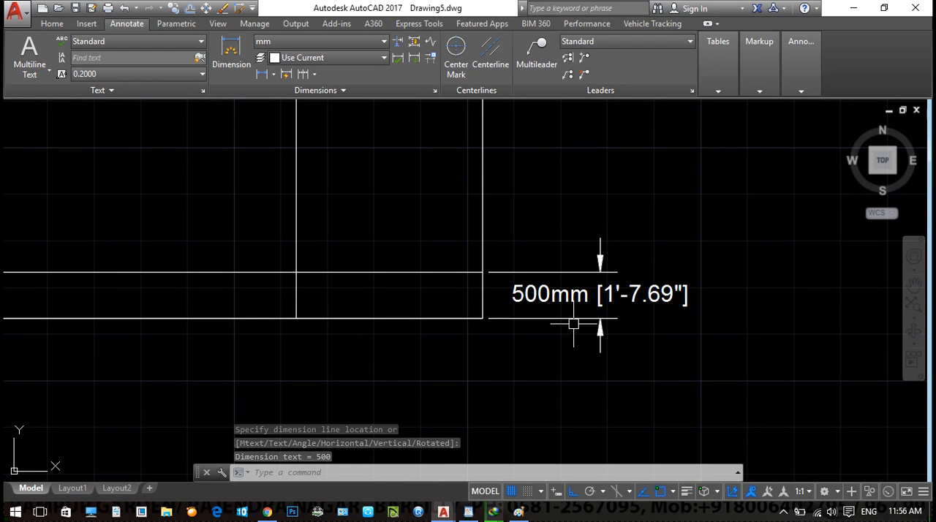
- Examine the dimensioned two-storey elevation, including its storey, slab and base lines
scroll(589, 272, "down", 4)
scroll(541, 292, "down", 2)
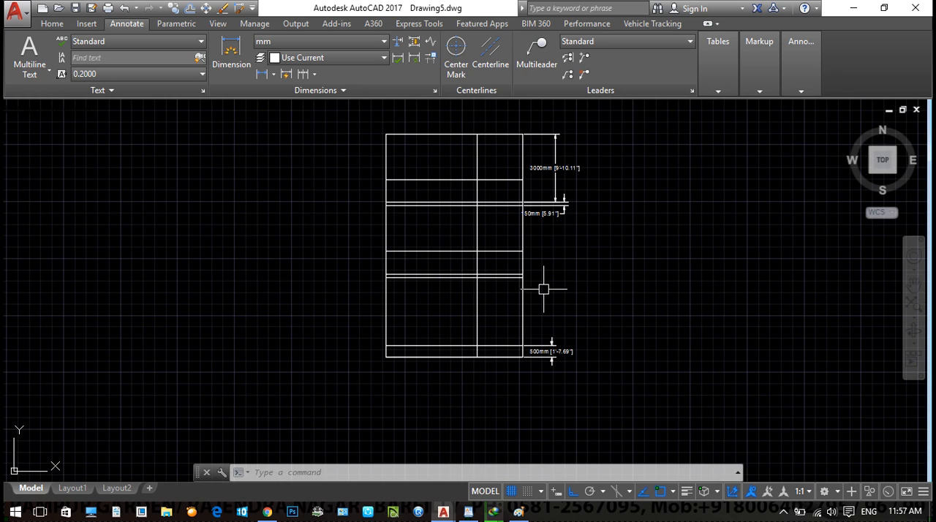
scroll(564, 273, "down", 2)
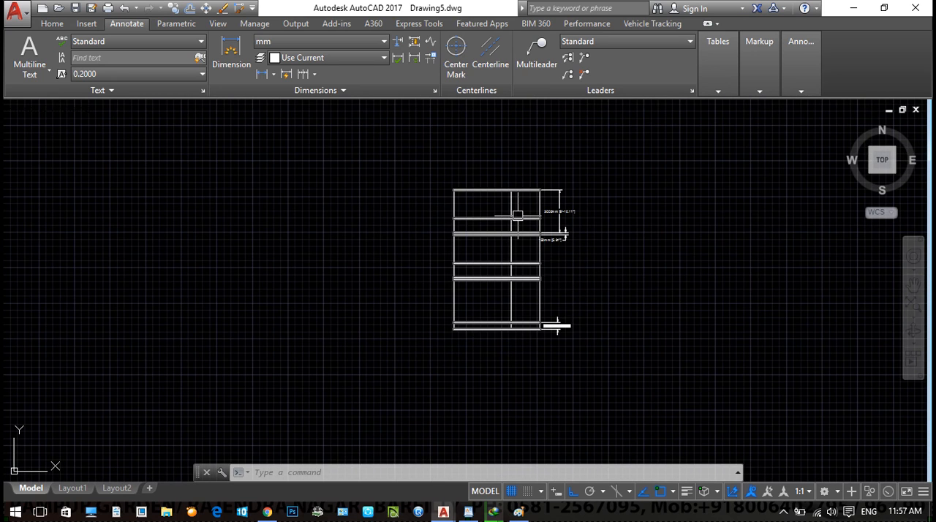
scroll(556, 261, "up", 1)
scroll(555, 250, "up", 3)
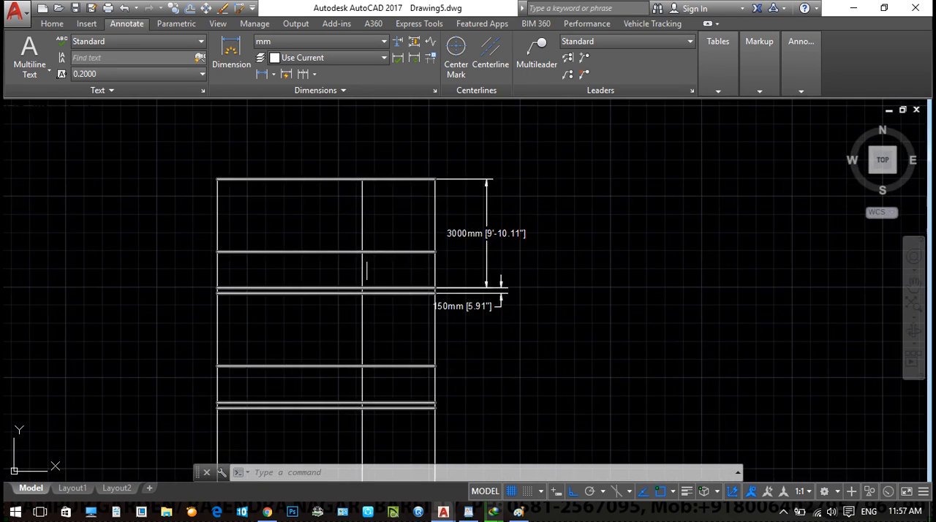
middle_click_drag(325, 308, 395, 271)
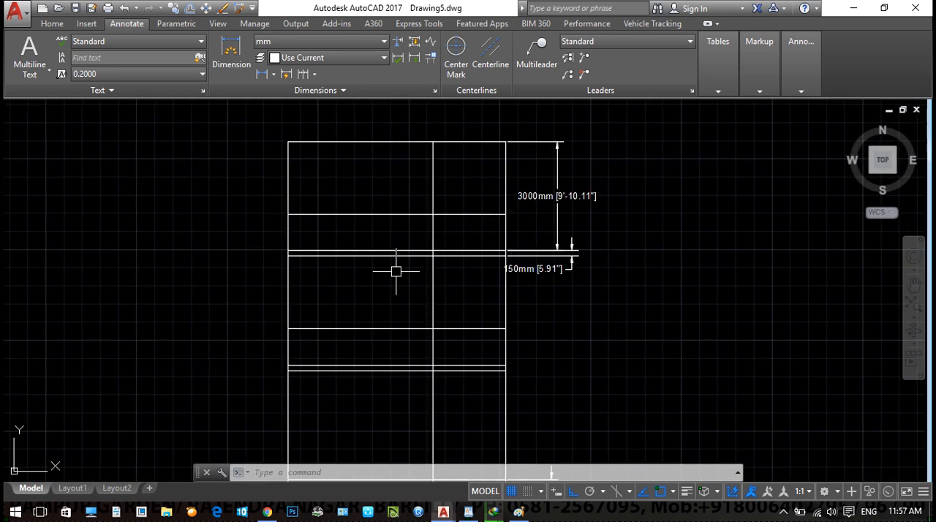
scroll(395, 271, "up", 2)
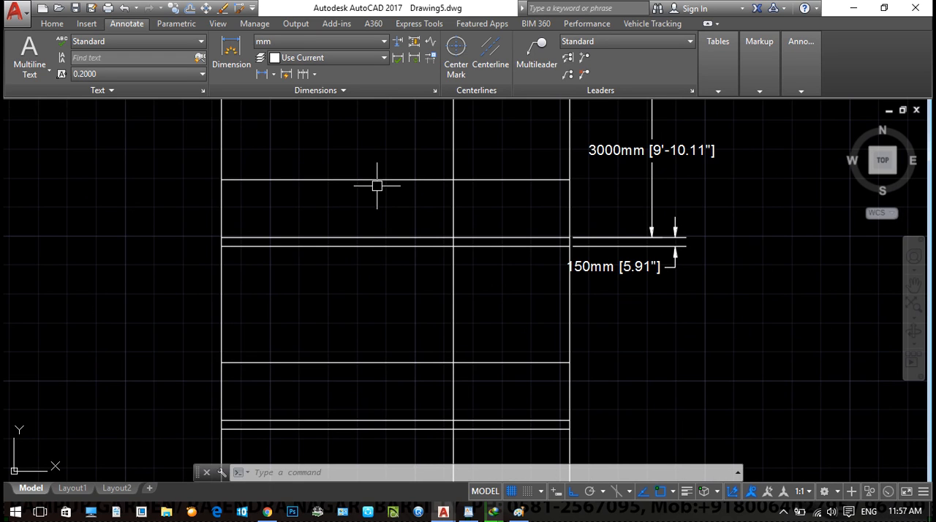
scroll(380, 256, "down", 4)
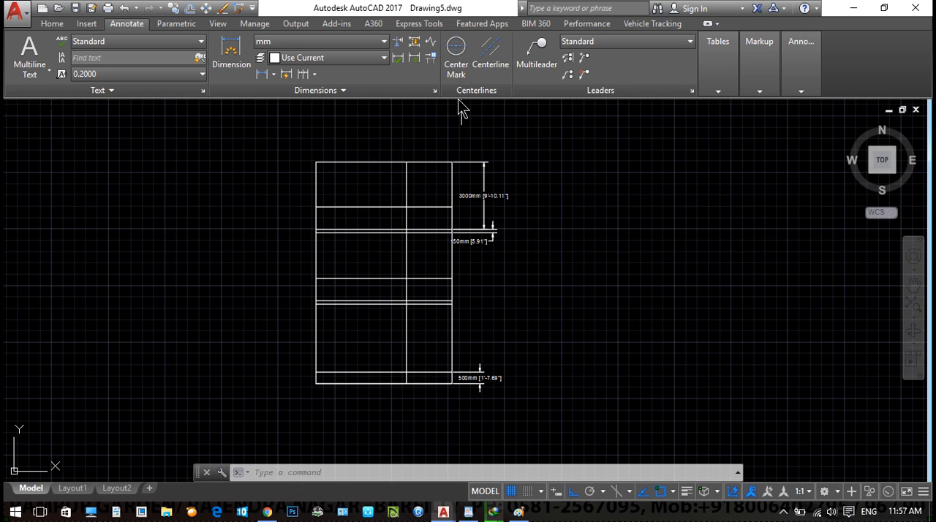
middle_click_drag(505, 143, 497, 178)
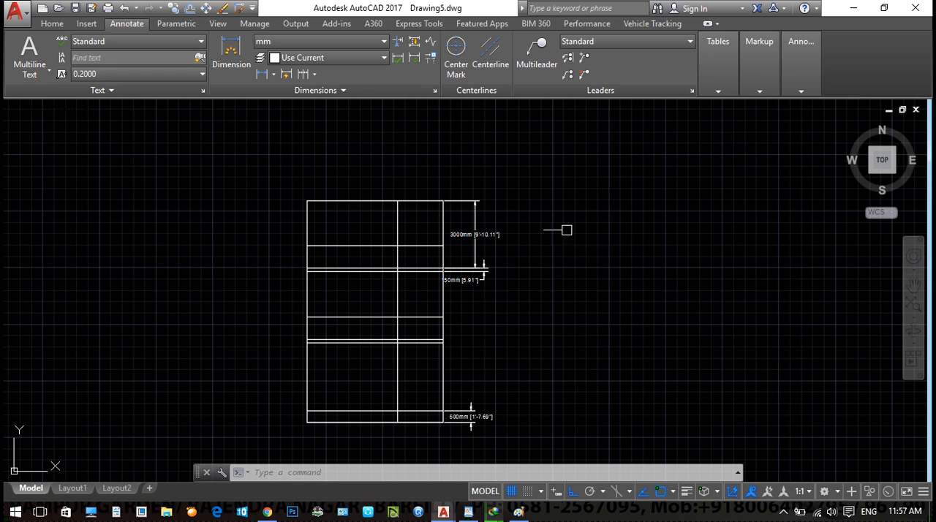
- Add a horizontal linear dimension above the floor plan for the clear width between the two upper corner rooms' partition walls
scroll(564, 230, "down", 8)
scroll(404, 288, "down", 2)
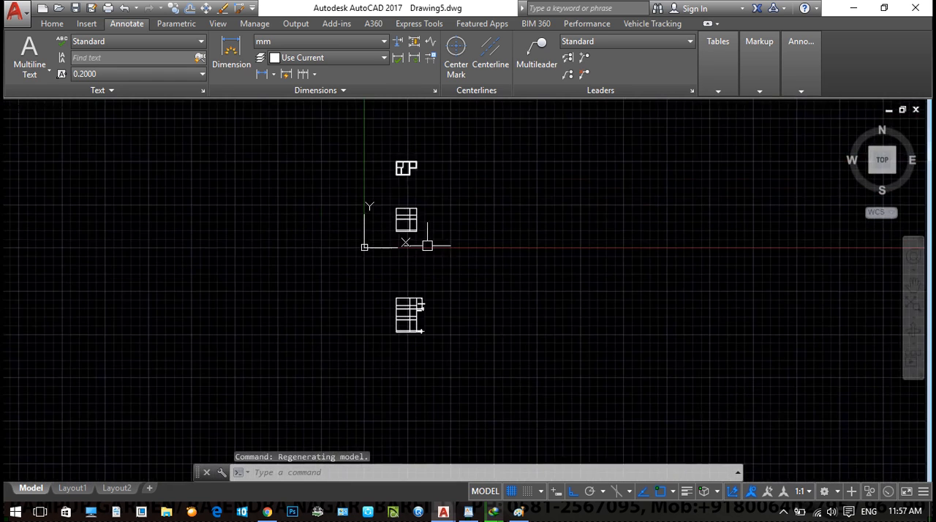
scroll(414, 151, "up", 2)
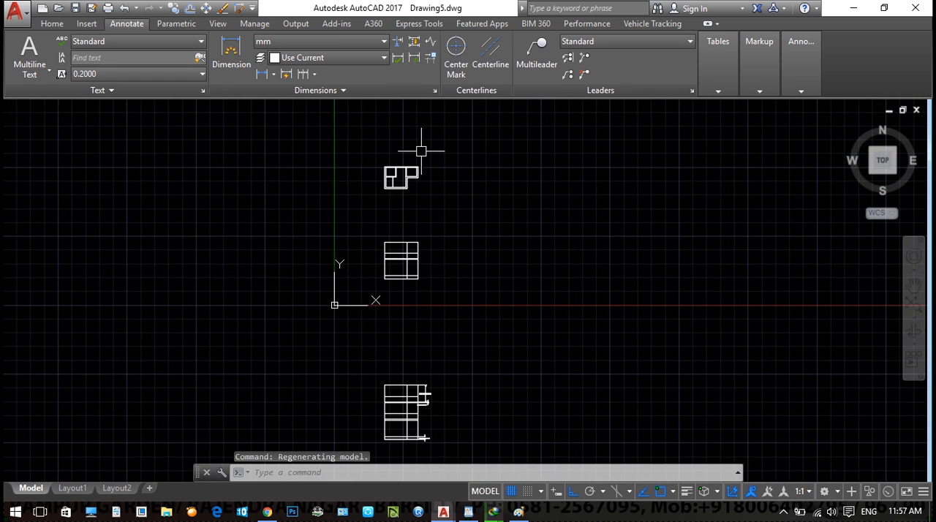
scroll(406, 144, "up", 5)
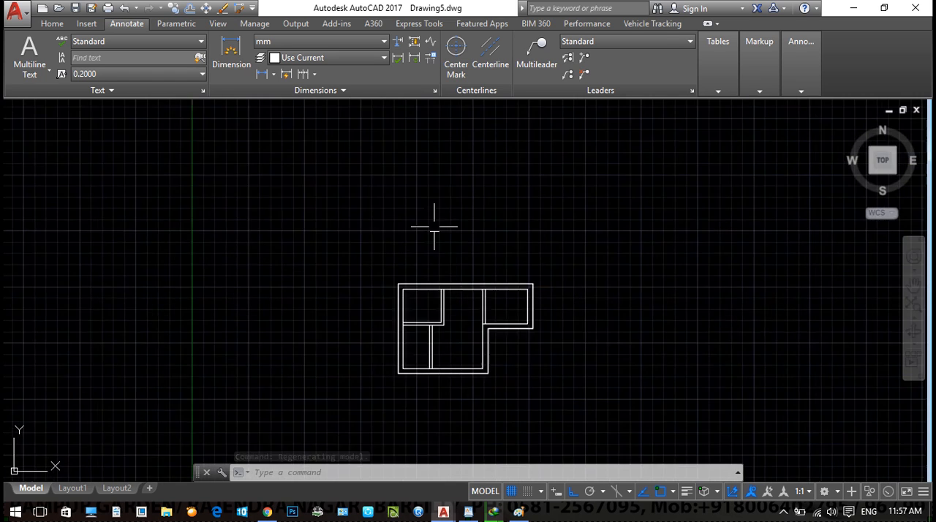
scroll(435, 227, "up", 5)
type("dli")
key("Return")
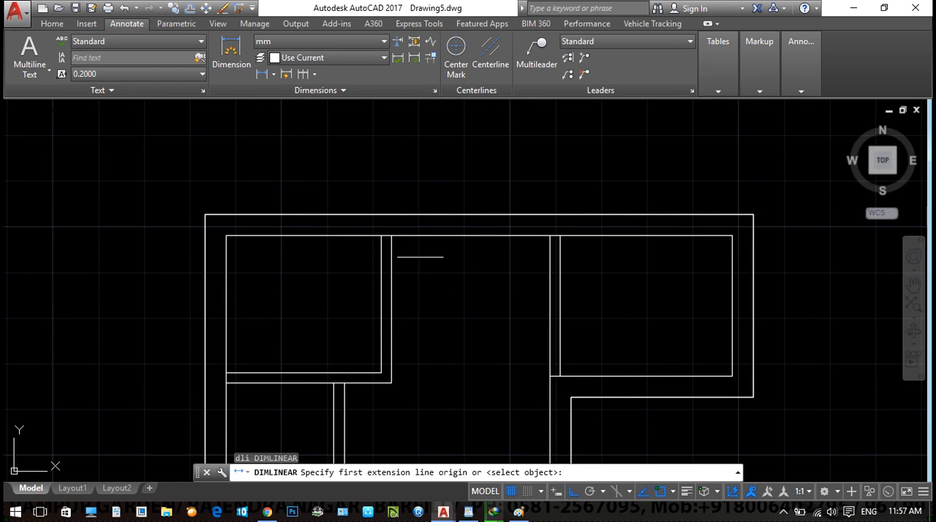
left_click(392, 235)
left_click(549, 235)
scroll(519, 173, "down", 2)
scroll(531, 173, "up", 2)
left_click(512, 147)
scroll(512, 212, "up", 4)
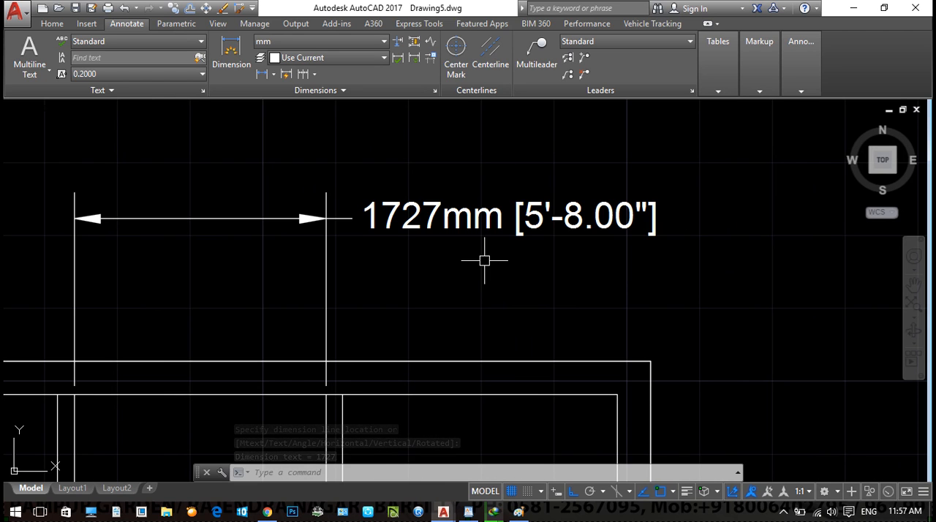
scroll(484, 260, "down", 6)
- Create a new drawing from the acad.dwt template
key("ctrl+n")
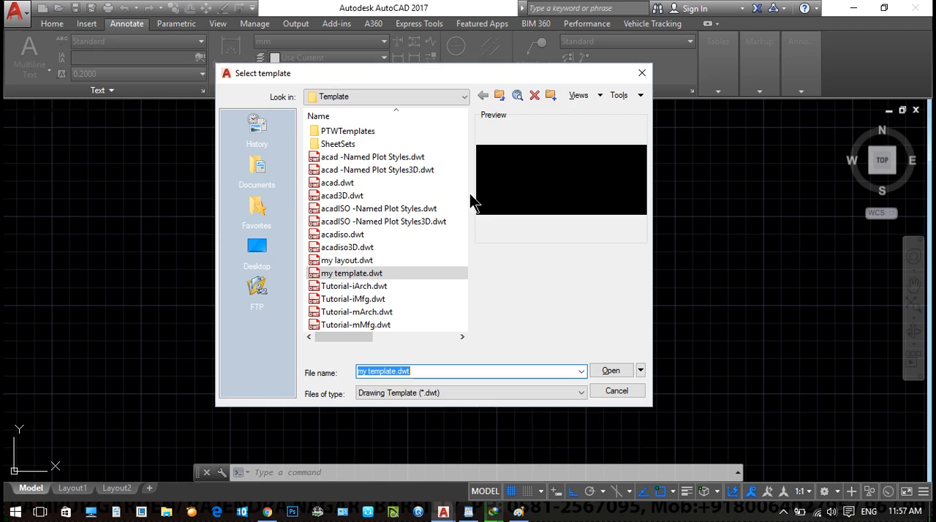
left_click(343, 184)
double_click(342, 189)
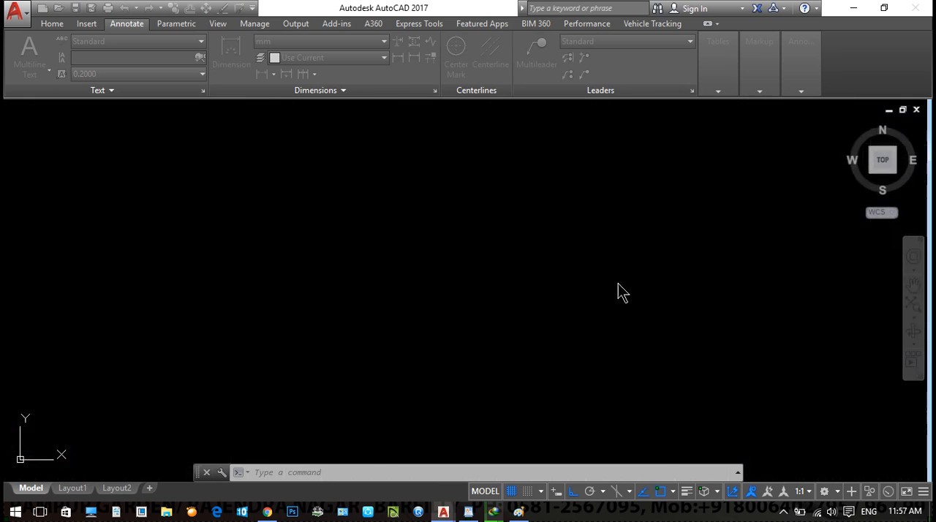
- Draw an L-shaped test multiline with the STANDARD style, top justification and scale 1.00
type("ml")
key("Return")
left_click(395, 193)
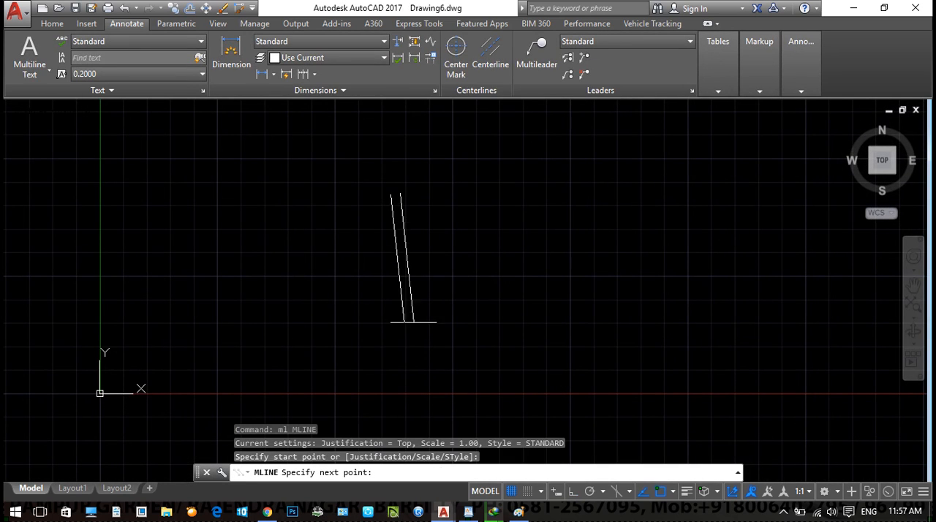
left_click(395, 381)
key("Escape")
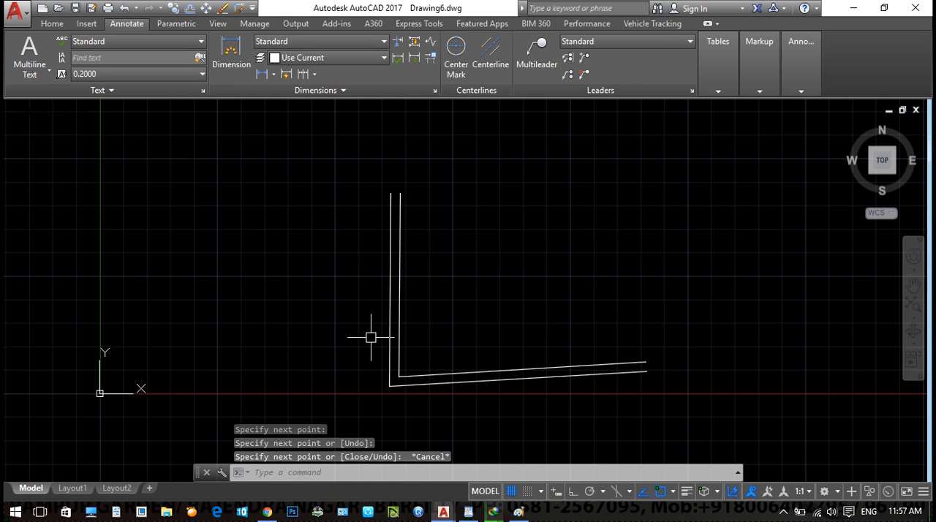
scroll(439, 355, "down", 2)
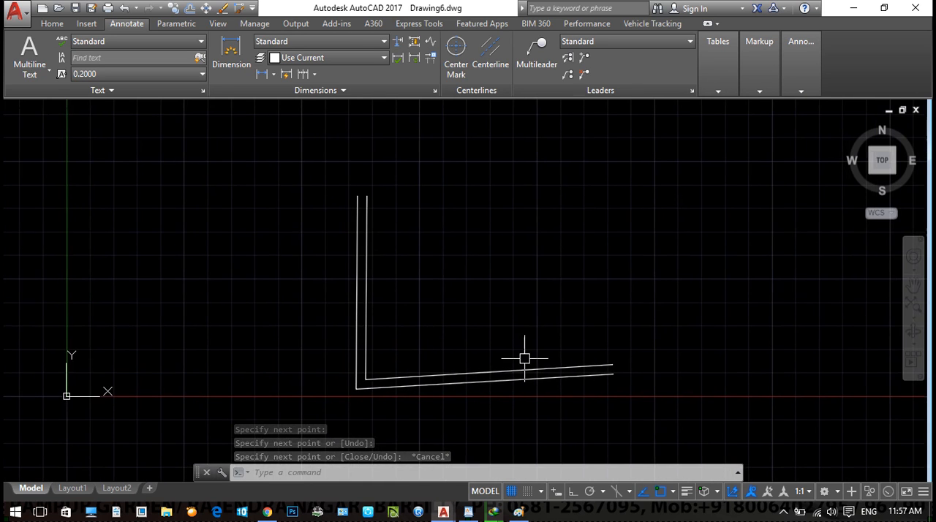
- Add a linear dimension below the test multiline's lower leg, spanning from its corner to its free end
key("Escape")
type("dli")
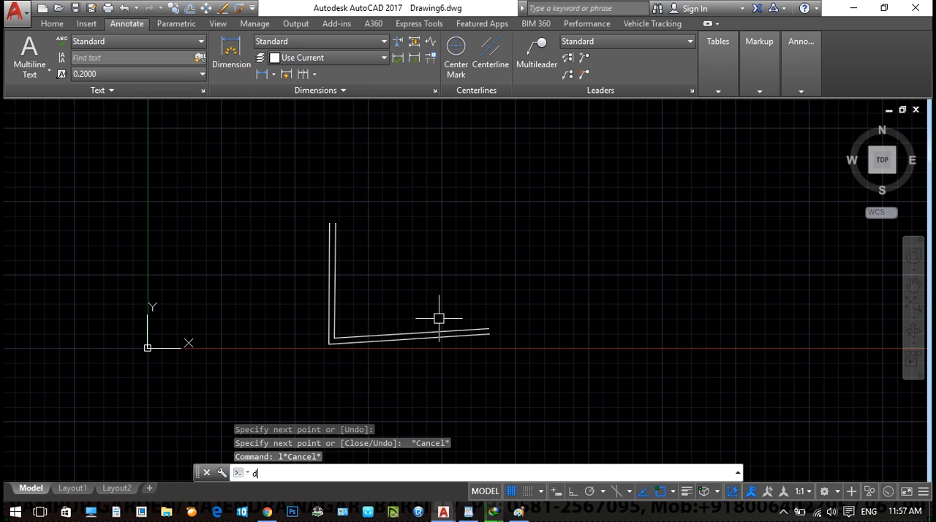
key("Return")
left_click(329, 340)
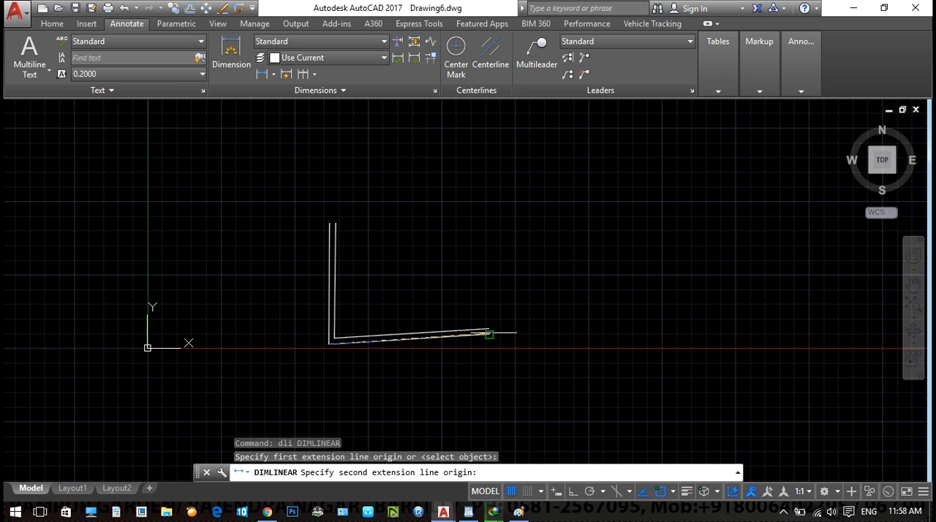
left_click(489, 334)
scroll(465, 350, "up", 5)
left_click(422, 373)
scroll(161, 383, "up", 5)
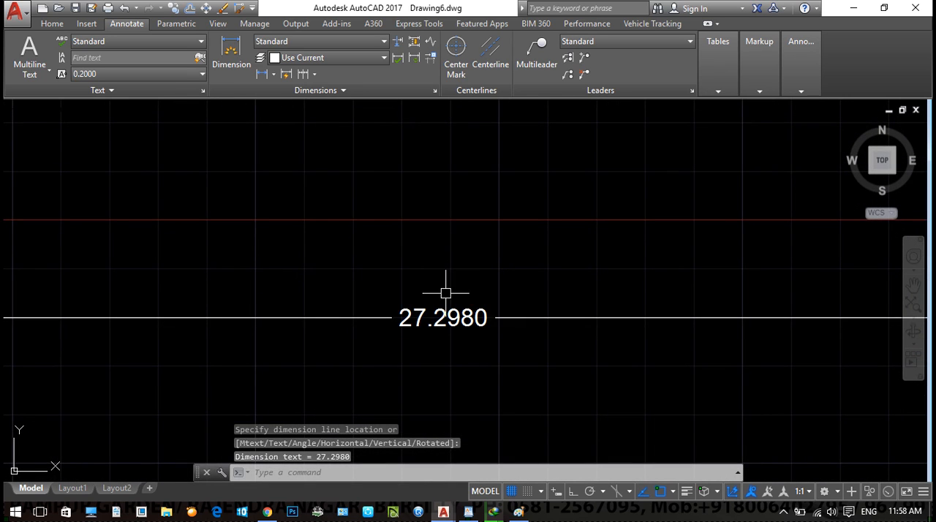
scroll(422, 324, "down", 1)
scroll(381, 315, "down", 3)
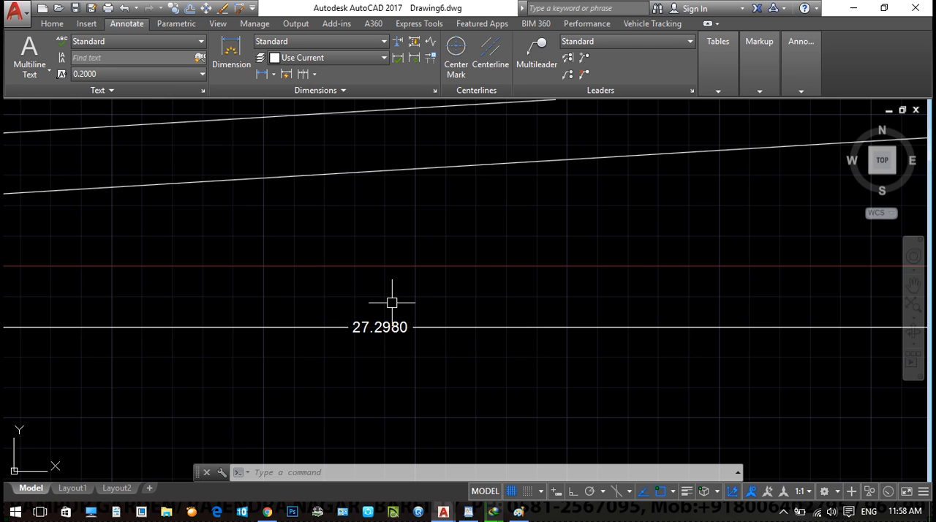
- Erase the test multiline and its linear dimension
scroll(392, 306, "down", 12)
left_click(429, 337)
left_click(318, 240)
type("e")
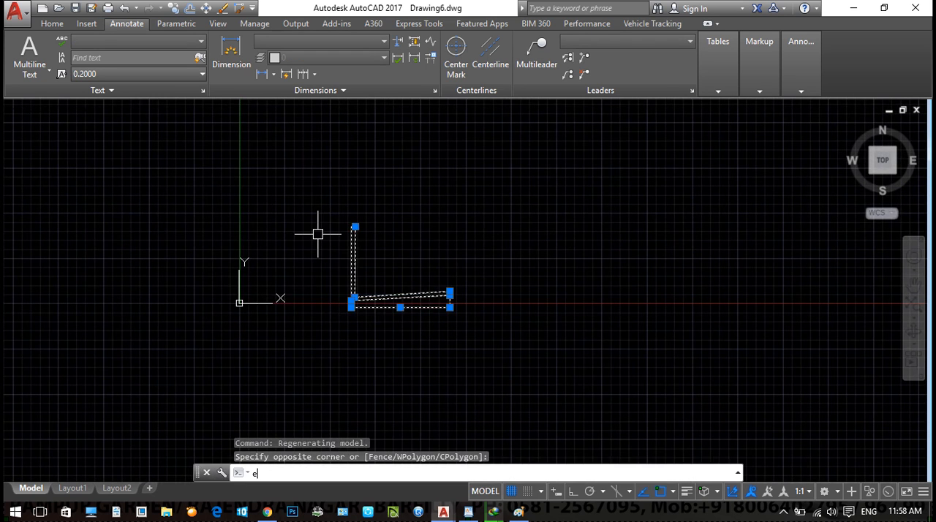
key("Return")
key("Escape")
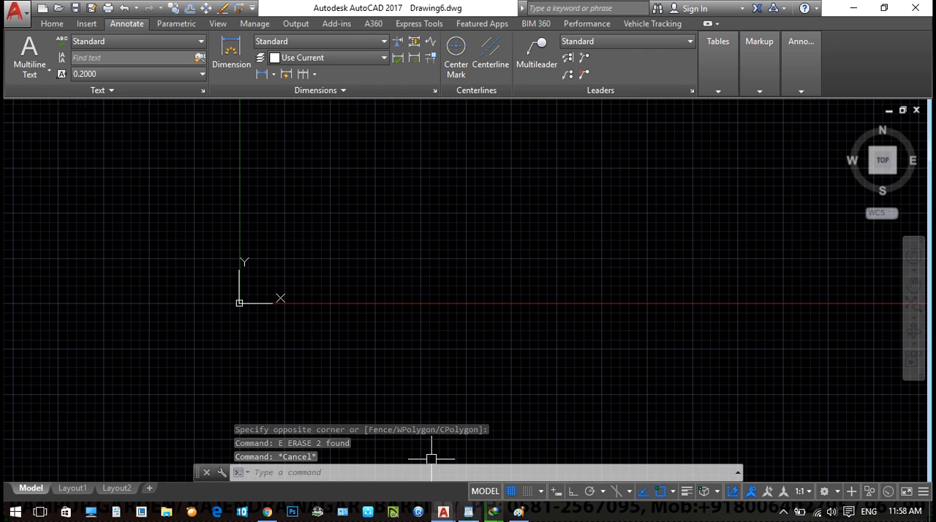
- Switch to the WordPad notes and write "1st opne a new file :" below the "how to create template" heading
left_click(468, 512)
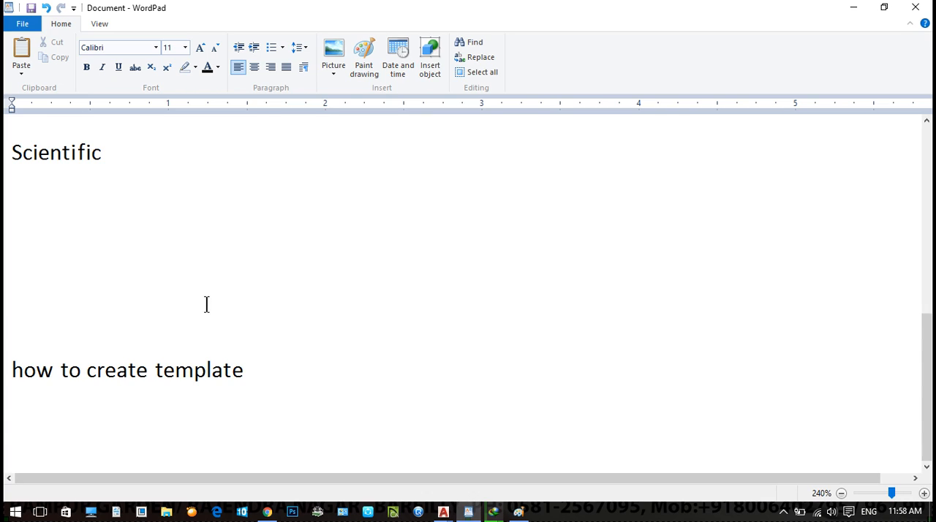
key("Return")
type("qst open")
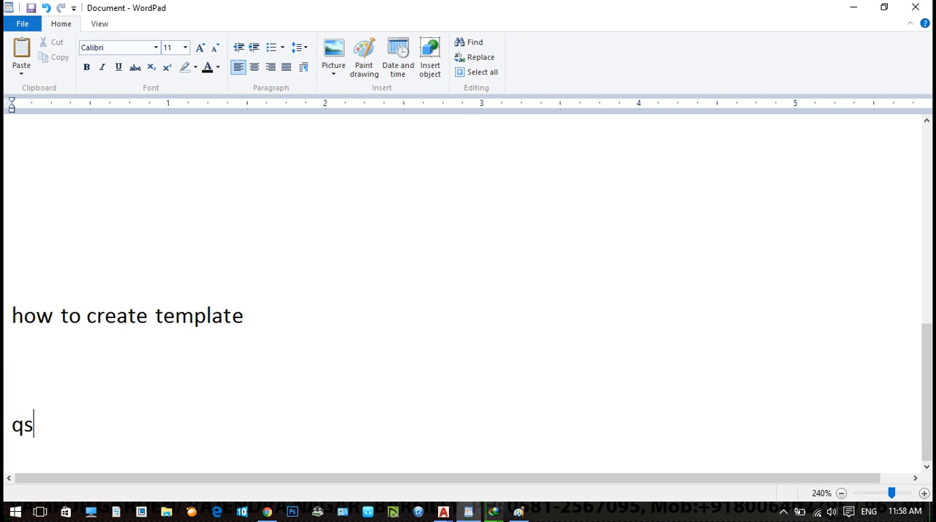
key("BackSpace")
key("BackSpace")
key("BackSpace")
key("BackSpace")
key("BackSpace")
key("BackSpace")
key("BackSpace")
key("BackSpace")
type("1st p")
key("BackSpace")
key("BackSpace")
type("opne a new")
type(" dile")
key("BackSpace")
key("BackSpace")
key("BackSpace")
key("BackSpace")
key("BackSpace")
type("file : 4")
key("BackSpace")
- Write "acad.dwt" on the line below the new-file note, followed by blank lines
key("Return")
type("acad ")
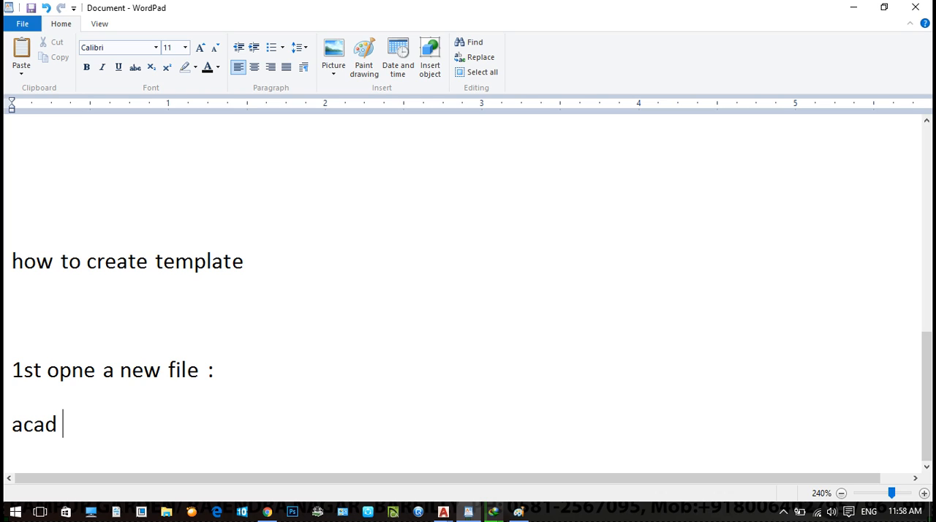
type("dwt")
key("Return")
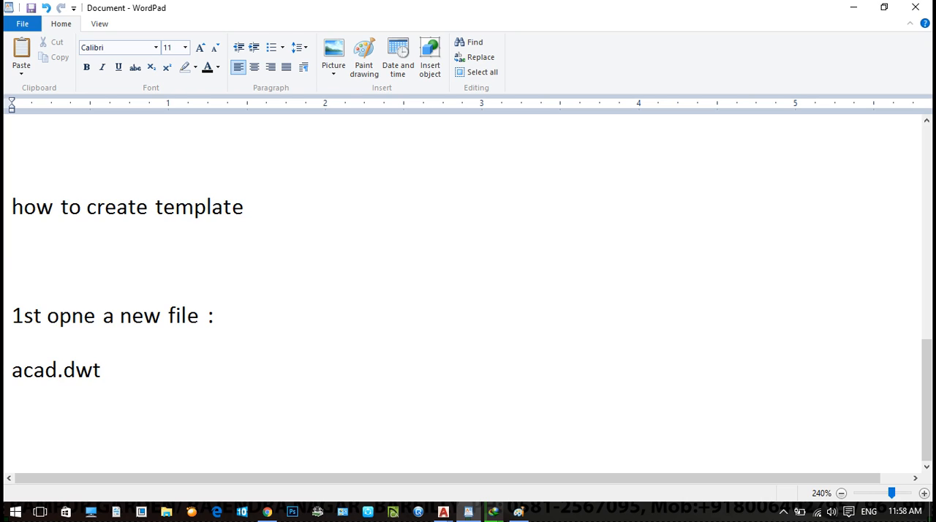
key("Return")
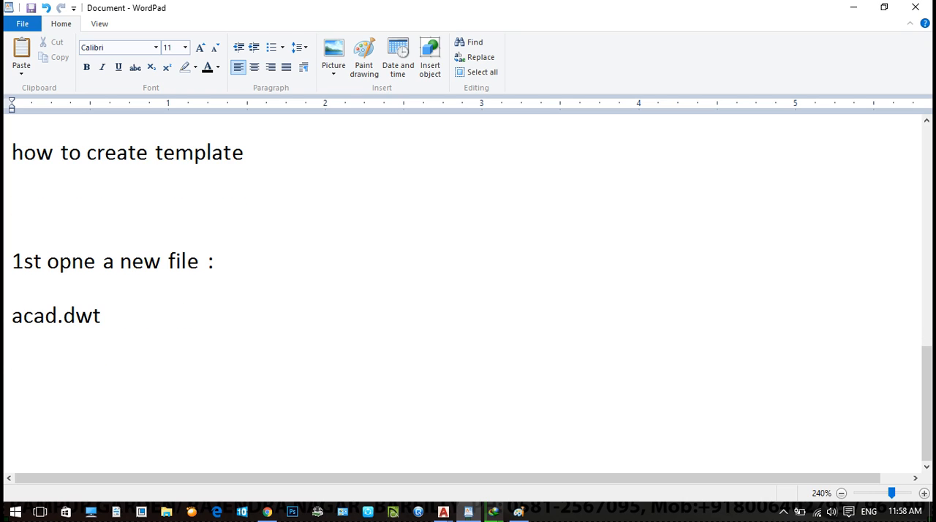
- Write the note "Un enter for units setup" below the template file name
type("Un enter for units setup")
key("Return")
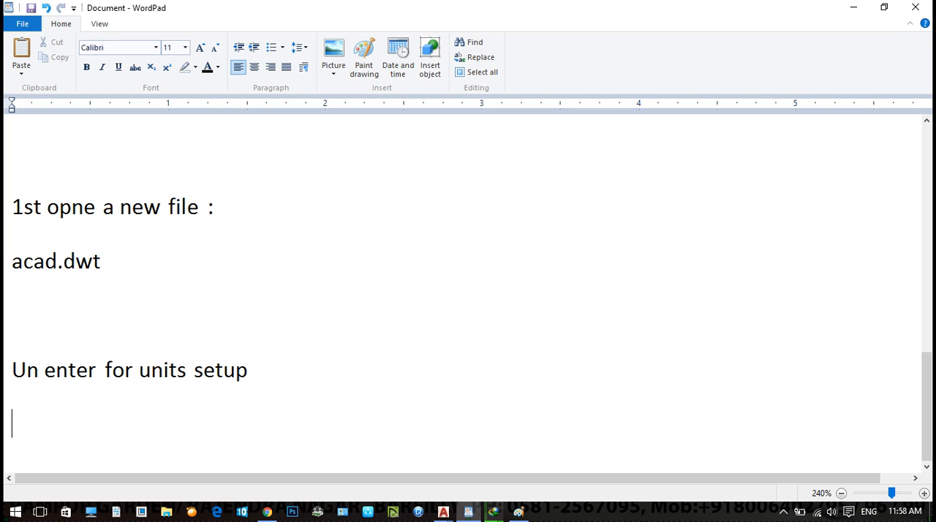
- Write the unit settings "length Decimal" and "insertion unit : Meter" on two separate lines
type("lengt")
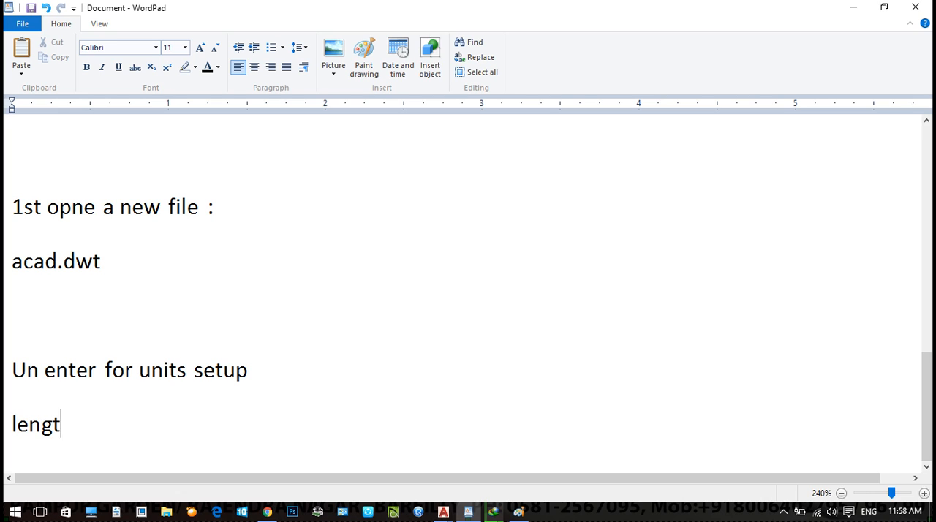
type("h Decimal")
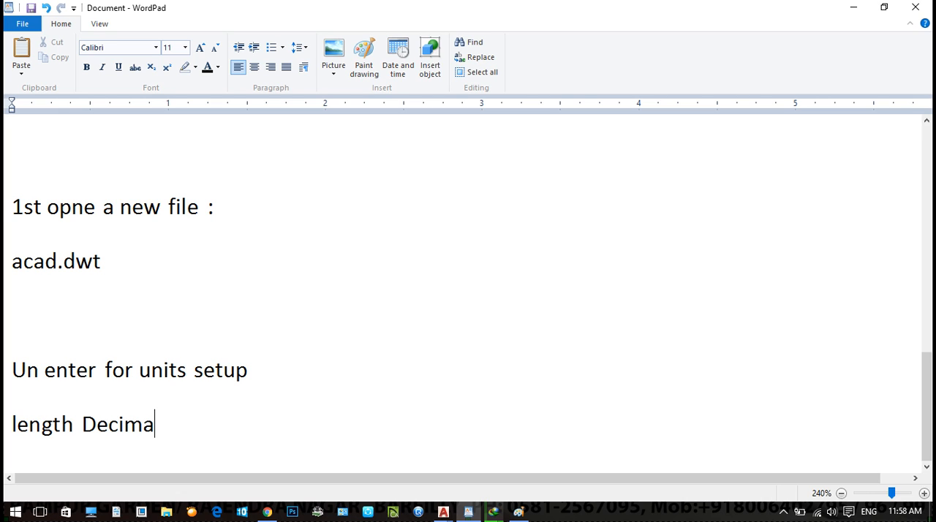
key("Return")
type("insertuion")
key("BackSpace")
key("BackSpace")
key("BackSpace")
type("ion unit")
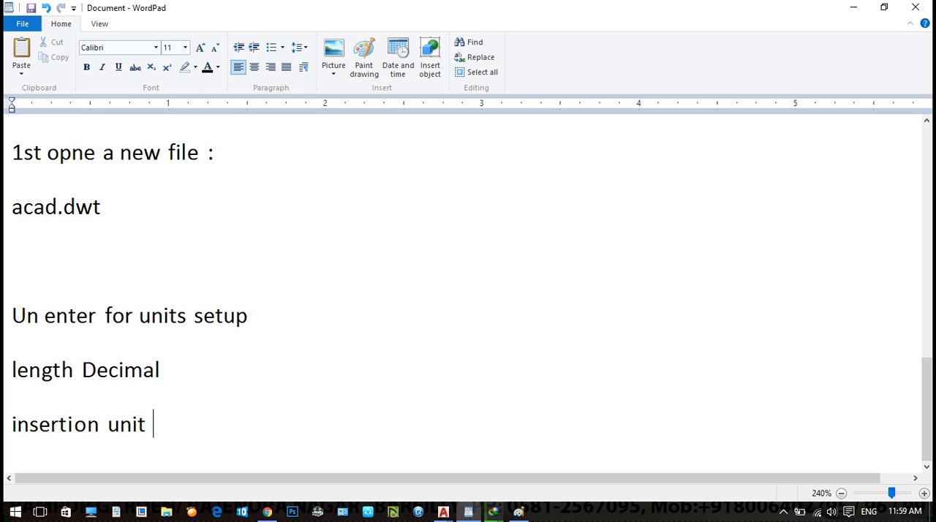
type(" : Meter")
key("Return")
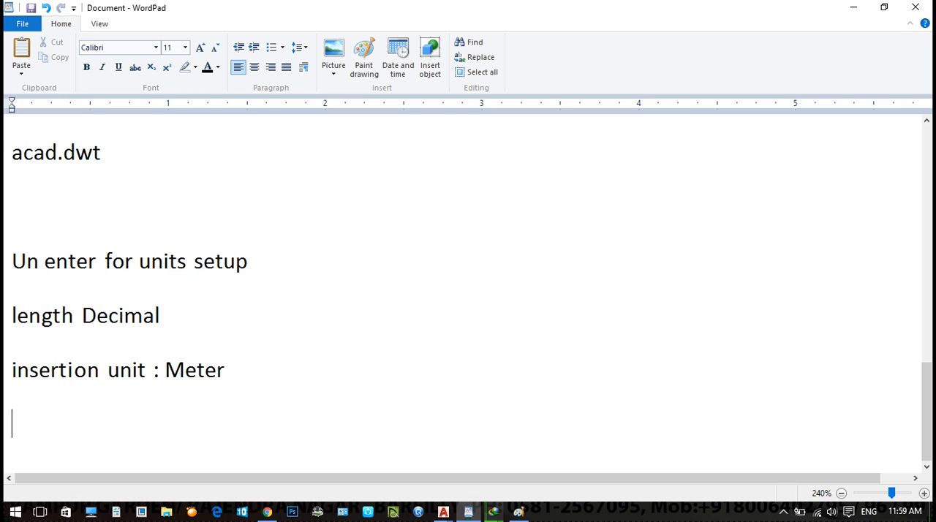
- Write the angle settings "angle : Decimal degree" and "precion : .0" on two separate lines
type("angle  : Decimal ")
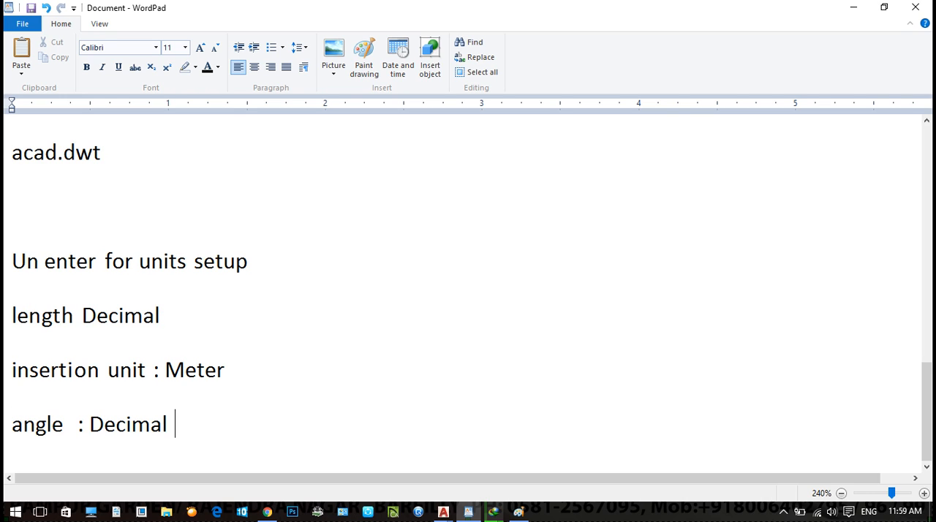
type("degree")
key("Return")
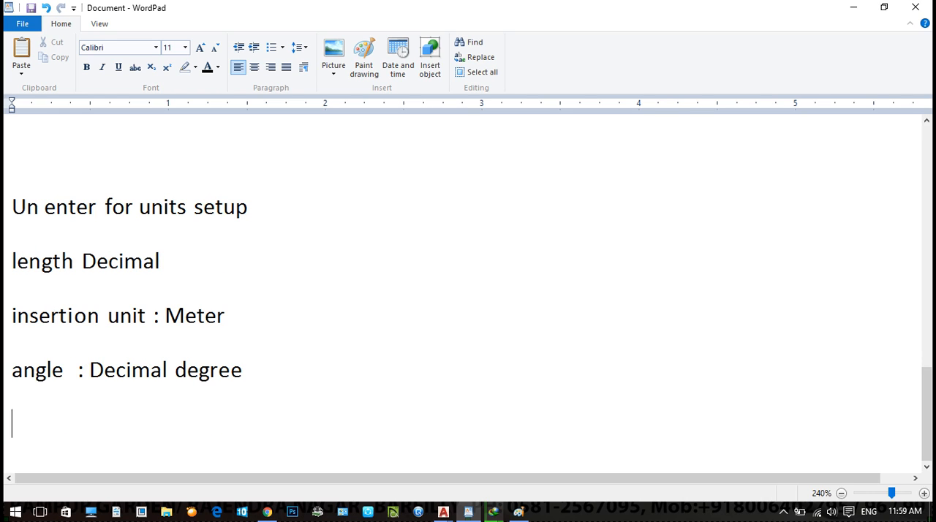
type("pres")
key("BackSpace")
type("cion ")
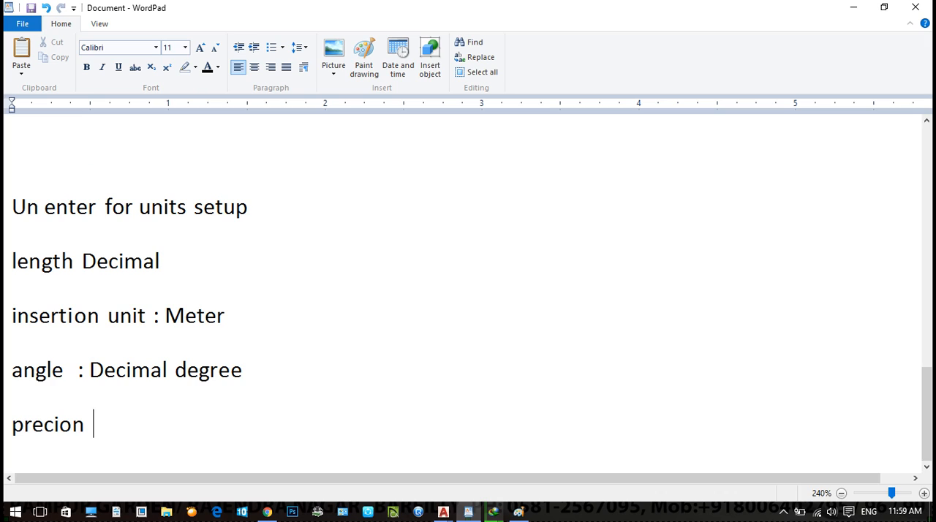
type(": .o")
key("BackSpace")
type("0")
- Insert the lines "preci" and ": .00" between the "length Decimal" and insertion unit lines
key("Return")
type("precio")
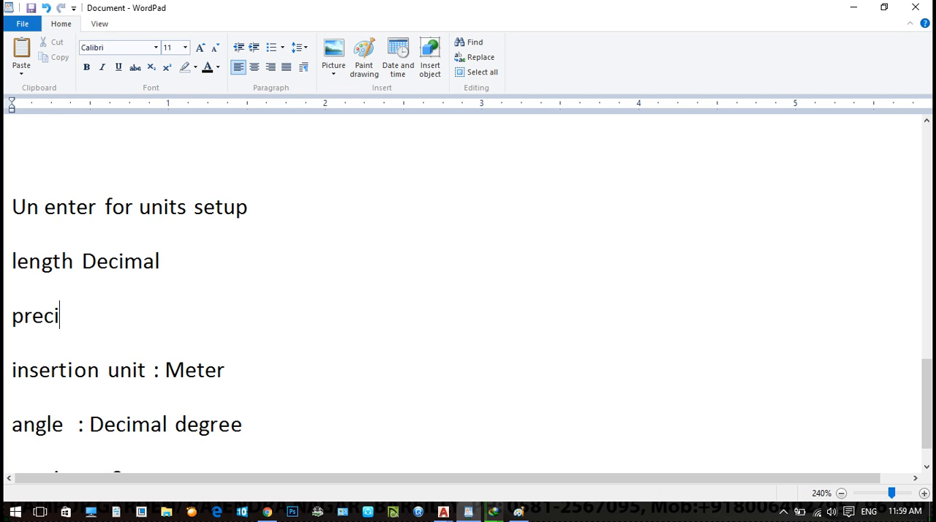
key("Return")
type(": 00")
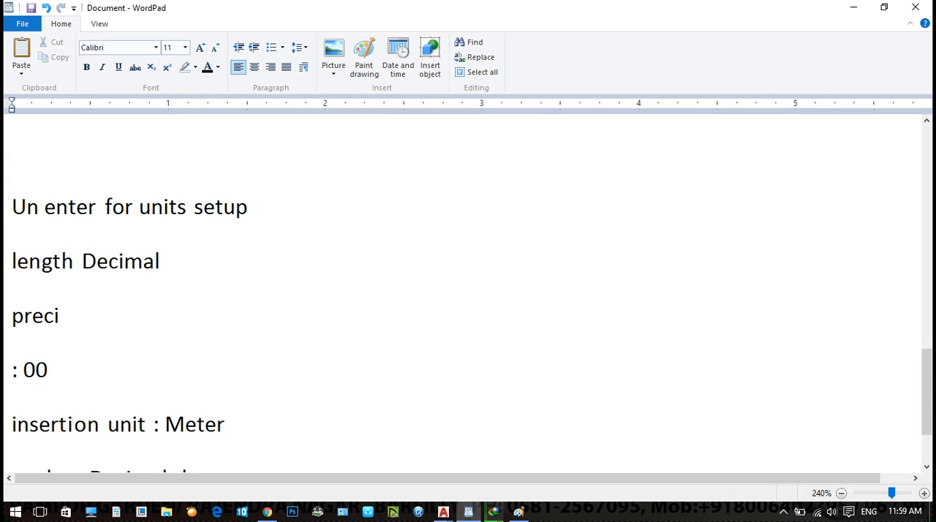
type(".")
scroll(62, 335, "down", 2)
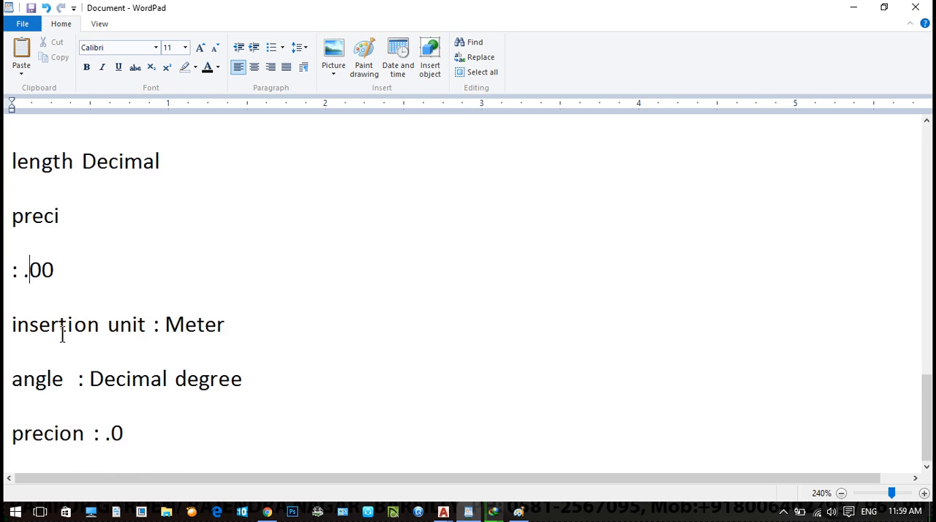
- Correct the length and angle precision labels so both read "precision"
left_click(86, 224)
key("BackSpace")
key("BackSpace")
key("BackSpace")
type("sion")
left_click_drag(85, 433, 58, 443)
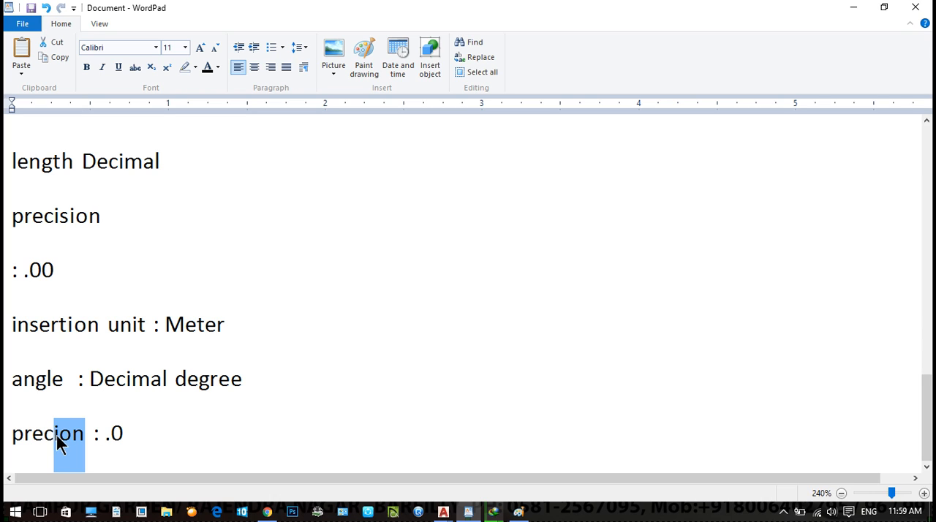
key("BackSpace")
type("ision")
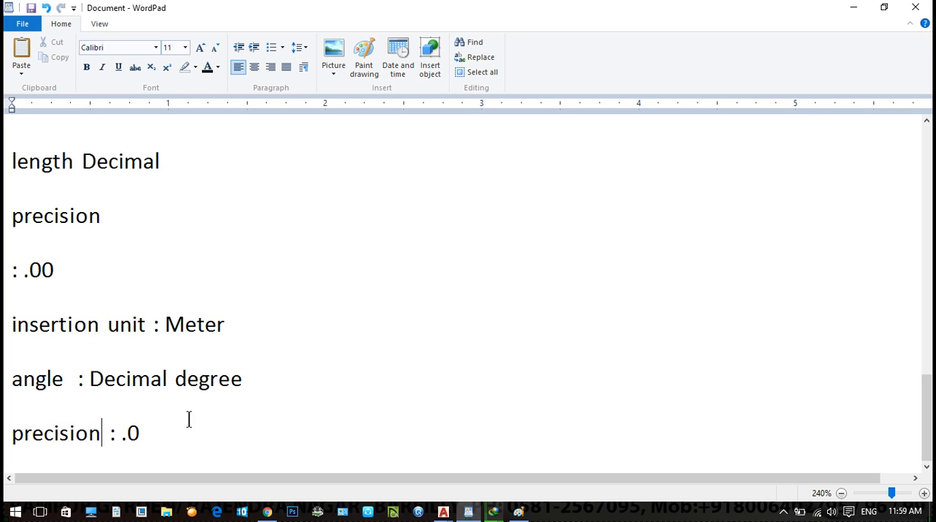
- Write "ok" below the angle precision line, leaving a blank line between them
left_click(190, 430)
key("Return")
key("Return")
type("ok")
- Write "D enter" below the final "ok", leaving two blank lines between them
key("Return")
key("Return")
key("Return")
type("D enter")
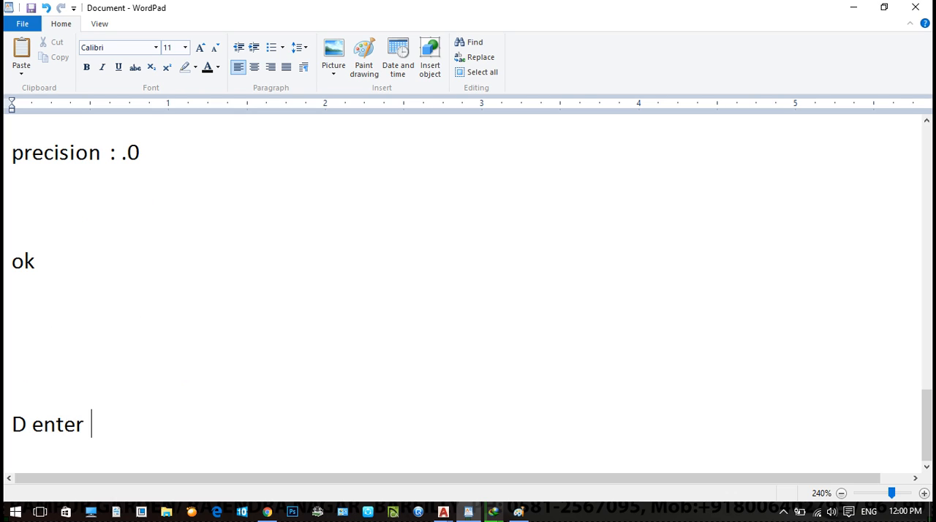
key("Return")
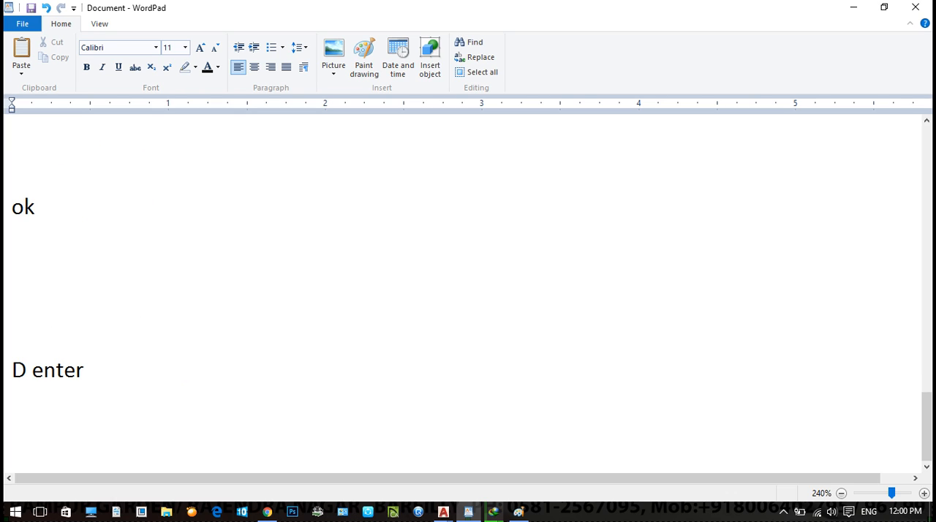
type("Modif")
key("BackSpace")
key("BackSpace")
key("BackSpace")
key("BackSpace")
key("BackSpace")
key("BackSpace")
key("BackSpace")
- Write "Select standard dimesnion style : modify" on the line below "D enter"
key("Return")
type("Select ")
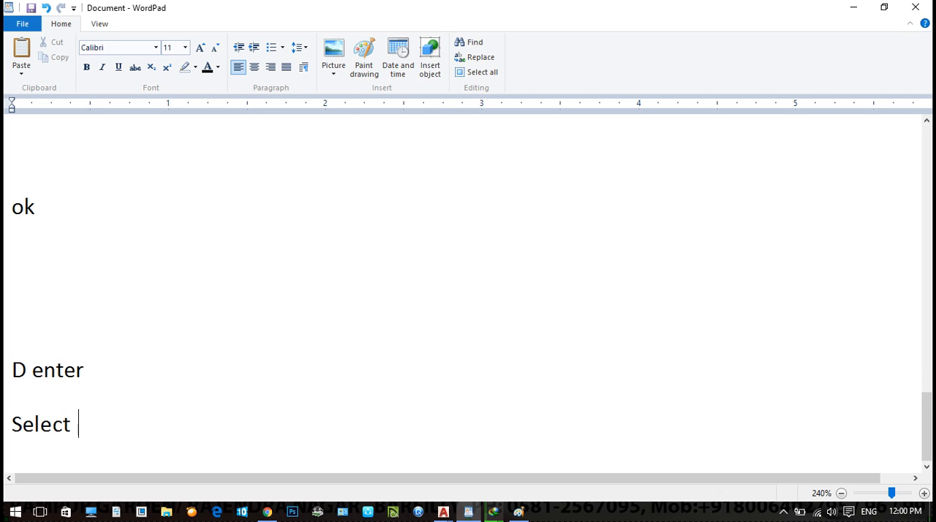
type("standard")
type(" dimesnion")
type(" sst")
key("BackSpace")
type("sty")
key("BackSpace")
key("BackSpace")
key("BackSpace")
type("tyle :")
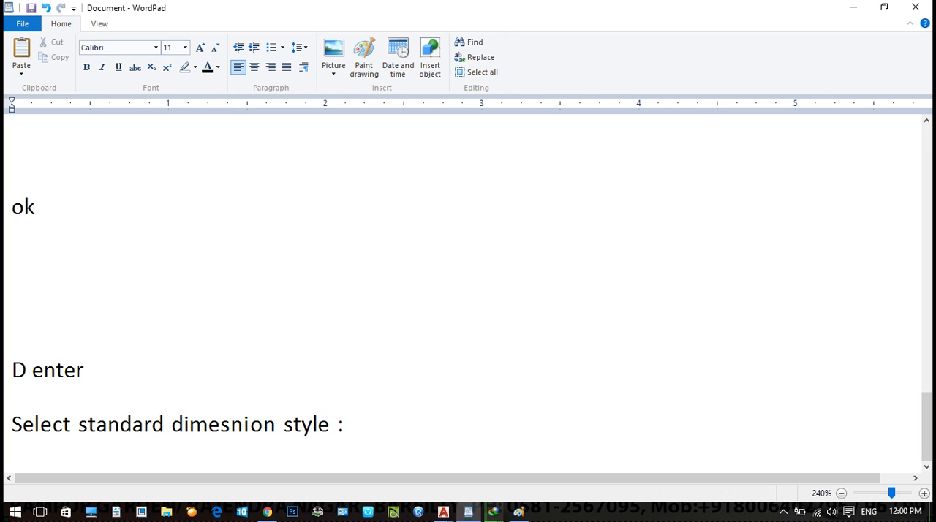
type(" modify")
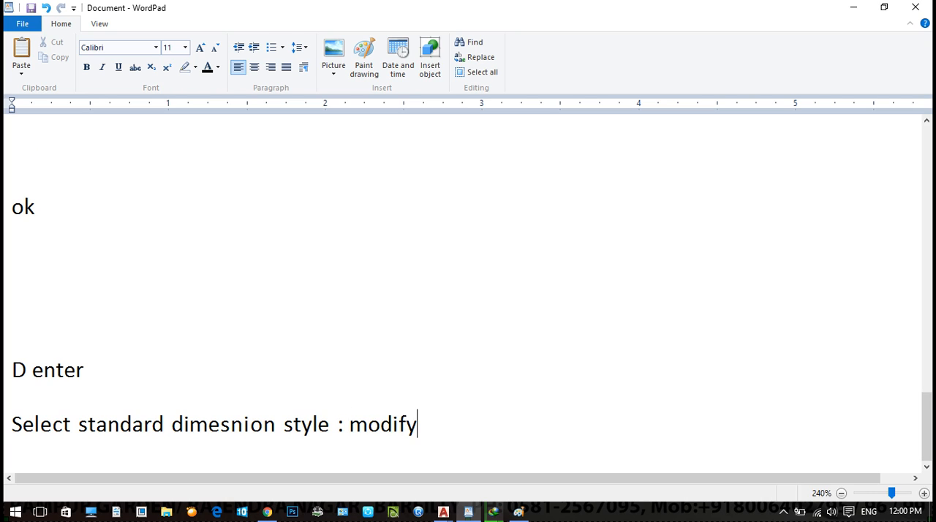
- Write "primary units" below the dimension style line, leaving one blank line between them
key("Return")
key("Return")
type("pr")
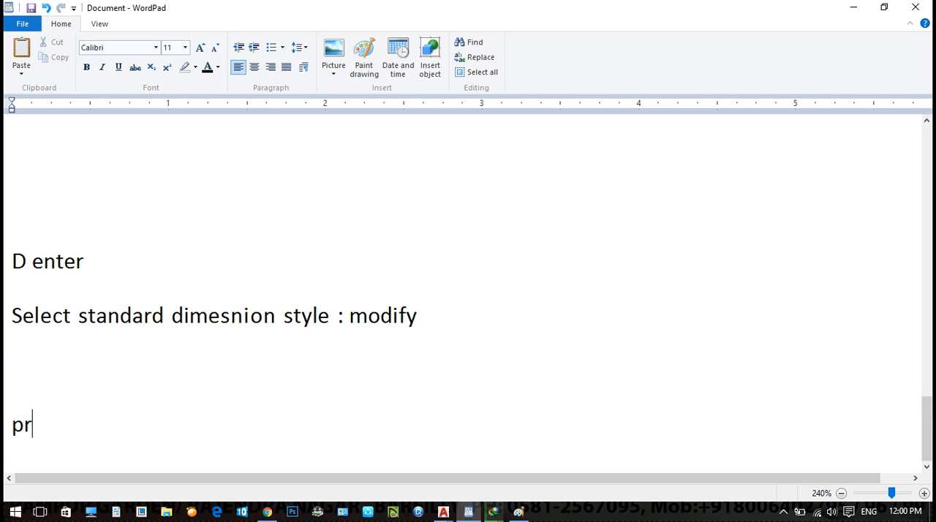
type("imari")
key("BackSpace")
type("y units")
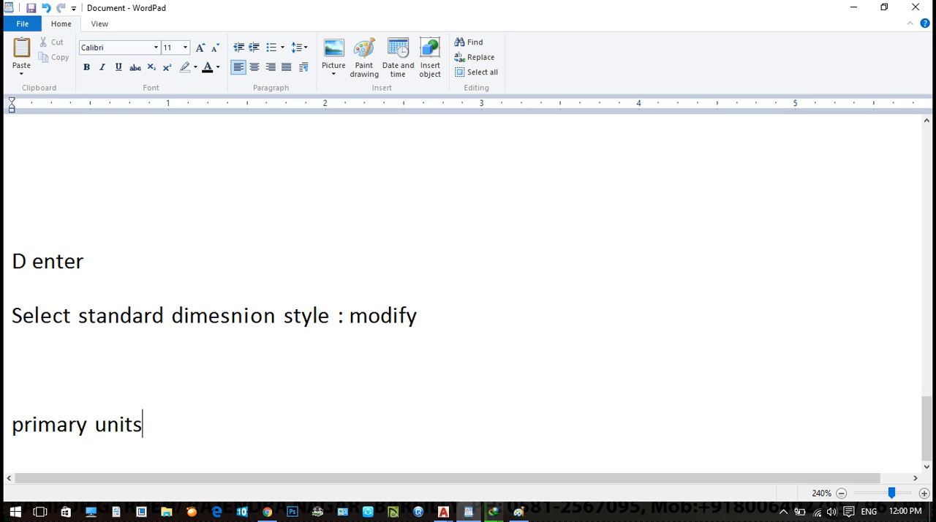
key("Return")
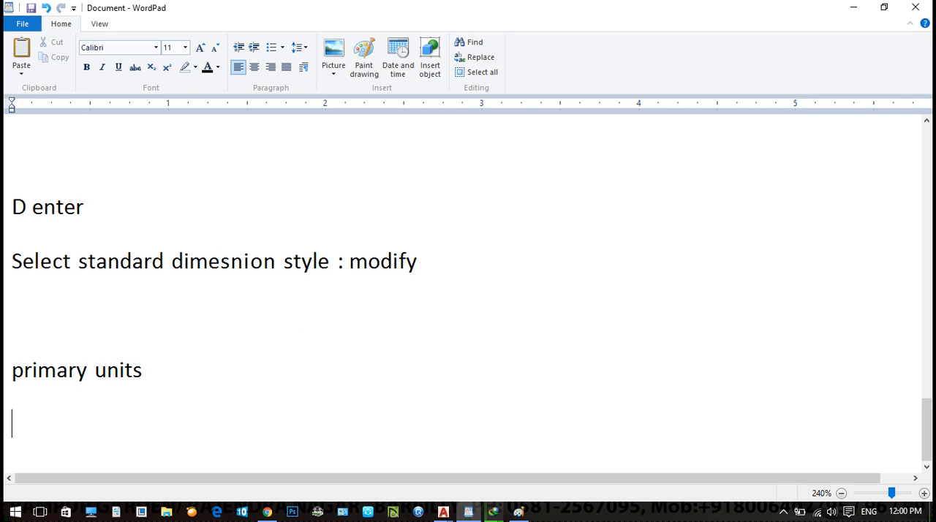
- Write "suffix : m" two lines below "primary units" and fill the line between them with "length : decimal"
key("Return")
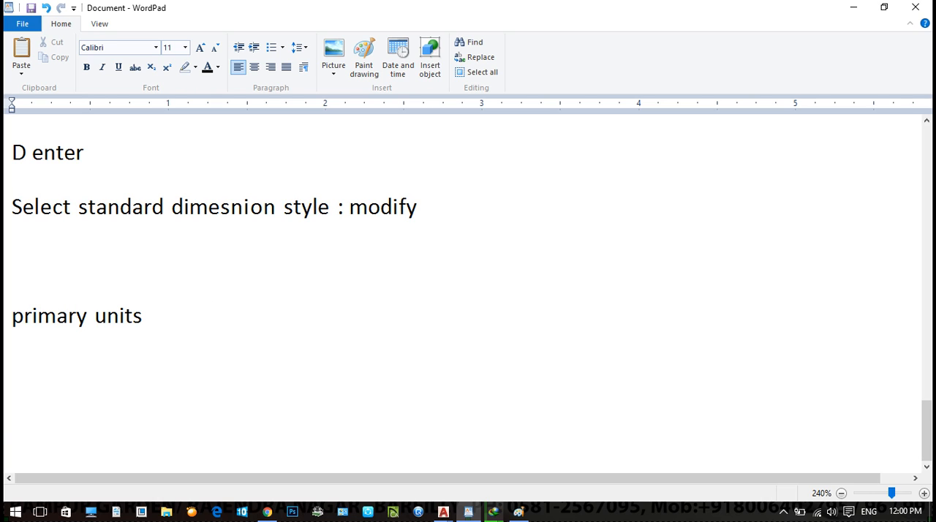
type("suffix : m")
left_click(12, 369)
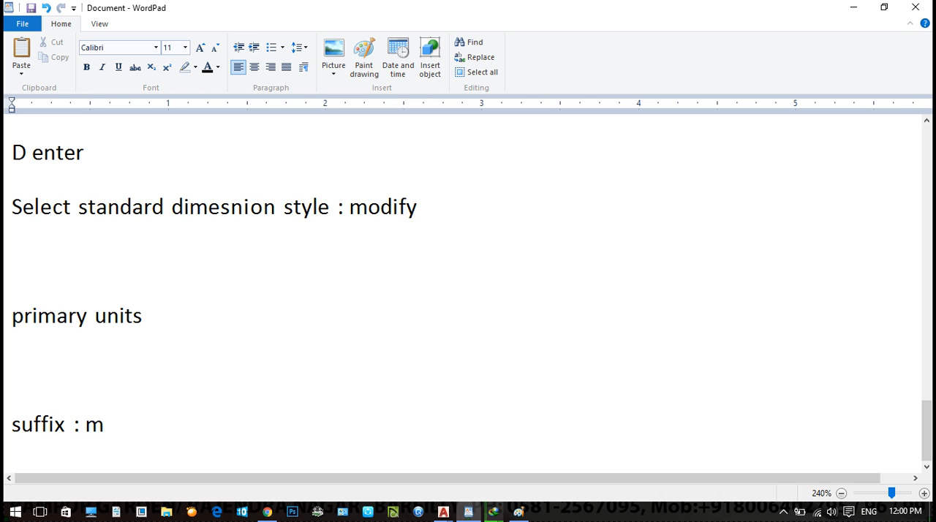
type("length  : decimal")
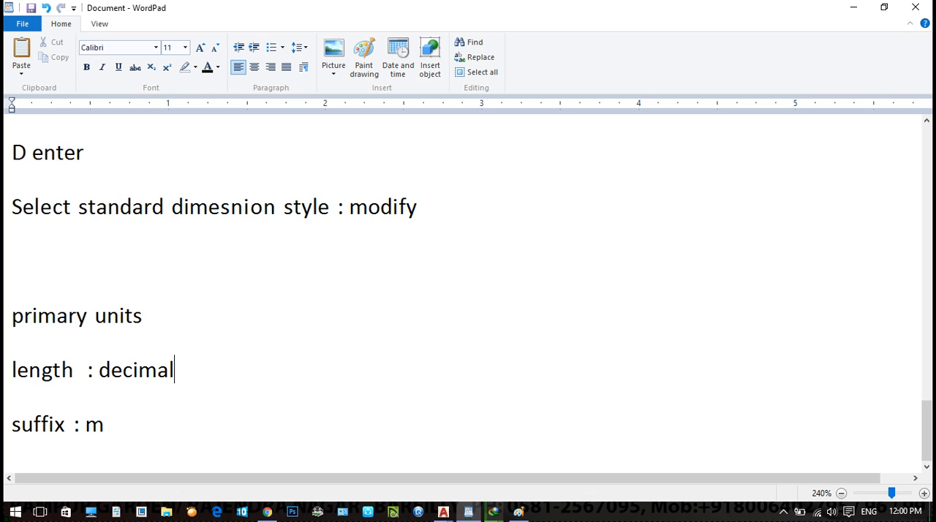
- Write "scale : 1" below the suffix line, followed by an empty pair of parentheses
key("Return")
type("sca")
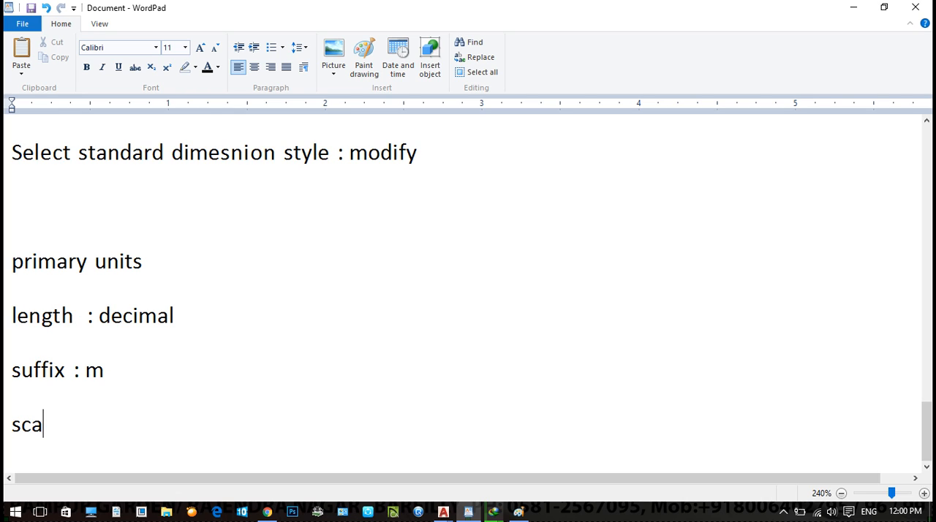
type("le : 1    :")
key("BackSpace")
key("BackSpace")
type("(")
key("Left")
type(")")
key("BackSpace")
key("Right")
type(")")
key("Left")
- Fill the parentheses after the scale value with "if we using mm then value should be 1000"
type("if w")
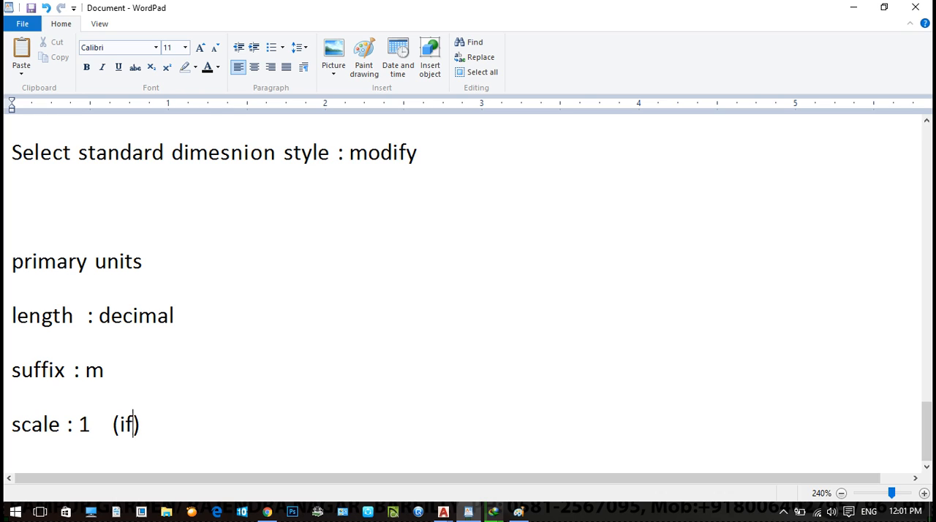
type("e using mm ")
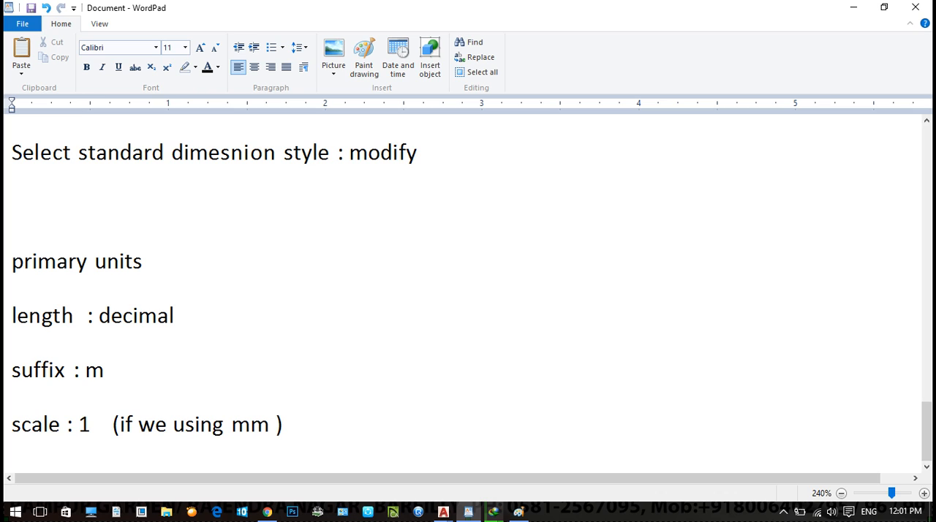
type("then valu")
type("ee")
key("BackSpace")
key("BackSpace")
type("should ")
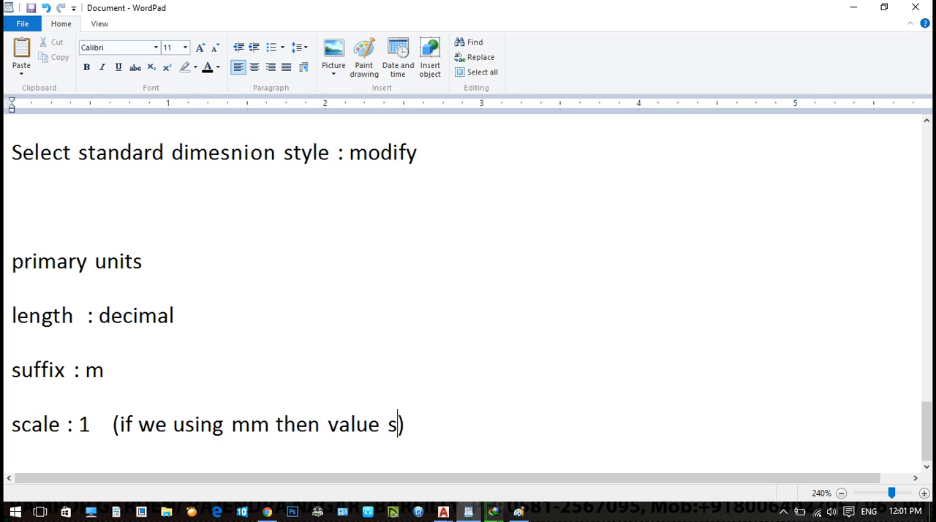
type("be 1000")
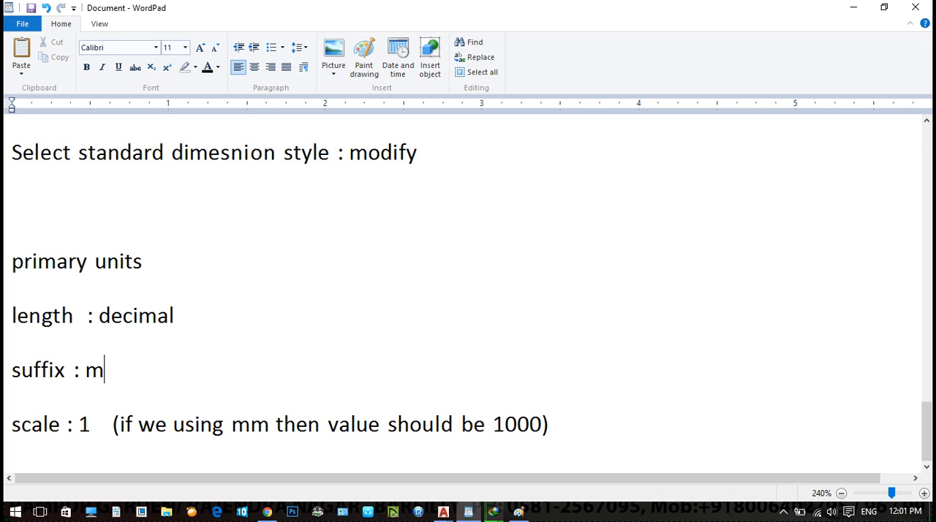
- Add "(MM /CM)" after the m on the suffix line
left_click(104, 370)
left_click(104, 370)
type("()")
key("Left")
type("MM /C")
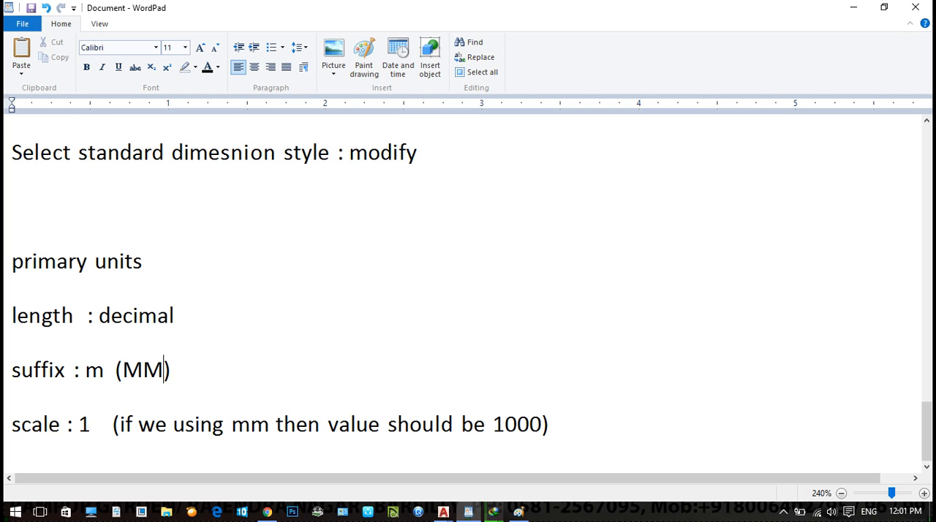
type("M")
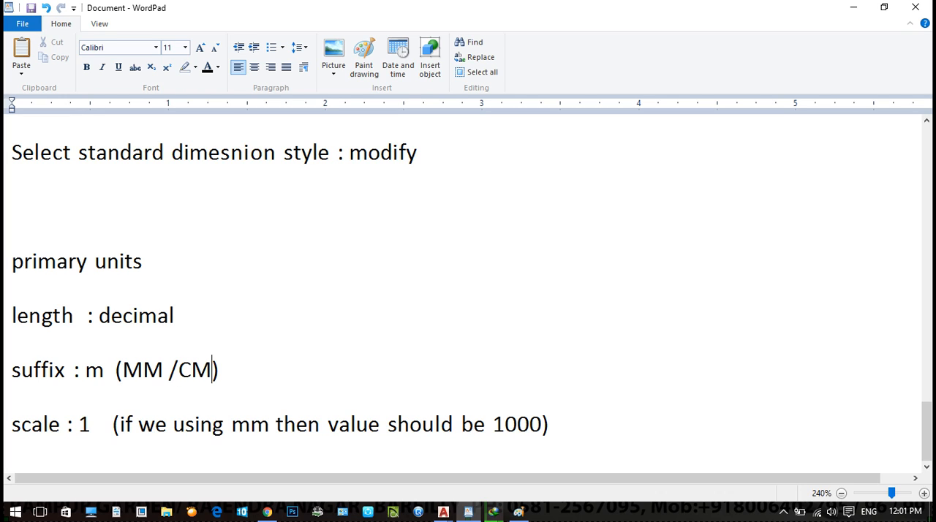
- Write "click alternative units :" below the scale line, leaving one blank line between them
key("Right")
key("Down")
key("Right")
key("Right")
key("Right")
key("Right")
key("Right")
key("Right")
key("Right")
key("Right")
key("Right")
key("Right")
key("Right")
key("Right")
key("Right")
key("Right")
key("Right")
key("Right")
key("Right")
key("Right")
key("Right")
key("Right")
key("Right")
key("Right")
key("Return")
key("Return")
type("click")
key("BackSpace")
key("BackSpace")
key("BackSpace")
key("BackSpace")
key("BackSpace")
key("BackSpace")
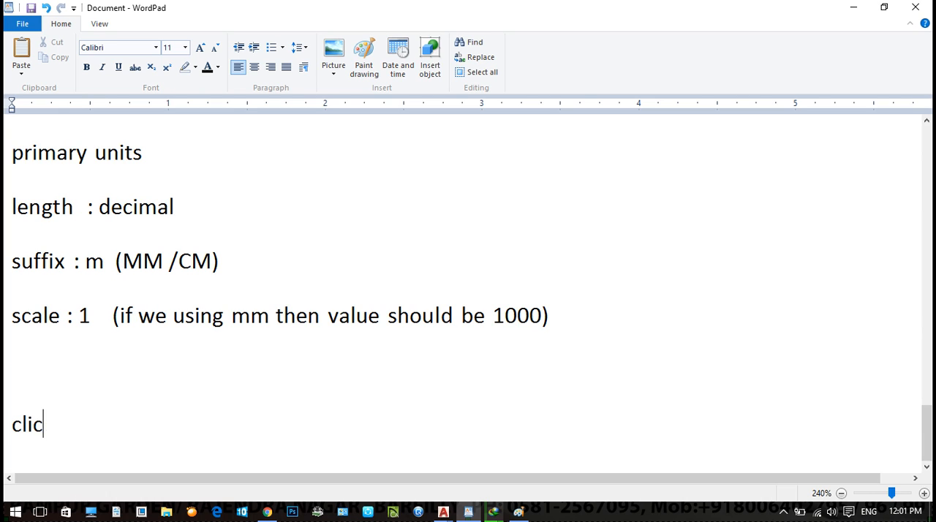
type("click alterna")
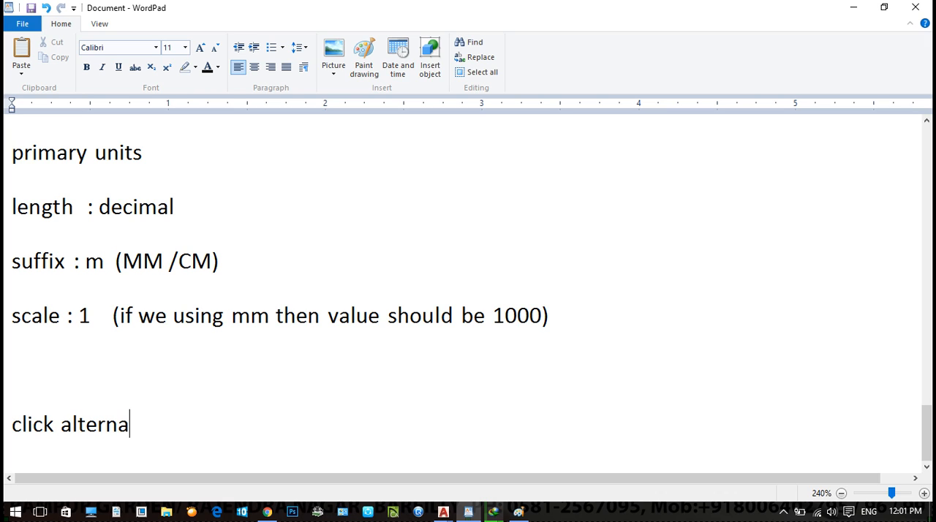
type("tive units :")
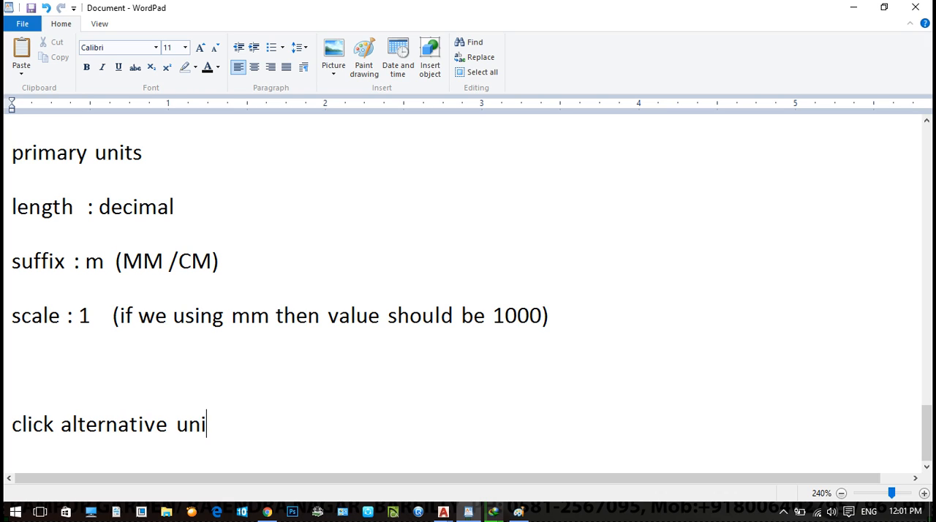
- Write "Engineering" on the line below the alternative units heading
key("Return")
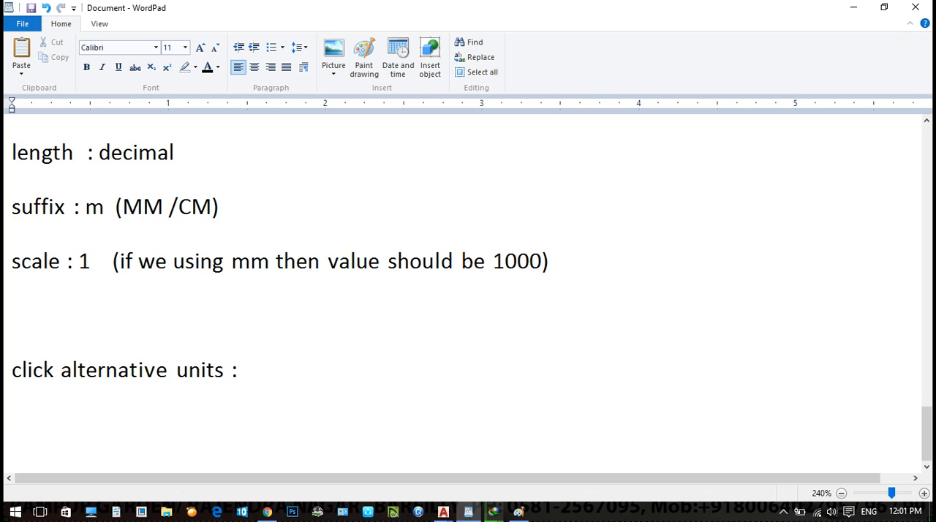
type("Engineering")
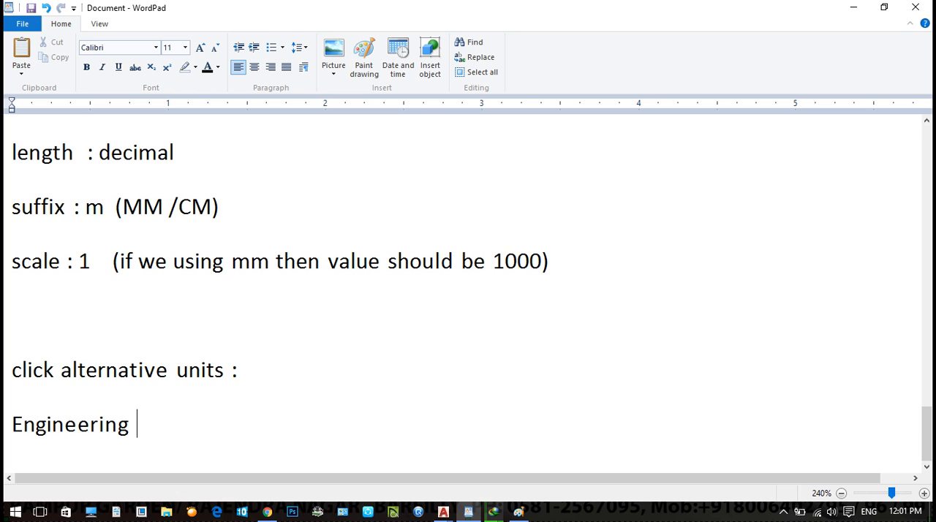
- Write "Multiplier : 39.37" below "Engineering", leaving one blank line between them
key("Return")
key("Return")
key("Return")
type("Multipluier")
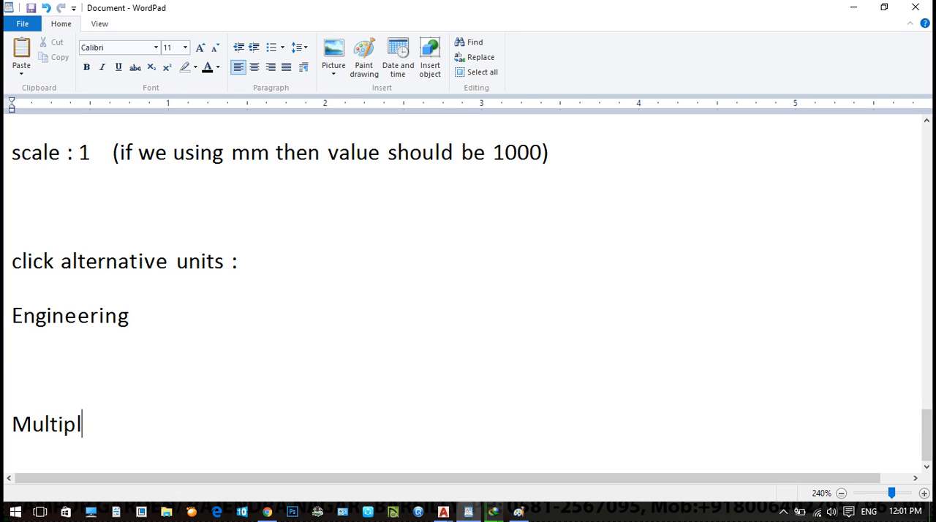
key("BackSpace")
key("BackSpace")
key("BackSpace")
key("BackSpace")
type("ier : 3")
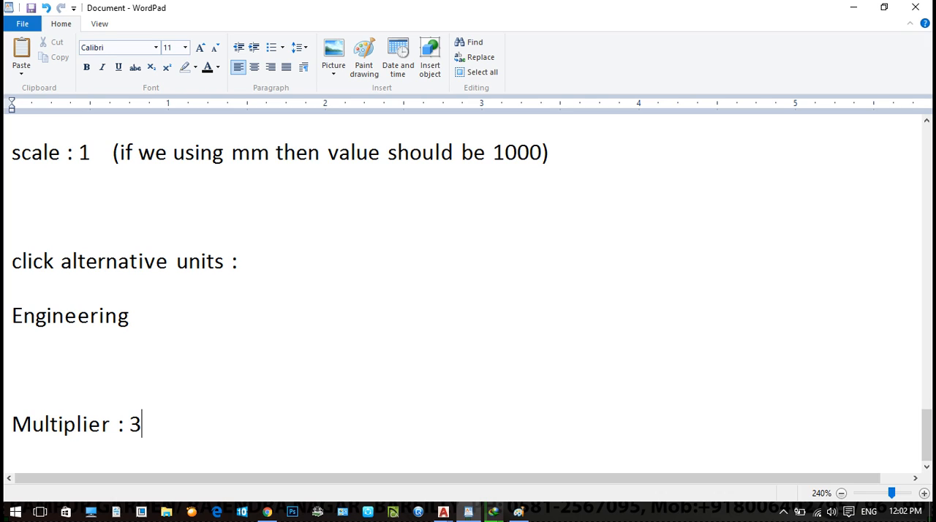
type("9.37")
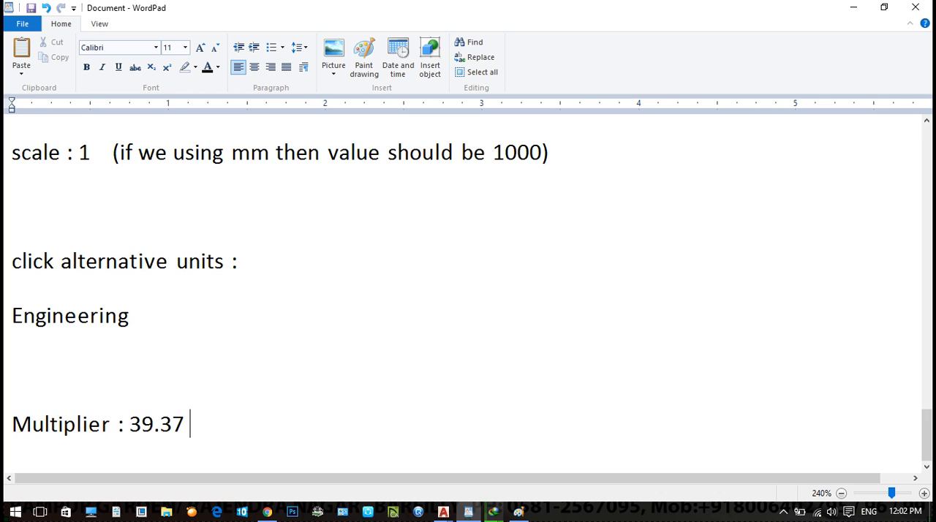
- Write "ok set current" and "close" on two separate lines below the multiplier line
key("Return")
type("ok")
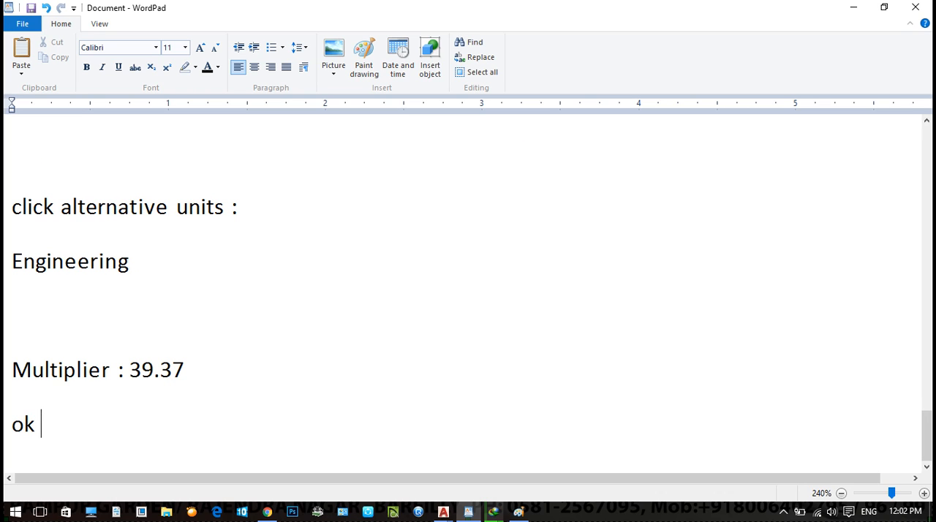
type(" set current")
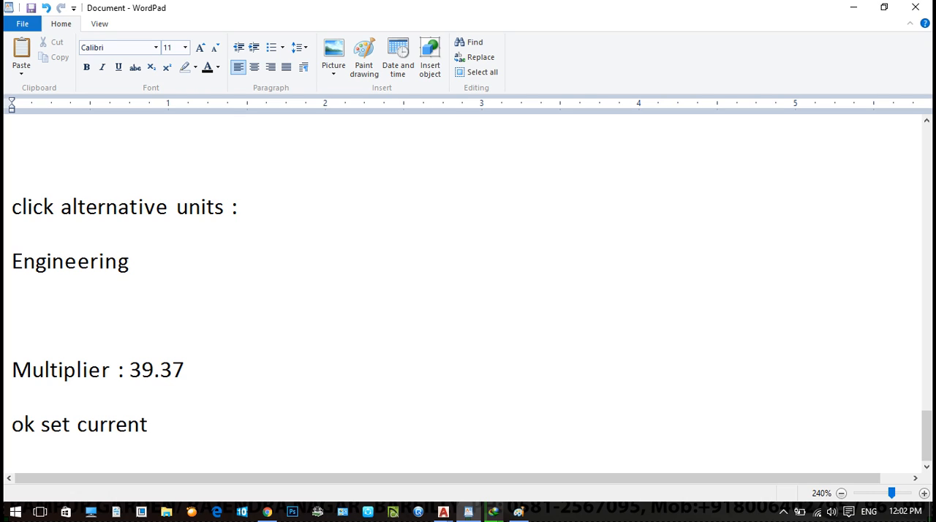
key("Return")
type("cloc")
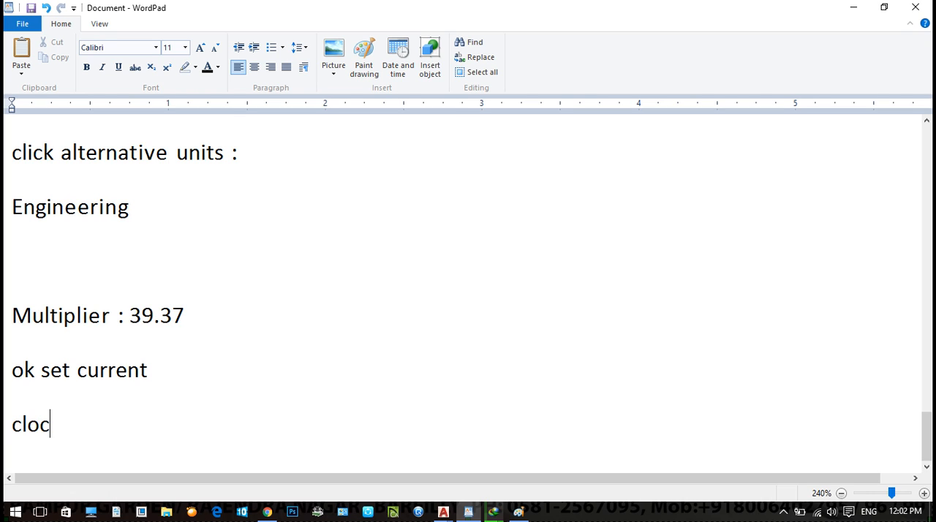
key("BackSpace")
type("se")
key("Return")
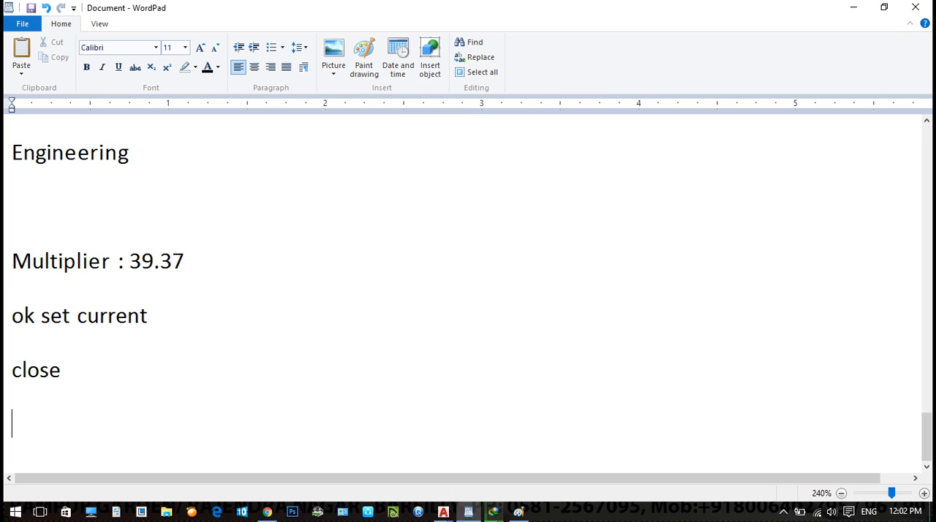
- Write "MLstyle enter" below "close", separated by a blank line, and start a new line after it
key("Return")
type("MLstu")
key("BackSpace")
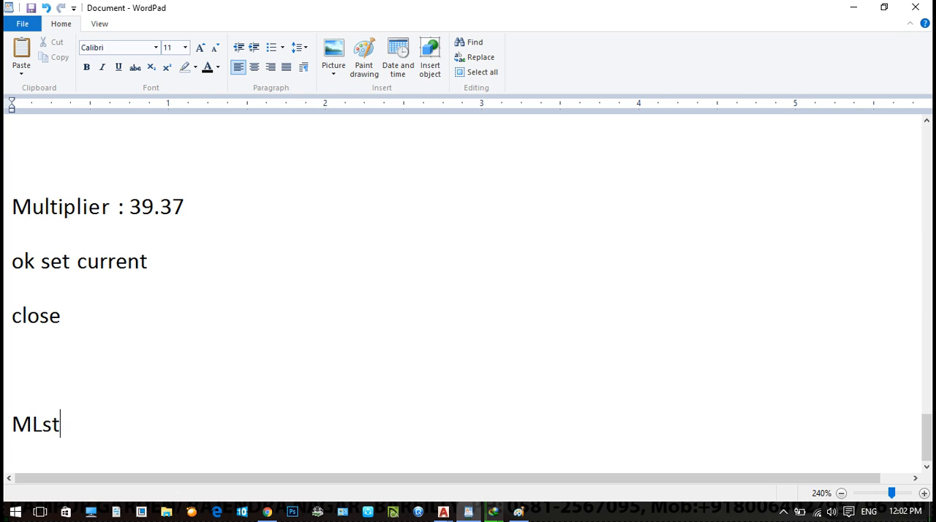
type("yle enter")
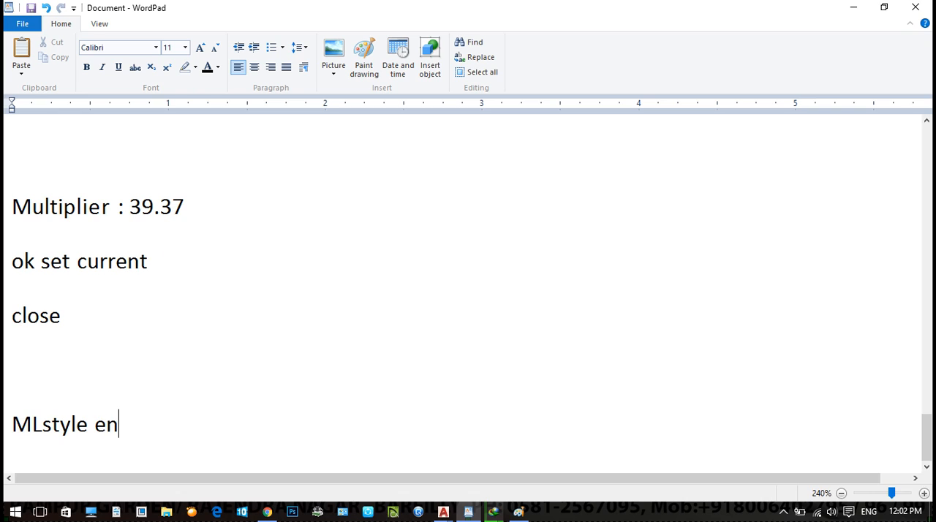
key("Return")
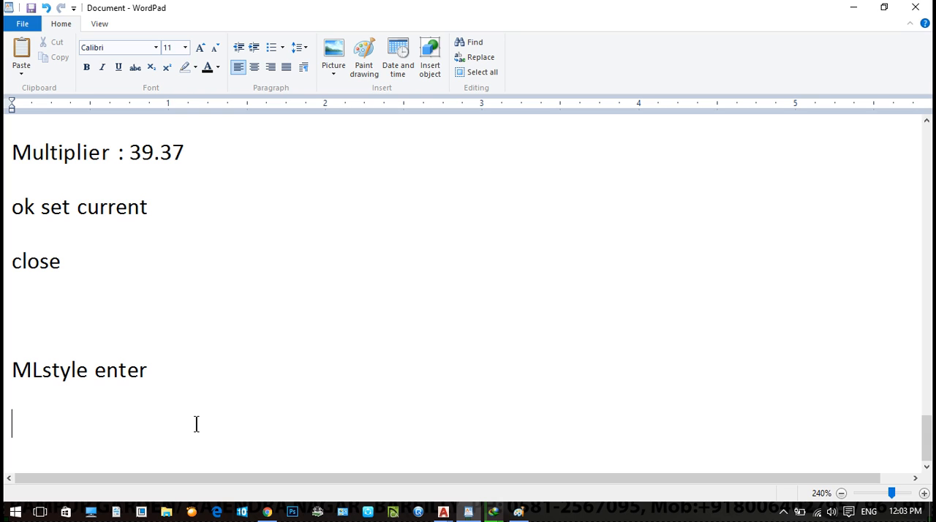
left_click(443, 511)
left_click(602, 455)
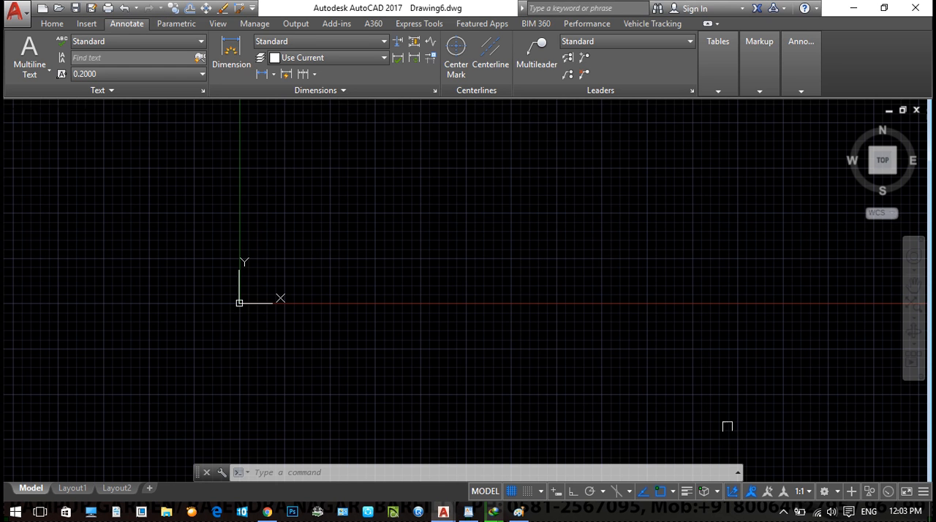
type("ml")
key("Return")
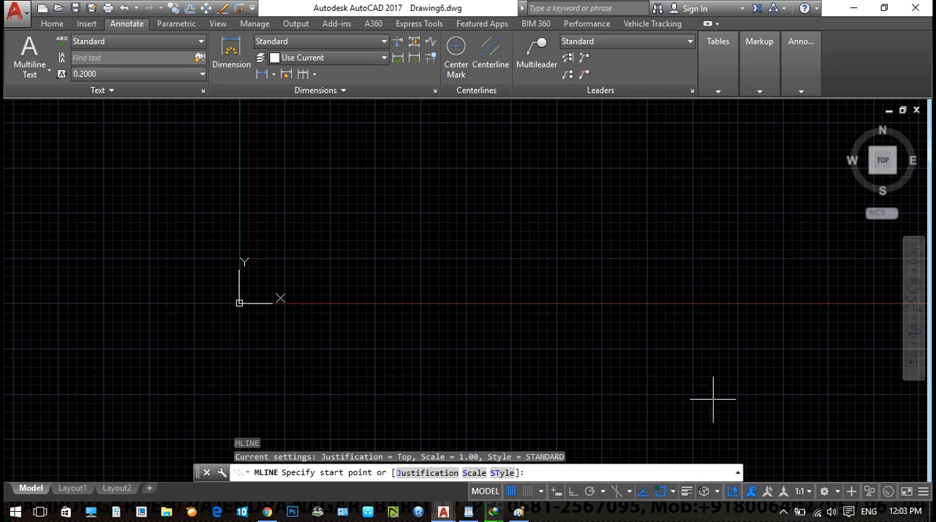
key("Escape")
type("ml")
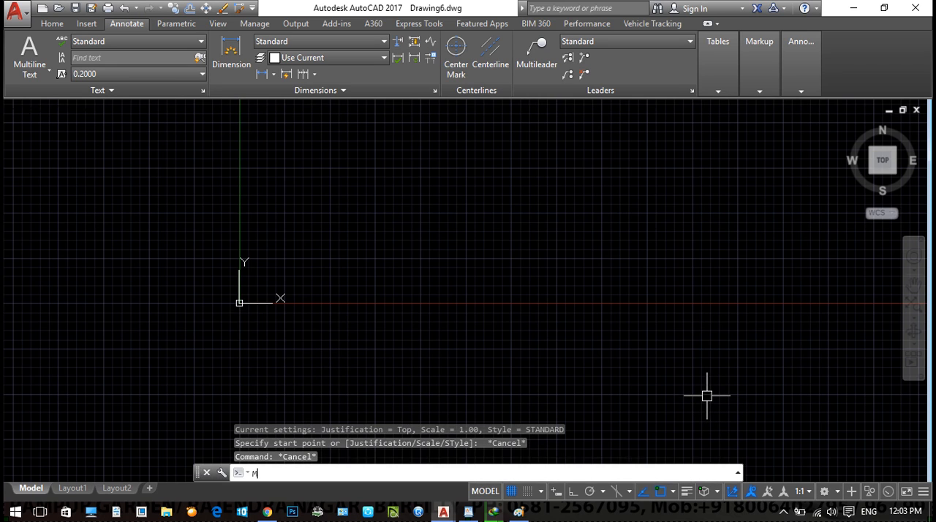
key("Return")
key("Escape")
type("mL")
key("Return")
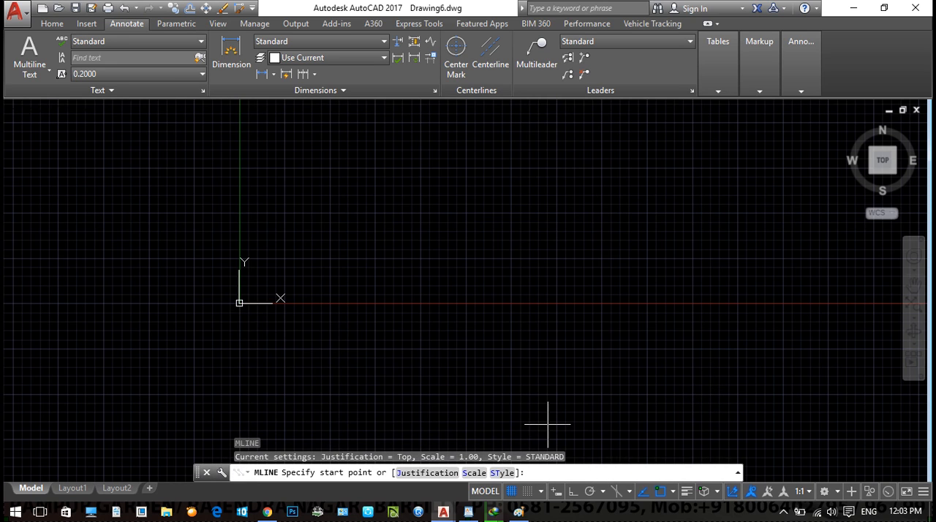
key("Escape")
type("mL")
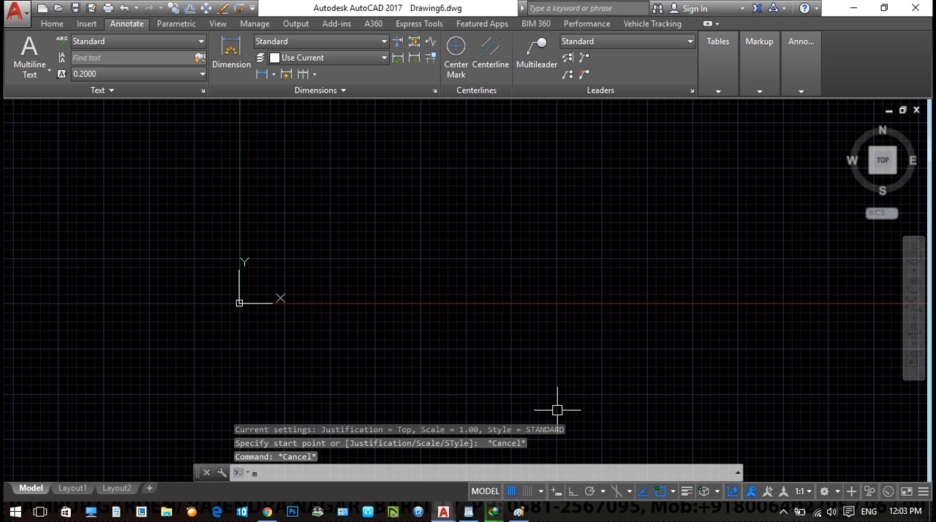
key("Return")
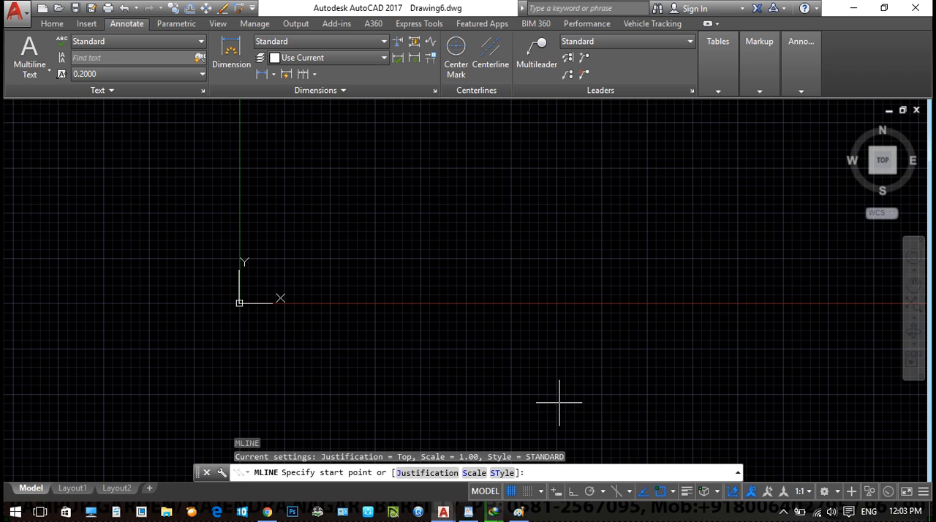
key("Escape")
key("Escape")
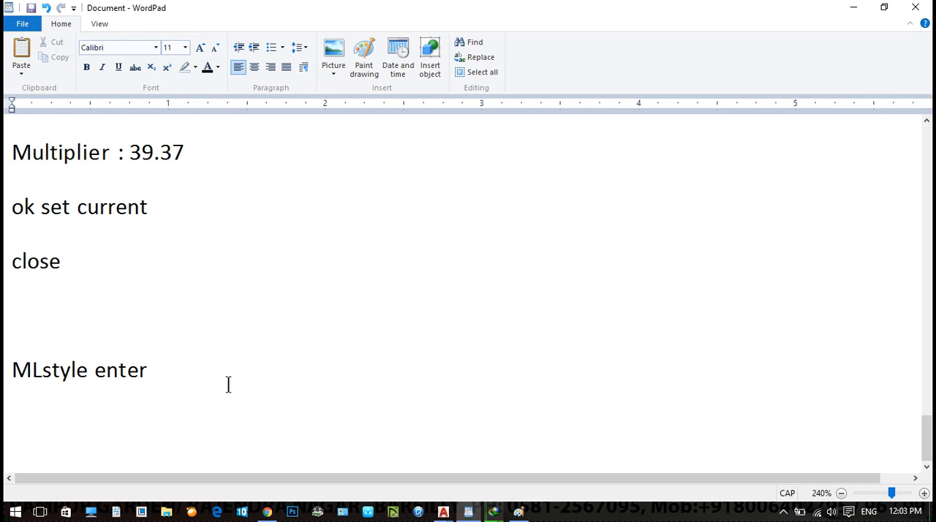
- Write "NEW TO ADD A NEW MULTILINE" below "MLstyle enter", leaving a blank line between them
key("Return")
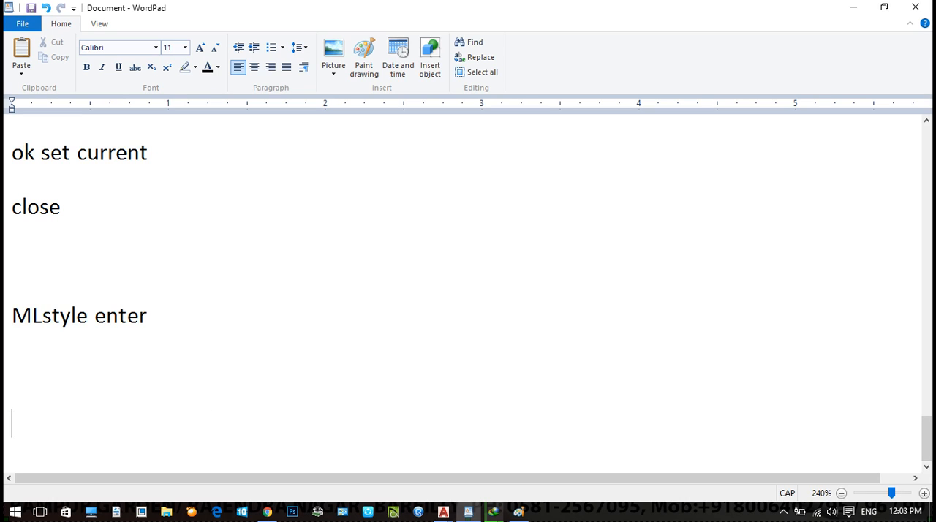
type("NEW TO ADD A NEW ")
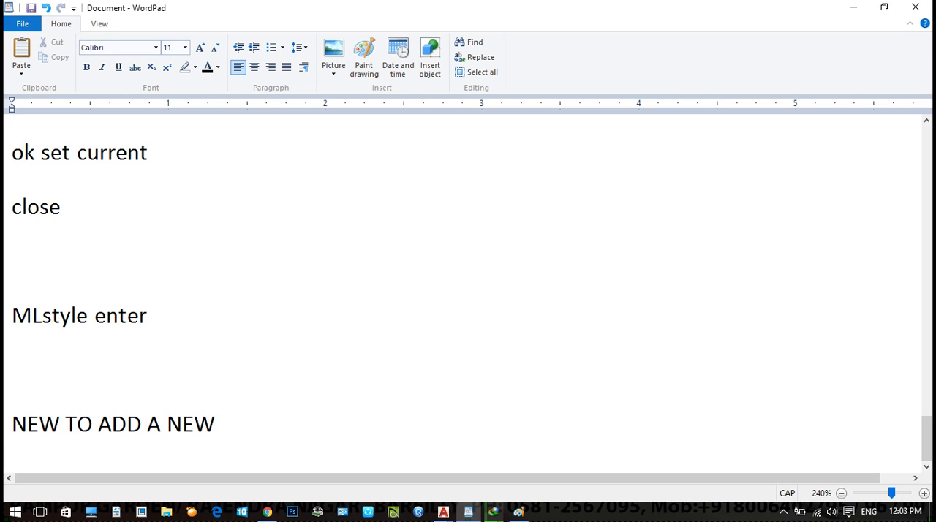
type("MULTILINE")
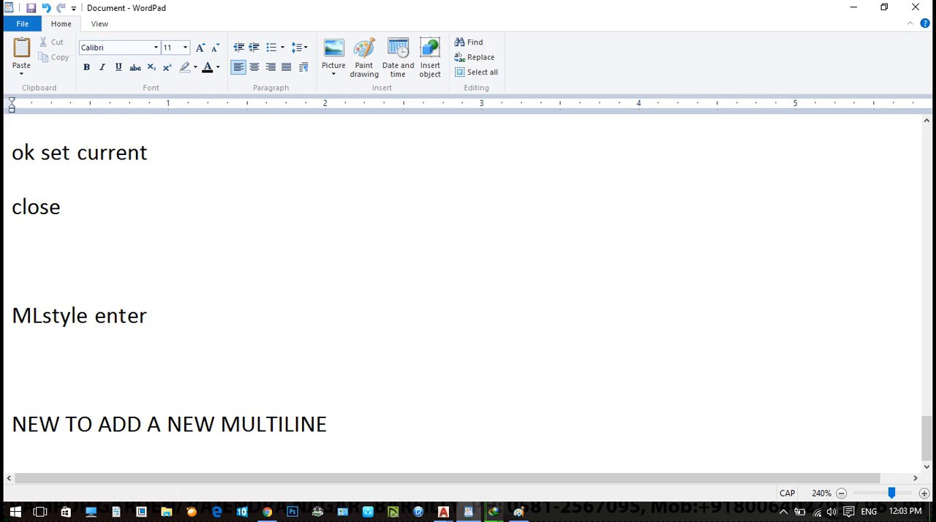
- Write "ASSIGN NAME : WITHOUT SPACE" on the line below the new multiline note
key("Return")
type("ASSIGN NAME ")
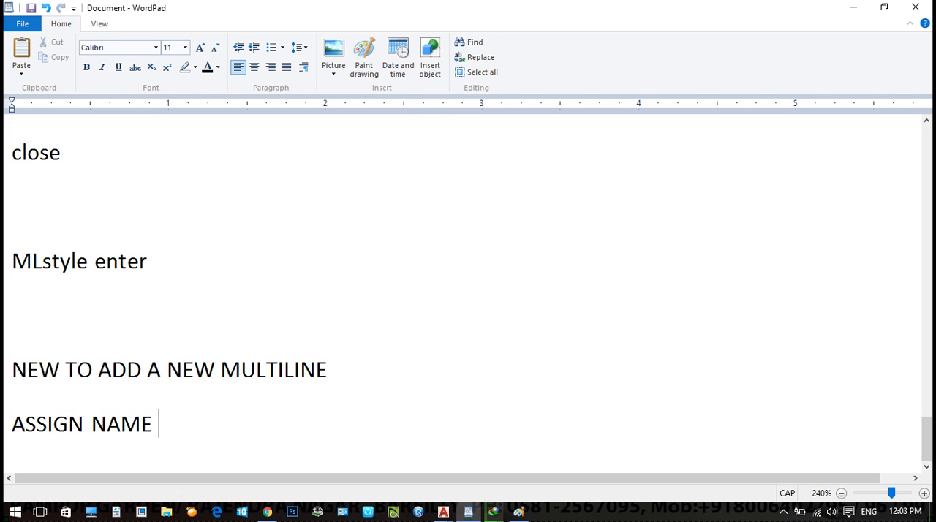
type(": WITHSPACE")
key("BackSpace")
key("Left")
key("Left")
key("Left")
key("Left")
key("Left")
type("OUT")
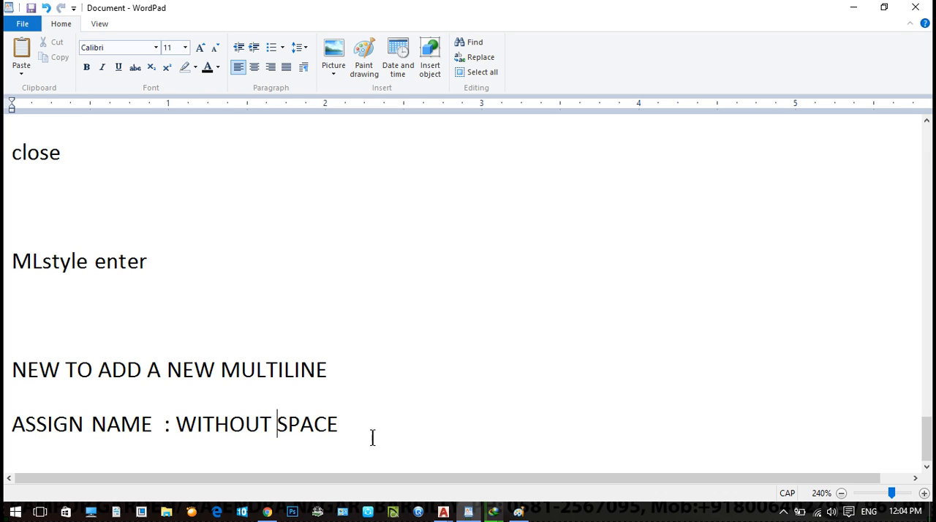
left_click(415, 429)
- Write "OK" below the name line, followed by a blank line
key("Return")
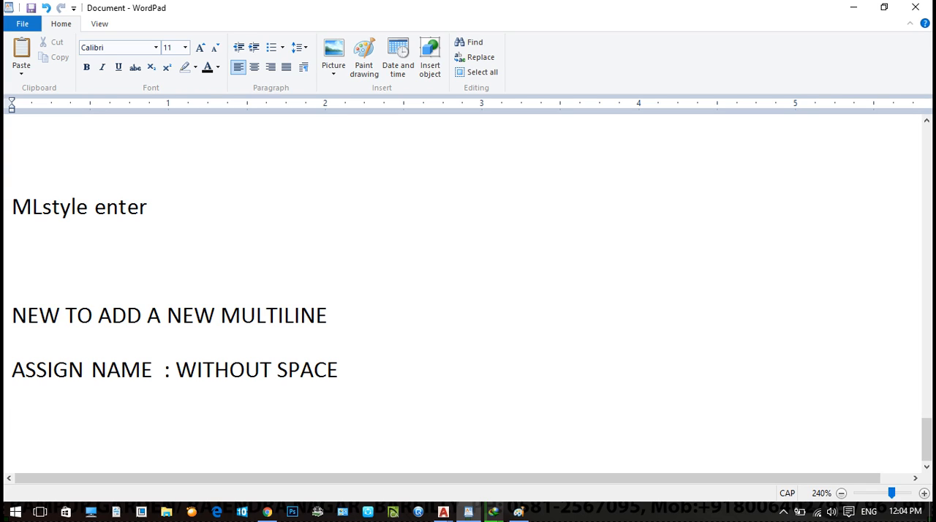
type("OK")
key("Return")
key("Return")
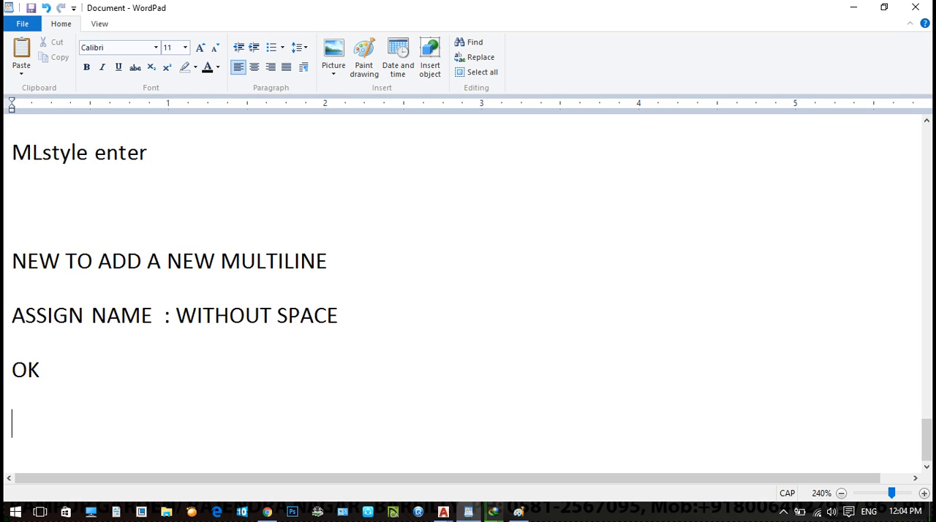
- Write "CLICK ADD TO NEW LINE :" and, on the line below it, "THEN CHANGE ITS VALUE :"
type("CL")
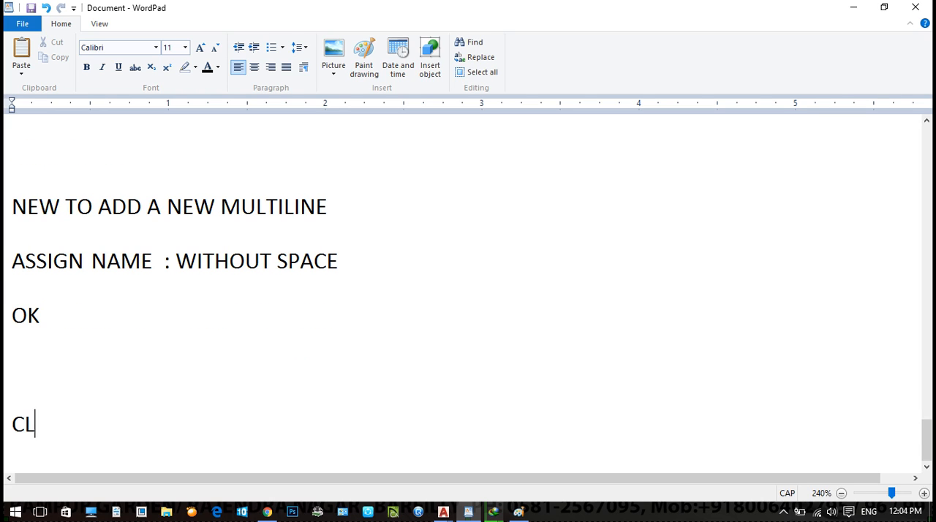
type("ICK ADD TO ")
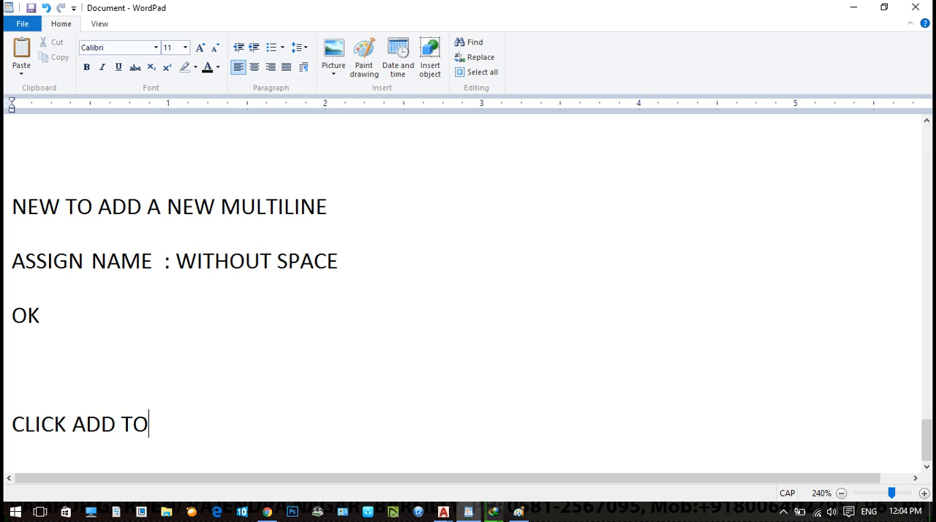
type("NEW")
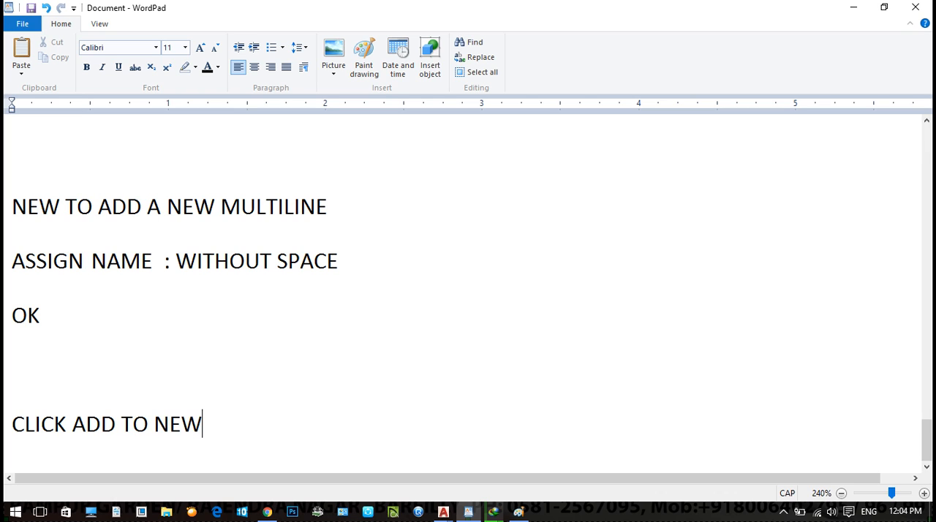
type(" LINE :")
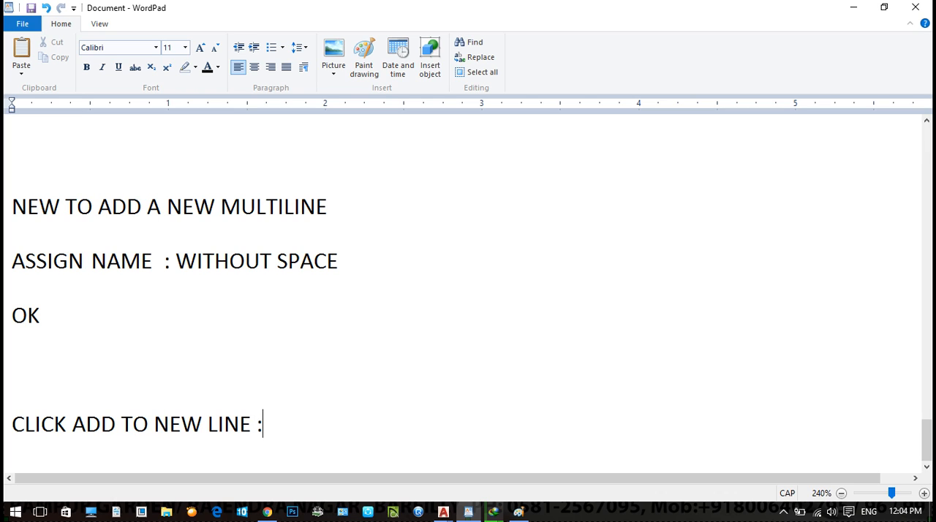
key("Return")
type("TH")
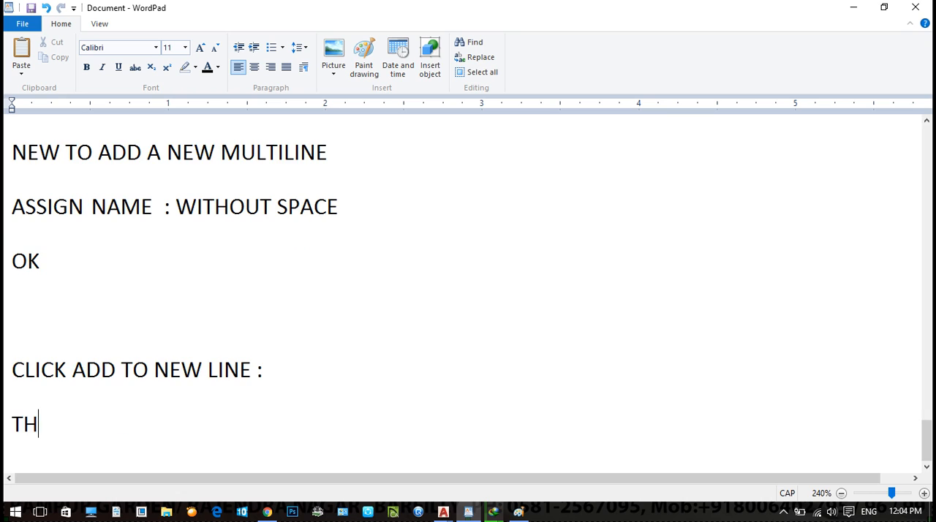
type("EN CHANGE I")
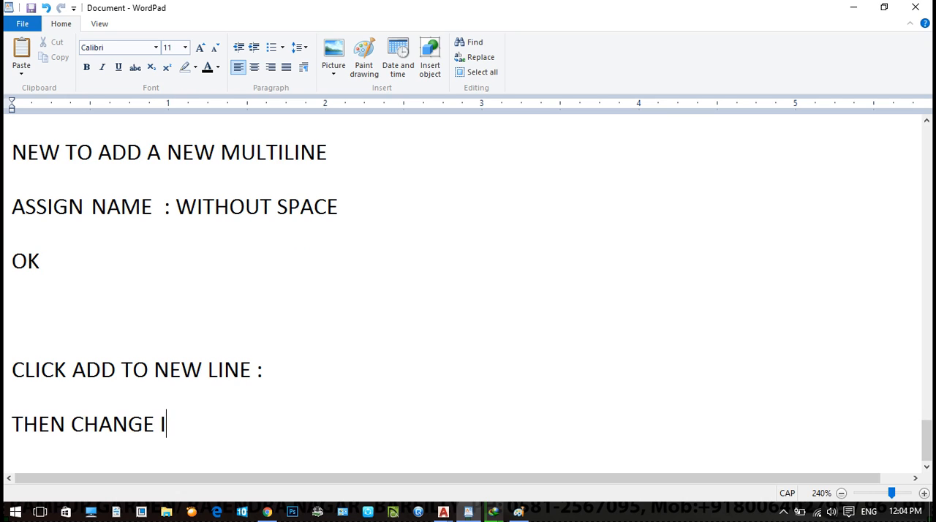
type("TS VALUE :")
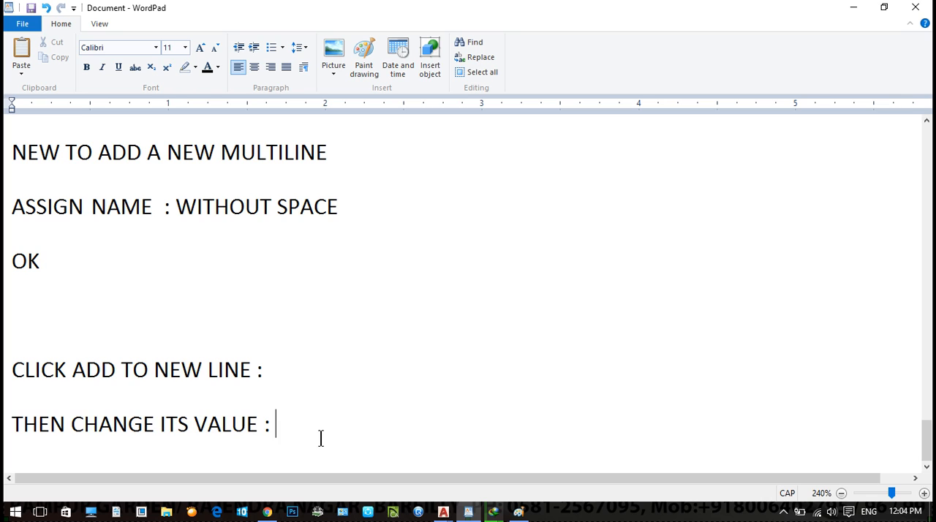
- Switch to Paint and undo the latest edits on the sketch of horizontal lines
left_click(519, 511)
left_click(369, 284)
key("ctrl+z")
key("ctrl+z")
key("ctrl+z")
key("ctrl+z")
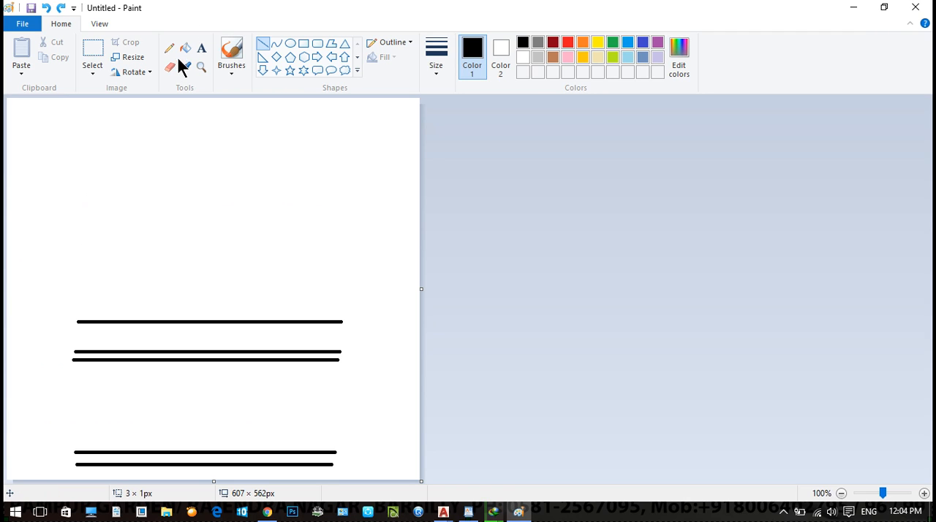
- Handwrite offset values beside the lines with a brush, including 3.5, 3.65 and 4.65, and add a line above them labelled 6.65
left_click(232, 58)
mouse_move(348, 465)
left_mouse_down()
mouse_move(359, 468)
mouse_move(356, 444)
mouse_move(376, 438)
left_mouse_up()
mouse_move(347, 356)
left_mouse_down()
mouse_move(347, 371)
mouse_move(366, 369)
mouse_move(375, 355)
mouse_move(354, 359)
mouse_move(385, 338)
left_mouse_up()
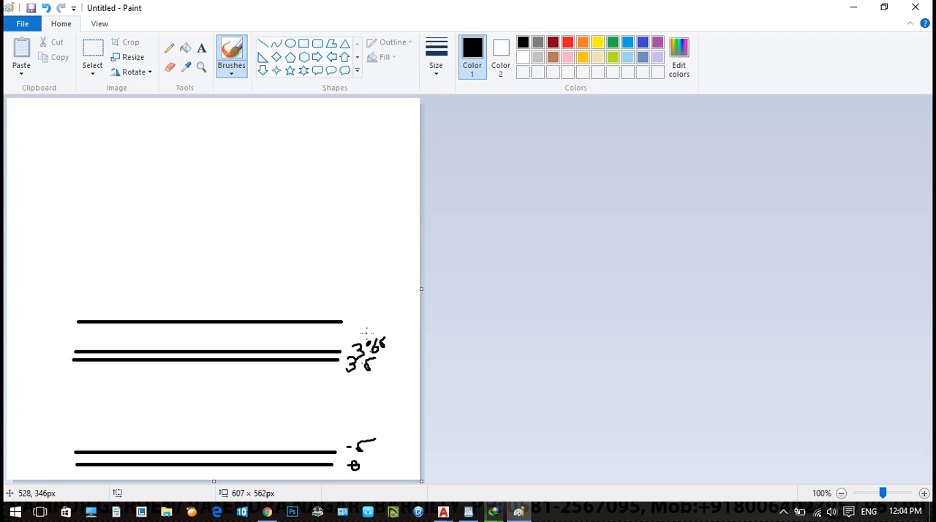
mouse_move(360, 303)
left_mouse_down()
mouse_move(362, 327)
mouse_move(390, 316)
mouse_move(387, 325)
left_mouse_up()
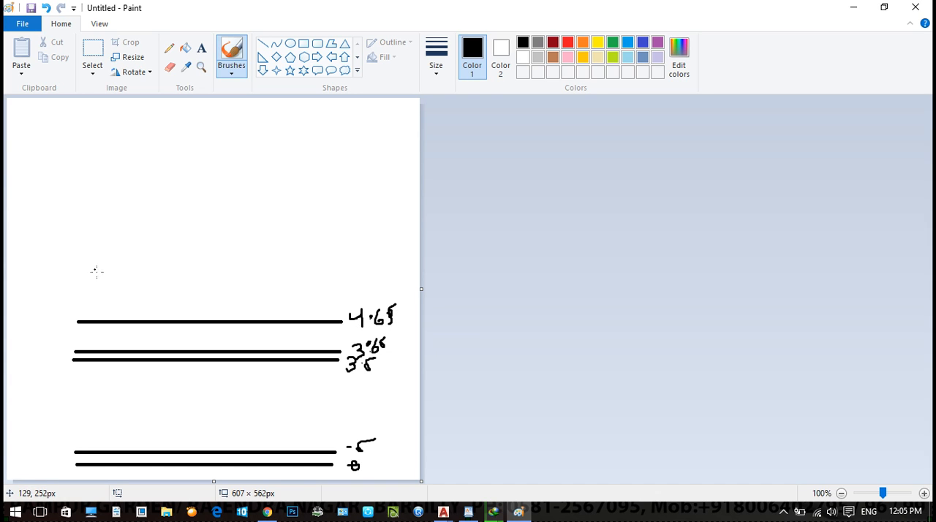
mouse_move(83, 268)
left_mouse_down()
mouse_move(361, 258)
mouse_move(403, 238)
left_mouse_up()
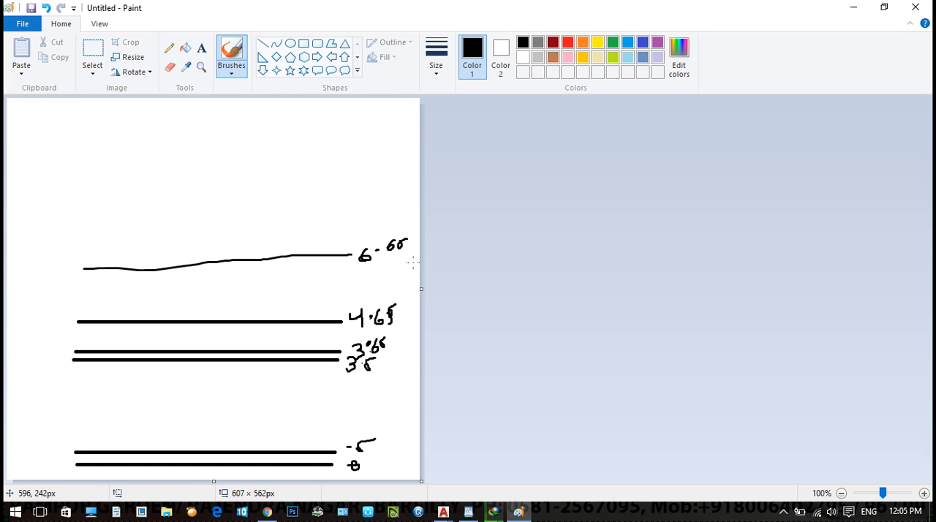
- Copy the entire sketch and paste it into the WordPad notes below "THEN CHANGE ITS VALUE :"
key("ctrl+a")
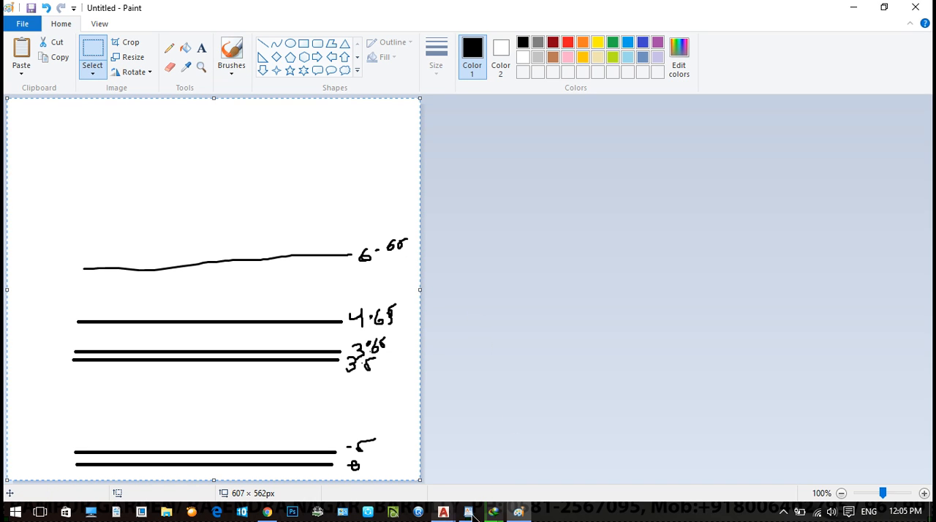
key("alt+Tab")
left_click(433, 386)
left_click(359, 447)
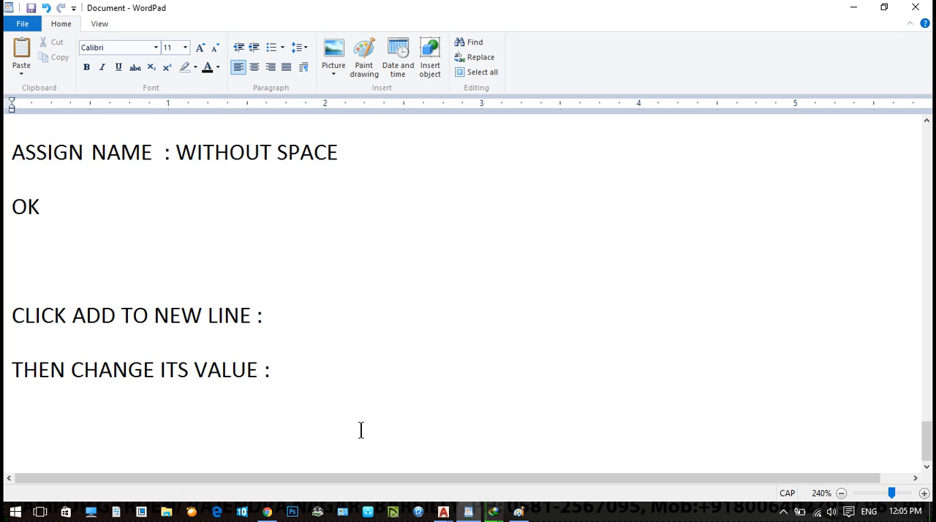
key("ctrl+v")
scroll(522, 328, "up", 8)
scroll(525, 329, "down", 10, "ctrl")
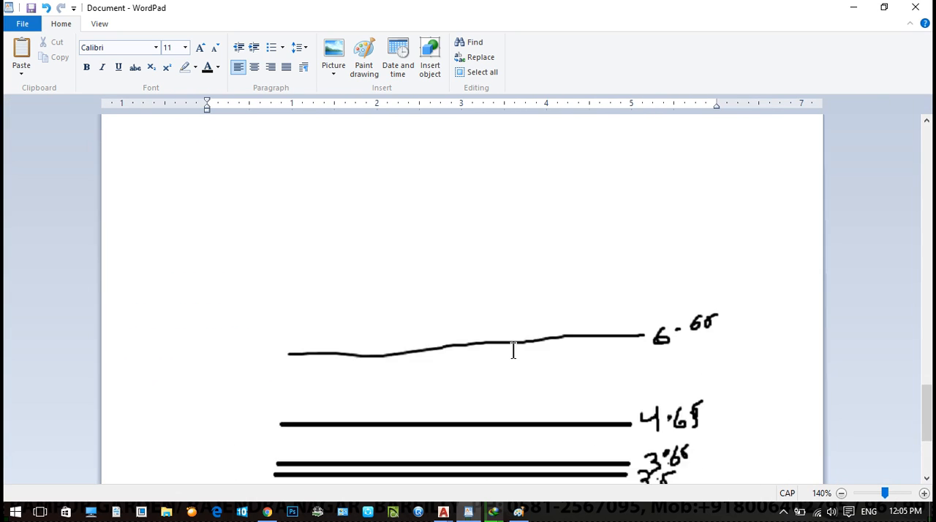
scroll(535, 356, "down", 3)
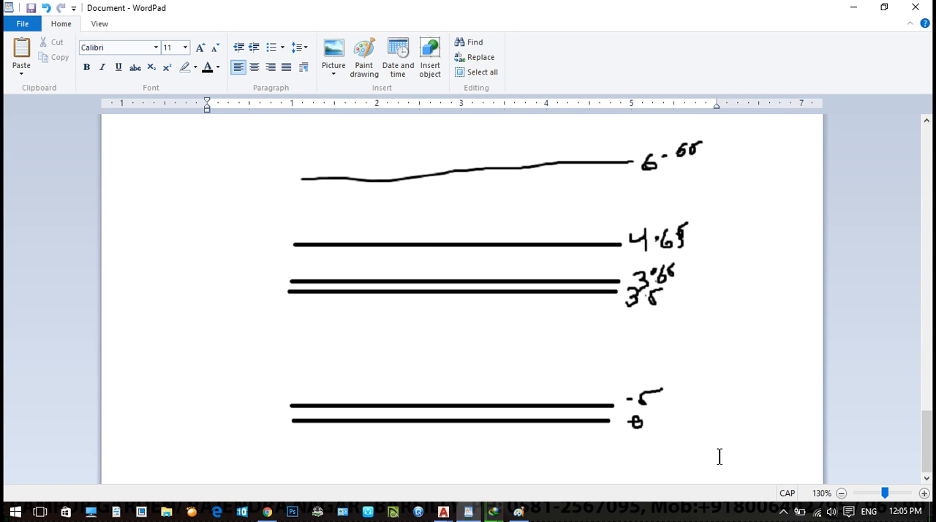
- Write "OK" below the pasted sketch and start a new line
key("Return")
type("OK")
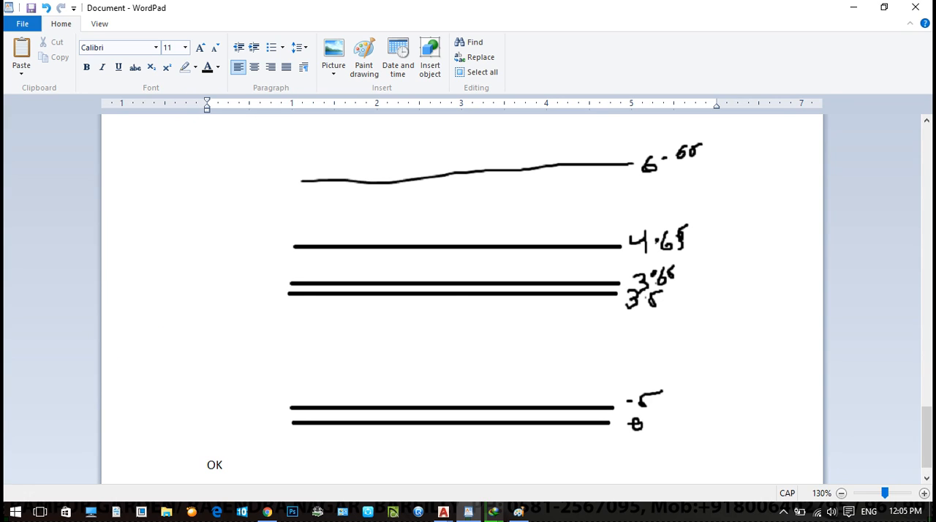
type(" SE")
key("BackSpace")
key("BackSpace")
key("Return")
- Write "AGAIN OK TO CLOSE DIALOG BOX" on the line below "OK"
type("AGAIN O")
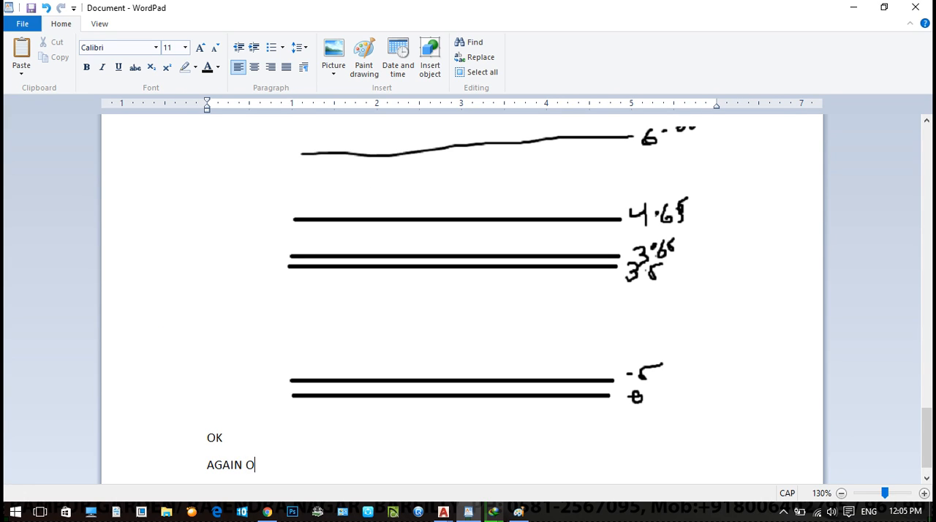
type("K TO CLOSE DIALOG ")
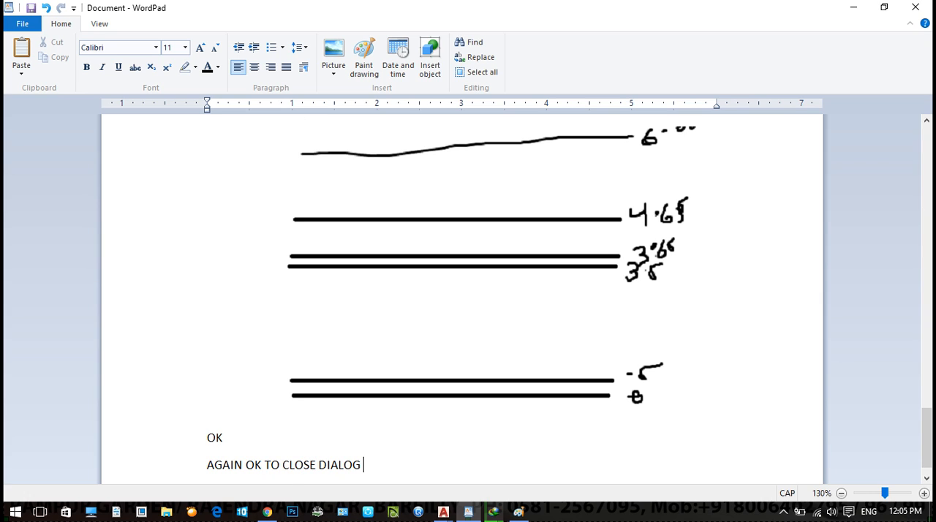
type("BOX")
key("Return")
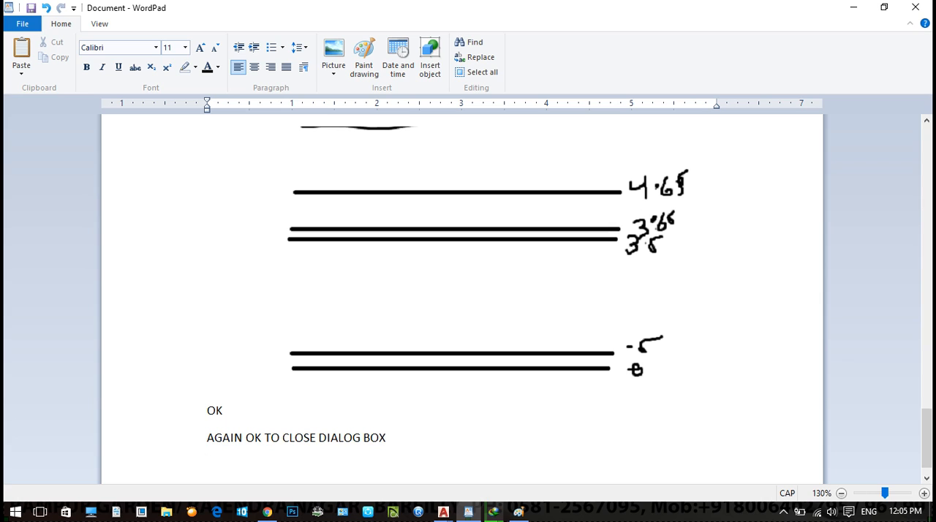
- Write "WE CAN UTILIZE THIS STYLE" below the dialog box line and start a new line
type("WE CAN UTILIZE THIS STYLE")
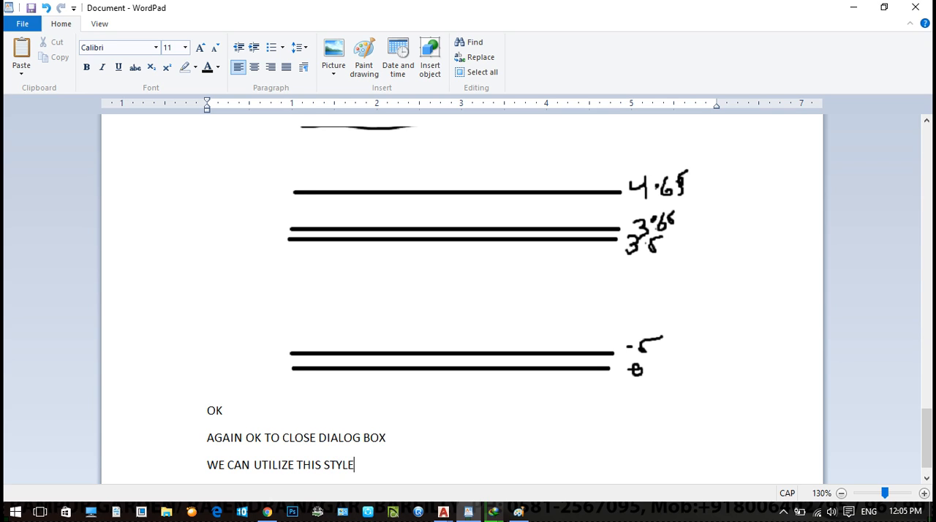
key("Return")
- Write "ML ENTER > ST ENTER" on the line below "WE CAN UTILIZE THIS STYLE"
type("m")
key("BackSpace")
key("BackSpace")
type("m")
key("BackSpace")
type("ML E")
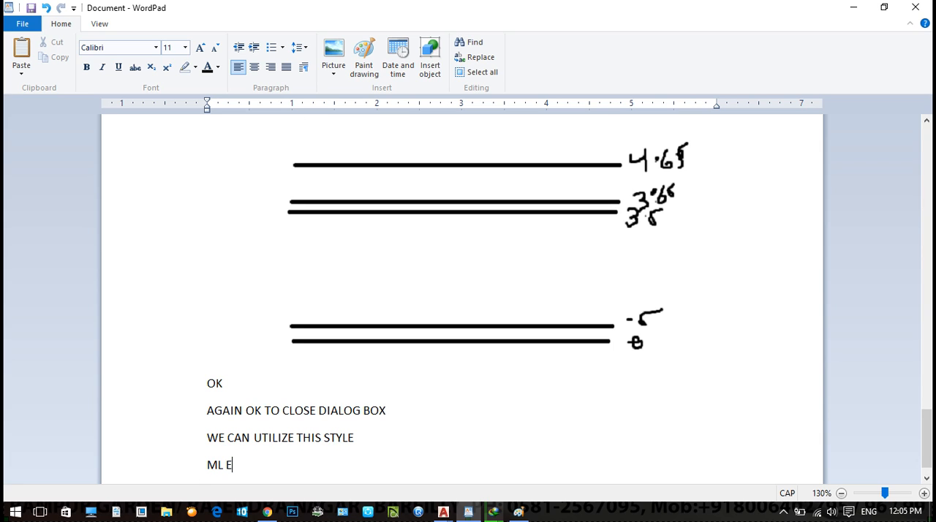
type("NTER  > ST ENTER")
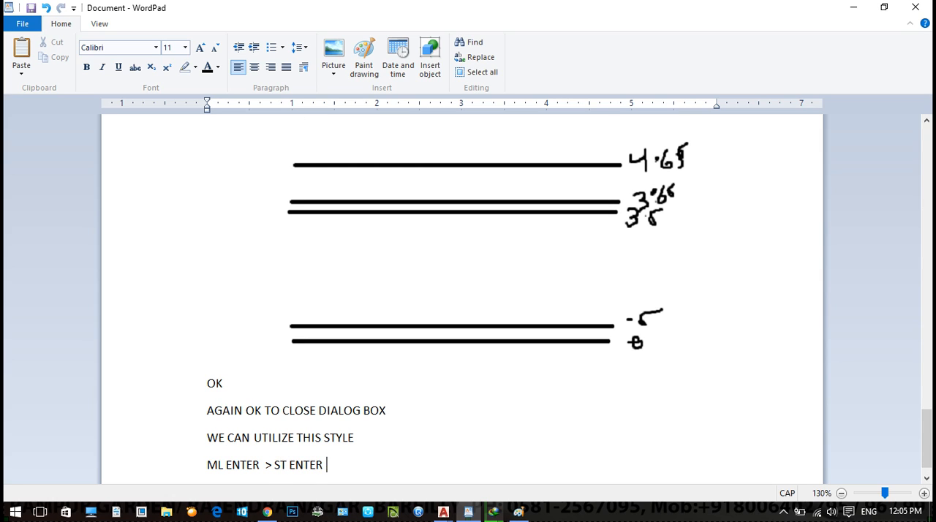
- Continue the multiline command line with "> DEFINE ITS NAME AND THEN ENTER" and start a new line
type("> DEFINE ITS NAME AN")
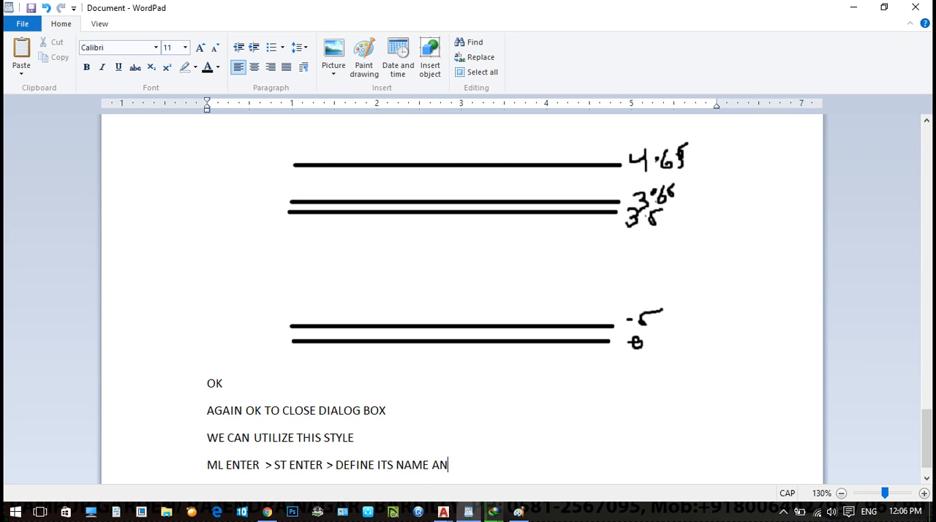
type("D THEN ENTER")
key("Return")
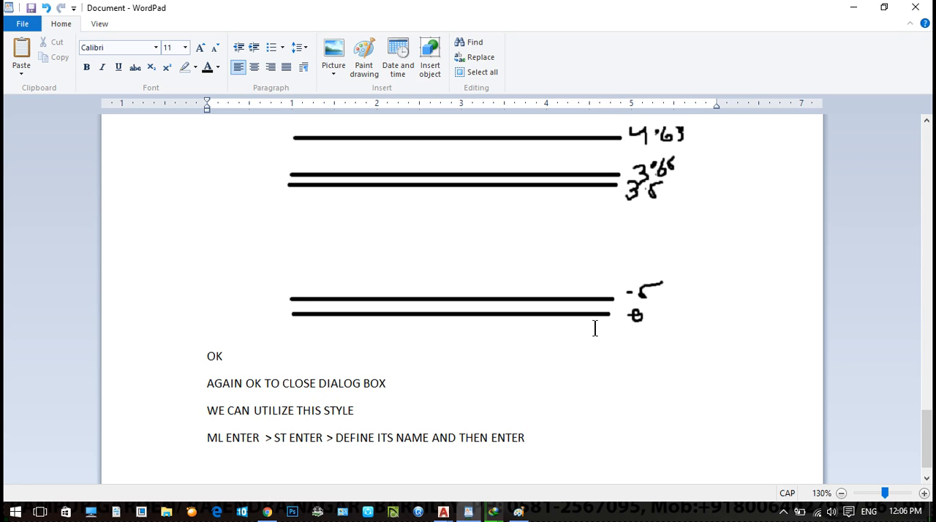
- Leave a blank line and write "SAVE YOUR FILE AND CHANGE EXTENSION TO DWT"
key("Return")
type("SAVE")
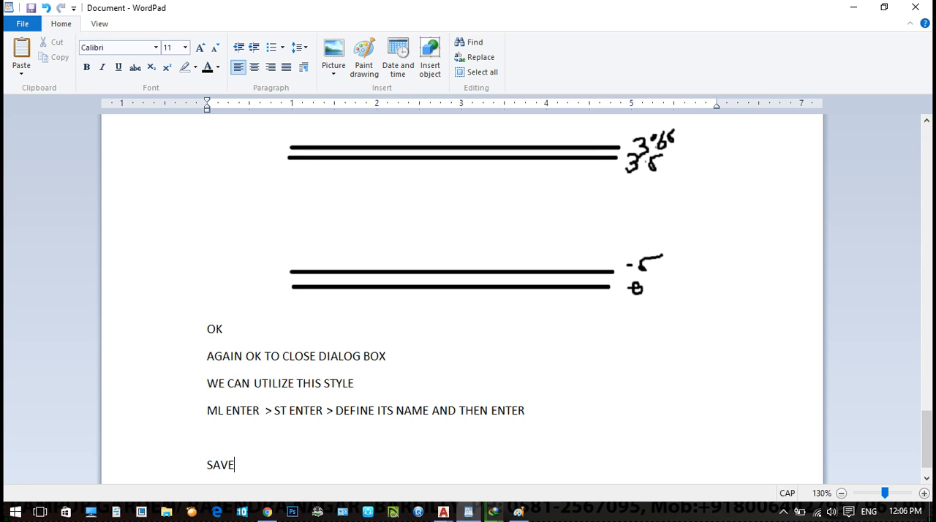
type(" YOURFILE AND CHANGE EXYTENSION")
key("BackSpace")
key("BackSpace")
key("BackSpace")
key("BackSpace")
key("BackSpace")
key("BackSpace")
key("BackSpace")
key("BackSpace")
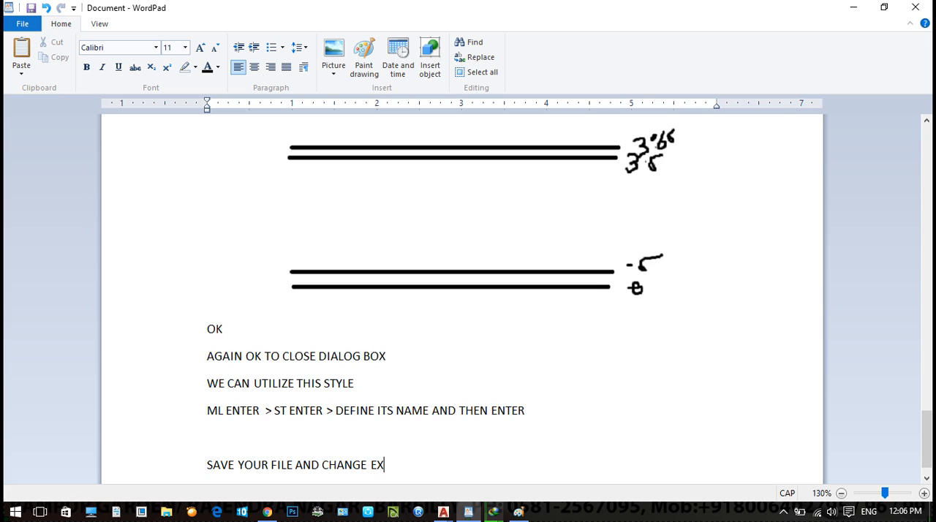
type("TENSION TO DWT")
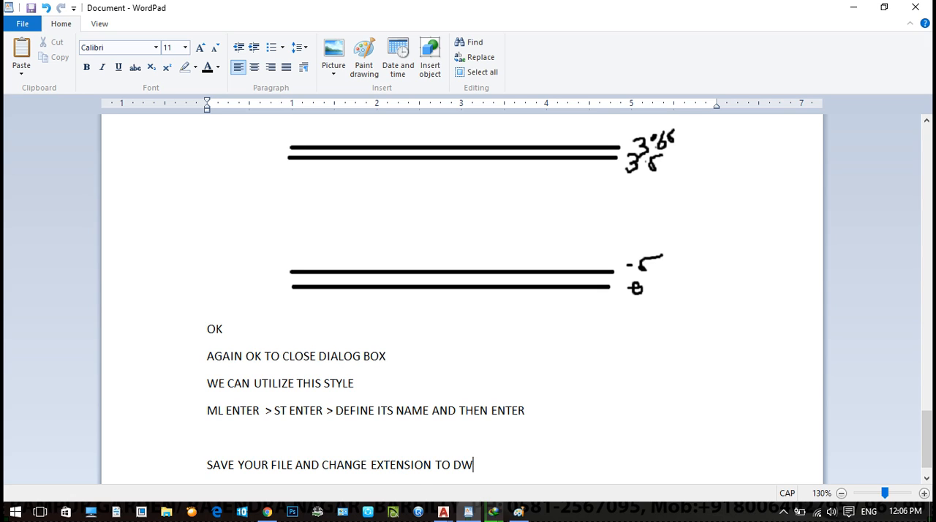
- Move "DWT" onto its own line and insert "DRAWKING TEMPLATE" in front of it
key("Left")
key("Left")
key("Left")
key("Left")
key("Return")
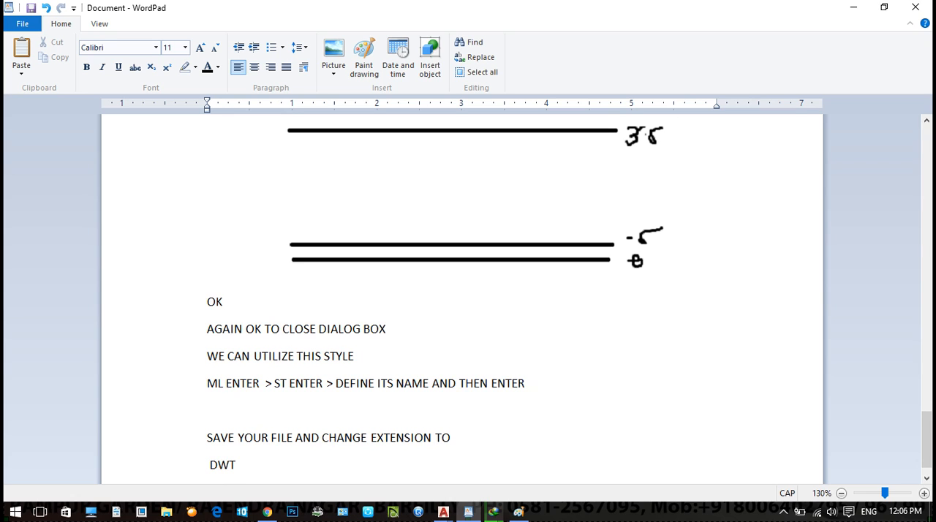
type("DRAWK")
type("ING TEMPLATE")
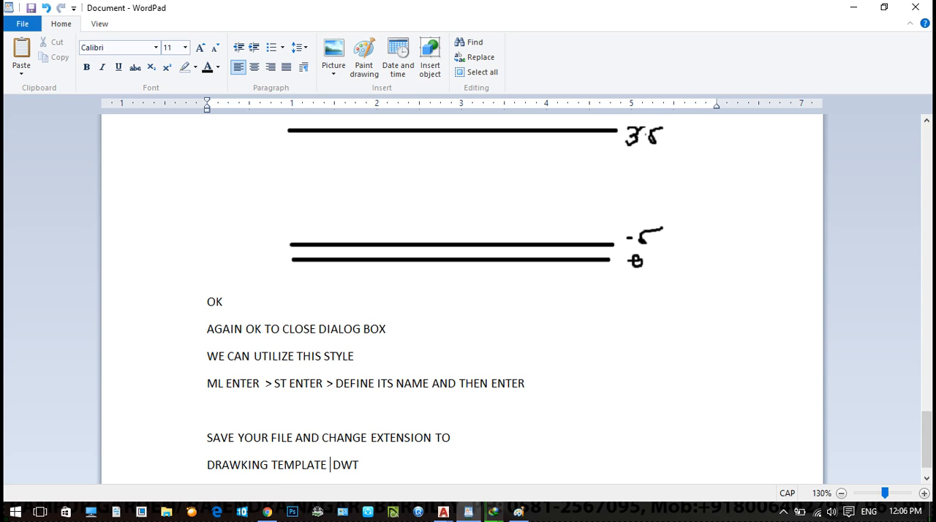
- Write "OK" after "DWT" and leave a blank line below
left_click(418, 470)
type("O")
type("K")
key("Return")
key("Return")
- Write "WHEN EVER WE NEED TO CREATE A NEW DRAWING" and leave a blank line below
type("WHEN EVER WE NEED TO CREATE A NEW DRAING")
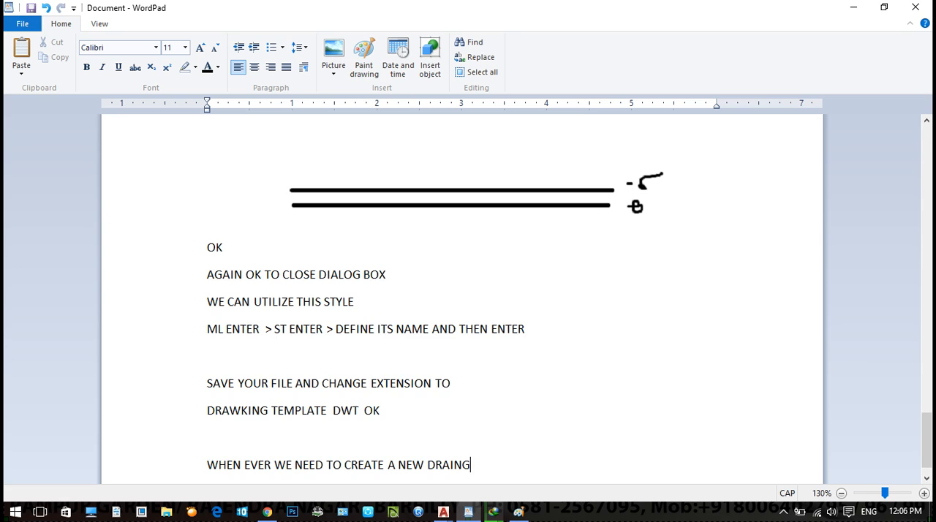
key("Return")
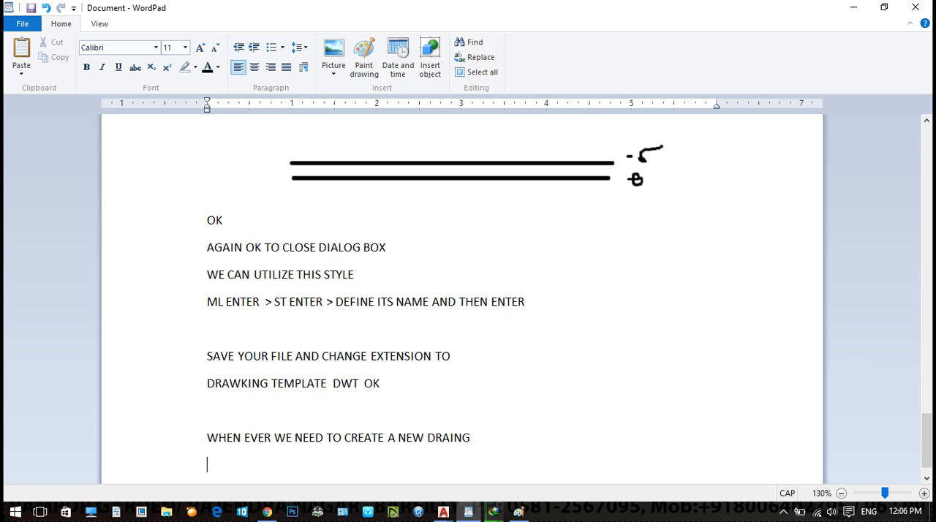
key("BackSpace")
key("BackSpace")
key("BackSpace")
key("BackSpace")
type("WING")
key("Return")
- Write "CTRL + N" as the new drawing shortcut and leave a blank line below
key("Return")
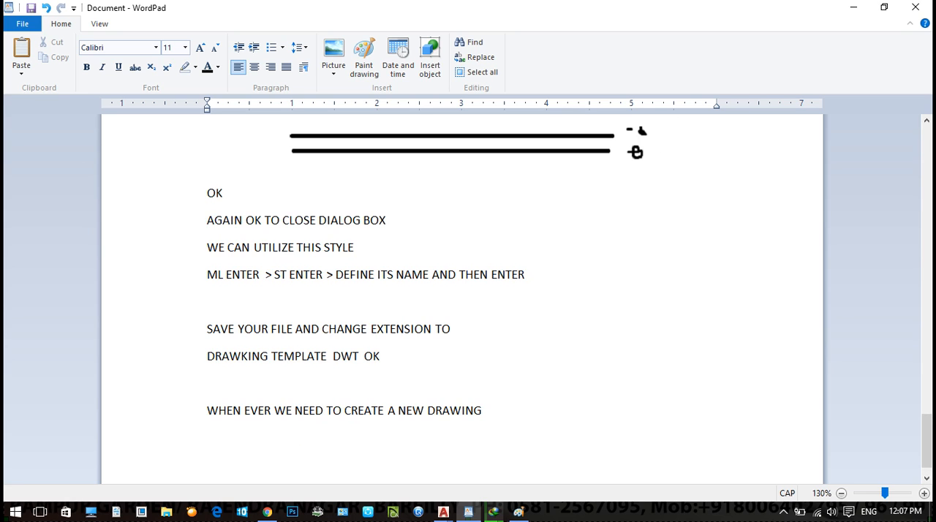
type("CTRL + N")
key("Return")
key("Return")
- Write "SELECT THAT TEMPLATE WE SAVE" below the "CTRL + N" line
type("SLEC")
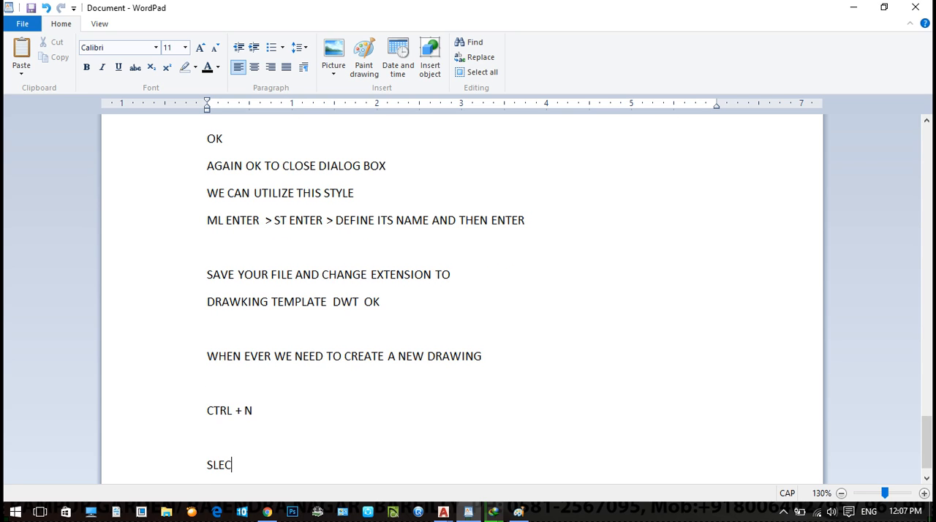
type("T")
key("BackSpace")
key("BackSpace")
key("BackSpace")
key("BackSpace")
type("EE")
key("BackSpace")
type("LECT THAT TEM")
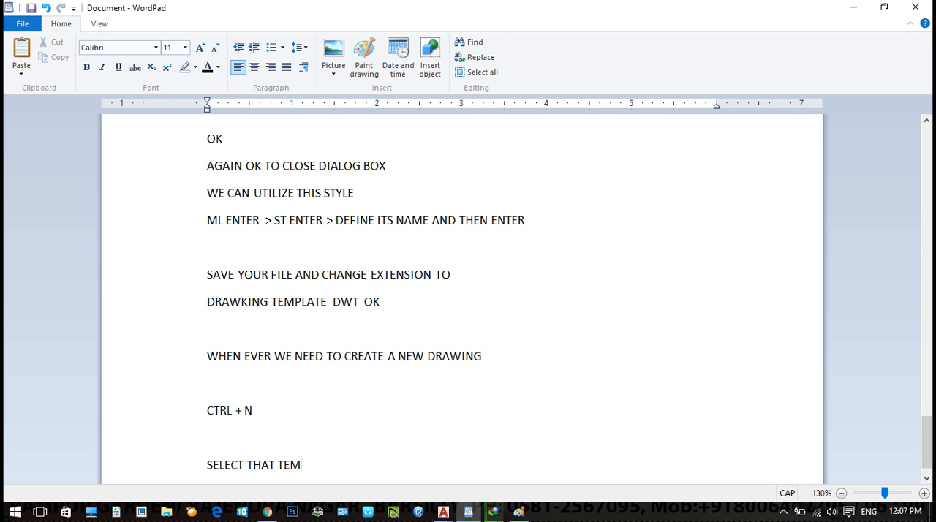
type("PLATE WE SAVE")
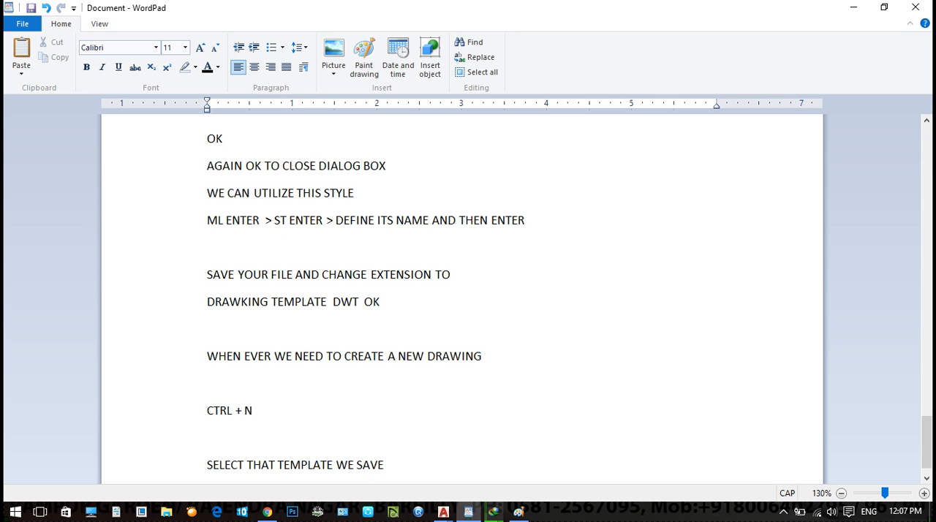
- Write "OK" on the line below the template selection note and start a new line
key("Return")
type("OK")
key("Return")
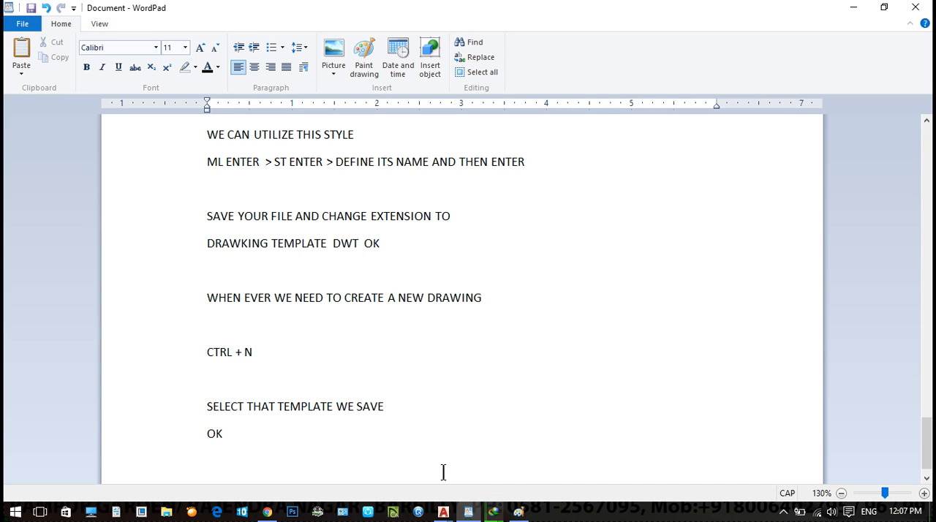
- Switch to Drawing6.dwg in AutoCAD and maximize its window
mouse_move(518, 514)
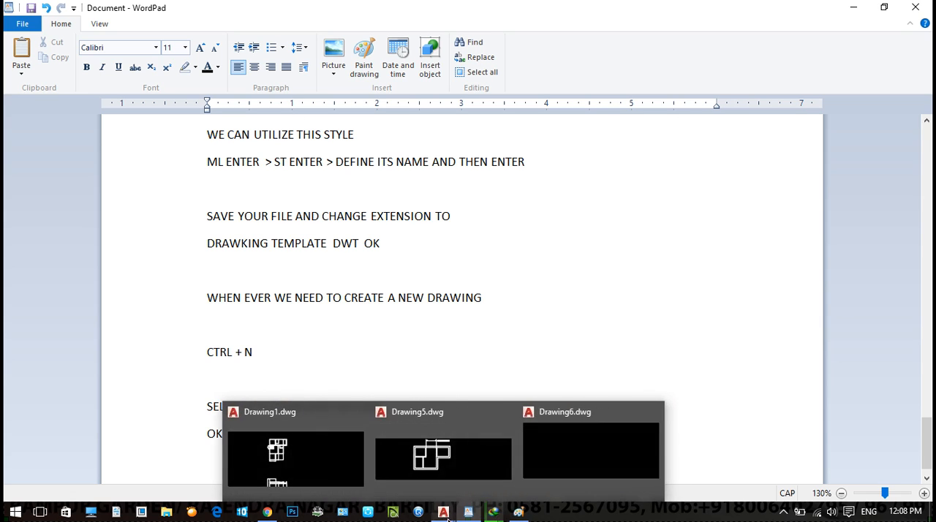
left_click(594, 428)
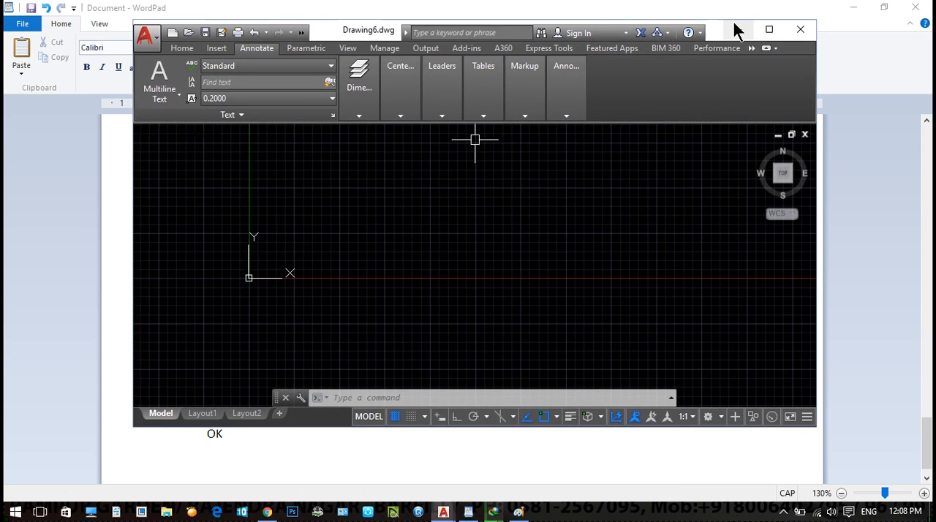
left_click(760, 32)
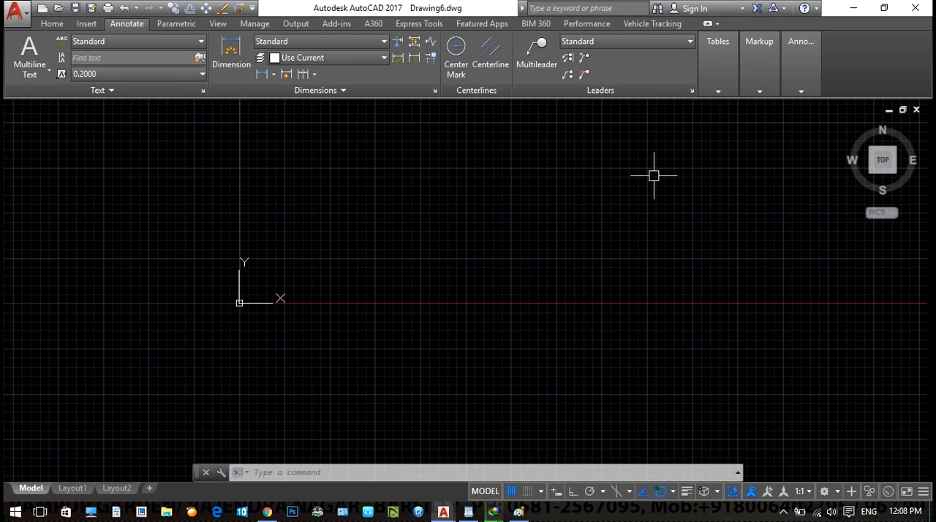
- Show how to save Drawing6 as an AutoCAD Drawing Template (*.dwt) with a cleared file name, and close without saving
key("ctrl+shift+s")
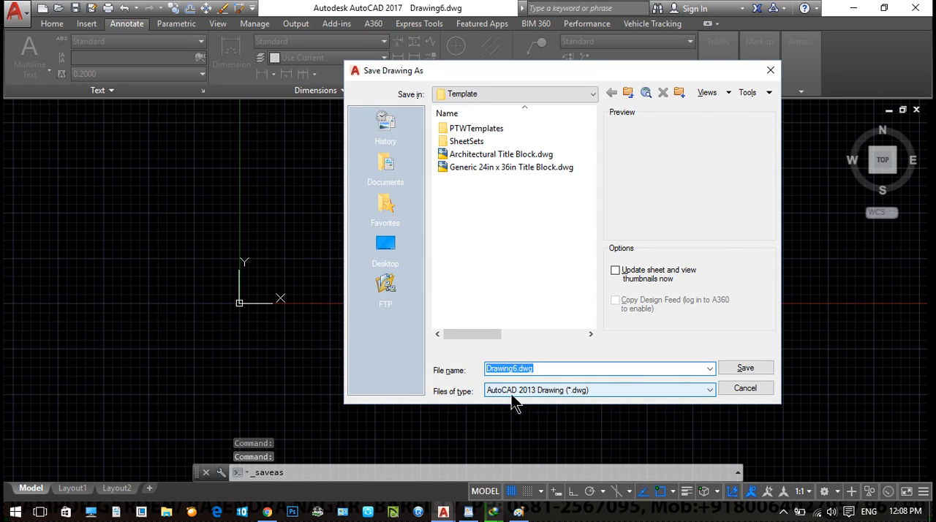
left_click(544, 392)
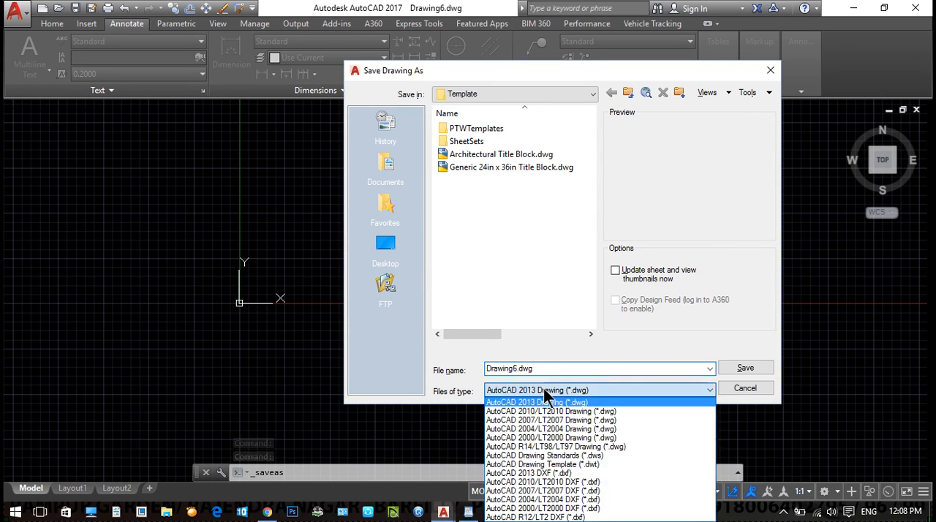
left_click(568, 463)
key("BackSpace")
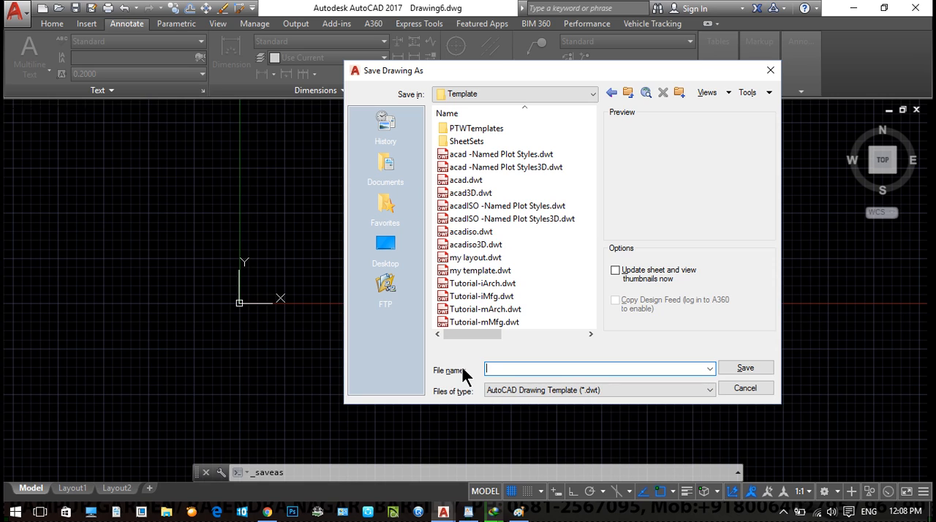
left_click(771, 71)
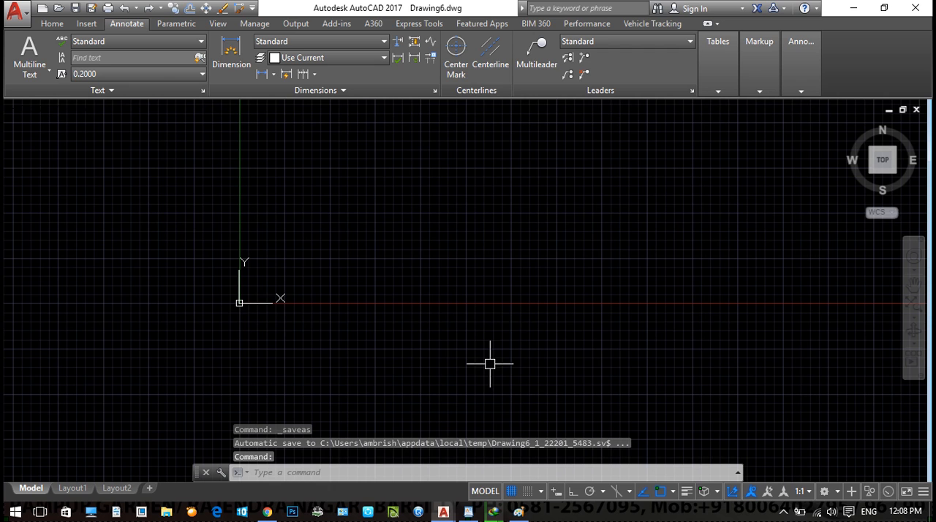
middle_click_drag(491, 248, 487, 328)
scroll(487, 329, "down", 1)
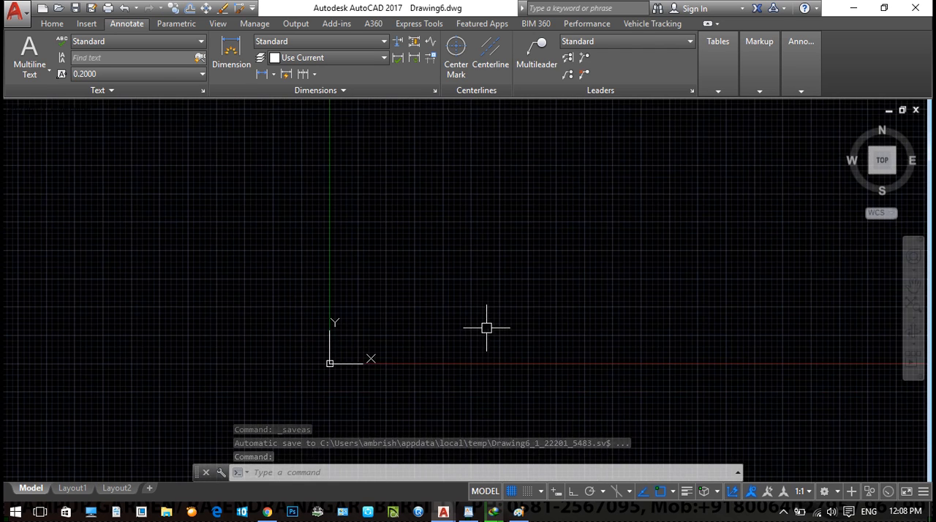
key("Escape")
key("Escape")
middle_click_drag(460, 262, 436, 310)
scroll(439, 267, "down", 1)
key("Escape")
key("Escape")
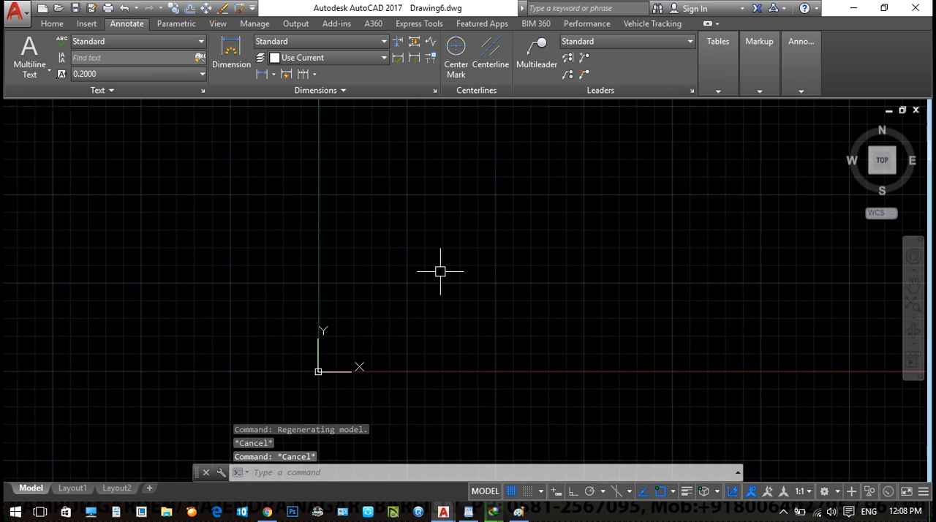
- Switch back to WordPad and write the heading "DIMENSIONS :" below the notes, leaving a blank line after it
left_click(468, 511)
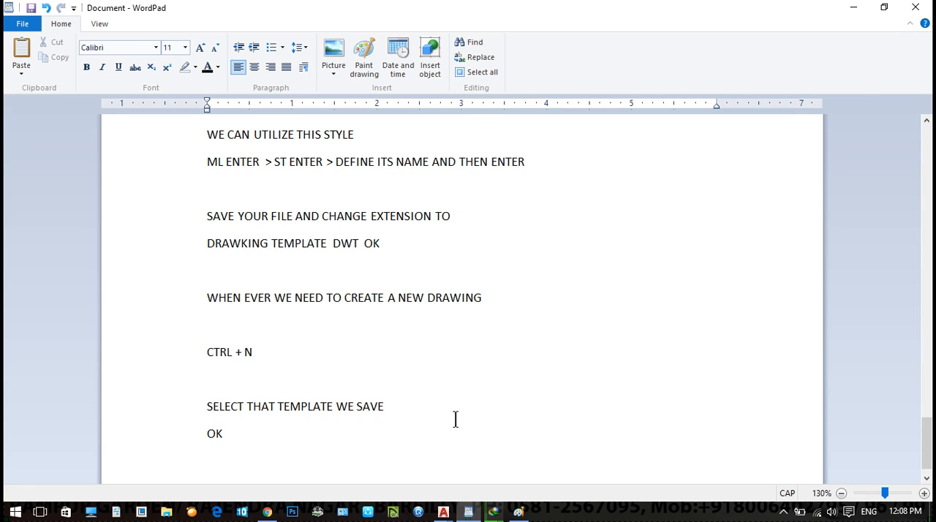
key("Return")
key("Return")
type("dIMENSION")
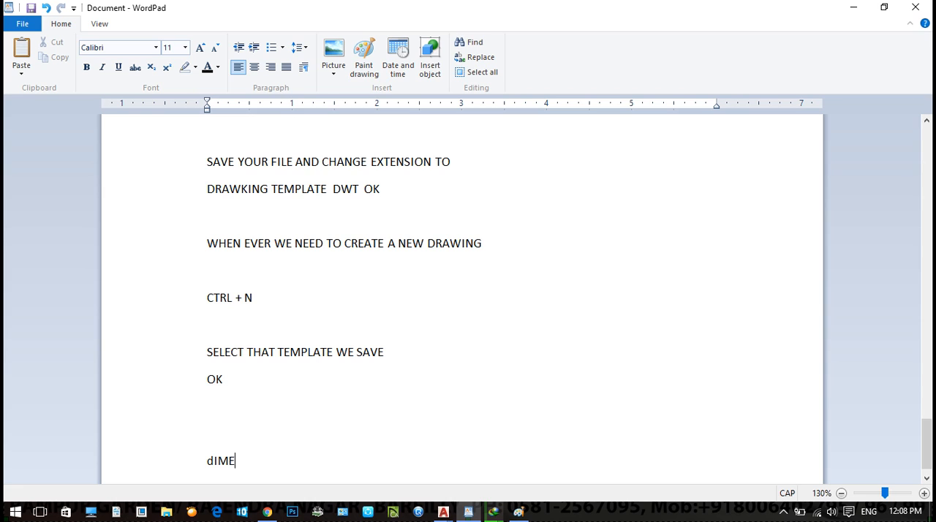
key("BackSpace")
key("BackSpace")
key("BackSpace")
key("BackSpace")
key("BackSpace")
key("BackSpace")
key("BackSpace")
key("BackSpace")
key("BackSpace")
key("BackSpace")
key("Return")
type("DIMENSIONS ")
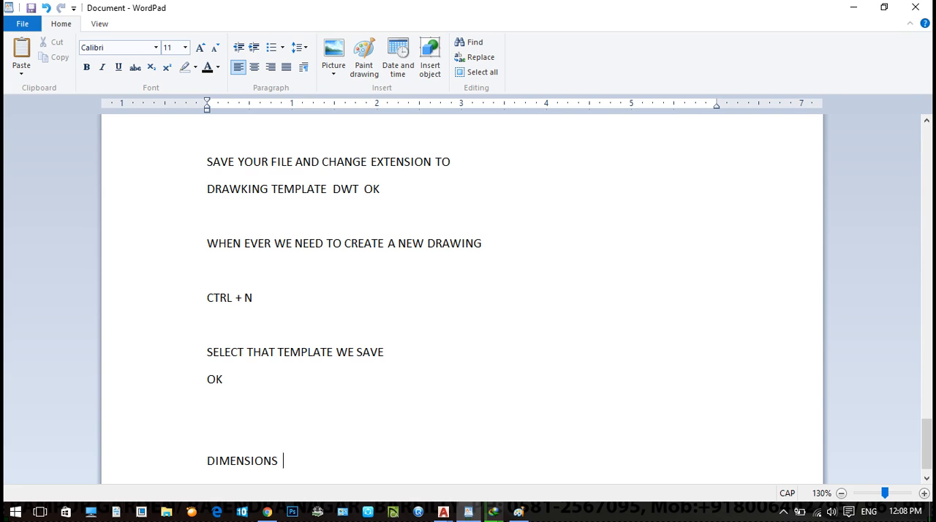
type(" \" I")
key("BackSpace")
key("BackSpace")
key("BackSpace")
type(":")
key("Return")
key("Return")
- Write "LINEAR : DLI ENTER" under the "DIMENSIONS :" heading
type("IM")
key("BackSpace")
key("BackSpace")
type("LINEAR ")
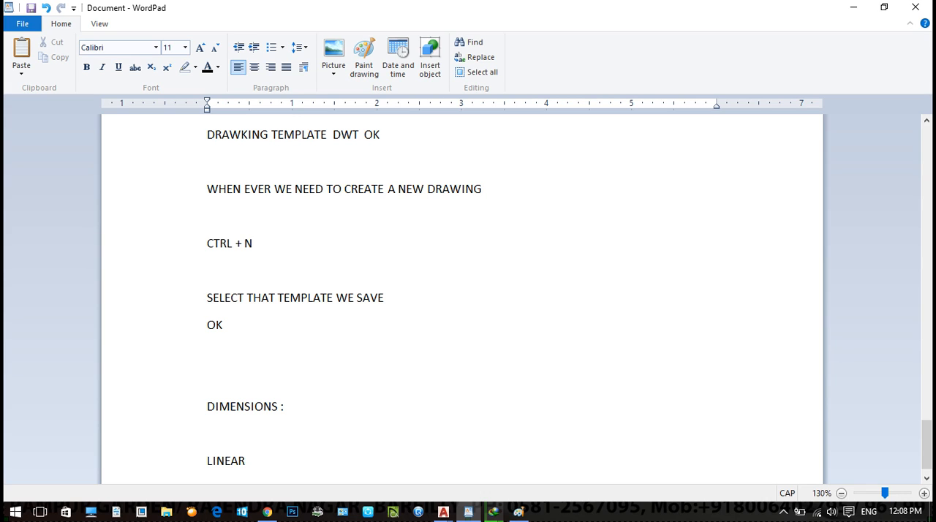
type(": DLI ENTER")
- Switch to Drawing6.dwg in AutoCAD and draw a rising slanted line spanning about 156 units horizontally
left_click(443, 512)
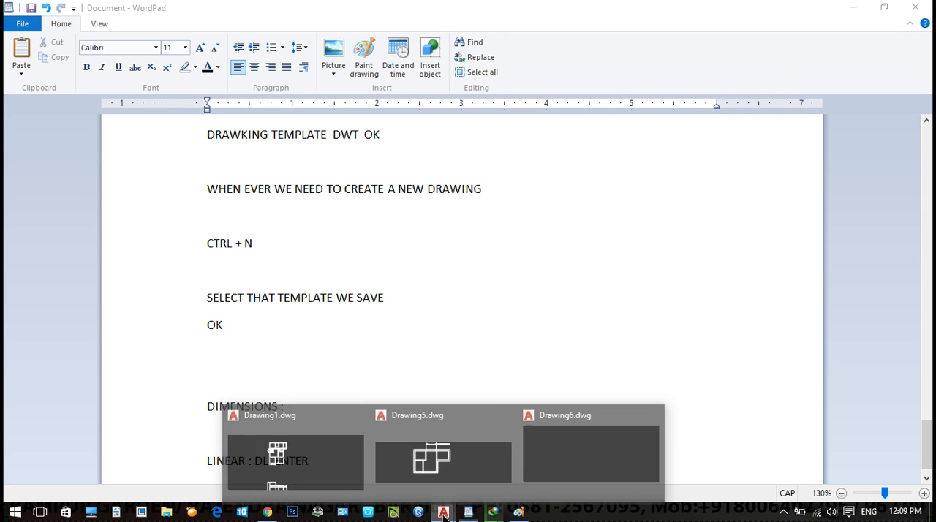
left_click(548, 441)
key("l")
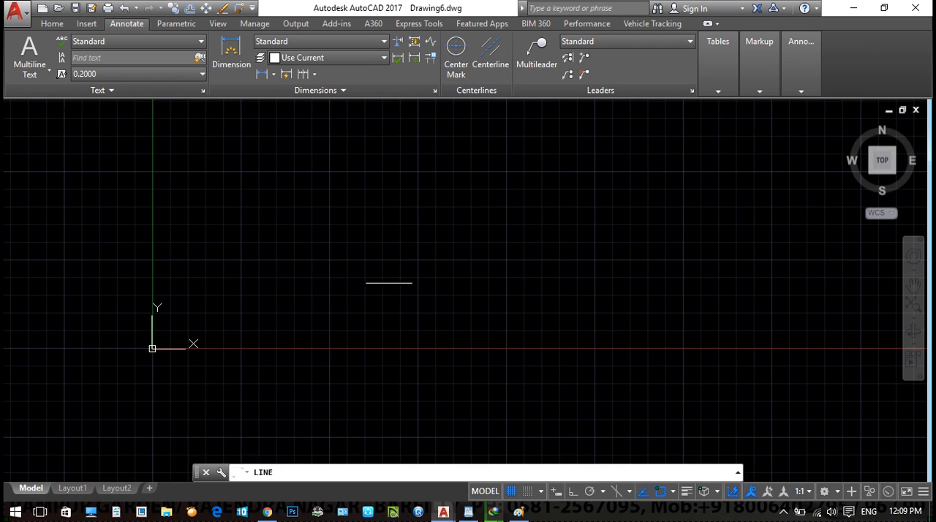
key("Return")
left_click(303, 318)
left_click(525, 233)
key("Escape")
key("Escape")
- Add a horizontal linear dimension between the slanted line's endpoints, placed above the line
type("dli")
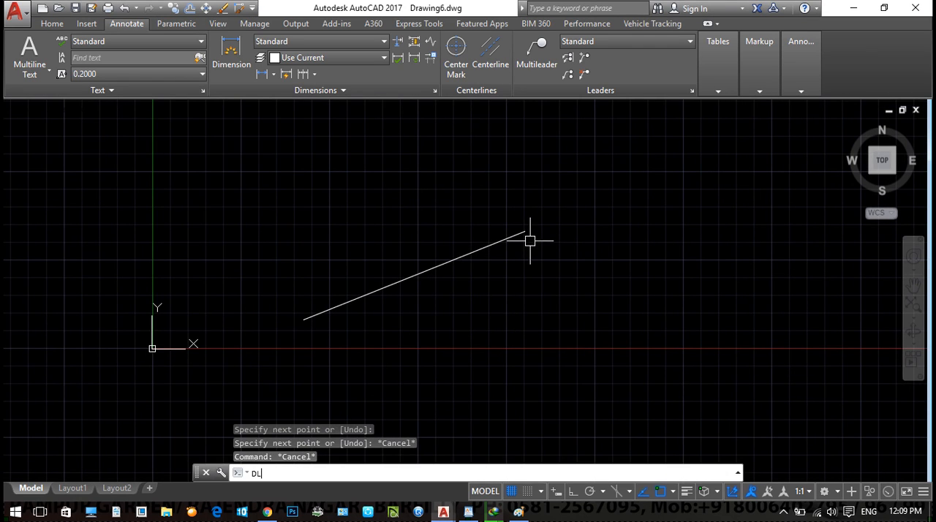
key("Return")
left_click(303, 318)
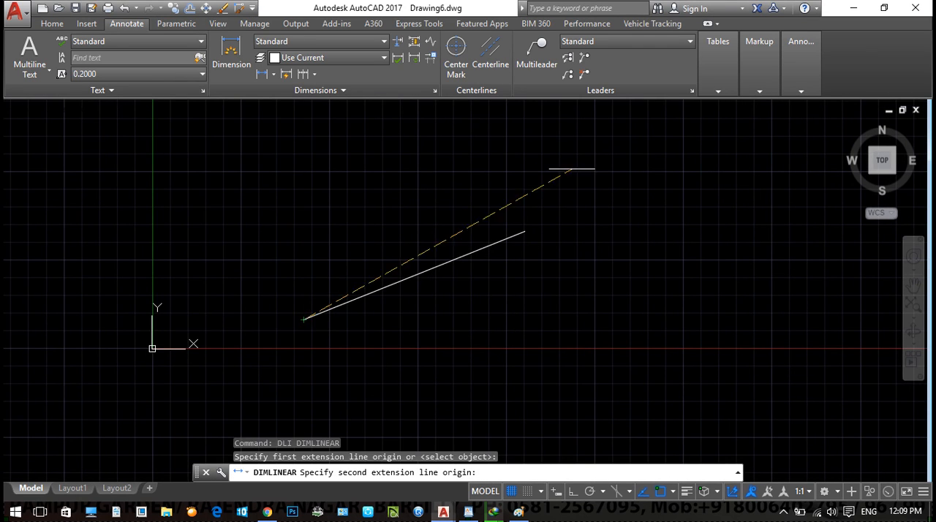
left_click(524, 232)
left_click(429, 205)
scroll(408, 209, "up", 6)
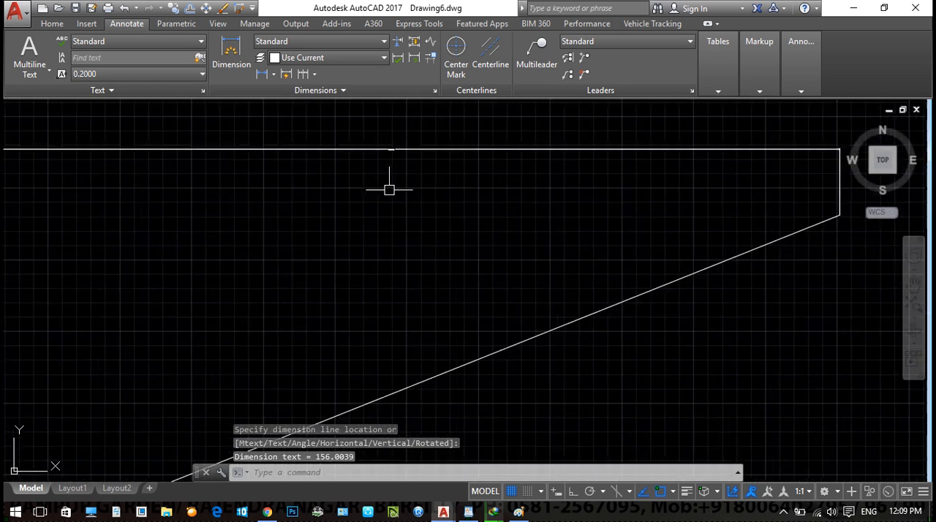
- Add a vertical linear dimension between the slanted line's endpoints, placed just beyond its upper end
scroll(373, 219, "down", 6)
key("Return")
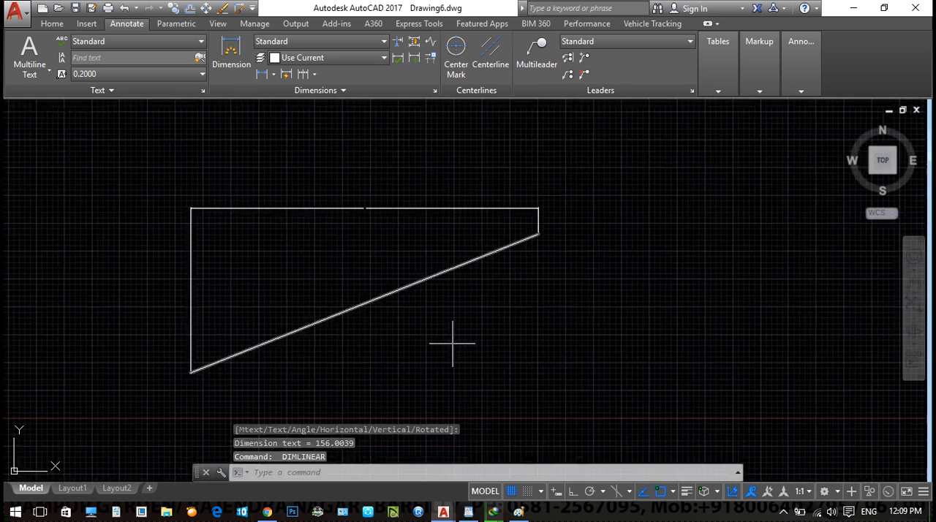
left_click(461, 261)
left_click(564, 261)
scroll(564, 296, "up", 5)
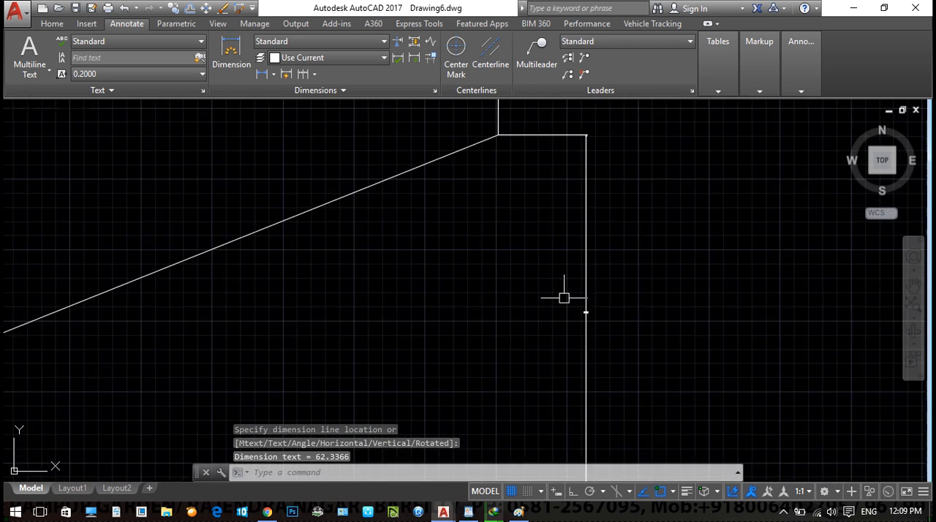
scroll(581, 303, "down", 5)
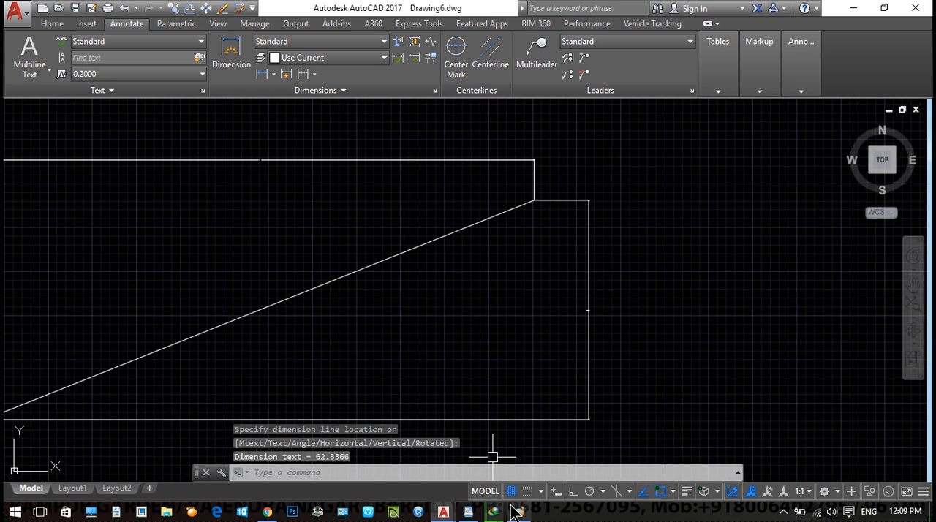
- Switch to WordPad and write "ALIGNED : DAL ENTER" below the LINEAR line, leaving a blank line between them
left_click(477, 514)
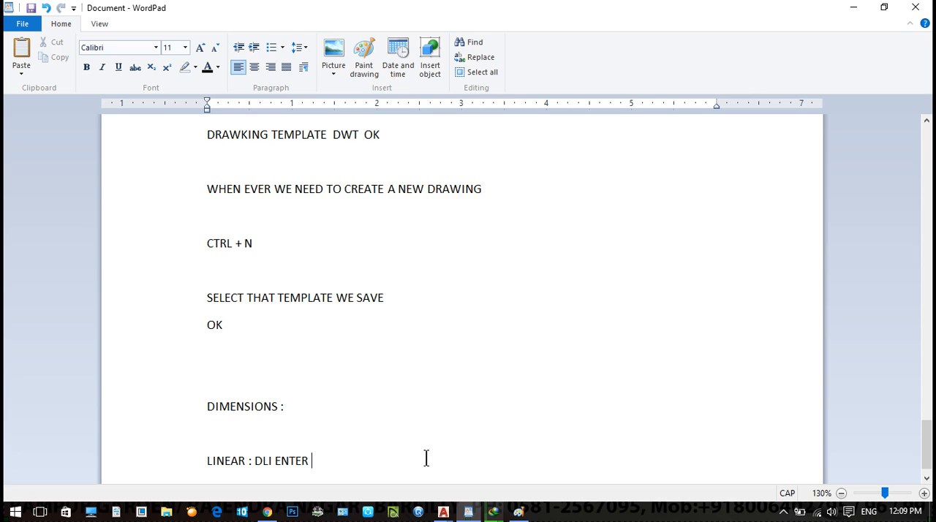
key("Return")
key("Return")
type("aLIGNE")
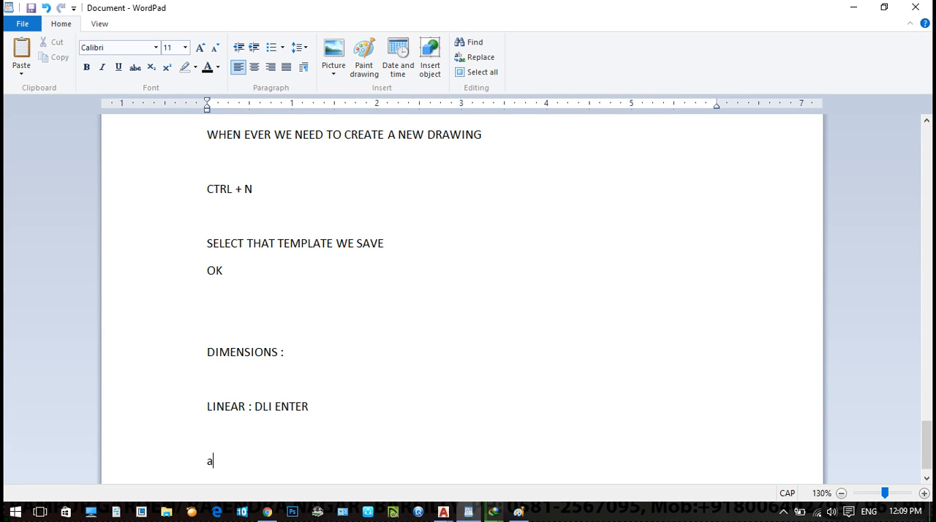
key("BackSpace")
key("BackSpace")
key("BackSpace")
key("BackSpace")
key("BackSpace")
key("BackSpace")
type("ALIGNED : DA")
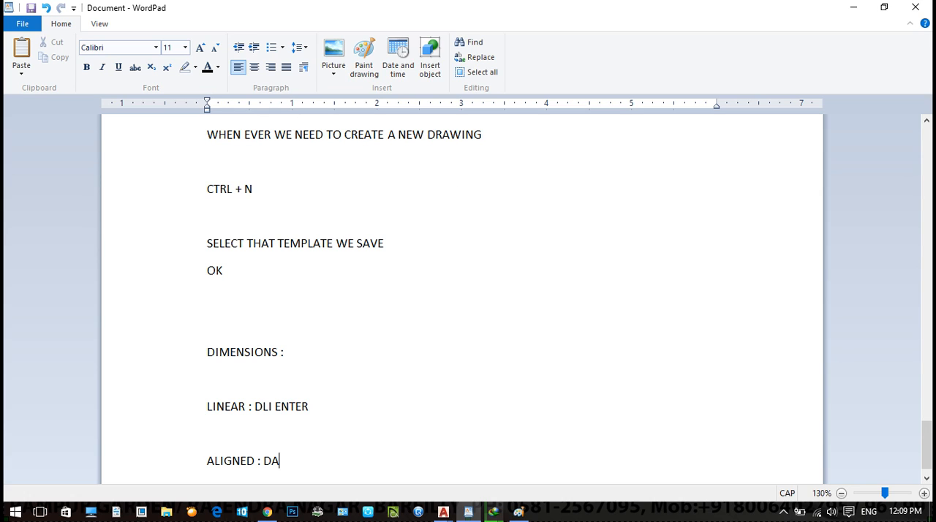
type("L ENTER")
- Switch to Drawing6.dwg in AutoCAD and add an aligned dimension parallel to the slanted line, just above it
mouse_move(444, 511)
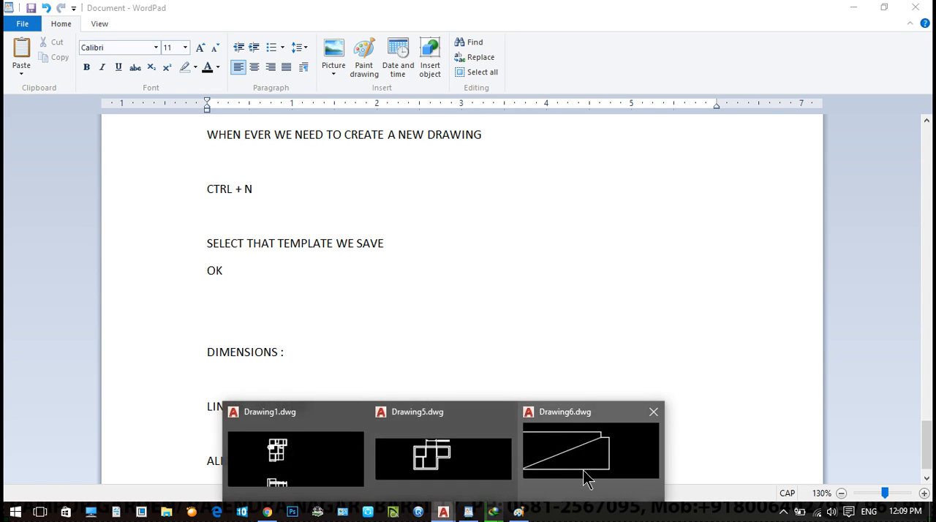
left_click(585, 479)
type("DAL")
key("Return")
key("Return")
left_click(345, 274)
left_click(251, 281)
scroll(224, 314, "up", 5)
scroll(224, 315, "up", 6)
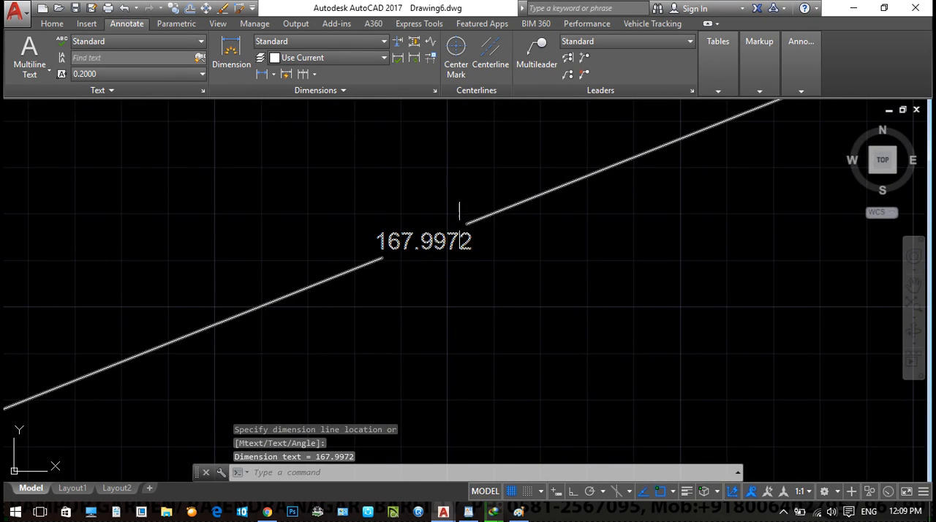
scroll(459, 211, "down", 15)
scroll(542, 324, "up", 3)
key("Escape")
key("Escape")
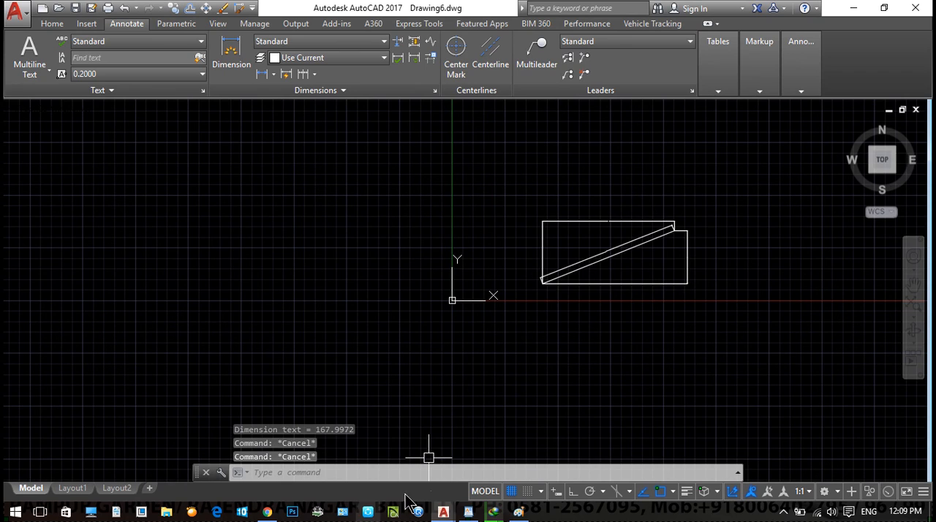
- Switch back to WordPad and write "RADIUS : DRA ENTER" under the ALIGNED line
left_click(468, 512)
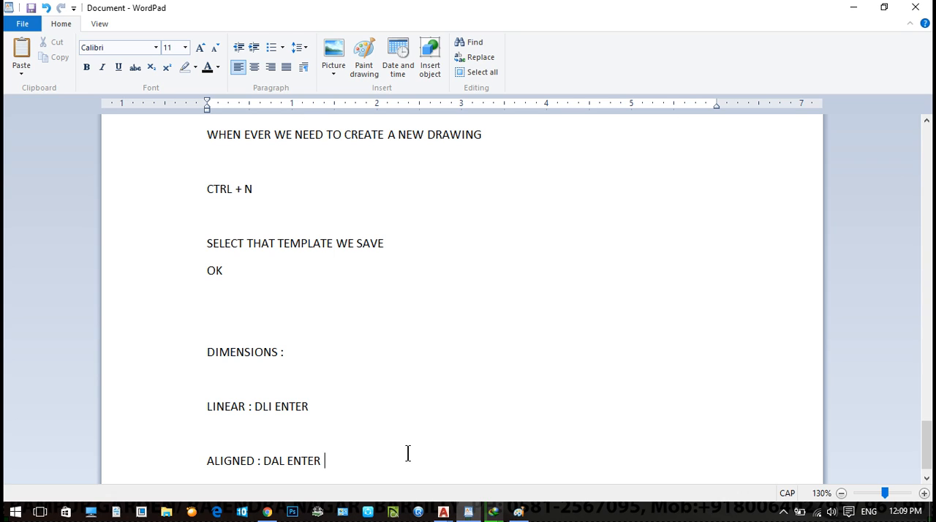
key("Return")
type("RAD")
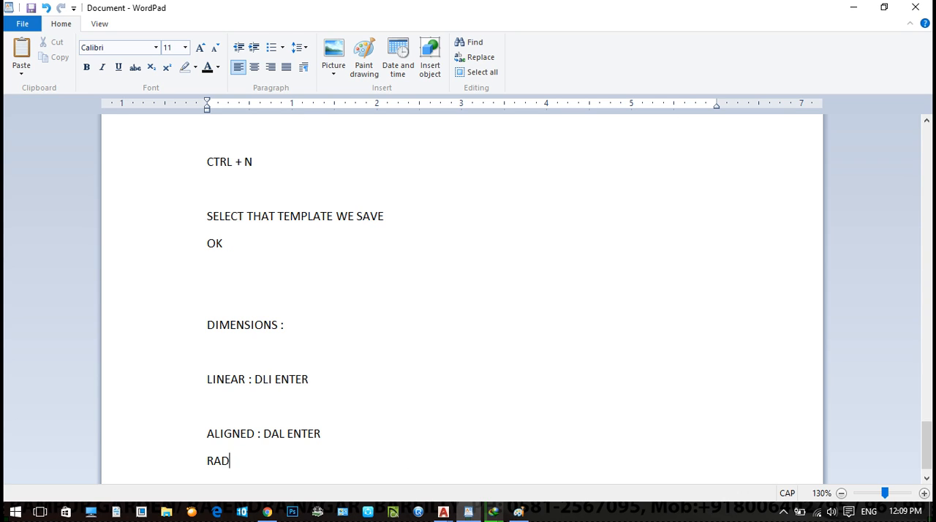
type("IUS : DRA ENNTER")
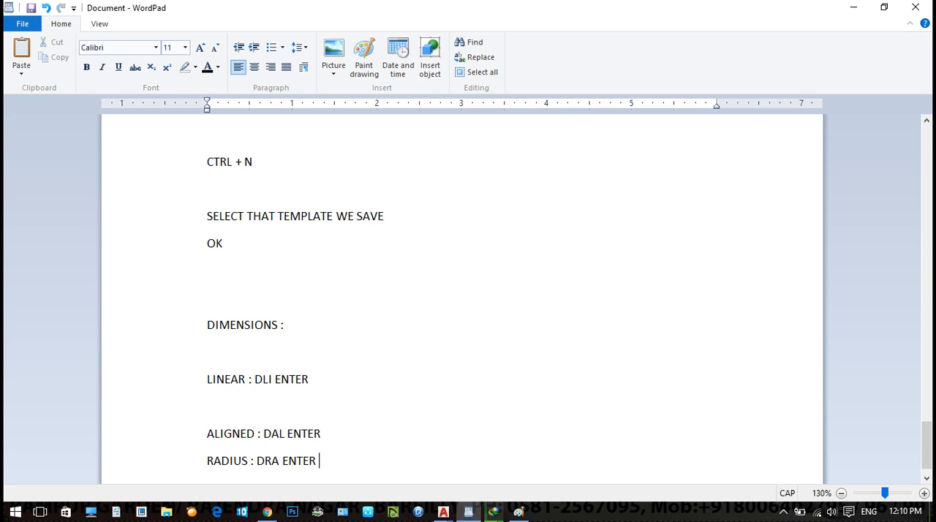
- Add the lines "DIAMETER : DDI ENTER", "ANGLE : DAN ENTER", "ARC LENGTH : DAR ENTER" and "CENTER : DCE" to the notes
key("Return")
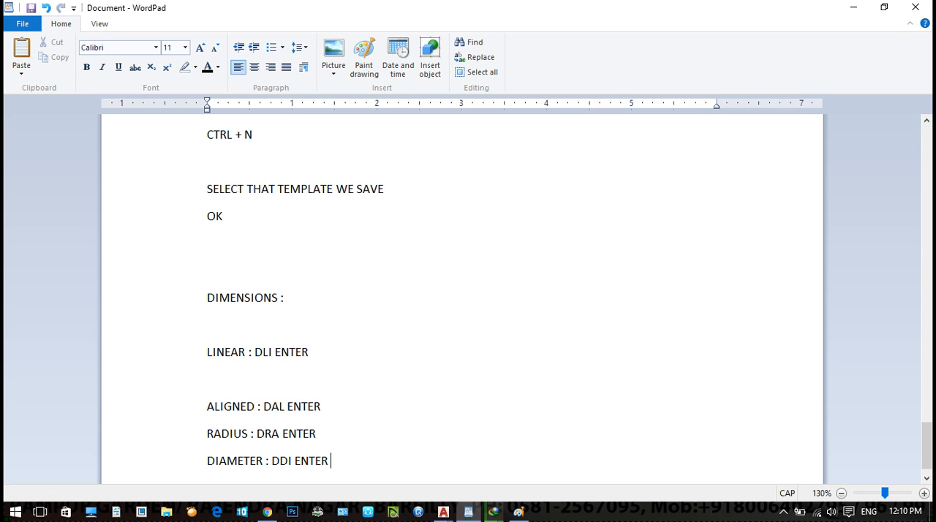
key("Return")
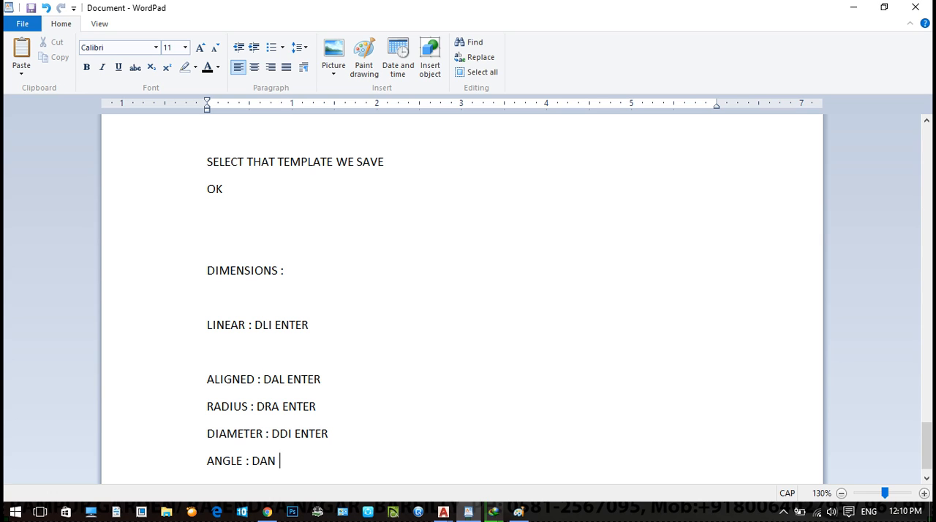
key("Return")
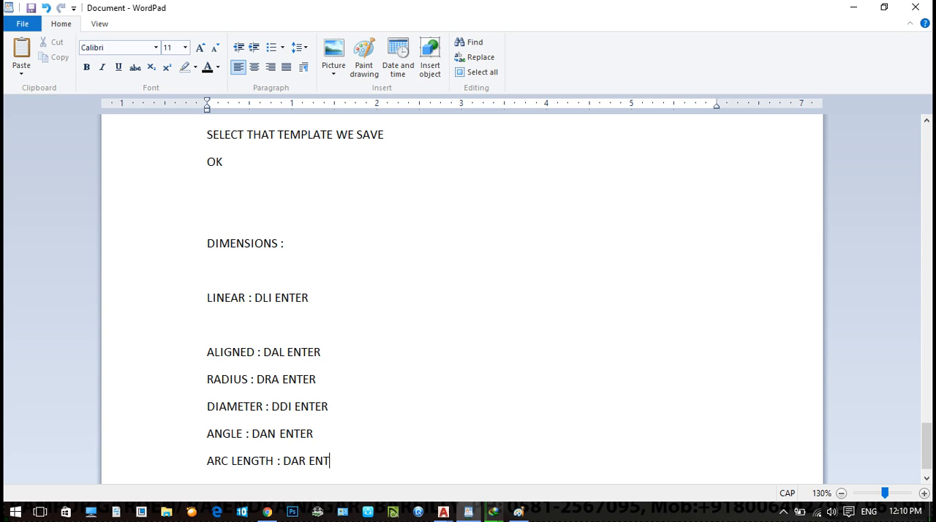
key("Return")
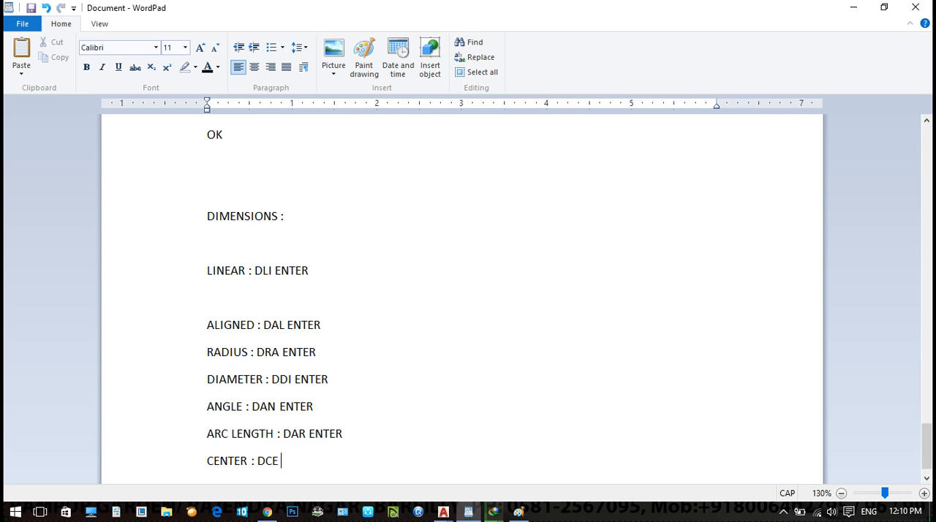
- Add the line "QUICK DIMENSION : QDIM ENTER" and remove the blank line above the ALIGNED entry
key("Return")
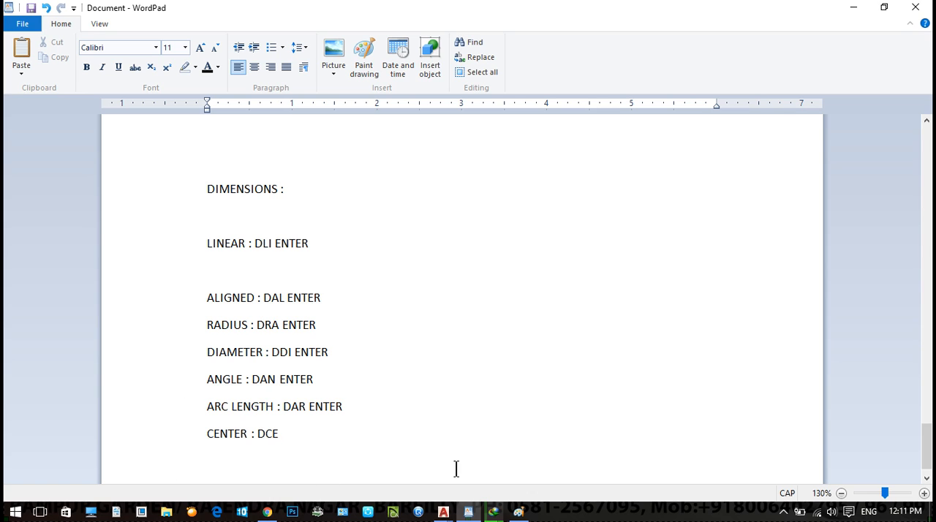
type("QDIM ENTER")
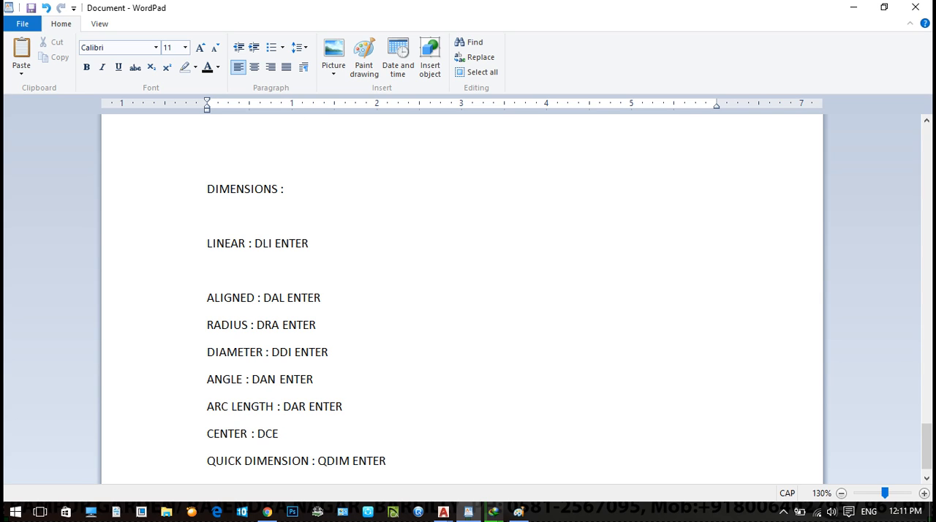
left_click(192, 276)
key("Delete")
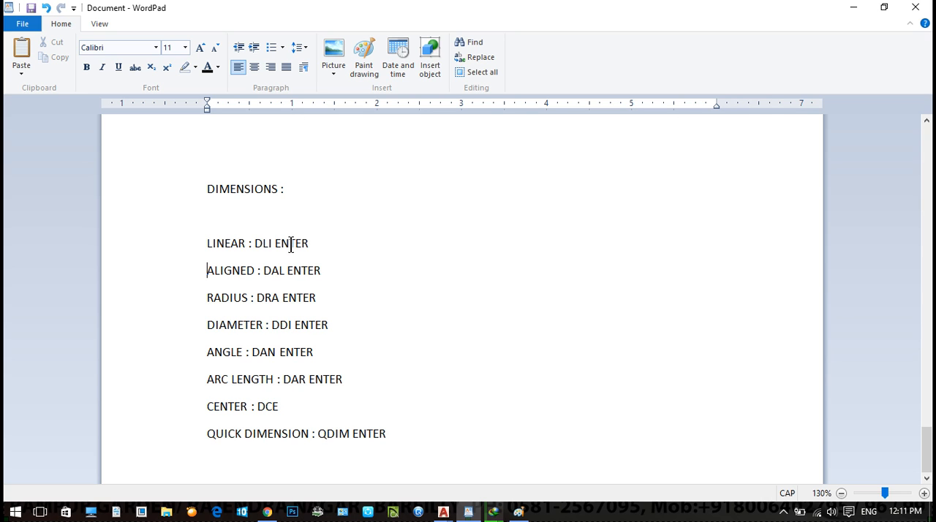
- Return to AutoCAD, erase the slanted line and its dimensions in Drawing6.dwg, and close that drawing
left_click(857, 8)
middle_click_drag(631, 314, 514, 307)
scroll(541, 294, "down", 2)
key("ctrl+s")
key("Escape")
key("Escape")
left_click(590, 319)
left_click(341, 176)
type("e")
key("Return")
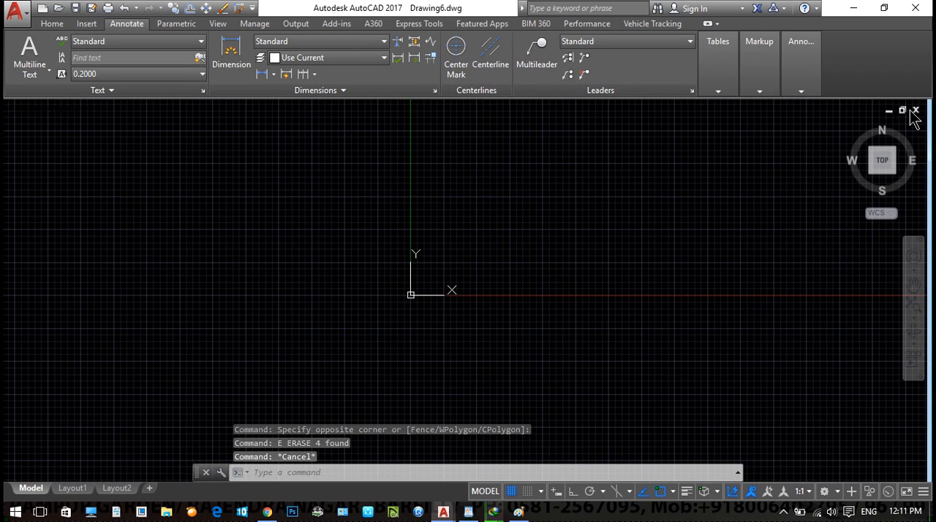
left_click(915, 110)
left_click(485, 293)
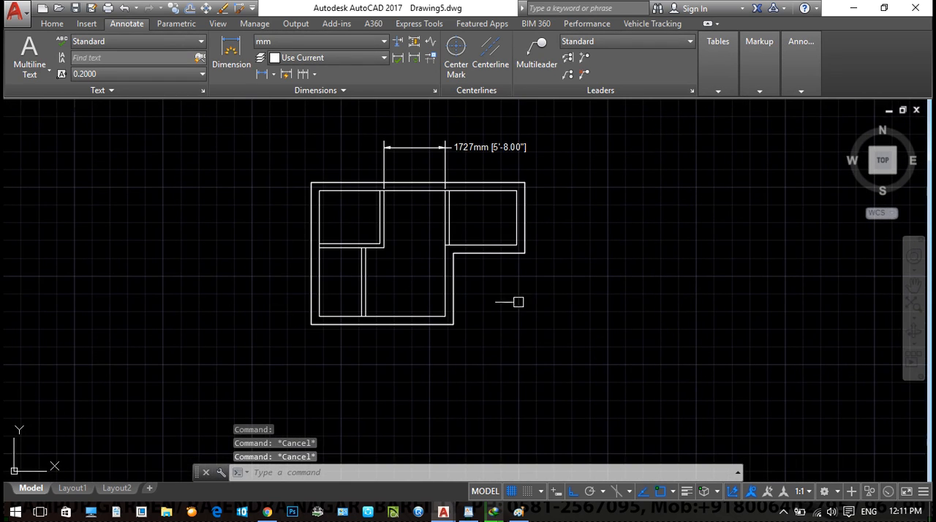
- Apply Quick Dimension to the whole floor plan in Drawing5.dwg, placing the continuous horizontal dimensions below it
type("qdim")
key("Return")
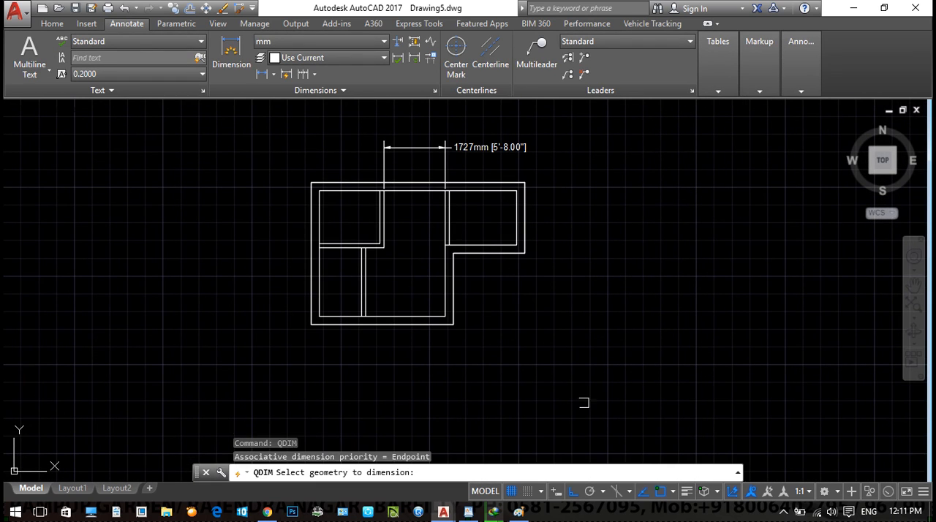
left_click(592, 402)
left_click(188, 230)
key("Return")
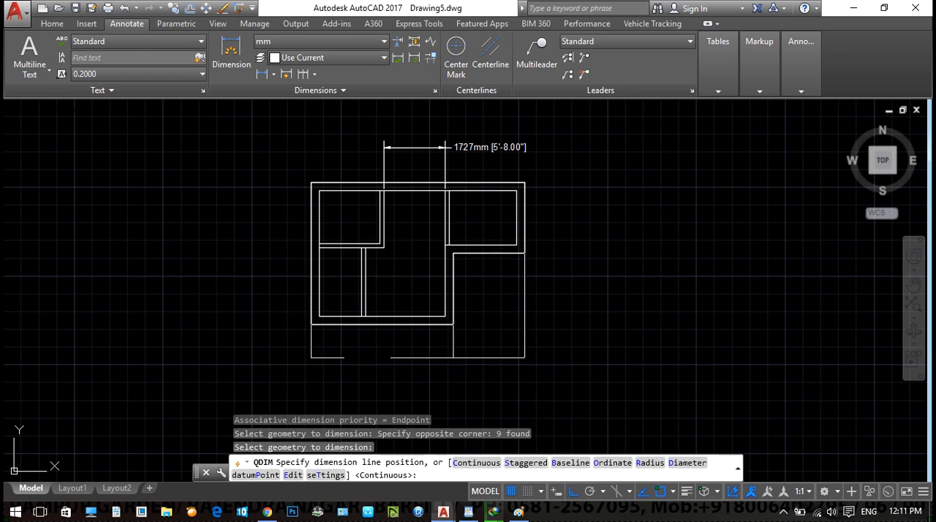
scroll(475, 325, "up", 3)
scroll(479, 323, "down", 1)
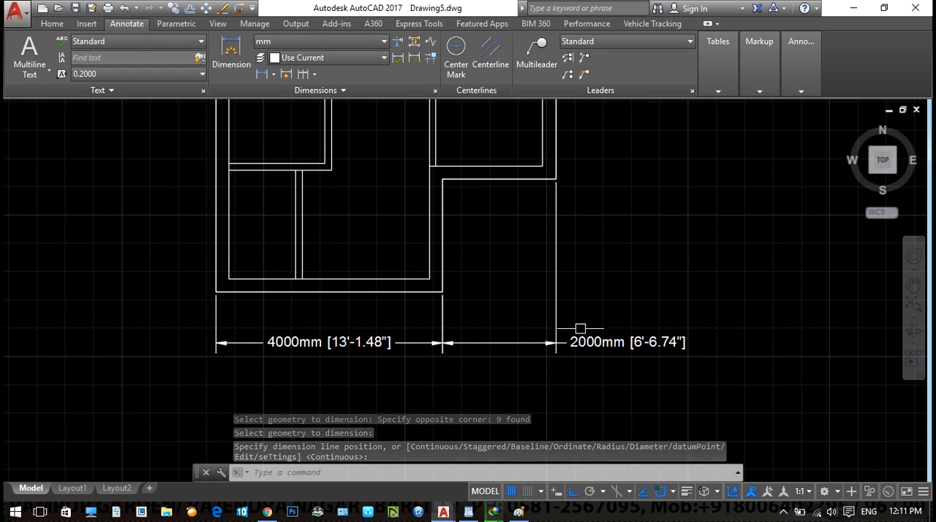
key("Escape")
scroll(574, 328, "down", 2)
left_click(680, 376)
left_click(248, 159)
type("4")
key("Return")
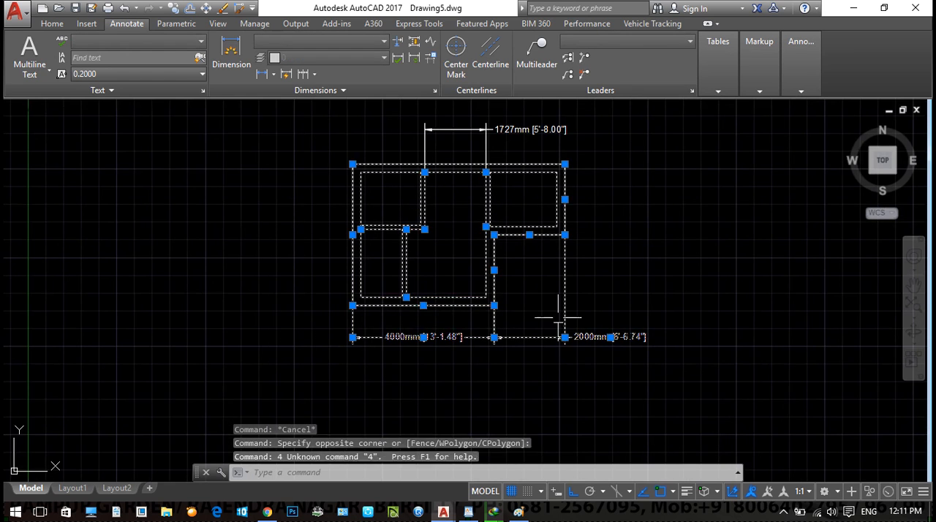
key("Escape")
key("Escape")
- Run Quick Dimension on the two dimensions below the plan and place them on the lowest outer wall line
left_click(643, 368)
left_click(289, 323)
key("Return")
left_click(428, 305)
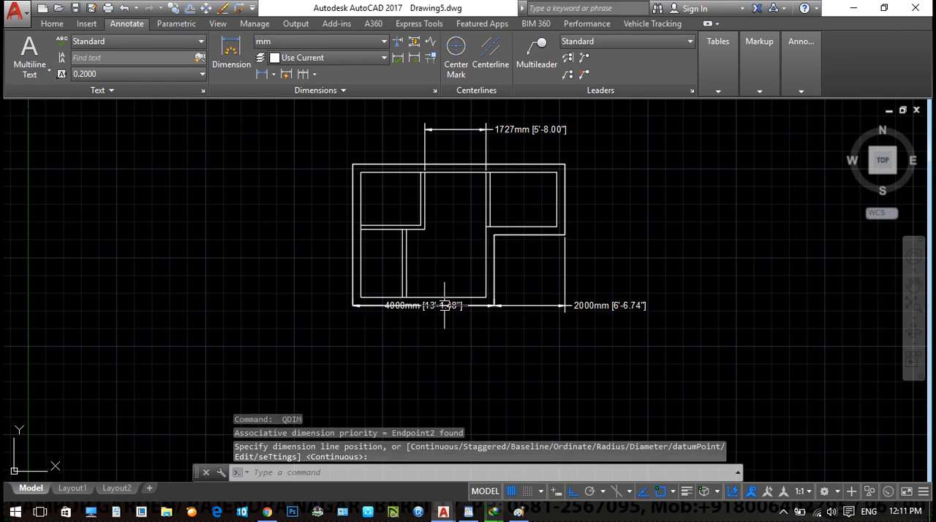
key("Escape")
key("Escape")
left_click(614, 336)
left_click(490, 232)
key("Return")
key("Escape")
- Erase the 2000 mm and 4000 mm dimensions along the floor plan's lowest wall
scroll(585, 313, "up", 2)
left_click(660, 317)
left_click(531, 259)
type("E")
key("Return")
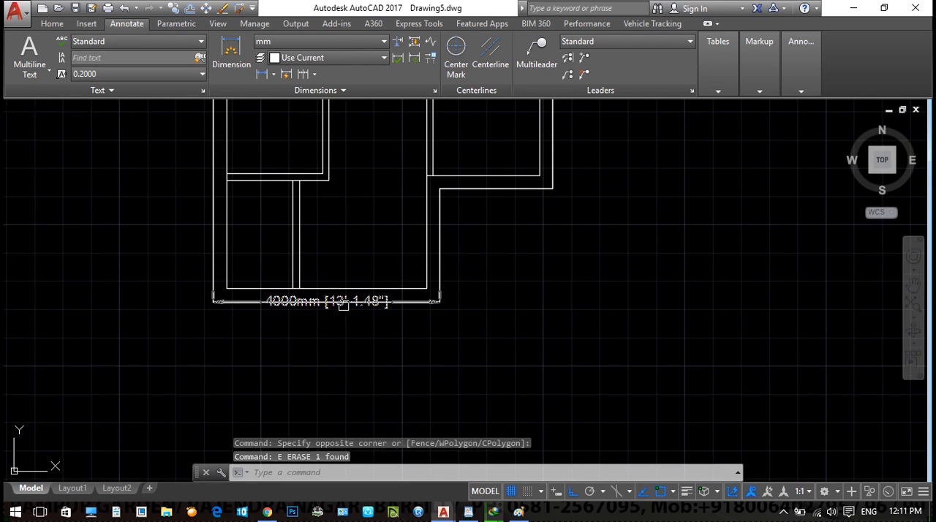
left_click(333, 301)
key("Delete")
scroll(416, 305, "down", 2)
left_click(556, 323)
left_click(167, 187)
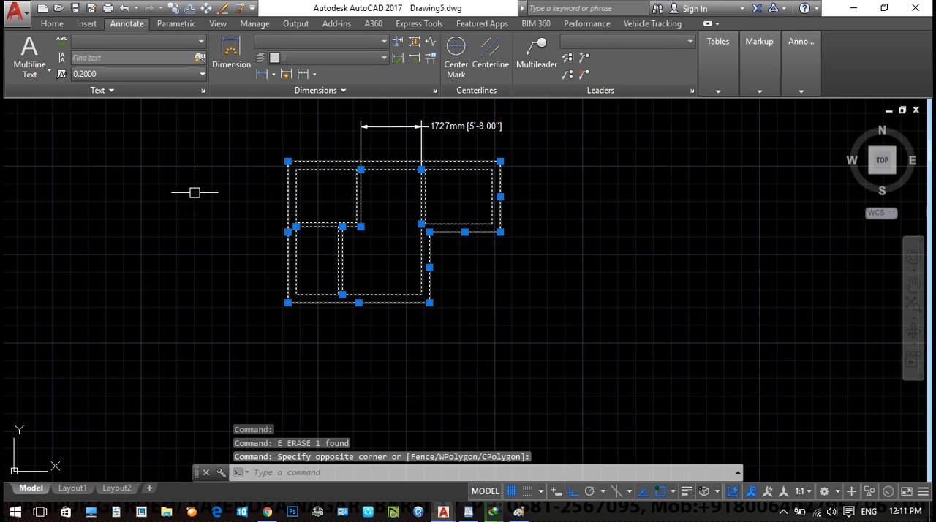
key("Escape")
key("Escape")
key("Escape")
- Apply Quick Dimension to the vertical wall lines crossing the plan's upper rooms, placing the chain below the plan
type("QDIM")
key("Return")
left_click(600, 192)
left_click(244, 202)
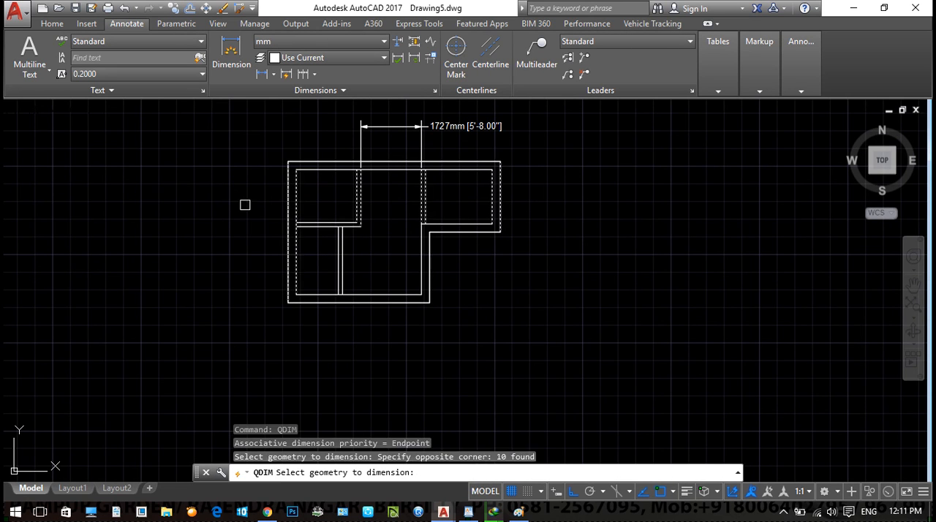
key("Return")
left_click(393, 347)
scroll(356, 344, "up", 5)
middle_click_drag(247, 350, 251, 324)
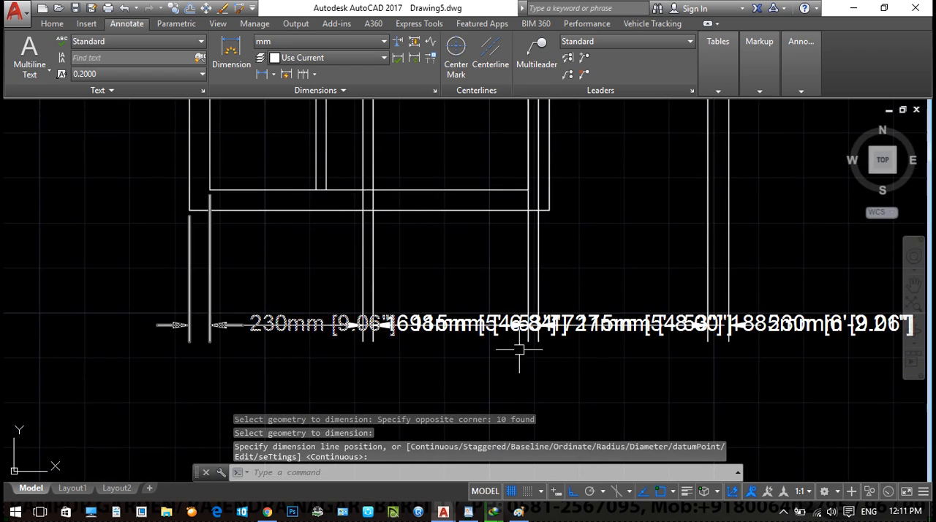
middle_click_drag(441, 330, 396, 319)
- Undo the quick dimension chain below the floor plan
key("ctrl+z")
key("ctrl+z")
key("ctrl+z")
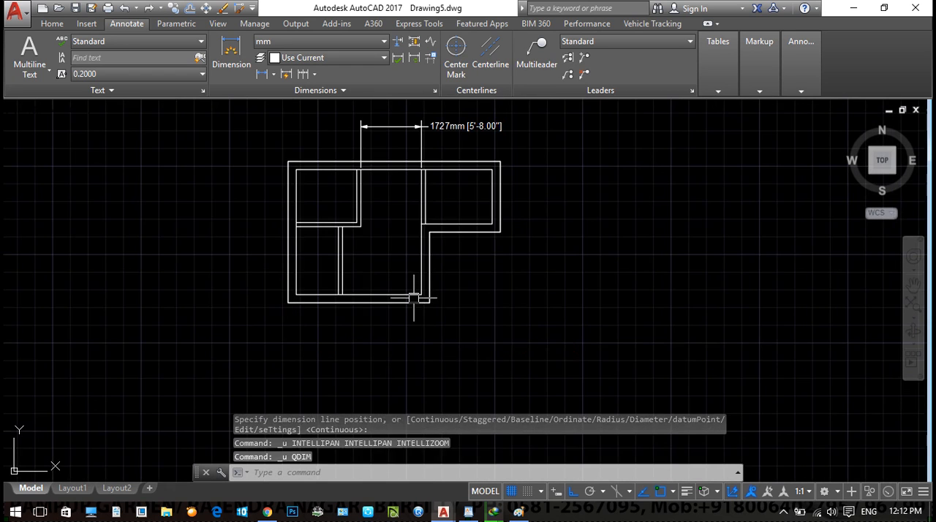
scroll(370, 282, "down", 2)
key("Escape")
key("Escape")
- Explode the objects crossing the middle of the separate square figure divided by horizontal and vertical lines
scroll(398, 319, "down", 3)
scroll(389, 315, "up", 5)
scroll(360, 256, "down", 3)
left_click(363, 230)
left_click(271, 317)
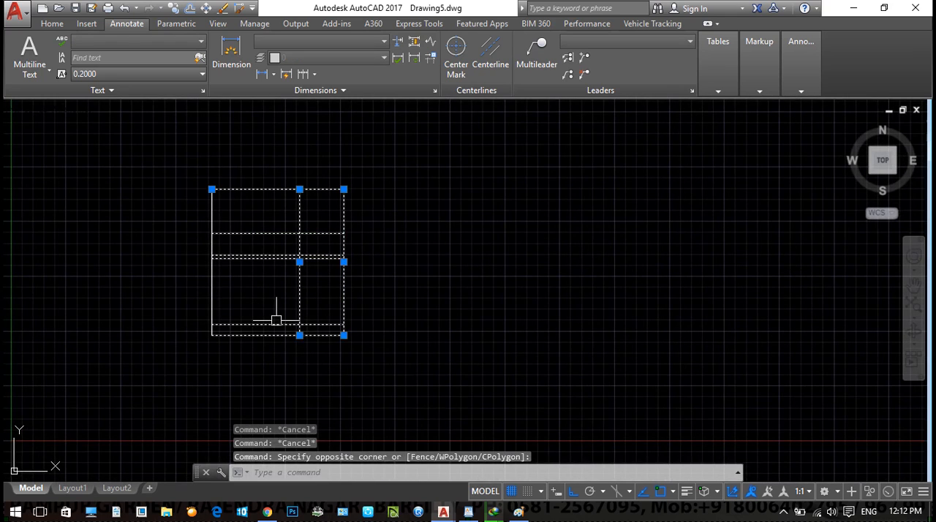
type("x")
key("Return")
- Apply Quick Dimension to the divided square figure's horizontal lines at its base and middle plus its upper edge, placing the chain beside its right edge
type("qdim")
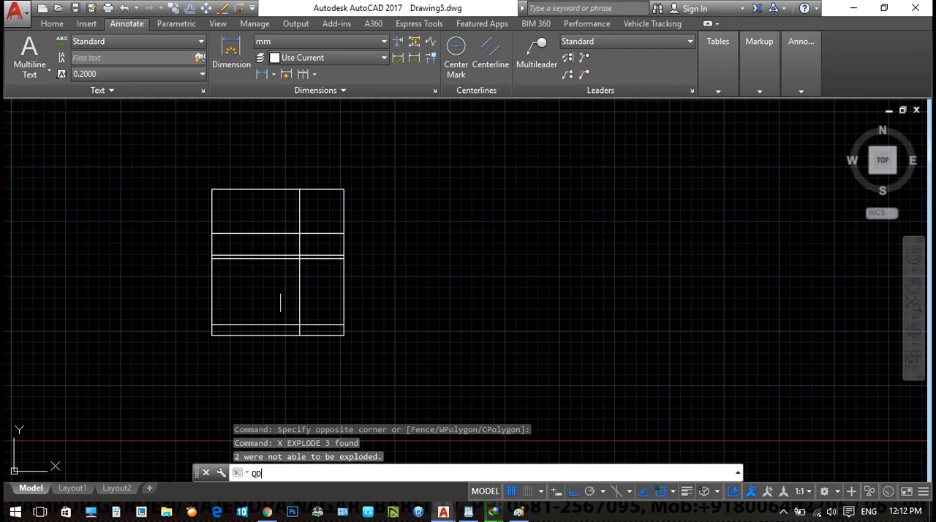
key("Return")
left_click(324, 335)
left_click(324, 324)
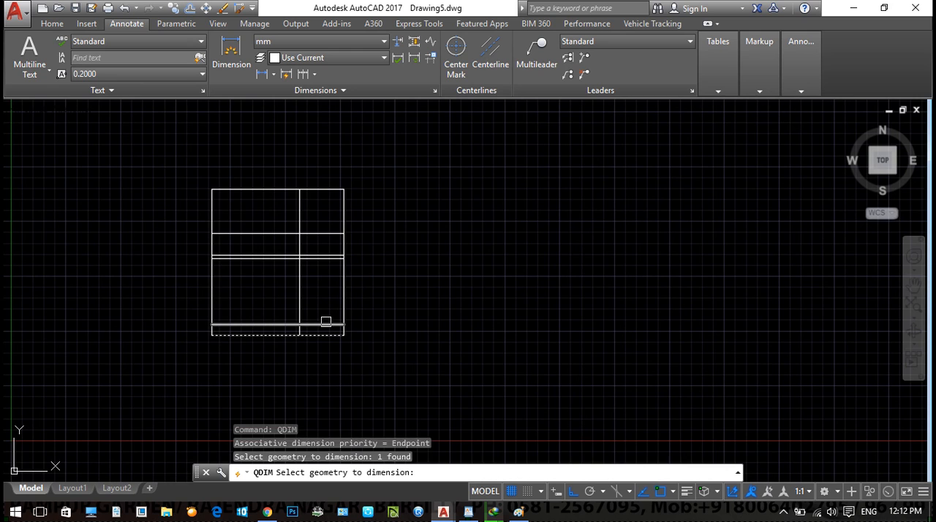
scroll(333, 258, "up", 4)
left_click(333, 247)
left_click(315, 241)
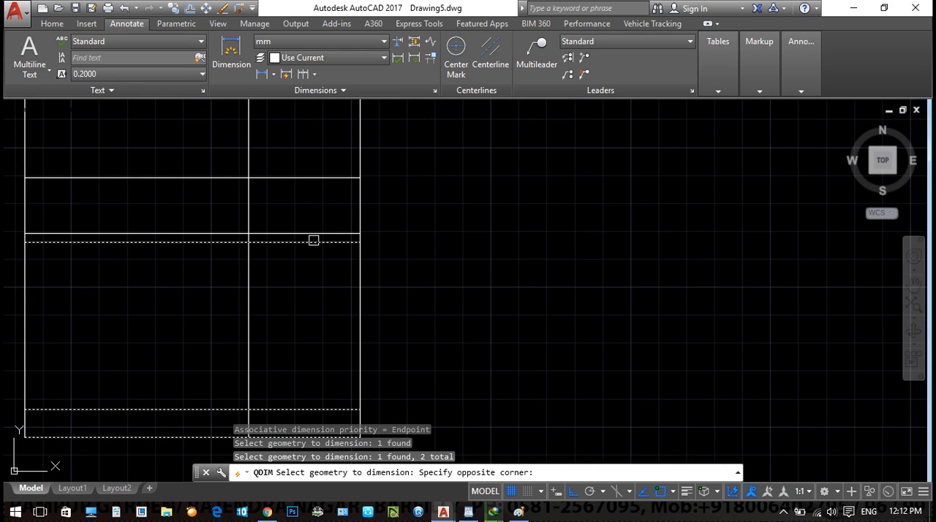
middle_click_drag(326, 184, 361, 290)
scroll(362, 278, "down", 2)
left_click(360, 210)
key("Return")
middle_click_drag(438, 349, 450, 253)
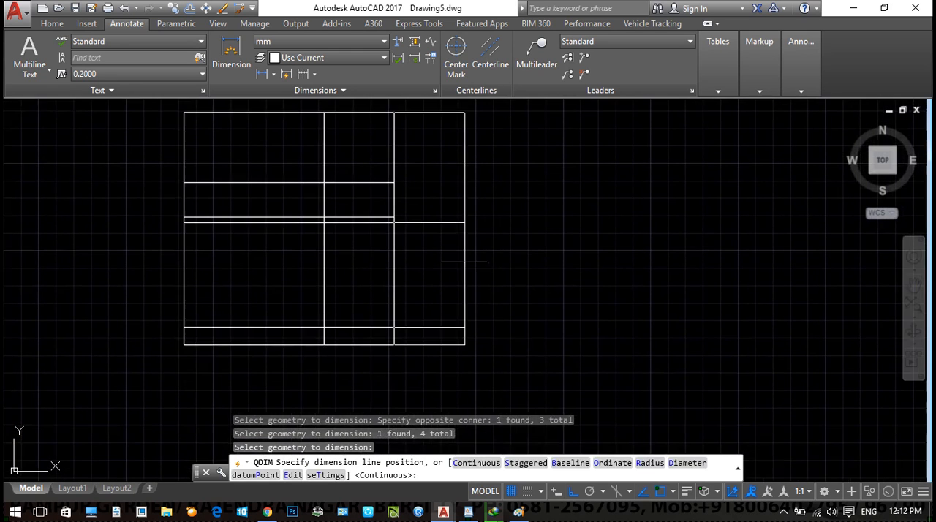
left_click(449, 273)
scroll(445, 281, "up", 6)
middle_click_drag(579, 366, 570, 381)
scroll(469, 275, "down", 4)
middle_click_drag(485, 333, 487, 339)
middle_click_drag(497, 152, 487, 281)
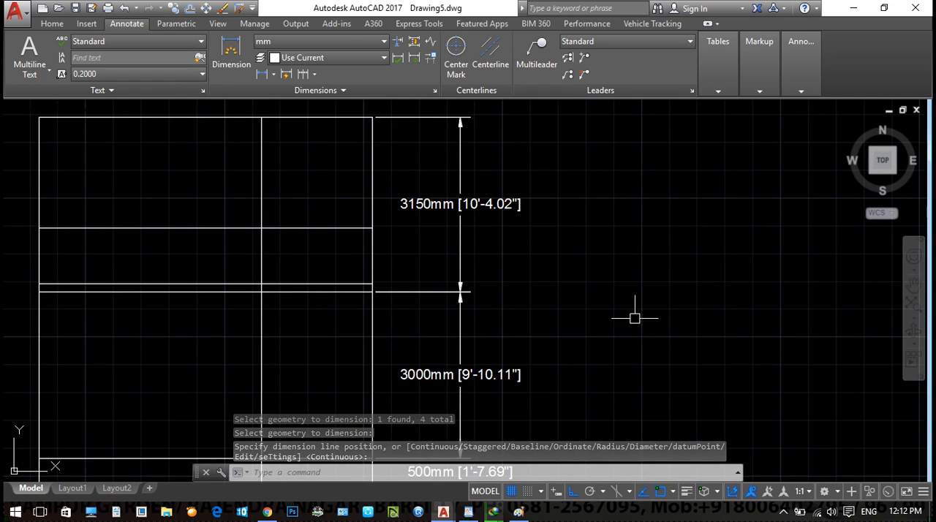
- Draw a circle with a radius of about 1356 mm to the right of the square figure's dimension chain
middle_click_drag(635, 318, 529, 299)
type("c")
key("Return")
left_click(577, 225)
left_click(626, 283)
middle_click_drag(651, 316, 636, 335)
- Add a radius dimension to the circle, placing its text outside the lower right of the circle
type("dra")
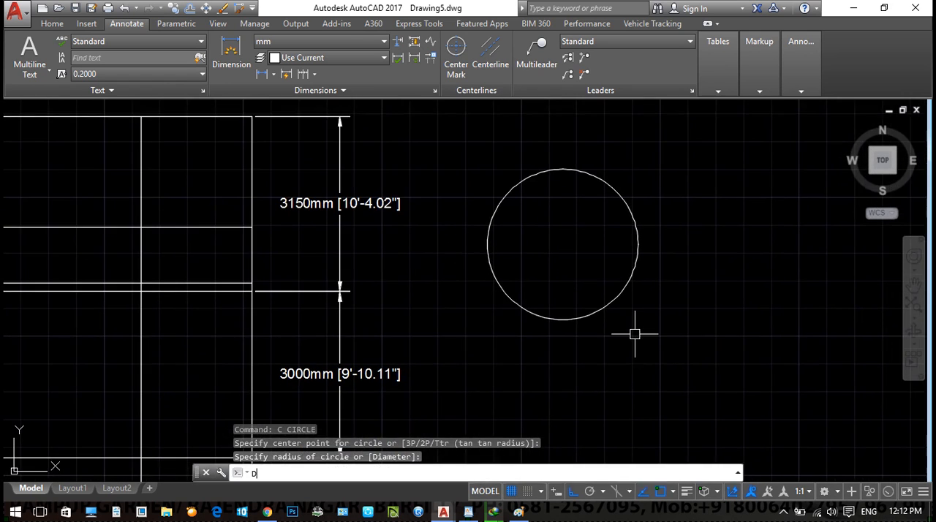
key("Return")
left_click(622, 294)
scroll(694, 318, "up", 4)
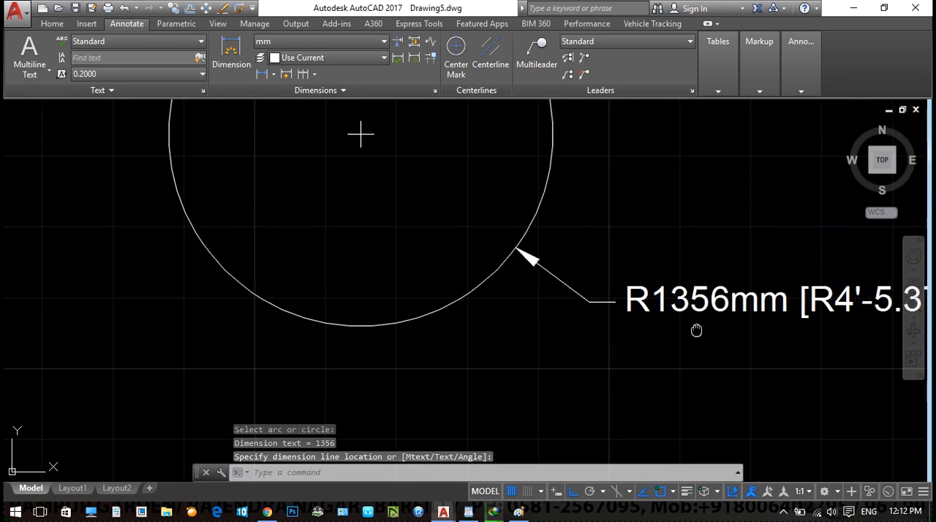
middle_click_drag(696, 328, 614, 339)
scroll(483, 183, "down", 6)
- Draw a second circle about 2433 mm in diameter below and to the right of the radius-dimensioned circle
left_click(491, 209)
type("c")
key("Return")
left_click(575, 295)
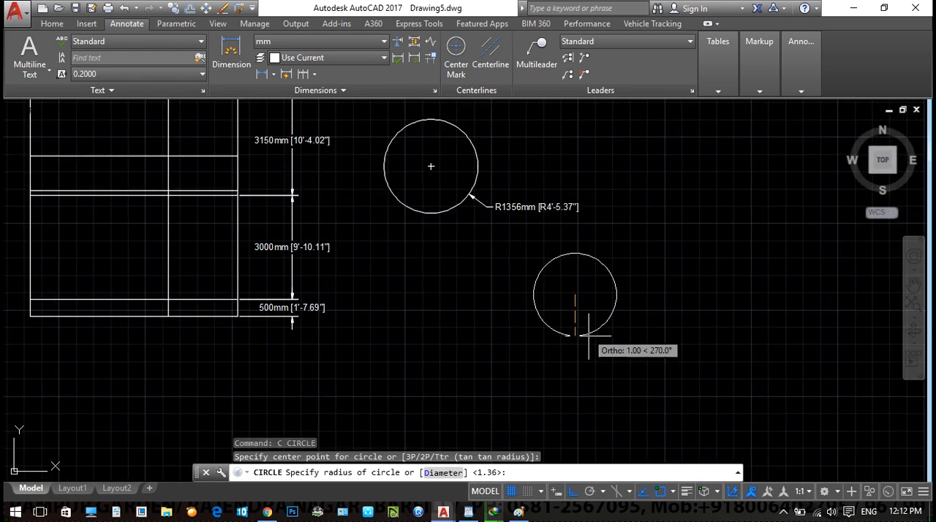
left_click(602, 334)
- Add a diameter dimension to the second circle, placing its text outside the lower right of the circle
type("ddi")
key("Return")
left_click(603, 330)
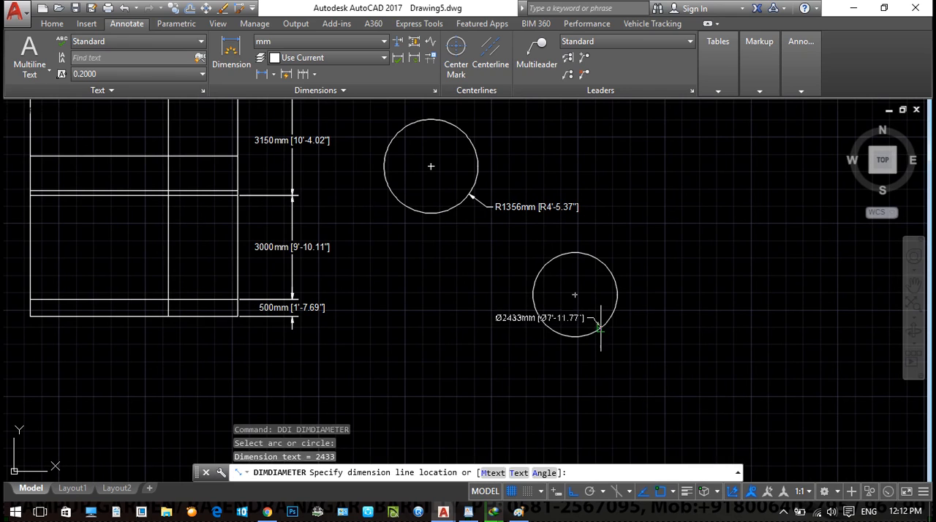
left_click(624, 344)
scroll(624, 344, "up", 4)
middle_click_drag(627, 351, 505, 313)
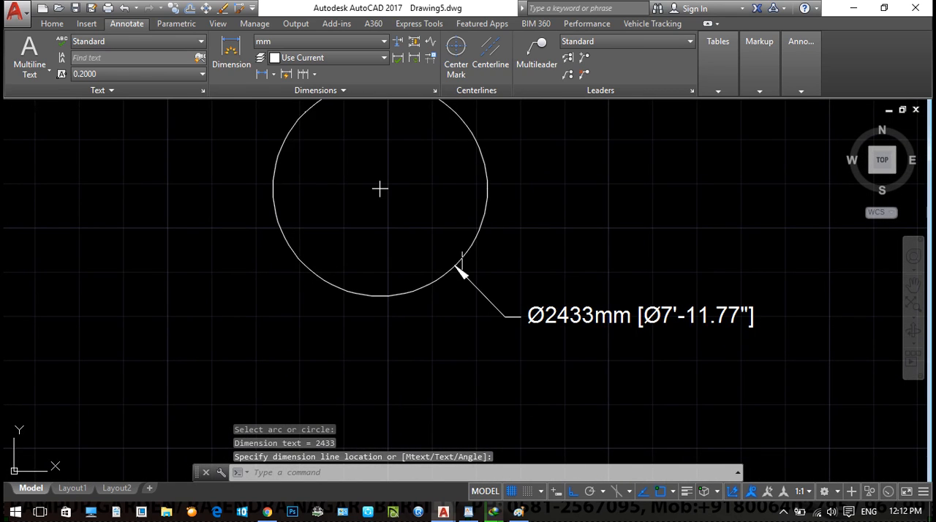
scroll(587, 302, "down", 4)
- Draw an upward-bulging three-point arc about 4352 mm long above and to the right of the two circles
middle_click_drag(587, 302, 459, 394)
type("a")
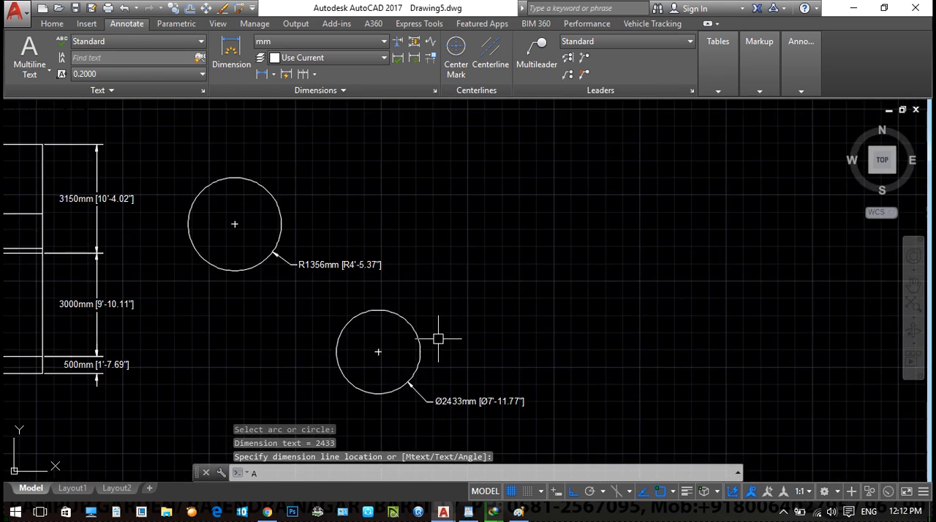
key("Return")
left_click(412, 186)
left_click(469, 160)
left_click(543, 197)
- Add an angular dimension to the arc, placing it just outside the curve
type("dan")
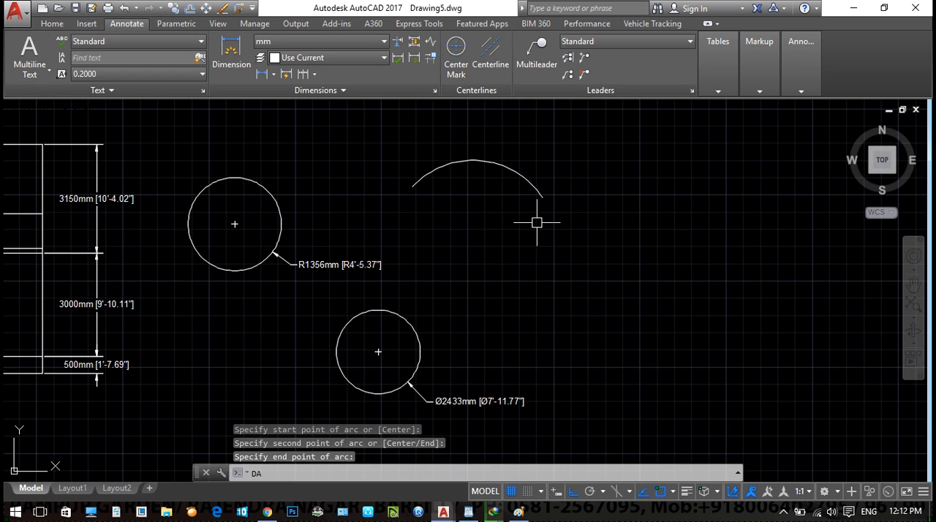
key("Return")
left_click(491, 167)
scroll(487, 151, "up", 3)
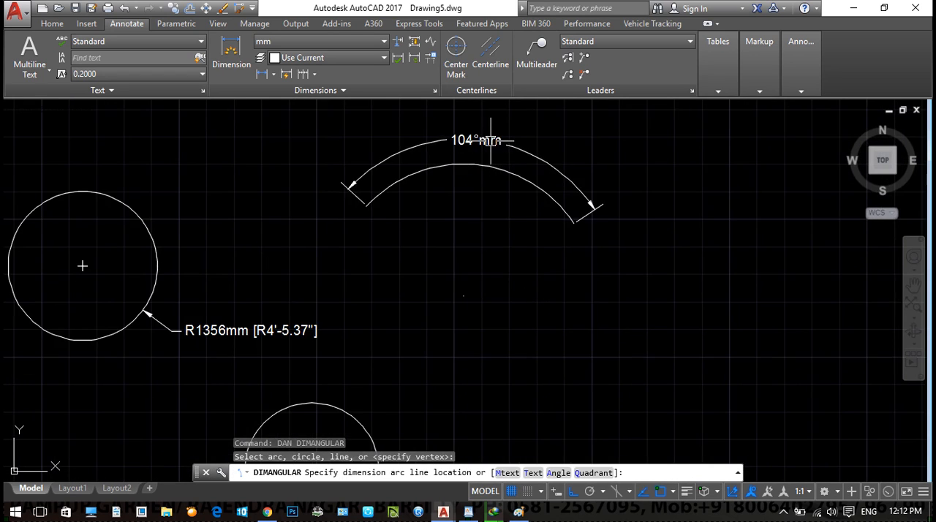
left_click(543, 168)
scroll(543, 168, "up", 4)
scroll(417, 175, "down", 5)
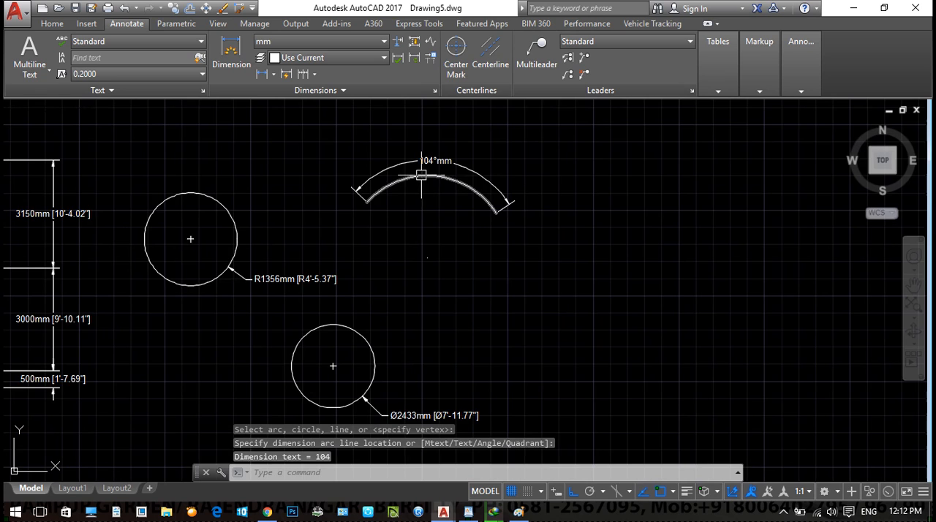
- Add an arc length dimension to the arc, placing it on the inner side of the curve
type("DAR")
key("Return")
left_click(422, 175)
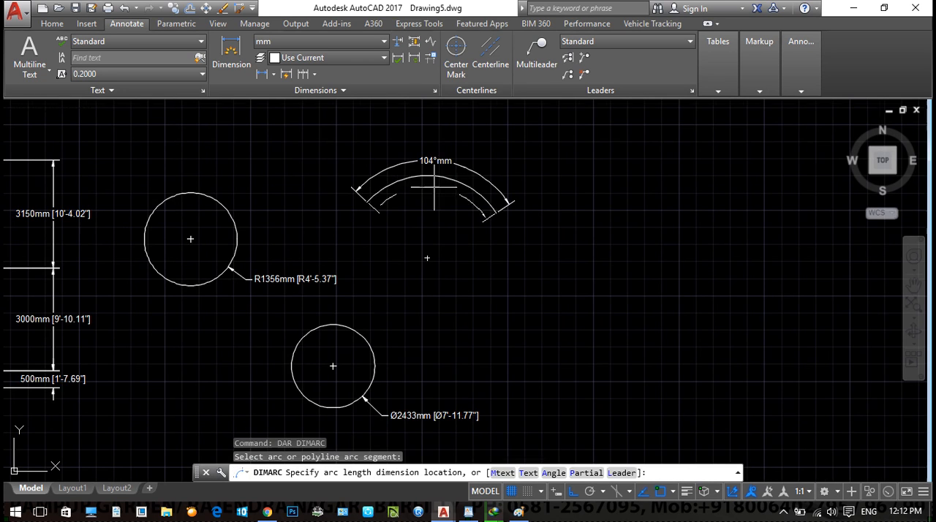
scroll(439, 197, "up", 4)
left_click(364, 210)
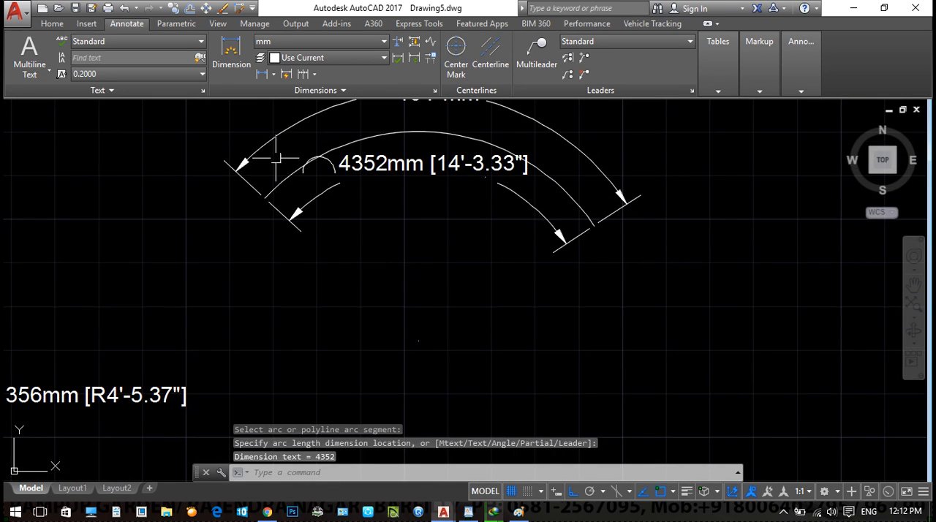
scroll(323, 260, "down", 5)
- Add an angular dimension between the square figure's left edge and the upper of its two closely spaced horizontal lines, placing it inside their corner
middle_click_drag(324, 260, 505, 256)
middle_click_drag(97, 232, 294, 282)
scroll(220, 269, "up", 3)
key("Escape")
key("Escape")
type("dan")
key("Return")
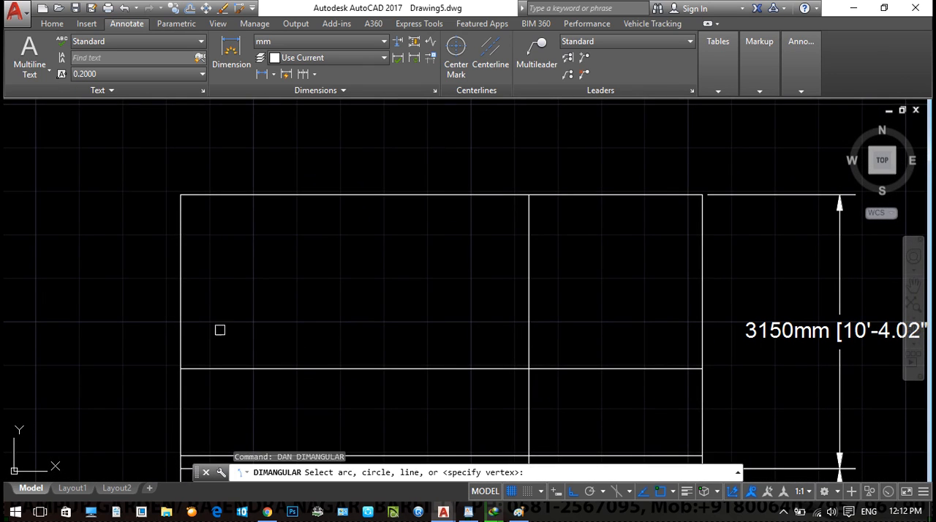
middle_click_drag(219, 329, 245, 220)
left_click(243, 345)
left_click(204, 308)
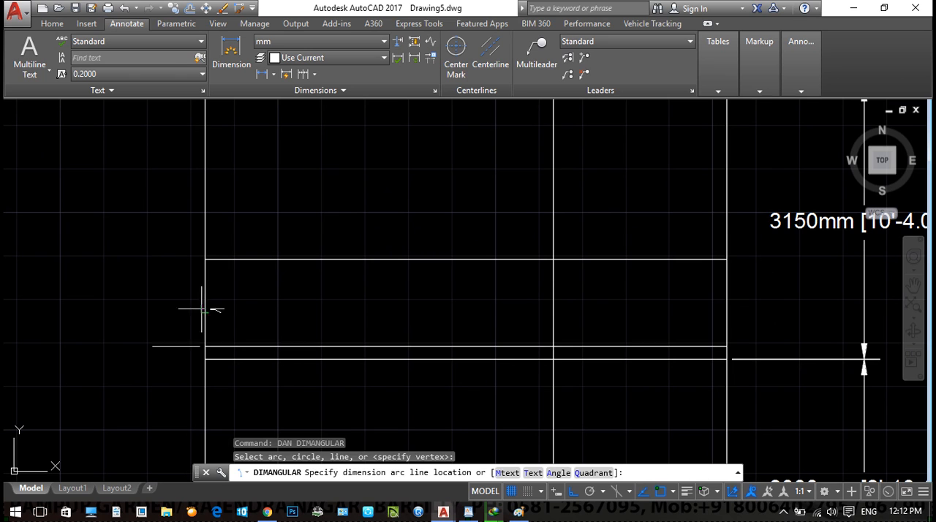
left_click(261, 316)
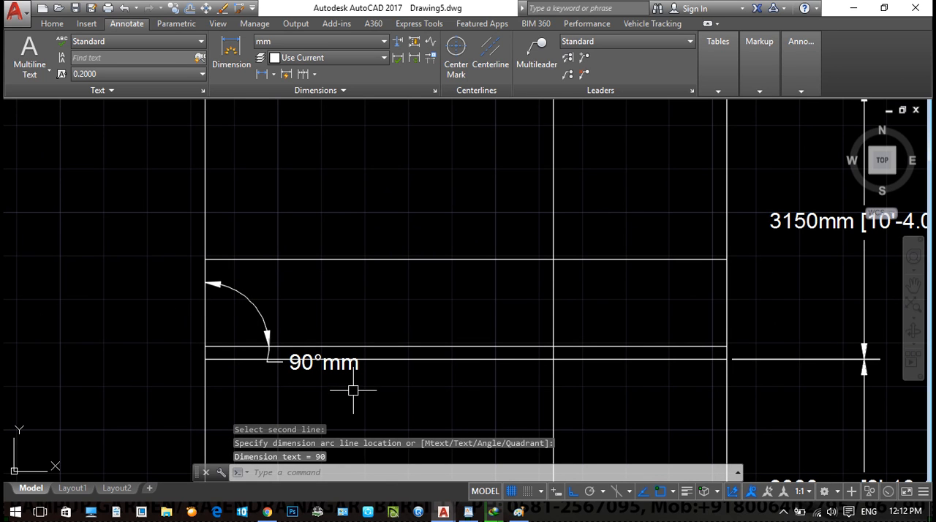
scroll(356, 387, "down", 4)
key("Escape")
key("Escape")
key("Escape")
- Place an aligned dimension diagonally from the lower-left to the upper-right inner corner of the floor plan's upper-right room
mouse_move(427, 335)
middle_mouse_down()
mouse_move(253, 334)
mouse_move(210, 346)
middle_mouse_up()
scroll(227, 313, "down", 4)
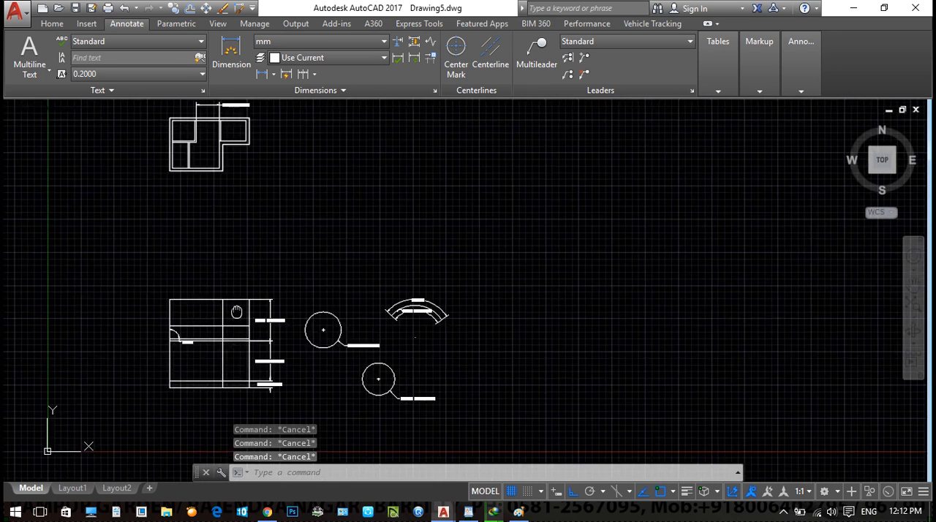
middle_click_drag(236, 313, 218, 337)
scroll(290, 238, "up", 2)
middle_click_drag(271, 303, 330, 280)
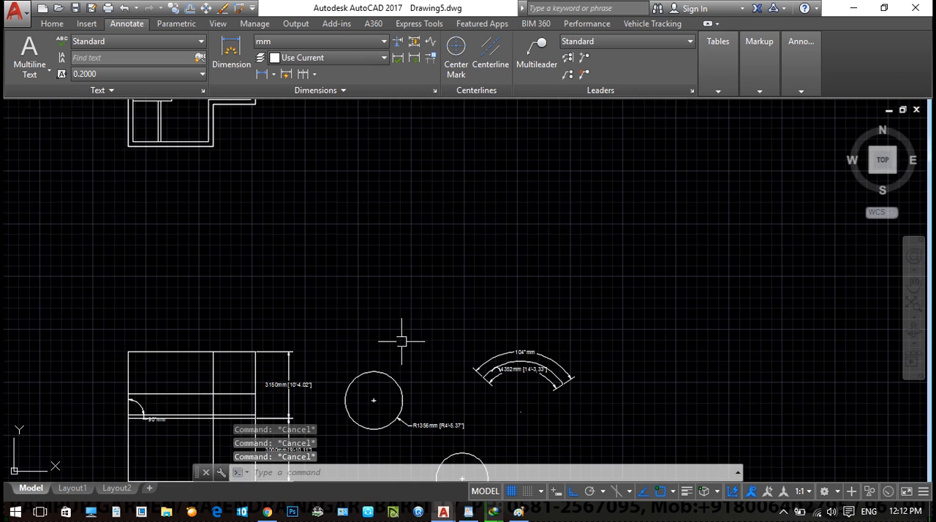
middle_click_drag(394, 316, 327, 320)
middle_click_drag(183, 219, 213, 270)
scroll(160, 184, "up", 4)
middle_click_drag(160, 183, 264, 314)
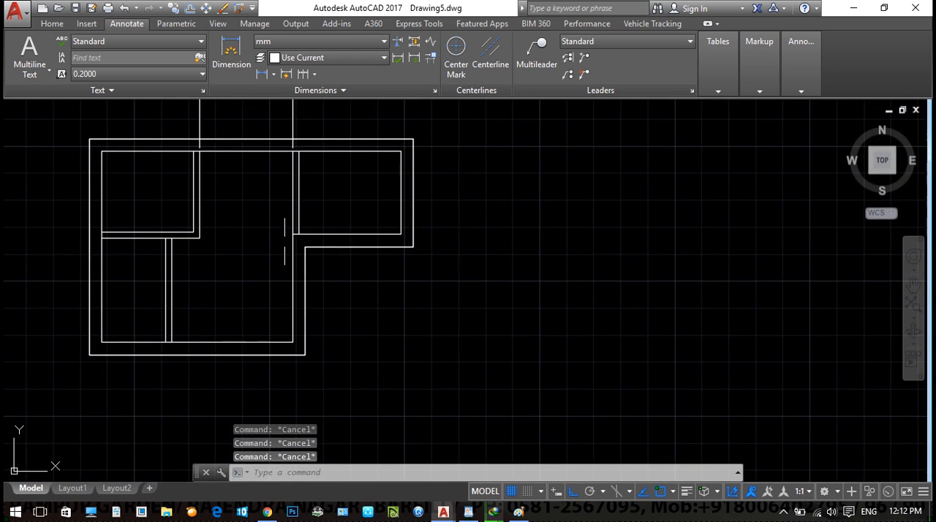
type("DAL")
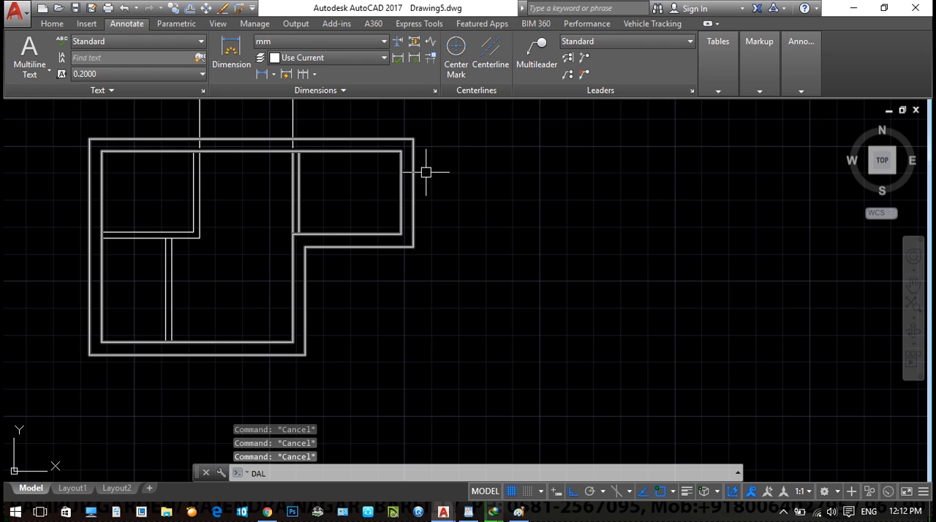
key("Return")
left_click(300, 233)
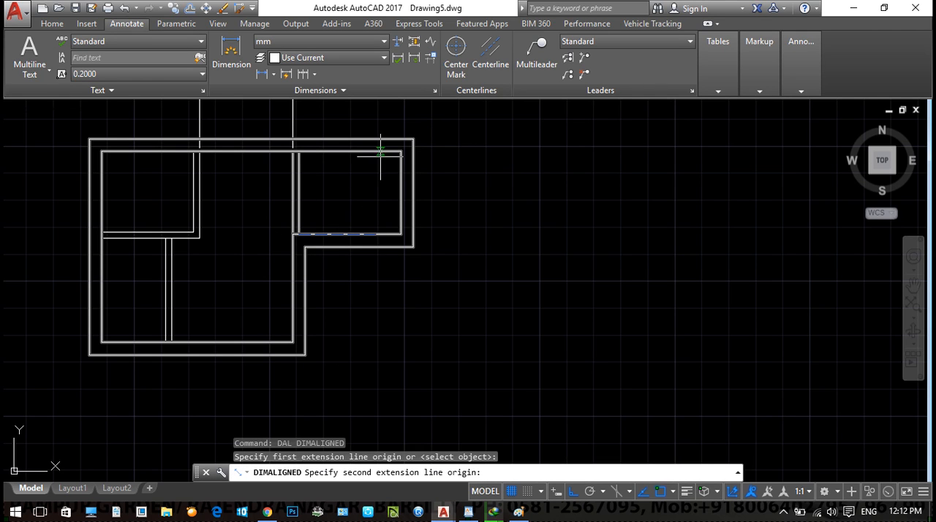
left_click(402, 152)
scroll(371, 183, "up", 2)
scroll(369, 176, "up", 1)
left_click(359, 177)
- Erase the diagonal aligned dimension in the floor plan's upper-right room
left_click(288, 185)
key("Delete")
key("Escape")
key("Escape")
- Try a linear dimension between the opposite inner corners of the upper-right room, moving the dimension line beside and below the room
type("DLI")
key("Return")
left_click(185, 312)
middle_click_drag(343, 181, 287, 271)
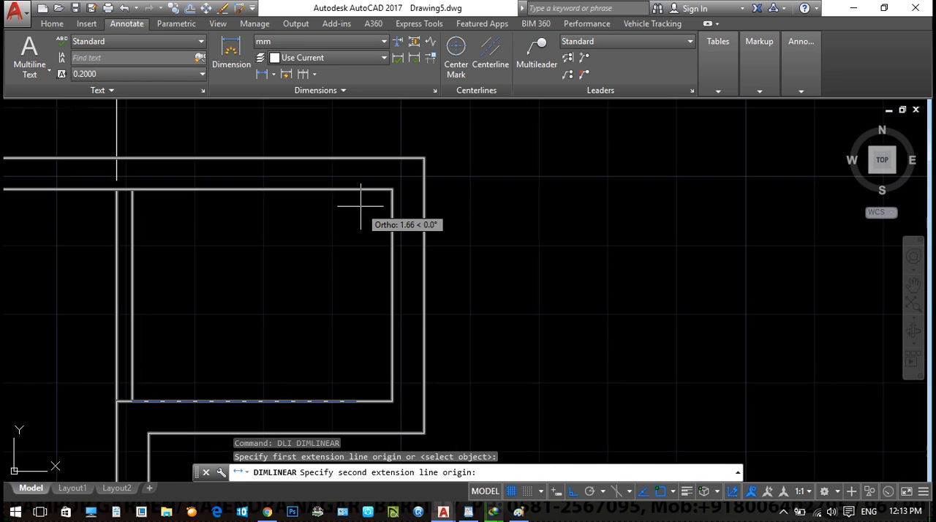
left_click(393, 190)
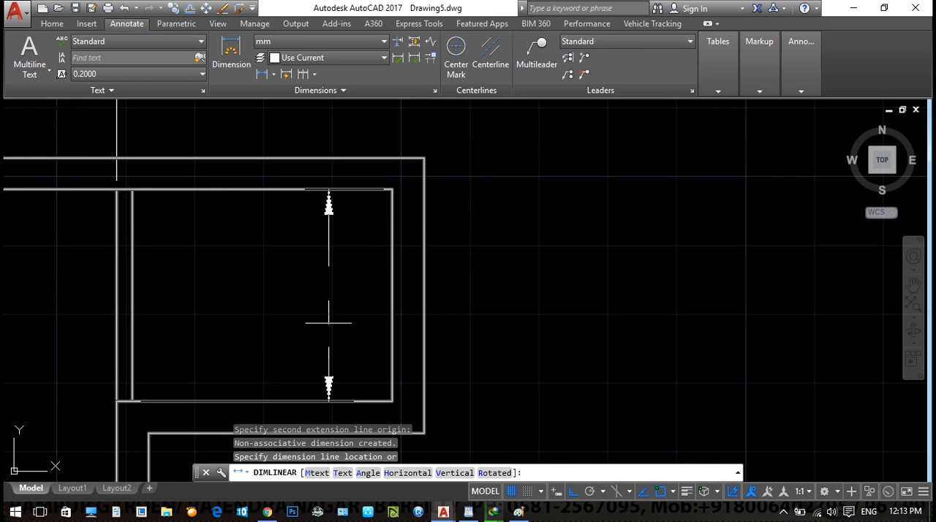
middle_click_drag(334, 458, 355, 330)
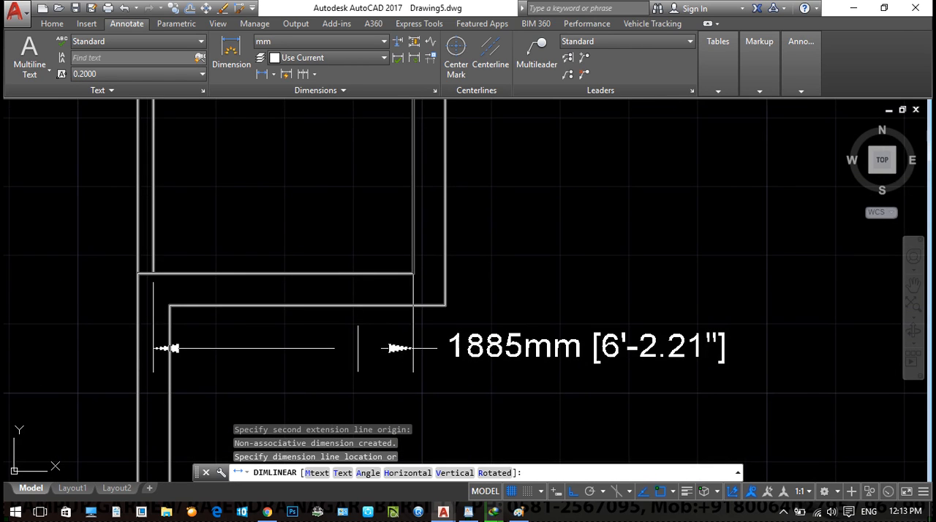
key("Escape")
- Erase the remaining linear dimension above the floor plan's middle section
scroll(368, 330, "down", 2)
scroll(383, 312, "down", 4)
left_click(418, 209)
left_click(297, 211)
type("e")
key("Return")
key("Escape")
key("Escape")
middle_click_drag(446, 239, 378, 227)
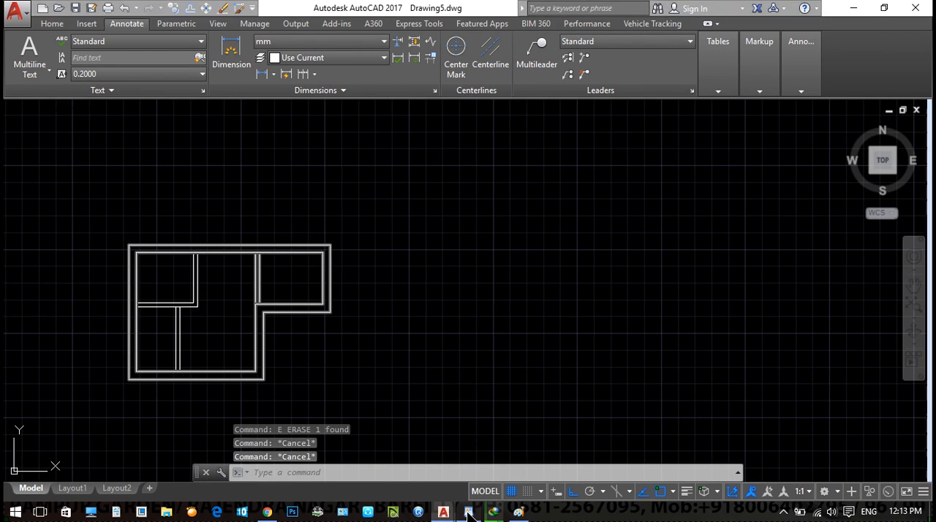
- Switch to WordPad to review the list of dimension commands, and return to AutoCAD
key("alt+Tab")
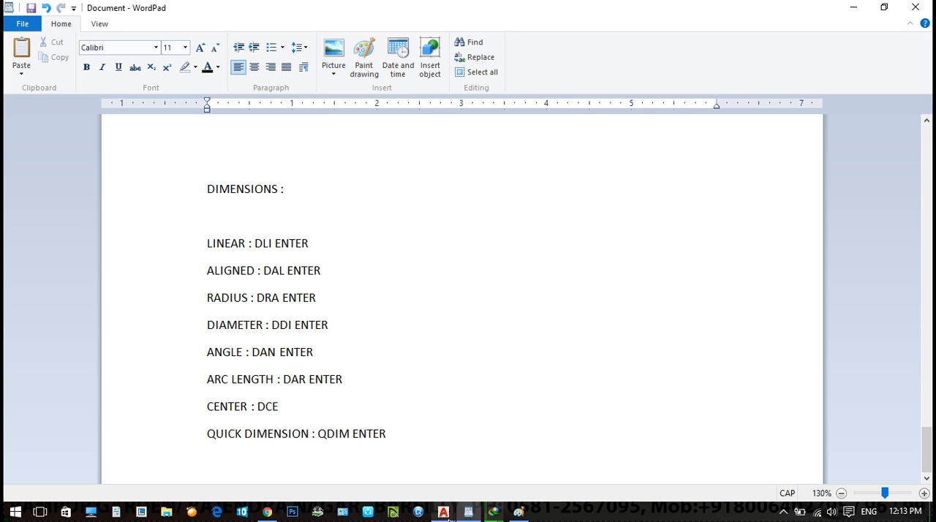
mouse_move(444, 514)
left_click(502, 431)
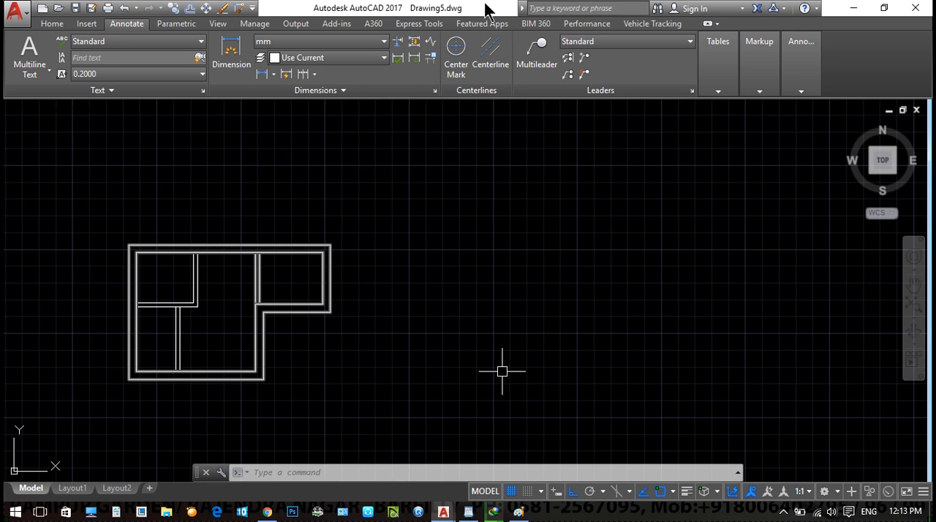
- Redefine the command alias AMB in the alias editor so that it runs the CIRCLE command
left_click(416, 25)
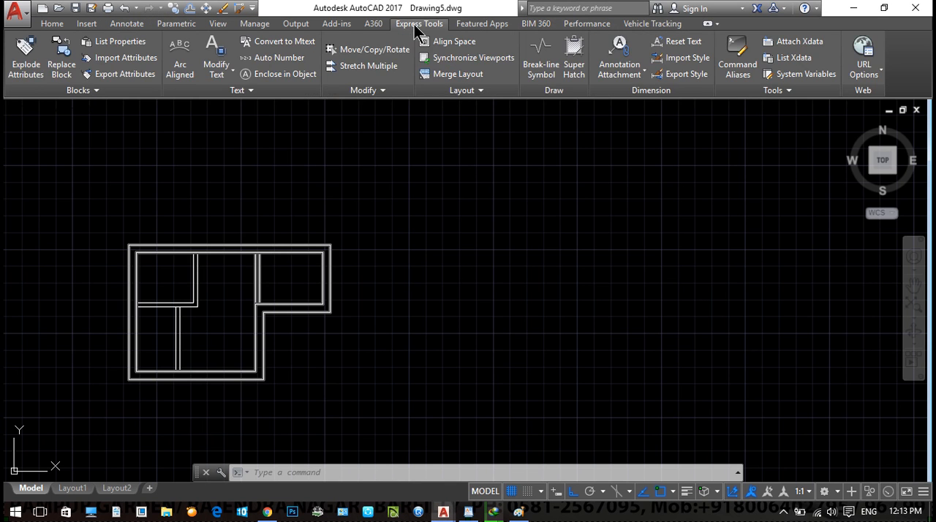
left_click(740, 62)
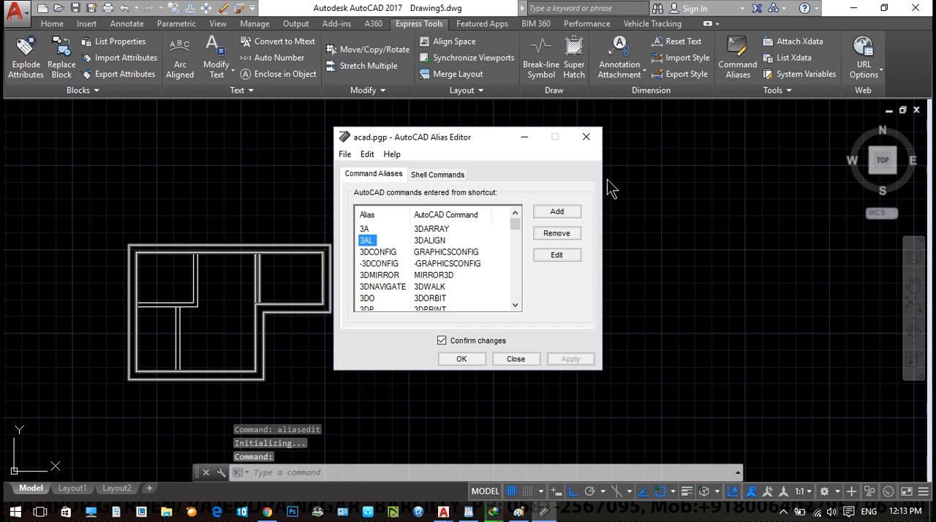
left_click(567, 212)
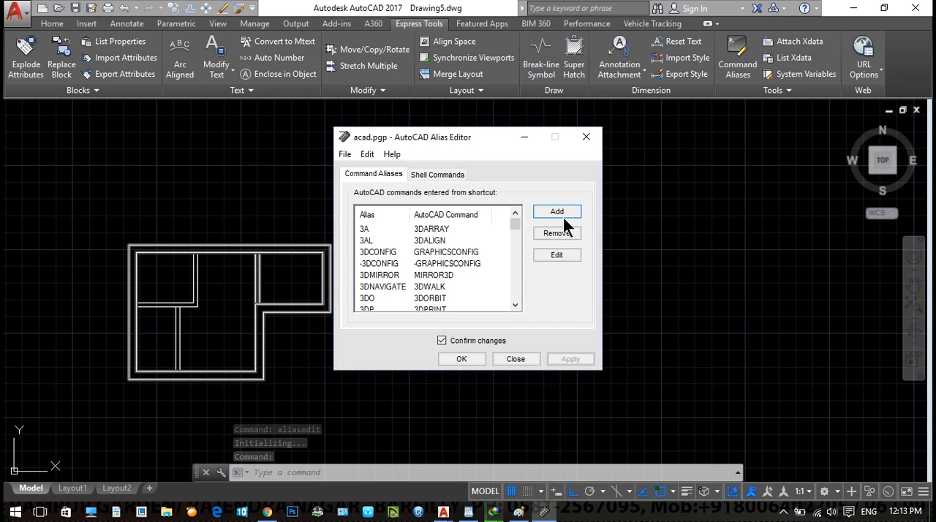
type("A")
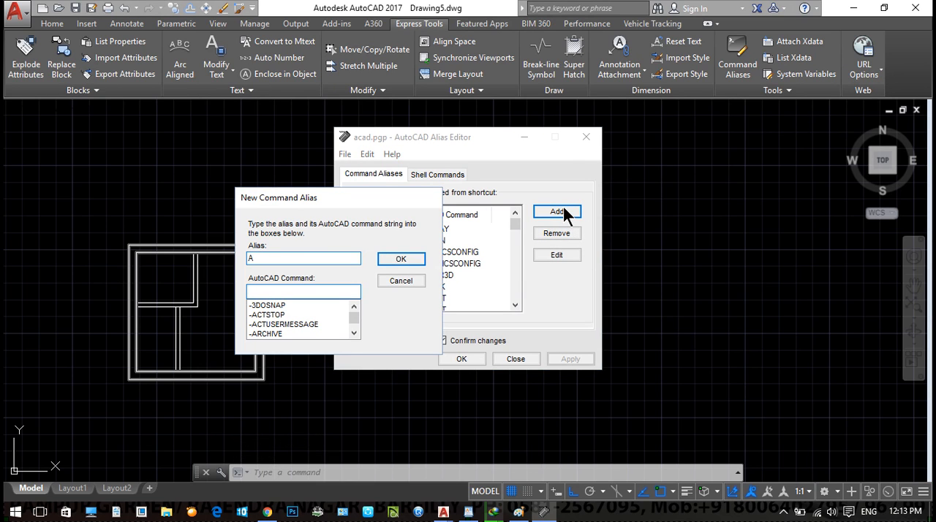
type("CI")
left_click(260, 307)
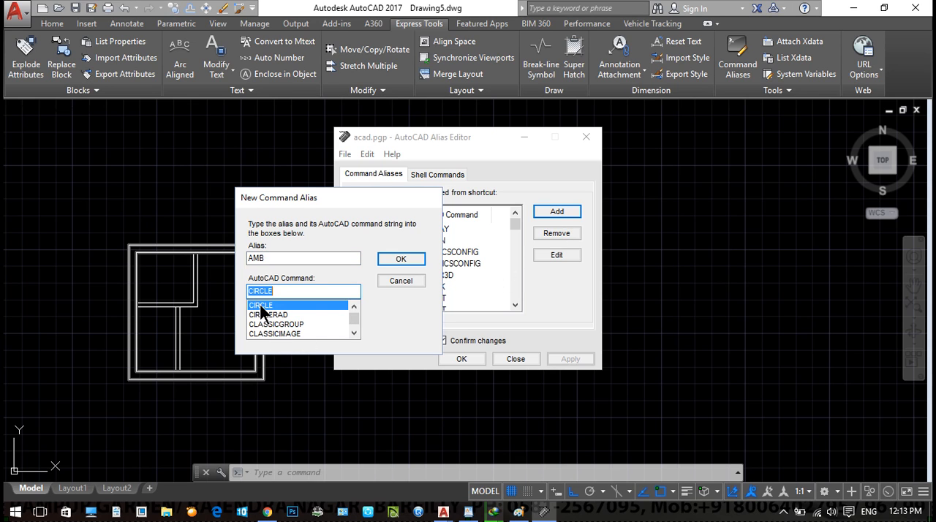
left_click(414, 262)
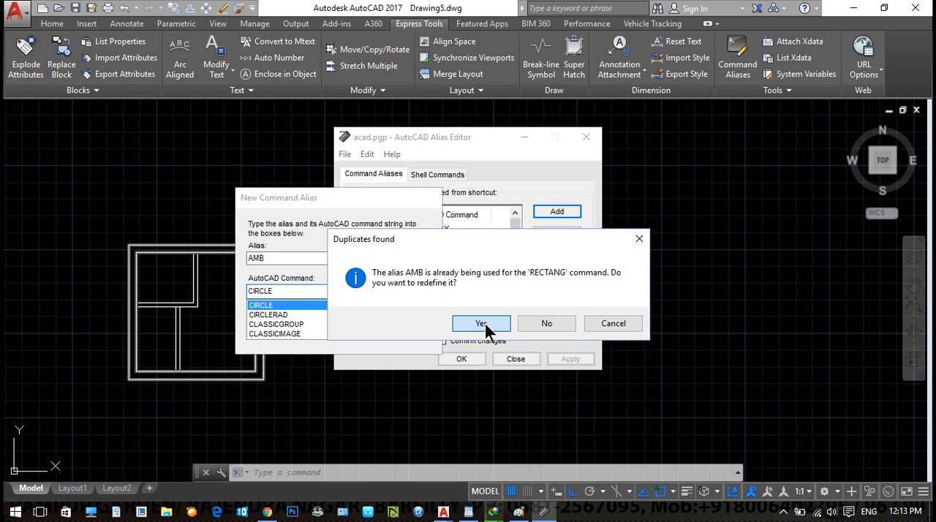
left_click(481, 325)
left_click(532, 318)
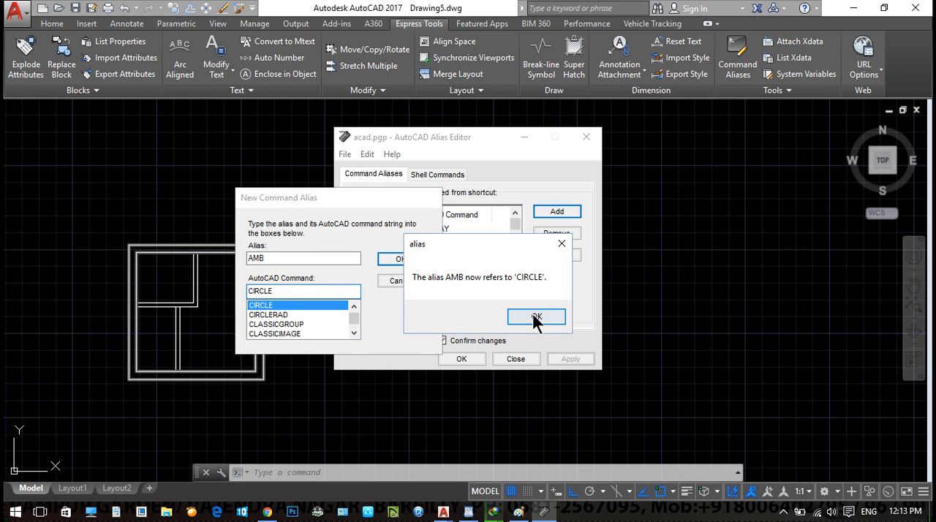
- Apply the AMB alias change to the program's alias file and close the alias editor
left_click(520, 360)
left_click(618, 324)
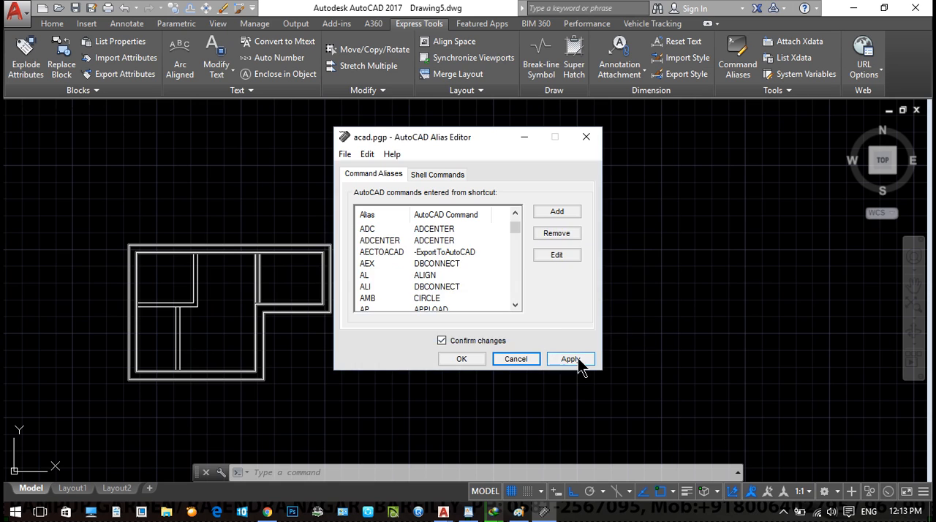
left_click(573, 359)
left_click(484, 333)
left_click(605, 328)
left_click(516, 359)
middle_click_drag(620, 381, 665, 351)
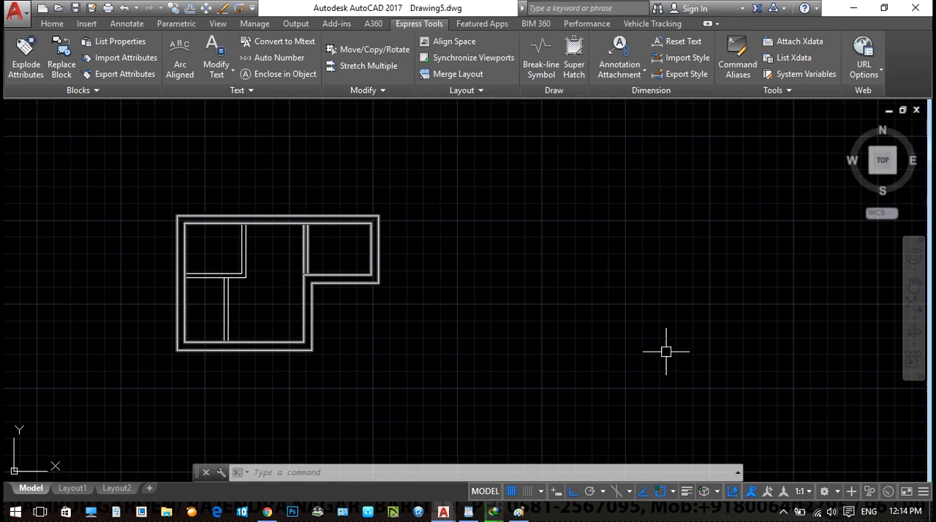
- Use the AMB alias to draw a circle in the empty area to the right of the floor plan
type("amb")
key("Return")
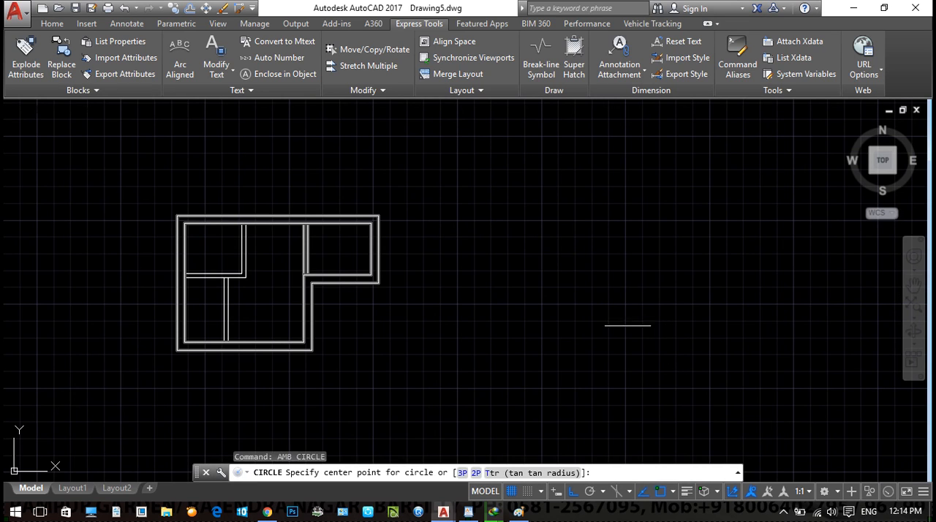
left_click(577, 322)
left_click(578, 322)
left_click(624, 344)
- Erase the circle beside the floor plan
left_click(514, 254)
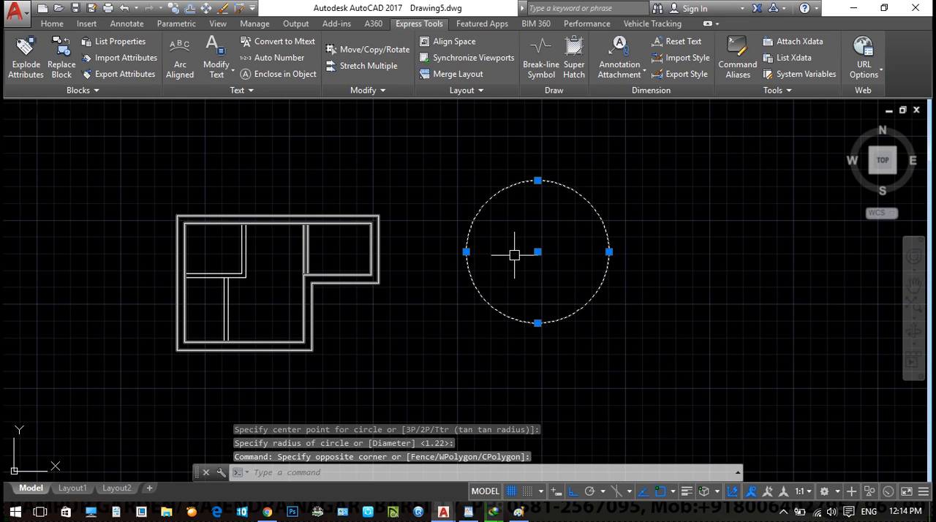
type("r")
key("Return")
key("Escape")
key("Escape")
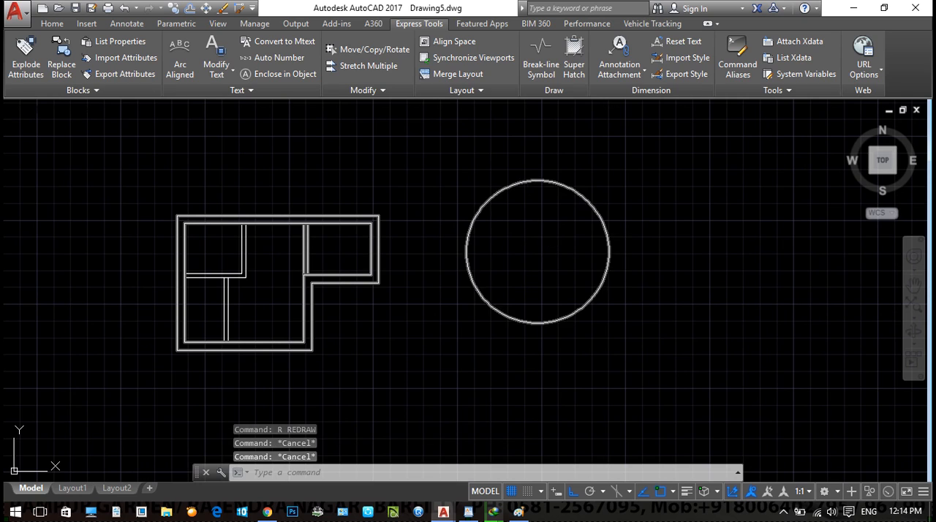
left_click(591, 333)
left_click(543, 300)
type("e")
key("Return")
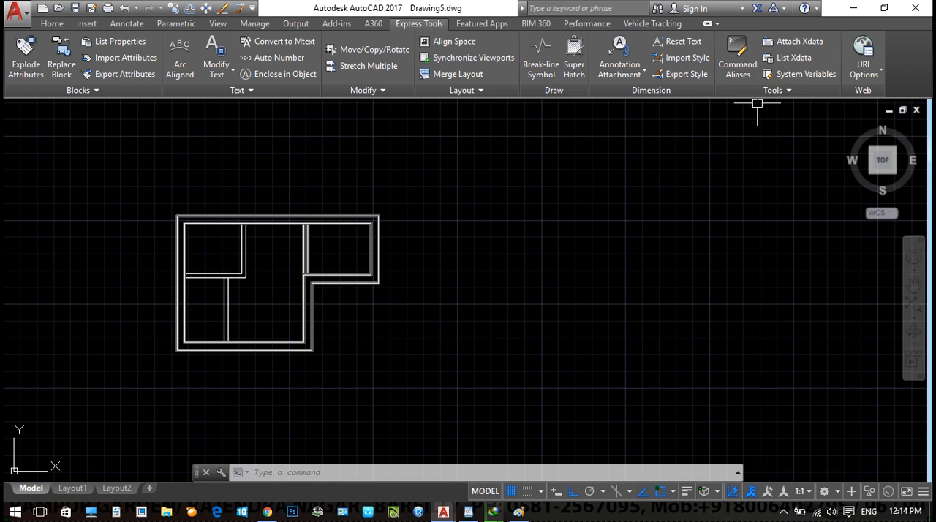
- Remove the AMB alias from the command alias list, apply the change and close the alias editor
left_click(738, 60)
left_click(385, 264)
key("a")
key("m")
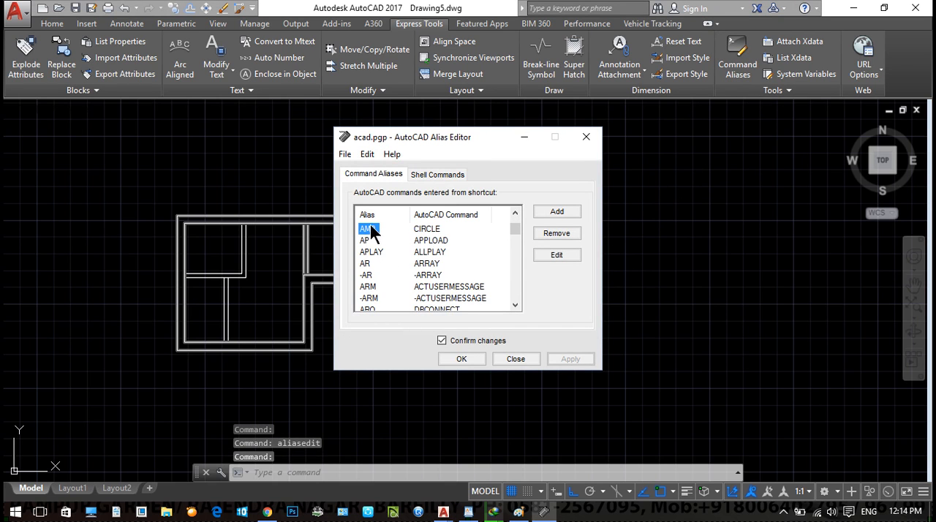
left_click(555, 234)
left_click(519, 322)
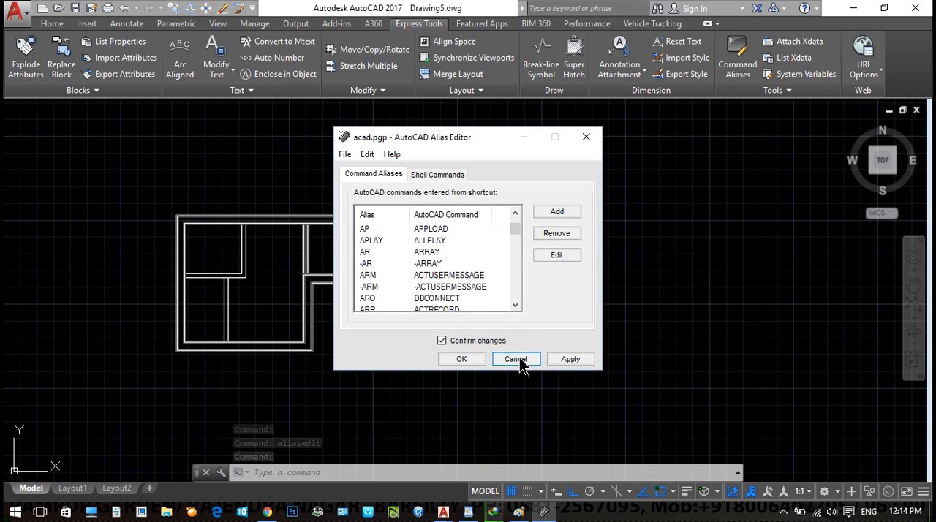
left_click(565, 361)
left_click(507, 342)
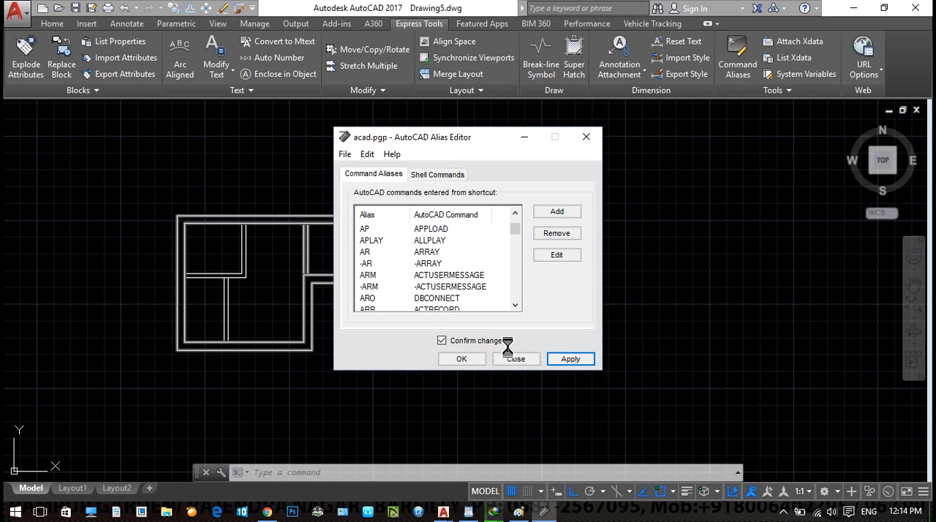
left_click(604, 323)
left_click(515, 358)
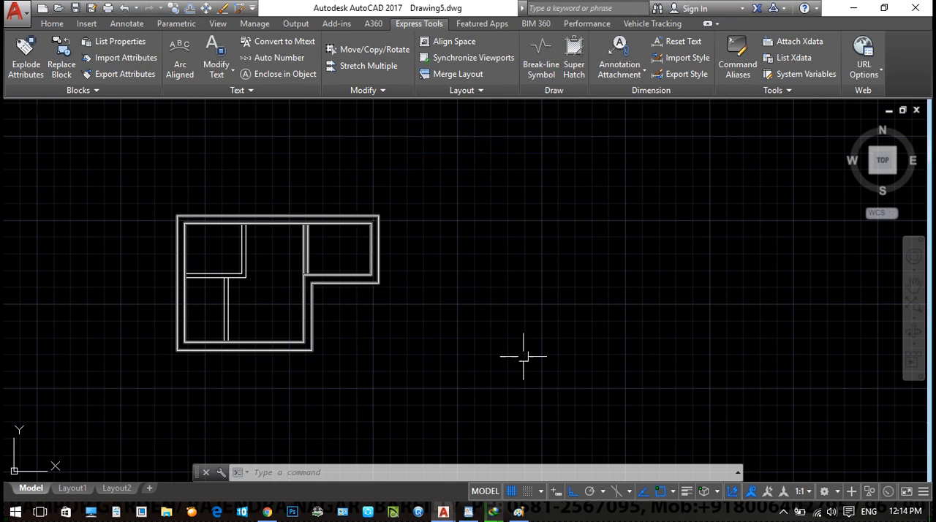
key("Escape")
key("Escape")
key("Escape")
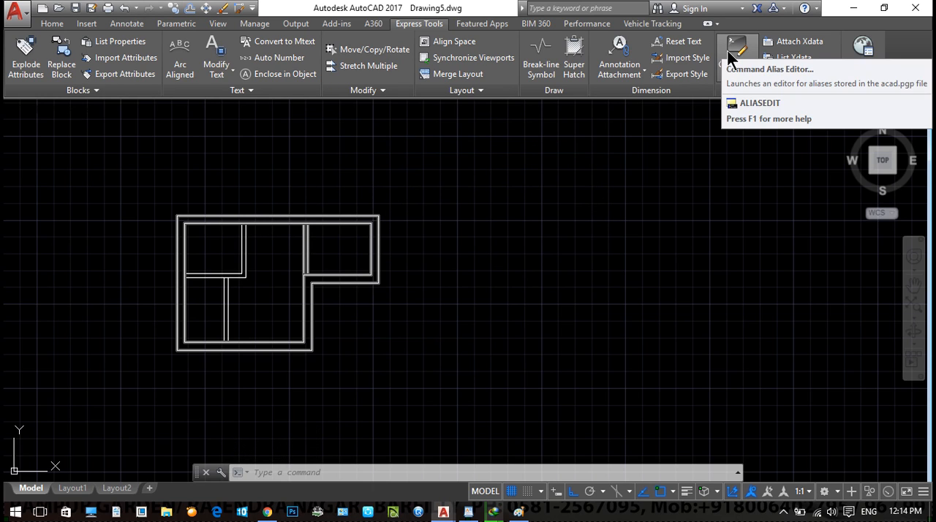
- Erase the entire floor plan and undo the erasure
left_click(541, 359)
left_click(84, 152)
key("Delete")
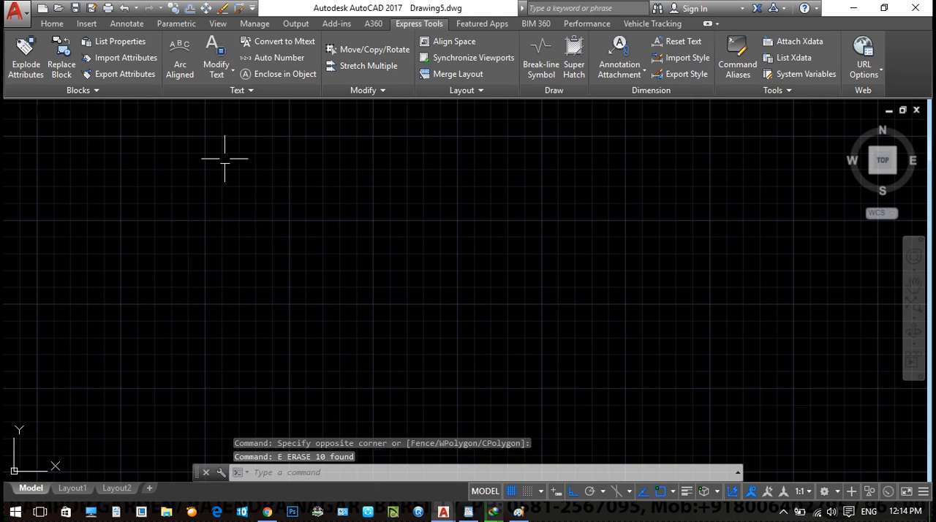
key("Escape")
key("Escape")
key("ctrl+z")
- Start a multiline text object and define its text frame inside the floor plan's upper-right room
scroll(209, 297, "up", 4)
middle_click_drag(211, 298, 329, 389)
key("Escape")
key("Escape")
key("Escape")
middle_click_drag(423, 271, 375, 266)
type("T")
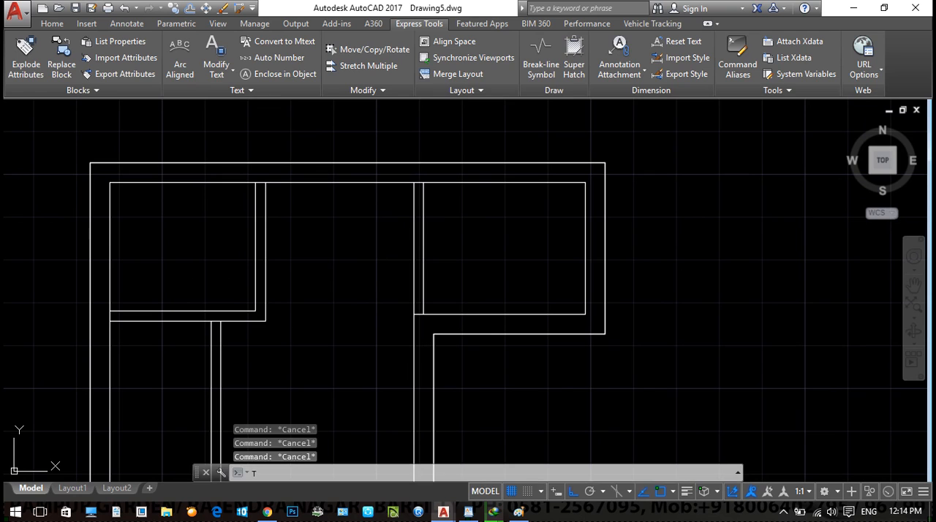
key("Return")
scroll(388, 256, "up", 3)
left_click(307, 204)
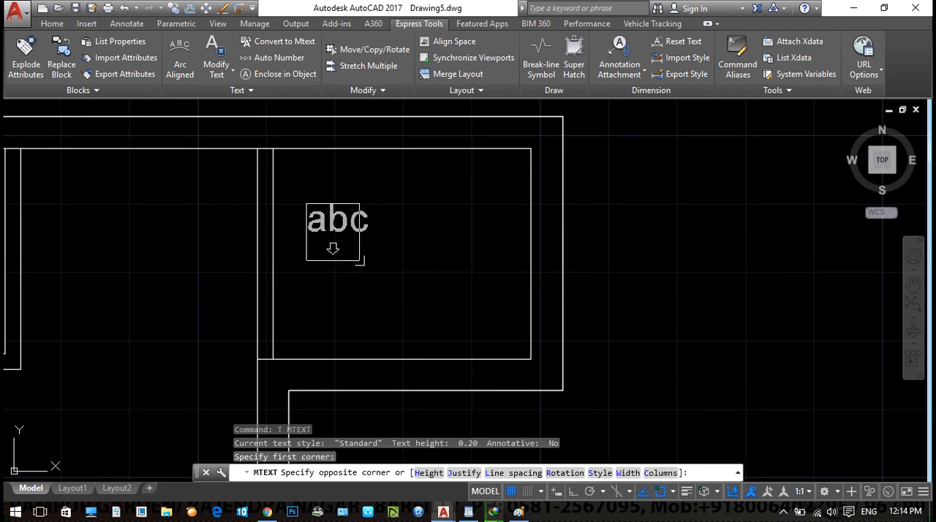
left_click(500, 304)
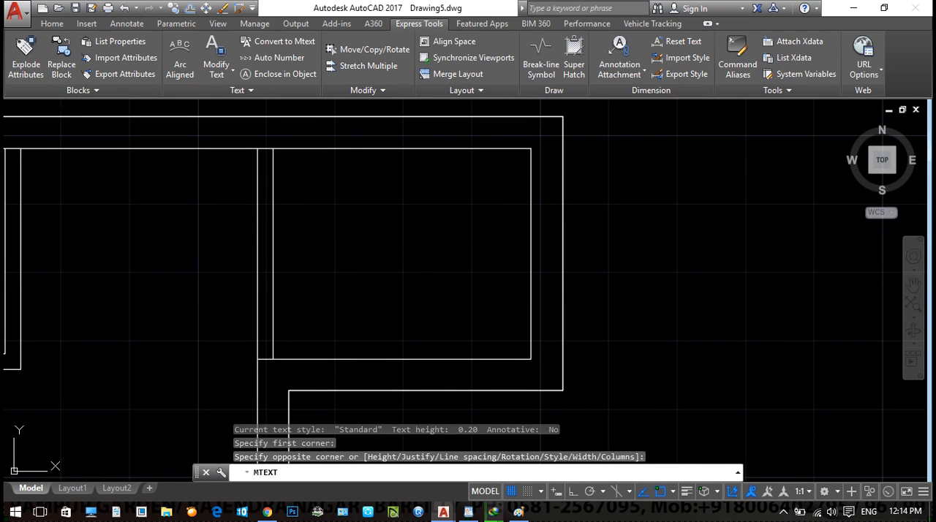
- Enter the lines SADFSDDGDF and DFGDFGDFGFDG, append a degree symbol to the second line, and finish the text
type("SADFSDDGDF")
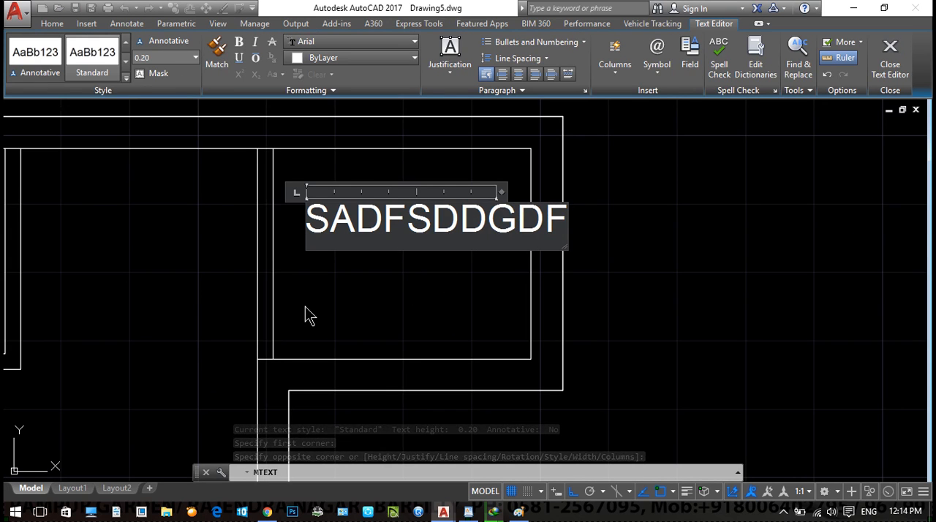
key("Return")
type("DFGDFGDFGFDG")
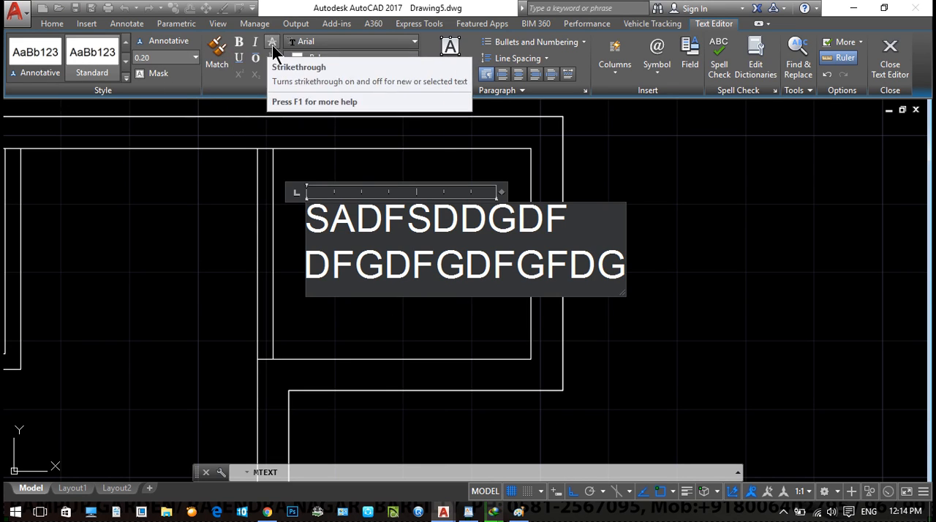
left_click(660, 74)
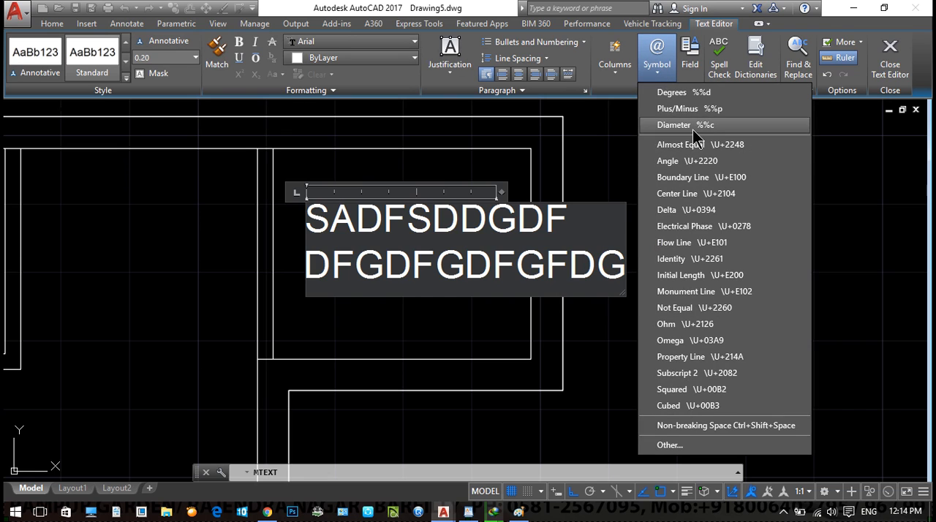
left_click(684, 92)
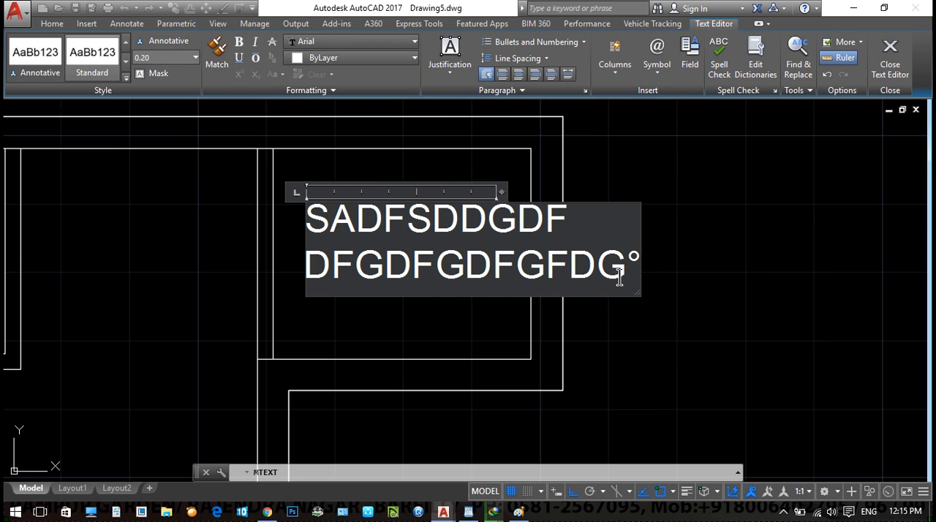
left_click(883, 72)
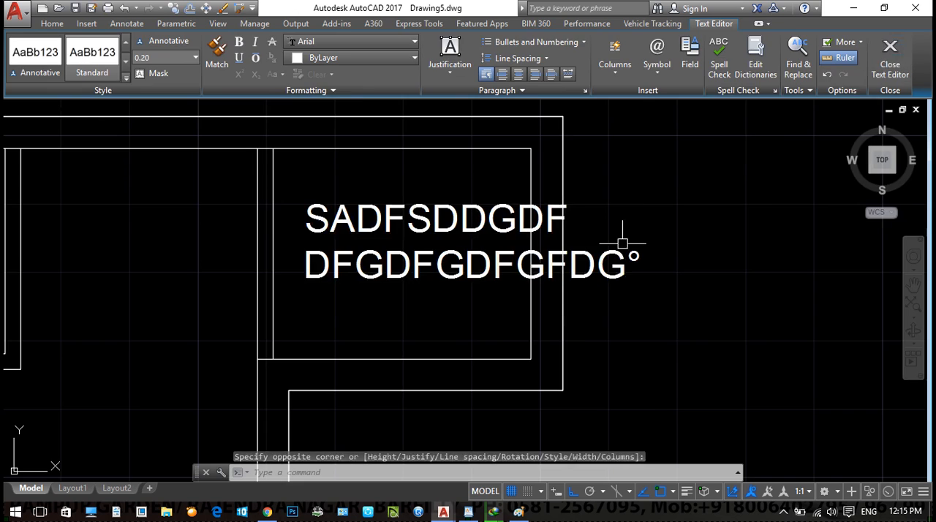
- Edit the two-line text in the upper-right room and set the height of all its characters to 0.1
scroll(512, 287, "up", 4)
double_click(550, 285)
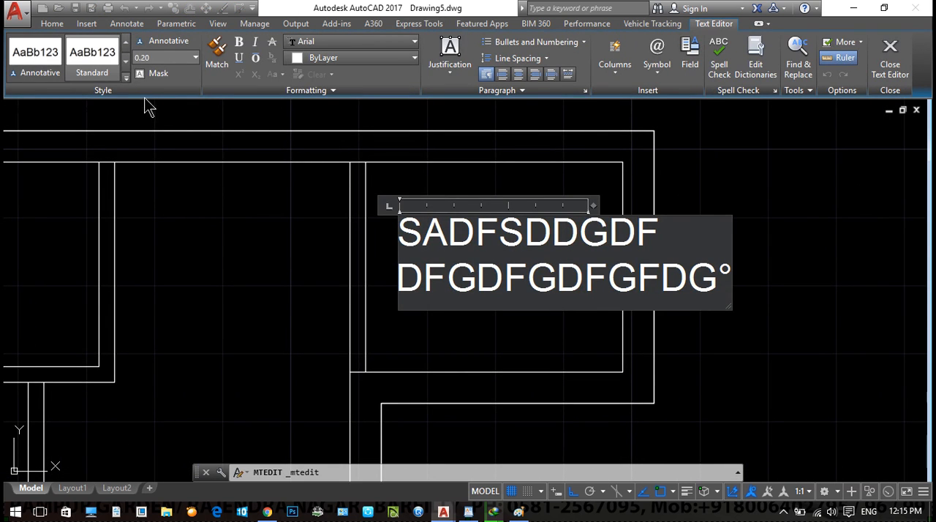
key("ctrl+a")
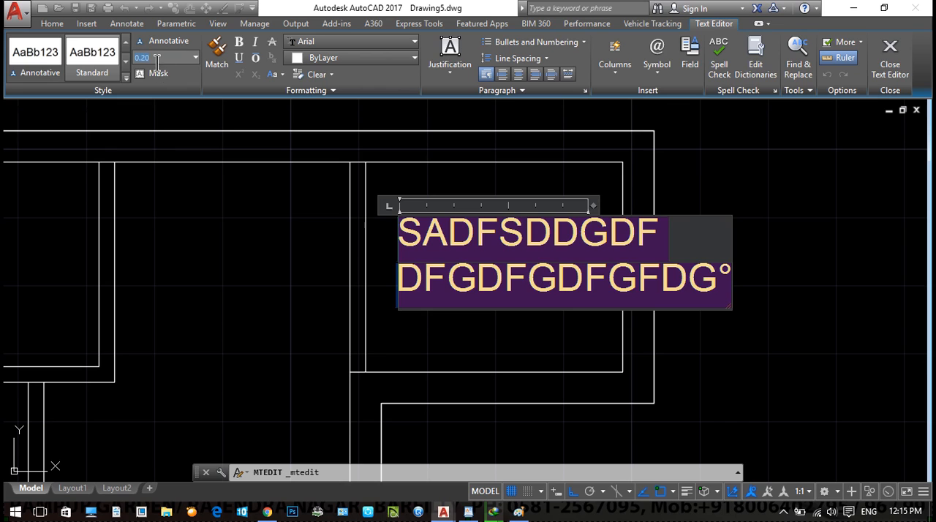
key("Delete")
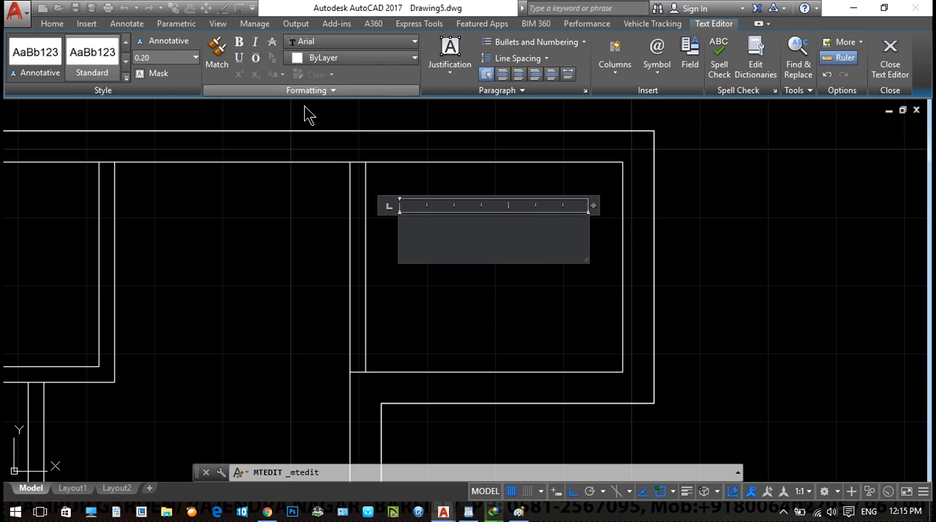
key("ctrl+z")
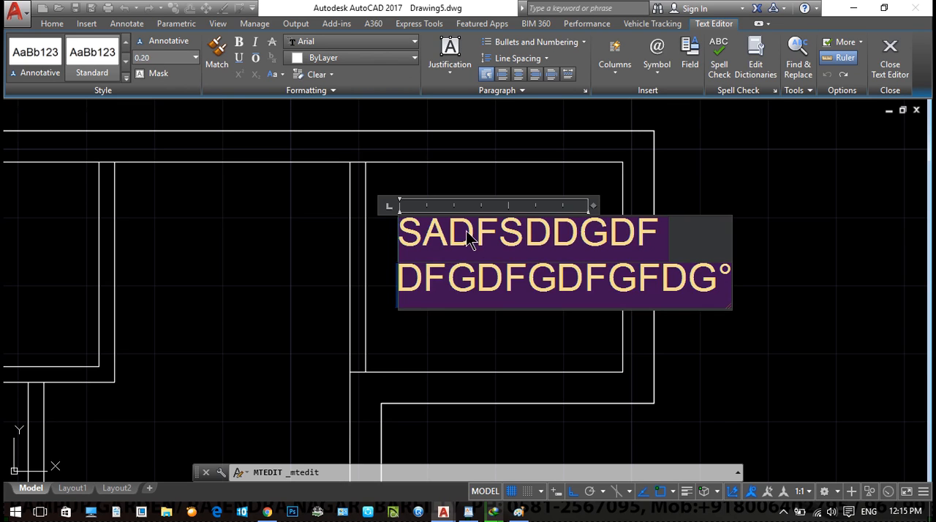
left_click(149, 57)
type(".1")
key("Return")
left_click(331, 319)
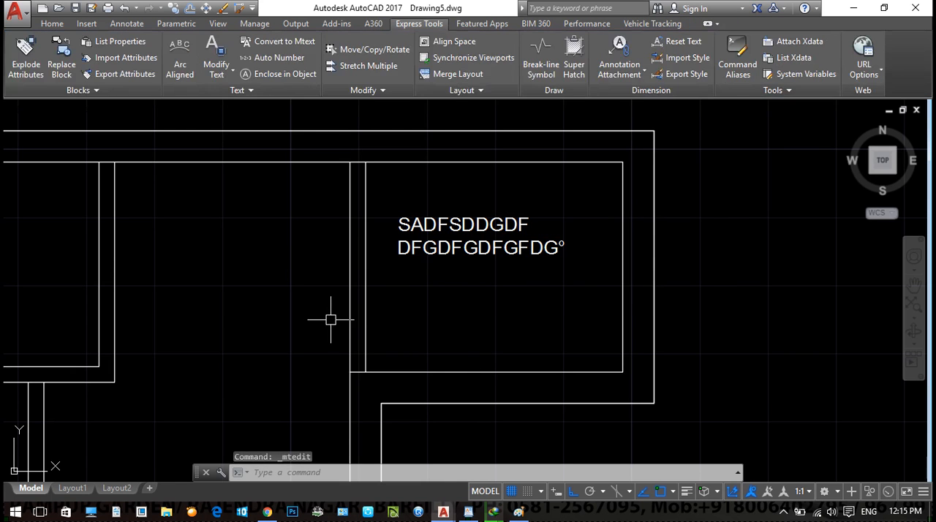
key("Escape")
key("Escape")
- Insert an empty Standard-style table with 4 columns and 3 data rows, sized by window in the empty area beside the floor plan
scroll(414, 283, "down", 2)
middle_click_drag(482, 328, 405, 302)
scroll(405, 302, "down", 2)
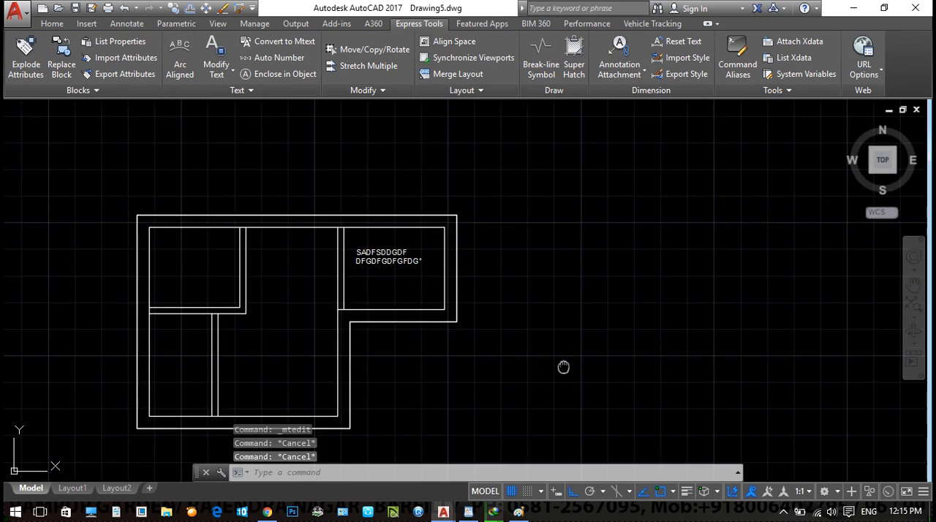
middle_click_drag(563, 367, 518, 333)
type("TB")
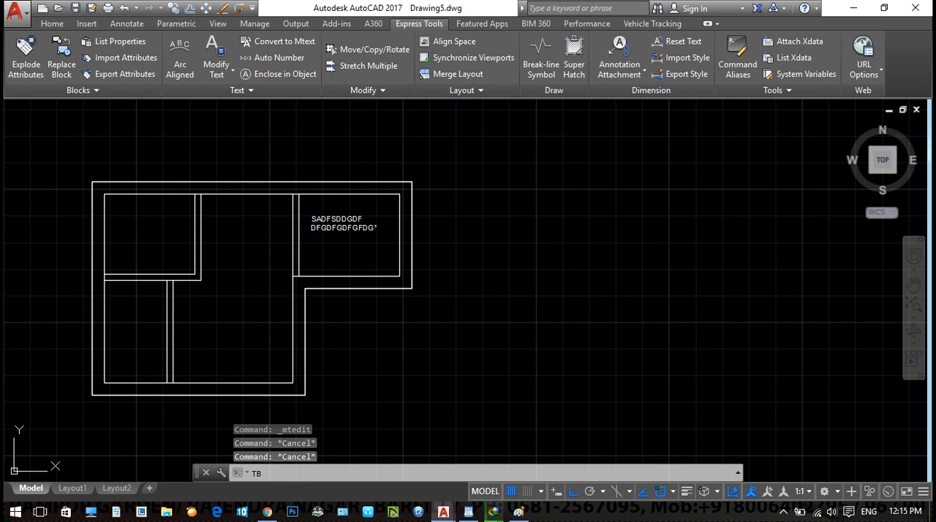
key("Return")
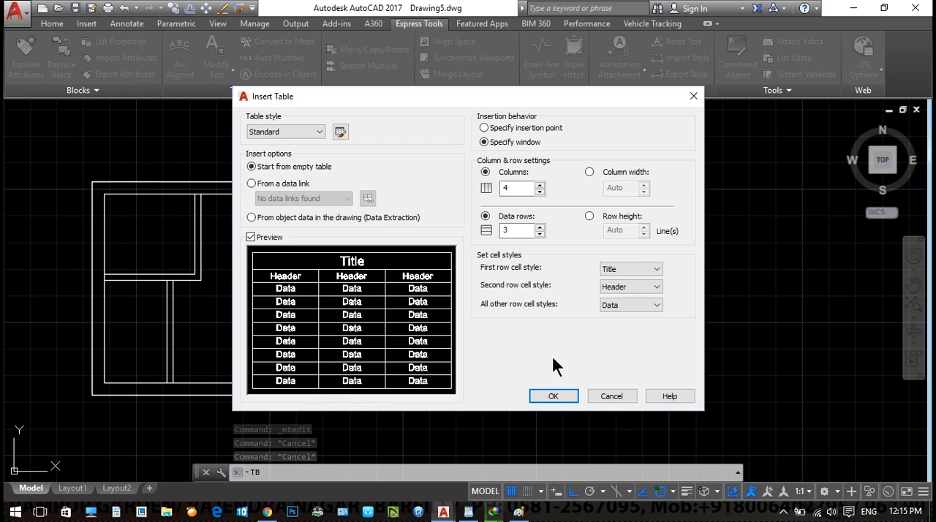
left_click(553, 395)
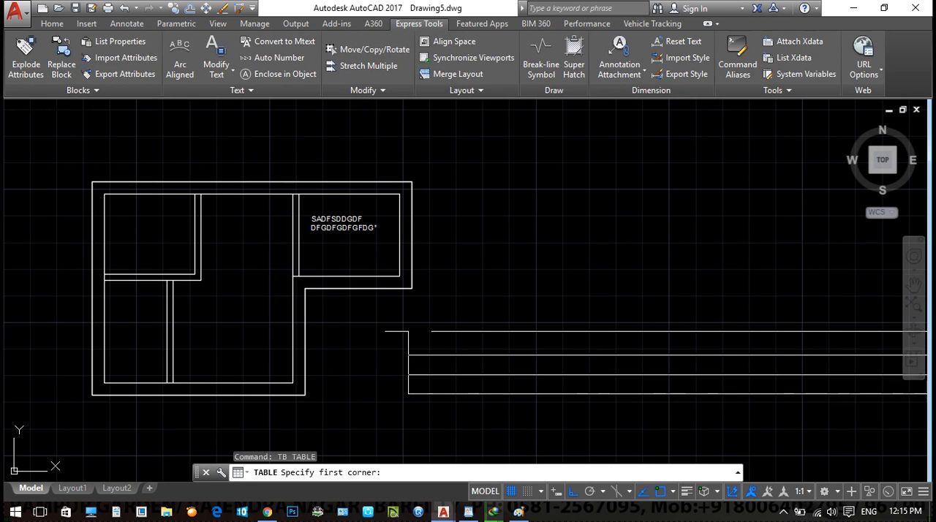
scroll(219, 241, "down", 5)
scroll(227, 292, "down", 3)
left_click(329, 197)
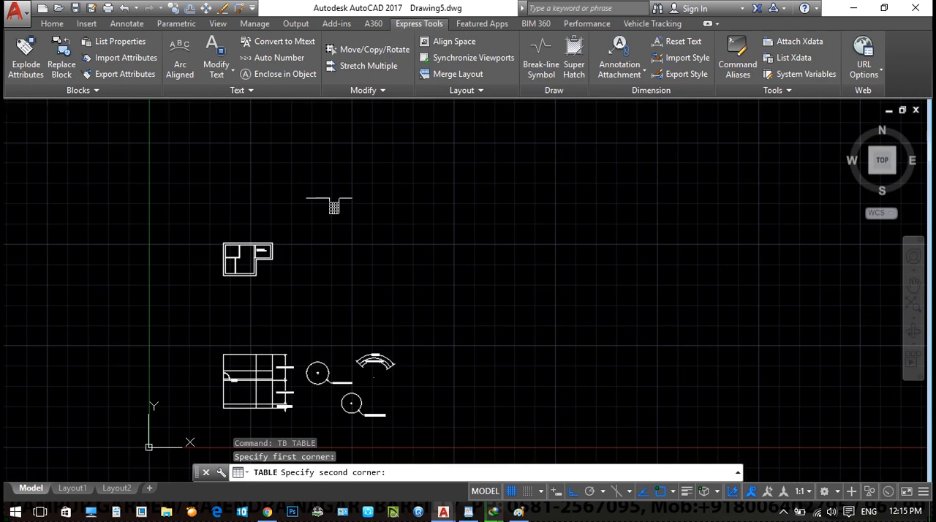
left_click(669, 271)
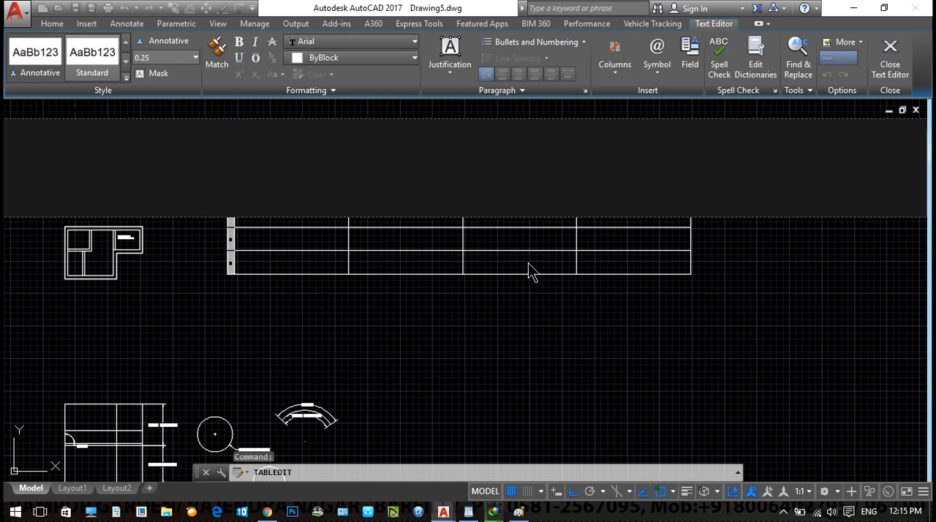
key("Escape")
- Merge all cells of column C from row 2 to row 5 in the table into one cell
key("Escape")
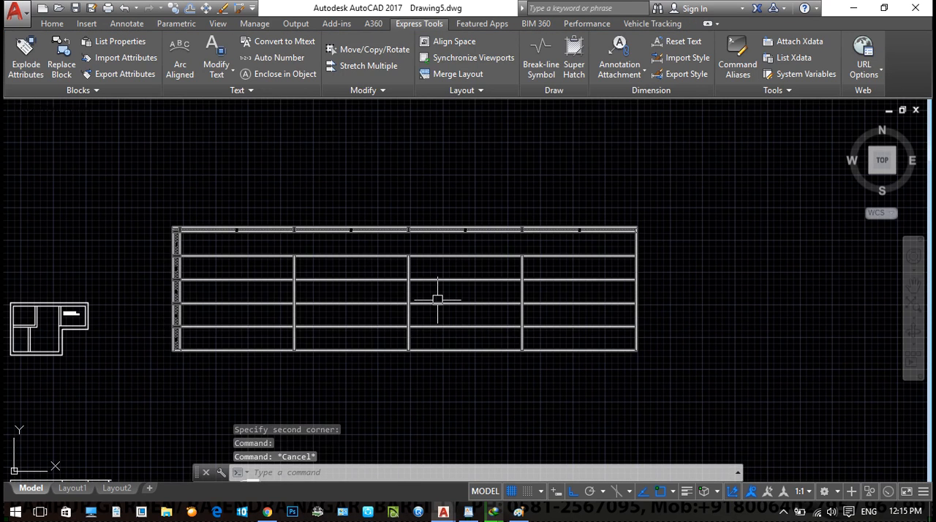
scroll(475, 297, "up", 2)
middle_click_drag(475, 297, 449, 257)
key("Escape")
middle_click_drag(385, 252, 453, 261)
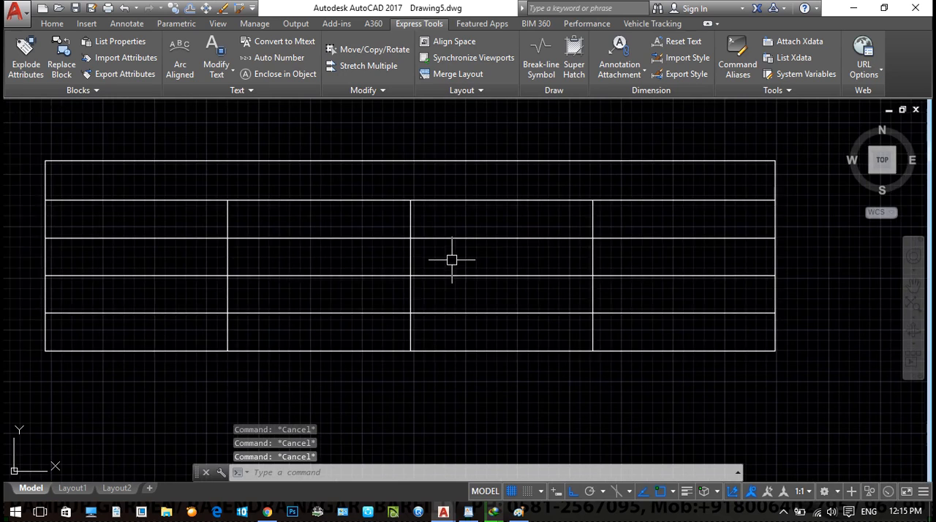
left_click(525, 220)
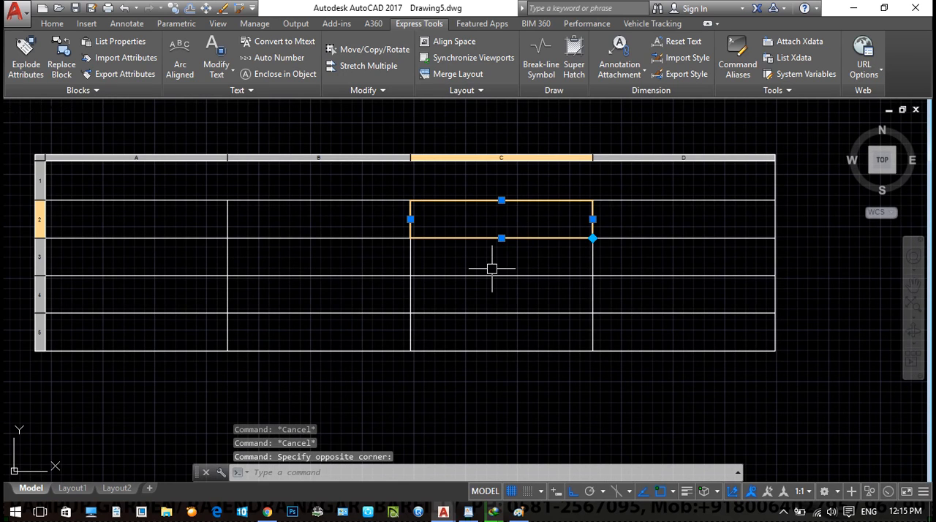
left_click(514, 336)
left_click_drag(481, 213, 429, 329)
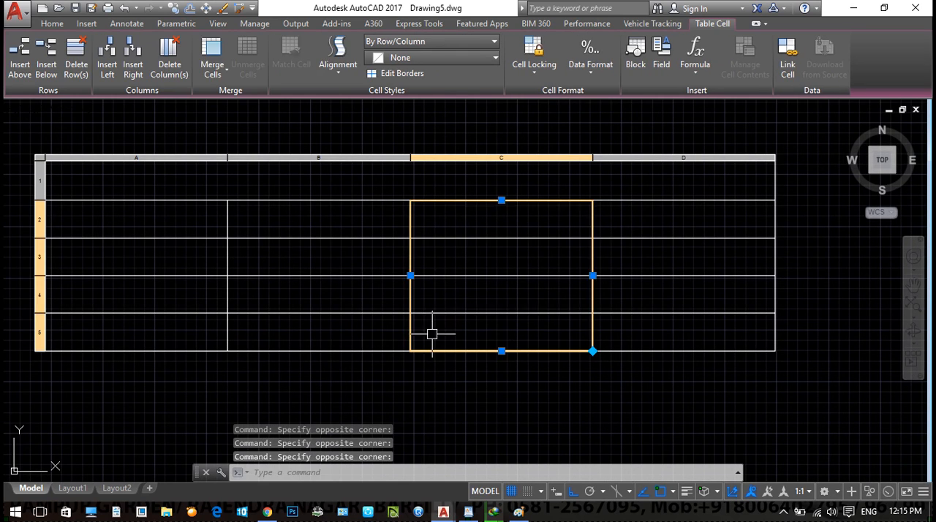
left_click(213, 51)
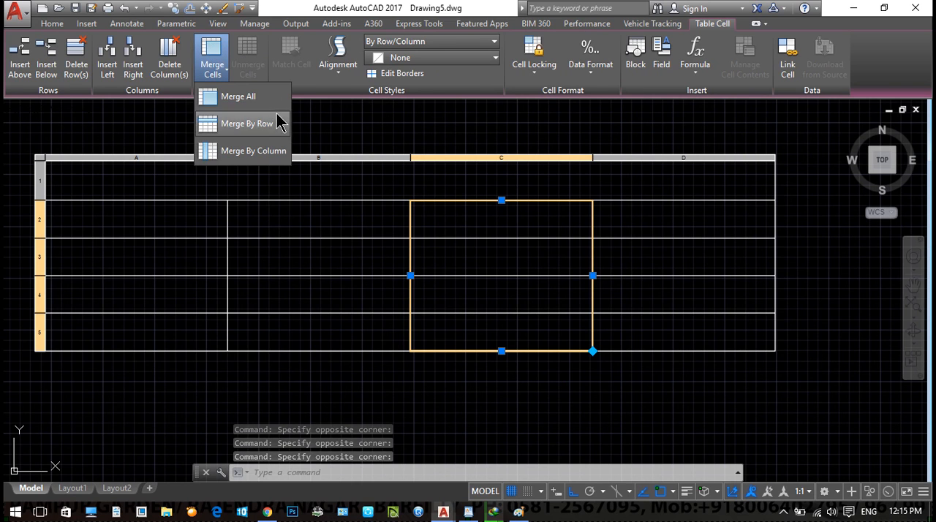
left_click(238, 96)
key("Escape")
key("Escape")
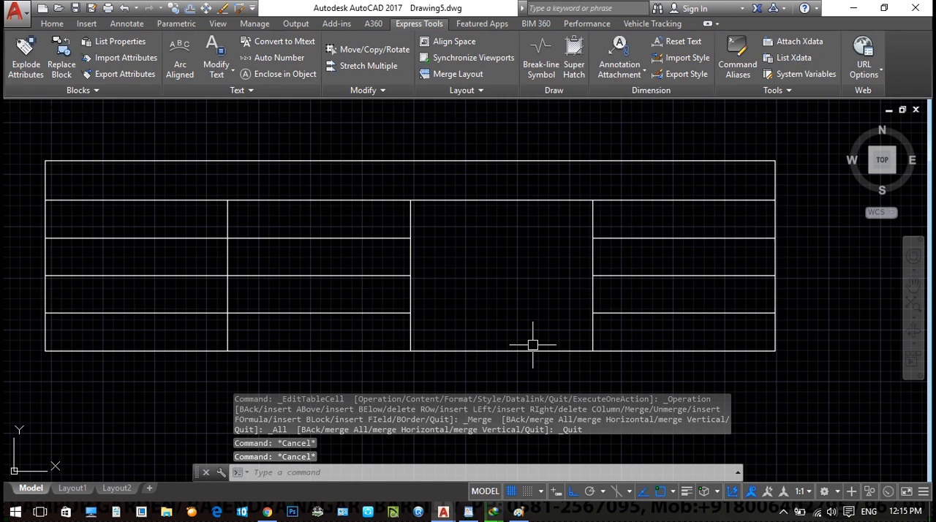
- Erase the whole table beside the floor plan
scroll(512, 323, "down", 2)
key("Escape")
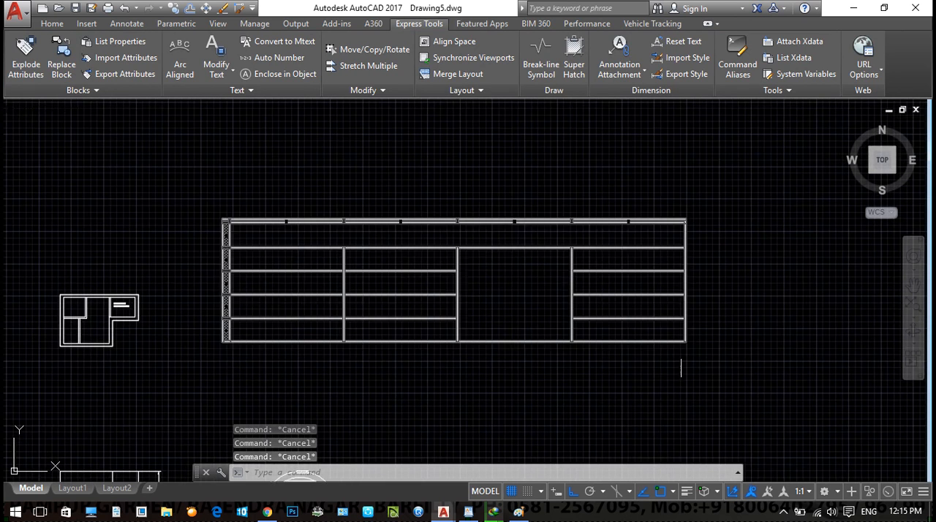
left_click(724, 366)
left_click(208, 169)
type("e")
key("Return")
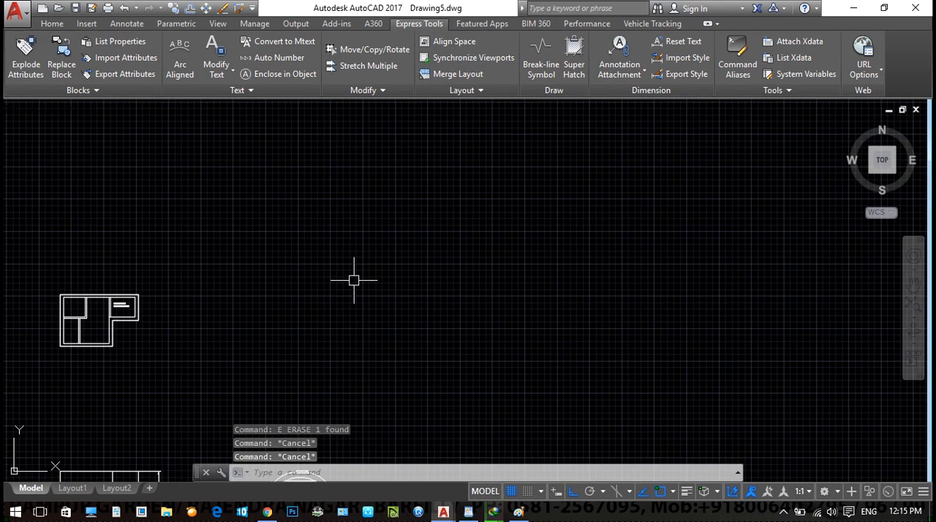
- Start a new table from a data link and create a new Excel data link named DDDD
type("tb")
key("Return")
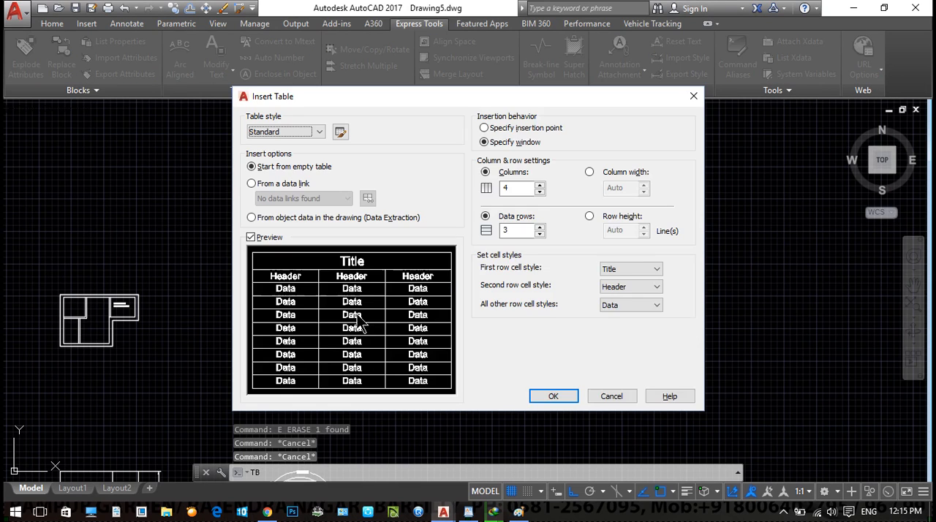
left_click(265, 185)
left_click(368, 198)
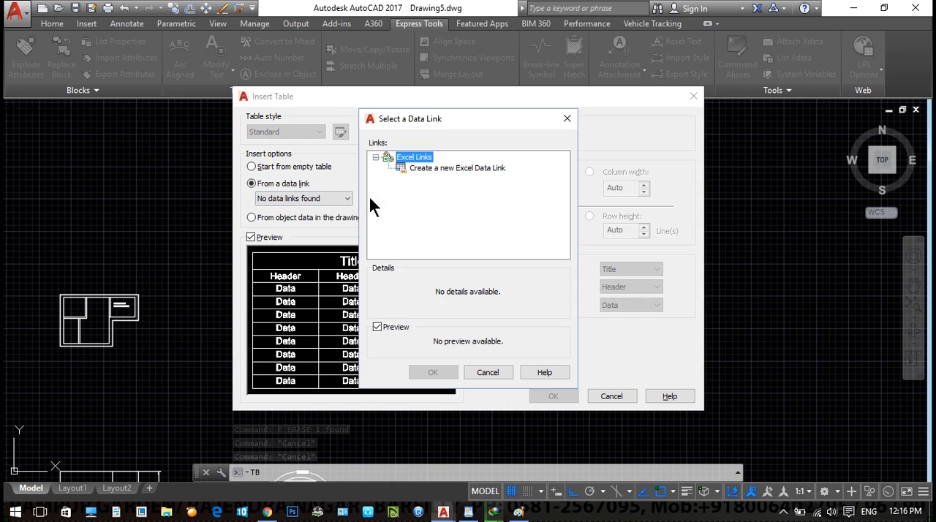
left_click(437, 166)
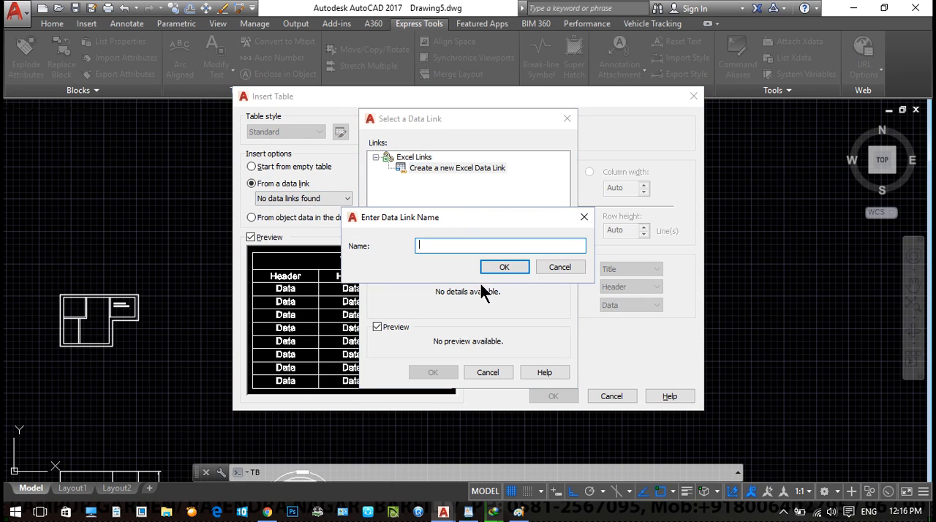
type("DDDD")
left_click(508, 269)
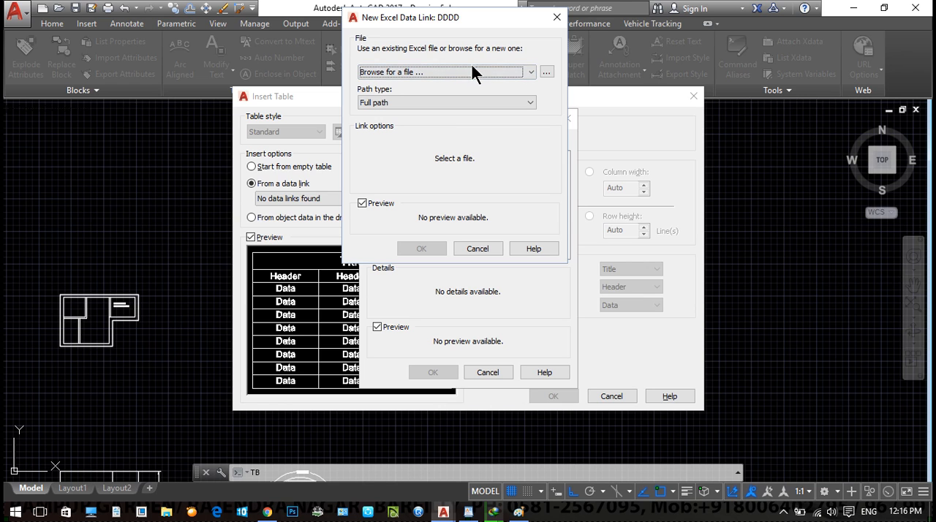
- Choose Book1.xlsx from the Documents folder as the source file of the DDDD data link
left_click(546, 72)
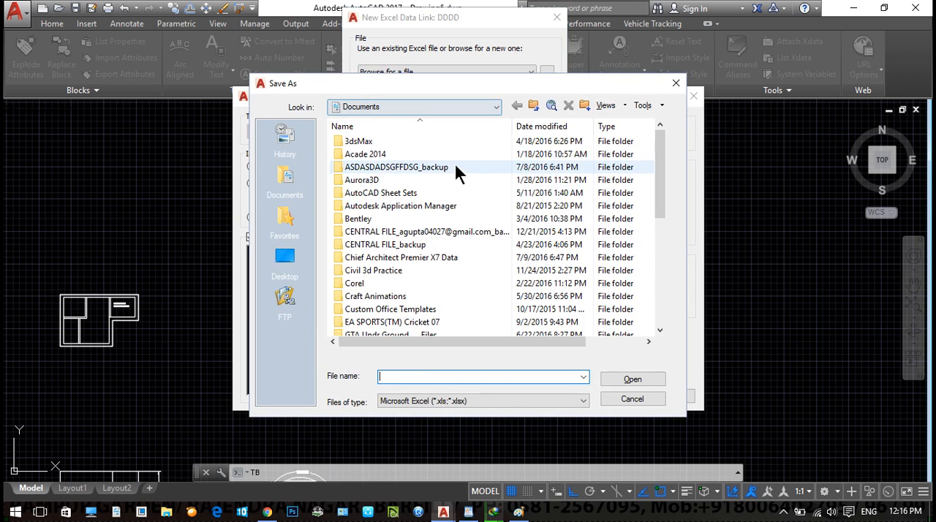
scroll(381, 326, "down", 6)
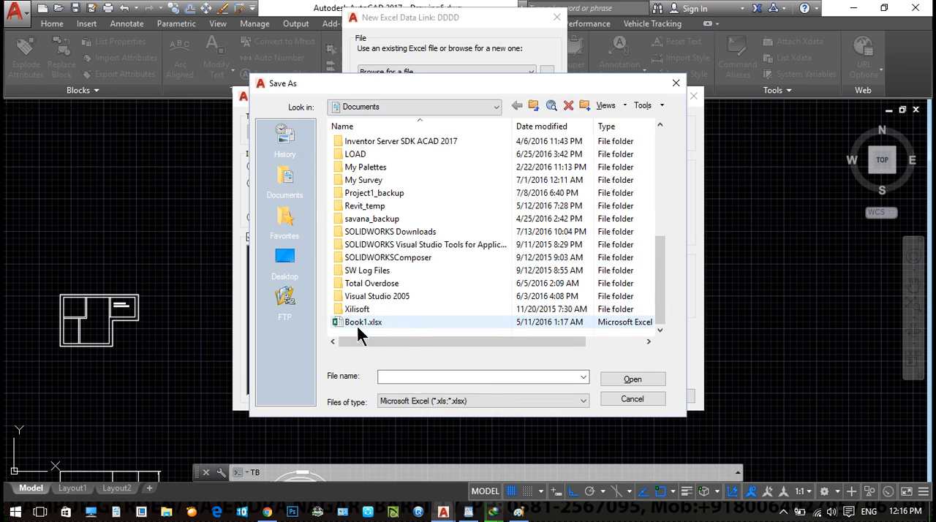
double_click(363, 324)
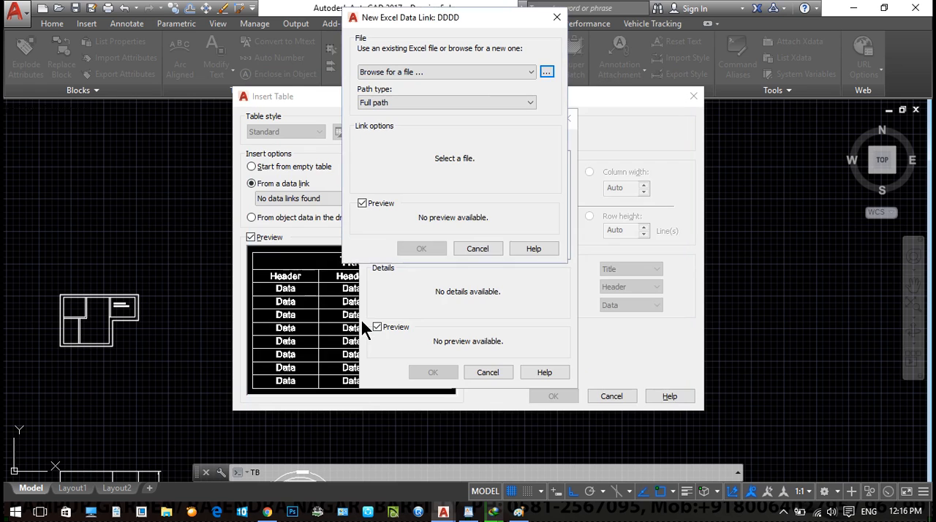
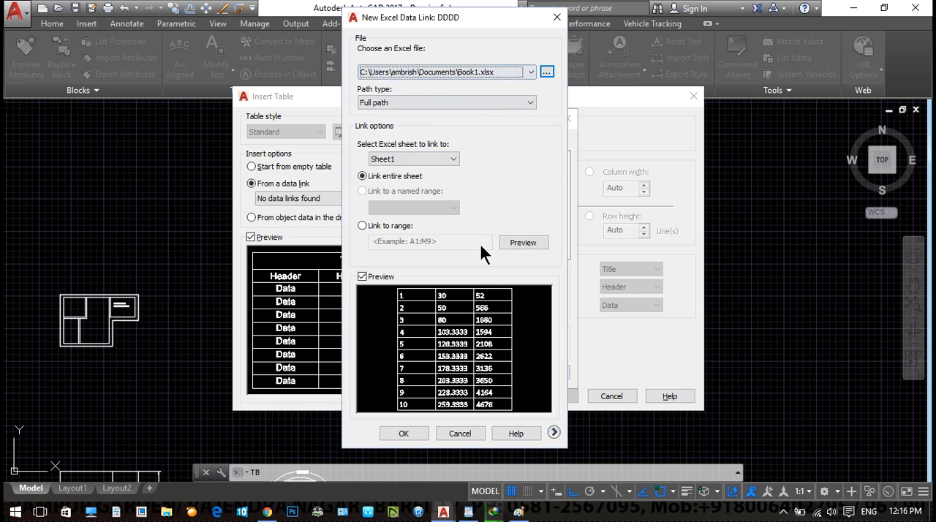
- Confirm the DDDD link to the whole of Sheet1 and insert the linked table in the empty area beside the floor plan
left_click(401, 434)
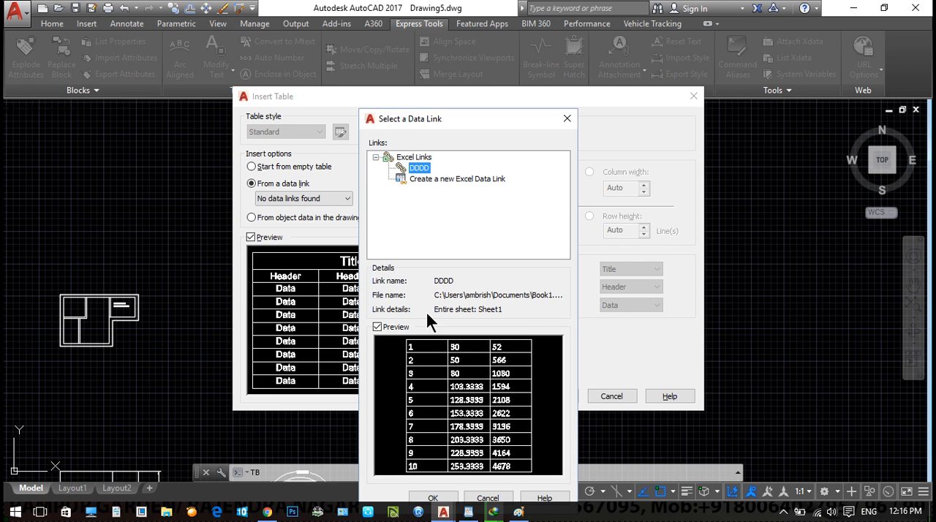
left_click(433, 498)
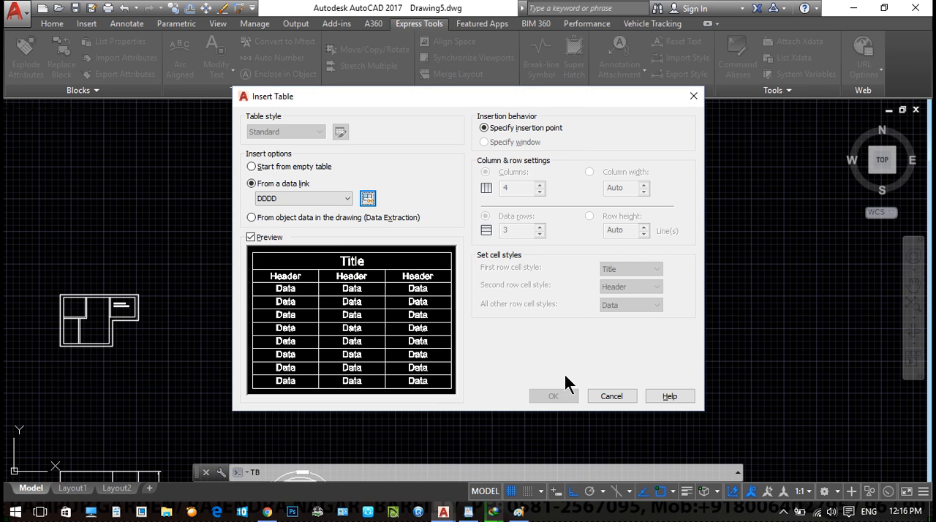
left_click(553, 396)
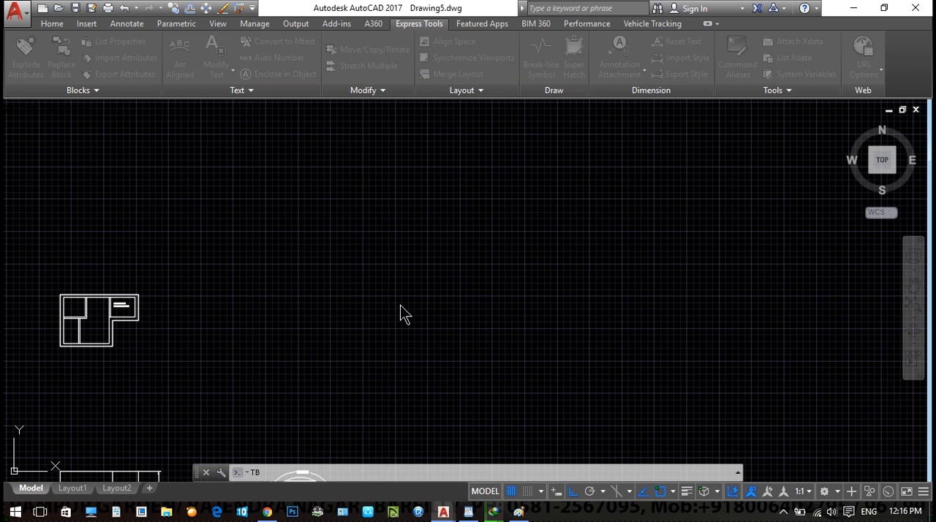
scroll(384, 284, "down", 5)
left_click(380, 276)
scroll(380, 275, "up", 8)
scroll(377, 203, "down", 6)
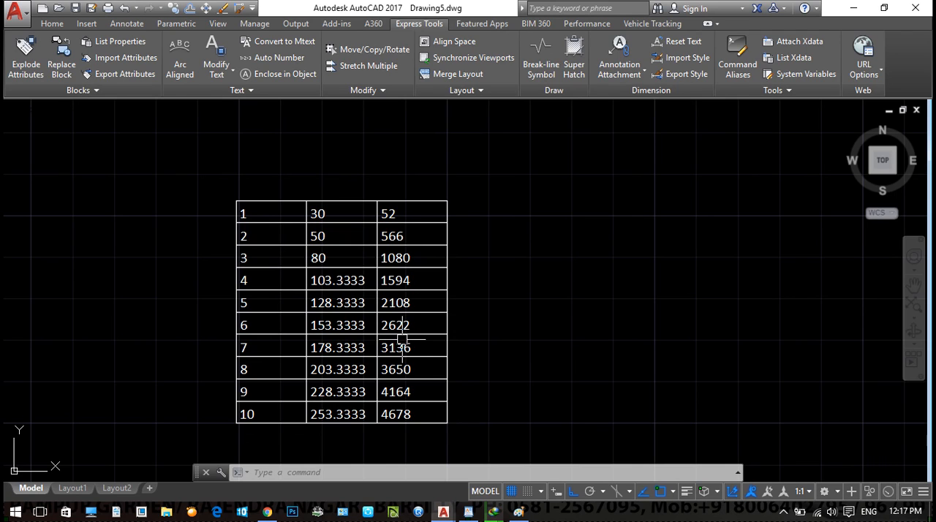
- Erase the Excel-linked table from the drawing
left_click(527, 142)
left_click(251, 271)
scroll(285, 296, "down", 2)
type("e")
key("Return")
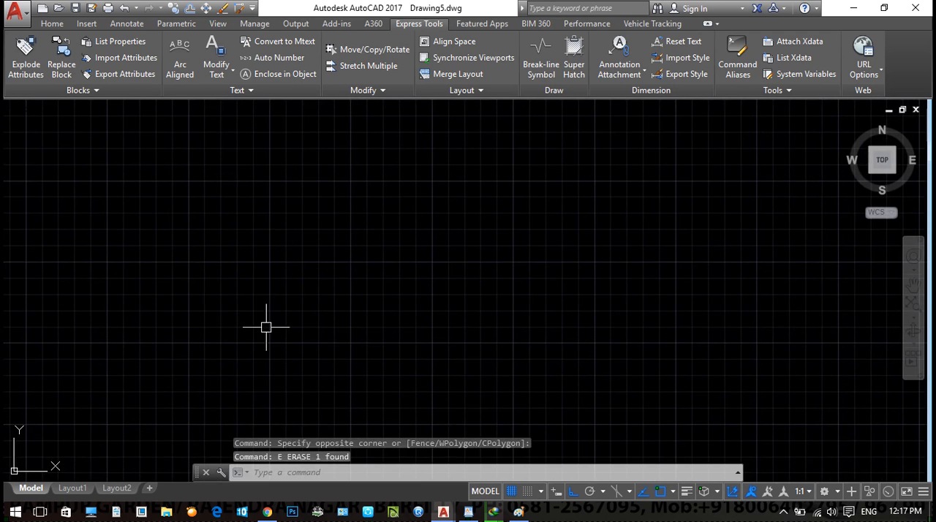
key("Escape")
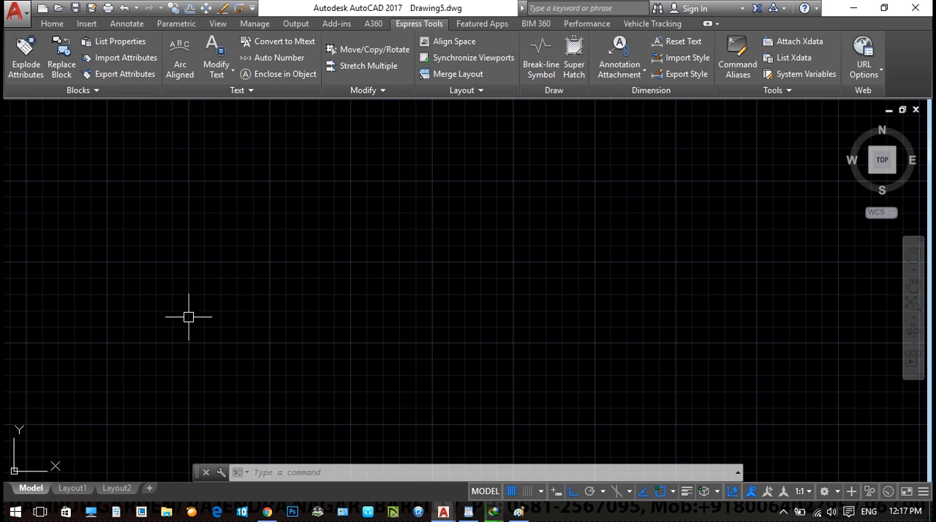
- Insert a new Paintbrush Picture object into the drawing with the IO command
scroll(188, 316, "down", 1)
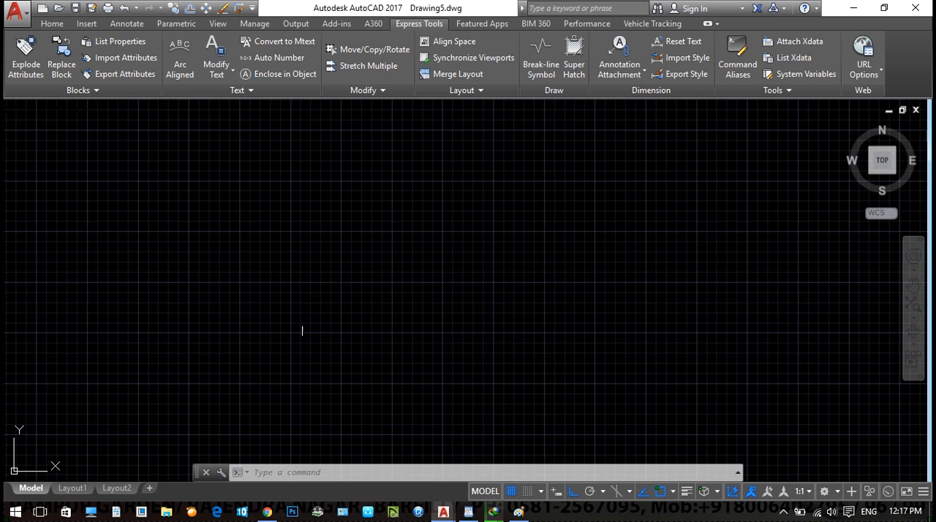
type("ia")
key("BackSpace")
key("BackSpace")
type("io")
key("Return")
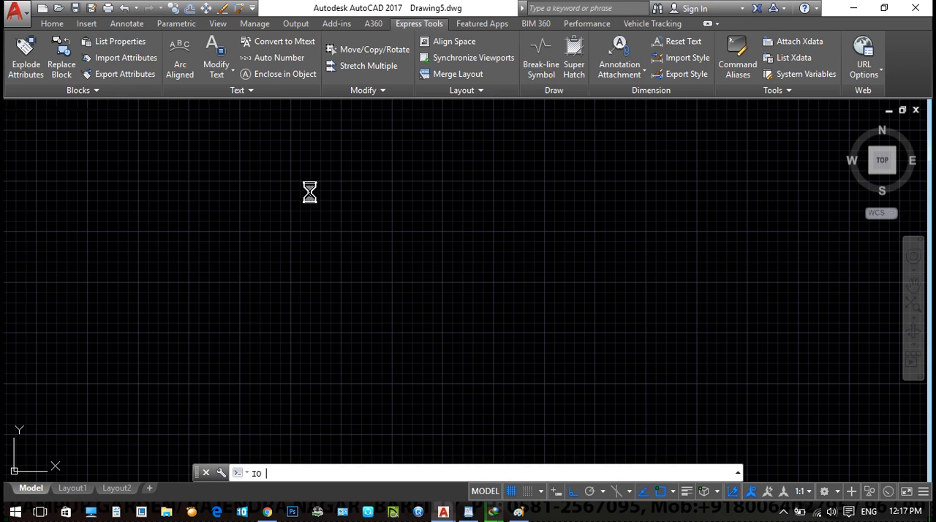
mouse_move(529, 213)
left_mouse_down()
mouse_move(528, 253)
mouse_move(522, 228)
mouse_move(531, 263)
left_mouse_up()
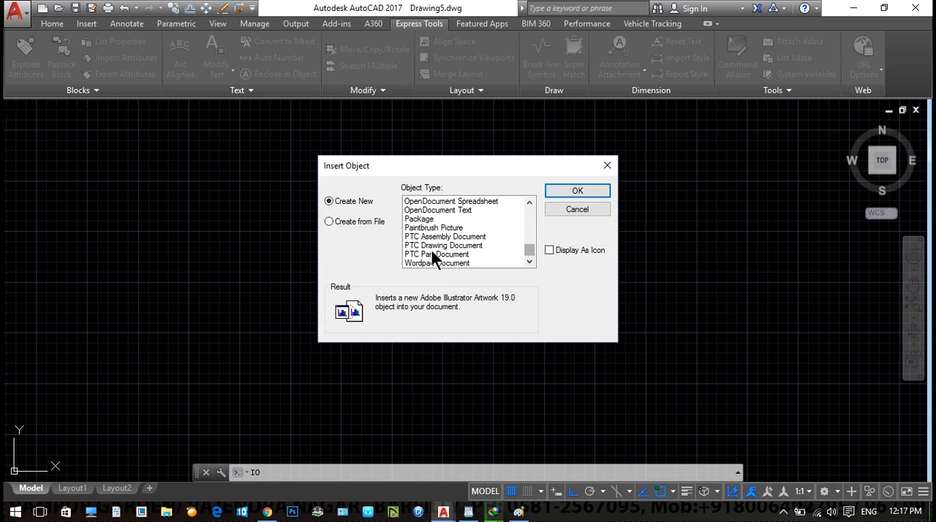
left_click(417, 226)
double_click(418, 226)
- Draw a smiling face with two eyes and one ear on the Paint canvas, and close Paint to embed the picture
mouse_move(411, 198)
left_mouse_down()
mouse_move(402, 201)
mouse_move(442, 182)
mouse_move(417, 194)
left_mouse_up()
left_click_drag(419, 212, 438, 207)
left_click_drag(411, 236, 439, 236)
mouse_move(470, 206)
left_mouse_down()
mouse_move(484, 215)
mouse_move(473, 218)
left_mouse_up()
left_click(900, 78)
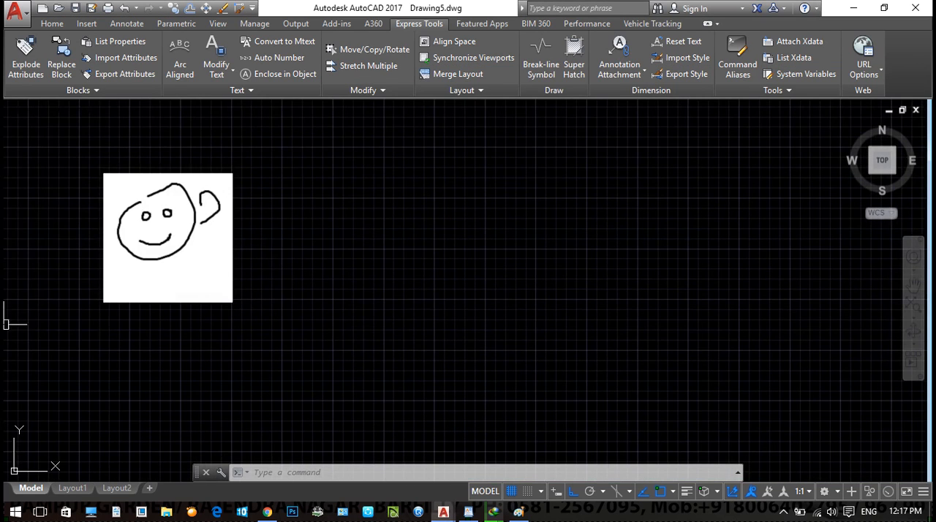
- Reopen the embedded picture in Paint, add a second ear, a toothy mouth and two legs to the face, and close Paint
left_click(414, 332)
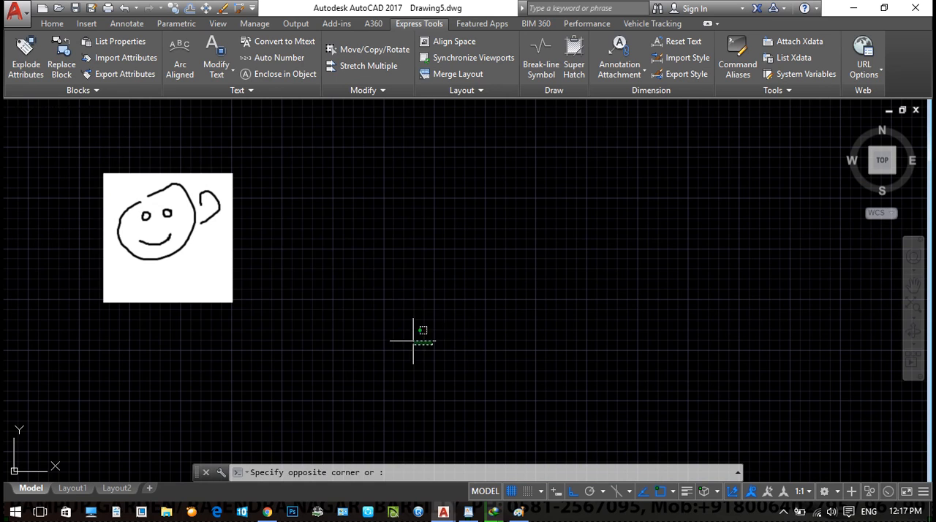
left_click(181, 250)
right_click(182, 250)
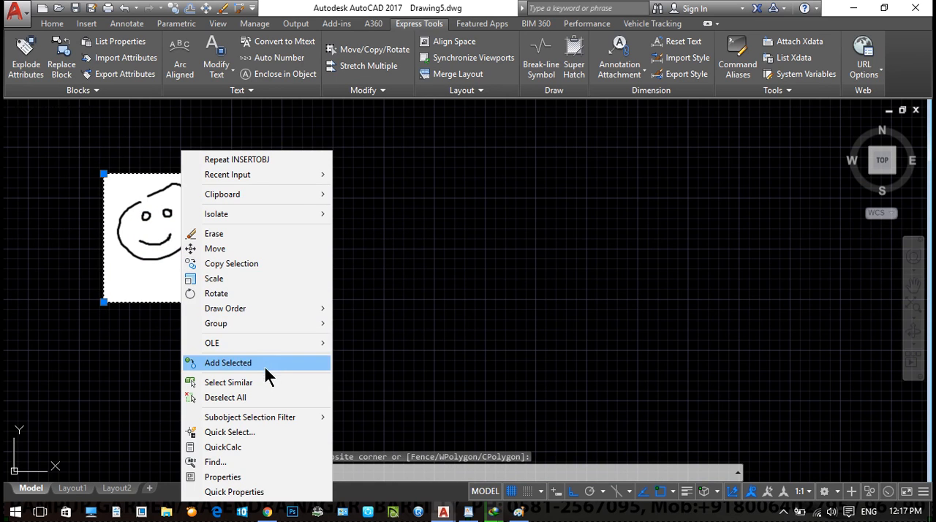
mouse_move(271, 343)
left_click(360, 343)
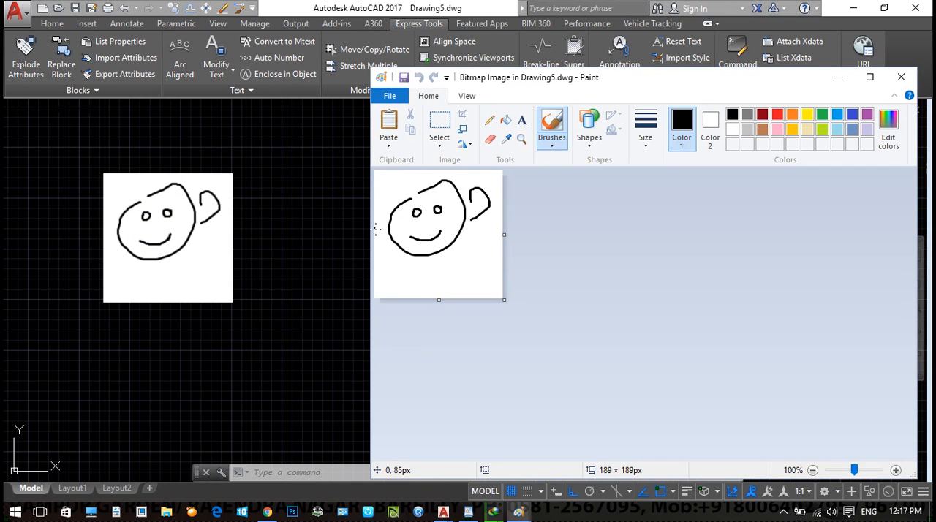
mouse_move(410, 253)
left_mouse_down()
mouse_move(408, 287)
mouse_move(442, 253)
mouse_move(409, 228)
mouse_move(443, 229)
mouse_move(455, 214)
mouse_move(442, 233)
left_mouse_up()
left_click(901, 77)
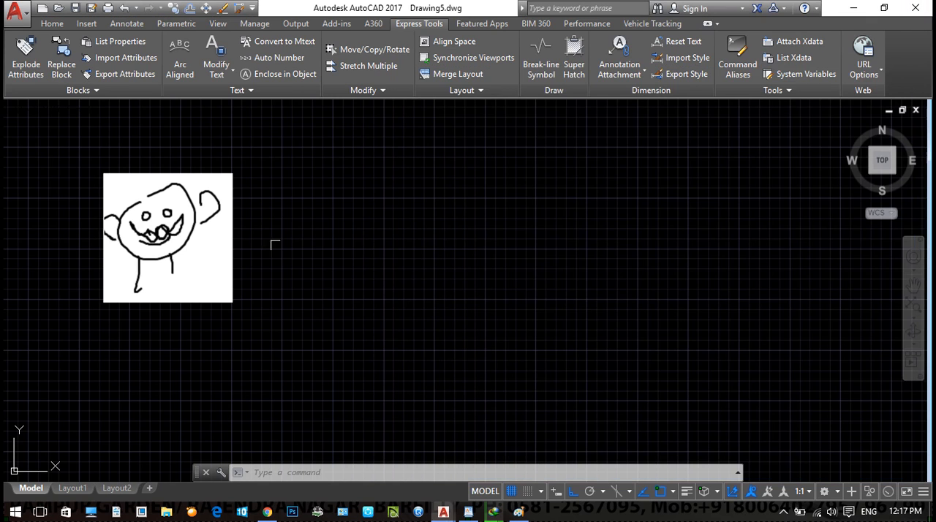
- Erase the embedded face picture from the drawing
left_click(366, 375)
left_click(156, 298)
scroll(237, 234, "down", 3)
type("e")
key("Return")
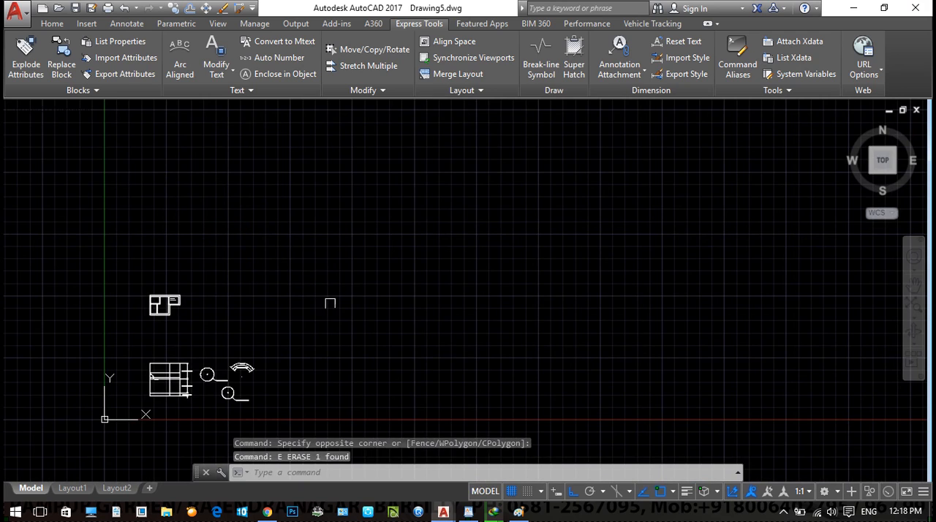
key("Escape")
key("Escape")
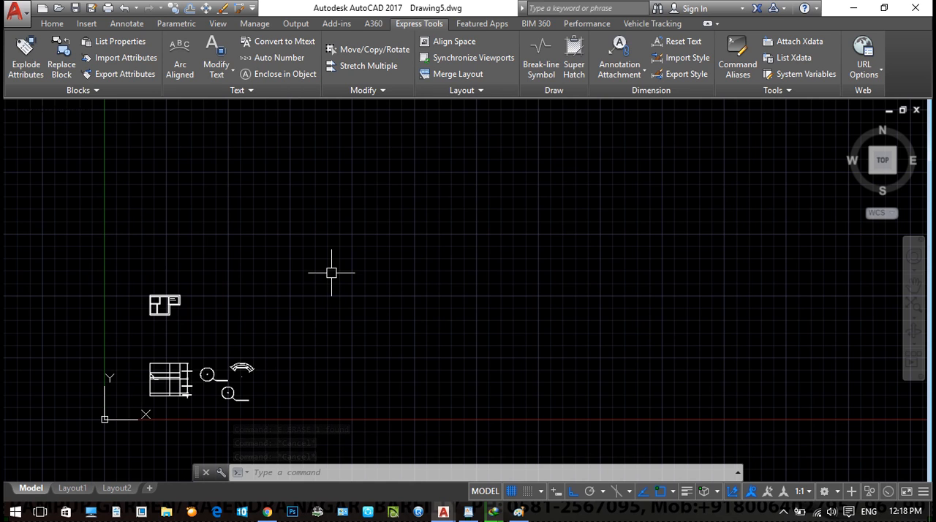
- Switch to WordPad and add the heading "TEXT :" with the line "T ENTER" below the quick dimension note
key("alt+Tab")
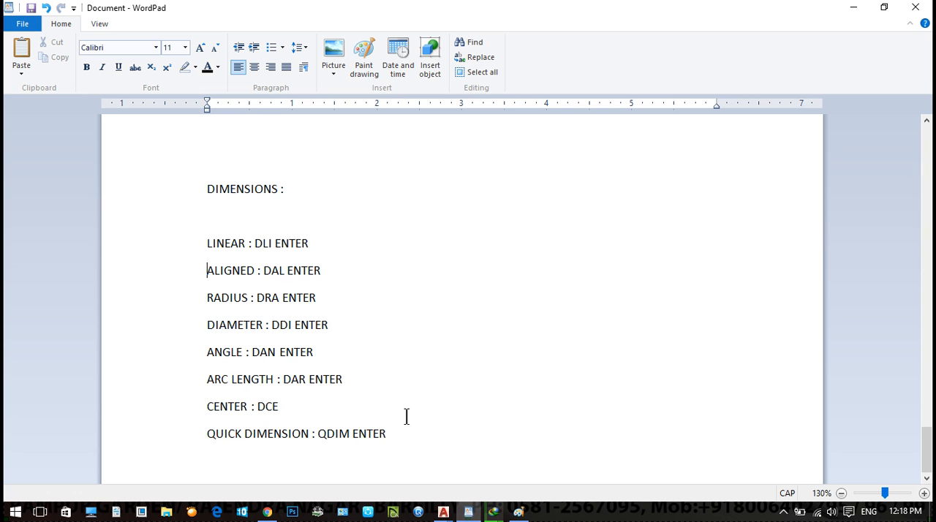
left_click(443, 452)
key("Return")
key("Return")
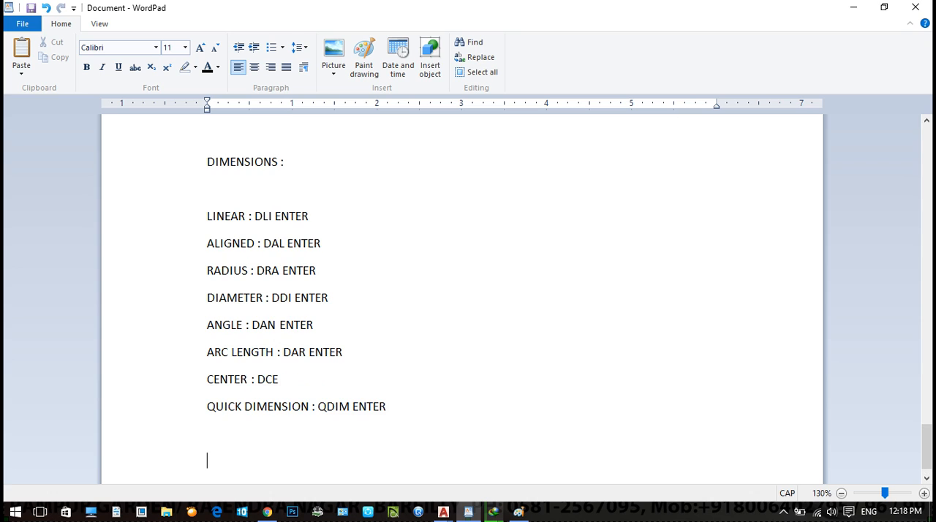
type("tEXT")
key("BackSpace")
key("BackSpace")
key("BackSpace")
key("BackSpace")
type("TEXT :")
key("Return")
type("T ENTER")
key("Return")
- Add the lines "DEFINE A PARAGRAPH" and "THEN TYPE TEXT" to the text notes
type("DEFINE A PARAGRAP")
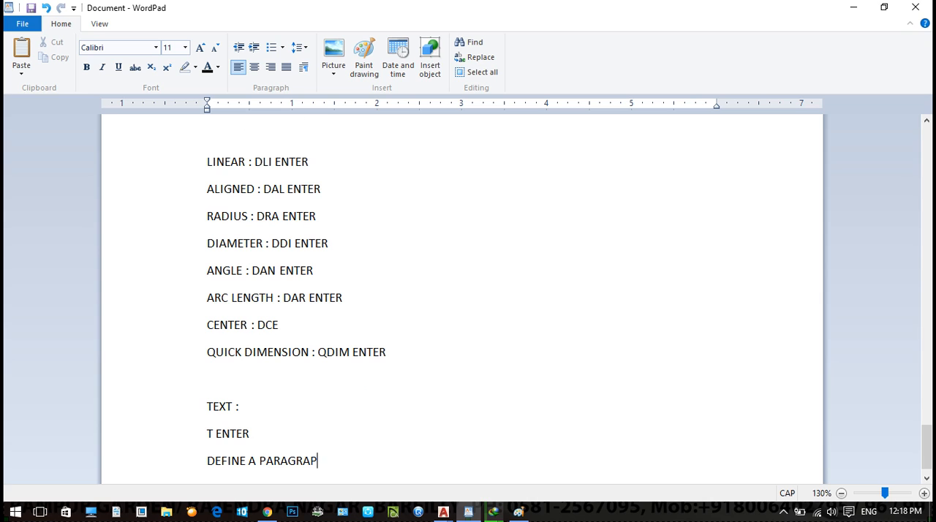
type("H")
key("Return")
type("TH")
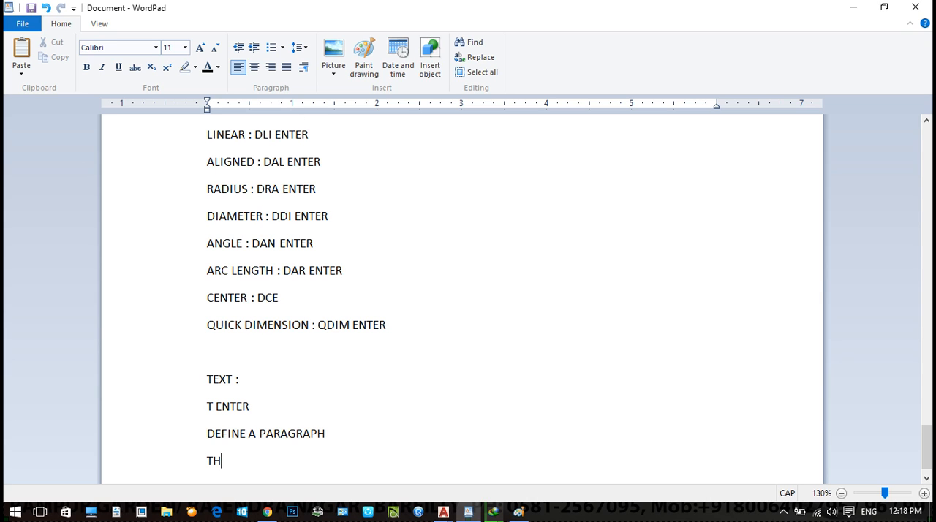
type("EN TYPE TEXT")
key("Return")
- Add the lines "SET FORMATING" and "CLOSE TEXT EDITOR" to the text notes
type("SET FO")
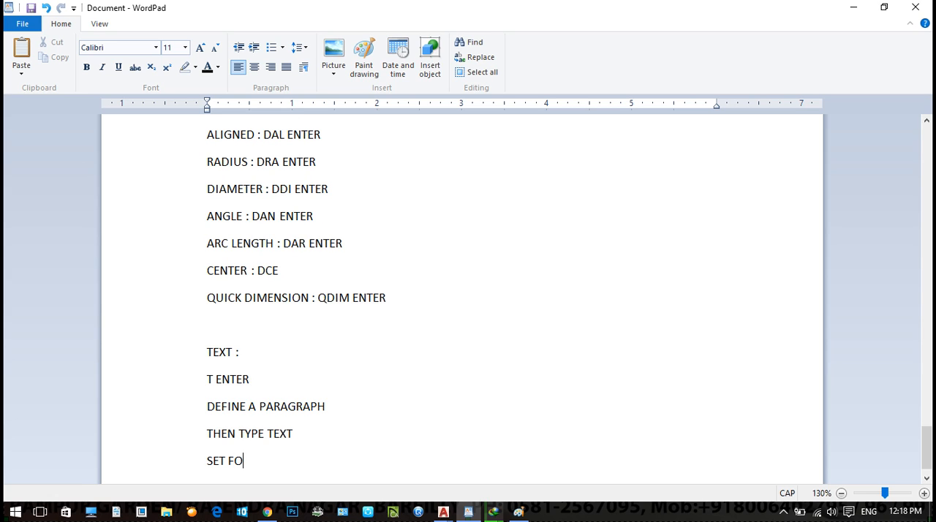
type("RMATING")
key("Return")
type("CL")
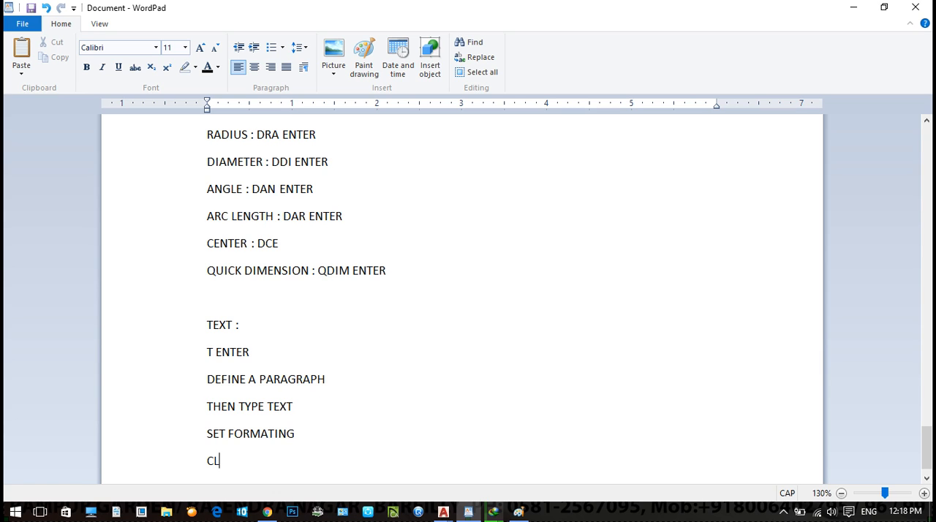
type("OSE TEXT EDITOR")
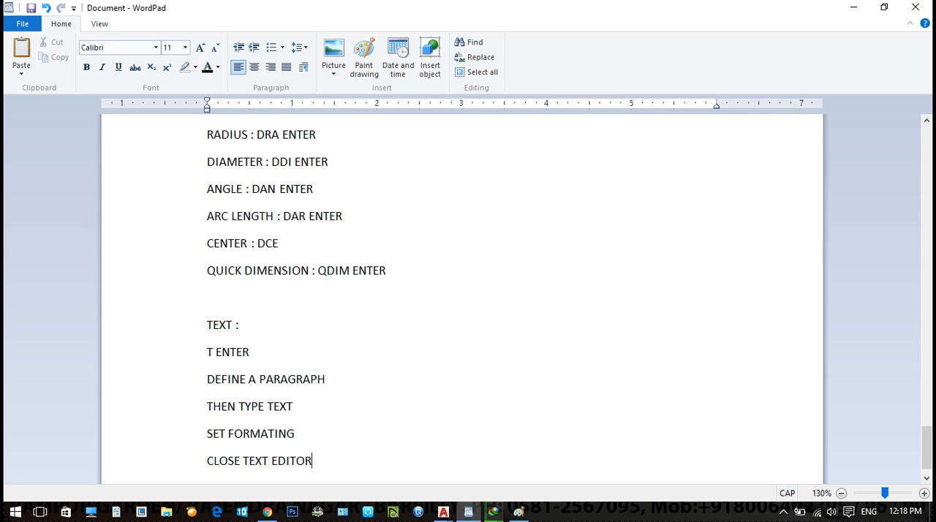
- Leave a blank line and add the note "IF YOU NEED TO CHANGE TEXT DOUBLE CLICK ON TEXT TO EDIT"
key("Return")
key("Return")
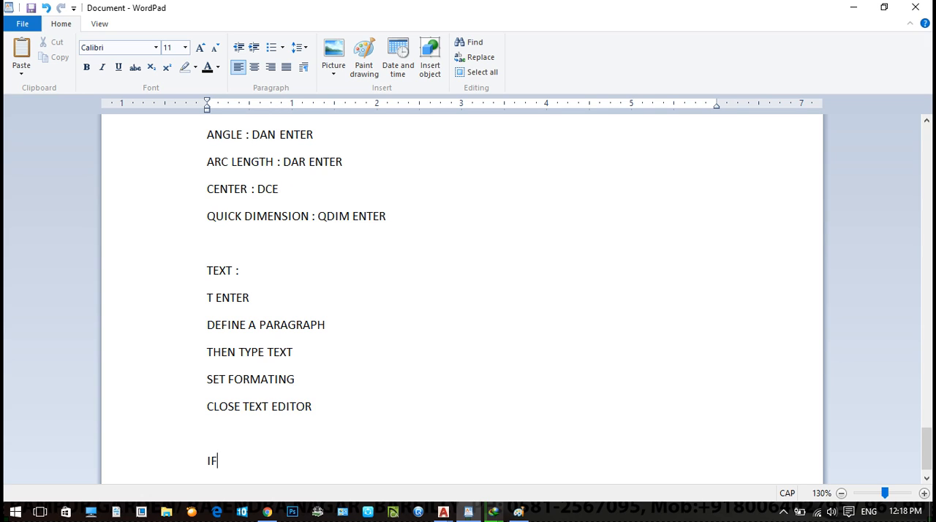
type("IF YOU NEED TO CHANGE TEXT ")
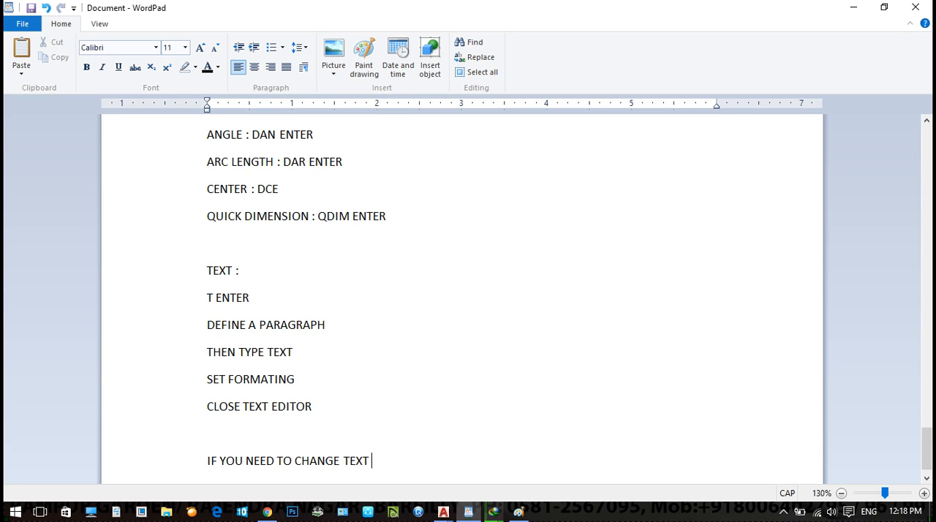
type("DOUBLE CLICK ON TEXT TO EDIT")
key("Return")
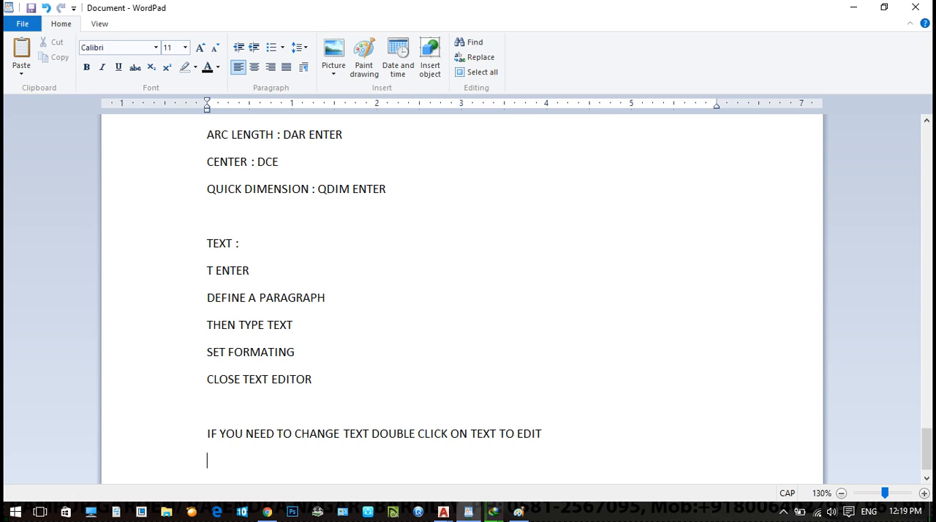
- Add the heading "TABLE : TB ENTER" after a blank line, followed by "1. BY INSTERION POINT"
key("Return")
type("T")
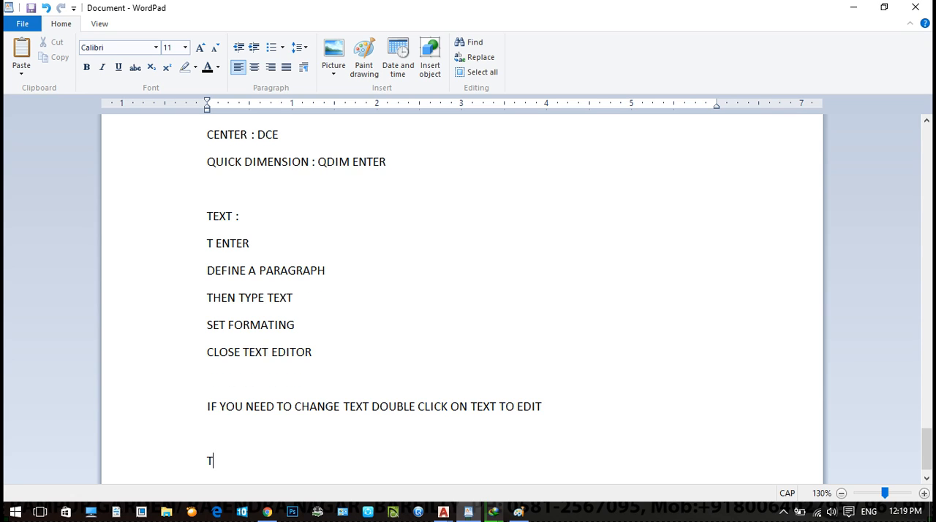
type("ABLE  : TB ENTER")
key("Return")
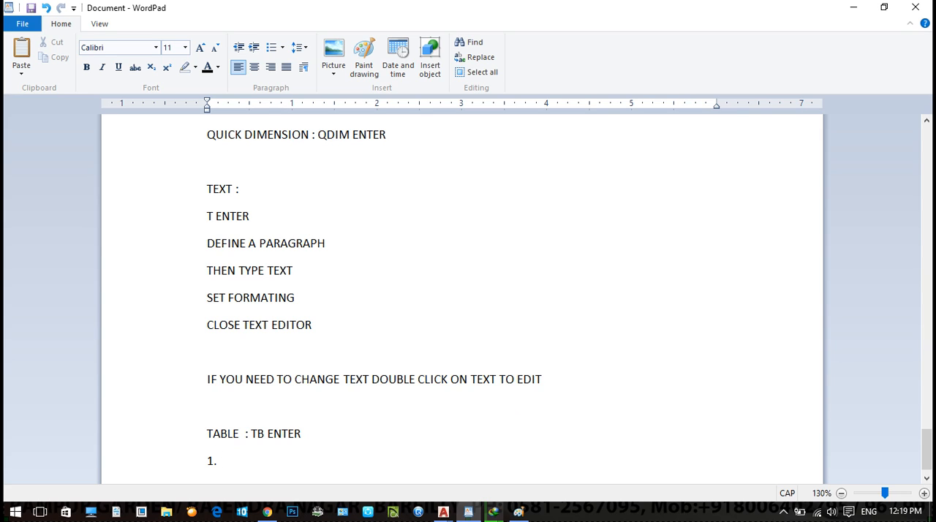
type("1. BY INSTERION POINT")
key("Return")
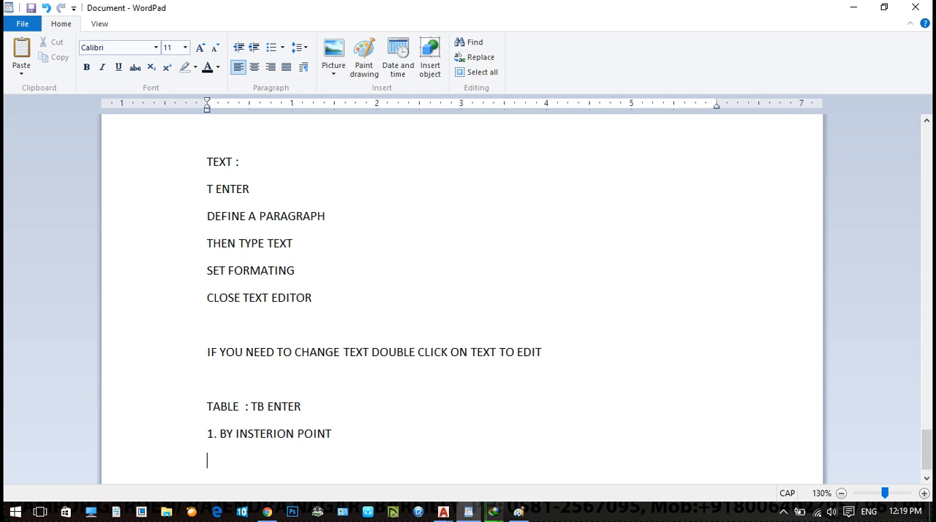
- Add the items "2. BY WINDOW" and "3. BY IMPORTING" to the table notes
type("2. BY WINDOW")
key("Return")
type("3. MY")
key("BackSpace")
key("BackSpace")
type("BY IMO")
key("BackSpace")
type("POINT")
key("BackSpace")
type("RTING")
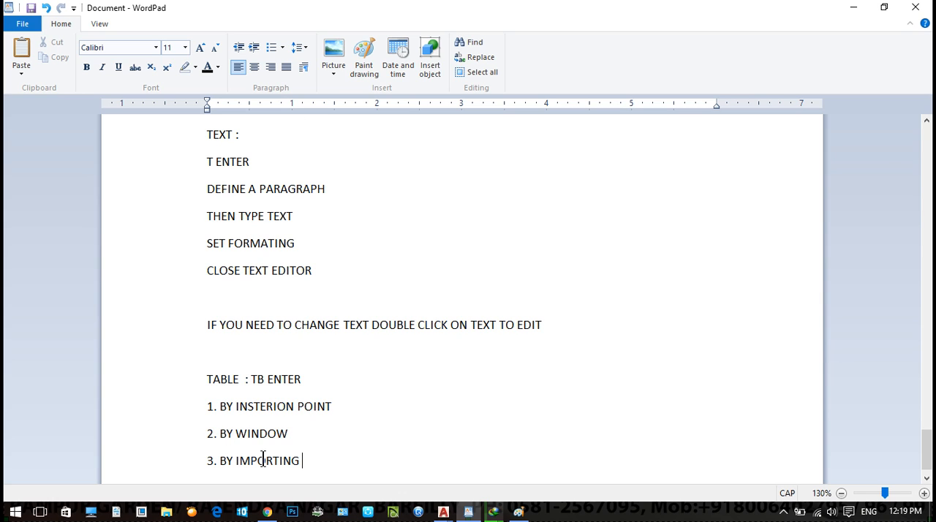
- Switch back to Drawing5.dwg in AutoCAD
left_click(371, 403)
left_click(342, 406)
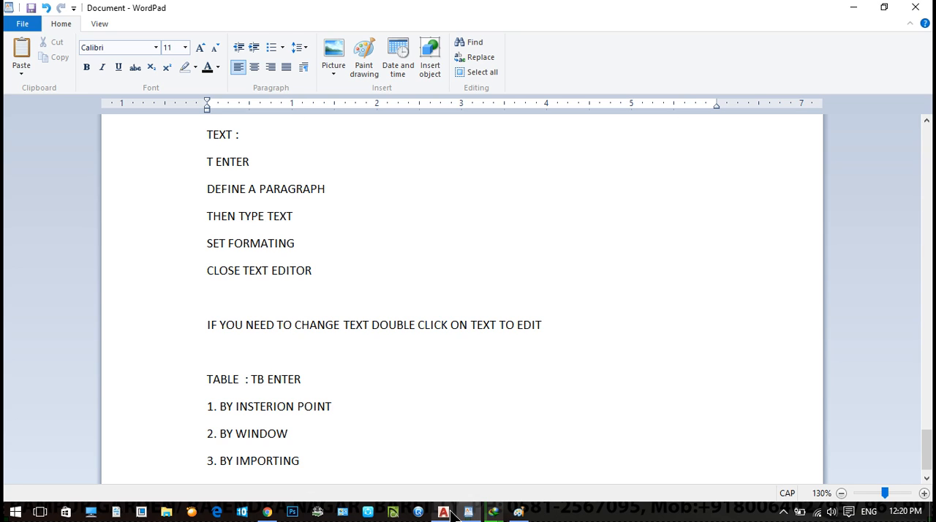
mouse_move(444, 513)
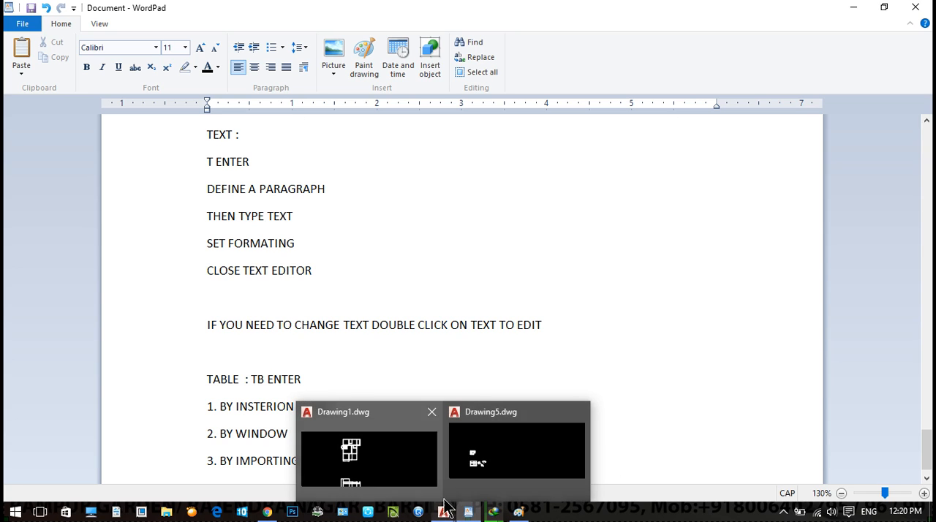
left_click(788, 397)
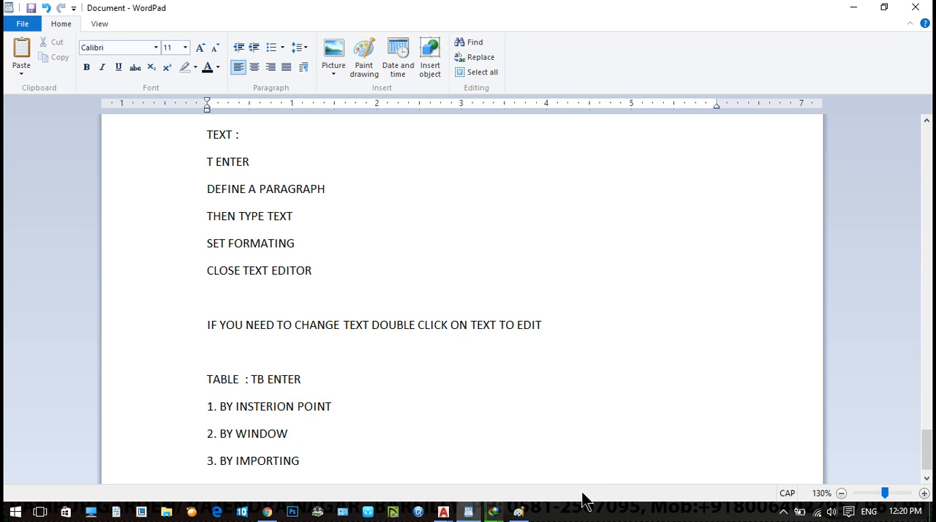
mouse_move(443, 512)
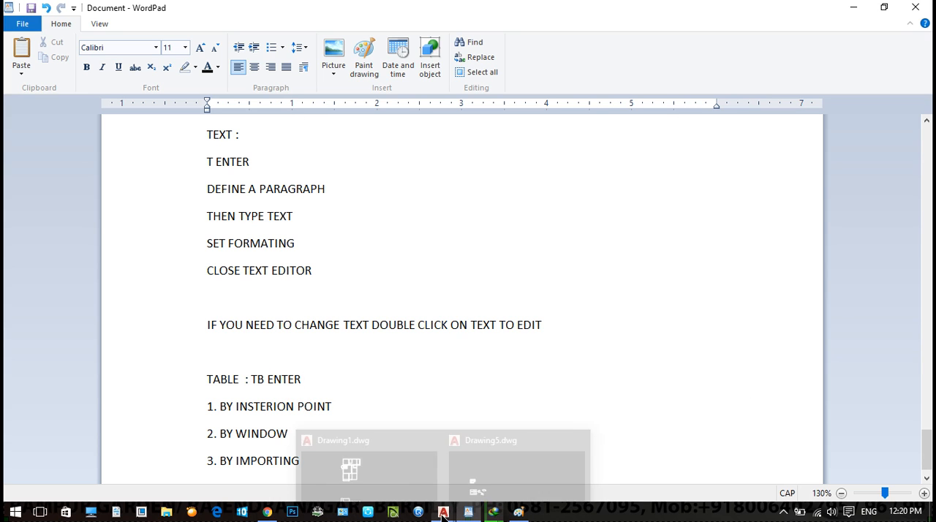
left_click(519, 464)
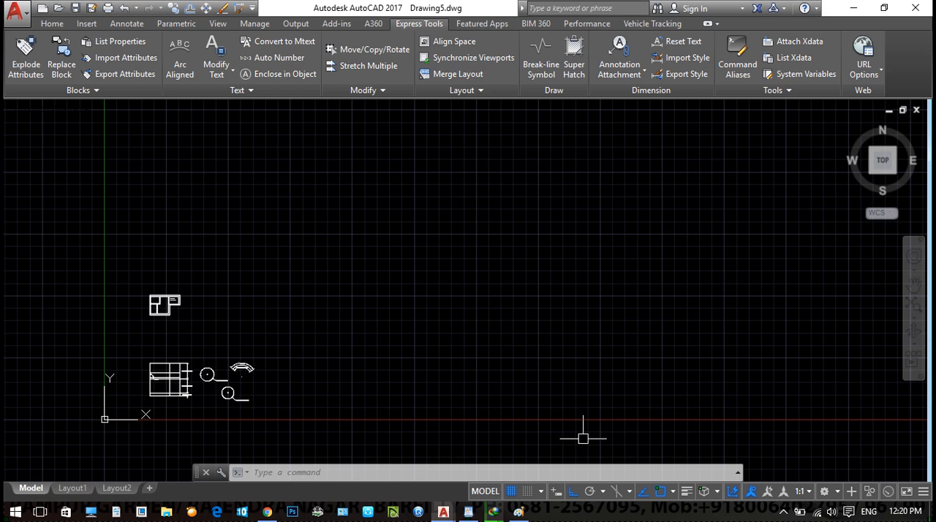
- Start a new table inserted by specifying an insertion point, with 4 columns and 3 data rows
type("tB")
key("Return")
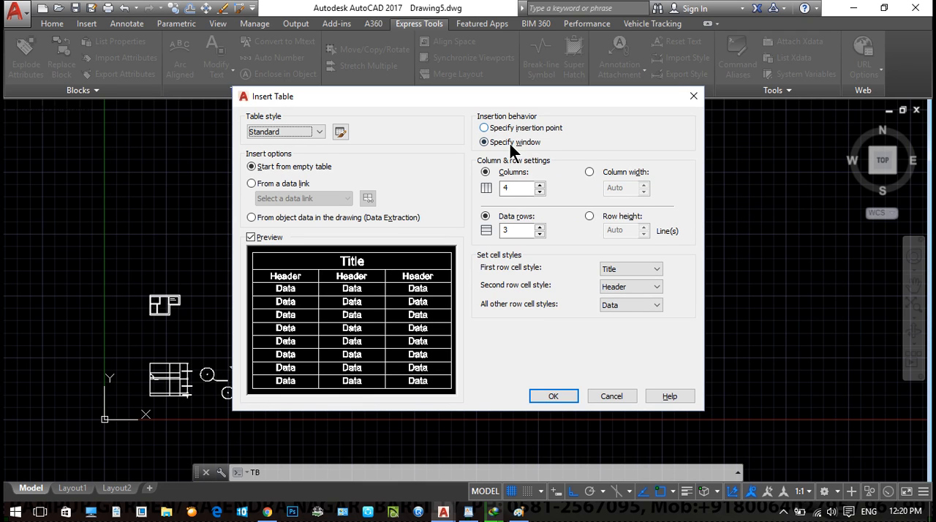
left_click_drag(476, 99, 269, 125)
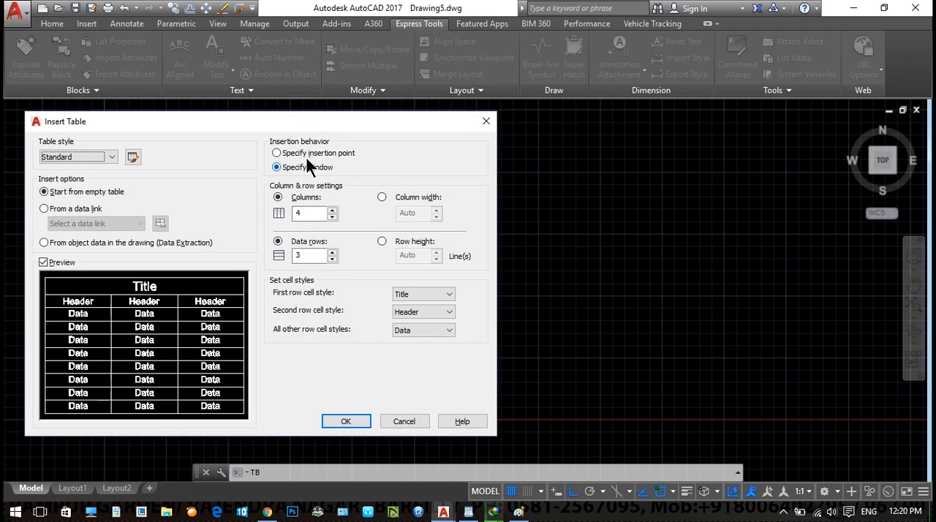
left_click(307, 155)
double_click(290, 215)
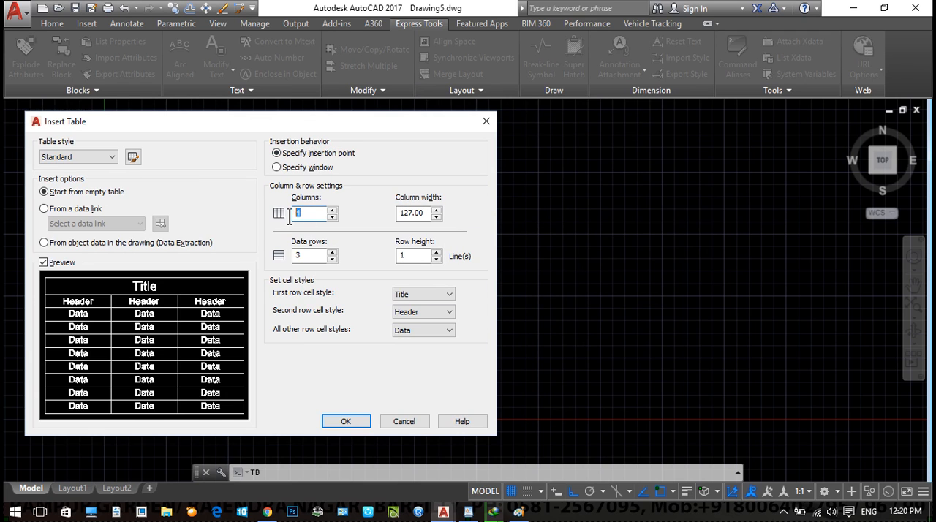
double_click(301, 254)
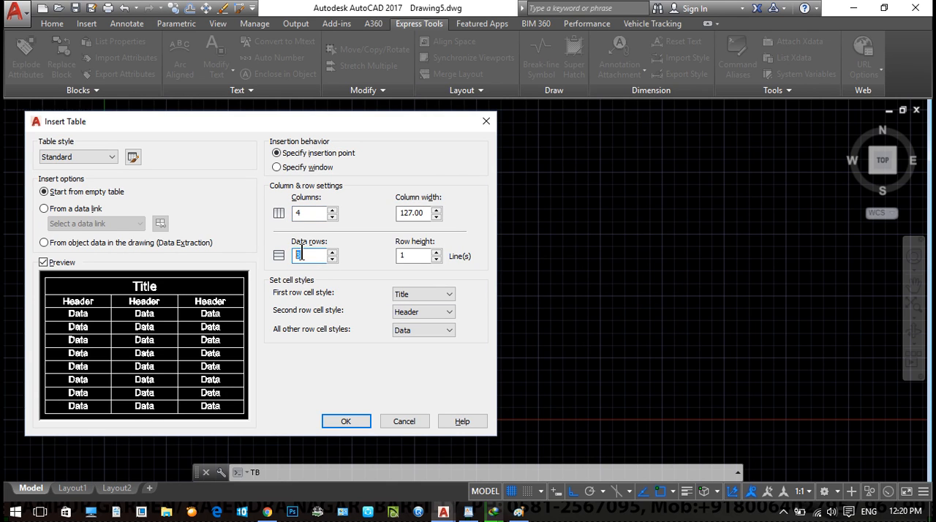
- Set the table's column width to 20 and row height to 3 lines, and accept the settings
left_click_drag(423, 211, 387, 211)
left_click_drag(414, 256, 392, 250)
left_click_drag(426, 211, 381, 212)
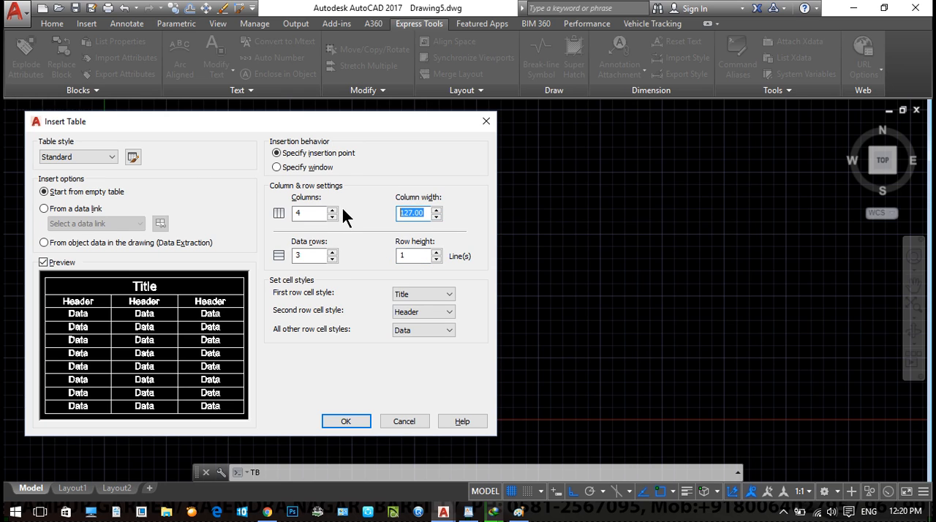
left_click(437, 217)
type("20")
left_click_drag(414, 255, 395, 253)
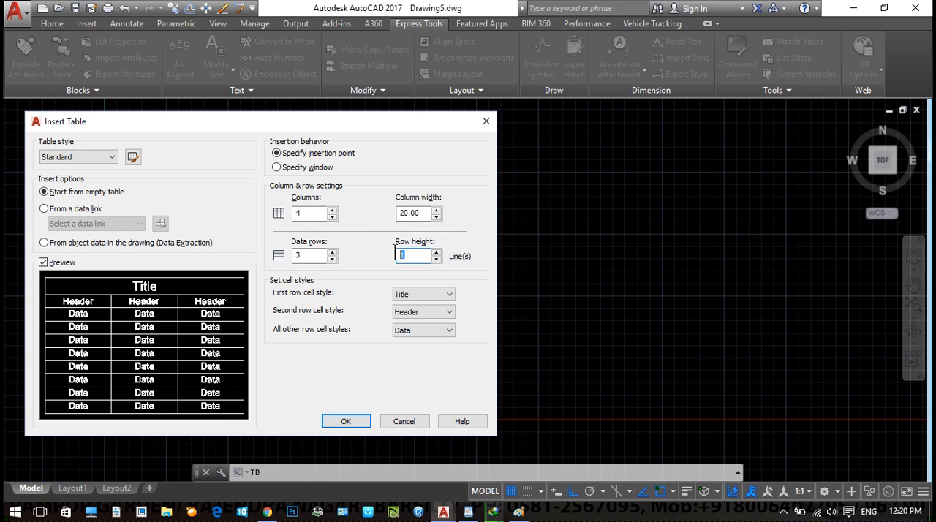
type("3")
left_click(344, 422)
- Place the configured table in an empty area of the drawing and leave its title cell blank
scroll(356, 286, "up", 2)
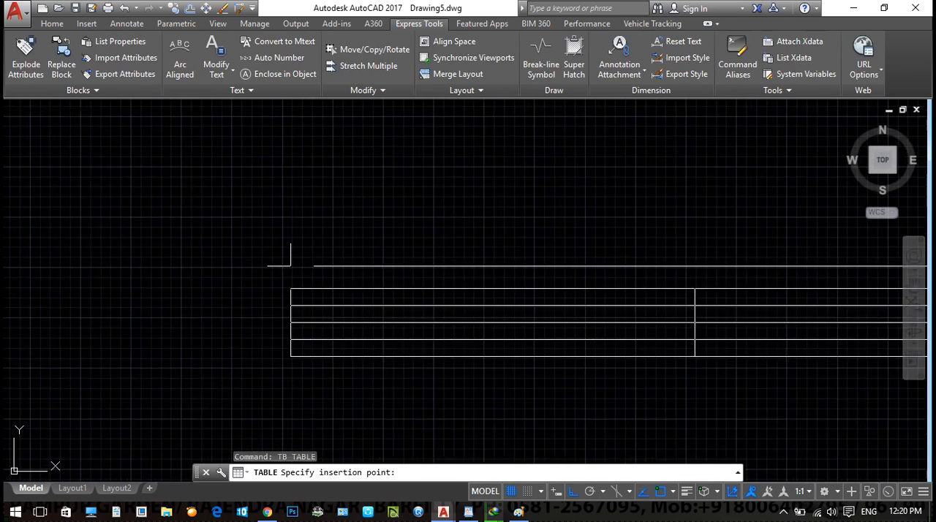
left_click(291, 265)
left_click(474, 397)
scroll(461, 373, "down", 2)
middle_click_drag(340, 379, 448, 350)
scroll(228, 344, "up", 3)
middle_click_drag(229, 344, 471, 419)
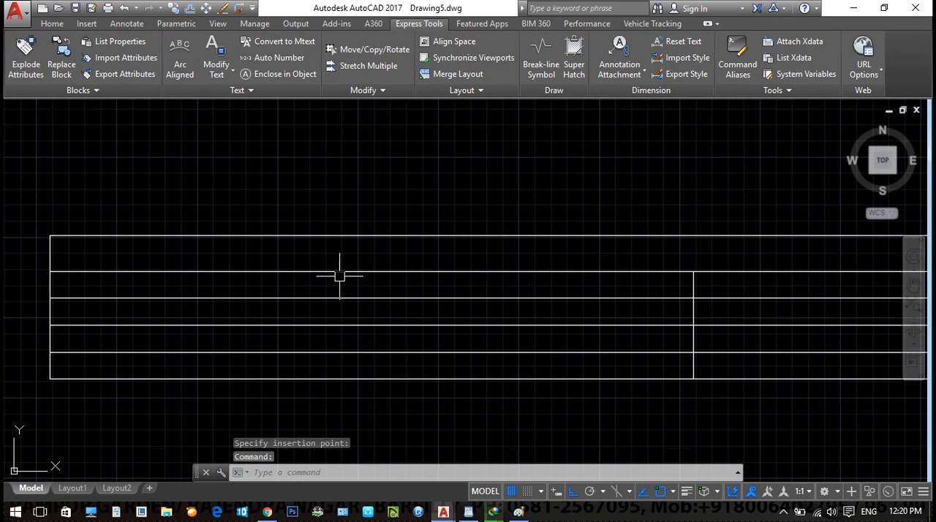
- Select the header cell in the table's last column and examine the table cell editing tools
middle_click_drag(439, 252, 330, 258)
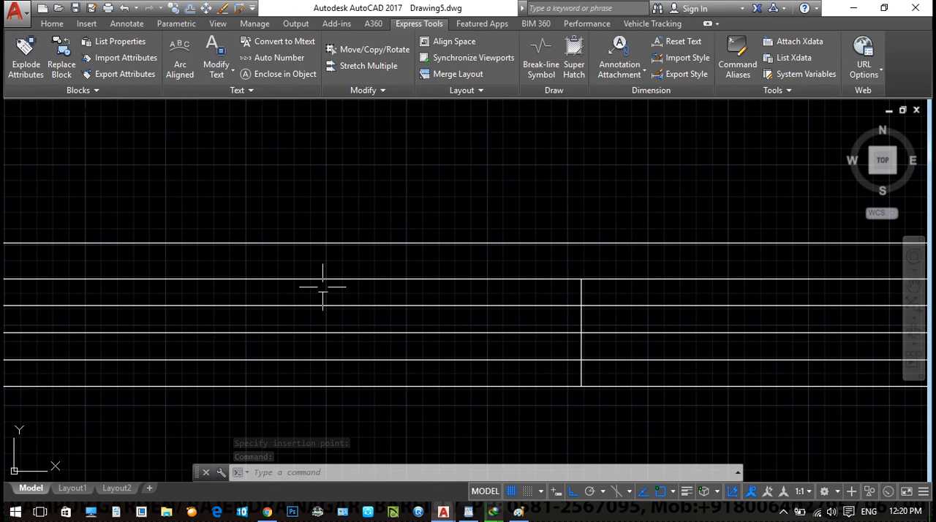
scroll(555, 334, "down", 5)
scroll(386, 318, "up", 2)
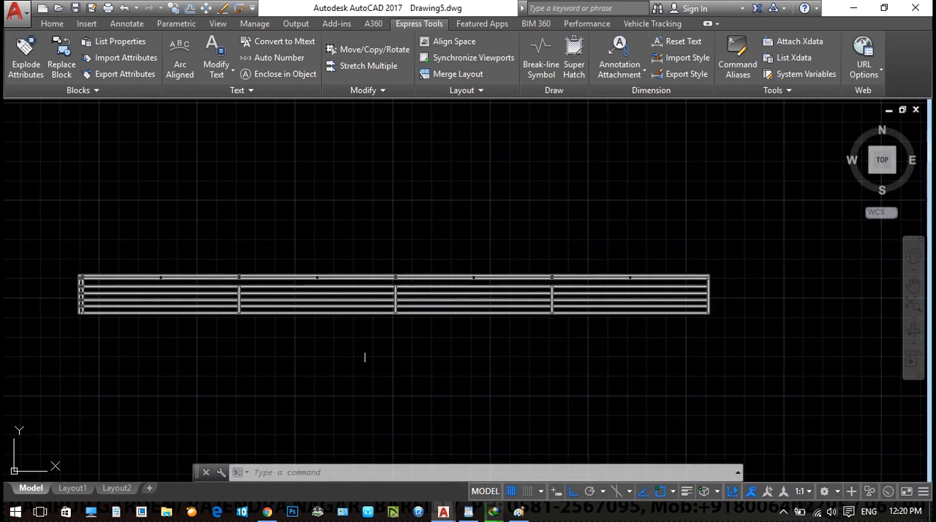
scroll(593, 358, "up", 2)
middle_click_drag(616, 353, 481, 389)
left_click(500, 299)
left_click(500, 284)
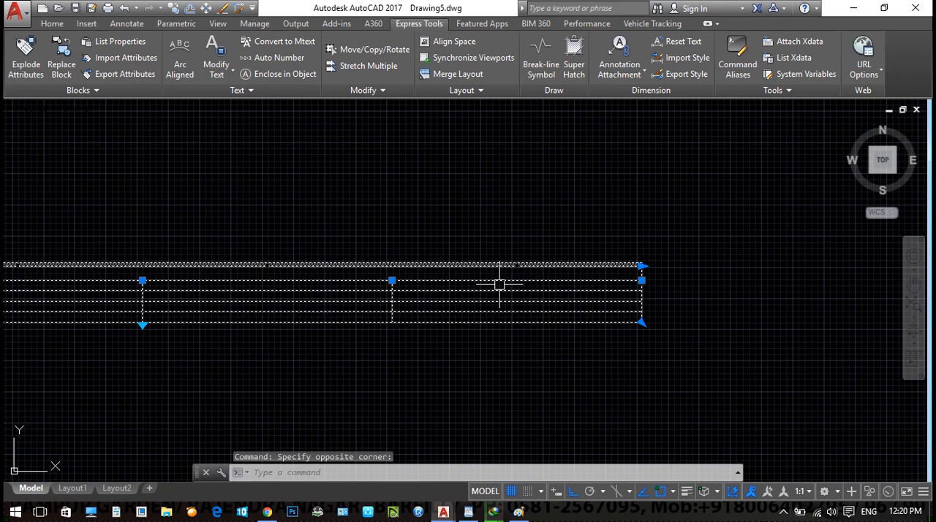
scroll(500, 285, "up", 2)
key("Escape")
left_click(504, 280)
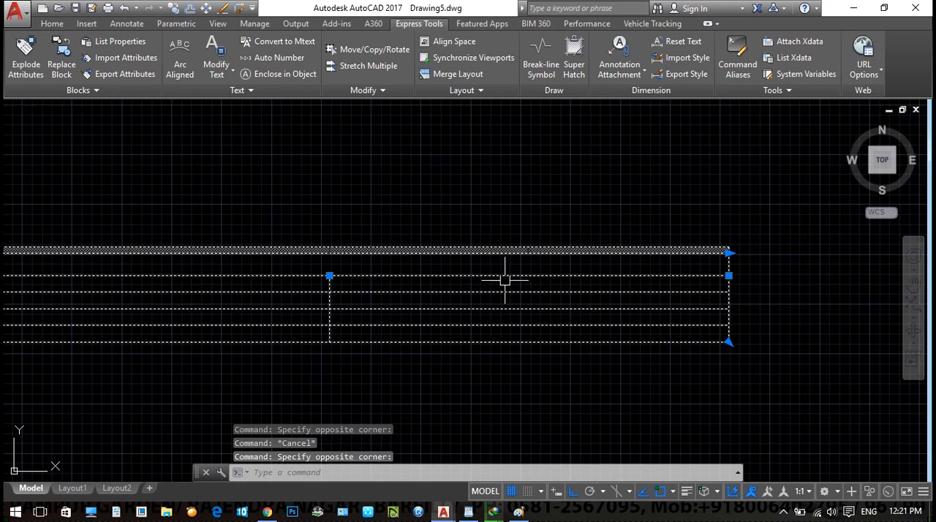
left_click(504, 280)
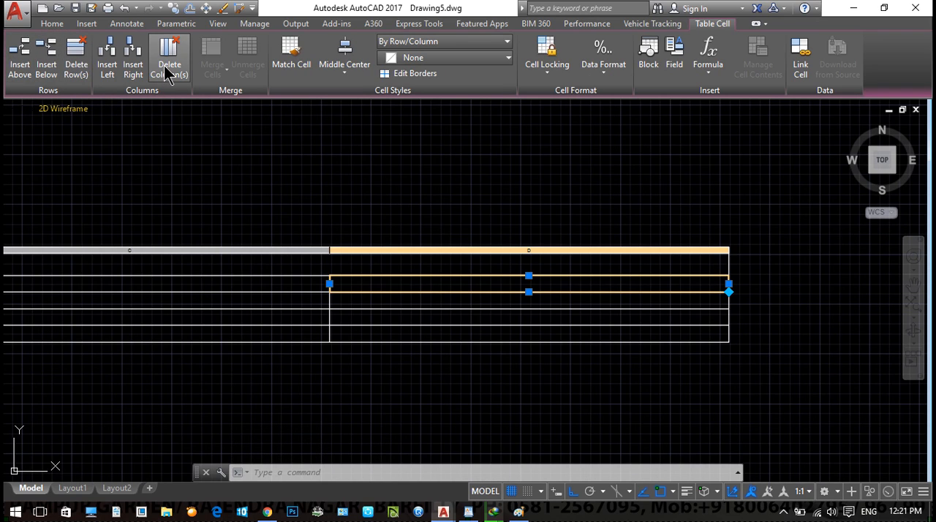
key("Escape")
key("Escape")
- Enter 3 in cell B3, the first data row of the table's second column
scroll(504, 224, "down", 3)
middle_click_drag(370, 257, 315, 343)
scroll(565, 282, "up", 2)
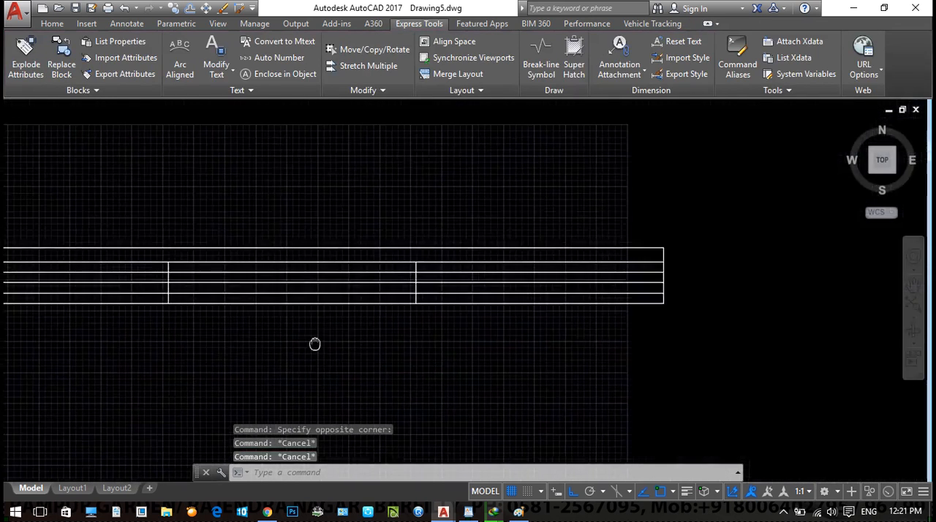
scroll(353, 300, "up", 3)
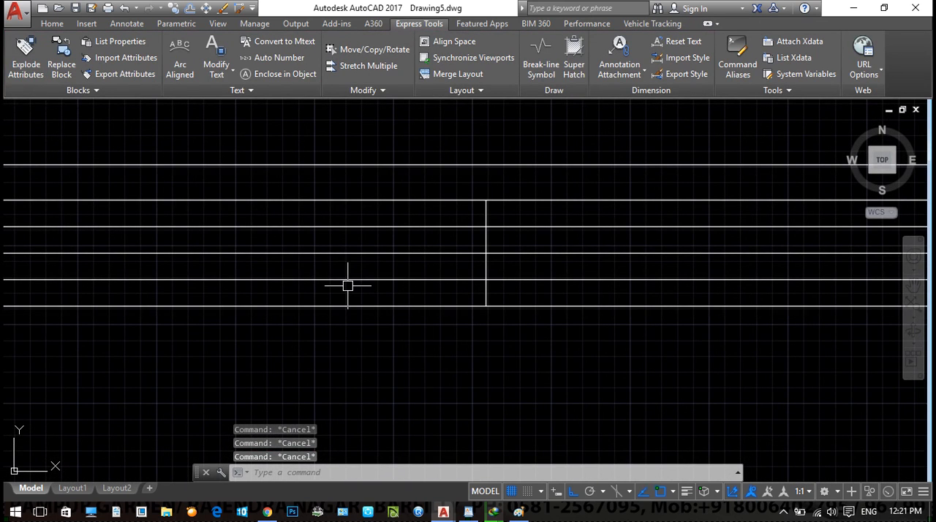
mouse_move(341, 279)
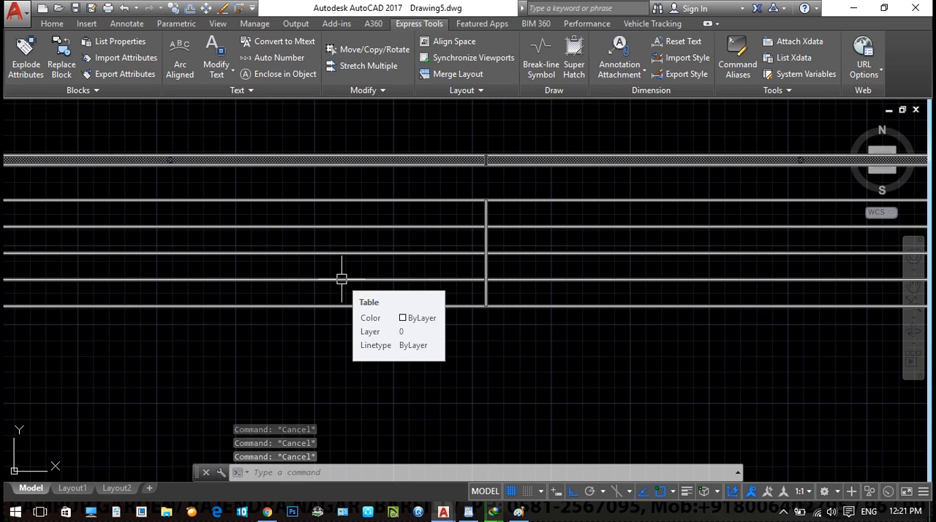
middle_click_drag(436, 265, 467, 267)
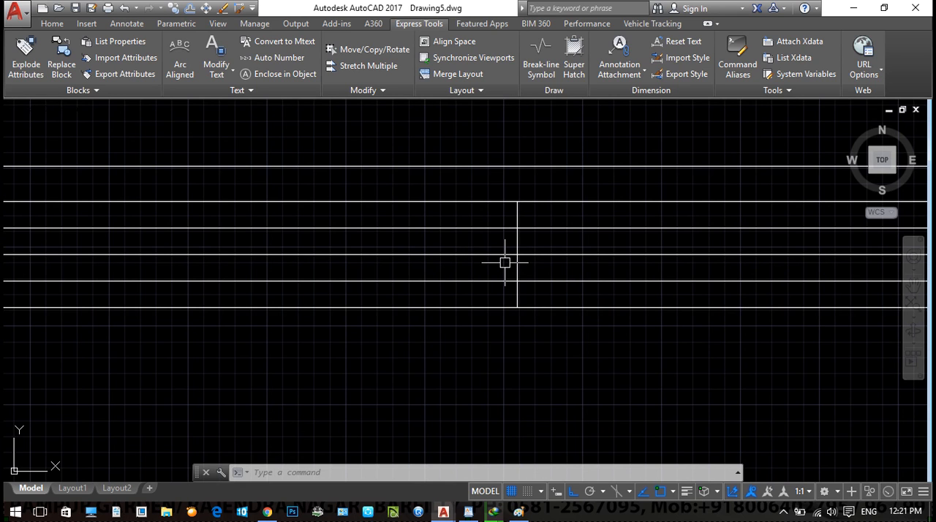
middle_click_drag(538, 286, 298, 264)
middle_click_drag(446, 284, 307, 285)
scroll(307, 285, "down", 3)
middle_click_drag(356, 307, 570, 320)
scroll(158, 269, "up", 3)
left_click(178, 276)
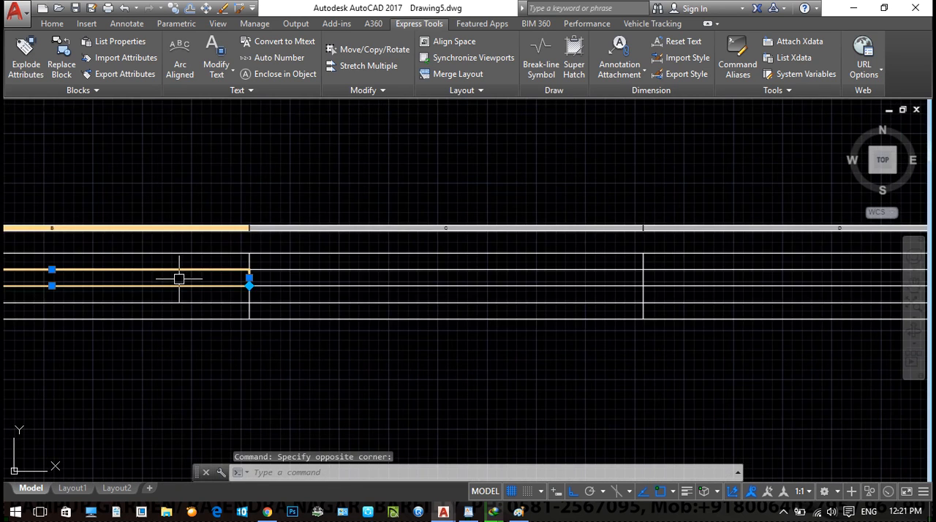
scroll(178, 278, "up", 2)
type("3")
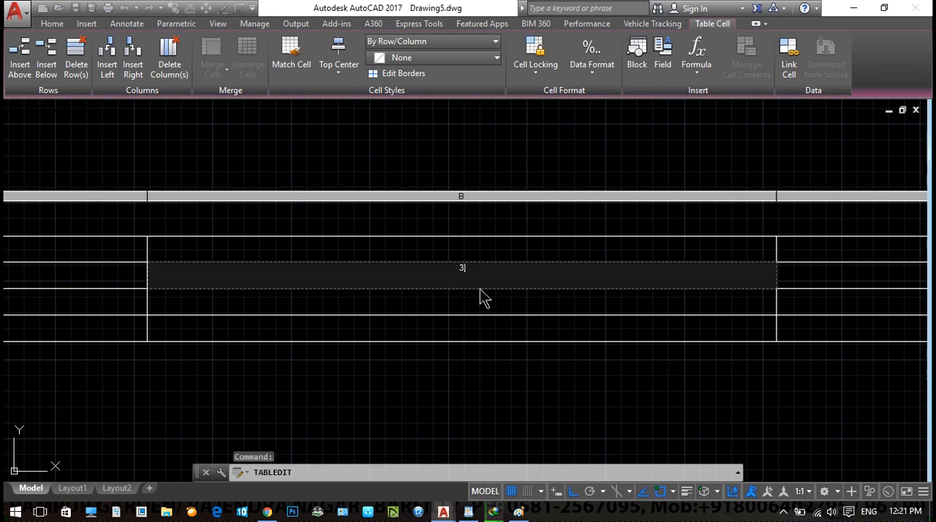
- Enter 4 in cell C3 and 5 in cell B4 of the table
left_click(836, 285)
left_click(834, 287)
middle_click_drag(830, 287, 585, 269)
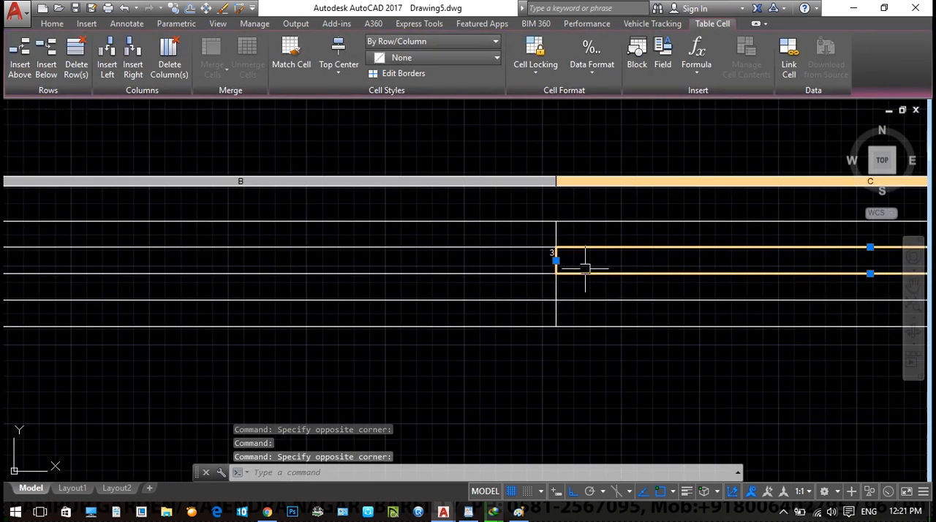
type("4")
left_click(522, 286)
left_click(522, 283)
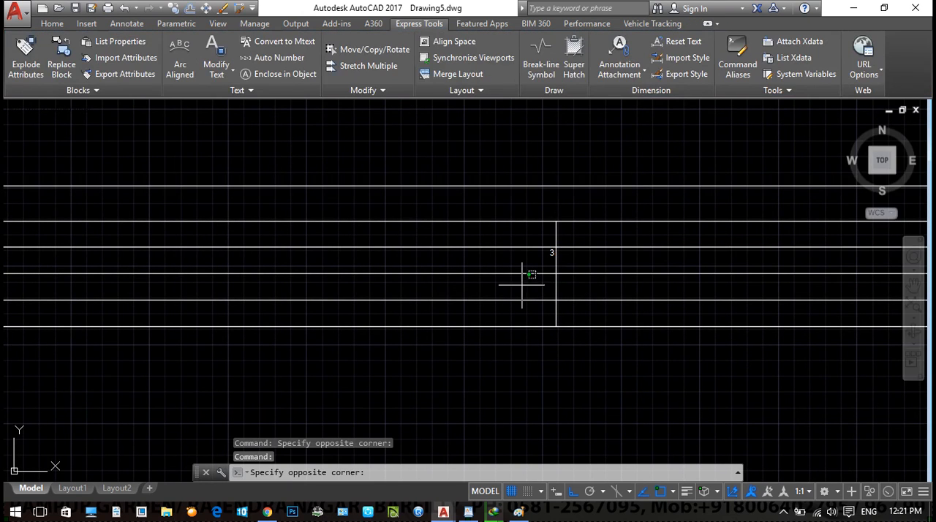
type("5")
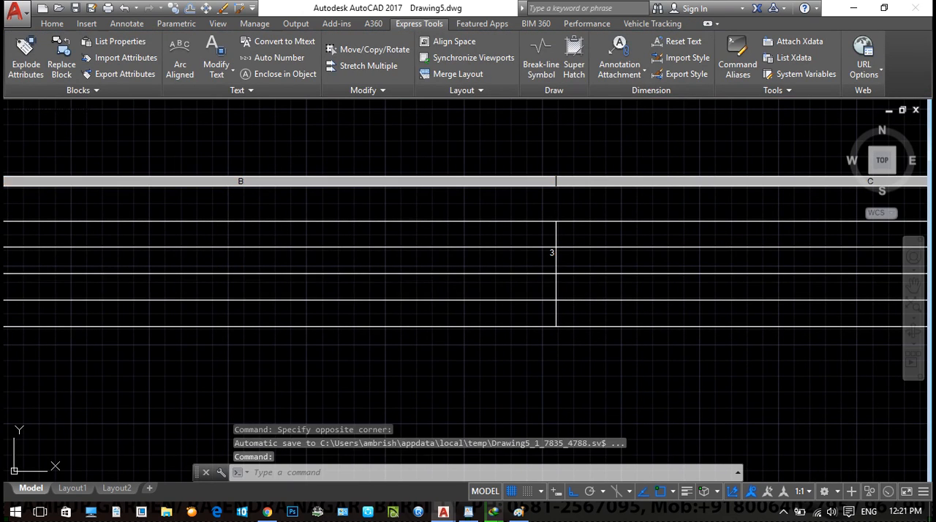
- Enter 3.36 in cell C4 and finish editing the cell
left_click(786, 291)
left_click(788, 288)
middle_click_drag(753, 300, 542, 305)
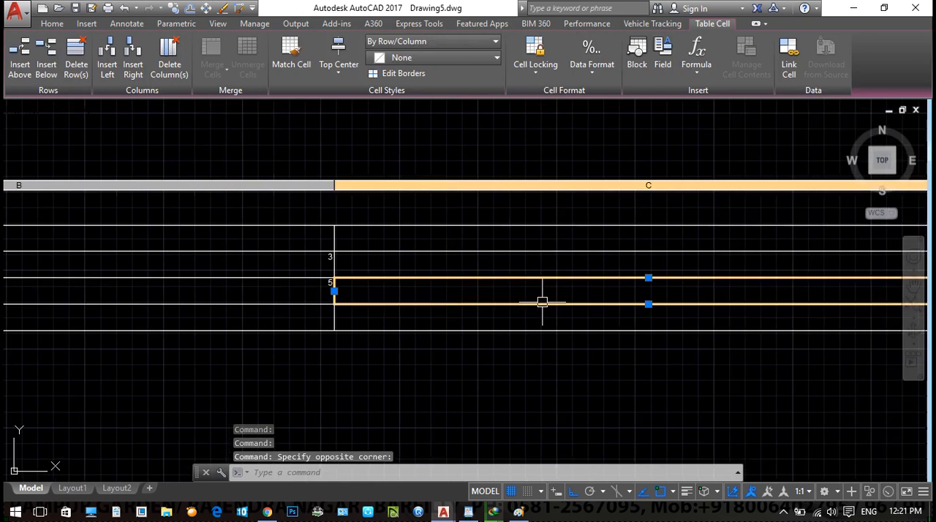
type("3.36")
left_click(633, 366)
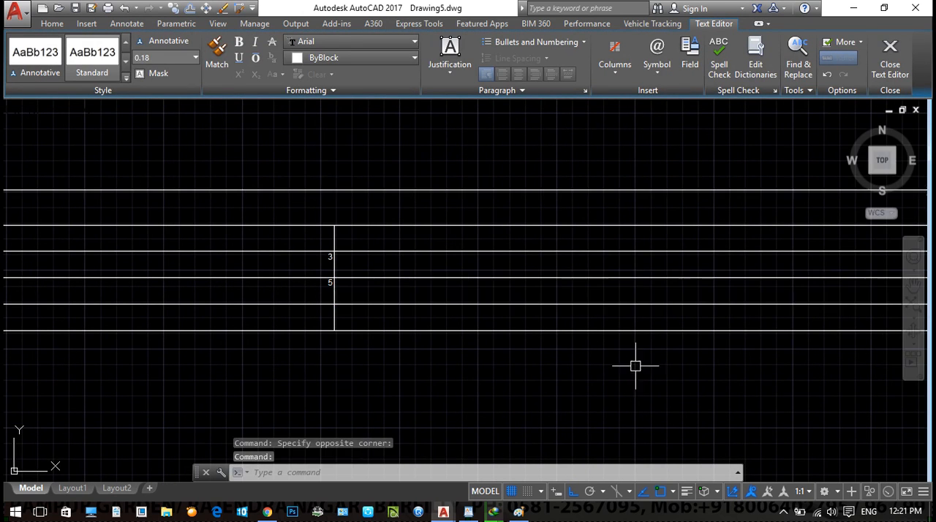
left_click(616, 240)
key("Escape")
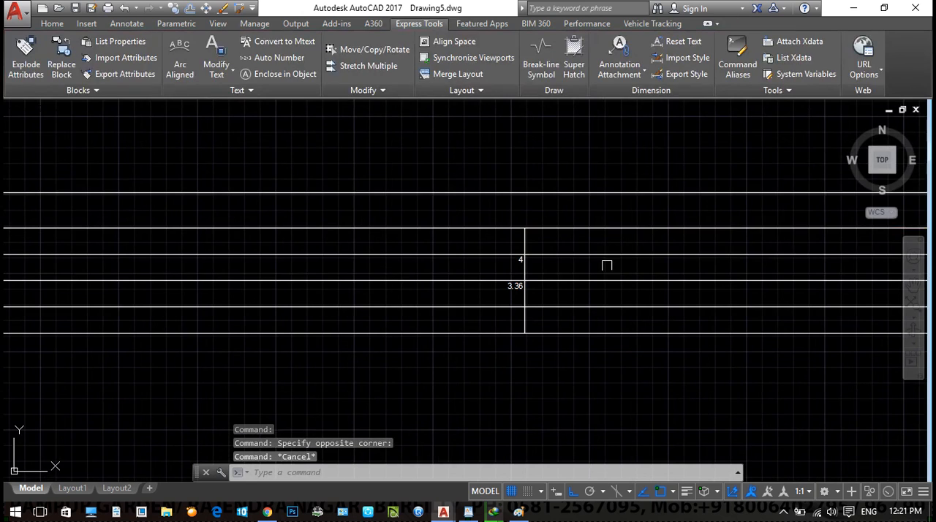
- Enter the formula =B3*C3 in cell D3 to multiply the first data row's two values
left_click(604, 265)
scroll(679, 268, "down", 5)
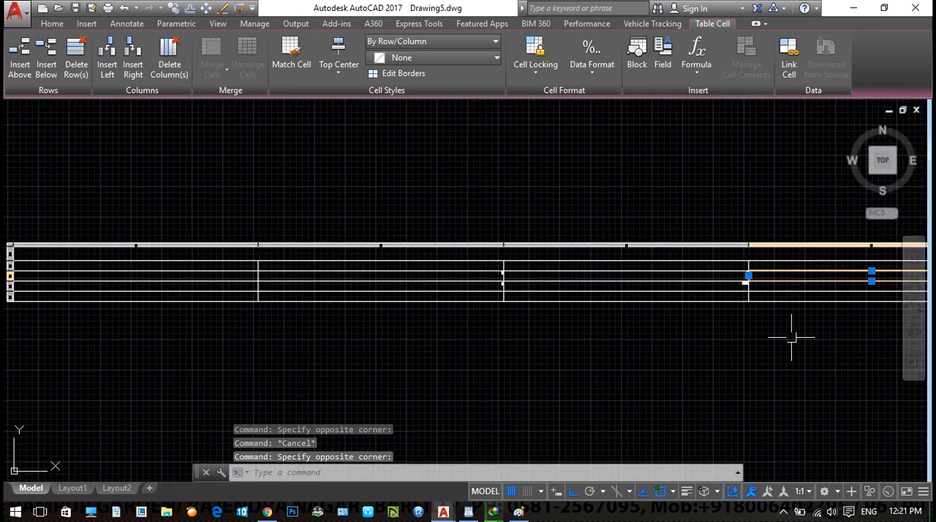
middle_click_drag(759, 322, 615, 329)
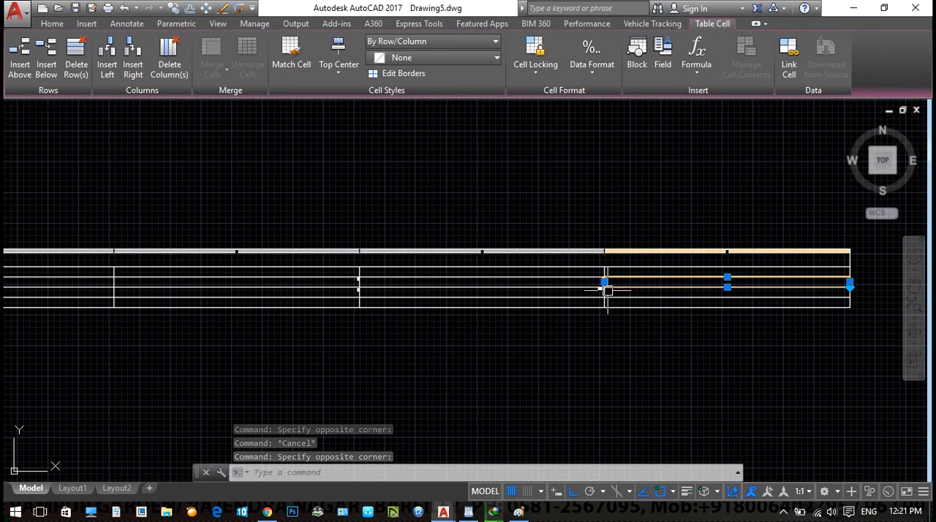
key("Escape")
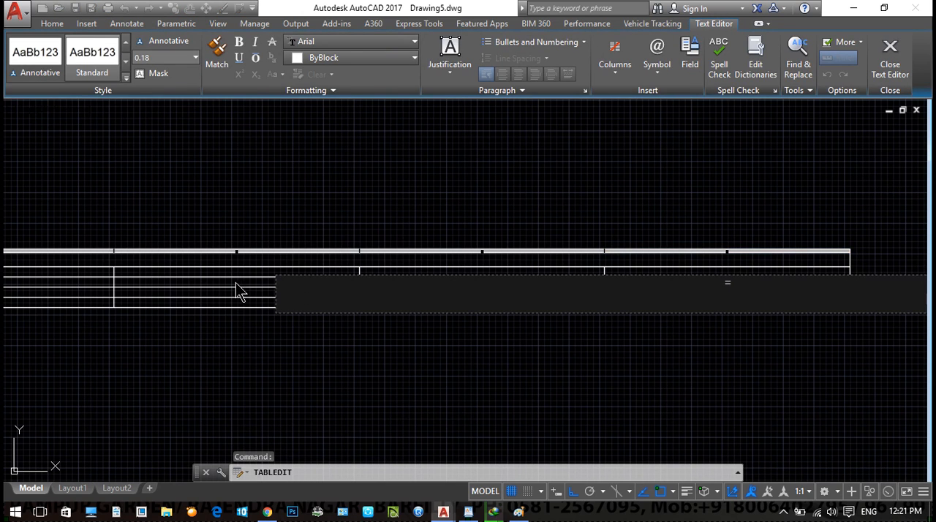
scroll(231, 254, "up", 3)
middle_click_drag(297, 315, 282, 248)
scroll(283, 246, "down", 1)
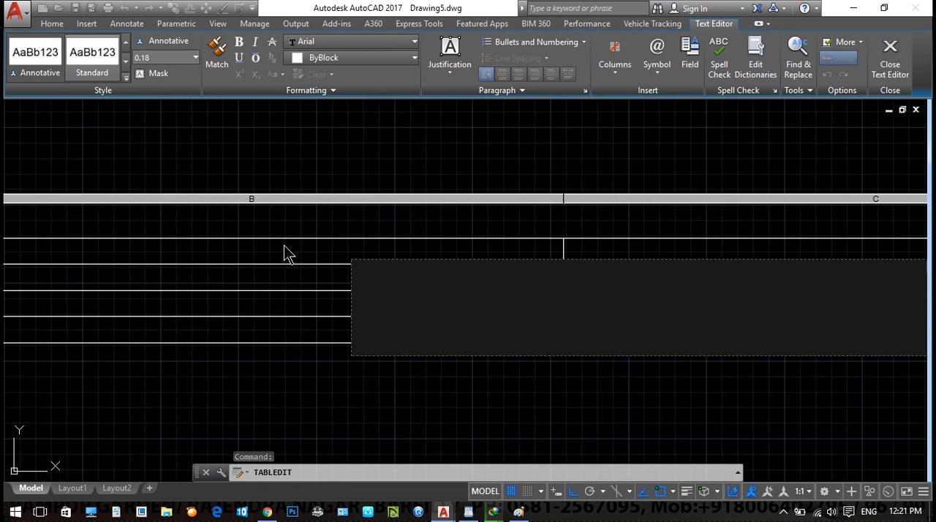
middle_click_drag(613, 361, 196, 393)
scroll(692, 387, "down", 2)
middle_click_drag(657, 399, 370, 411)
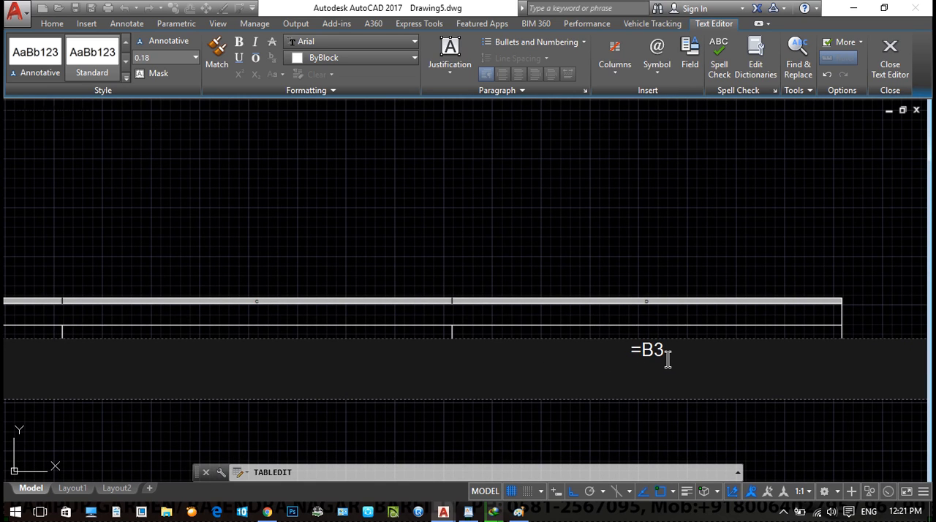
type("*")
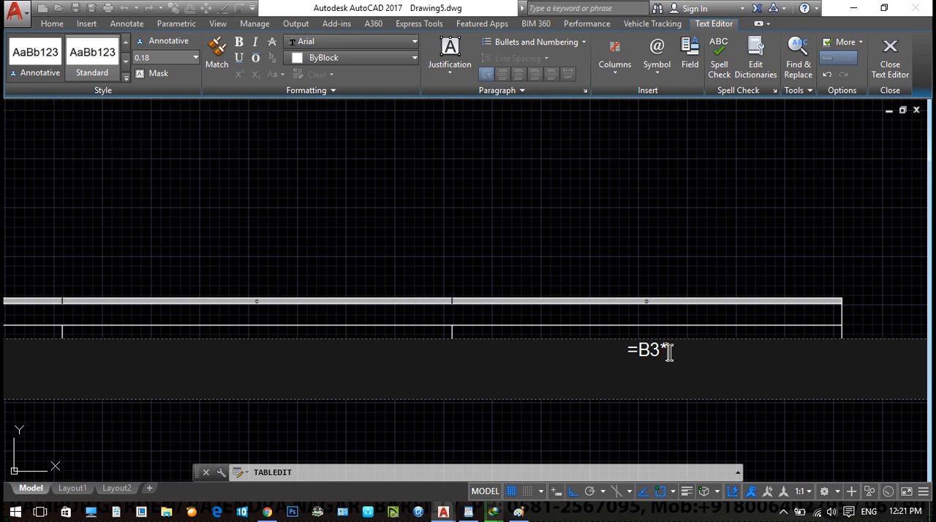
type("C3")
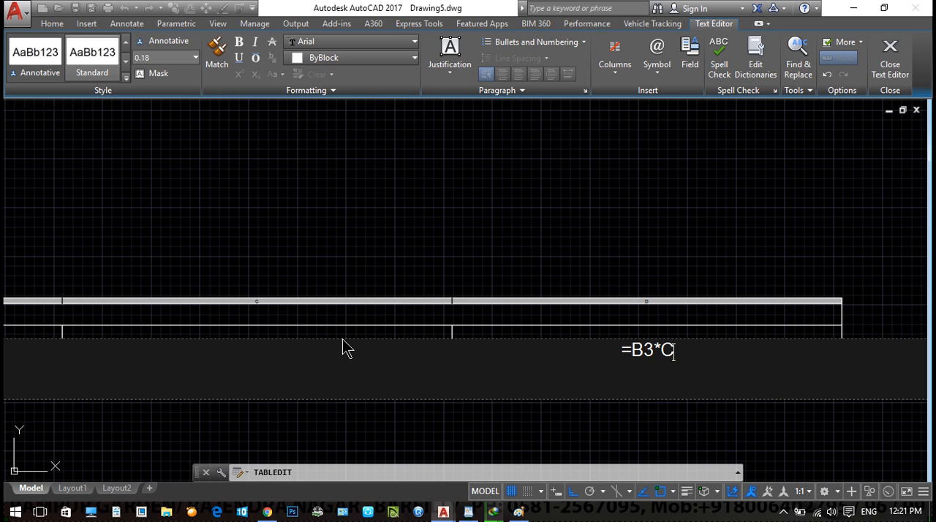
left_click(544, 449)
scroll(554, 381, "up", 3)
scroll(554, 381, "up", 5)
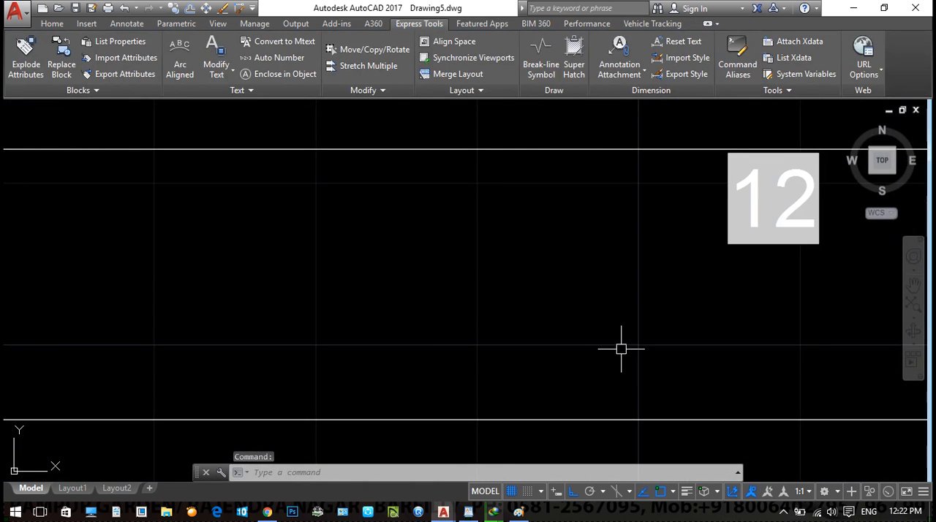
- Enter the formula =B4*C4 in cell D4 to multiply the second data row's two values
scroll(492, 363, "down", 5)
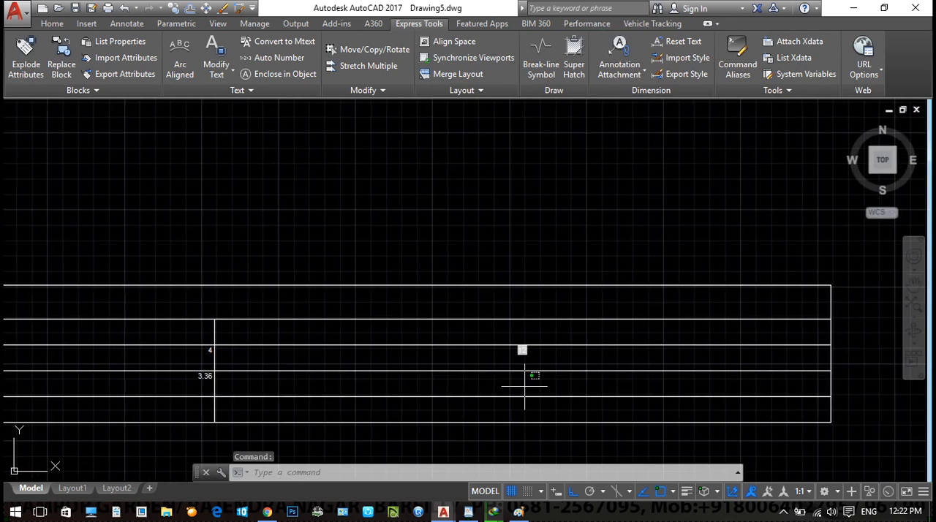
left_click(456, 380)
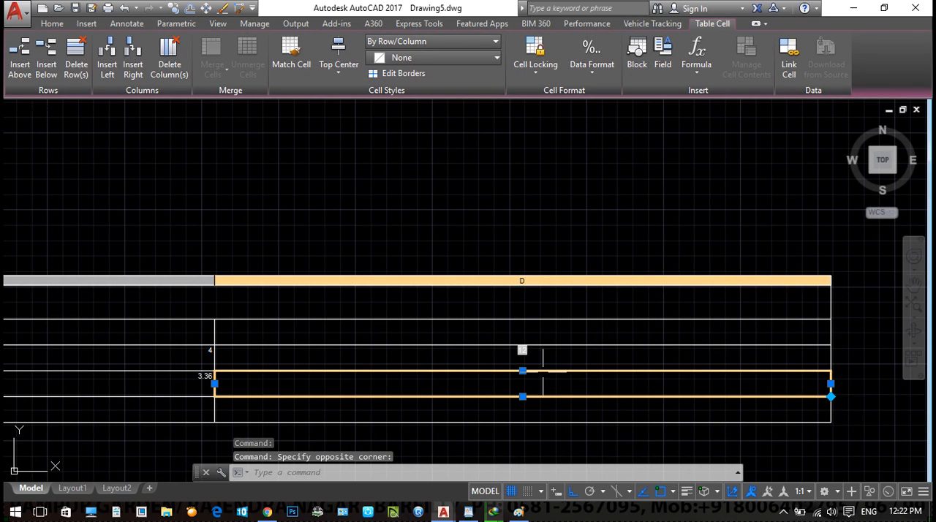
type("=")
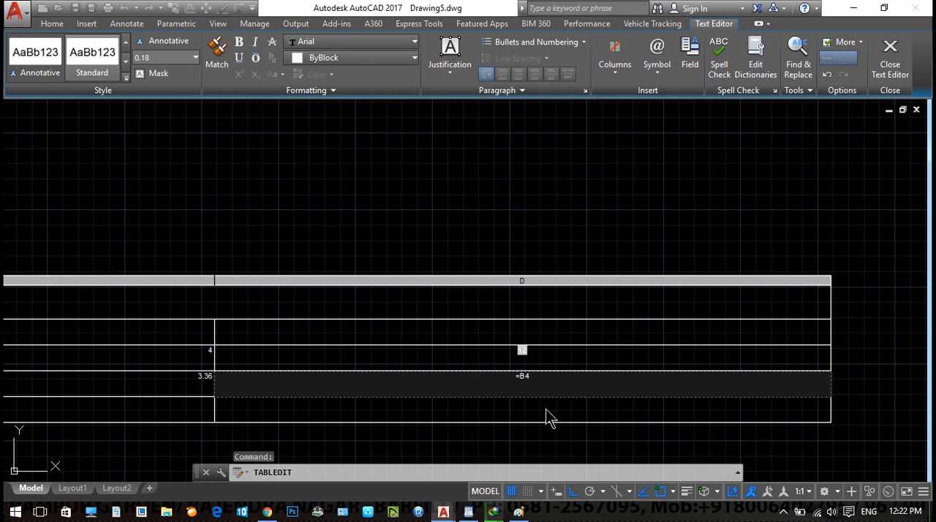
type("B4*C4")
left_click(594, 243)
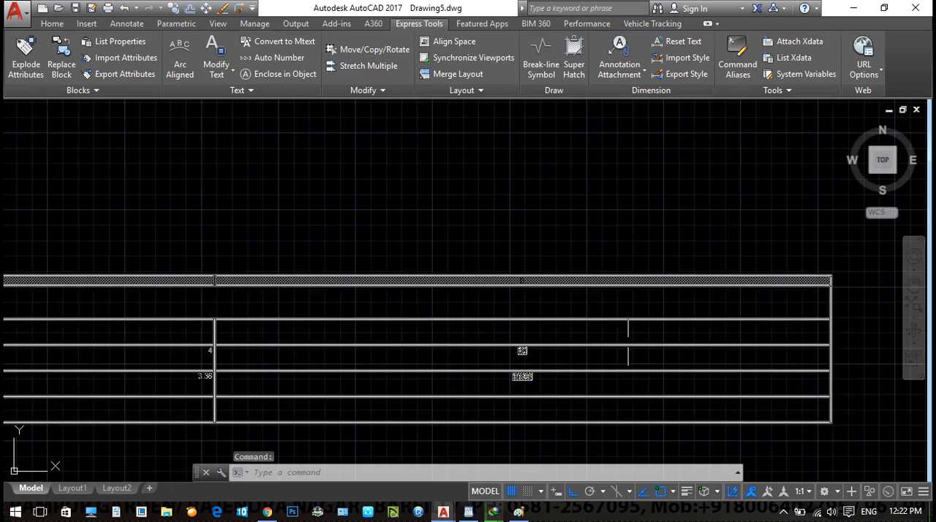
- Insert a Sum formula over cells D3 to D4 in cell D5 and finish editing the cell
scroll(527, 410, "up", 4)
middle_click_drag(508, 386, 495, 324)
left_click(495, 324)
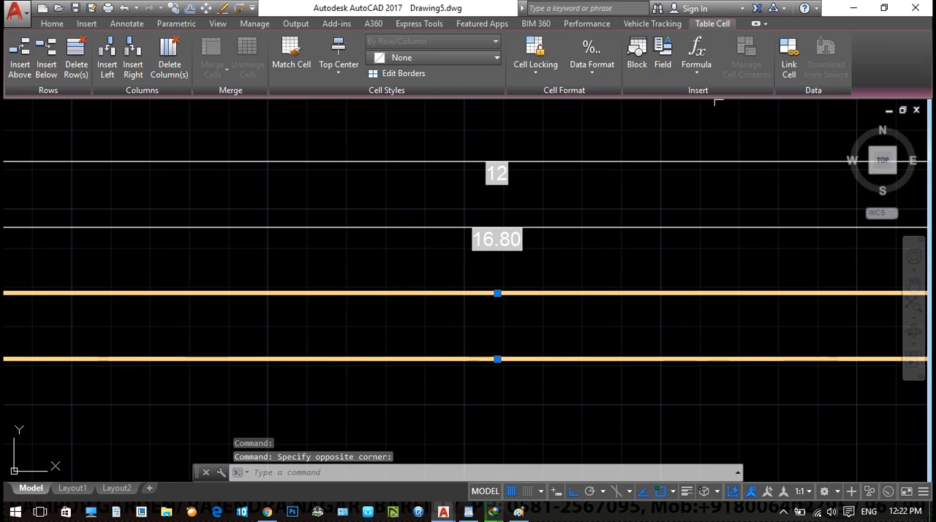
left_click(697, 65)
left_click(702, 91)
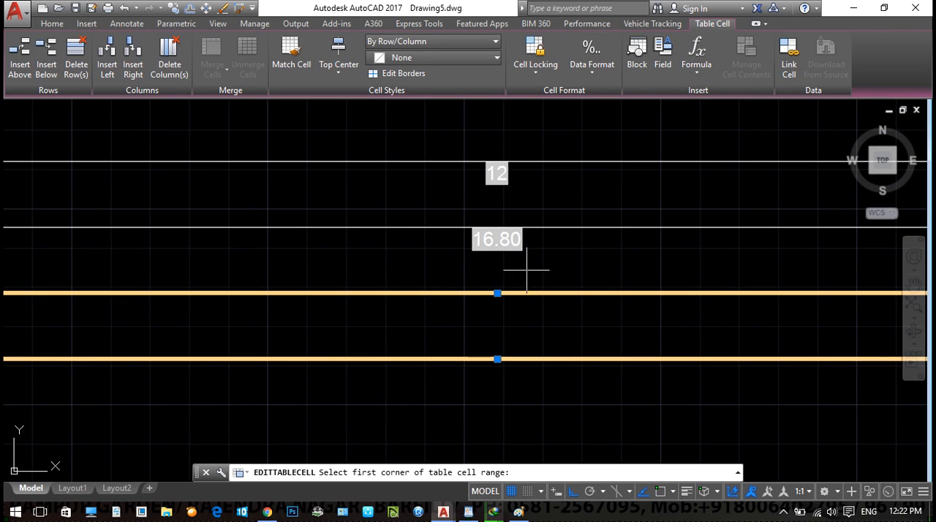
left_click(497, 173)
left_click(497, 239)
scroll(578, 398, "down", 2)
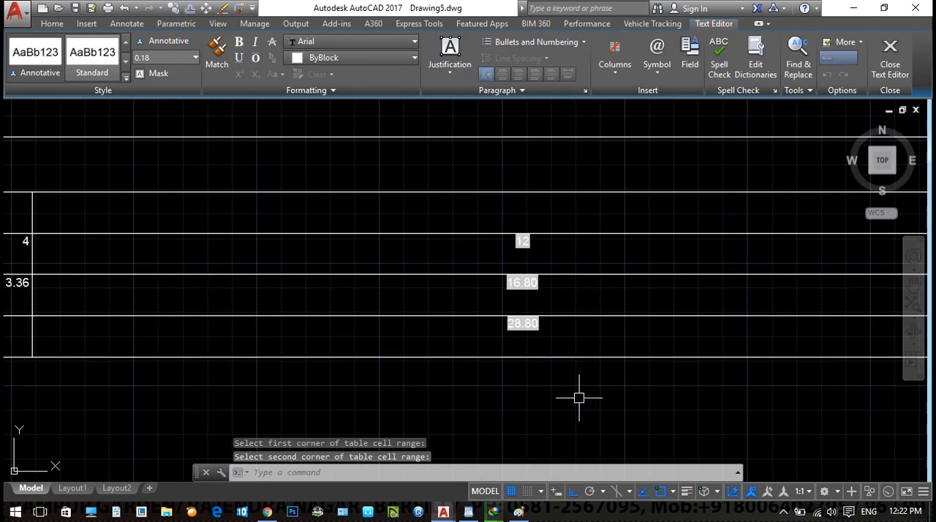
left_click(579, 398)
- Examine the table's calculated cells, then its full width and its columns beside the other drawings
scroll(517, 330, "up", 5)
middle_click_drag(517, 330, 590, 382)
type("`")
key("Escape")
key("Escape")
scroll(610, 367, "down", 5)
middle_click_drag(610, 334, 556, 294)
scroll(581, 317, "down", 2)
scroll(388, 286, "up", 1)
middle_click_drag(388, 287, 522, 282)
scroll(478, 287, "down", 1)
scroll(487, 254, "down", 1)
middle_click_drag(486, 254, 504, 271)
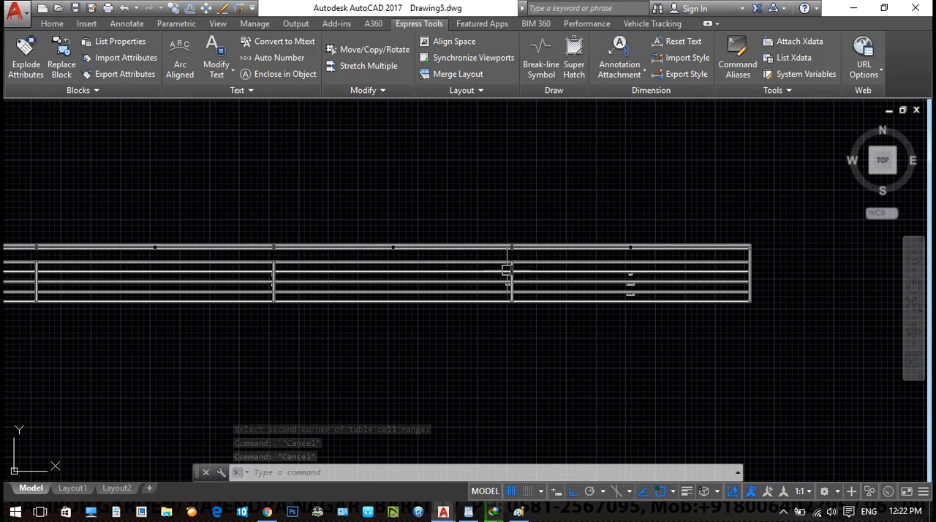
scroll(247, 286, "down", 1)
middle_click_drag(247, 287, 450, 257)
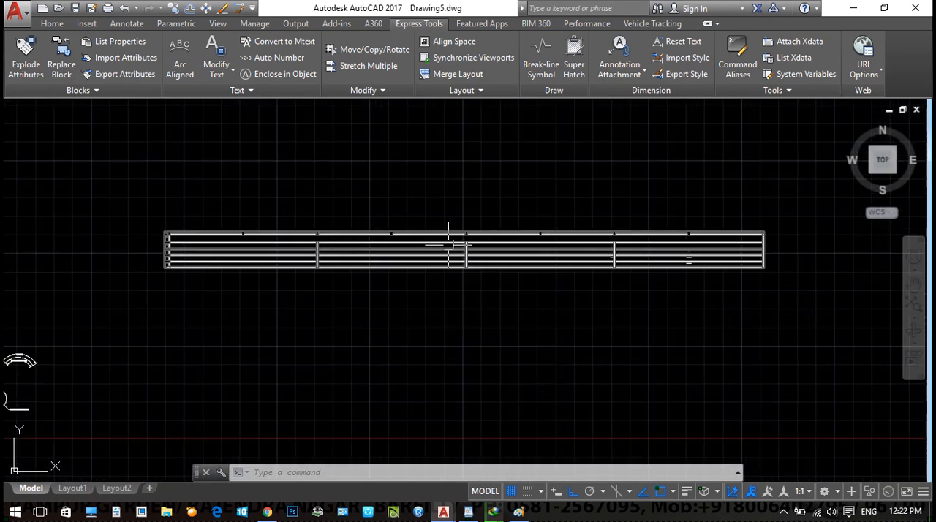
scroll(449, 247, "down", 1)
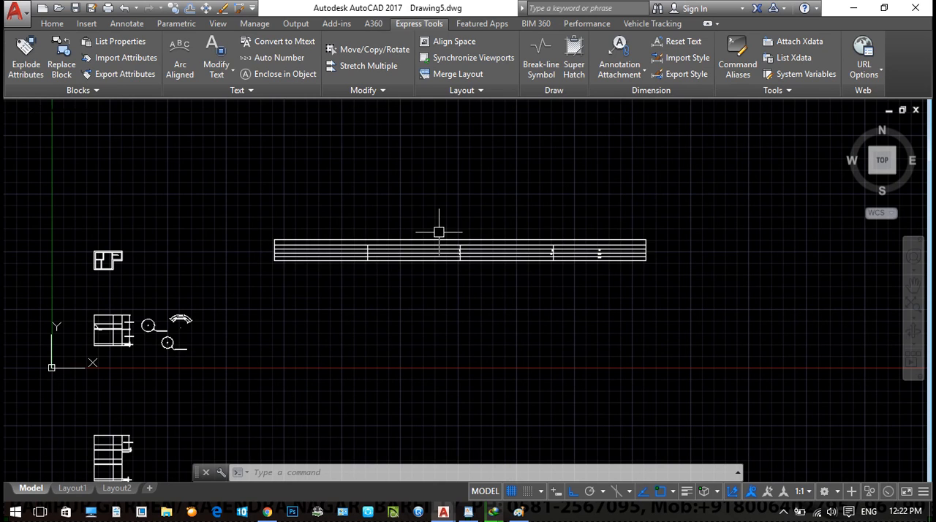
scroll(424, 260, "up", 1)
scroll(339, 201, "up", 1)
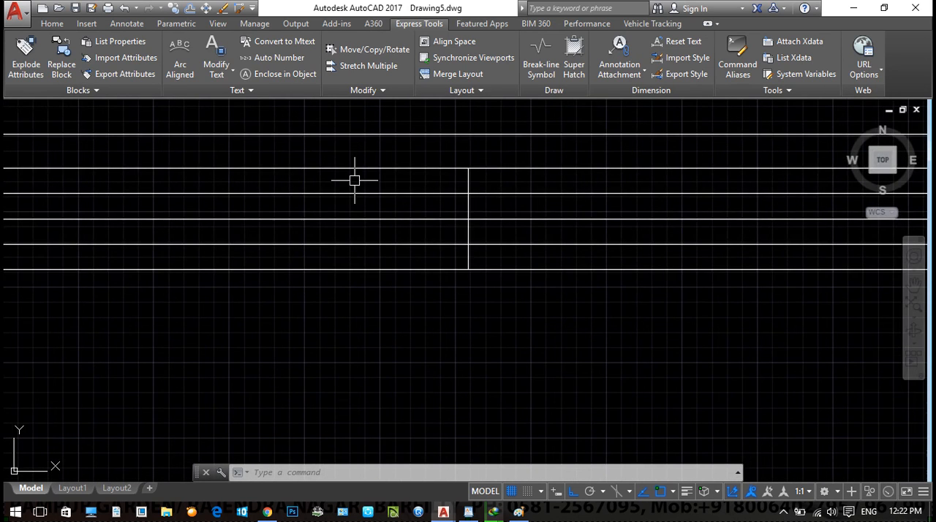
middle_click_drag(381, 440, 180, 502)
scroll(516, 403, "down", 2)
scroll(355, 299, "up", 1)
scroll(439, 453, "up", 2)
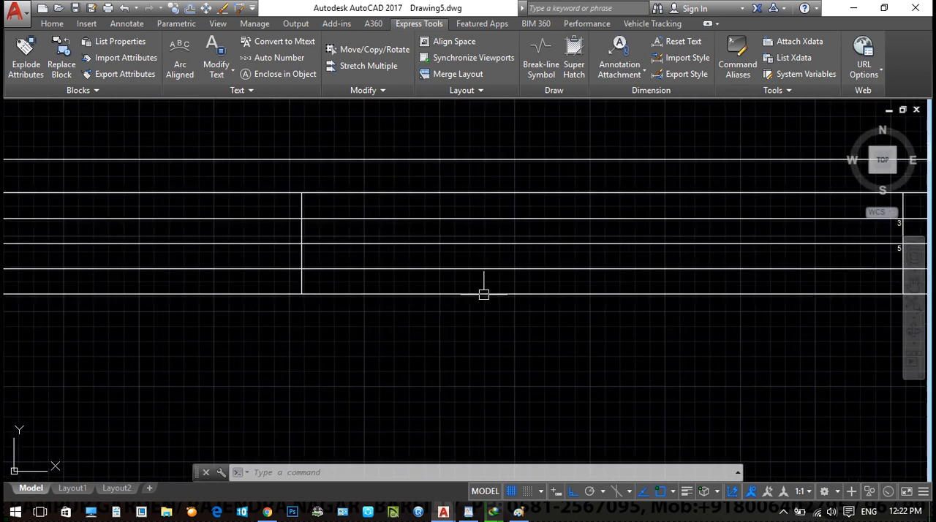
scroll(468, 260, "down", 5)
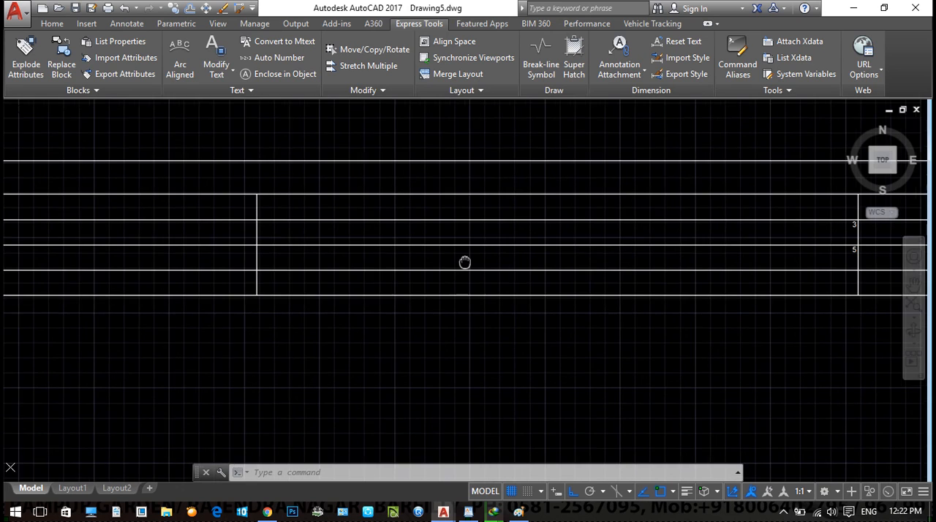
- Set up a new empty table with window insertion, a column width of 20.00 and a row height of 3 lines
type("TB")
key("Return")
left_click(484, 141)
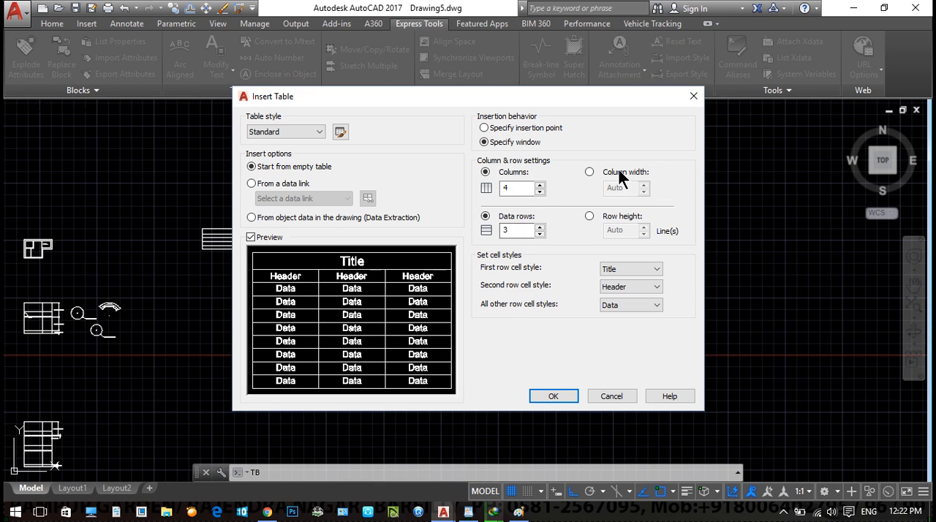
left_click(591, 216)
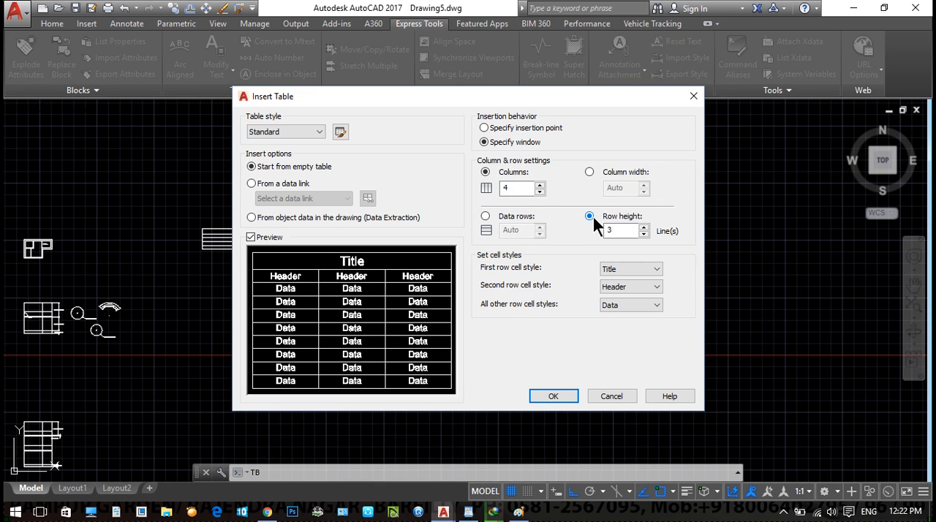
left_click(589, 172)
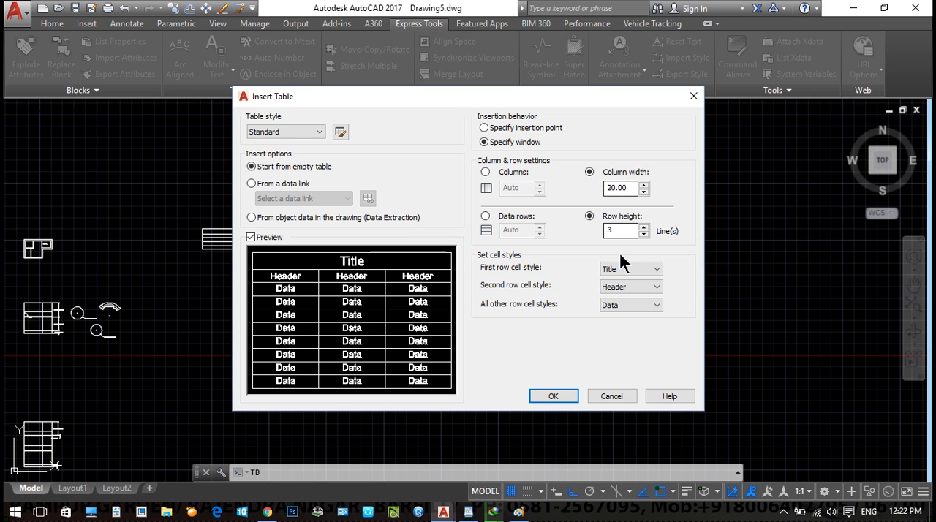
left_click(553, 395)
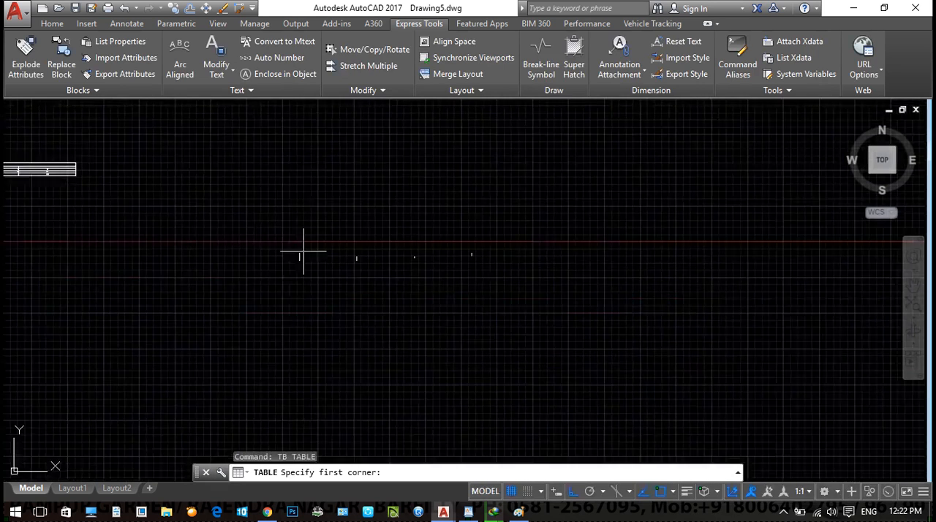
- Place the new table by two opposite window corners in the empty area beyond the first table, leaving its title blank
left_click(317, 209)
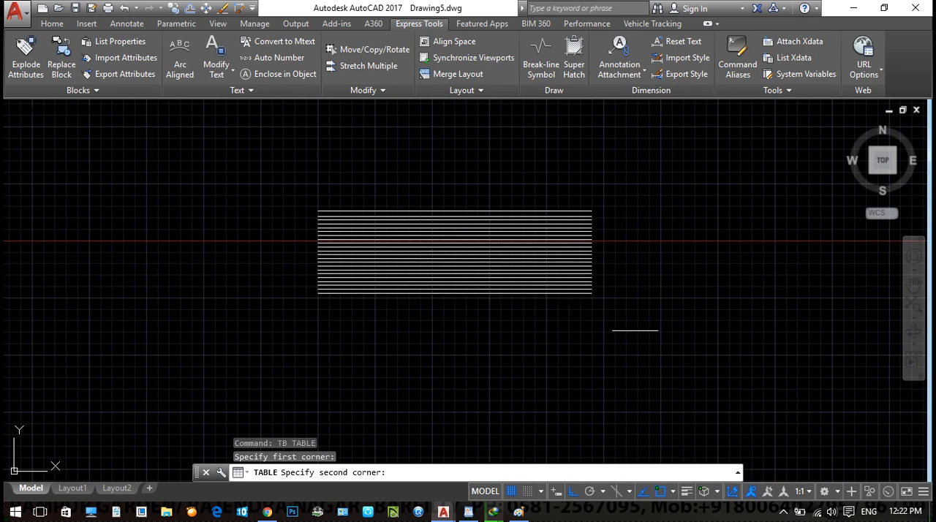
left_click(625, 347)
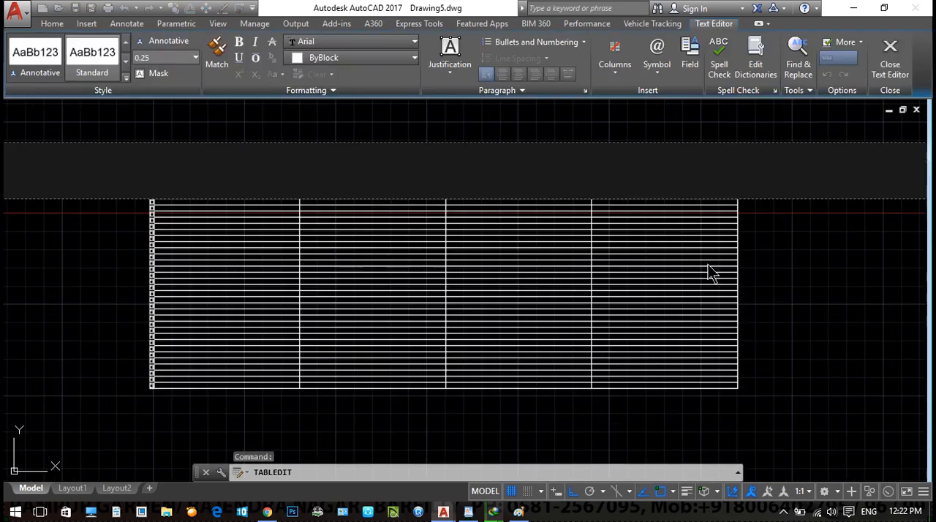
left_click(690, 440)
key("Escape")
key("Escape")
scroll(692, 392, "down", 5)
left_click(591, 306)
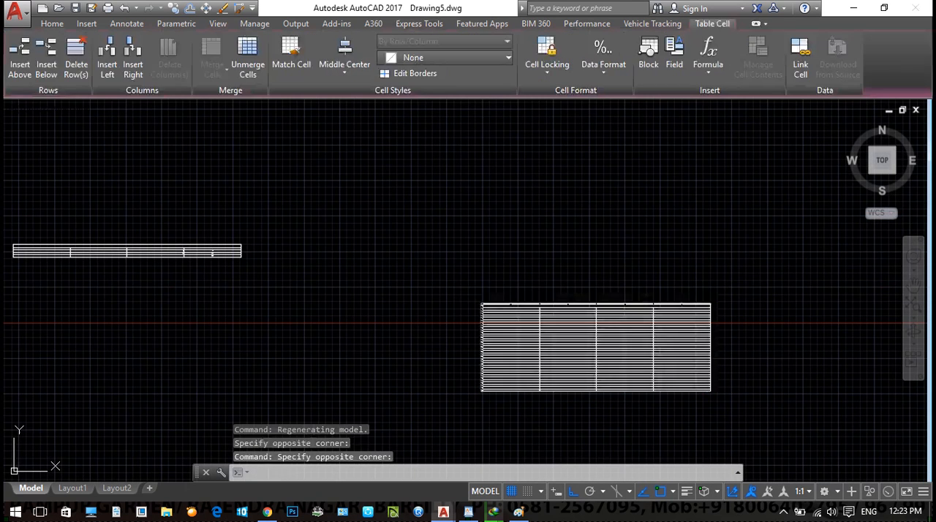
type("E TB")
key("Escape")
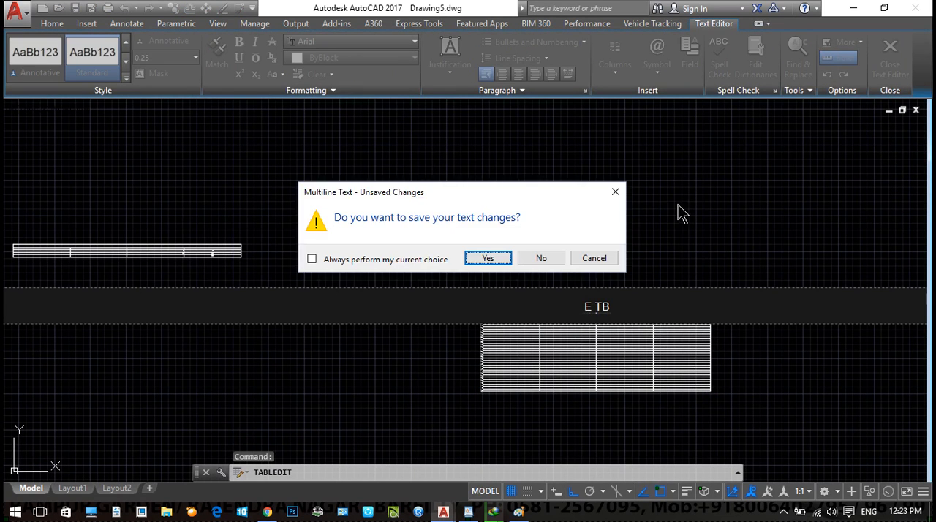
left_click(541, 257)
key("Escape")
key("Escape")
- Show the Insert Table option for creating a table from a data link, and close the dialog without inserting one
type("TB")
key("Return")
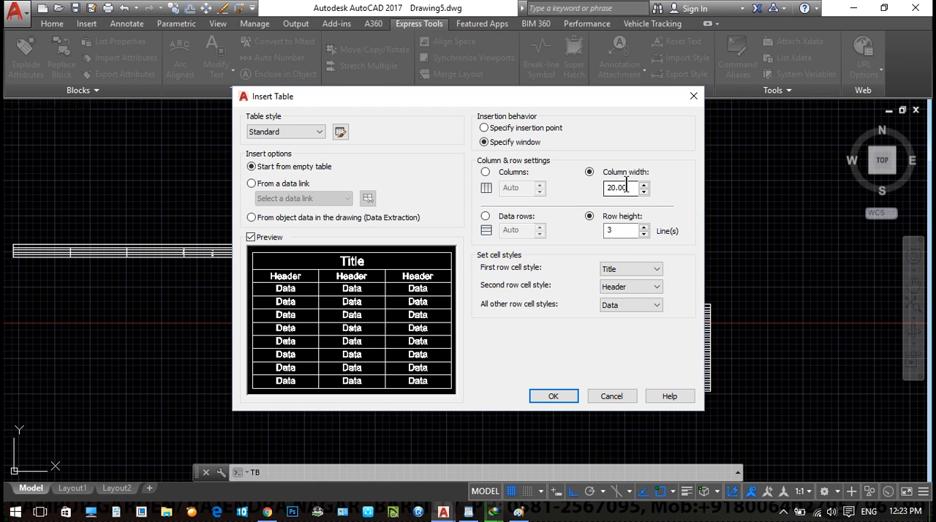
left_click(282, 185)
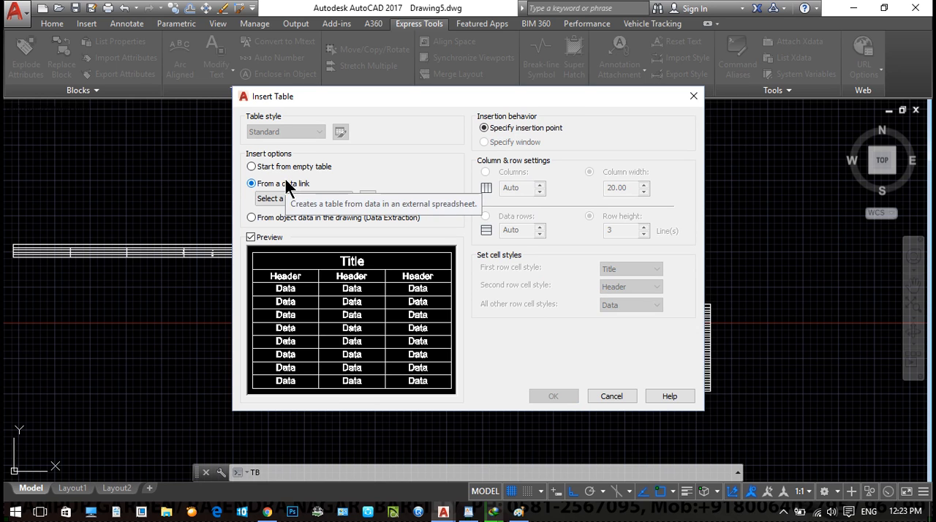
left_click(694, 100)
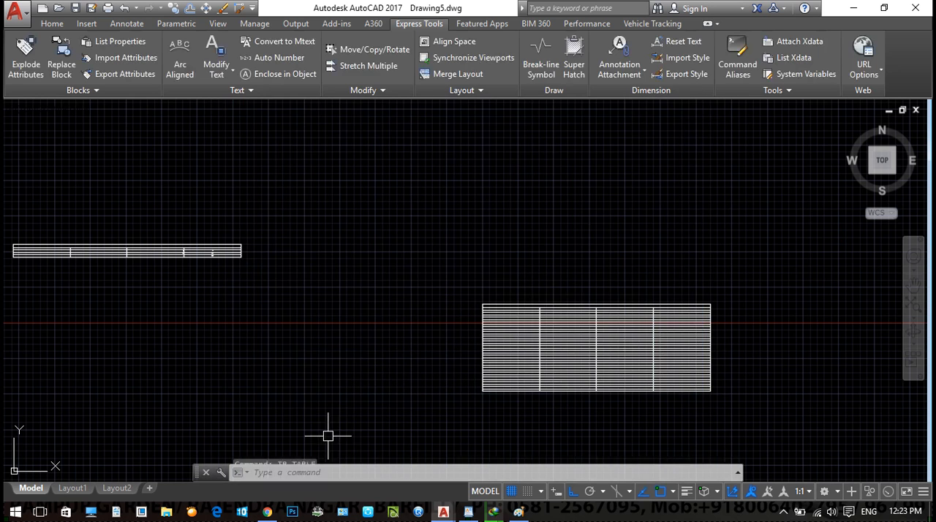
- Switch to the WordPad notes and close the document without saving its changes
scroll(329, 437, "down", 2)
middle_click_drag(272, 462, 417, 405)
left_click(468, 511)
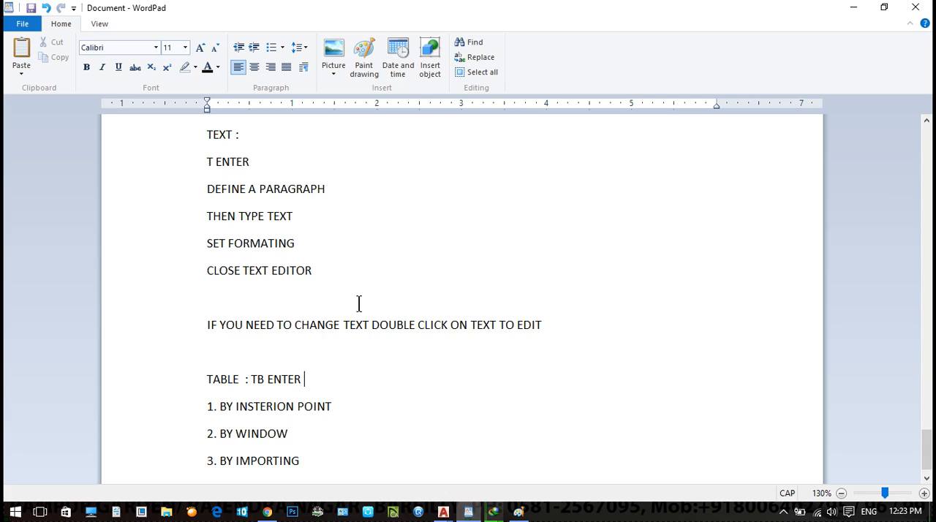
scroll(260, 387, "down", 1)
left_click(336, 381)
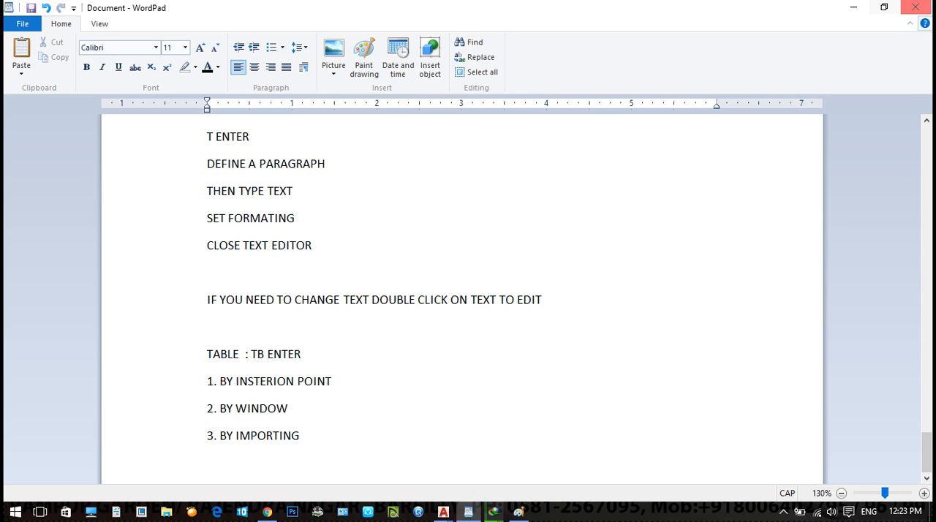
left_click(916, 7)
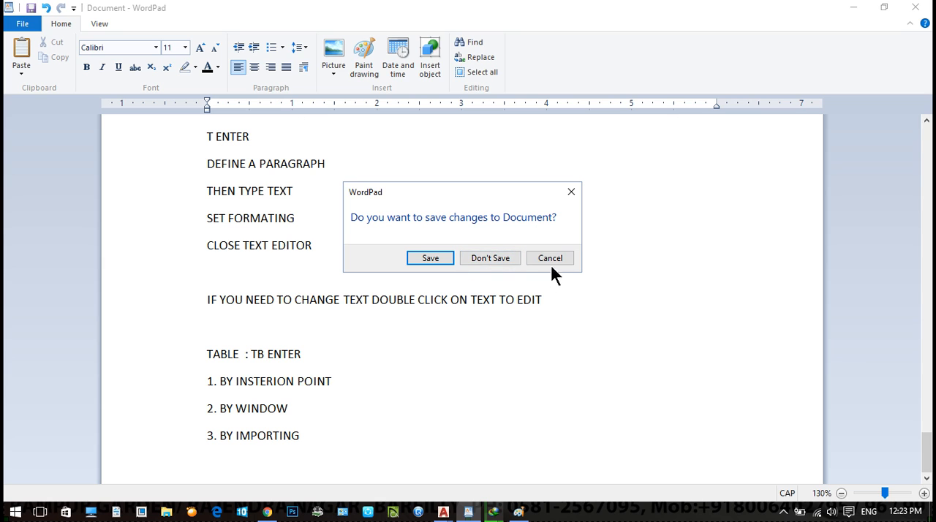
left_click(494, 258)
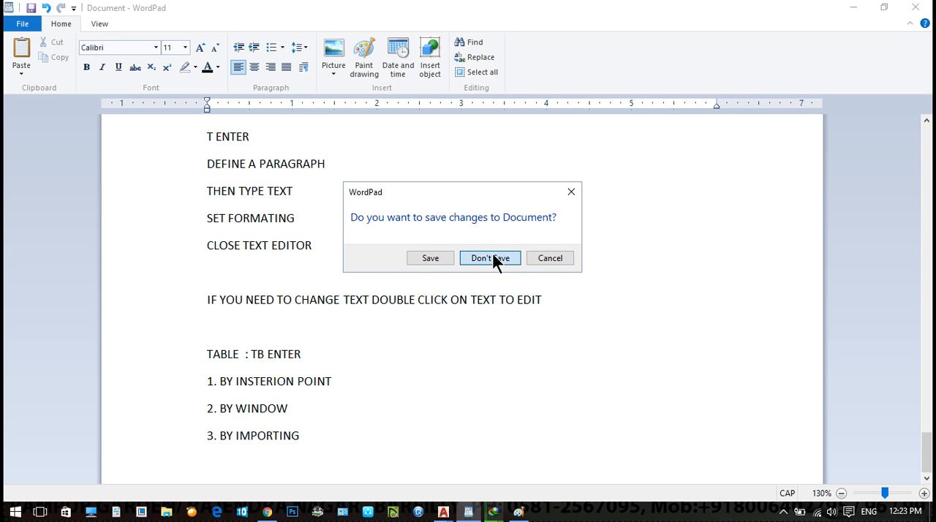